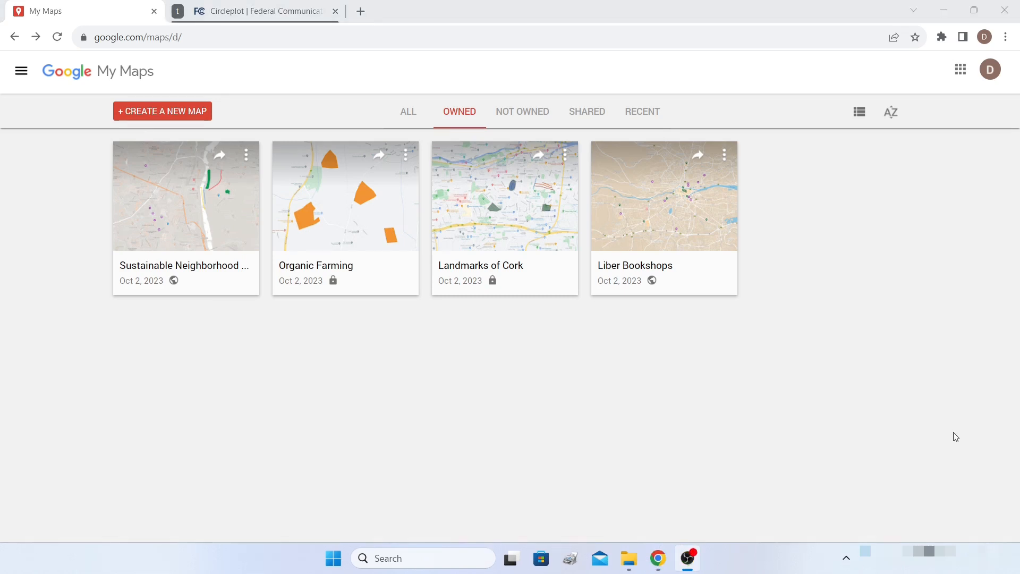
- Create a new blank map and title it 'Impact of Air Pollution'
{"action": "left_click", "coordinate": [937, 8]}
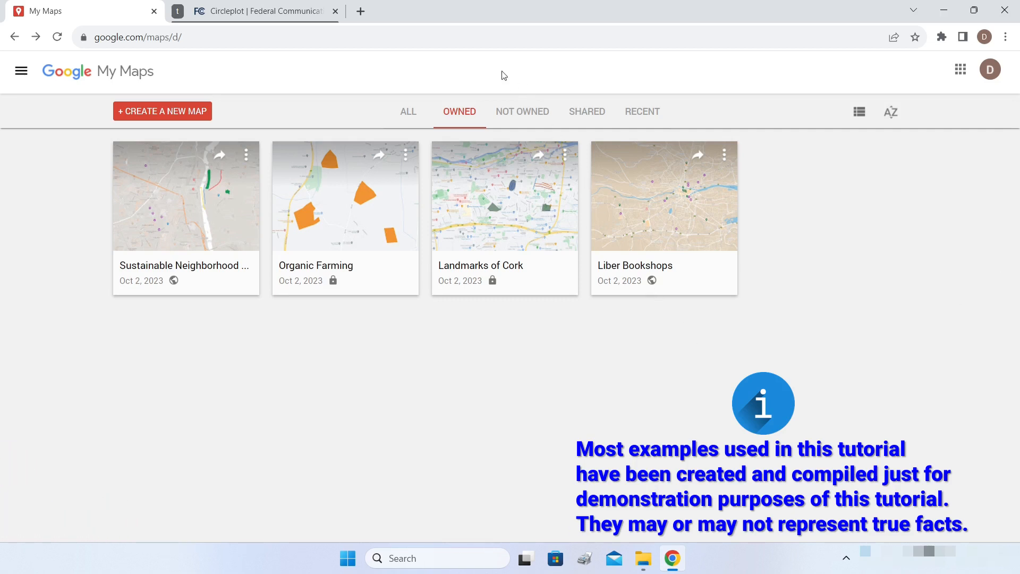
{"action": "left_click", "coordinate": [154, 116]}
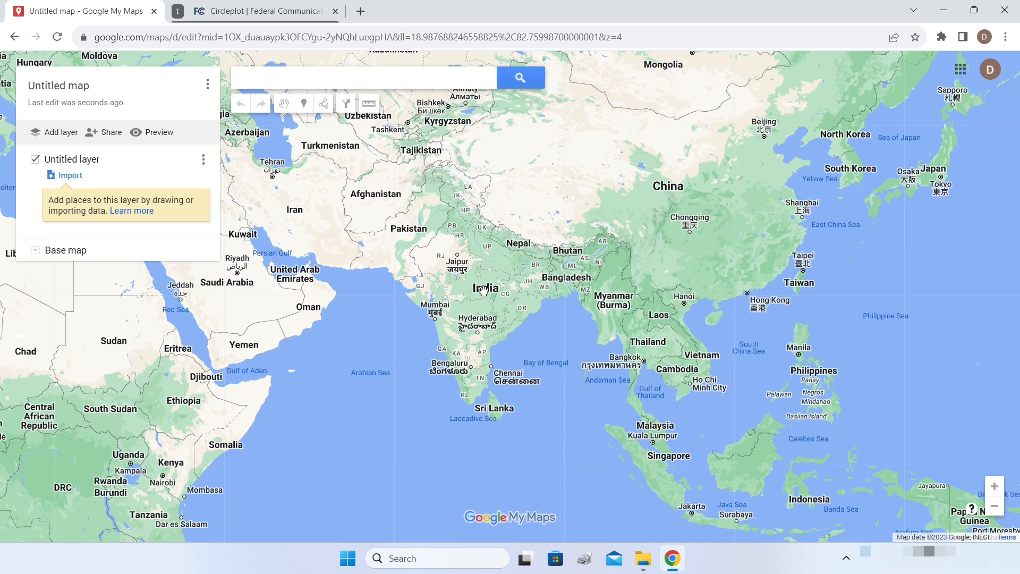
{"action": "left_click", "coordinate": [55, 89]}
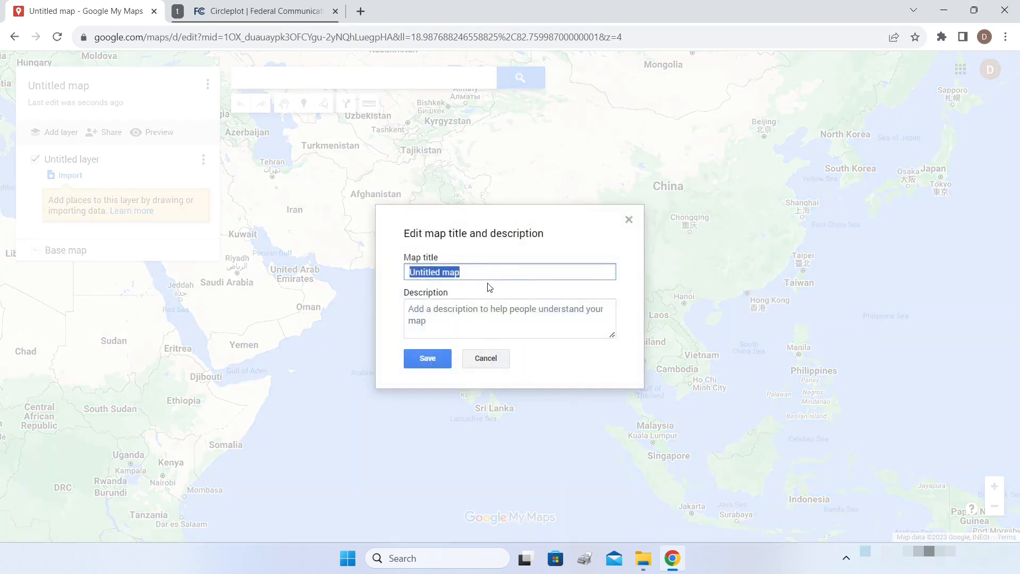
{"action": "type", "text": "Impact of Air Pollution"}
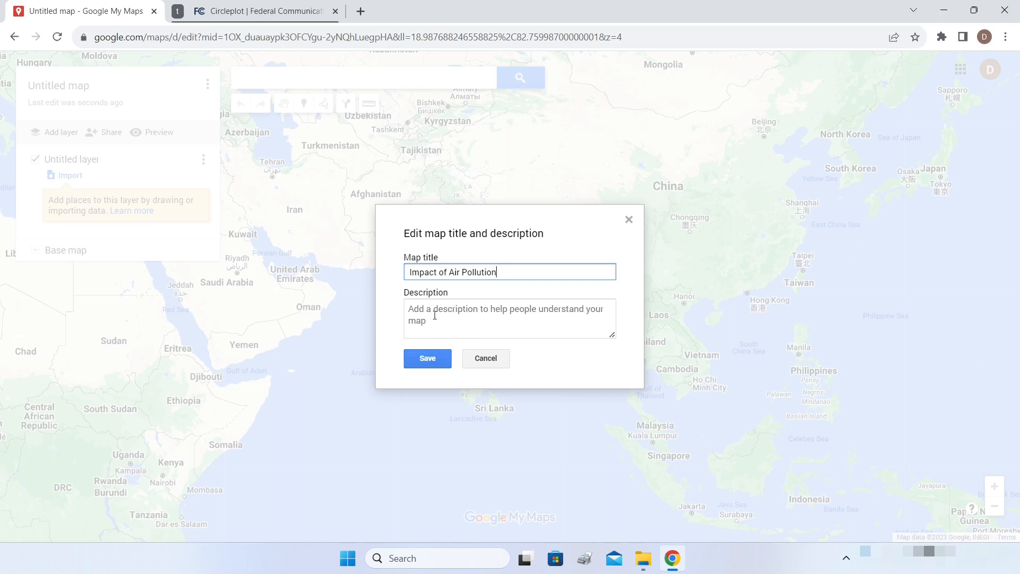
{"action": "left_click", "coordinate": [433, 363]}
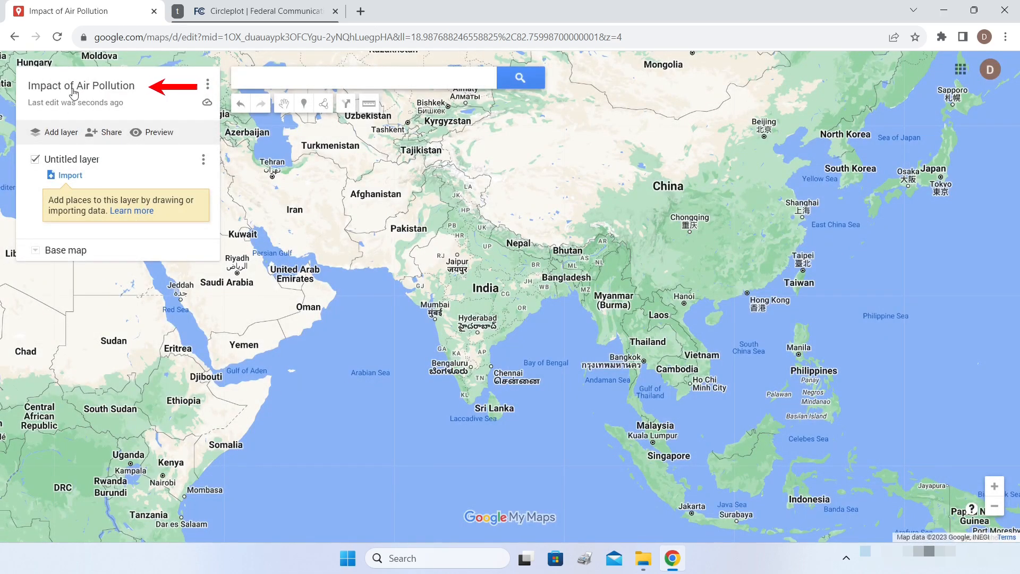
- Rename the untitled first layer to 'Location of the Plant'
{"action": "left_click", "coordinate": [65, 160]}
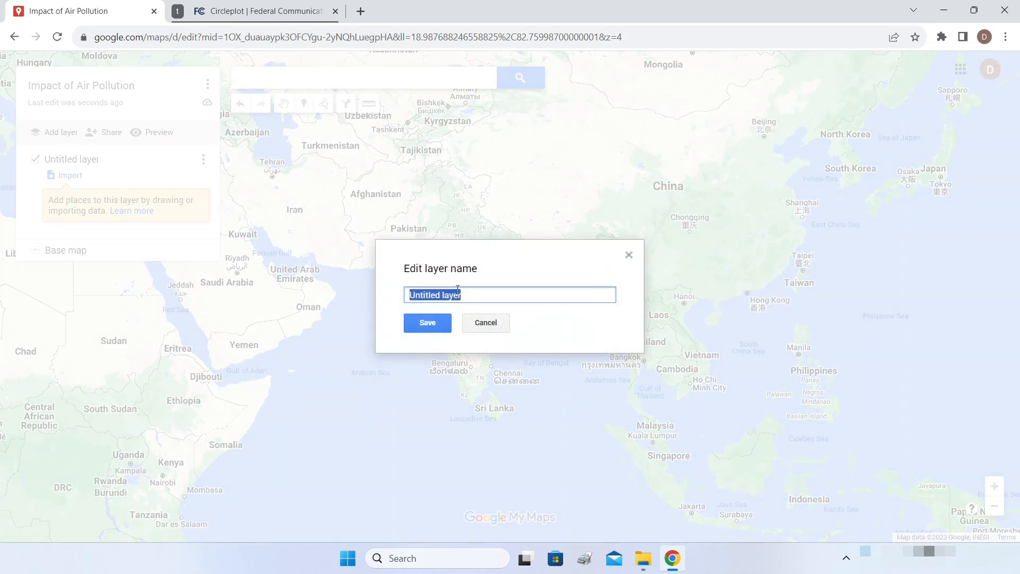
{"action": "type", "text": "Location of the Plant"}
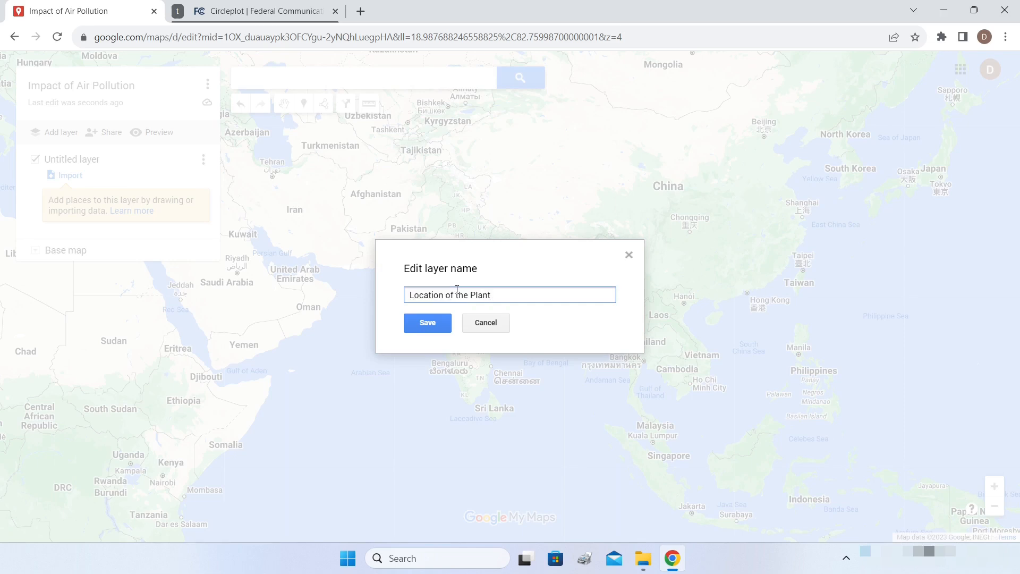
{"action": "left_click", "coordinate": [427, 325]}
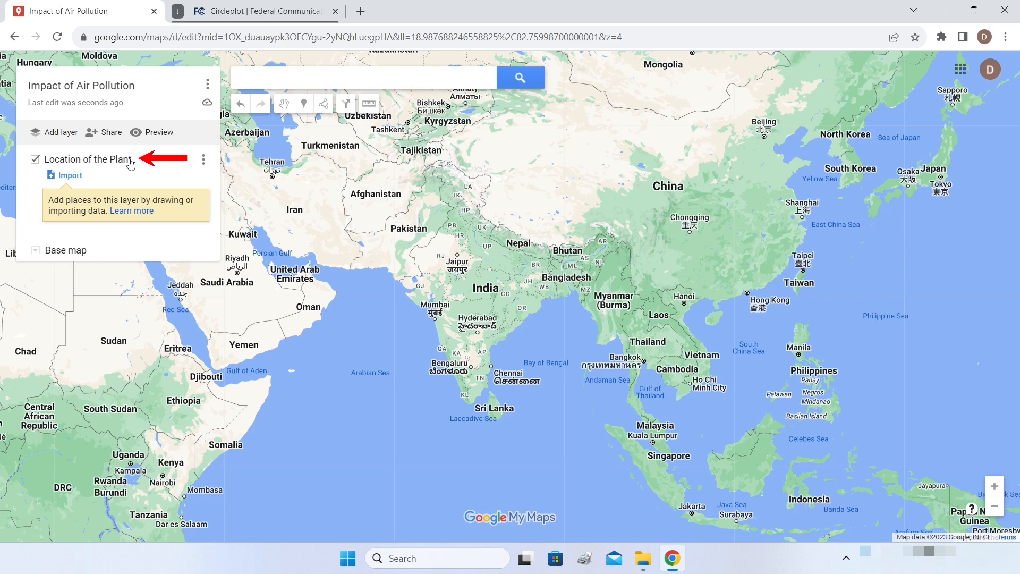
- Search 'chandrapur super' and add Chandrapur Super Thermal Power Station to the plant layer
{"action": "left_click", "coordinate": [375, 75]}
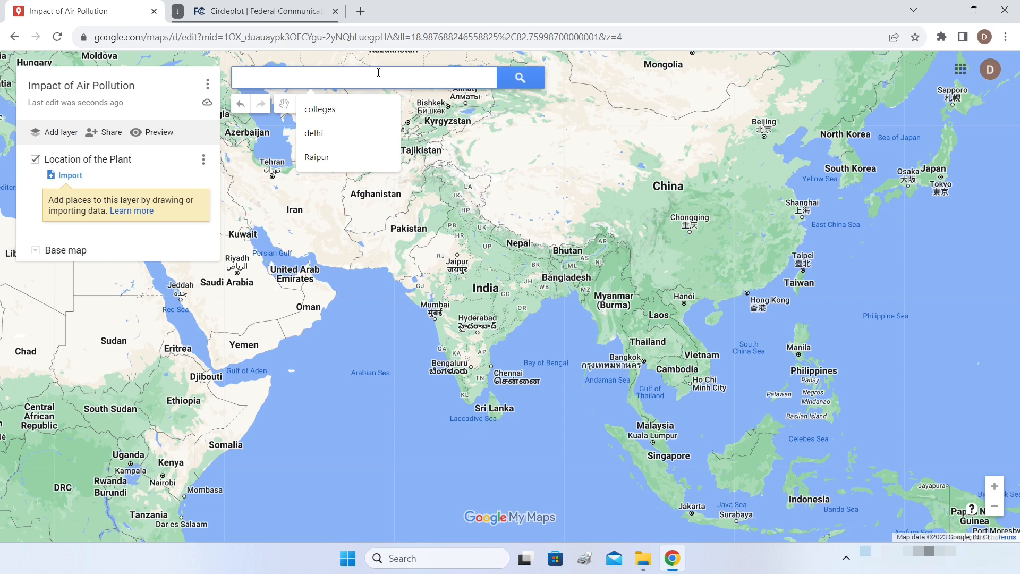
{"action": "type", "text": "chra"}
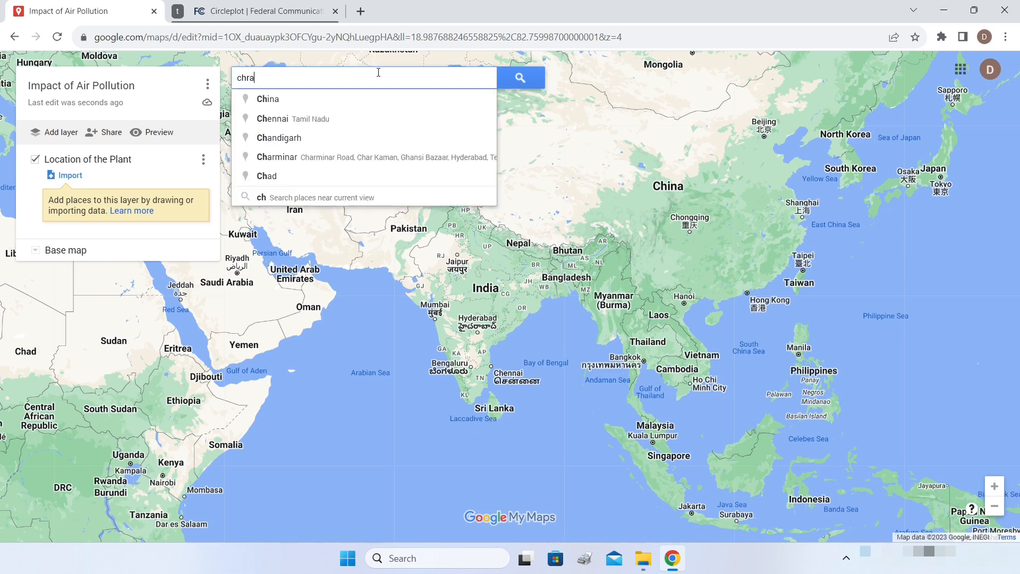
{"action": "type", "text": "ndrapur "}
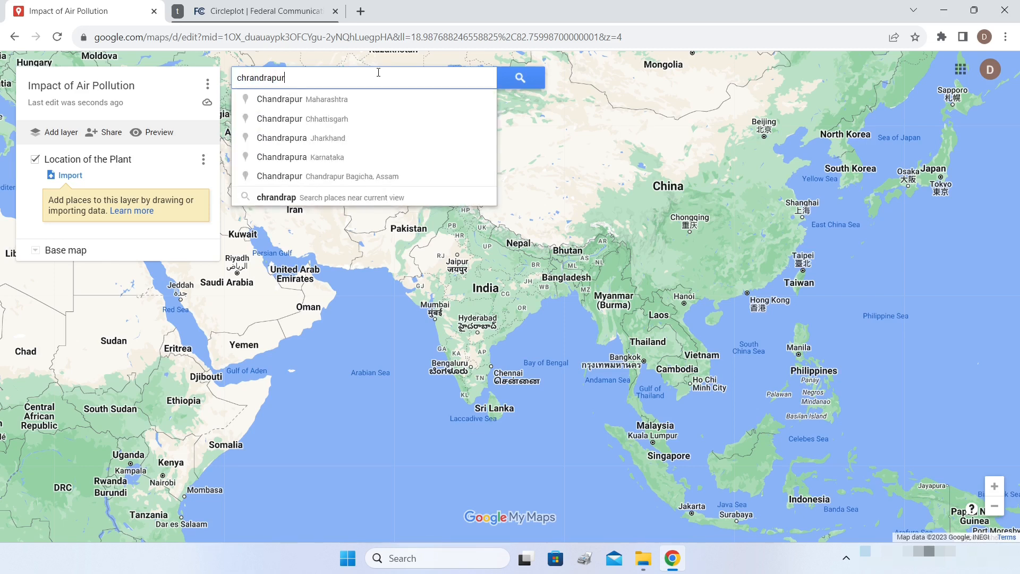
{"action": "type", "text": "super"}
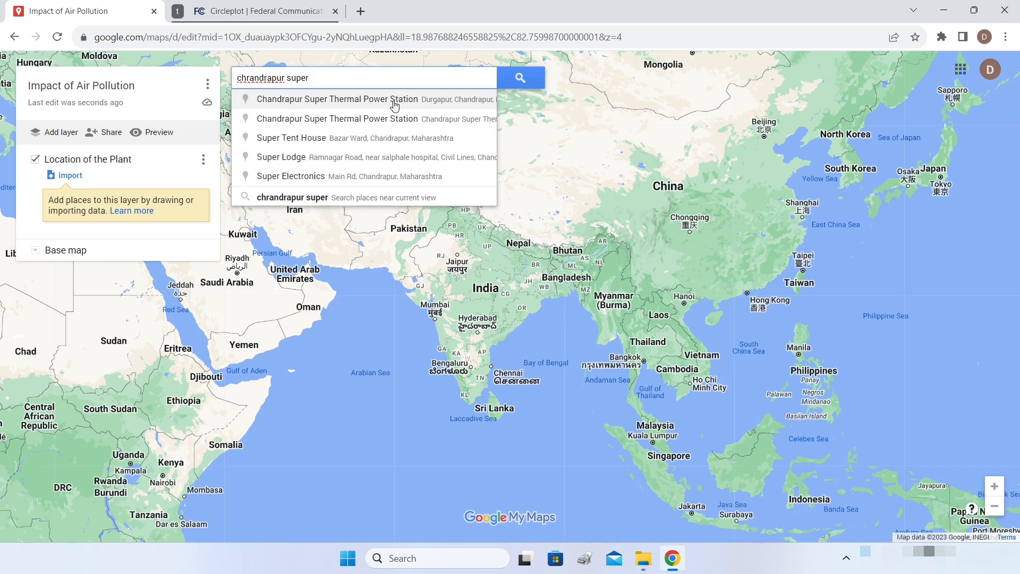
{"action": "left_click", "coordinate": [399, 104]}
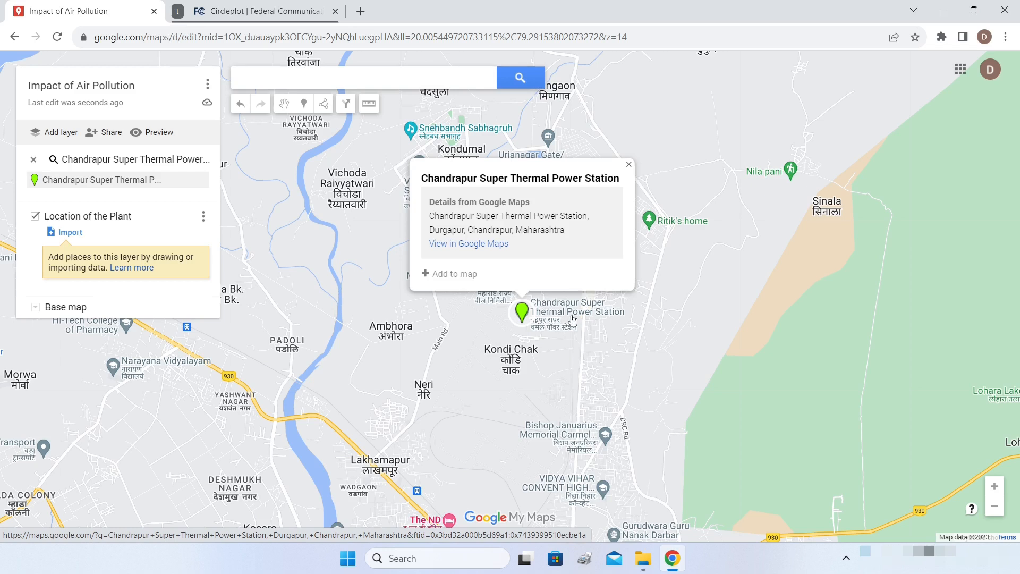
{"action": "left_click", "coordinate": [426, 274]}
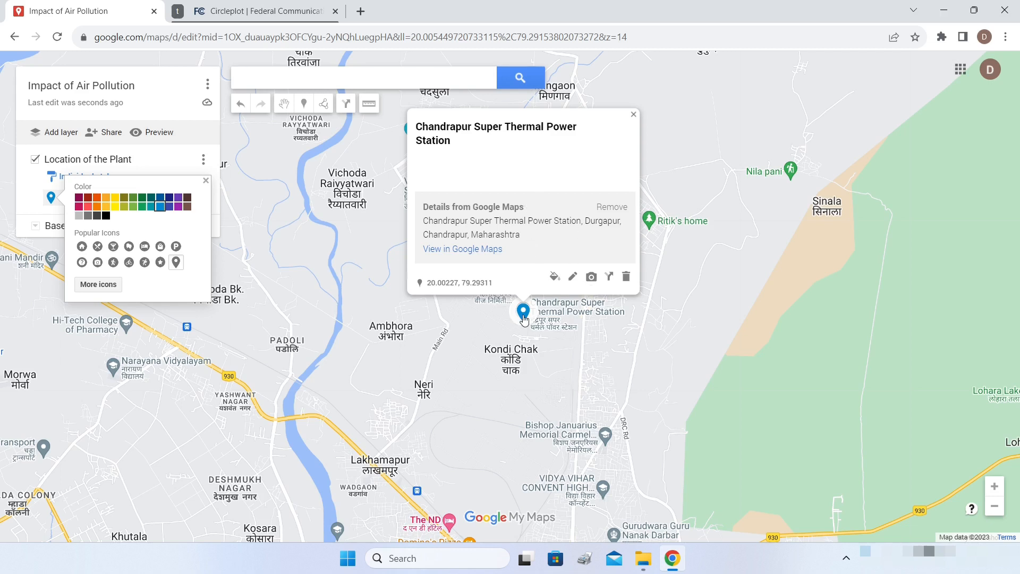
- Give the power station place a description containing its Wikipedia link
{"action": "left_click", "coordinate": [573, 278]}
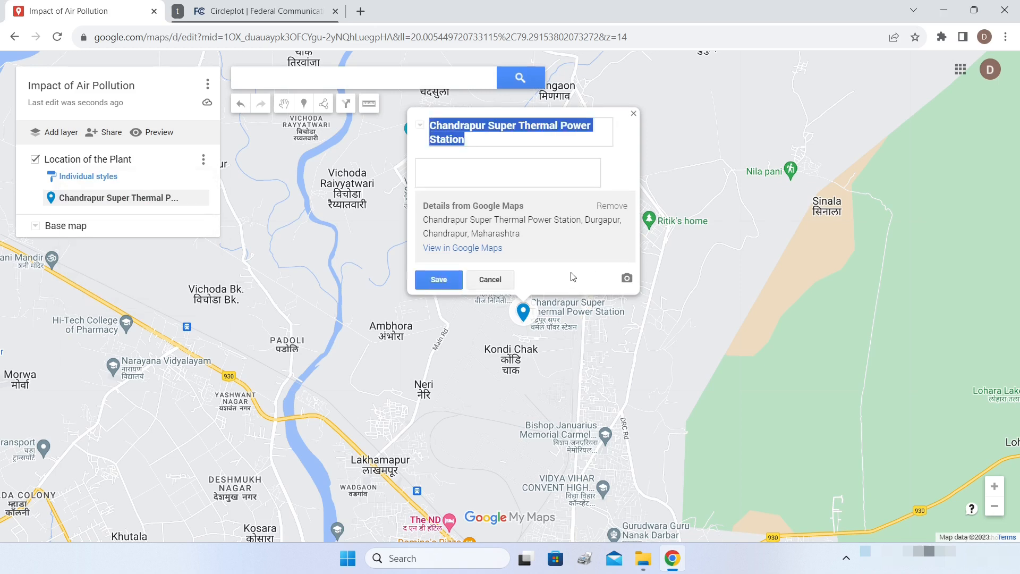
{"action": "left_click", "coordinate": [492, 167]}
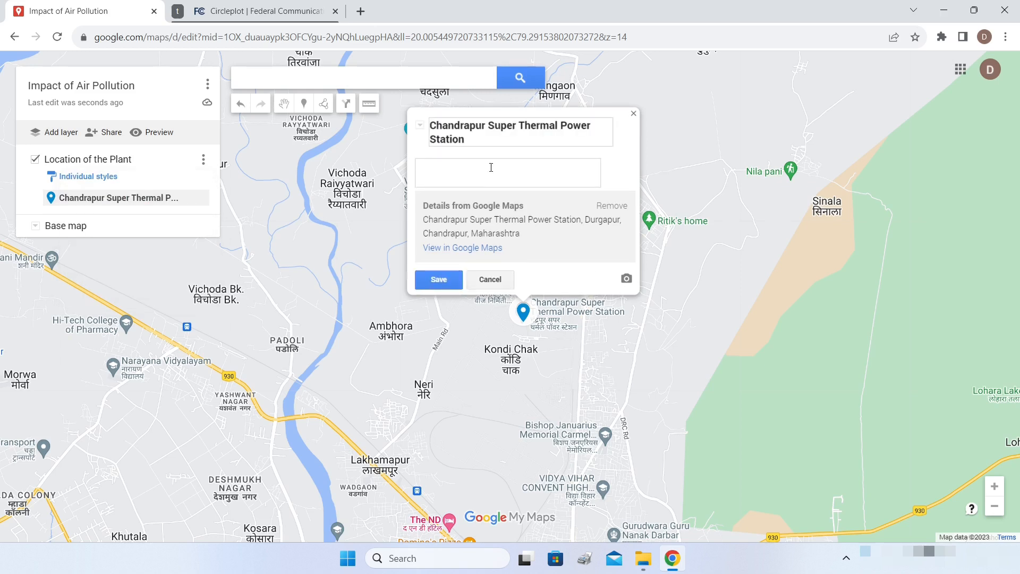
{"action": "type", "text": "Information about Chandrapur Superthermal Power Station https://en.wikipedia.org/wiki/Chandrapur_Super_Thermal_Power_Station"}
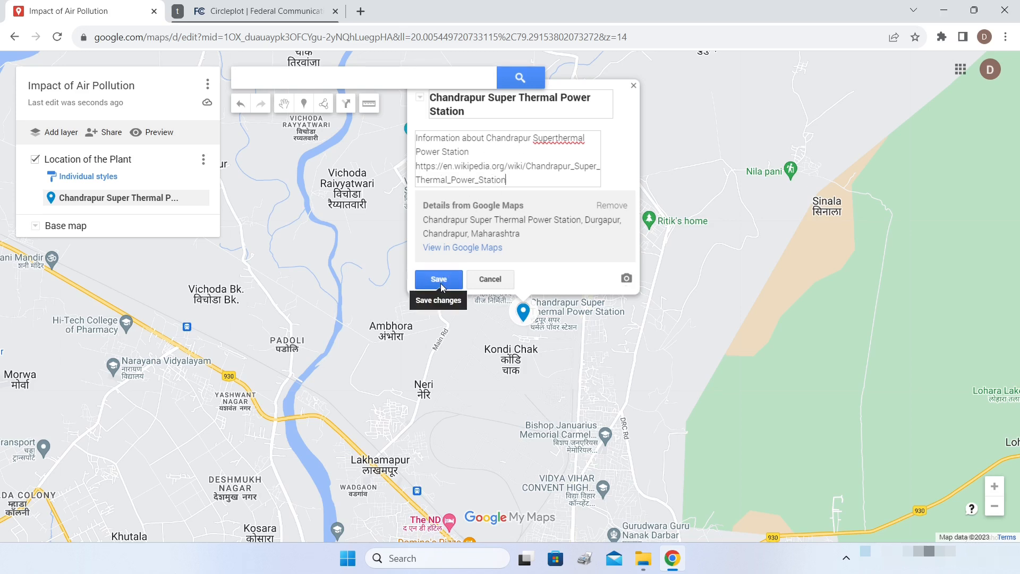
{"action": "left_click", "coordinate": [439, 281]}
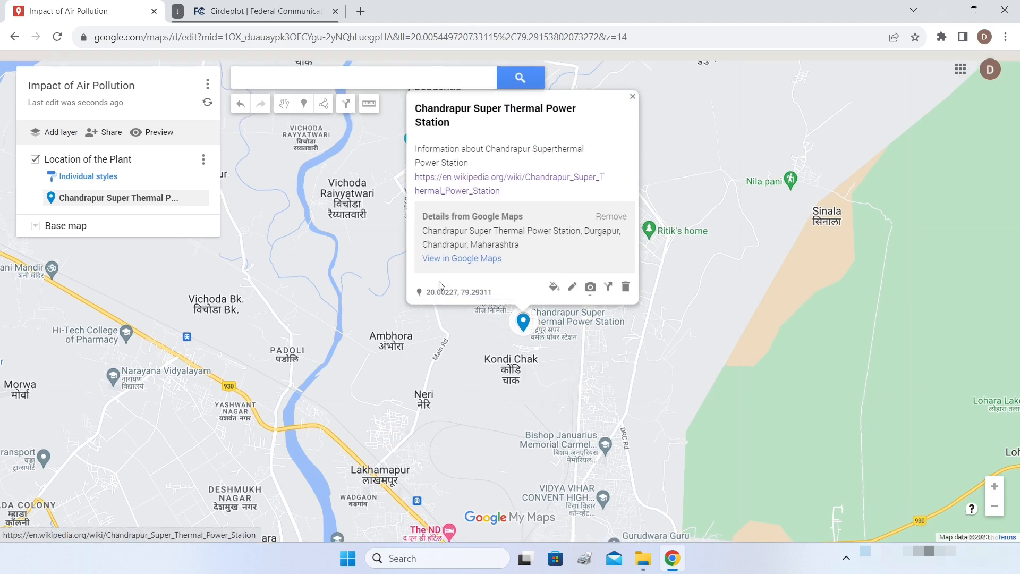
- Style the power station marker with the Factory icon in purple
{"action": "left_click", "coordinate": [554, 289]}
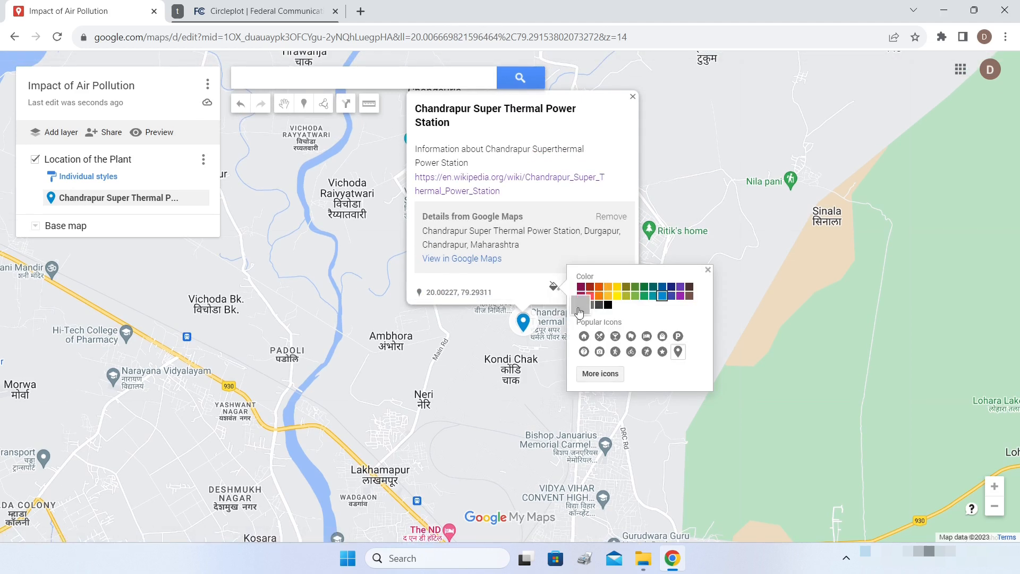
{"action": "left_click", "coordinate": [597, 374]}
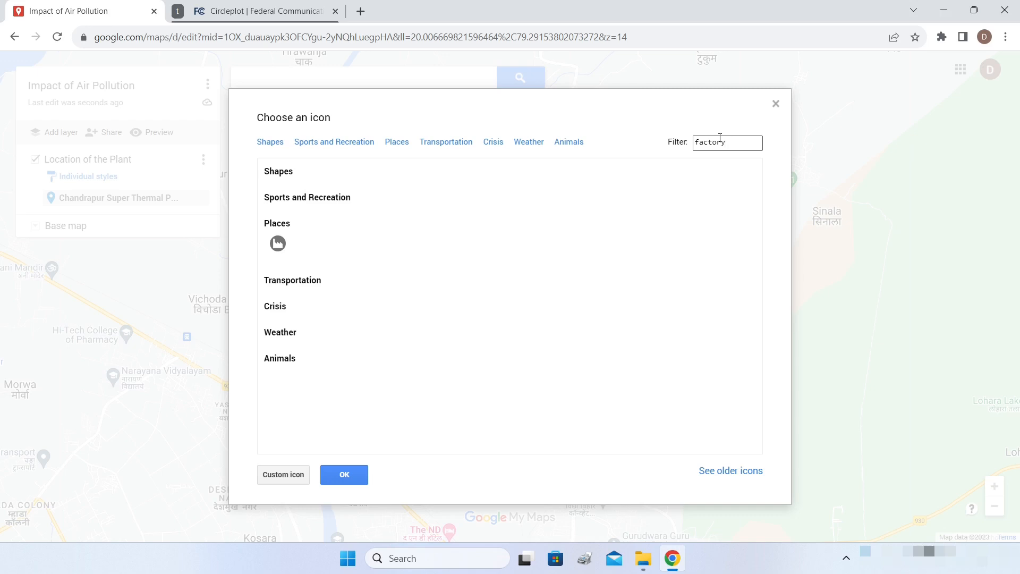
{"action": "left_click", "coordinate": [279, 244]}
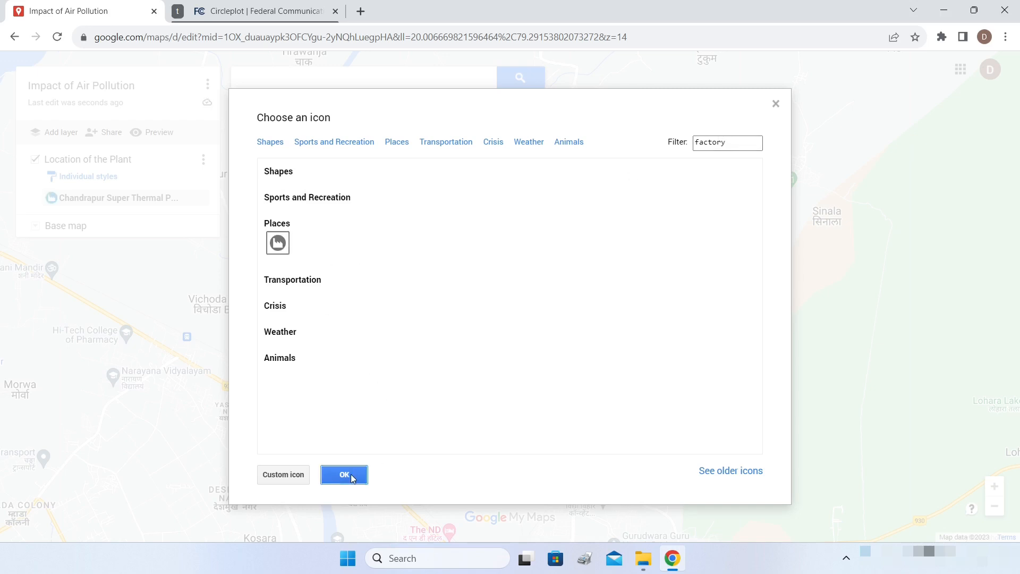
{"action": "left_click", "coordinate": [346, 473]}
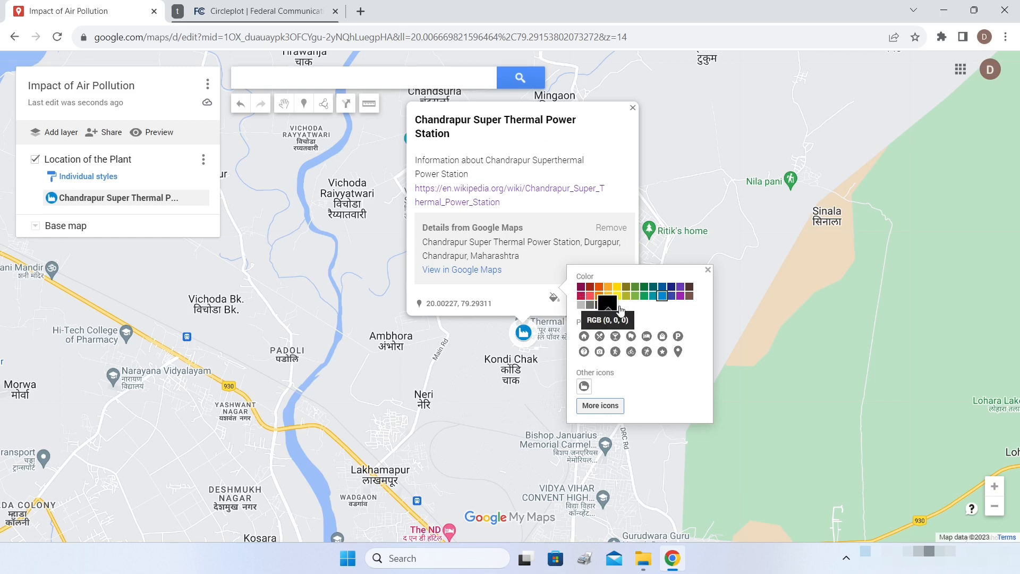
{"action": "left_click", "coordinate": [679, 296]}
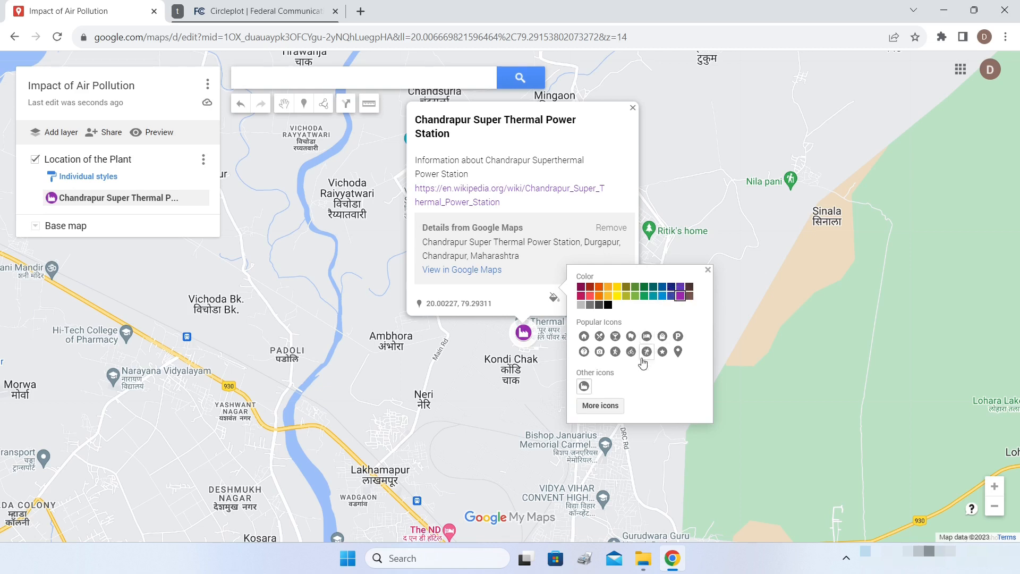
{"action": "left_click", "coordinate": [632, 107]}
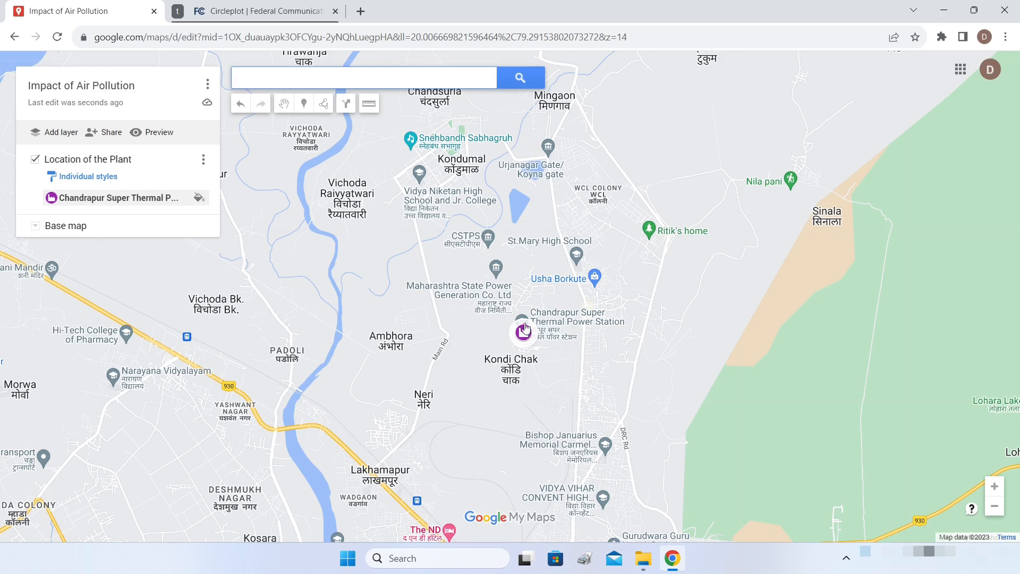
{"action": "left_click", "coordinate": [35, 226]}
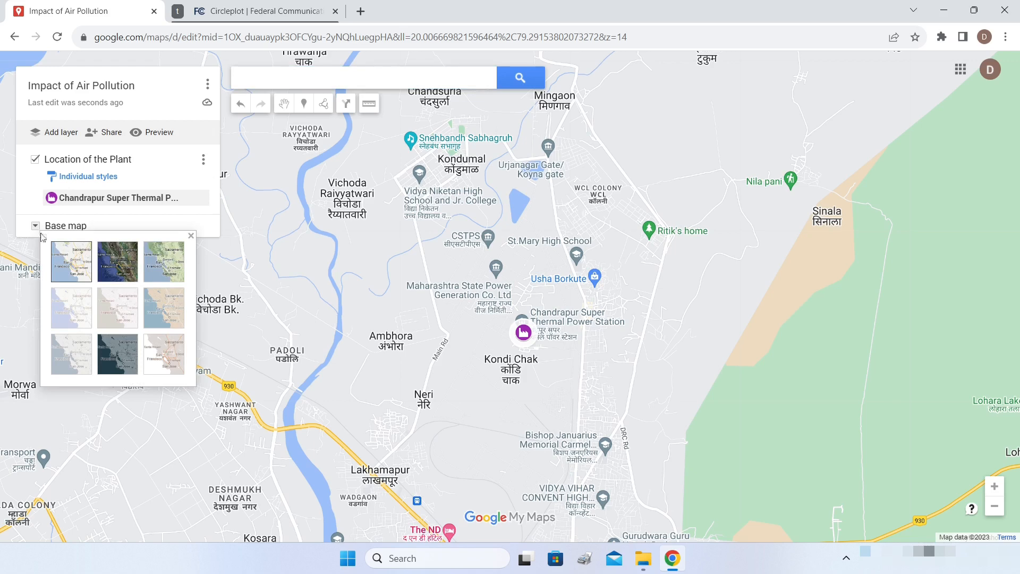
- Switch the base map to satellite and zoom around the plant buildings
{"action": "left_click", "coordinate": [121, 267]}
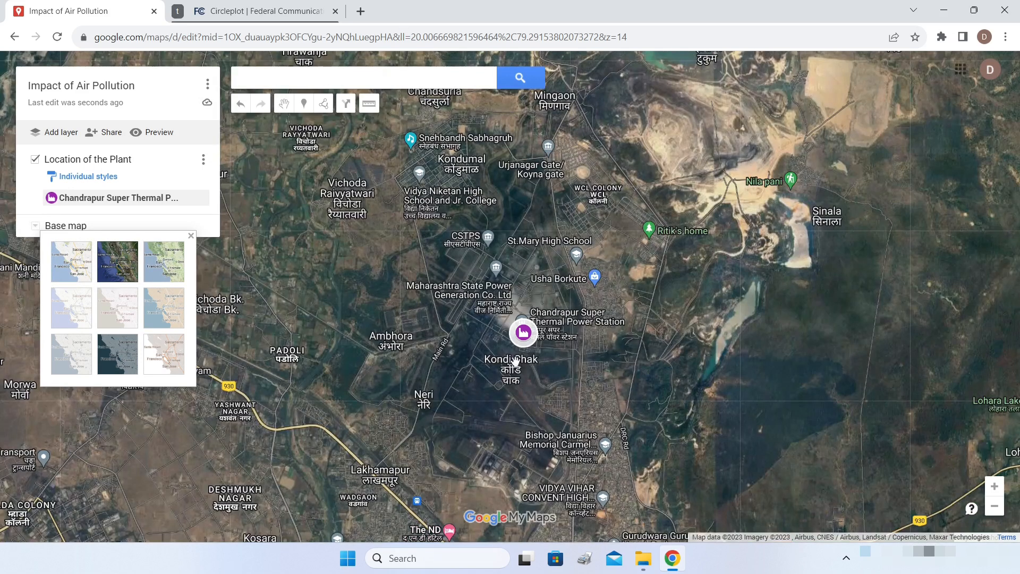
{"action": "scroll", "coordinate": [520, 332], "scroll_direction": "up", "scroll_amount": 5}
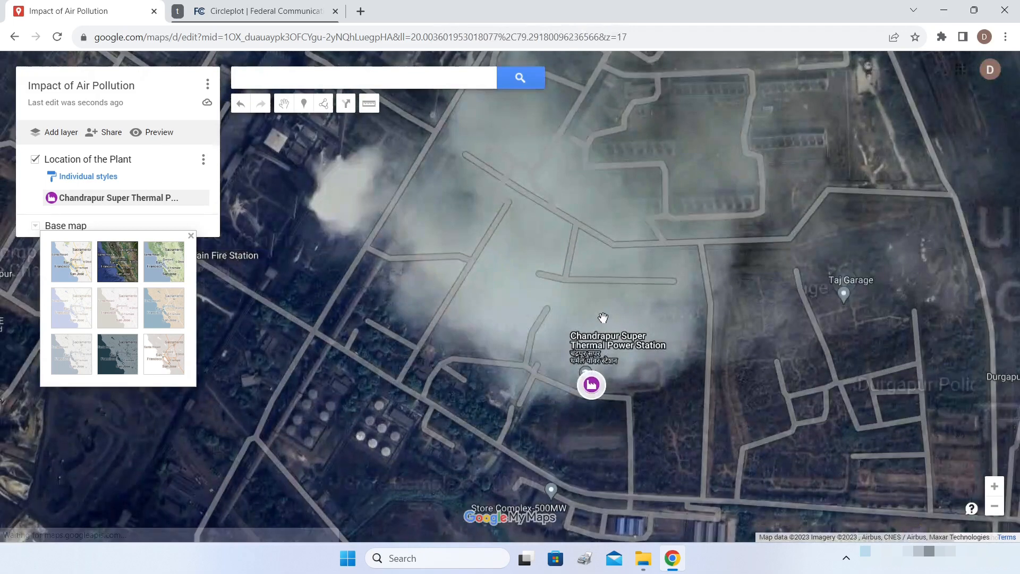
{"action": "left_click_drag", "start_coordinate": [603, 317], "coordinate": [685, 350]}
{"action": "scroll", "coordinate": [674, 378], "scroll_direction": "down", "scroll_amount": 1}
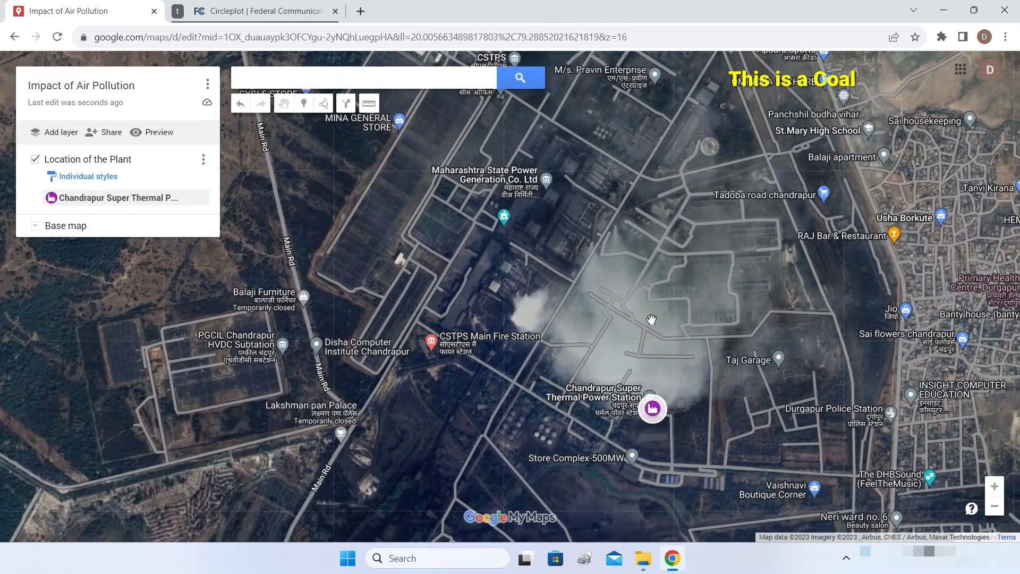
{"action": "scroll", "coordinate": [599, 247], "scroll_direction": "up", "scroll_amount": 1}
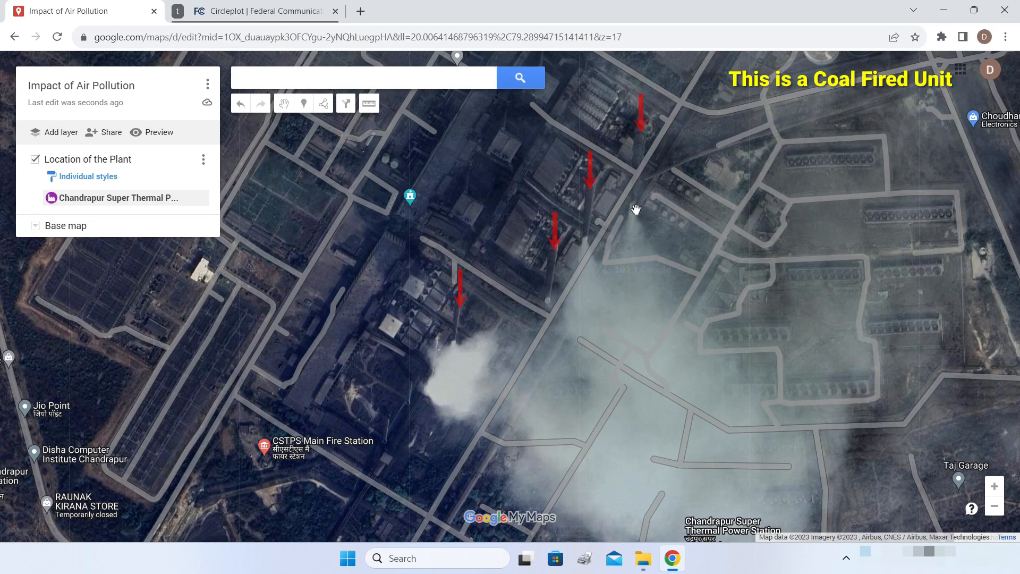
{"action": "scroll", "coordinate": [657, 278], "scroll_direction": "down", "scroll_amount": 2}
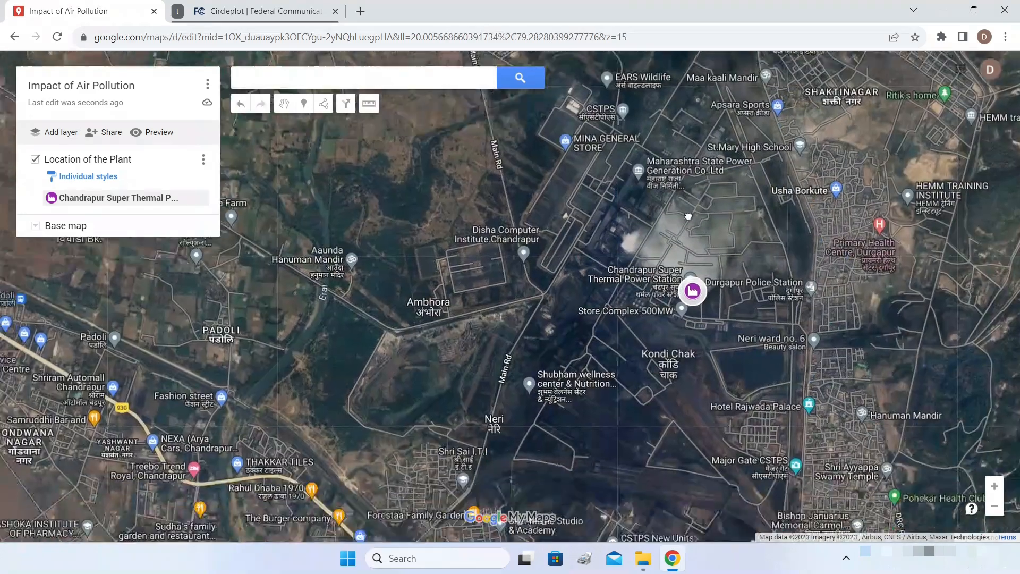
{"action": "scroll", "coordinate": [688, 214], "scroll_direction": "up", "scroll_amount": 1}
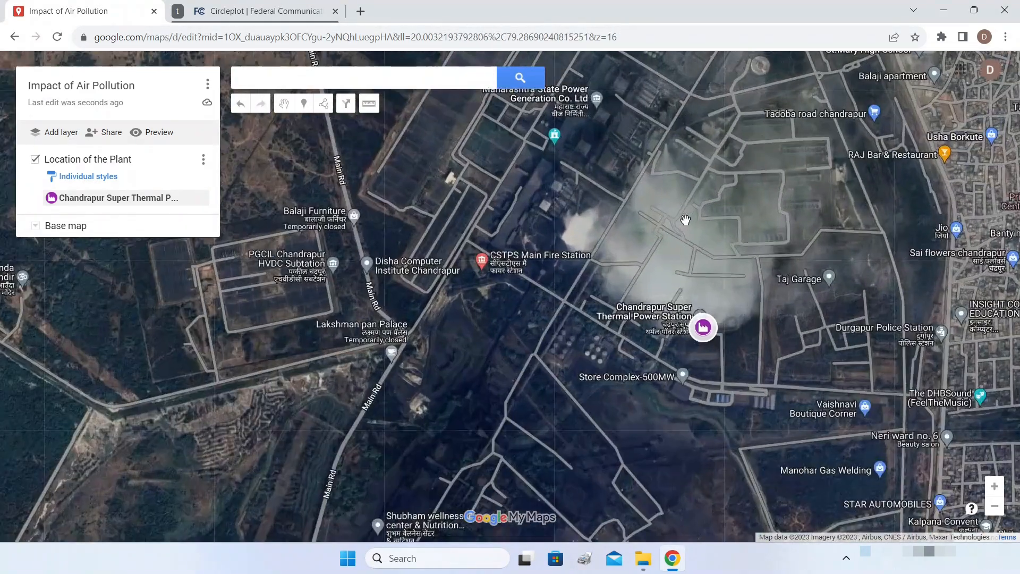
{"action": "scroll", "coordinate": [844, 207], "scroll_direction": "down", "scroll_amount": 1}
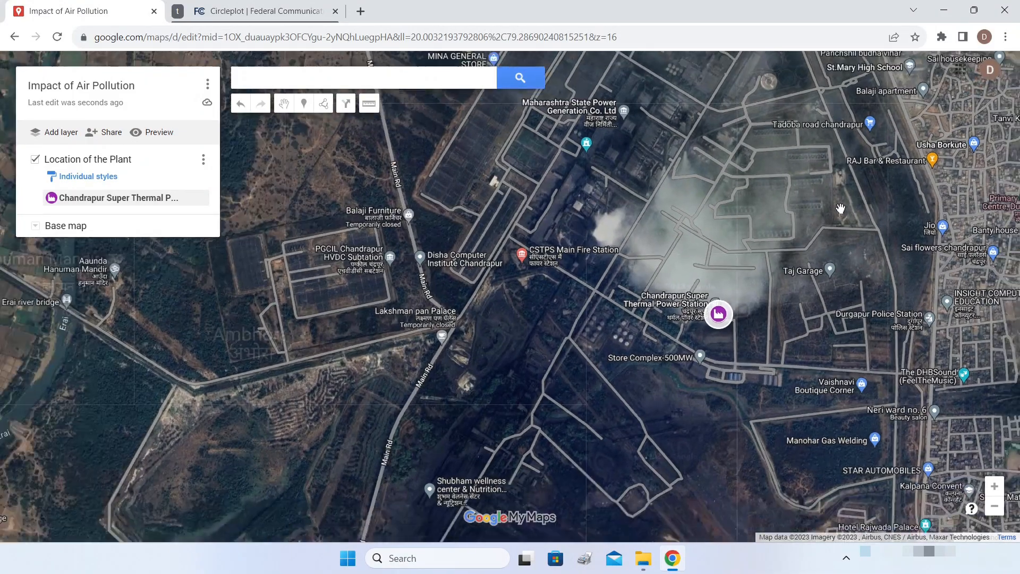
{"action": "scroll", "coordinate": [840, 209], "scroll_direction": "down", "scroll_amount": 1}
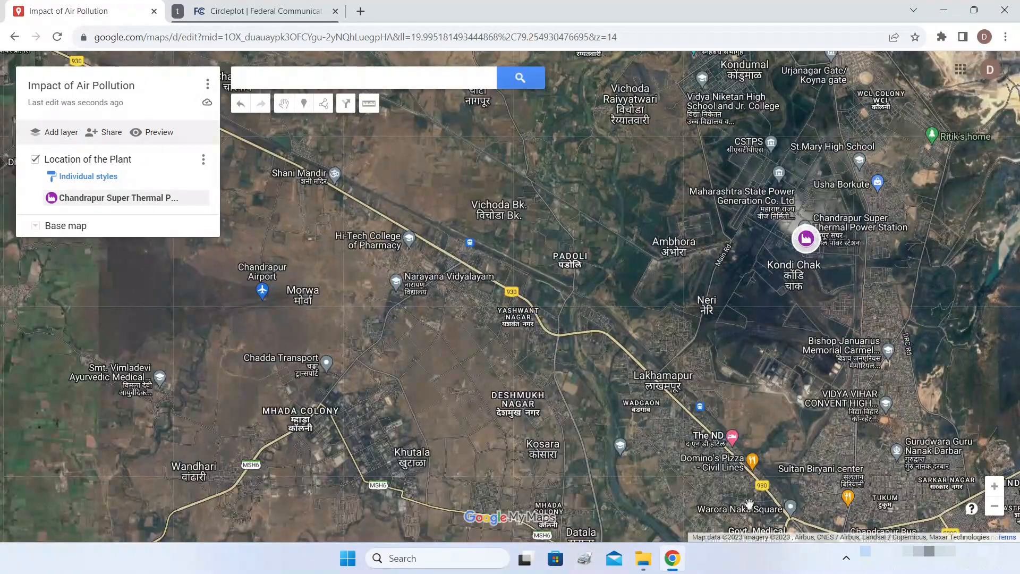
{"action": "scroll", "coordinate": [792, 245], "scroll_direction": "up", "scroll_amount": 2}
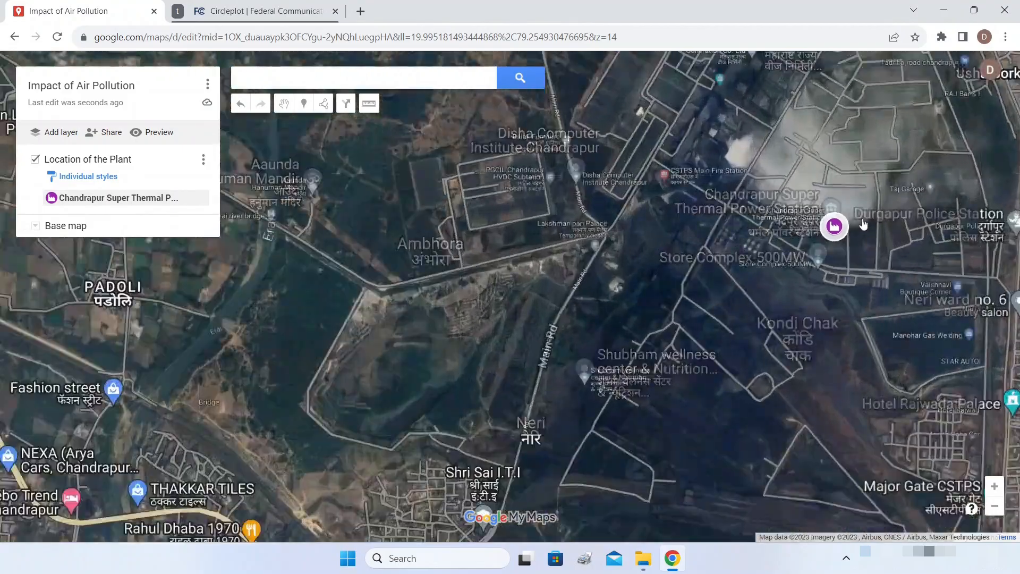
- Pan the satellite view to recentre on the power station's surroundings
{"action": "left_click_drag", "start_coordinate": [829, 251], "coordinate": [665, 329]}
{"action": "mouse_move", "coordinate": [731, 228]}
{"action": "left_mouse_down"}
{"action": "mouse_move", "coordinate": [710, 241]}
{"action": "mouse_move", "coordinate": [690, 310]}
{"action": "left_mouse_up"}
{"action": "scroll", "coordinate": [690, 310], "scroll_direction": "down", "scroll_amount": 1}
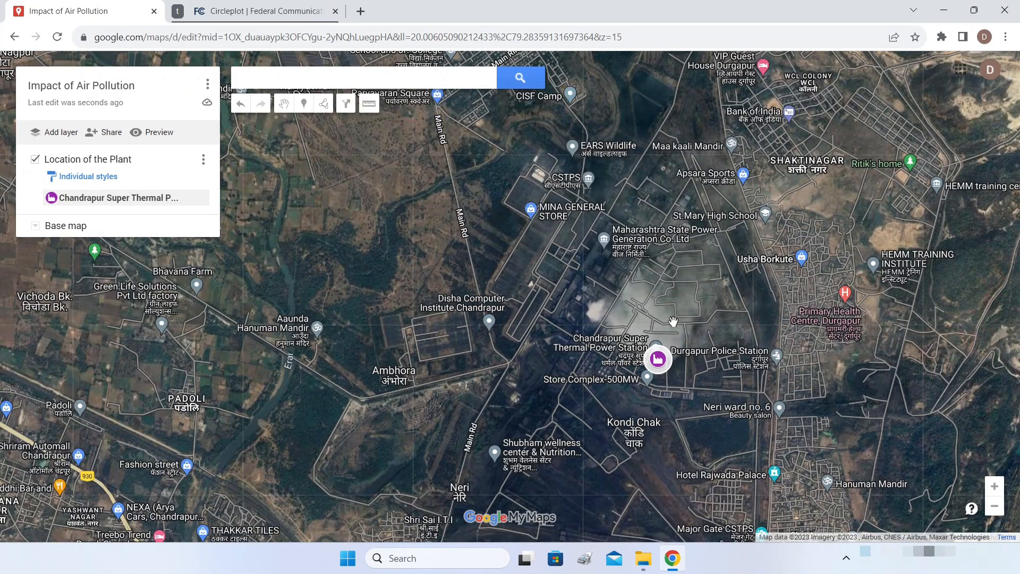
{"action": "mouse_move", "coordinate": [675, 315]}
{"action": "left_mouse_down"}
{"action": "mouse_move", "coordinate": [699, 325]}
{"action": "mouse_move", "coordinate": [689, 299]}
{"action": "mouse_move", "coordinate": [686, 308]}
{"action": "left_mouse_up"}
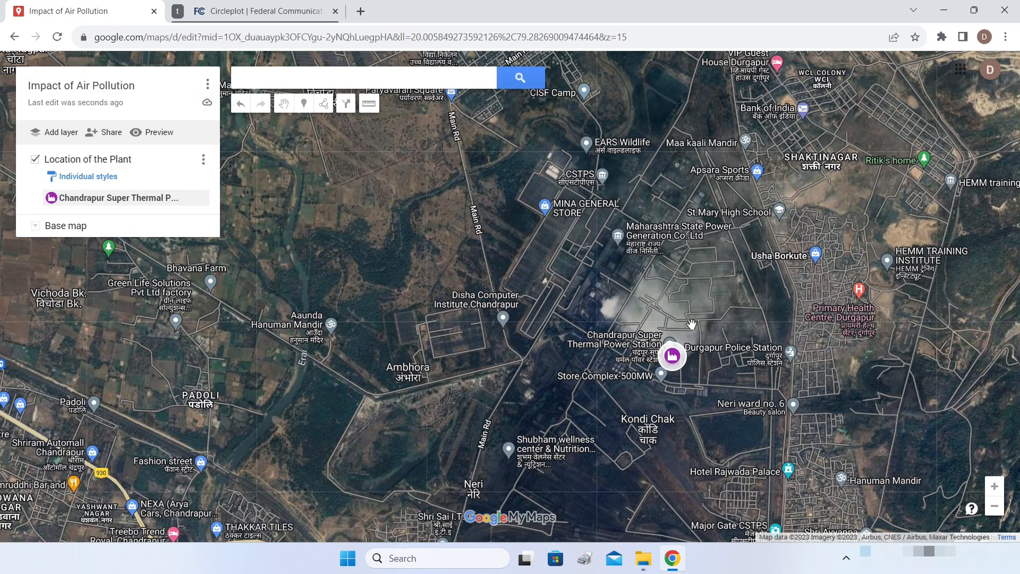
{"action": "left_click_drag", "start_coordinate": [688, 323], "coordinate": [739, 319]}
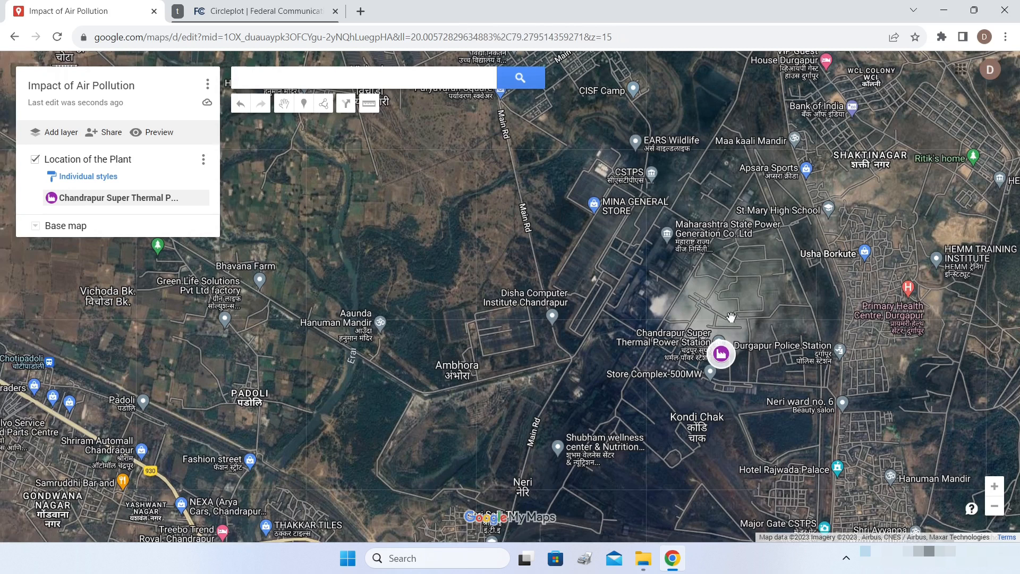
- Search for Nagpur, Maharashtra and add it to the map
{"action": "left_click", "coordinate": [330, 87]}
{"action": "type", "text": "Nag"}
{"action": "key", "text": "BackSpace"}
{"action": "key", "text": "BackSpace"}
{"action": "key", "text": "BackSpace"}
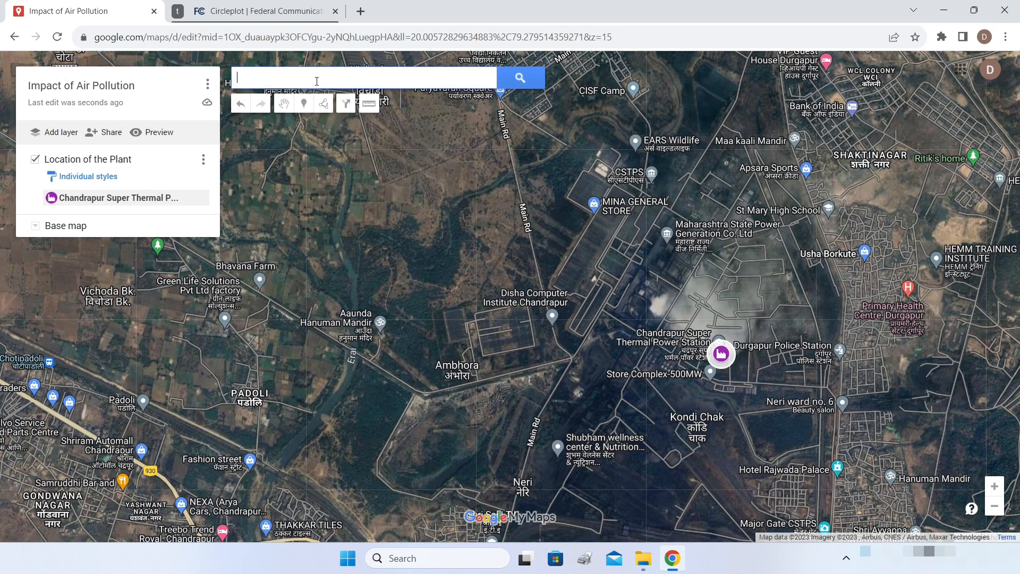
{"action": "type", "text": "Nagpur"}
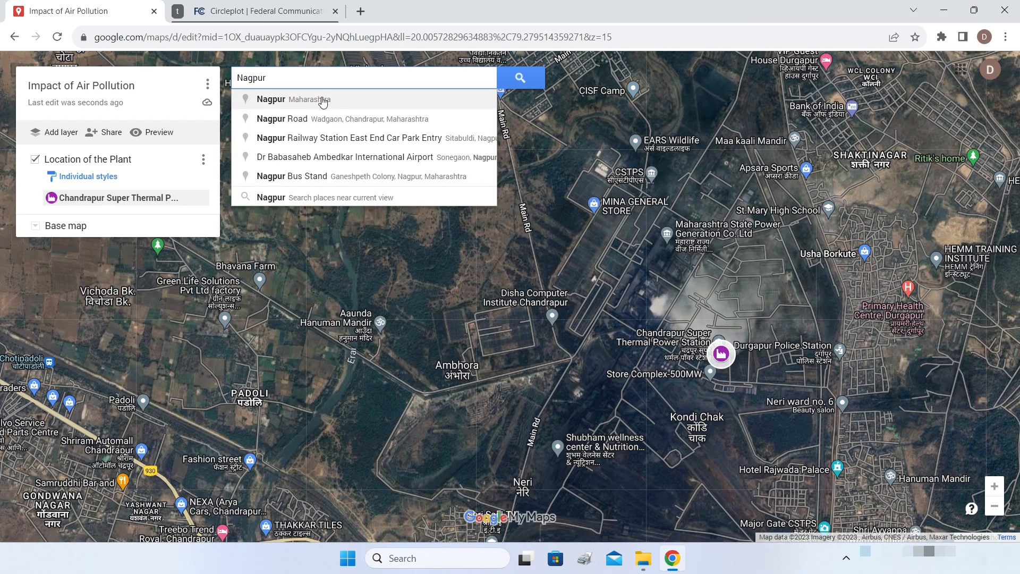
{"action": "left_click", "coordinate": [322, 103]}
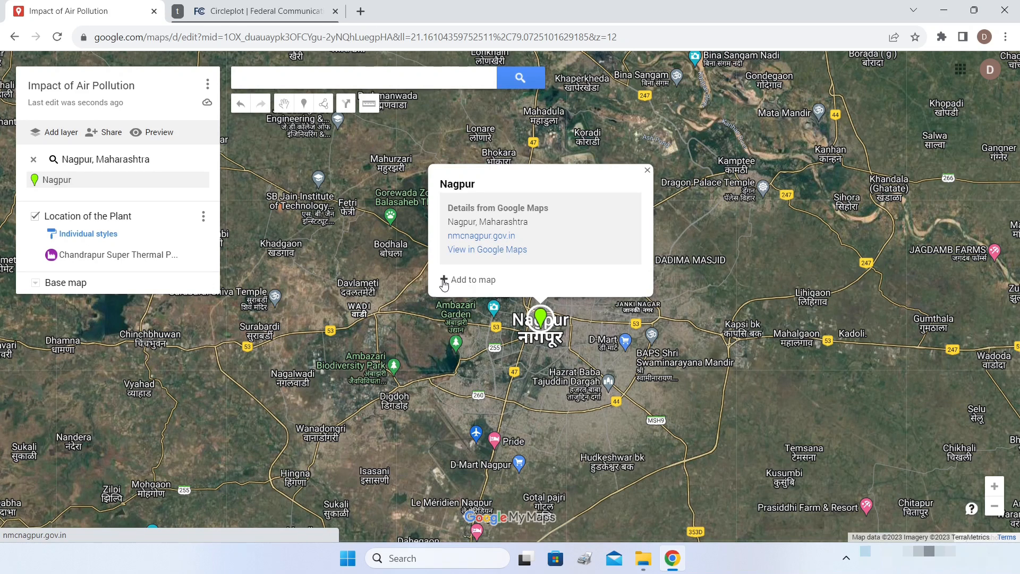
{"action": "left_click", "coordinate": [443, 282]}
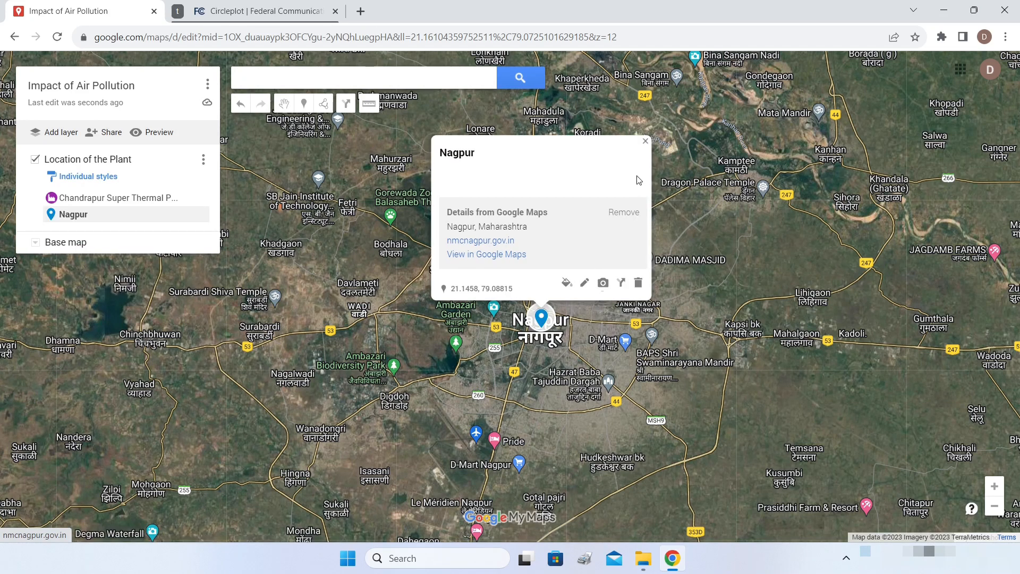
{"action": "left_click", "coordinate": [645, 142]}
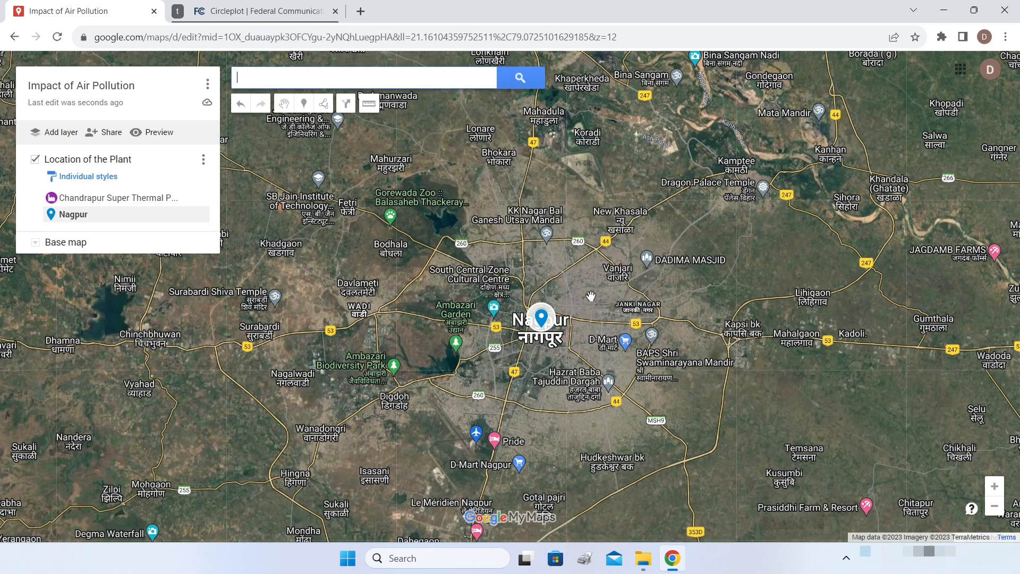
- Zoom out and pan until Nagpur and the Chandrapur plant appear together
{"action": "scroll", "coordinate": [591, 296], "scroll_direction": "down", "scroll_amount": 1}
{"action": "left_click_drag", "start_coordinate": [614, 304], "coordinate": [654, 184]}
{"action": "scroll", "coordinate": [652, 189], "scroll_direction": "down", "scroll_amount": 1}
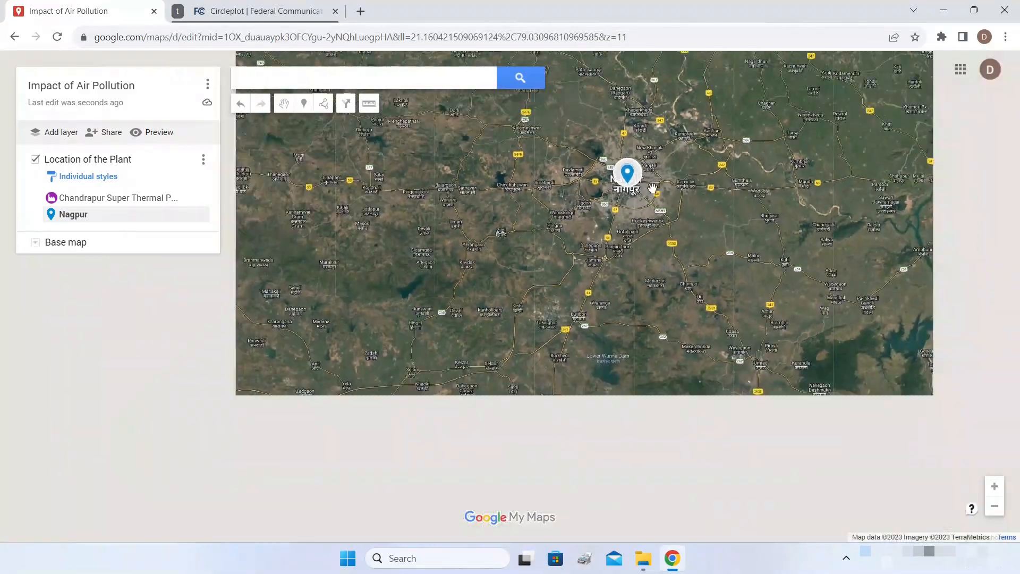
{"action": "left_click_drag", "start_coordinate": [665, 220], "coordinate": [680, 152]}
{"action": "scroll", "coordinate": [680, 151], "scroll_direction": "down", "scroll_amount": 1}
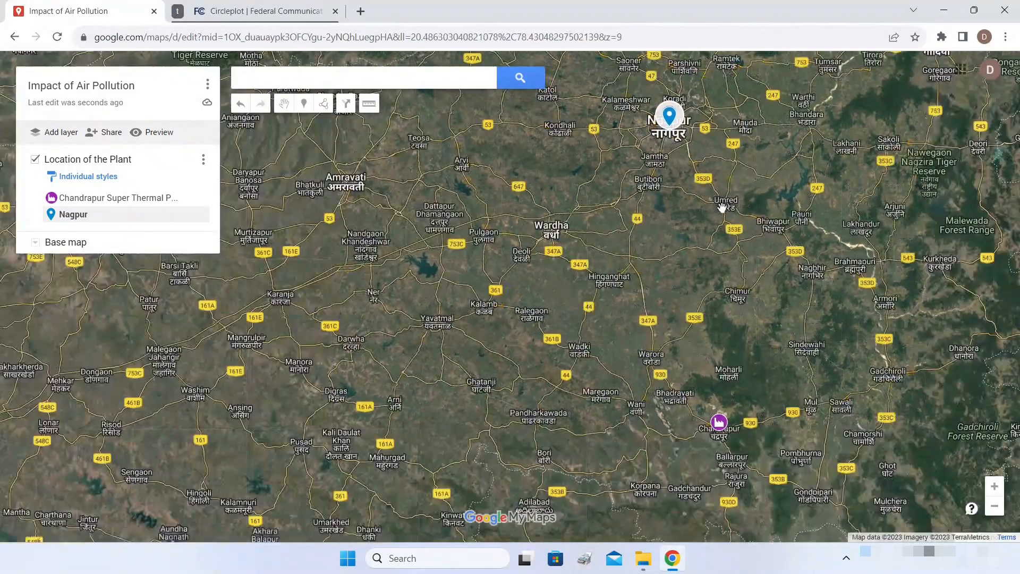
{"action": "left_click_drag", "start_coordinate": [721, 207], "coordinate": [686, 196]}
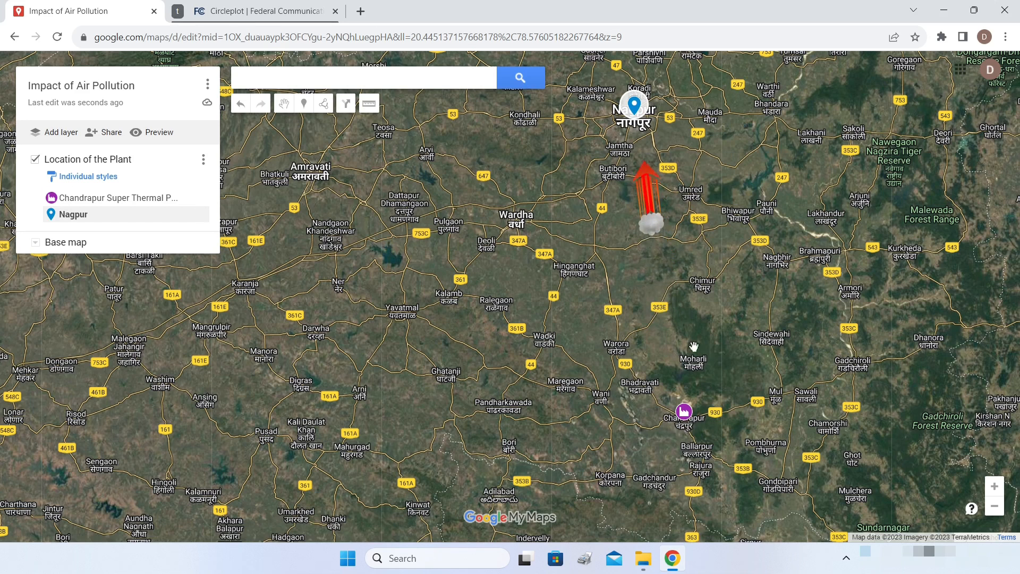
{"action": "scroll", "coordinate": [711, 344], "scroll_direction": "down", "scroll_amount": 1}
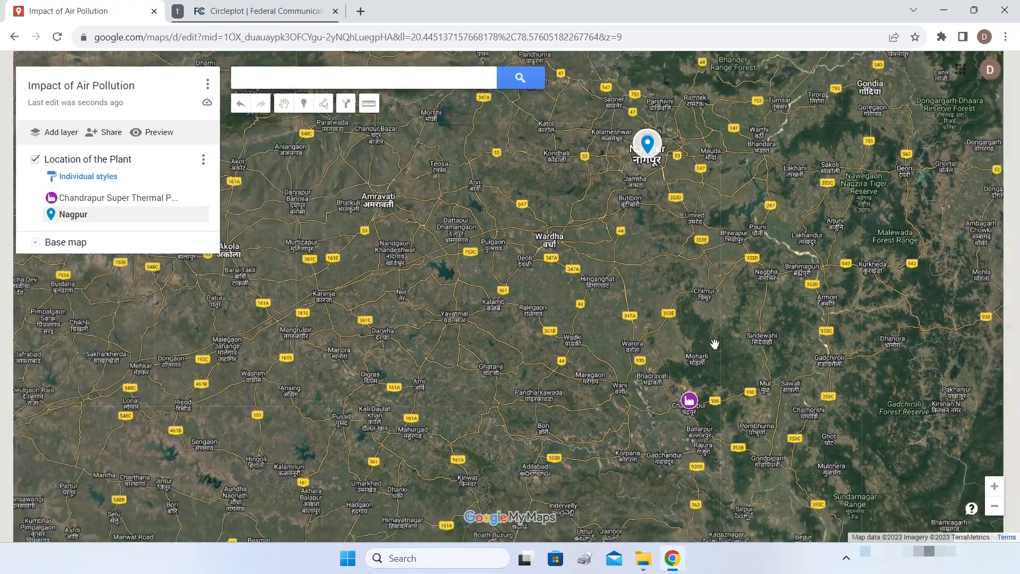
{"action": "scroll", "coordinate": [713, 321], "scroll_direction": "up", "scroll_amount": 1}
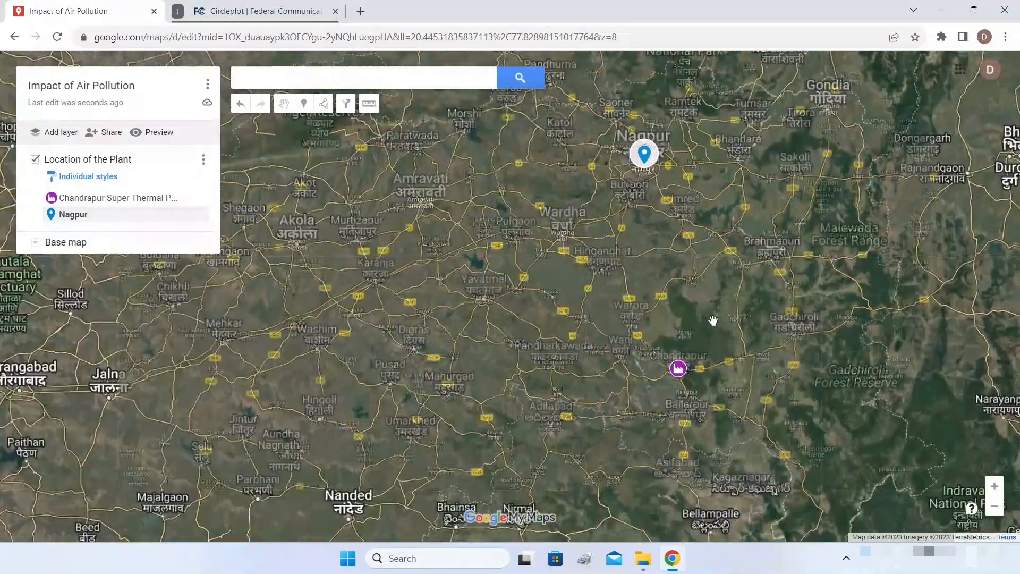
{"action": "scroll", "coordinate": [712, 322], "scroll_direction": "down", "scroll_amount": 1}
{"action": "left_click_drag", "start_coordinate": [712, 321], "coordinate": [769, 320]}
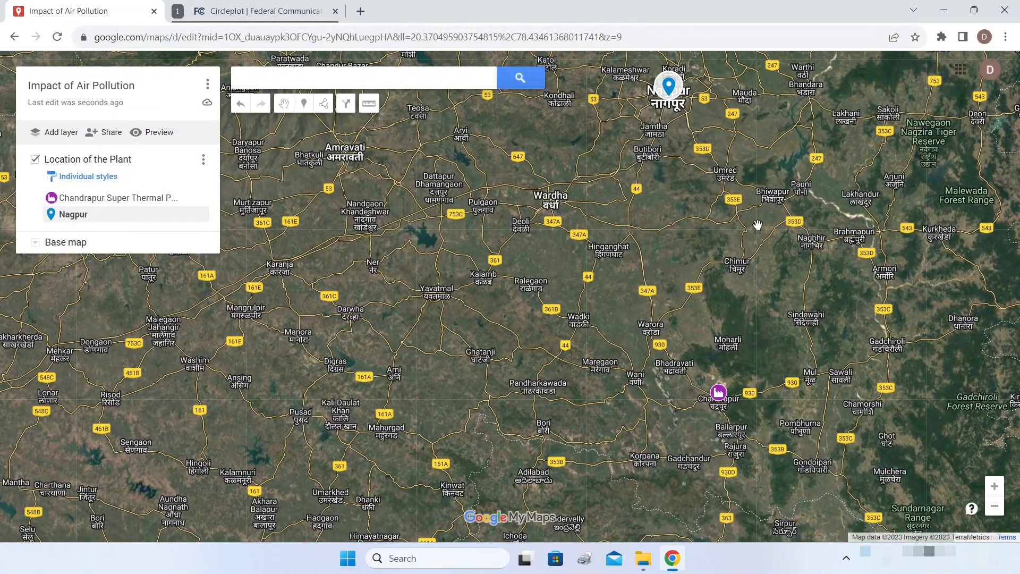
{"action": "left_click_drag", "start_coordinate": [778, 280], "coordinate": [754, 276]}
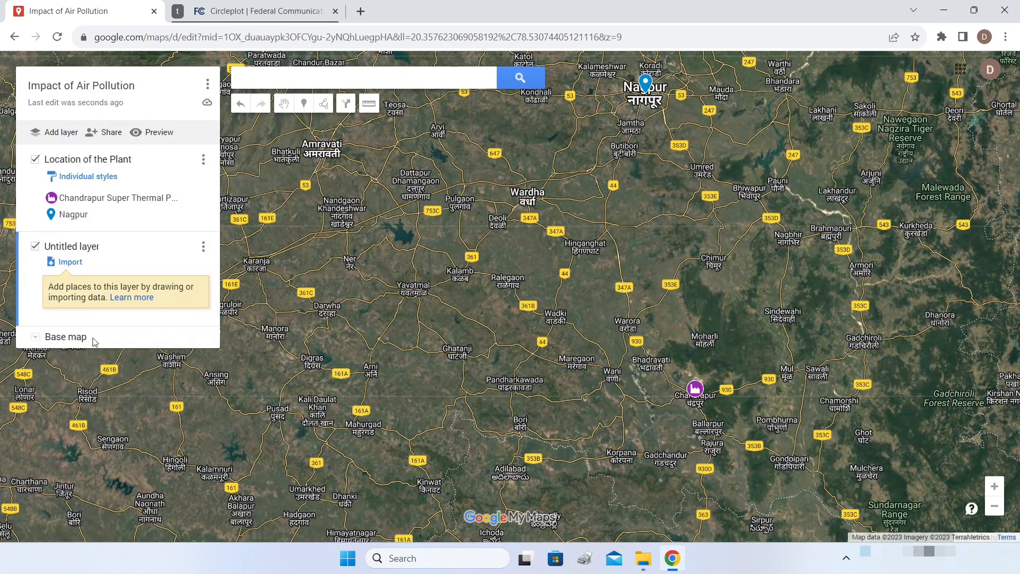
- Rename the second layer to 'Impacted Places'
{"action": "left_click", "coordinate": [67, 247]}
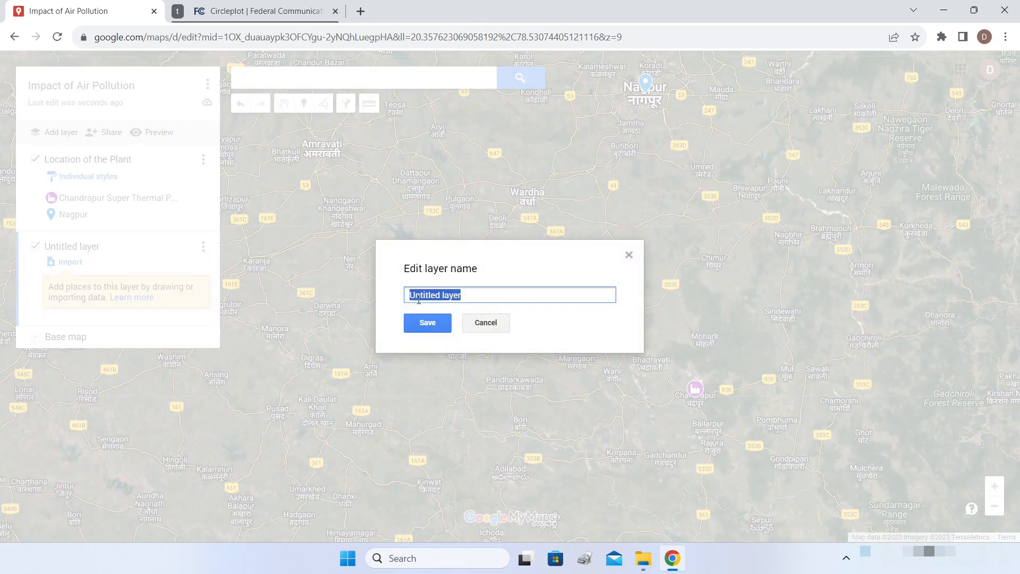
{"action": "type", "text": "Impacted Places"}
{"action": "left_click", "coordinate": [419, 320]}
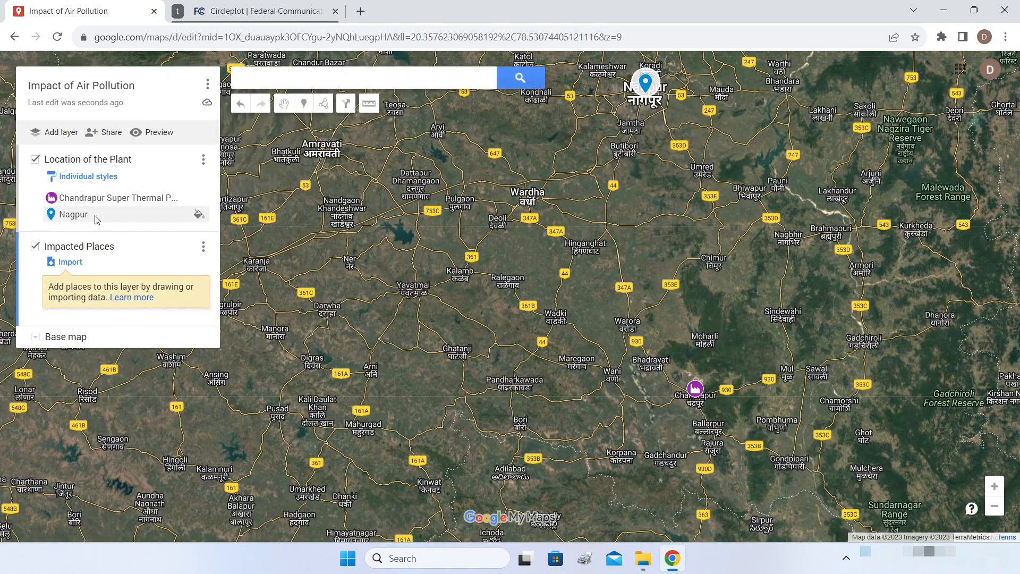
- Move the Nagpur place into the Impacted Places layer
{"action": "left_click", "coordinate": [80, 215]}
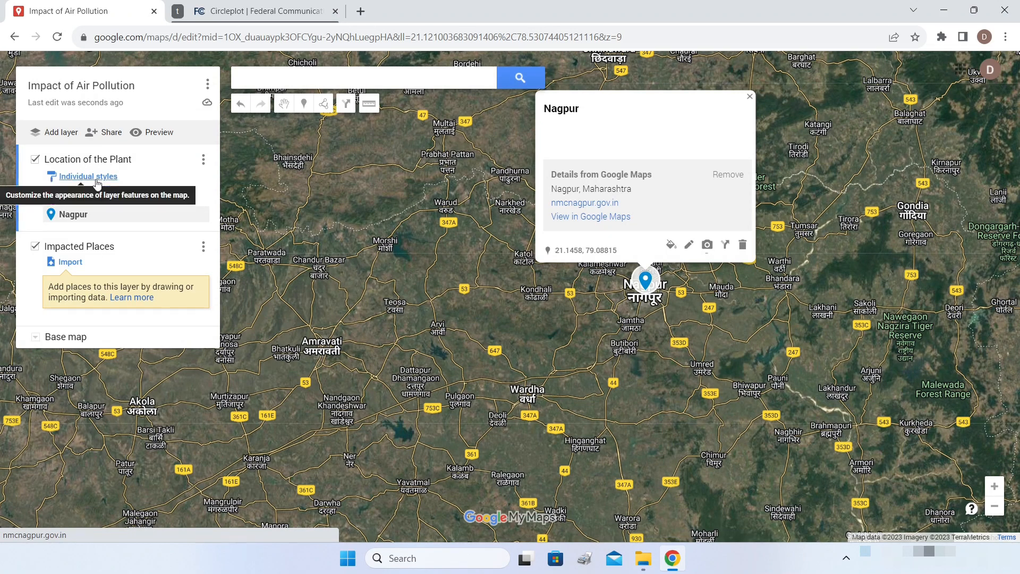
{"action": "left_click", "coordinate": [78, 214]}
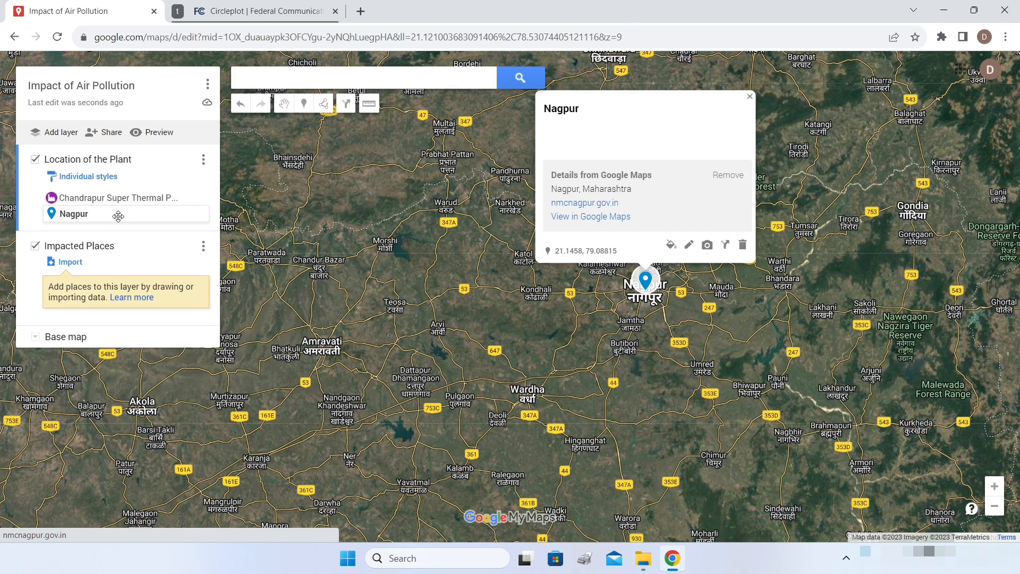
{"action": "left_click_drag", "start_coordinate": [118, 216], "coordinate": [123, 281]}
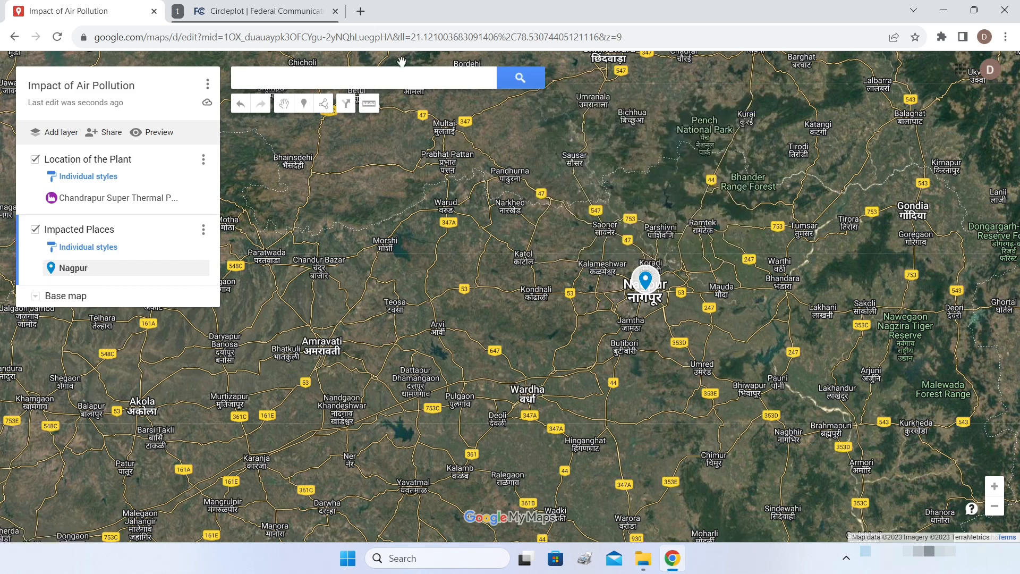
- Add Raipur, Chhattisgarh to the Impacted Places layer
{"action": "left_click", "coordinate": [395, 77]}
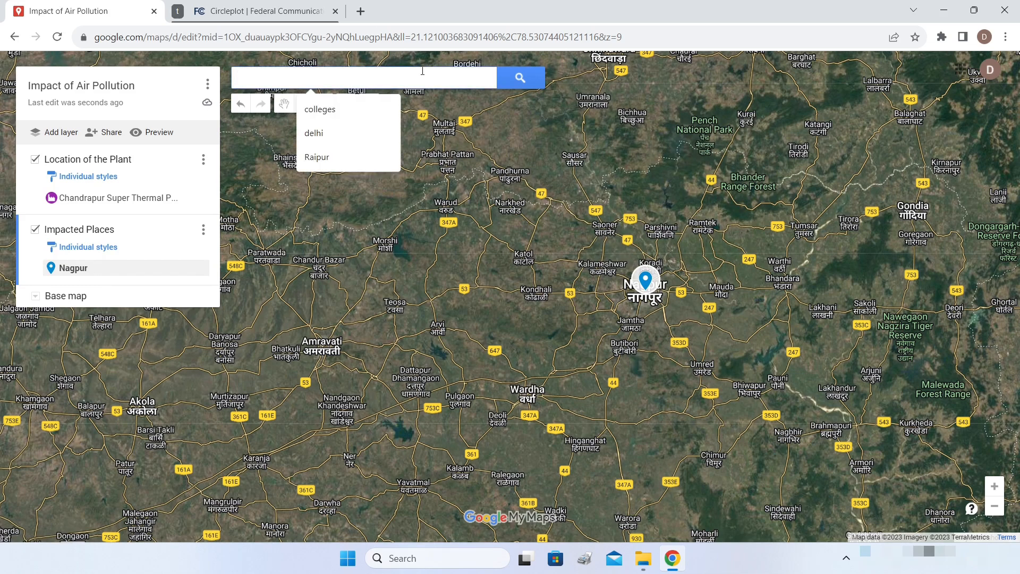
{"action": "type", "text": "Ra"}
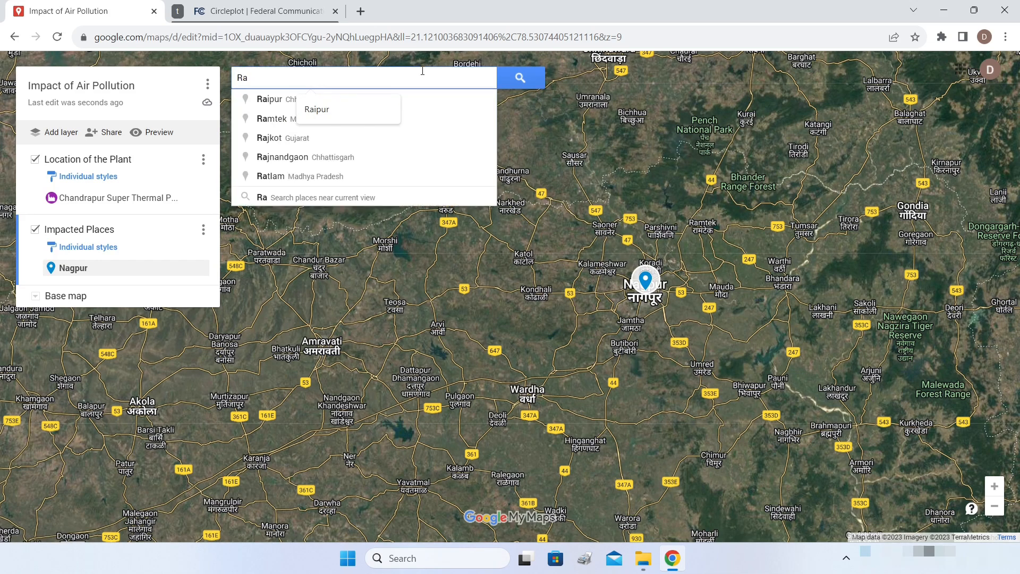
{"action": "type", "text": "ip"}
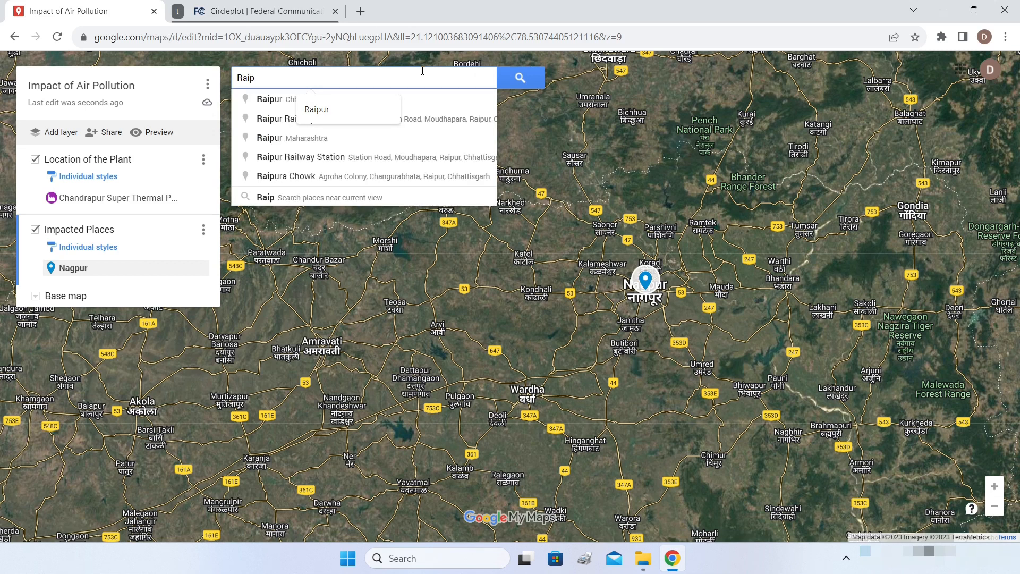
{"action": "type", "text": "ur"}
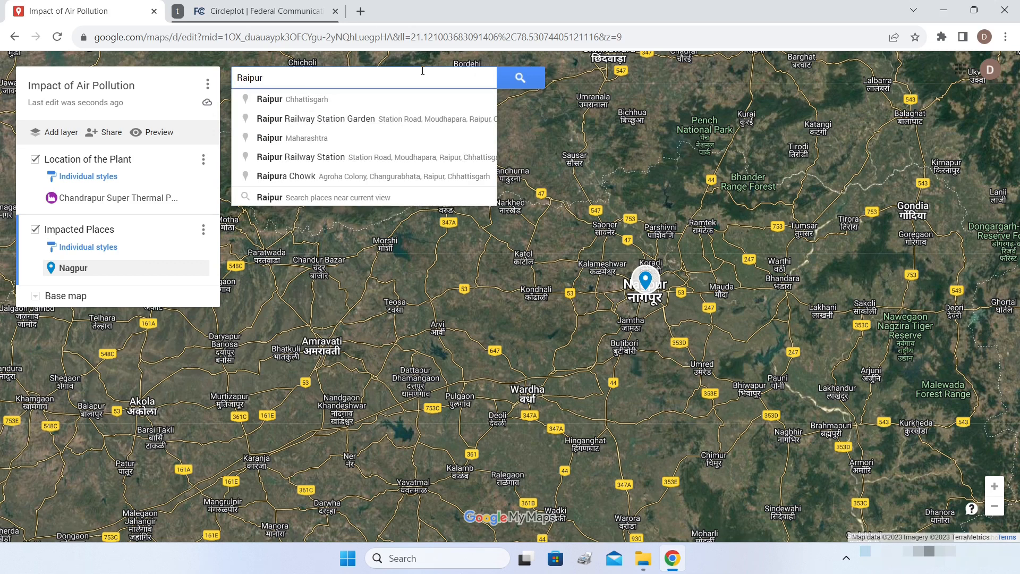
{"action": "left_click", "coordinate": [318, 99]}
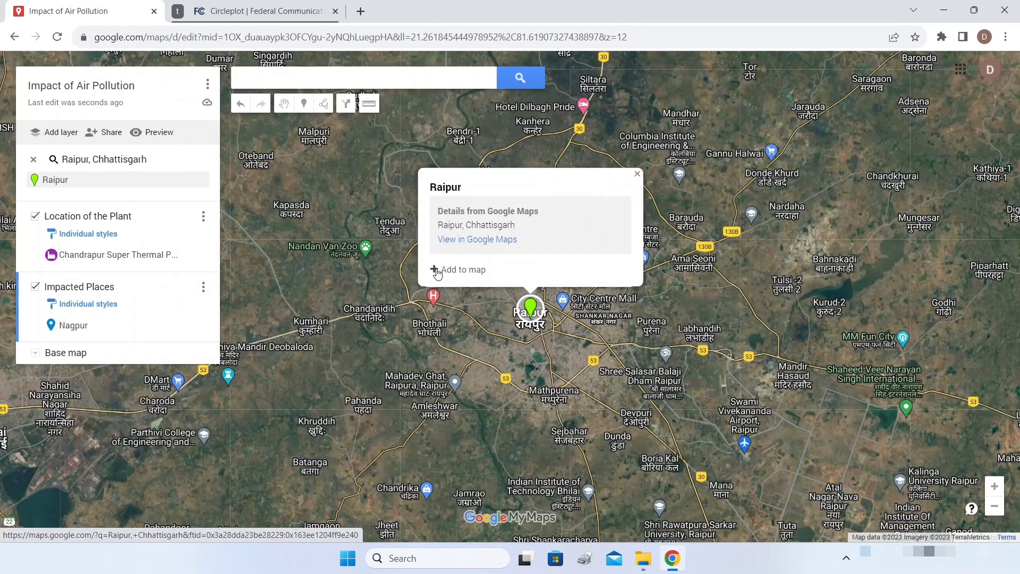
{"action": "left_click", "coordinate": [434, 269]}
{"action": "left_click", "coordinate": [634, 145]}
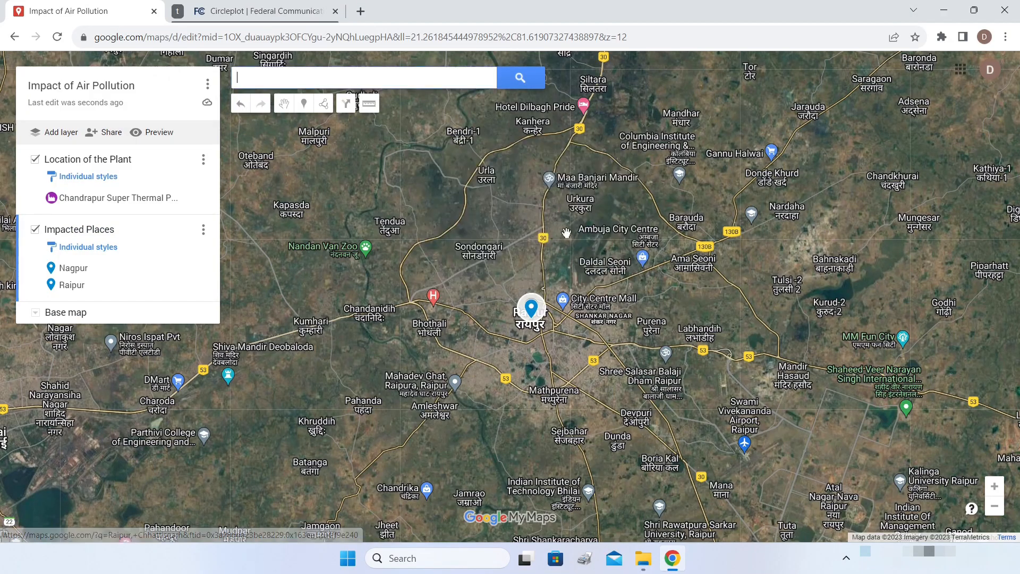
- Zoom out and pan so Nagpur, Raipur and the Chandrapur plant all show
{"action": "scroll", "coordinate": [555, 246], "scroll_direction": "down", "scroll_amount": 1}
{"action": "scroll", "coordinate": [558, 247], "scroll_direction": "down", "scroll_amount": 2}
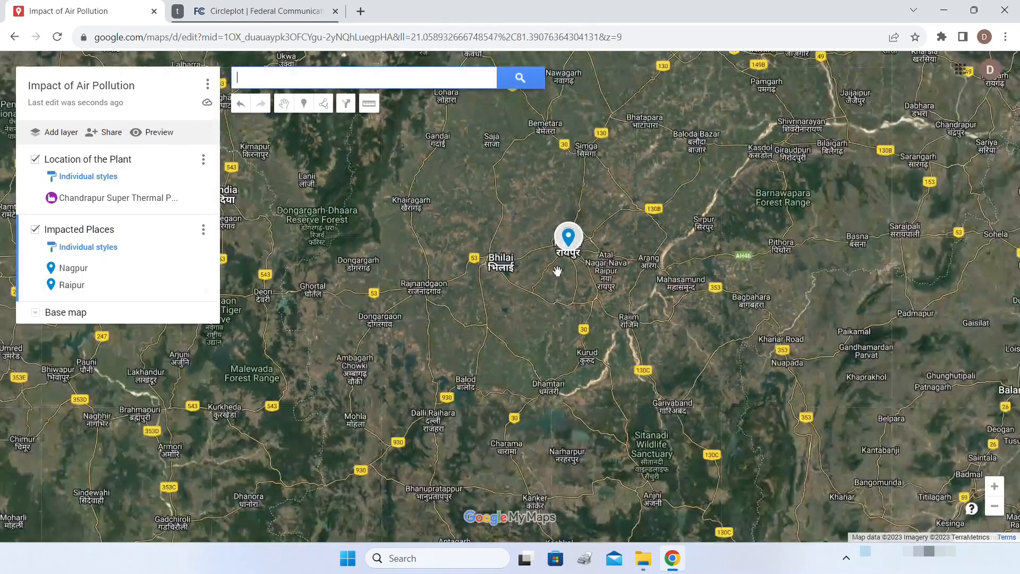
{"action": "mouse_move", "coordinate": [556, 271]}
{"action": "left_mouse_down"}
{"action": "mouse_move", "coordinate": [580, 260]}
{"action": "mouse_move", "coordinate": [610, 219]}
{"action": "mouse_move", "coordinate": [770, 215]}
{"action": "left_mouse_up"}
{"action": "scroll", "coordinate": [610, 219], "scroll_direction": "down", "scroll_amount": 1}
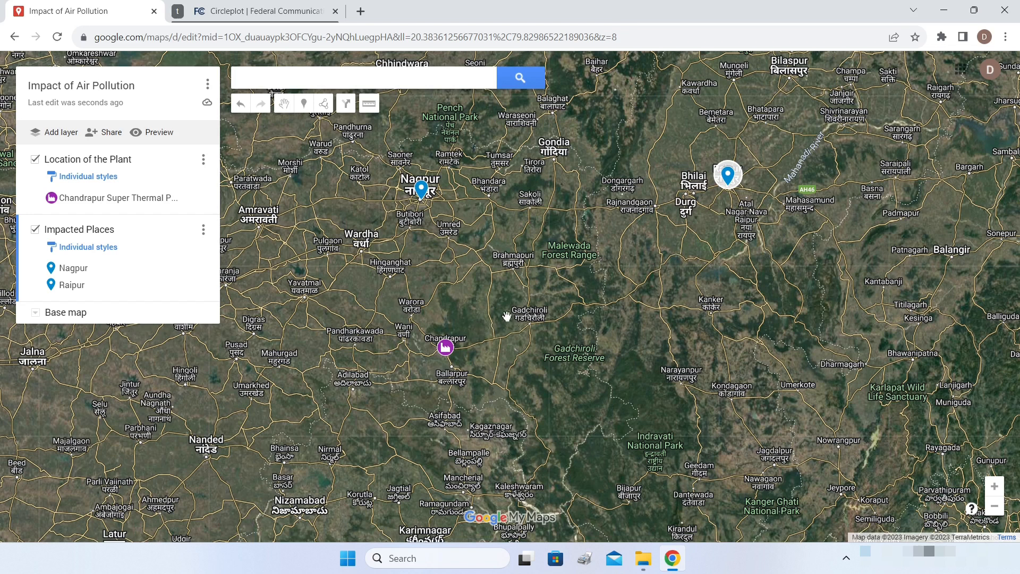
{"action": "left_click", "coordinate": [393, 80]}
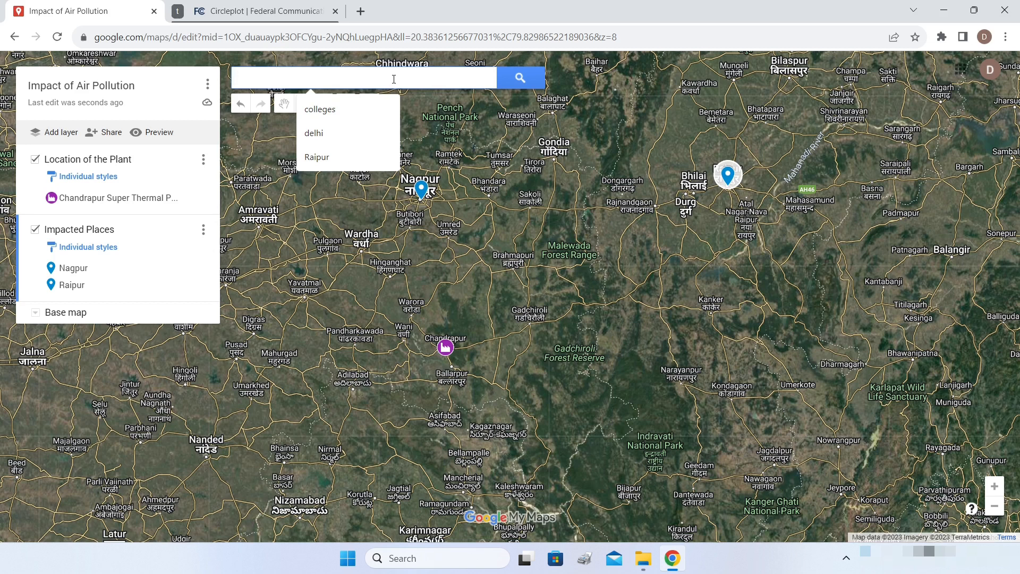
- Add Adilabad, Telangana to the Impacted Places layer
{"action": "type", "text": "Adila"}
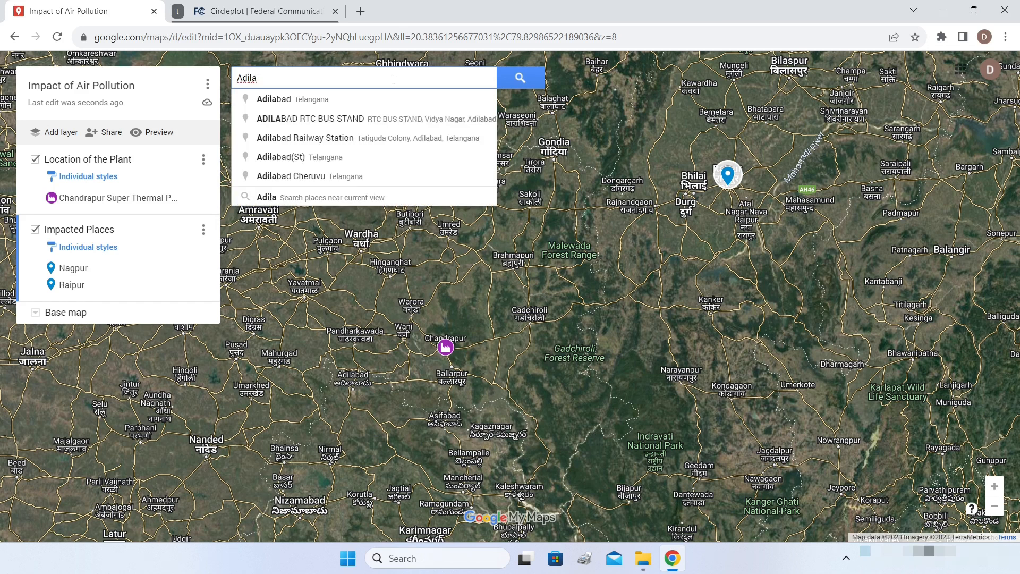
{"action": "left_click", "coordinate": [322, 102]}
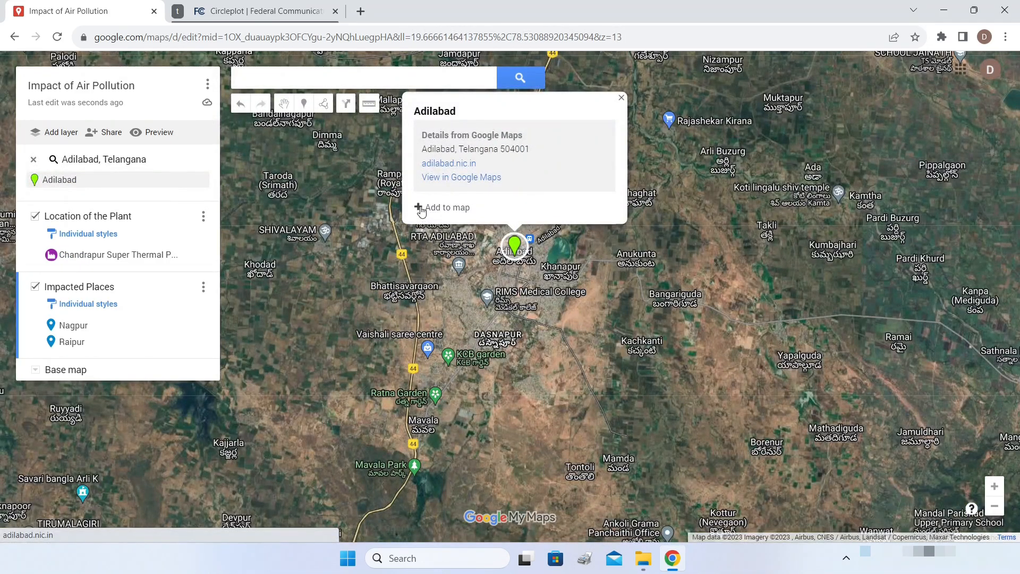
{"action": "left_click", "coordinate": [421, 207]}
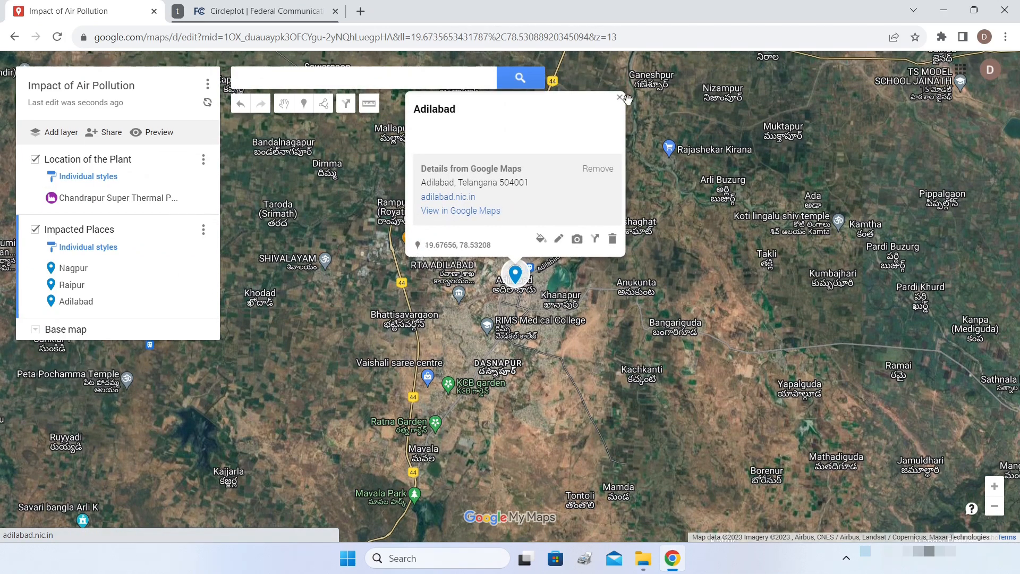
{"action": "left_click", "coordinate": [620, 98]}
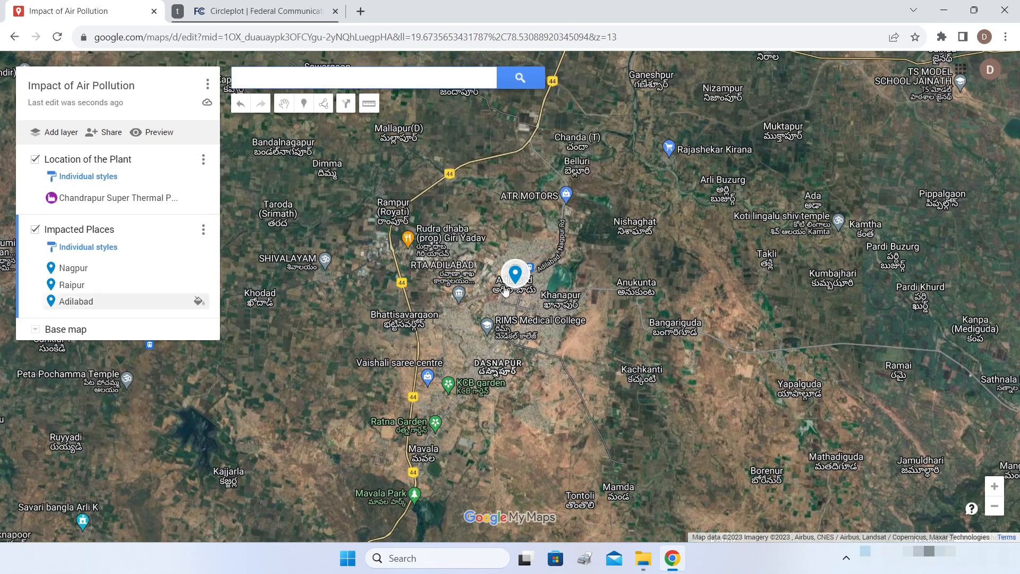
- Add Nanded, Maharashtra to the Impacted Places layer
{"action": "left_click", "coordinate": [288, 77]}
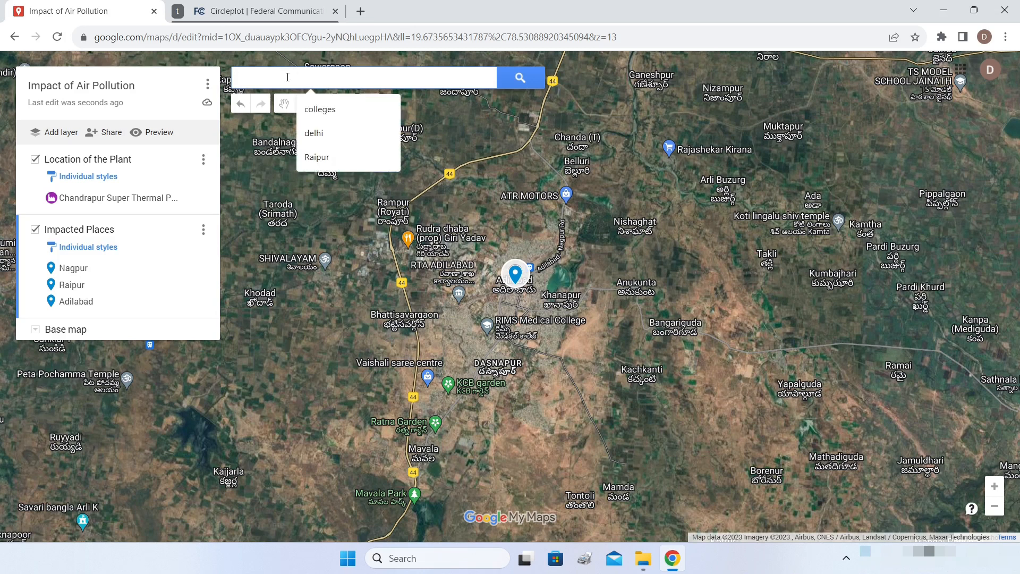
{"action": "type", "text": "Nanded"}
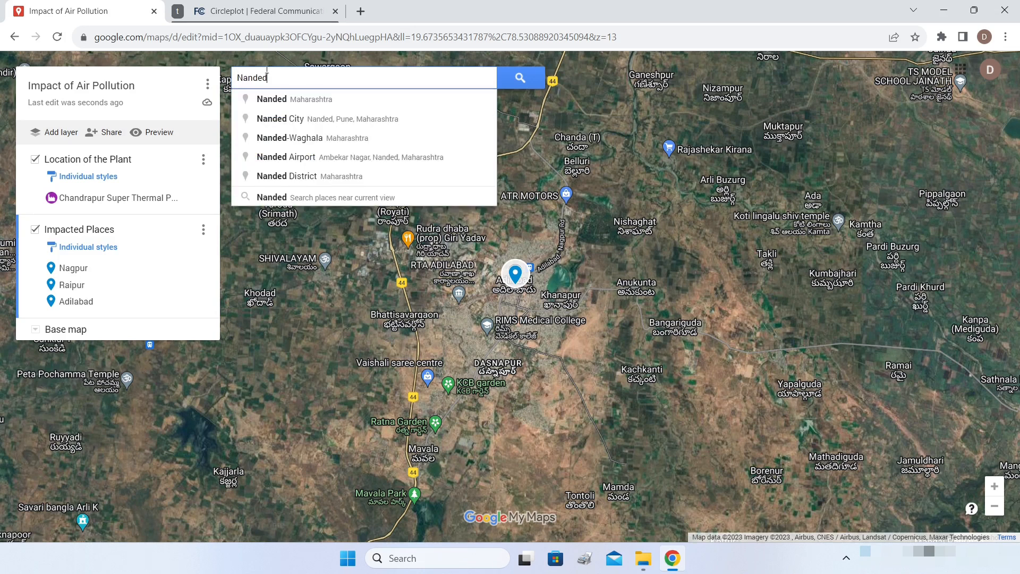
{"action": "left_click", "coordinate": [308, 102]}
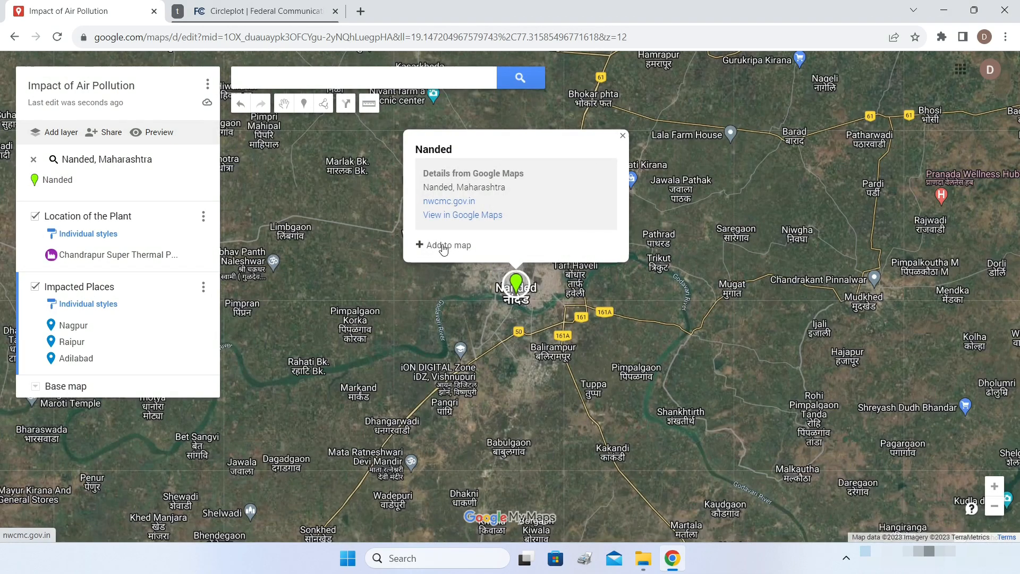
{"action": "left_click", "coordinate": [444, 247]}
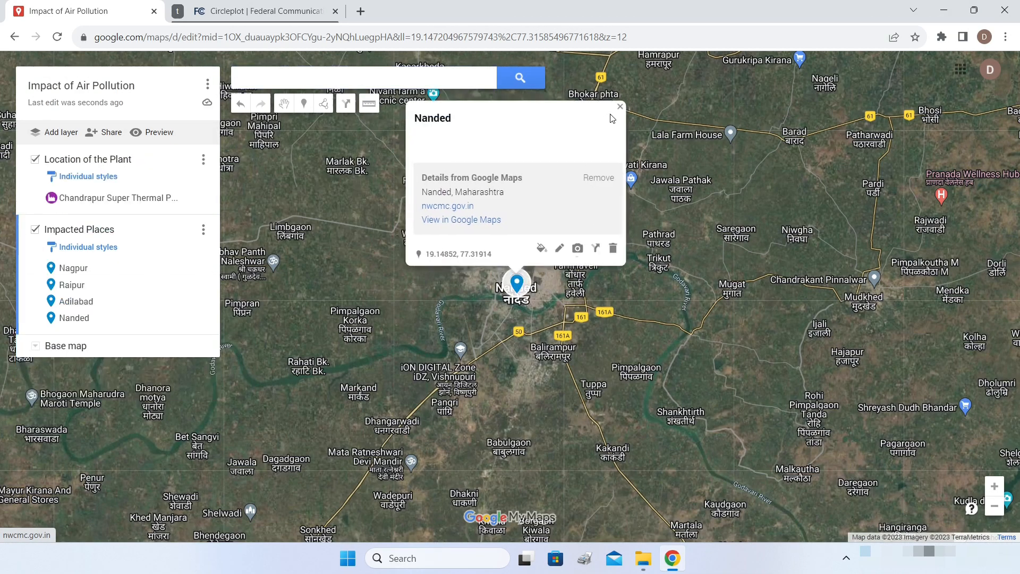
{"action": "left_click", "coordinate": [619, 106]}
- Zoom out and pan so Nanded, Adilabad and Chandrapur fit in view
{"action": "scroll", "coordinate": [626, 212], "scroll_direction": "down", "scroll_amount": 2}
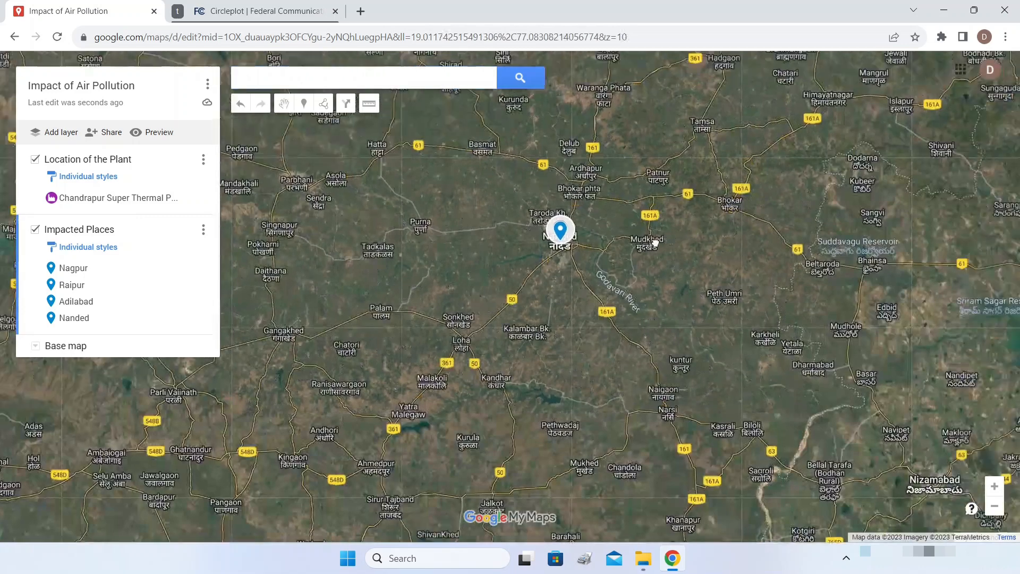
{"action": "scroll", "coordinate": [651, 234], "scroll_direction": "down", "scroll_amount": 1}
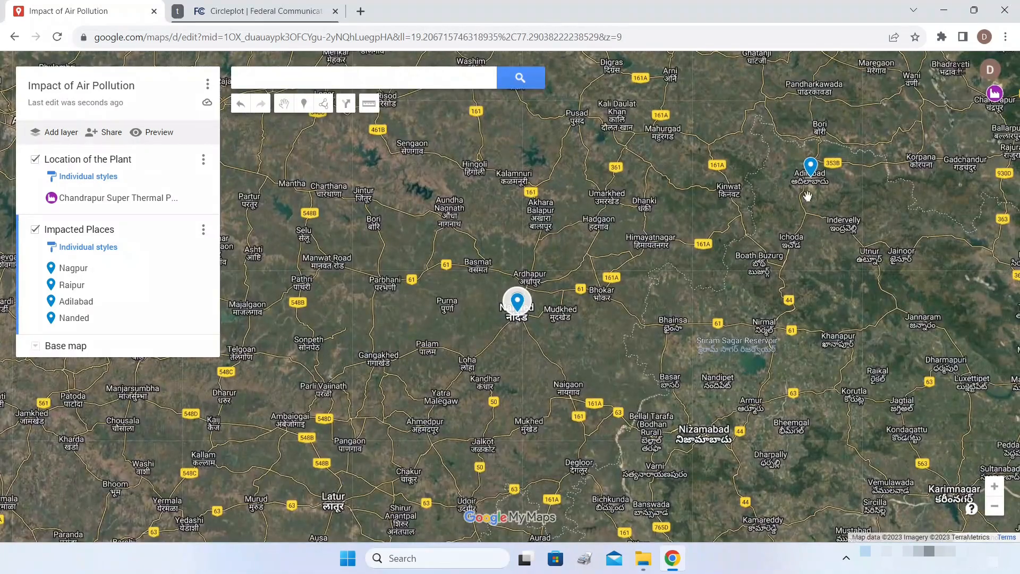
{"action": "left_click_drag", "start_coordinate": [676, 275], "coordinate": [594, 328]}
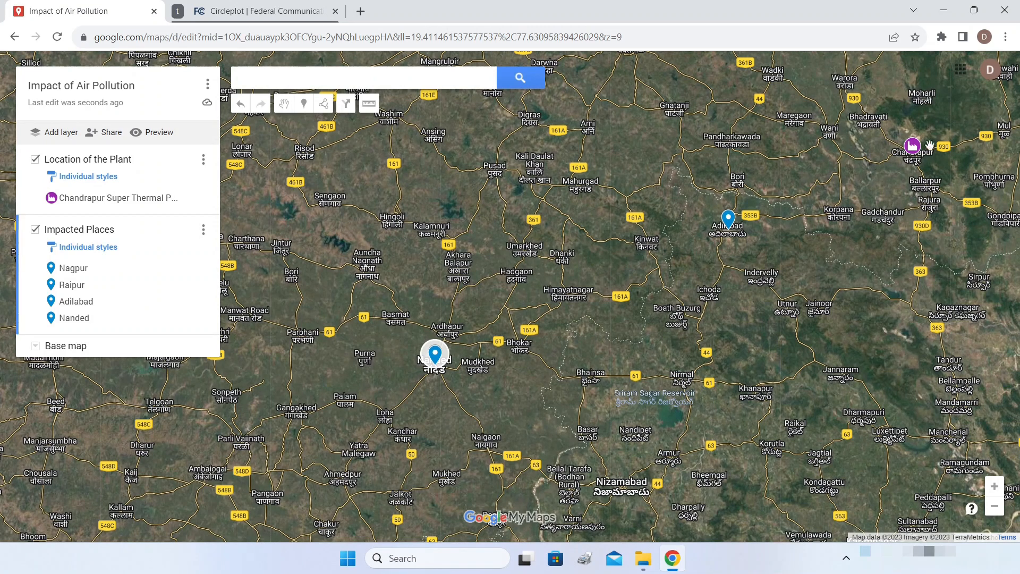
{"action": "left_click_drag", "start_coordinate": [868, 164], "coordinate": [801, 204]}
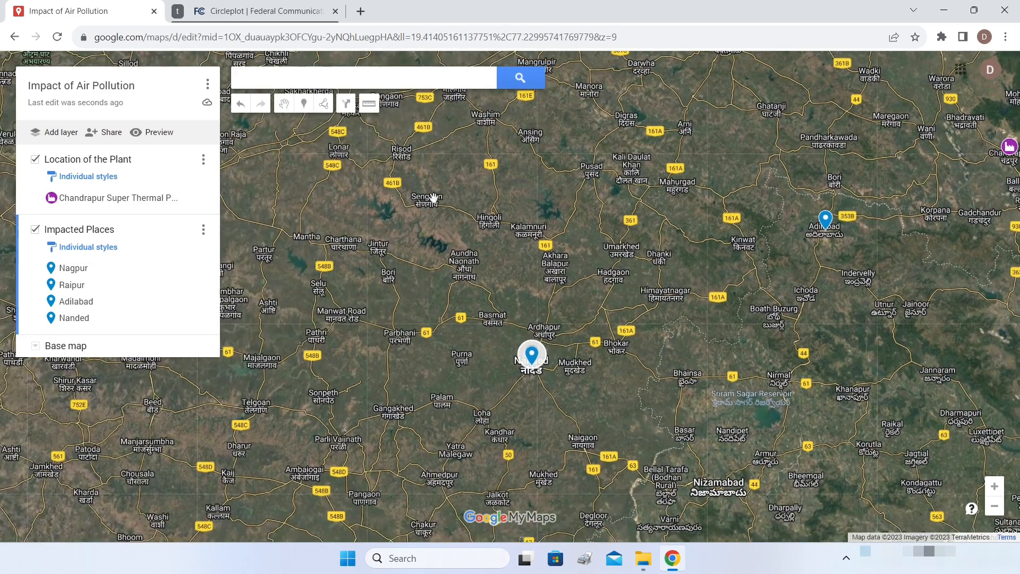
{"action": "left_click", "coordinate": [365, 80]}
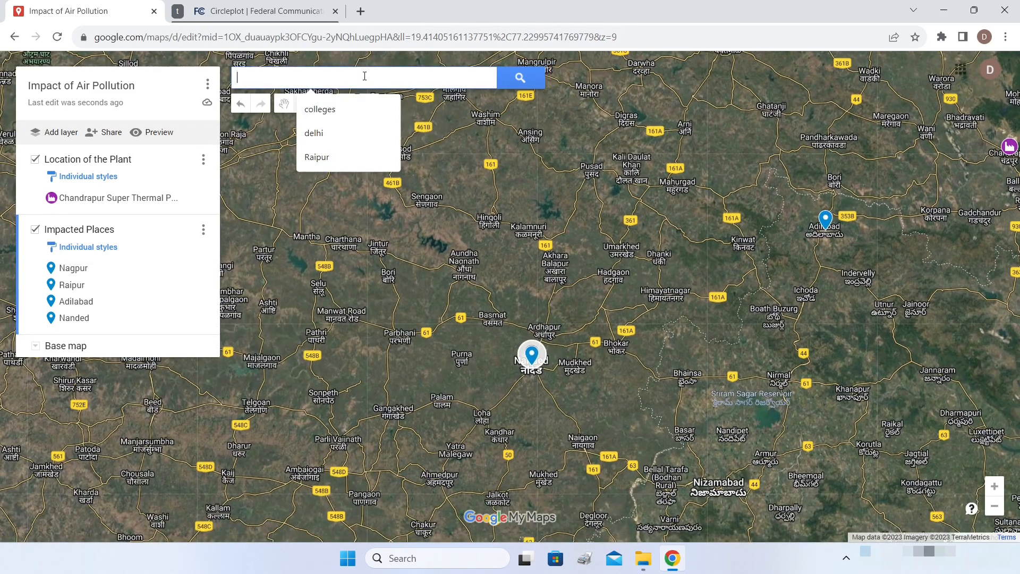
- Search for Pune, Maharashtra and add it to the Impacted Places layer
{"action": "type", "text": "Pune"}
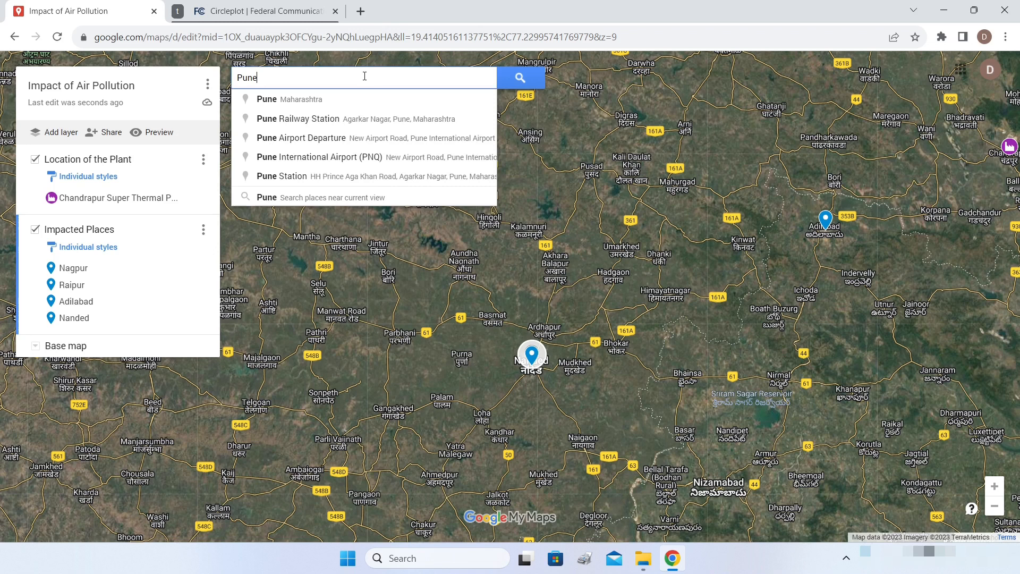
{"action": "left_click", "coordinate": [326, 99]}
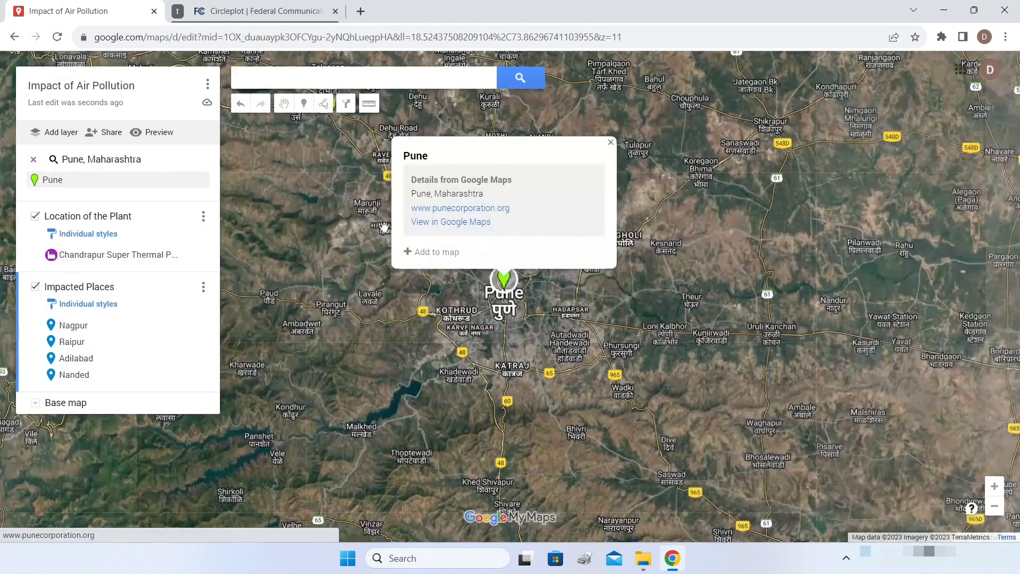
{"action": "left_click", "coordinate": [424, 253]}
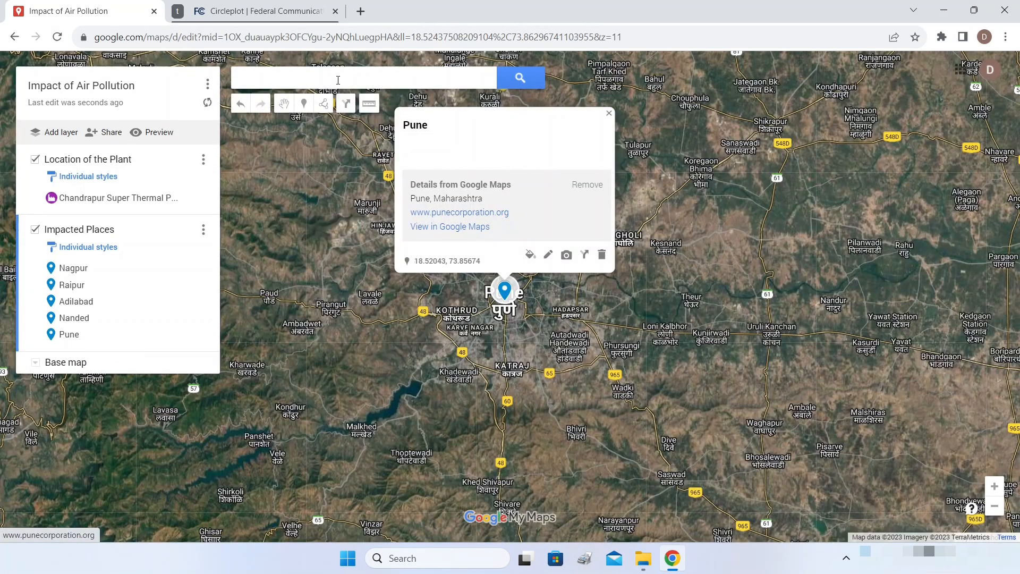
{"action": "left_click", "coordinate": [385, 74]}
{"action": "type", "text": "Mum"}
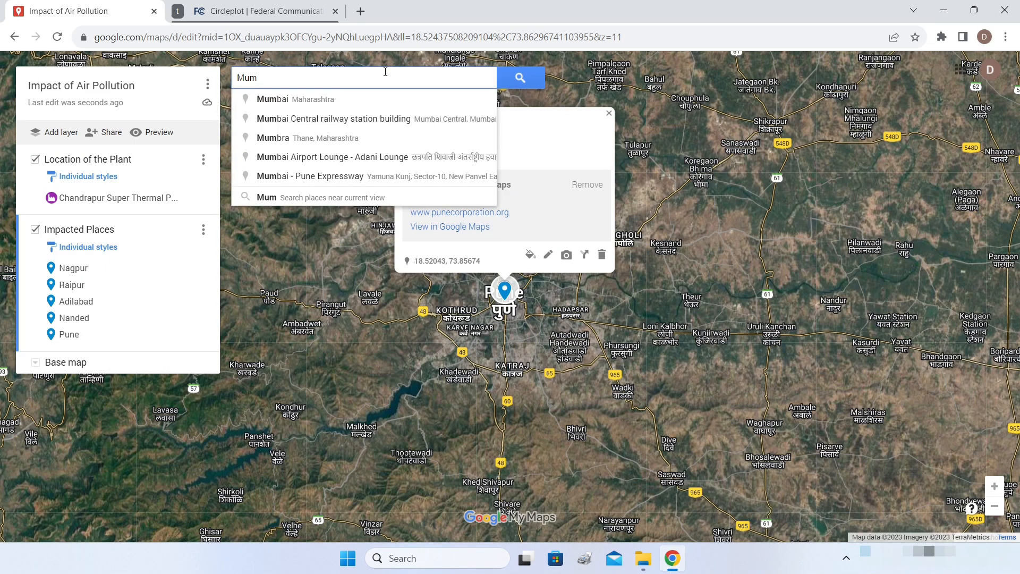
- Add Mumbai, Maharashtra to the Impacted Places layer
{"action": "left_click", "coordinate": [304, 102]}
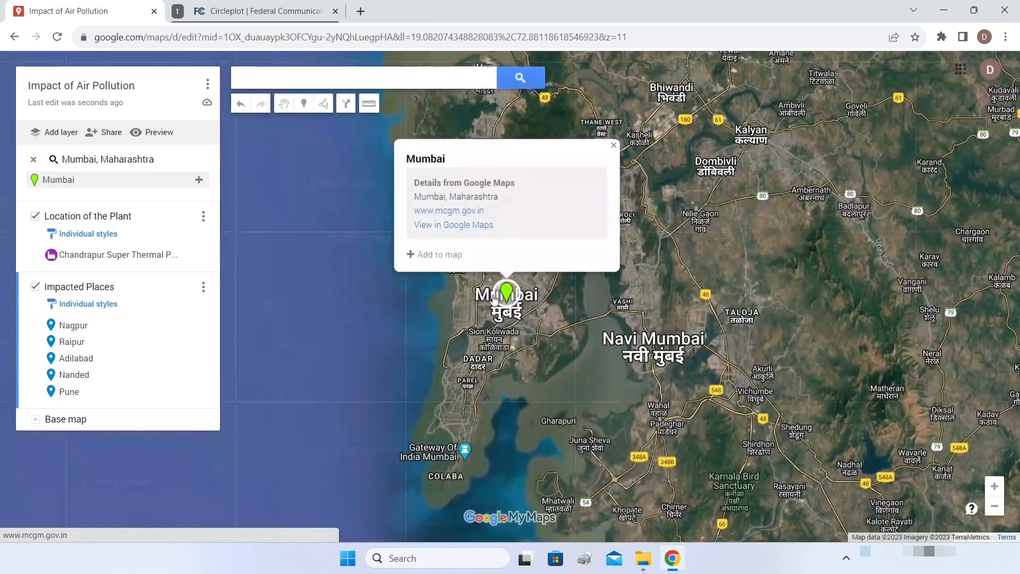
{"action": "left_click", "coordinate": [413, 262]}
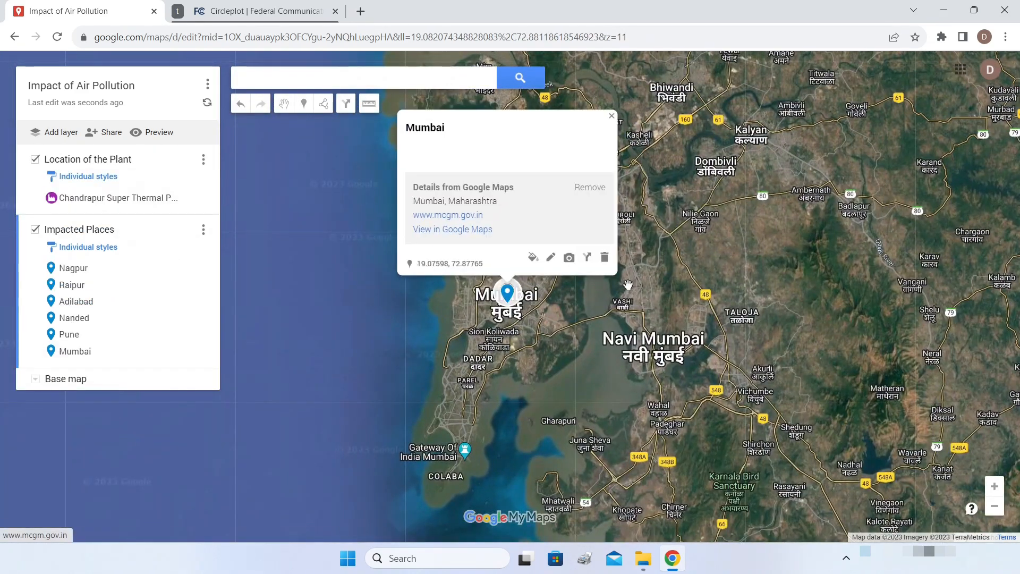
{"action": "left_click", "coordinate": [611, 116]}
- Zoom out and pan so all six impacted places around the plant are visible
{"action": "scroll", "coordinate": [738, 202], "scroll_direction": "down", "scroll_amount": 2}
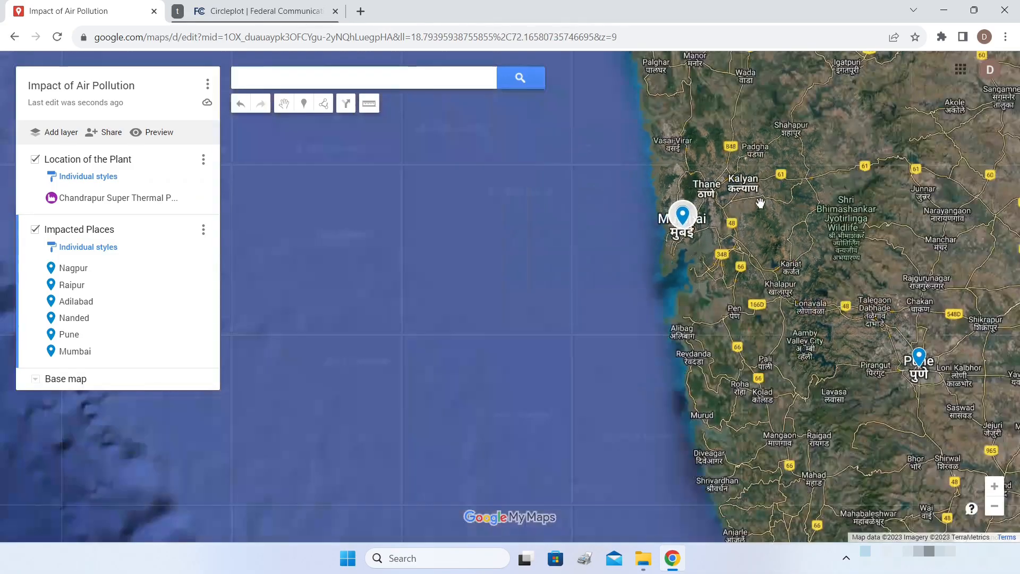
{"action": "left_click_drag", "start_coordinate": [874, 205], "coordinate": [487, 257]}
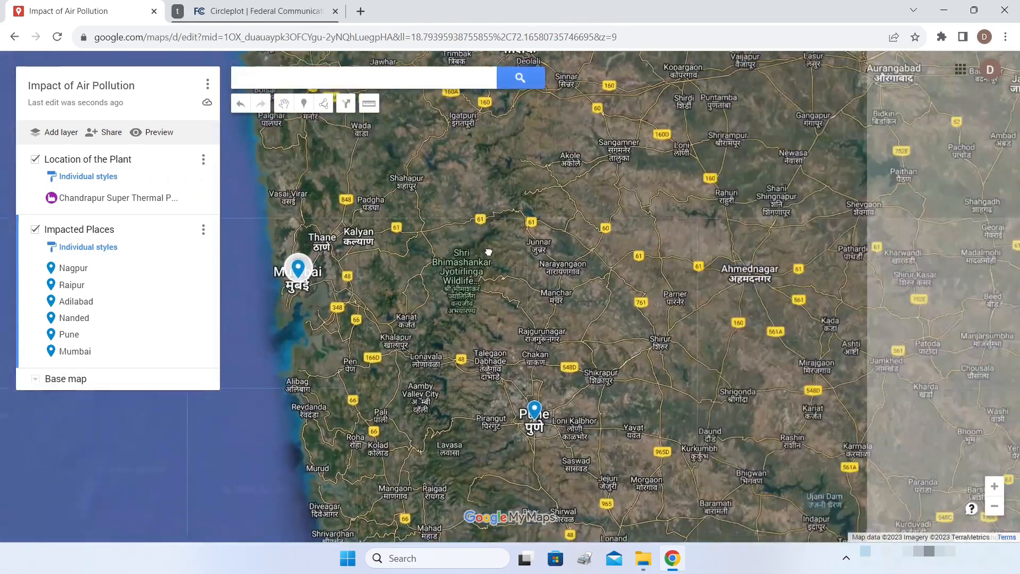
{"action": "scroll", "coordinate": [528, 254], "scroll_direction": "down", "scroll_amount": 1}
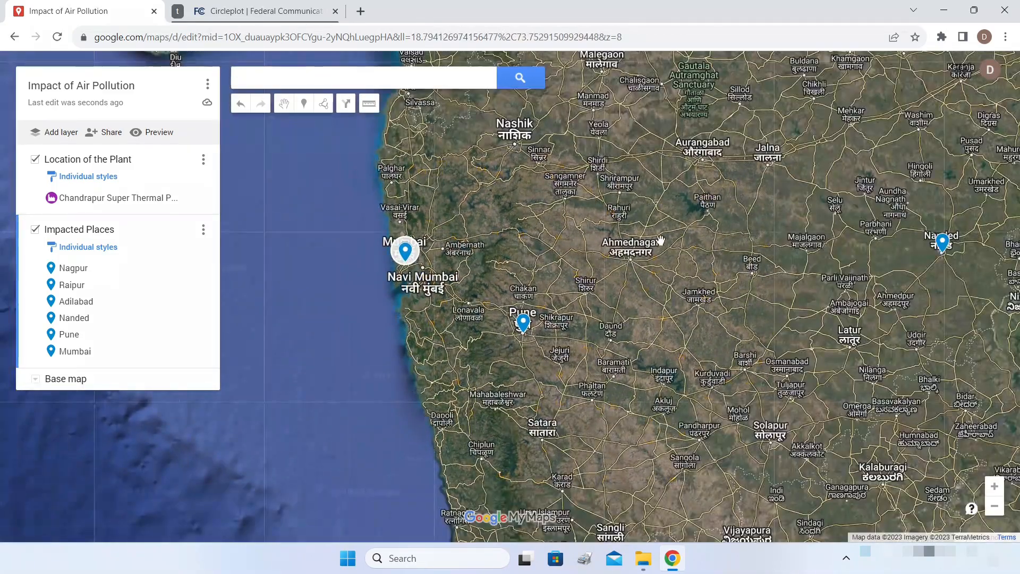
{"action": "scroll", "coordinate": [659, 240], "scroll_direction": "down", "scroll_amount": 1}
{"action": "mouse_move", "coordinate": [754, 218]}
{"action": "left_mouse_down"}
{"action": "mouse_move", "coordinate": [673, 259]}
{"action": "mouse_move", "coordinate": [588, 265]}
{"action": "mouse_move", "coordinate": [571, 249]}
{"action": "left_mouse_up"}
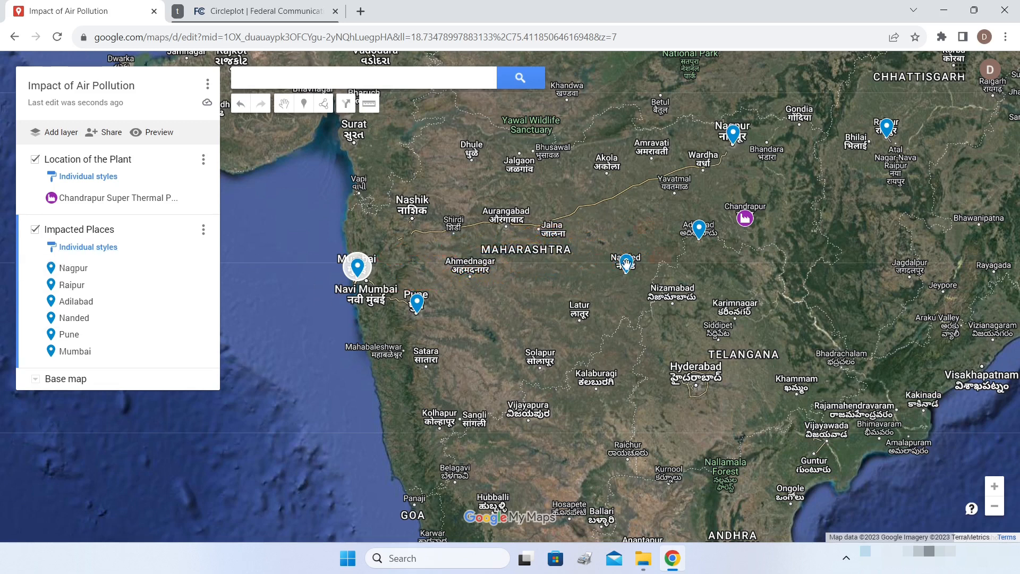
{"action": "left_click", "coordinate": [88, 247]}
- Set the Impacted Places layer to one uniform style for all places
{"action": "left_click", "coordinate": [131, 257]}
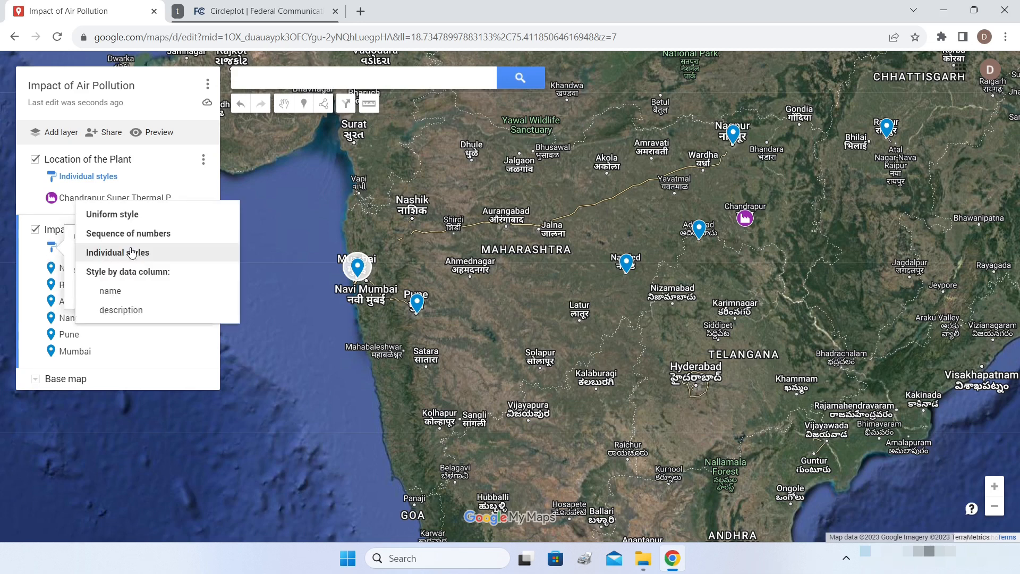
{"action": "left_click", "coordinate": [115, 215]}
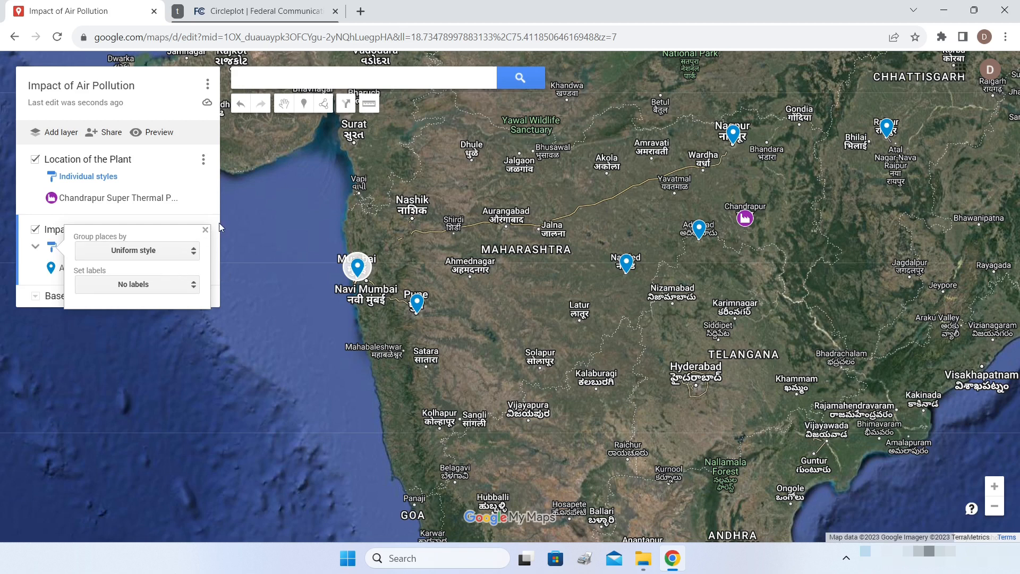
{"action": "left_click", "coordinate": [206, 230]}
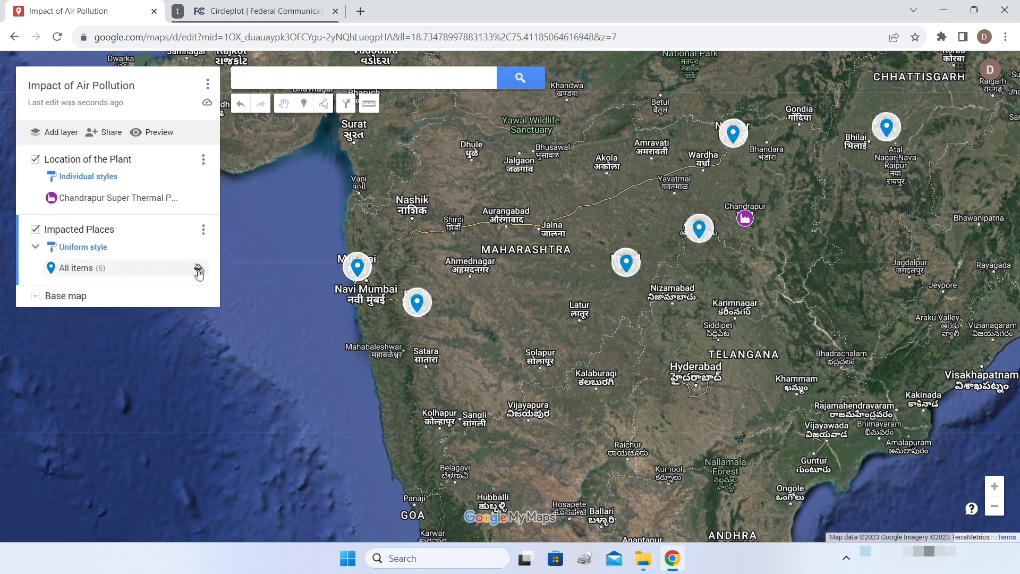
- Change all Impacted Places markers to red flag icons
{"action": "left_click", "coordinate": [199, 269]}
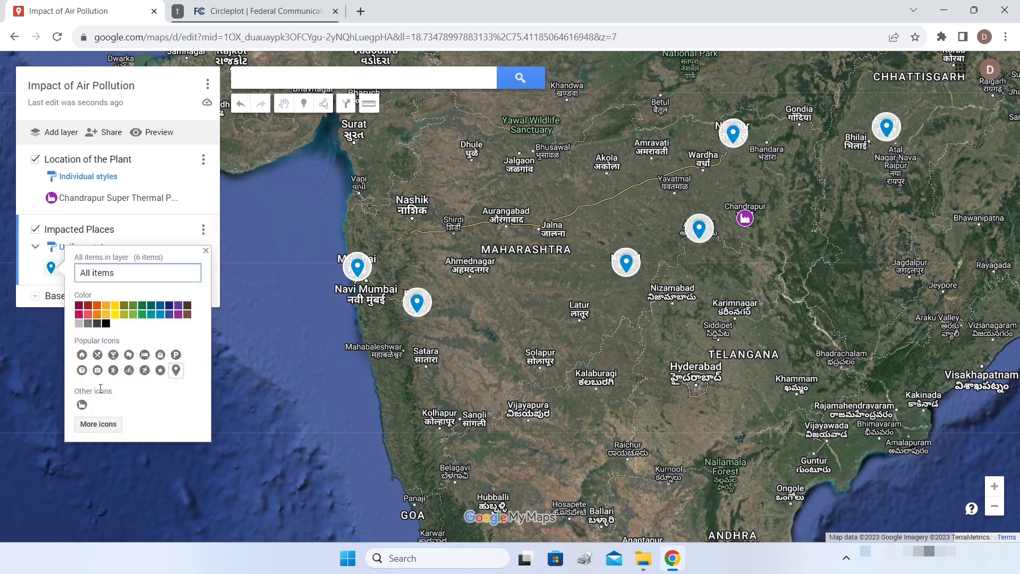
{"action": "left_click", "coordinate": [89, 427]}
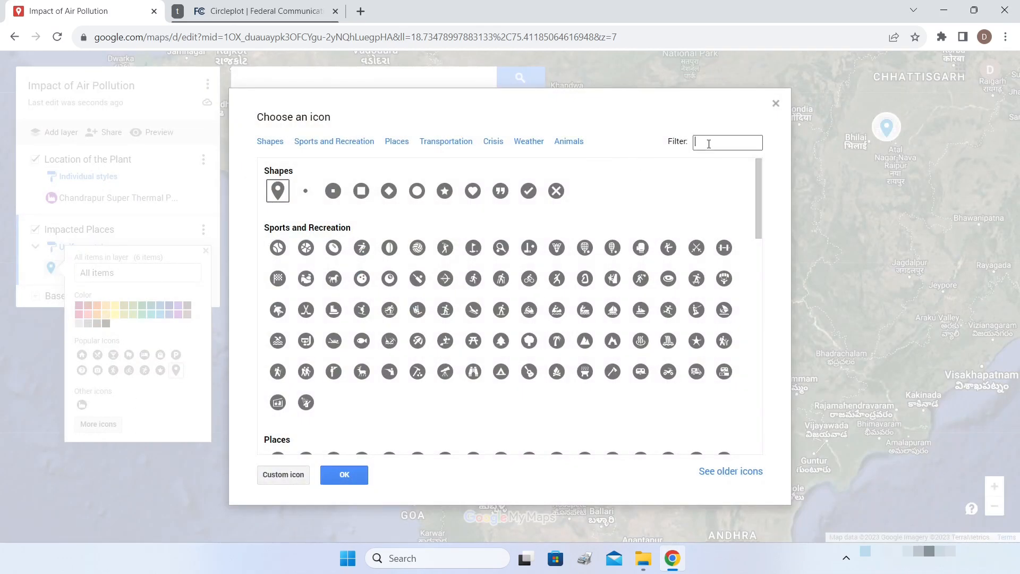
{"action": "type", "text": "flag"}
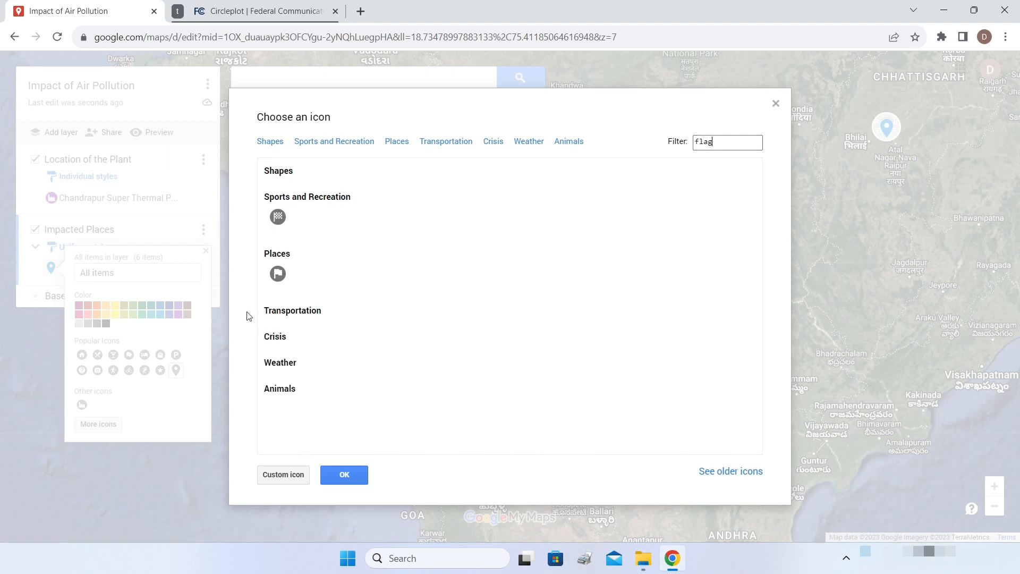
{"action": "left_click", "coordinate": [277, 275]}
{"action": "left_click", "coordinate": [349, 478]}
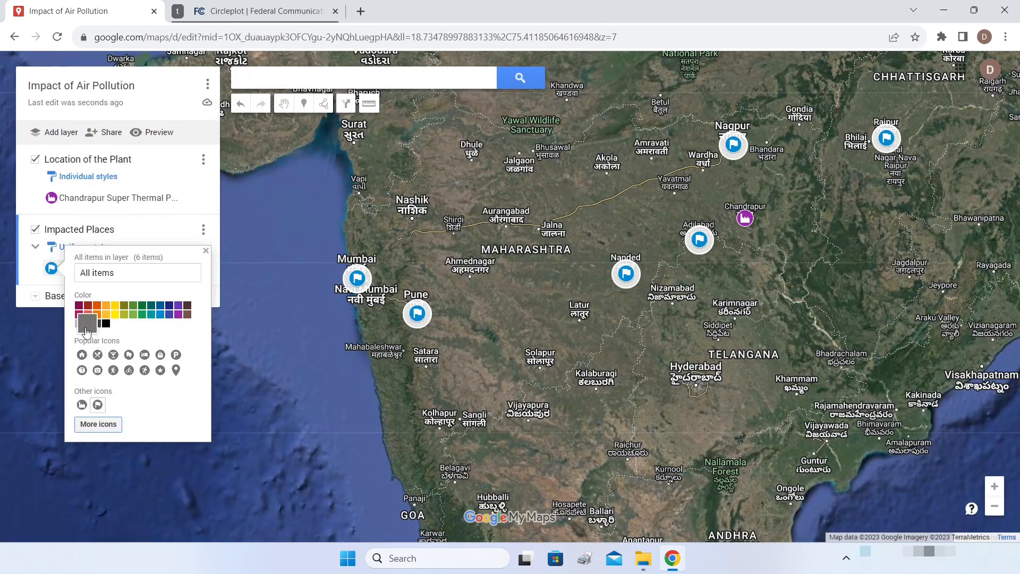
{"action": "left_click", "coordinate": [89, 315]}
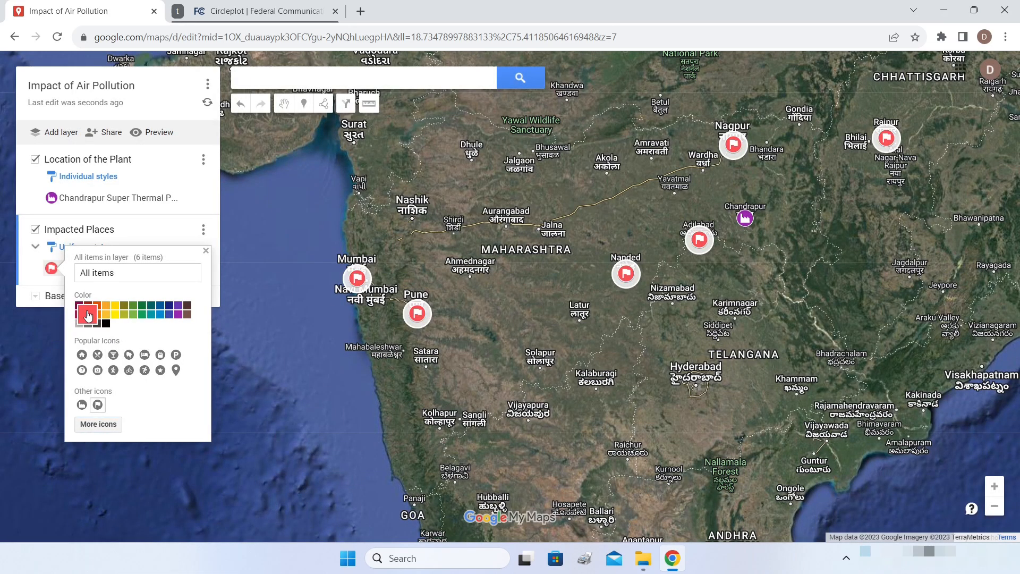
{"action": "left_click", "coordinate": [811, 234]}
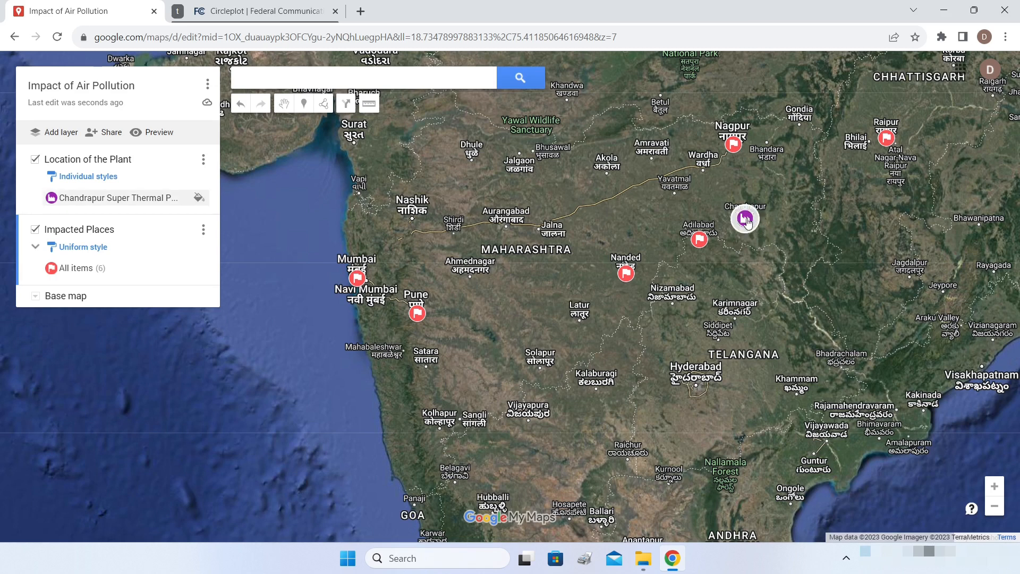
{"action": "scroll", "coordinate": [746, 221], "scroll_direction": "up", "scroll_amount": 3}
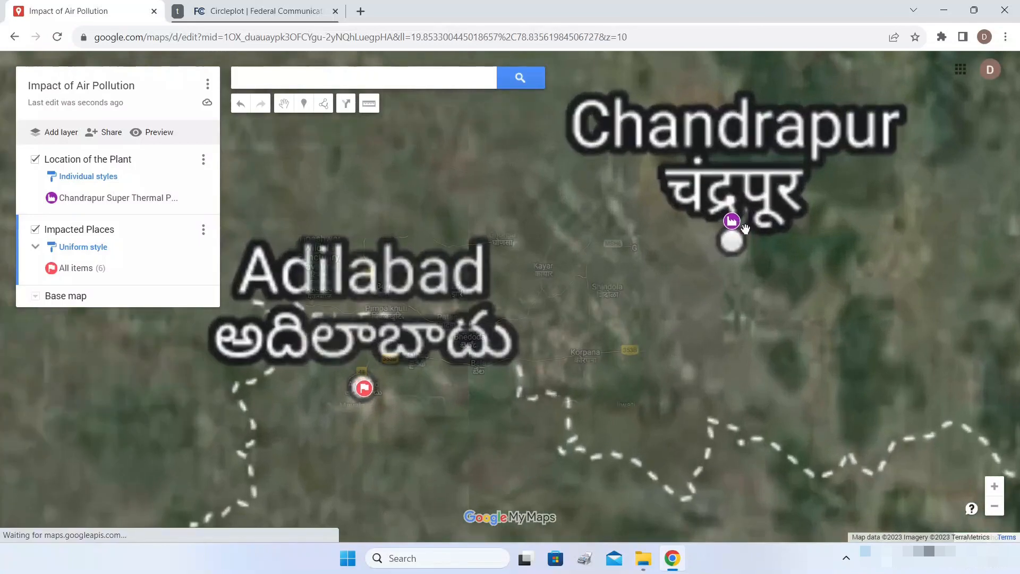
- Zoom into Chandrapur and pan to centre the plant marker
{"action": "scroll", "coordinate": [738, 245], "scroll_direction": "up", "scroll_amount": 3}
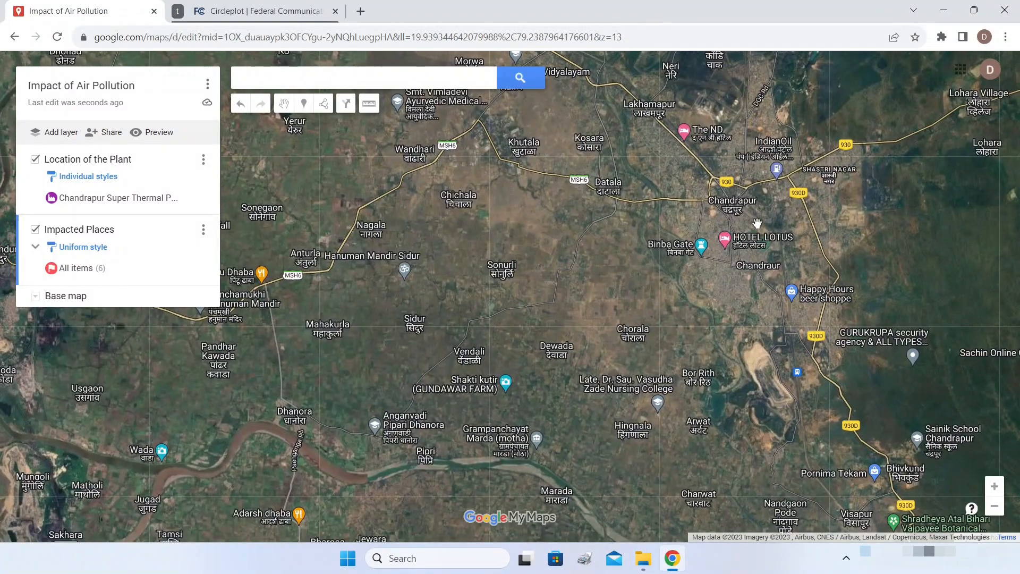
{"action": "scroll", "coordinate": [757, 223], "scroll_direction": "down", "scroll_amount": 1}
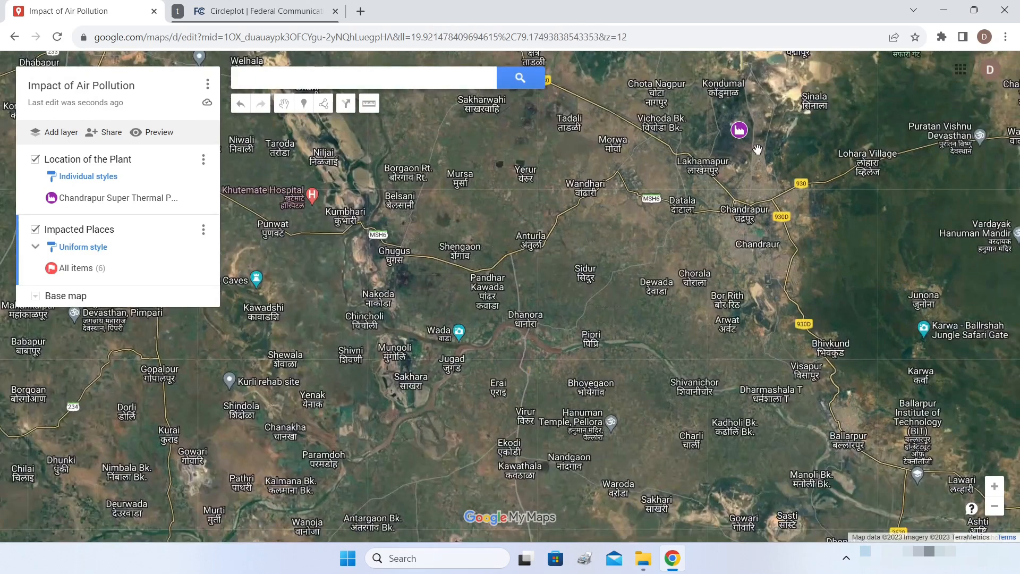
{"action": "left_click_drag", "start_coordinate": [756, 150], "coordinate": [767, 226]}
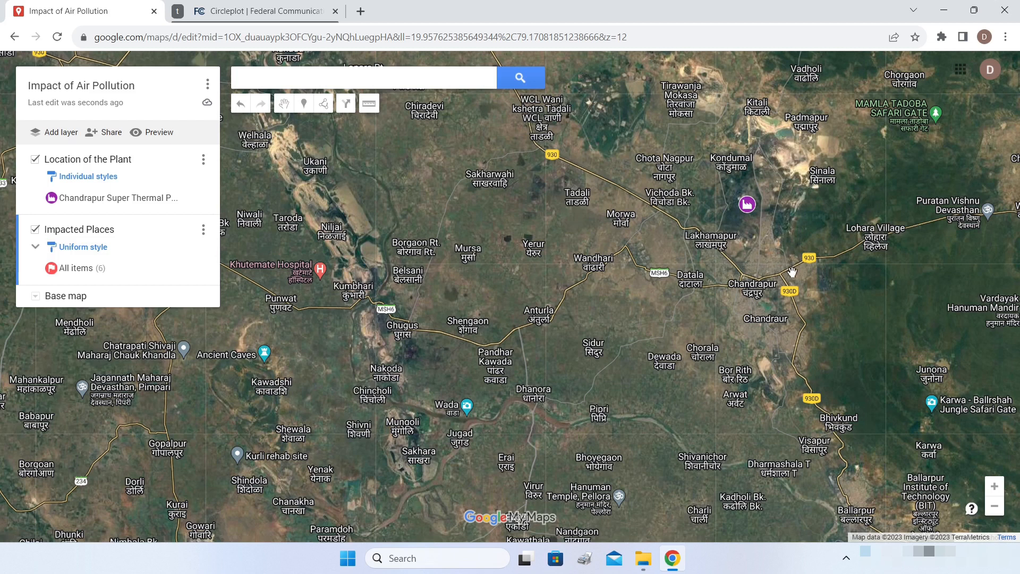
{"action": "left_click_drag", "start_coordinate": [775, 243], "coordinate": [796, 300]}
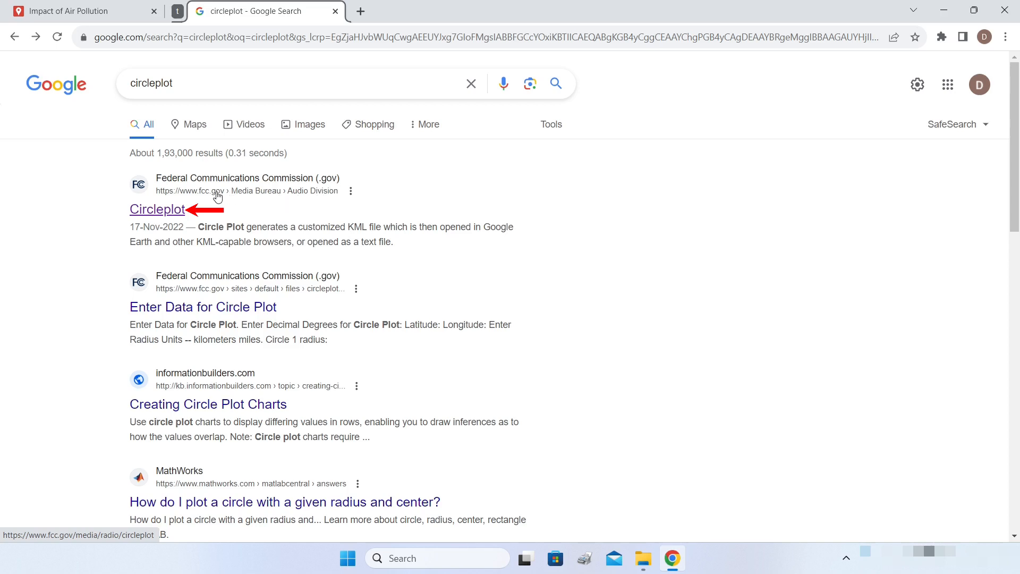
- Open the FCC Circleplot result and scroll to the Enter Data for Circle Plot form
{"action": "left_click", "coordinate": [158, 210]}
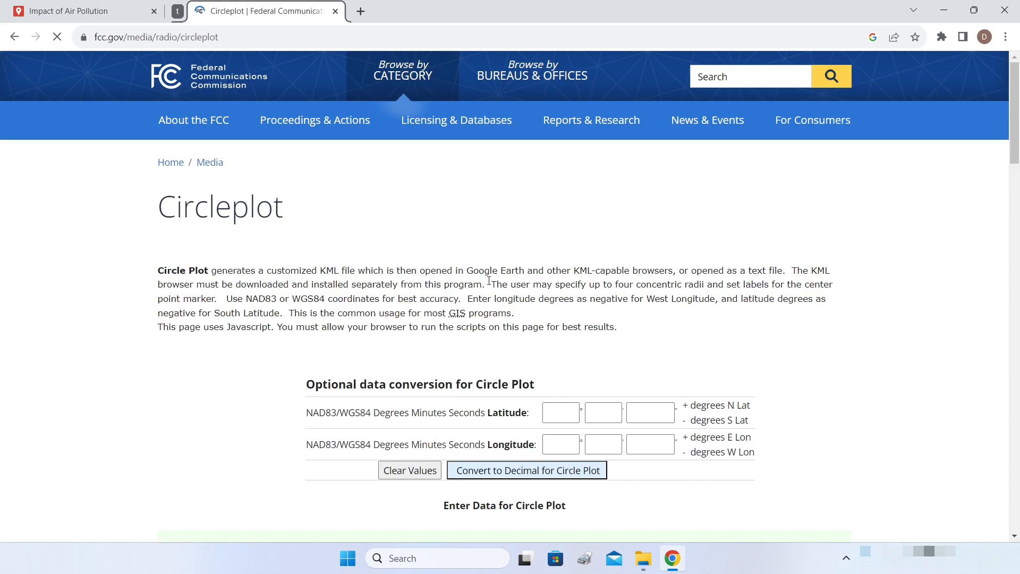
{"action": "scroll", "coordinate": [507, 277], "scroll_direction": "down", "scroll_amount": 7}
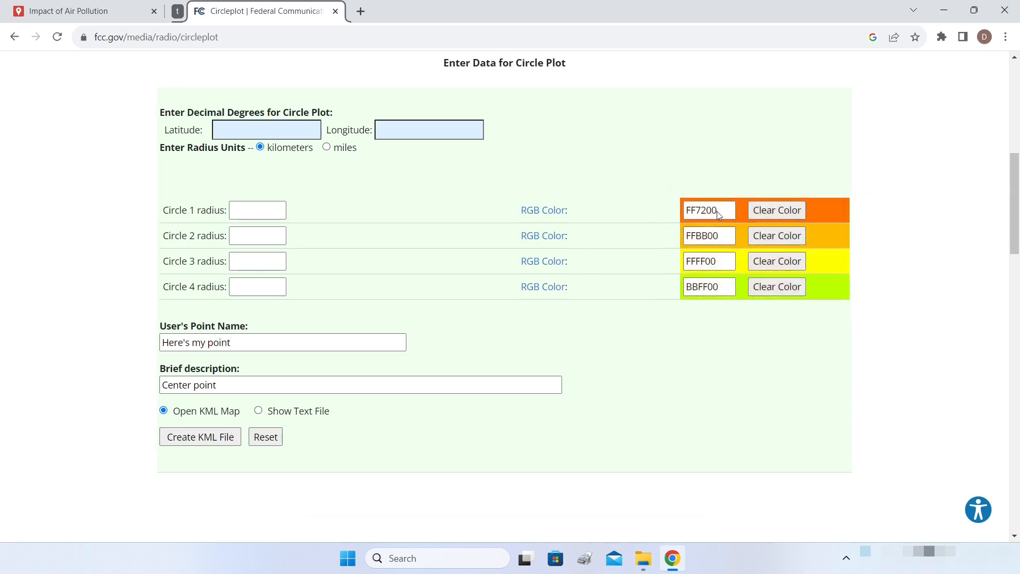
{"action": "left_click", "coordinate": [248, 130]}
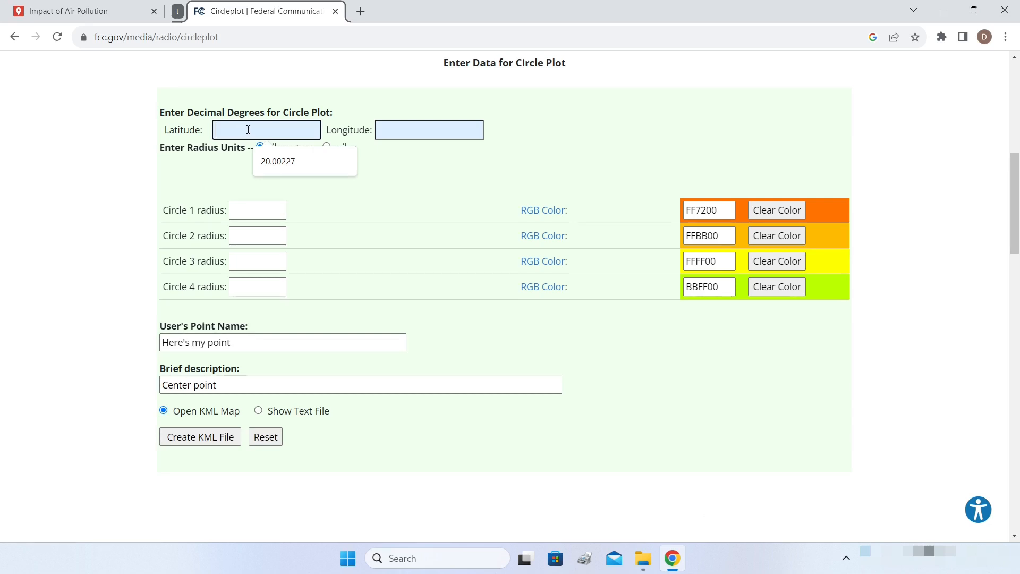
- Copy the plant's latitude 20.00227 from its map card into the Circleplot Latitude field
{"action": "left_click", "coordinate": [114, 12]}
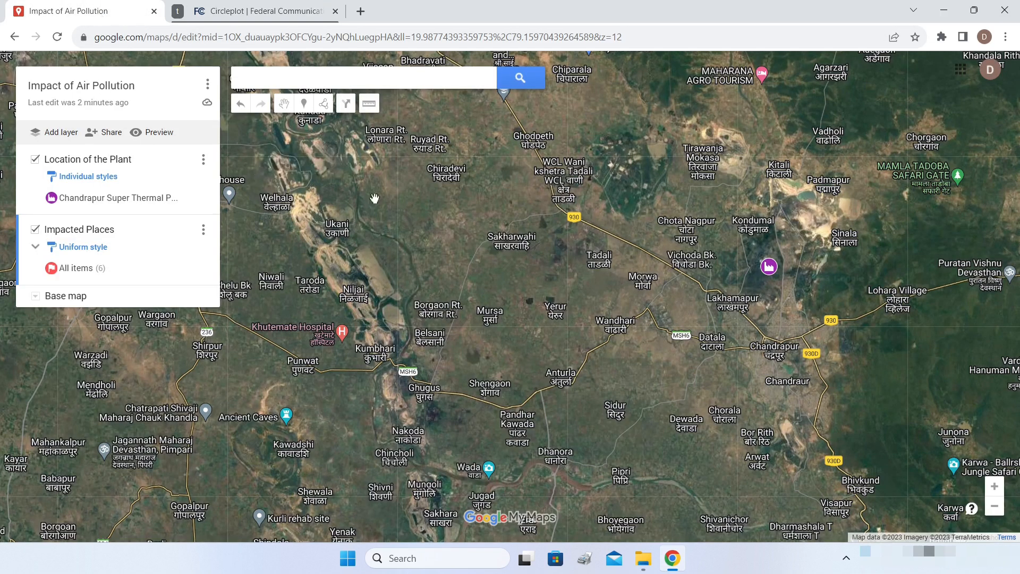
{"action": "left_click", "coordinate": [769, 267]}
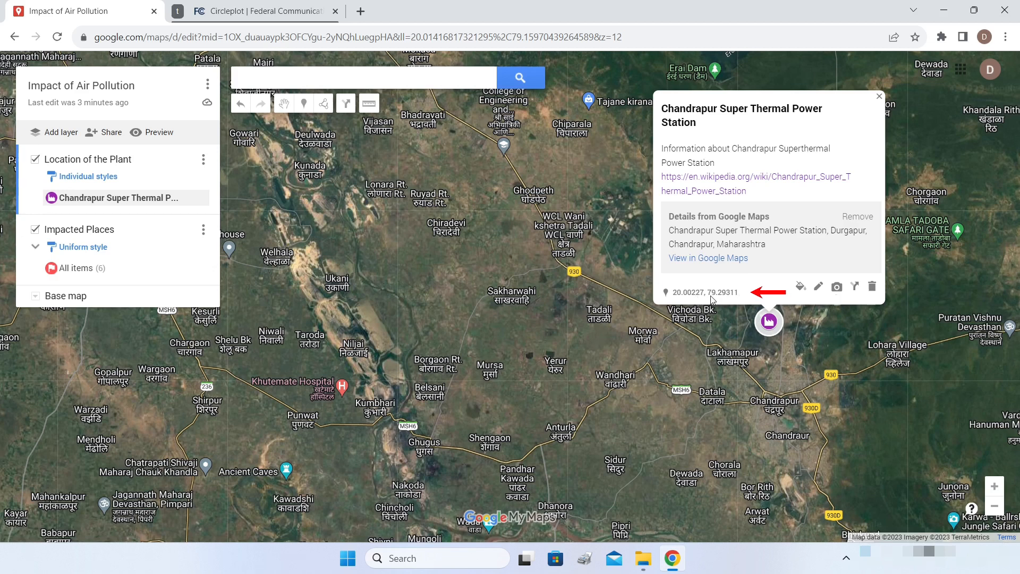
{"action": "left_click_drag", "start_coordinate": [704, 295], "coordinate": [674, 293]}
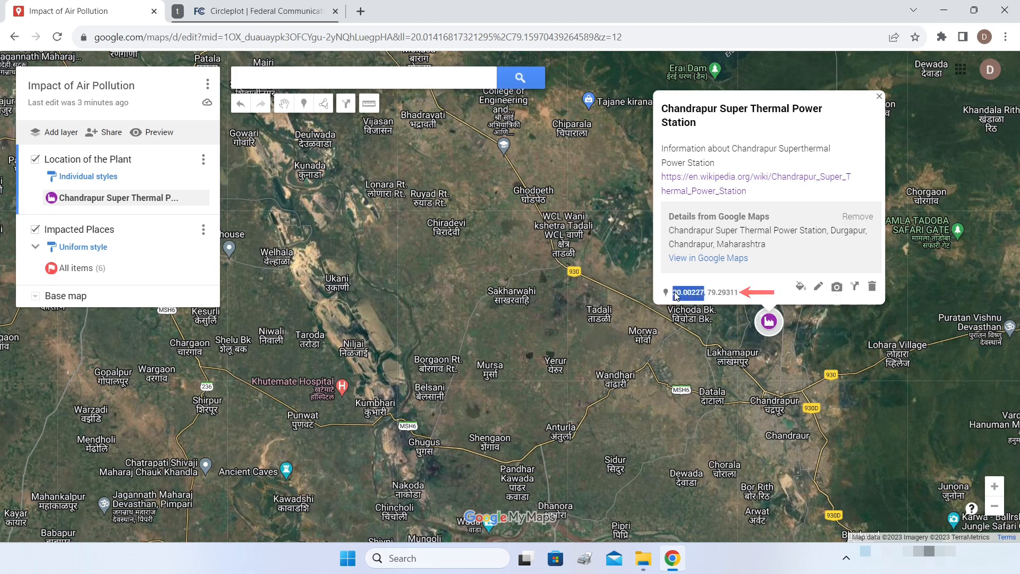
{"action": "right_click", "coordinate": [675, 294]}
{"action": "left_click", "coordinate": [694, 305]}
{"action": "left_click", "coordinate": [255, 11]}
{"action": "left_click", "coordinate": [276, 125]}
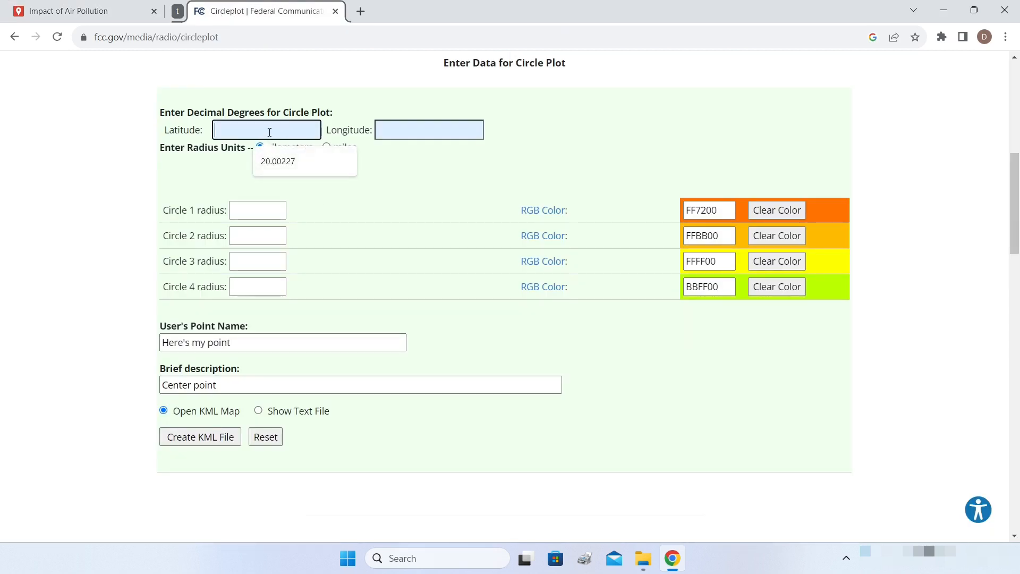
{"action": "key", "text": "ctrl+v"}
{"action": "key", "text": "Tab"}
- Copy the plant's longitude 79.29311 into the Circleplot Longitude field
{"action": "left_click", "coordinate": [65, 11]}
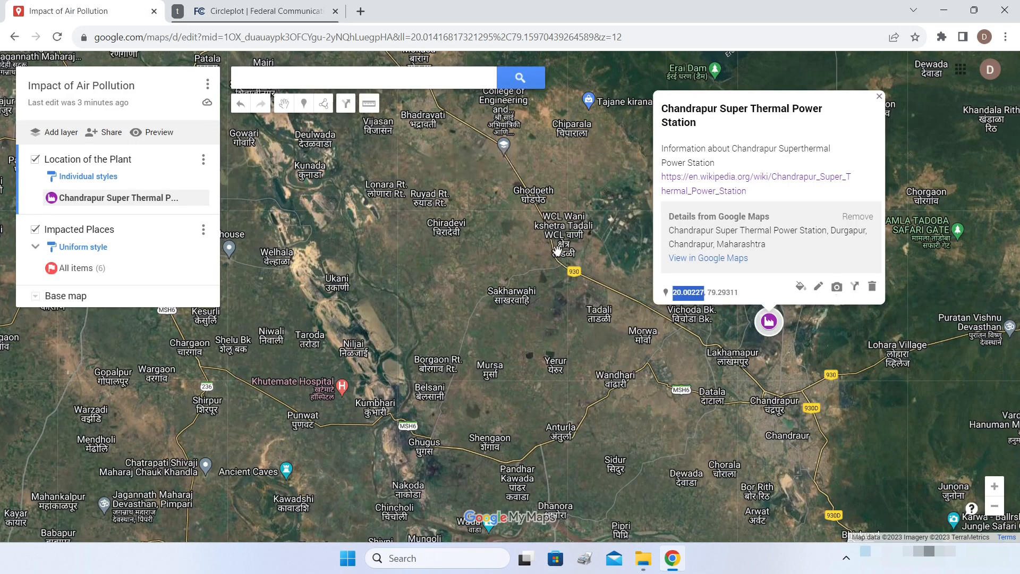
{"action": "left_click_drag", "start_coordinate": [754, 295], "coordinate": [718, 292]}
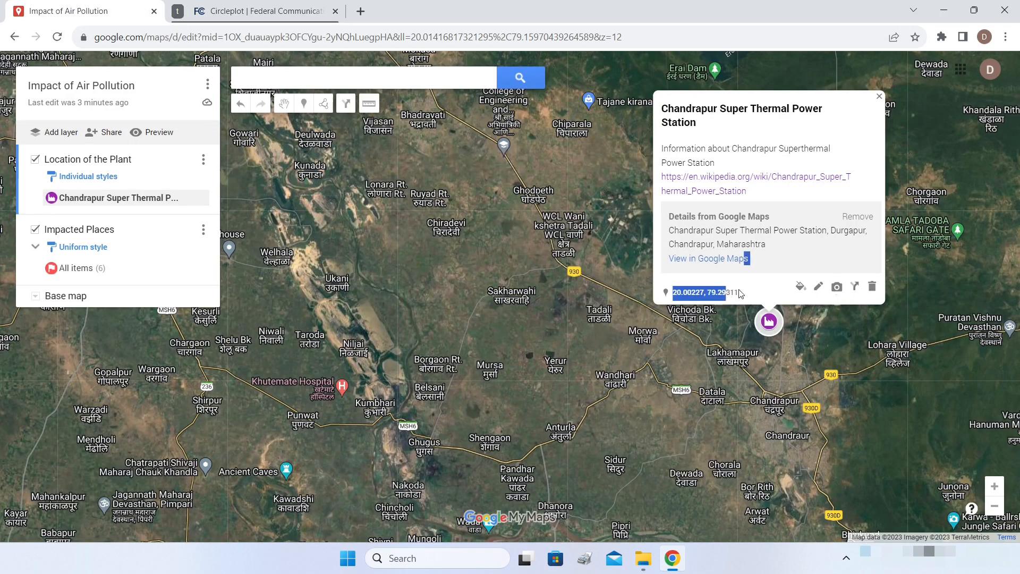
{"action": "left_click", "coordinate": [742, 295]}
{"action": "left_click", "coordinate": [727, 307]}
{"action": "left_click", "coordinate": [263, 12]}
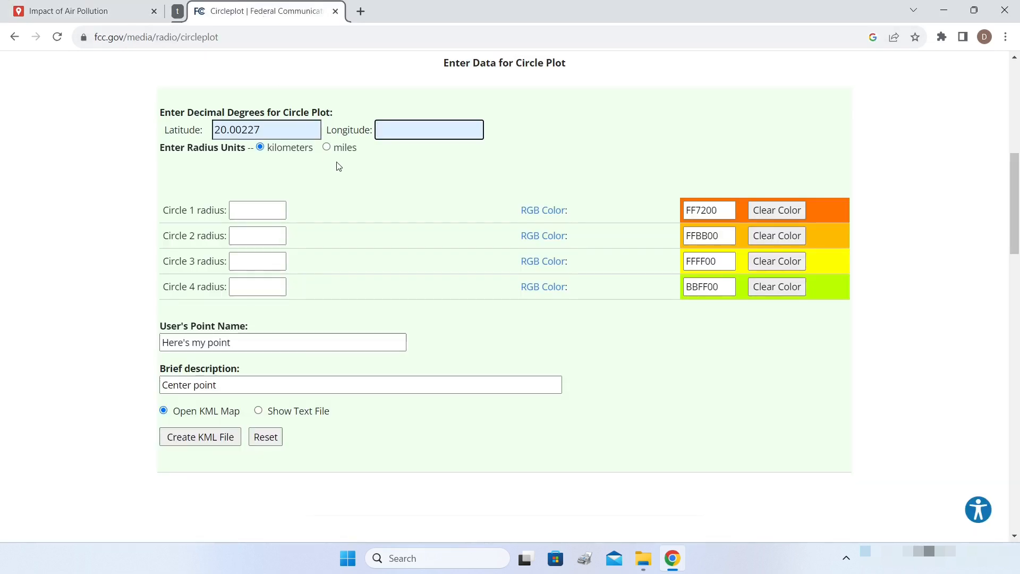
{"action": "key", "text": "ctrl+v"}
- Enter radii of 1, 3, 5 and 10 km for Circles 1–4
{"action": "left_click", "coordinate": [257, 210]}
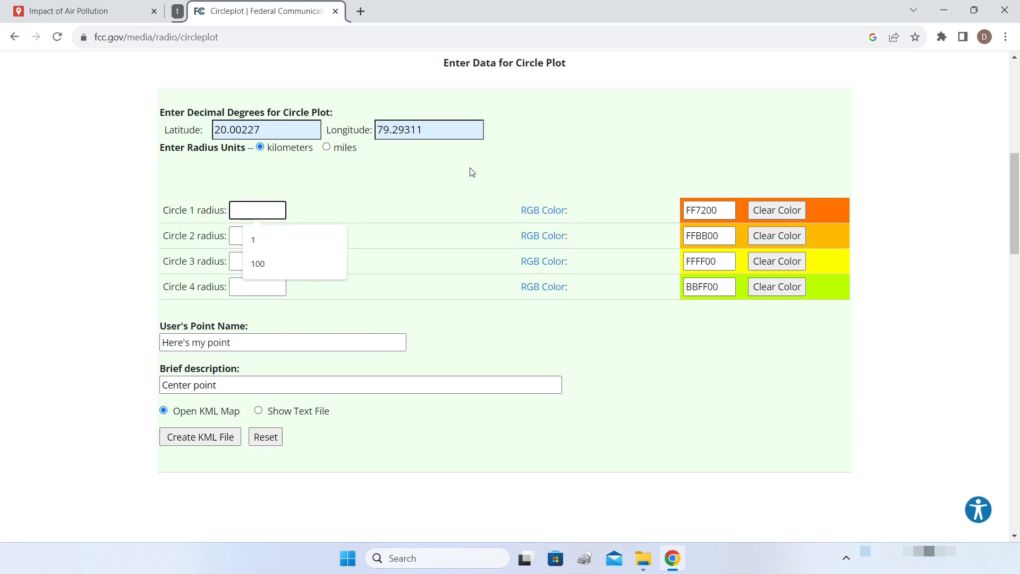
{"action": "type", "text": "1"}
{"action": "left_click", "coordinate": [253, 236]}
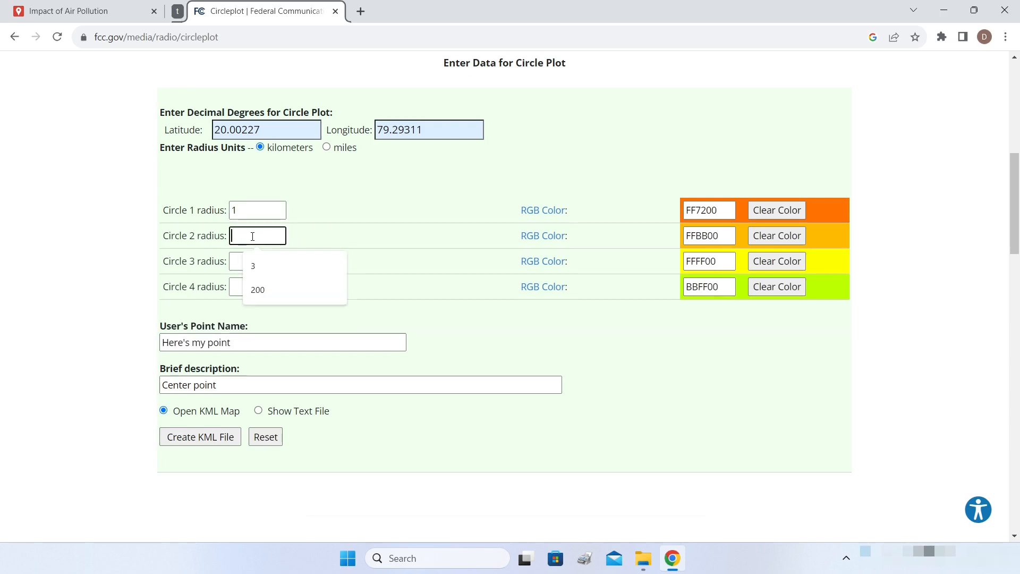
{"action": "left_click", "coordinate": [249, 264]}
{"action": "left_click", "coordinate": [264, 290]}
{"action": "left_click", "coordinate": [253, 287]}
{"action": "type", "text": "10"}
{"action": "left_click", "coordinate": [369, 187]}
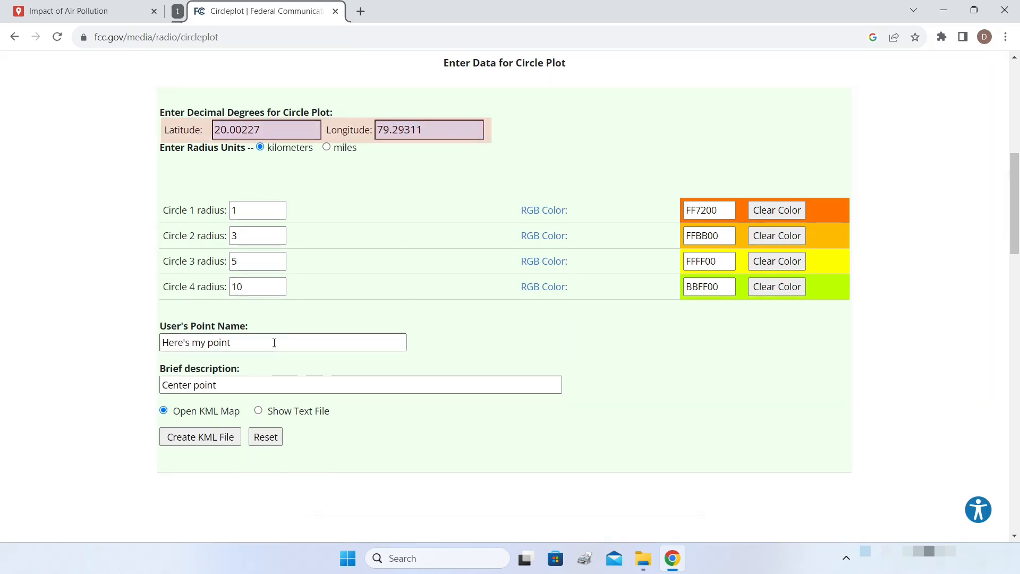
- Replace the default User's Point Name with CSTPS
{"action": "left_click_drag", "start_coordinate": [250, 342], "coordinate": [153, 353]}
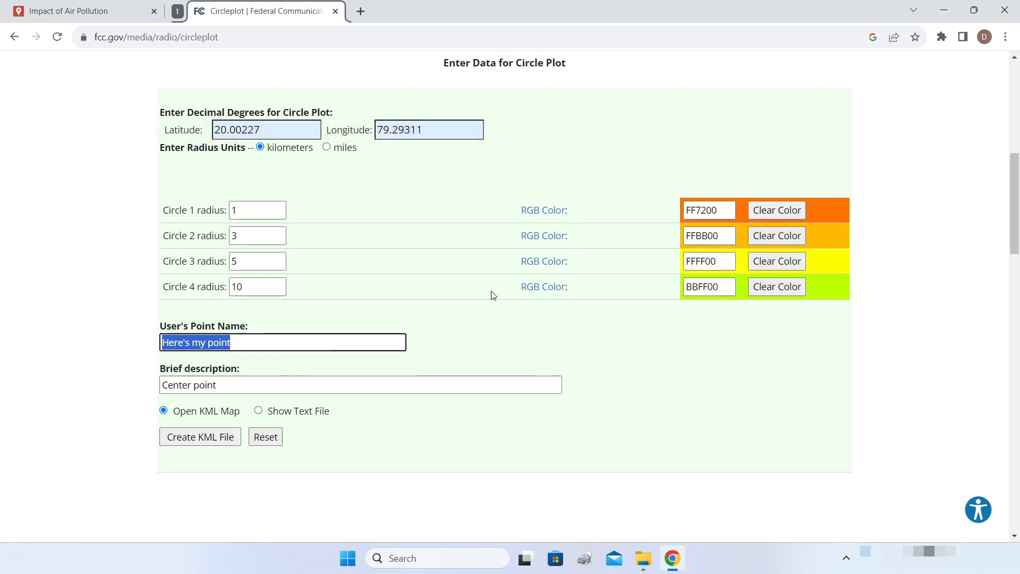
{"action": "type", "text": "CST"}
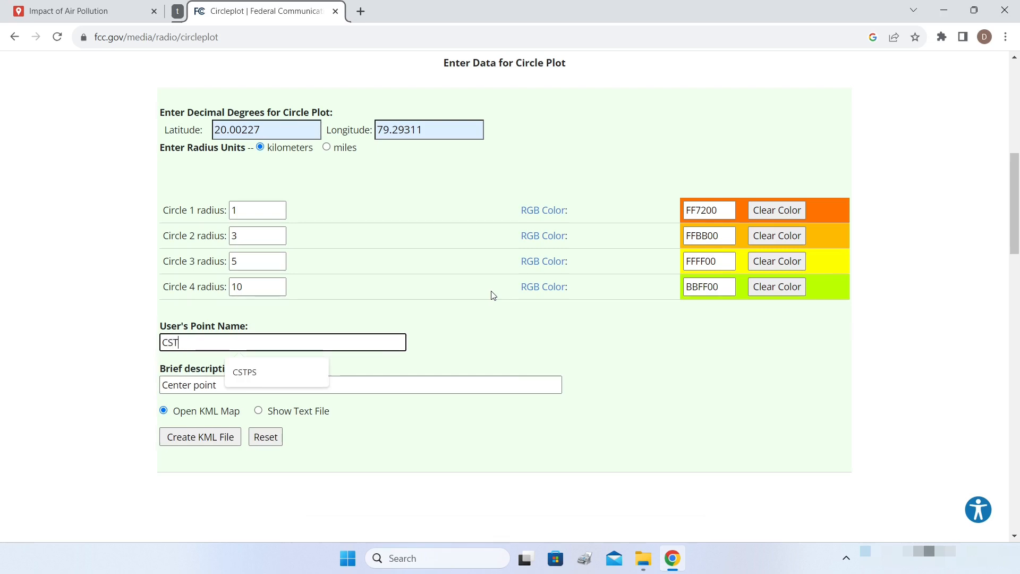
{"action": "type", "text": "PS"}
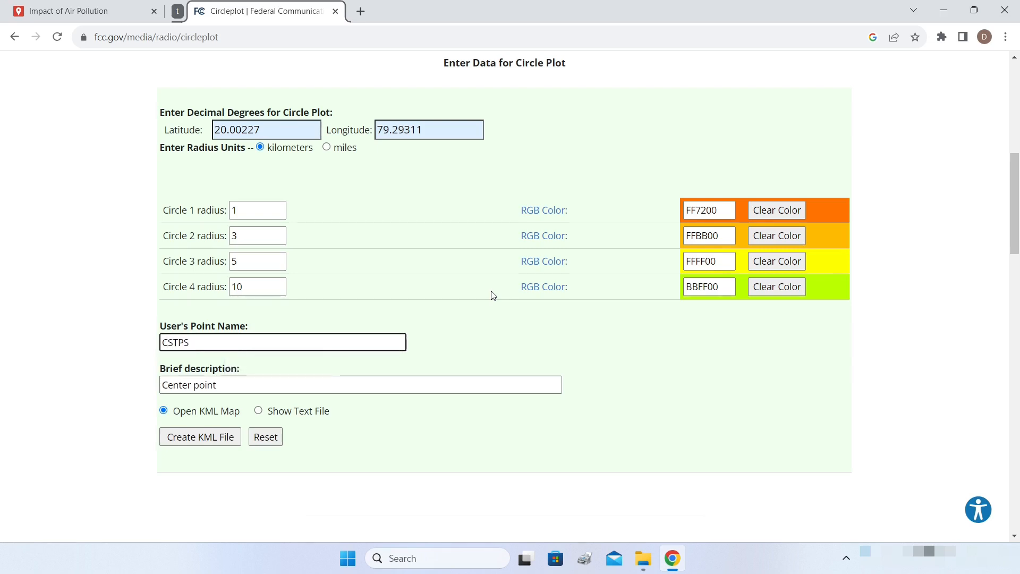
{"action": "left_click", "coordinate": [236, 390]}
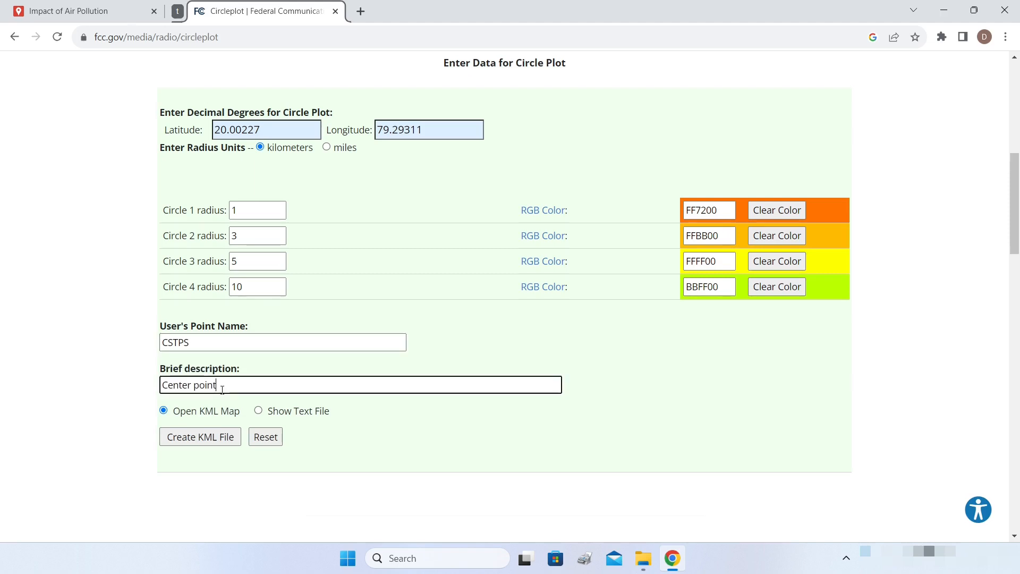
- Generate the plant's ring KML file and download it as circleplot (3).kml
{"action": "left_click", "coordinate": [181, 444]}
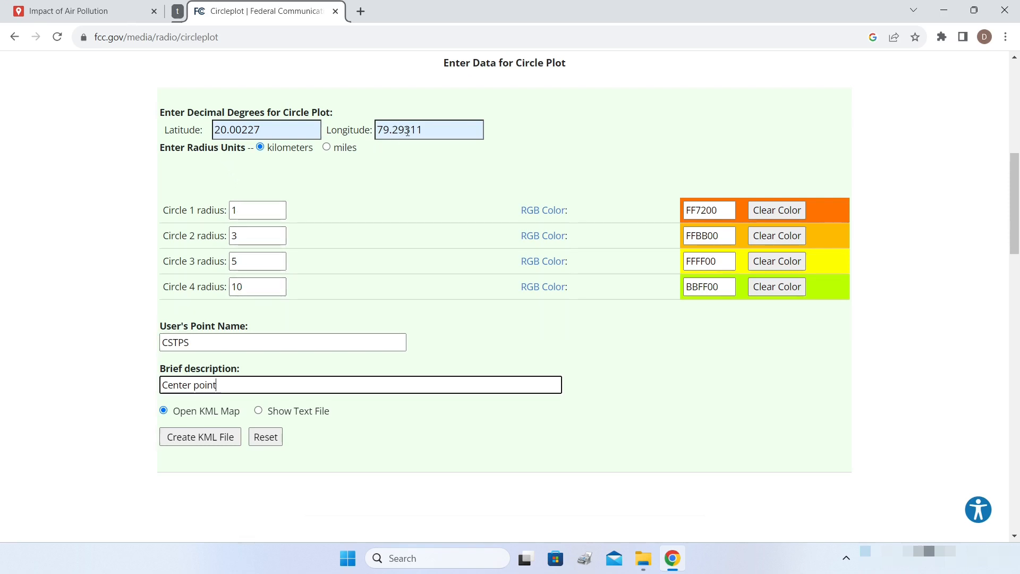
{"action": "left_click", "coordinate": [204, 441]}
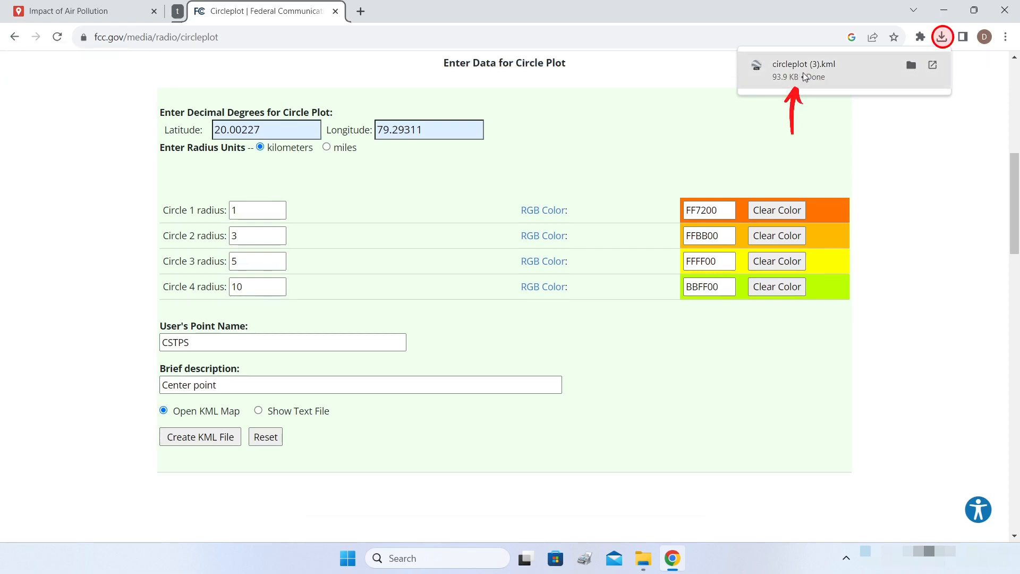
{"action": "left_click", "coordinate": [79, 11]}
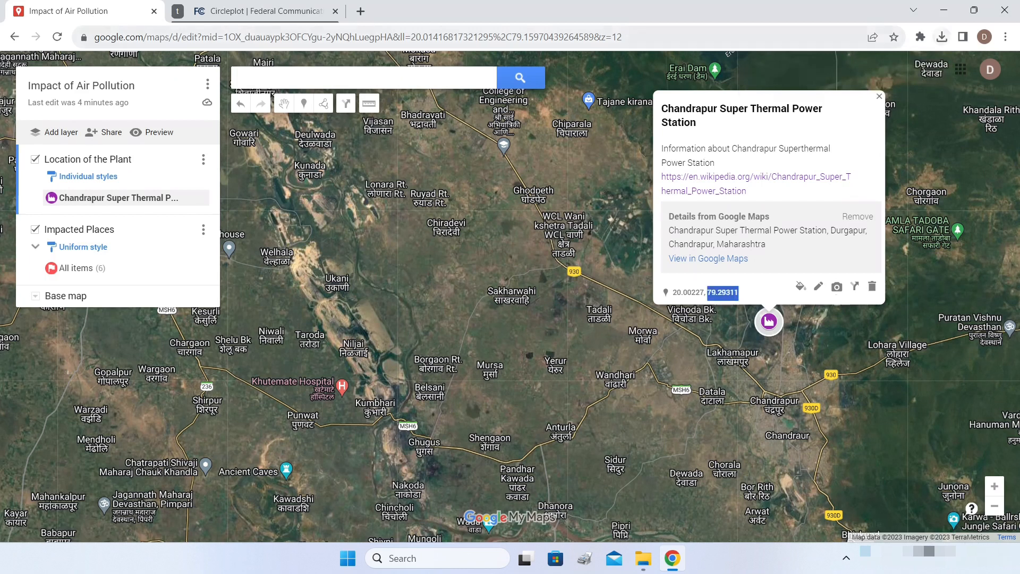
- Add a third layer and save its name as Proximate Areas
{"action": "left_click", "coordinate": [61, 132]}
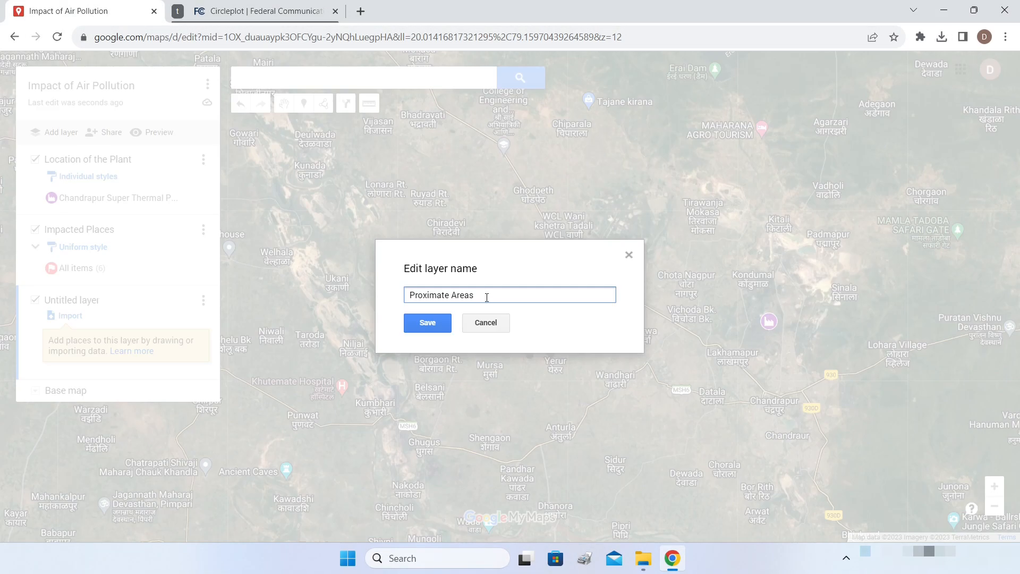
{"action": "left_click", "coordinate": [428, 323]}
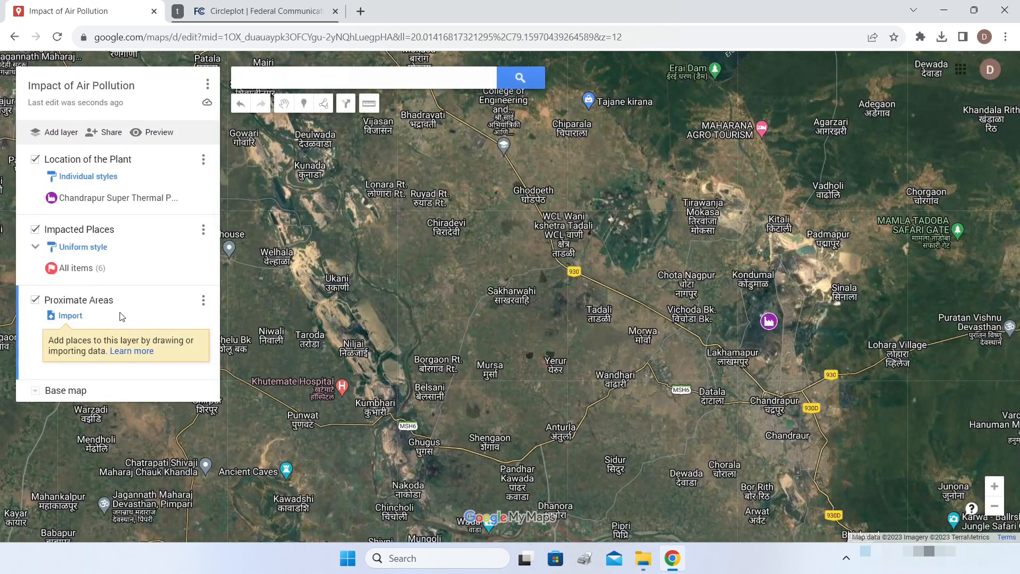
- Import circleplot (3).kml from downloads to add CSTPS and the 1, 3, 5, 10 km rings
{"action": "left_click", "coordinate": [70, 316]}
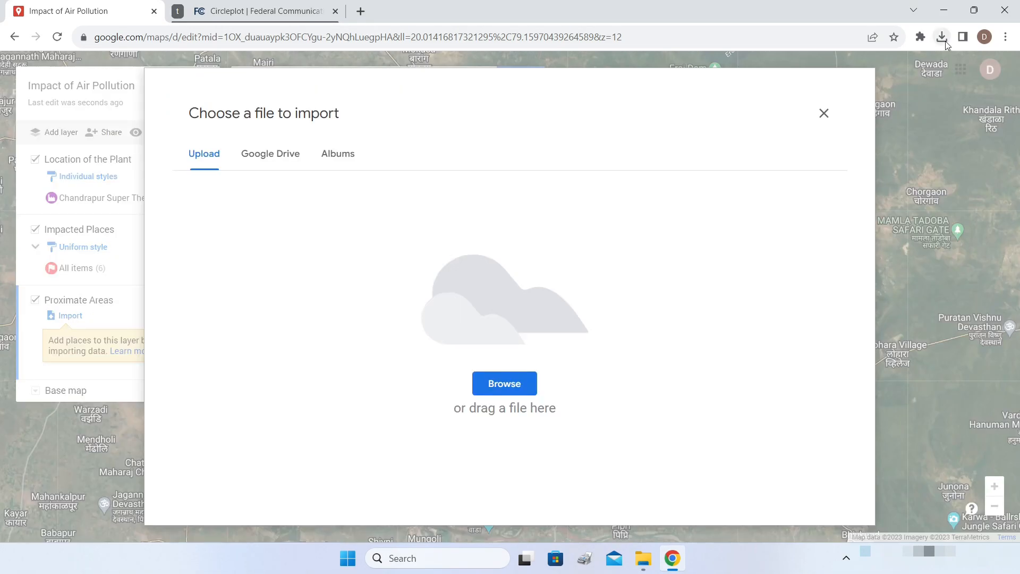
{"action": "left_click", "coordinate": [942, 37]}
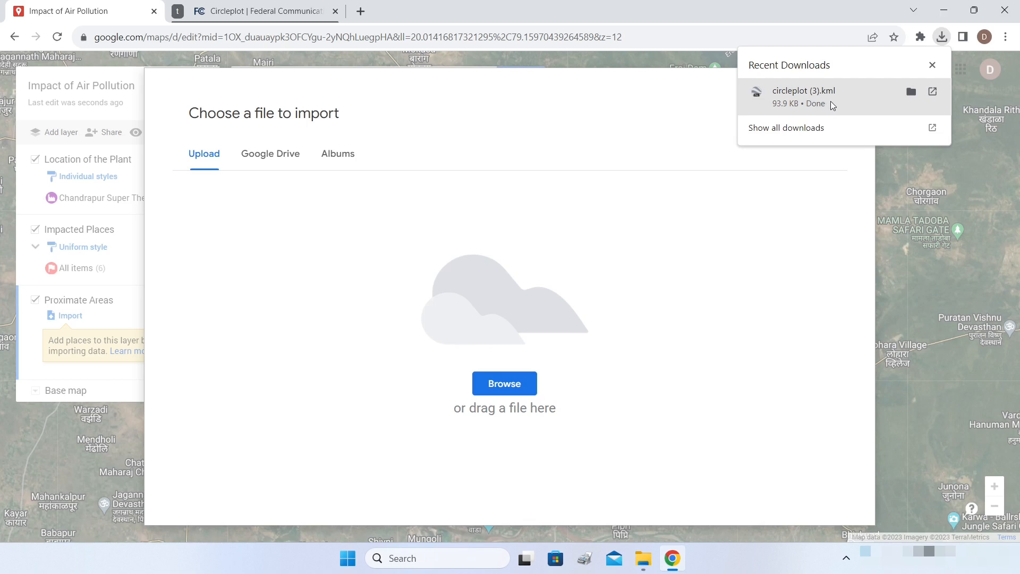
{"action": "left_click_drag", "start_coordinate": [852, 102], "coordinate": [498, 306]}
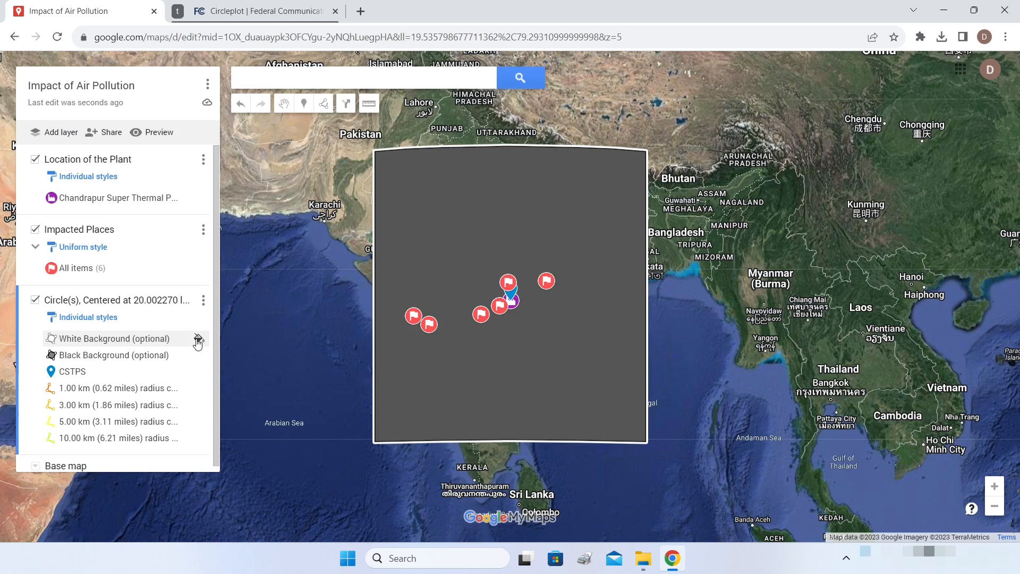
{"action": "left_click", "coordinate": [197, 340]}
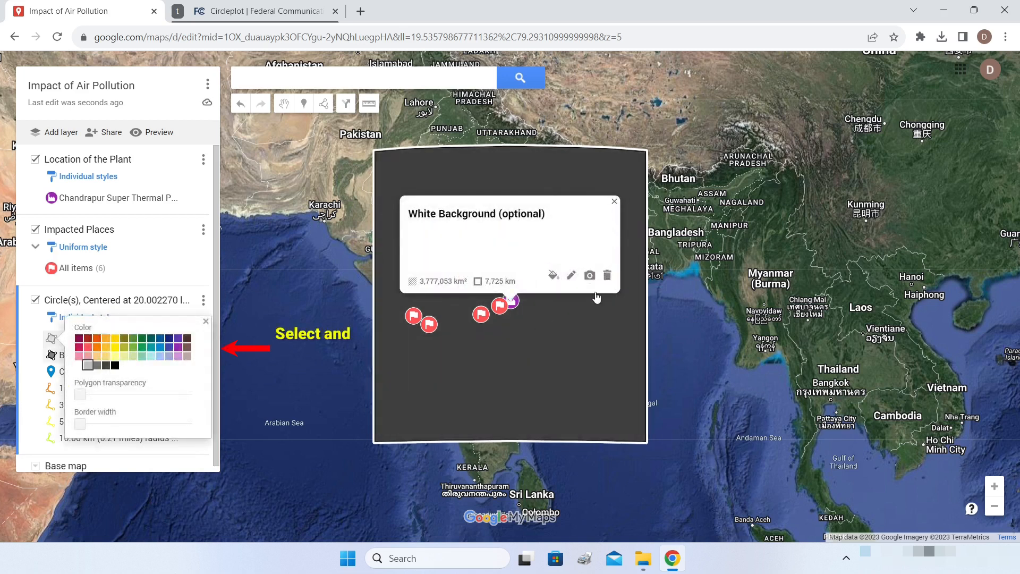
- Delete the White Background and Black Background squares, leaving CSTPS and its rings around Chandrapur
{"action": "left_click", "coordinate": [608, 275]}
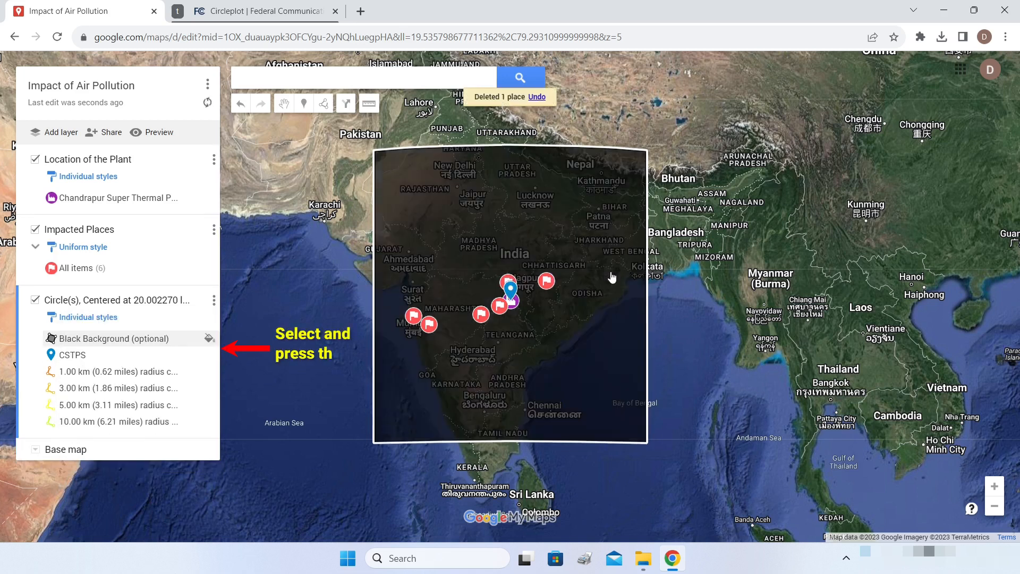
{"action": "left_click", "coordinate": [208, 342]}
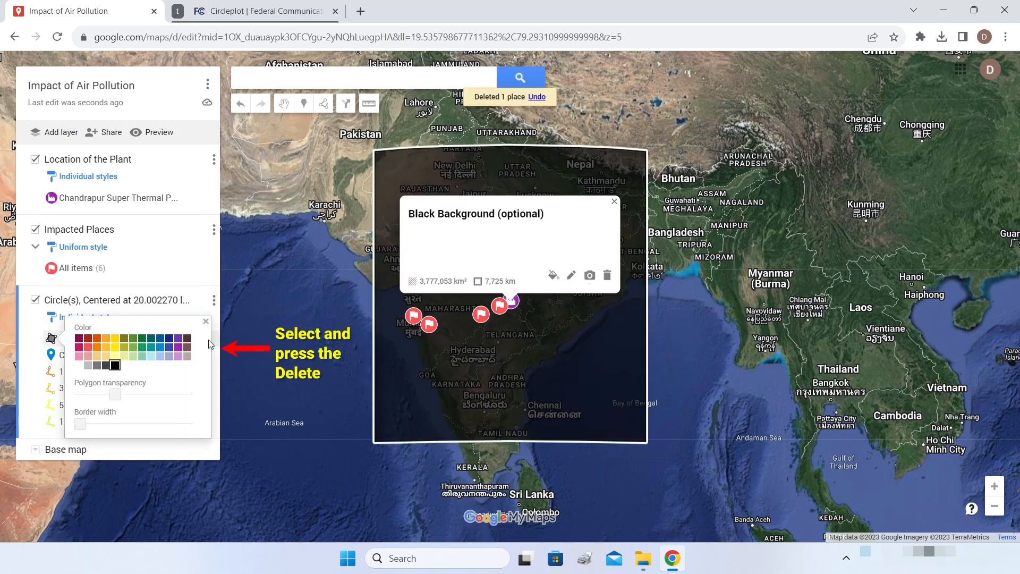
{"action": "left_click", "coordinate": [608, 276]}
{"action": "scroll", "coordinate": [675, 274], "scroll_direction": "up", "scroll_amount": 7}
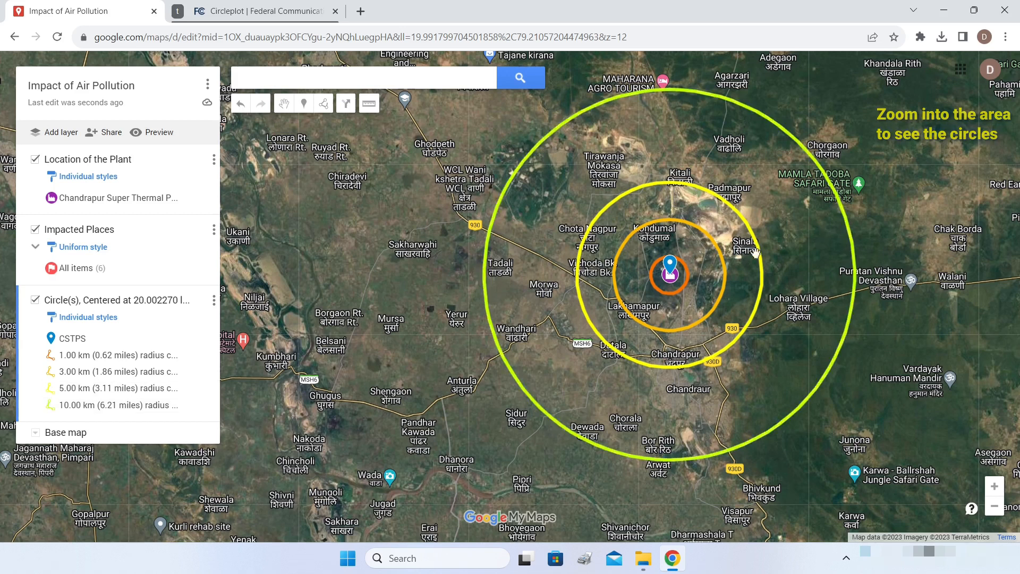
{"action": "scroll", "coordinate": [671, 268], "scroll_direction": "down", "scroll_amount": 1}
{"action": "left_click_drag", "start_coordinate": [877, 205], "coordinate": [831, 191]}
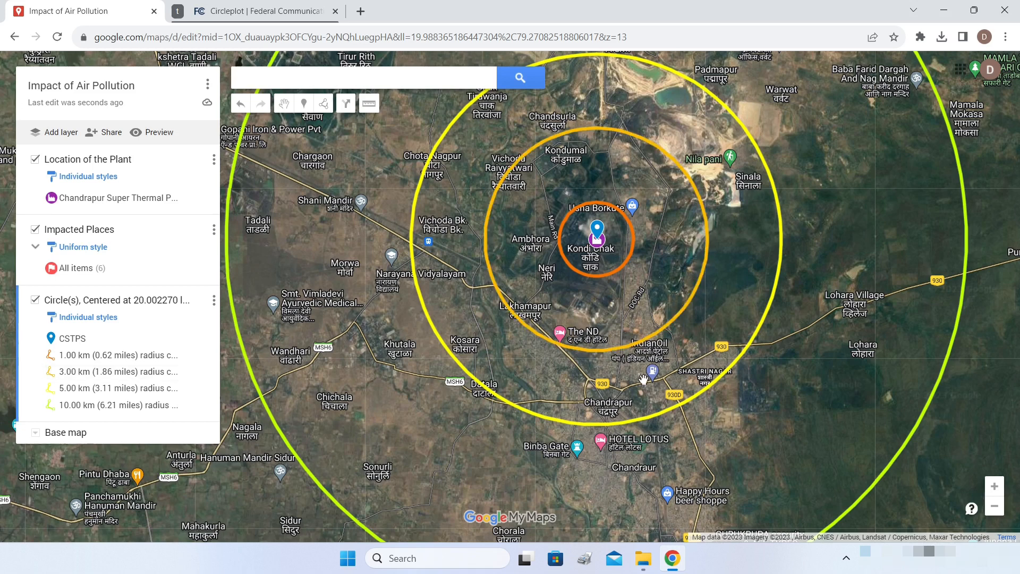
{"action": "scroll", "coordinate": [641, 379], "scroll_direction": "up", "scroll_amount": 3}
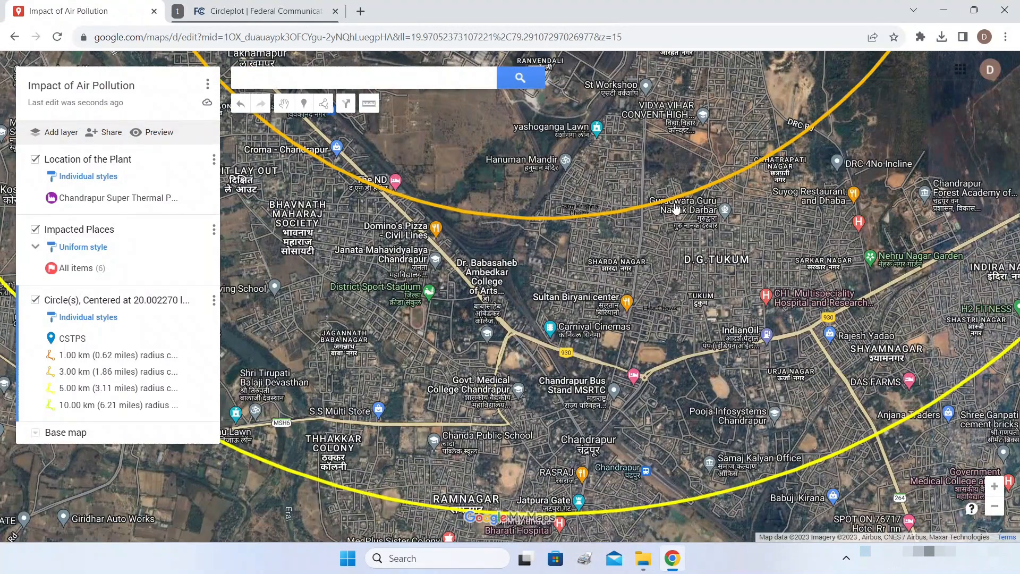
{"action": "scroll", "coordinate": [691, 170], "scroll_direction": "down", "scroll_amount": 2}
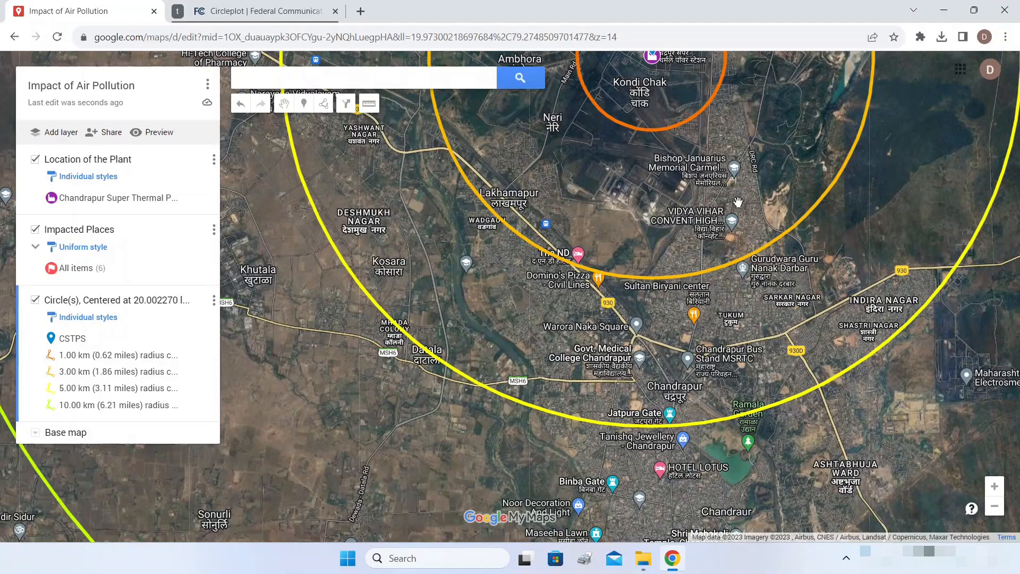
{"action": "scroll", "coordinate": [738, 205], "scroll_direction": "down", "scroll_amount": 1}
{"action": "left_click_drag", "start_coordinate": [741, 372], "coordinate": [702, 290]}
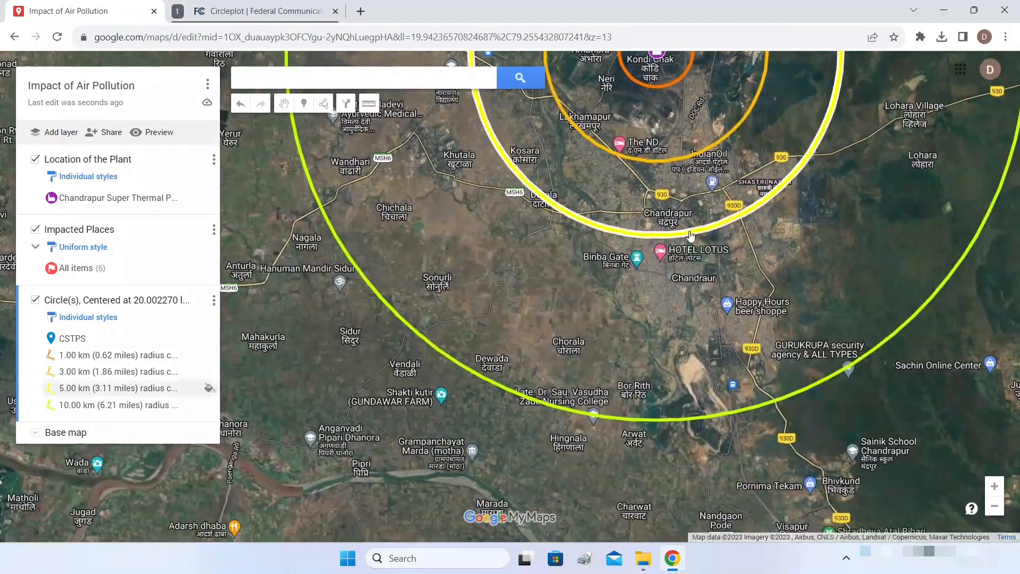
{"action": "scroll", "coordinate": [703, 311], "scroll_direction": "up", "scroll_amount": 2}
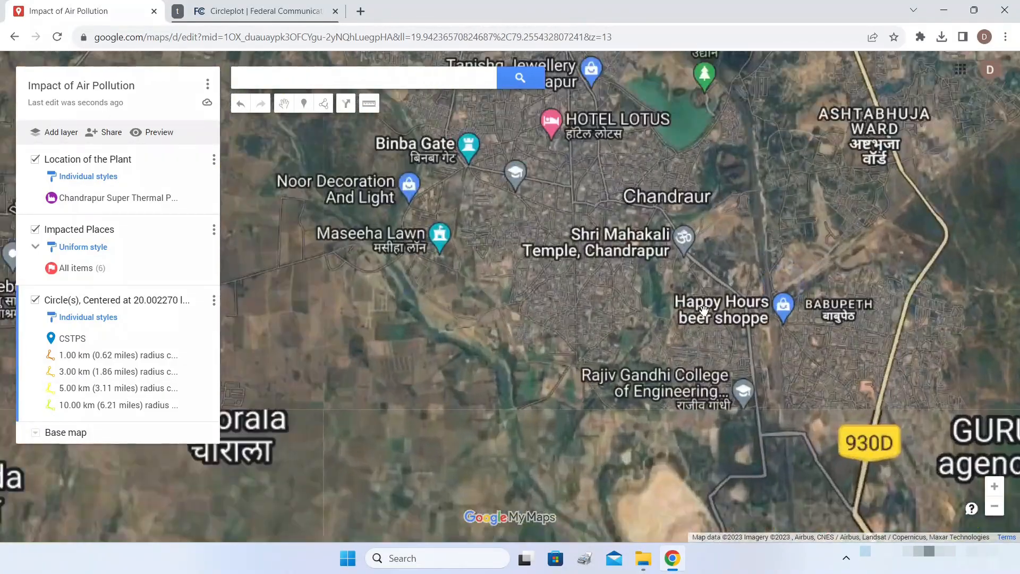
{"action": "scroll", "coordinate": [705, 312], "scroll_direction": "down", "scroll_amount": 2}
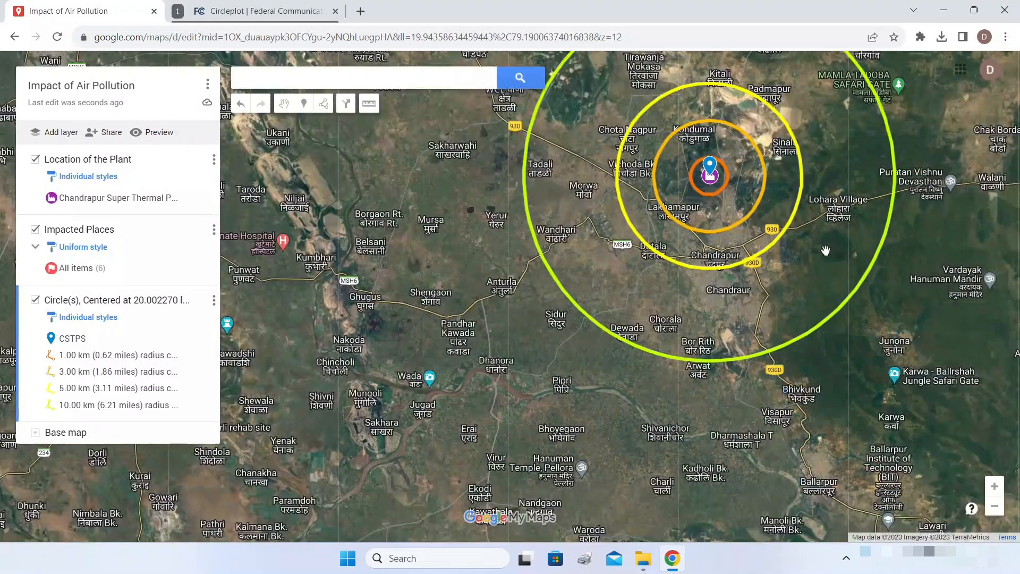
{"action": "left_click_drag", "start_coordinate": [825, 249], "coordinate": [785, 353]}
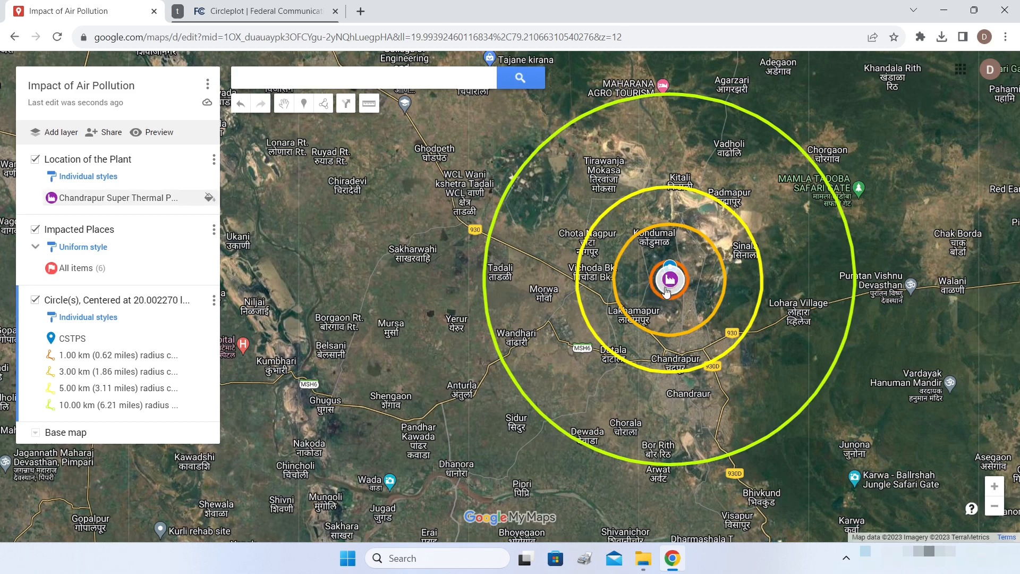
{"action": "scroll", "coordinate": [666, 291], "scroll_direction": "down", "scroll_amount": 1}
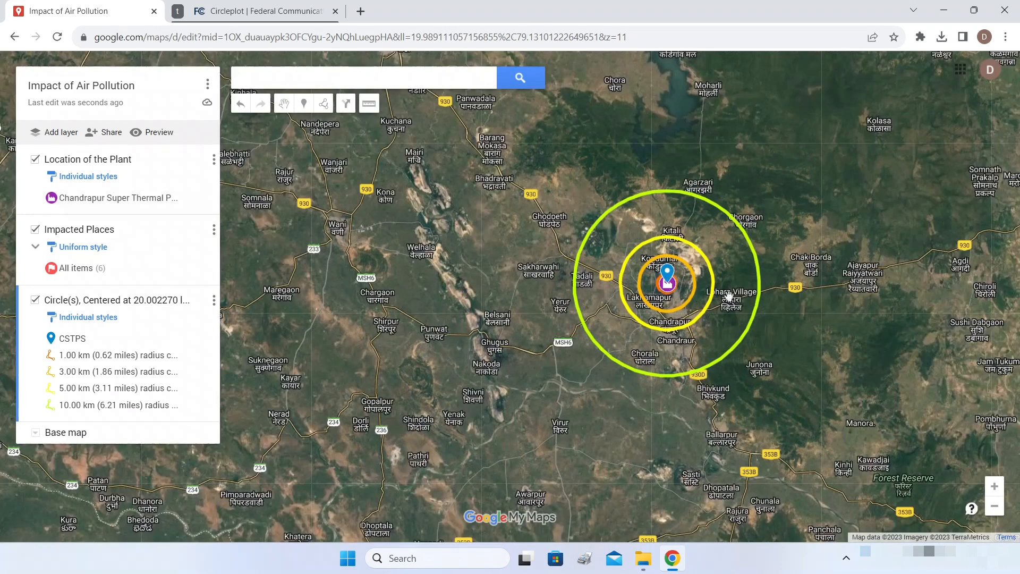
{"action": "left_click_drag", "start_coordinate": [785, 314], "coordinate": [830, 287]}
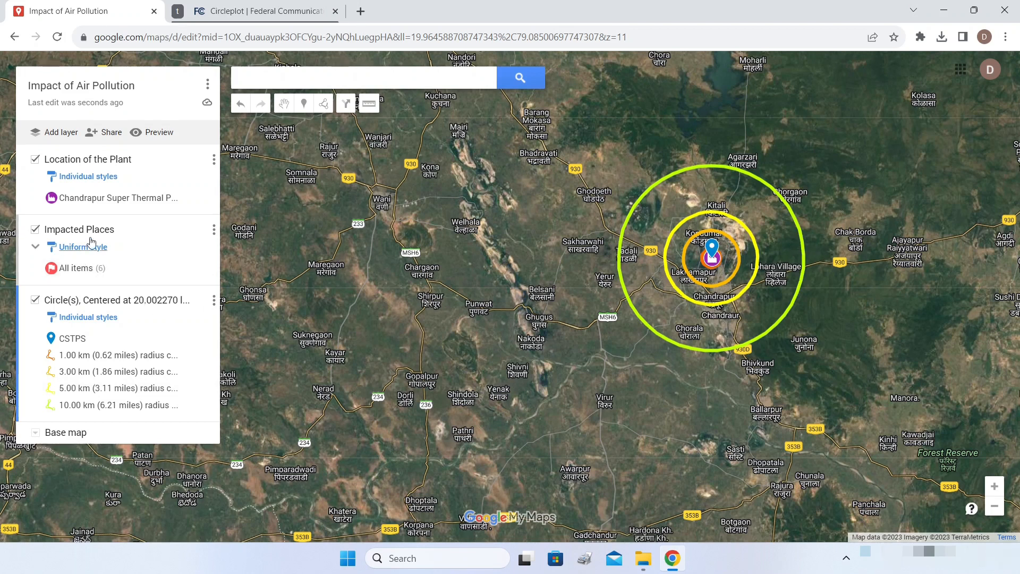
- Add an empty layer named 'Distant Areas', then switch to the FCC Circleplot page
{"action": "left_click", "coordinate": [48, 133]}
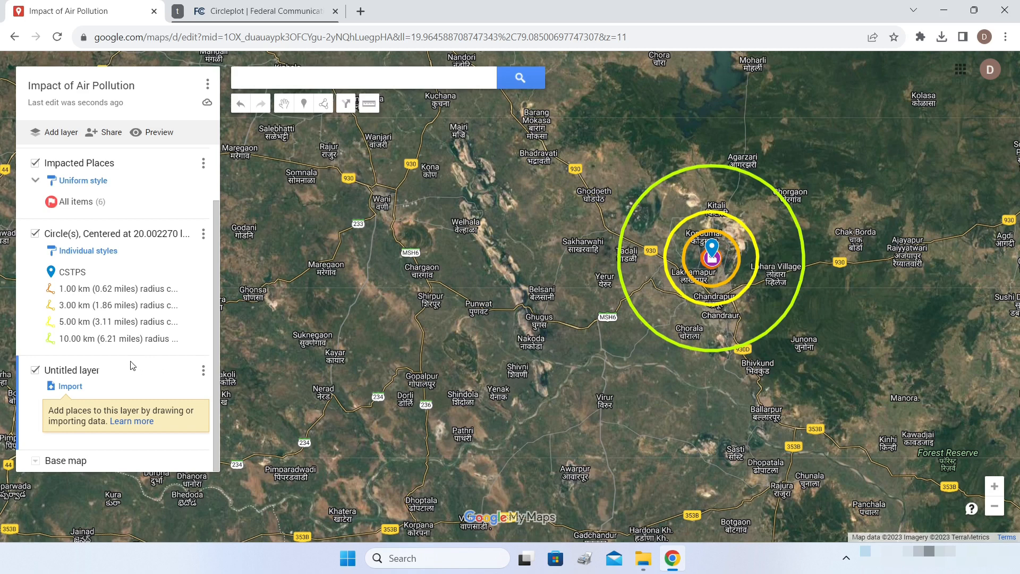
{"action": "left_click", "coordinate": [61, 371]}
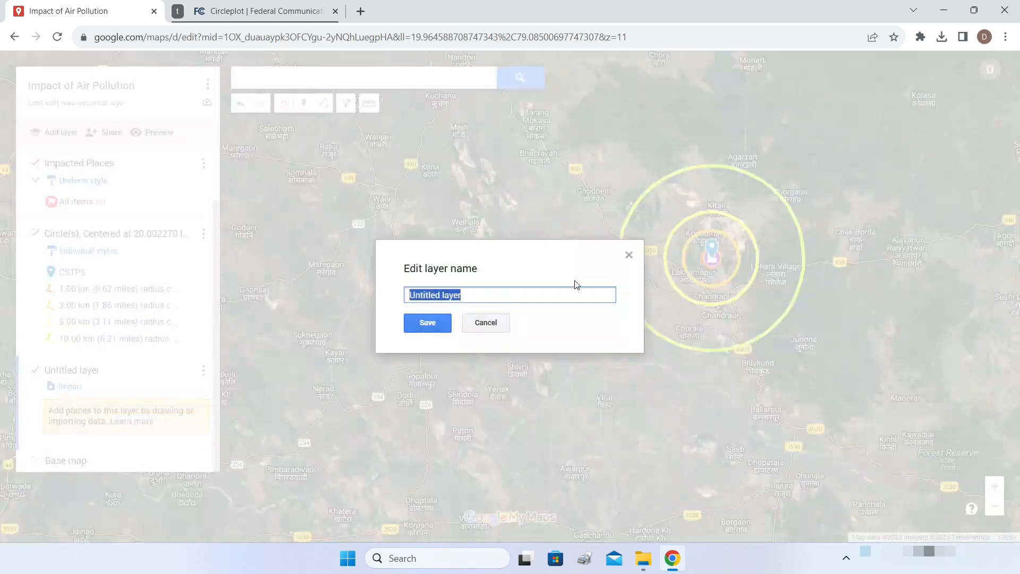
{"action": "type", "text": "Distant Areas"}
{"action": "left_click", "coordinate": [428, 322]}
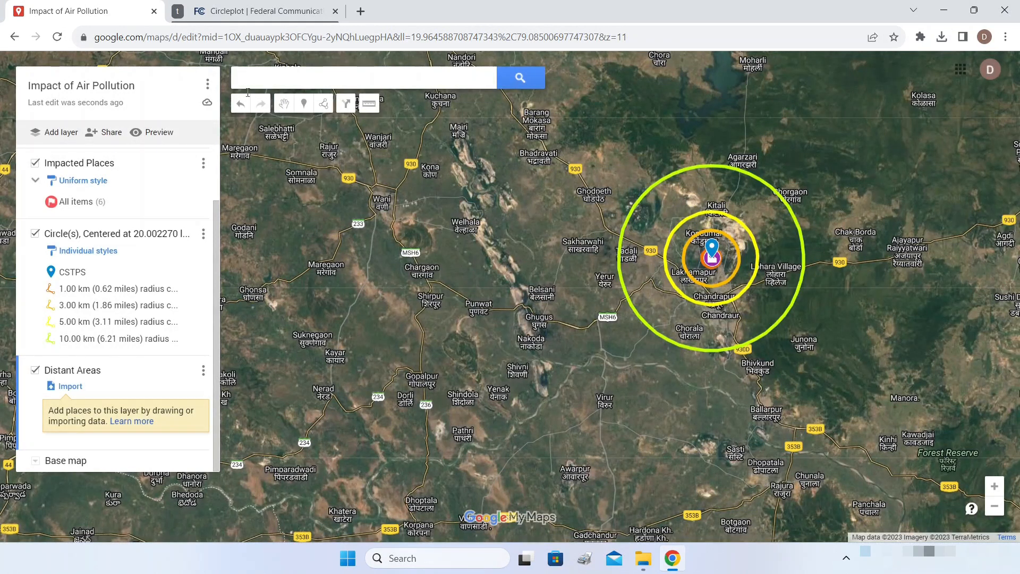
{"action": "left_click", "coordinate": [231, 15]}
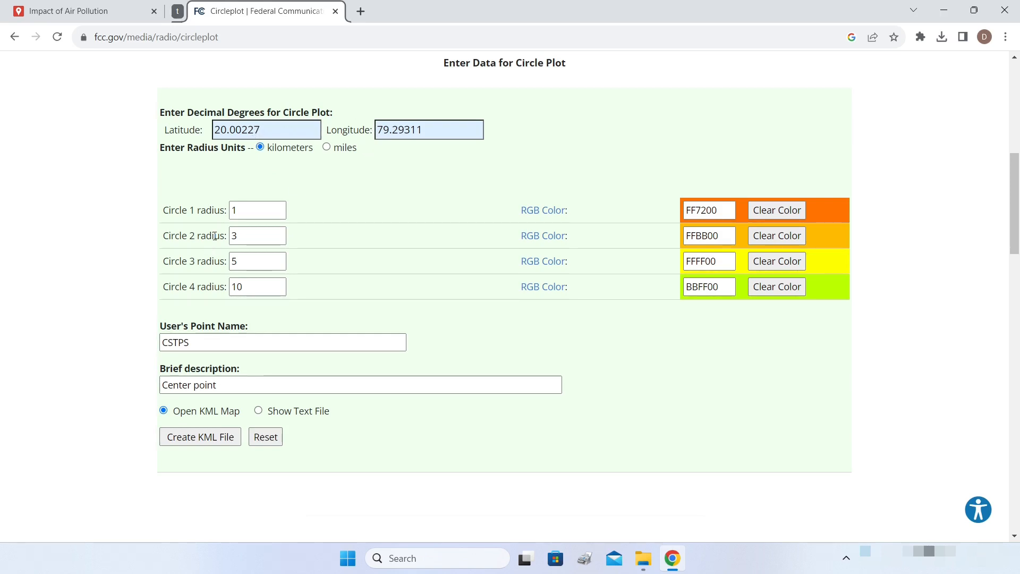
- Set Circle 1–3 radii to 100, 200 and 300 km and clear Circle 4
{"action": "left_click", "coordinate": [243, 211]}
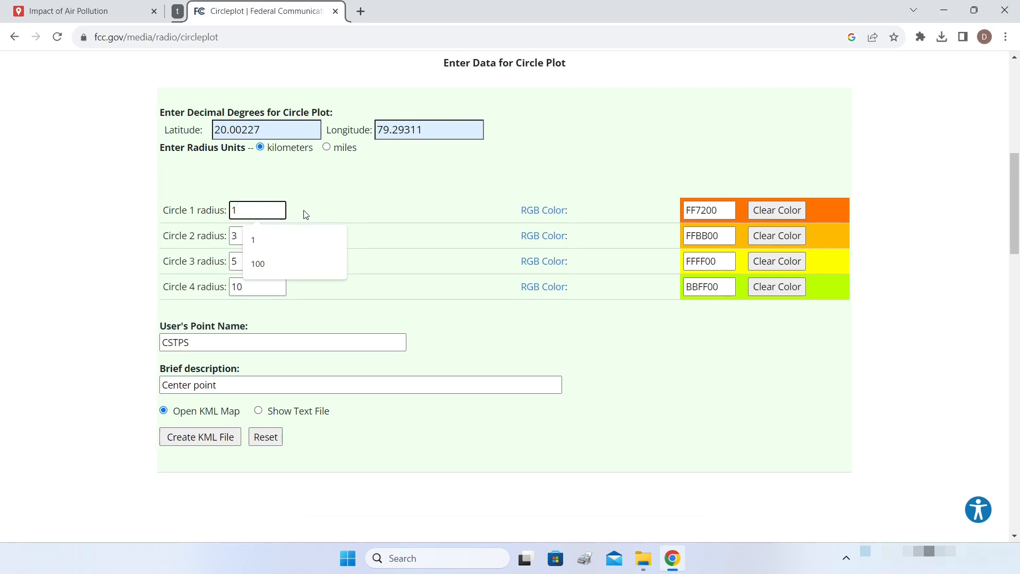
{"action": "type", "text": "00"}
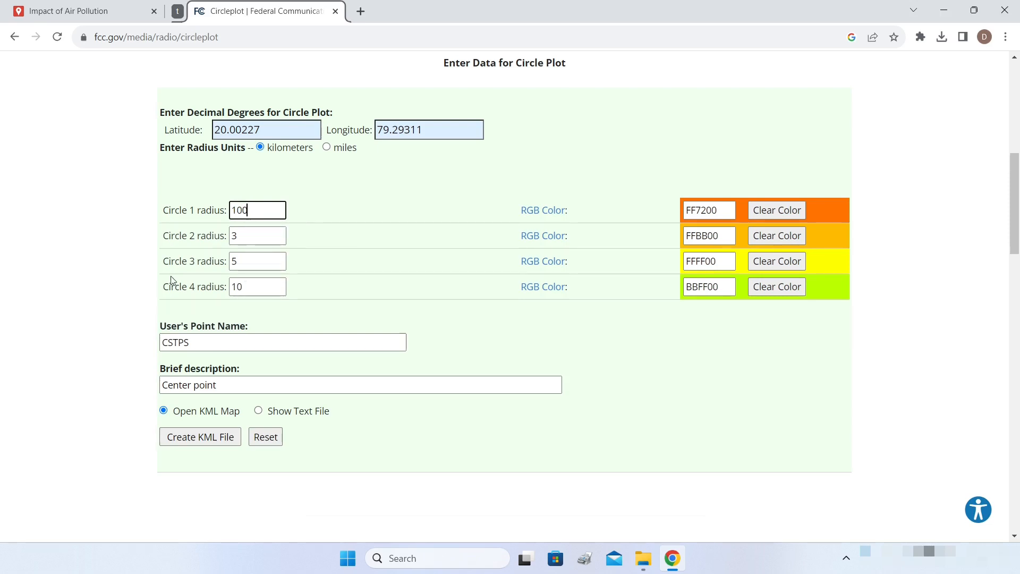
{"action": "left_click", "coordinate": [255, 237]}
{"action": "type", "text": "200"}
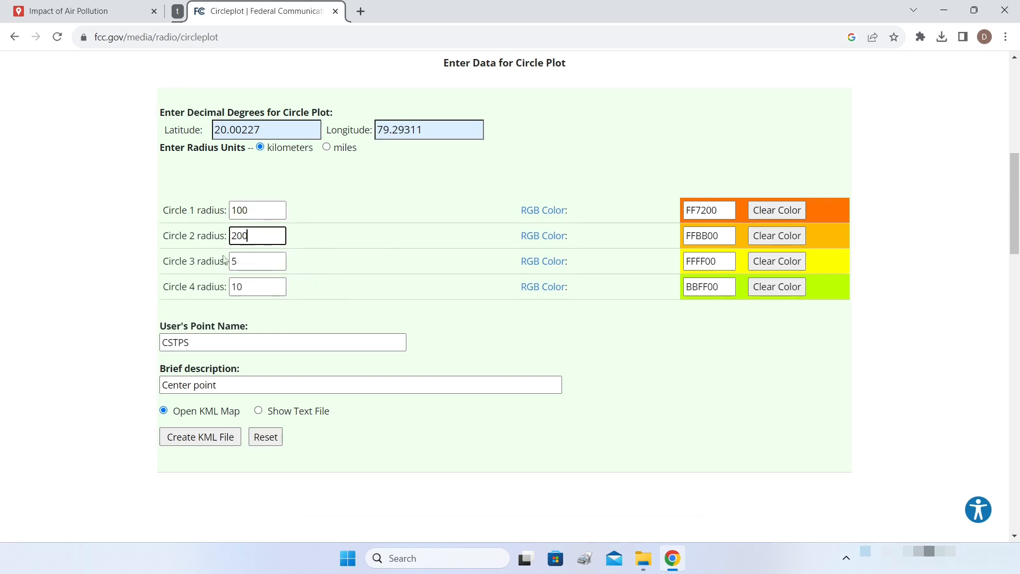
{"action": "left_click", "coordinate": [245, 261]}
{"action": "type", "text": "300"}
{"action": "left_click", "coordinate": [260, 287]}
{"action": "key", "text": "BackSpace"}
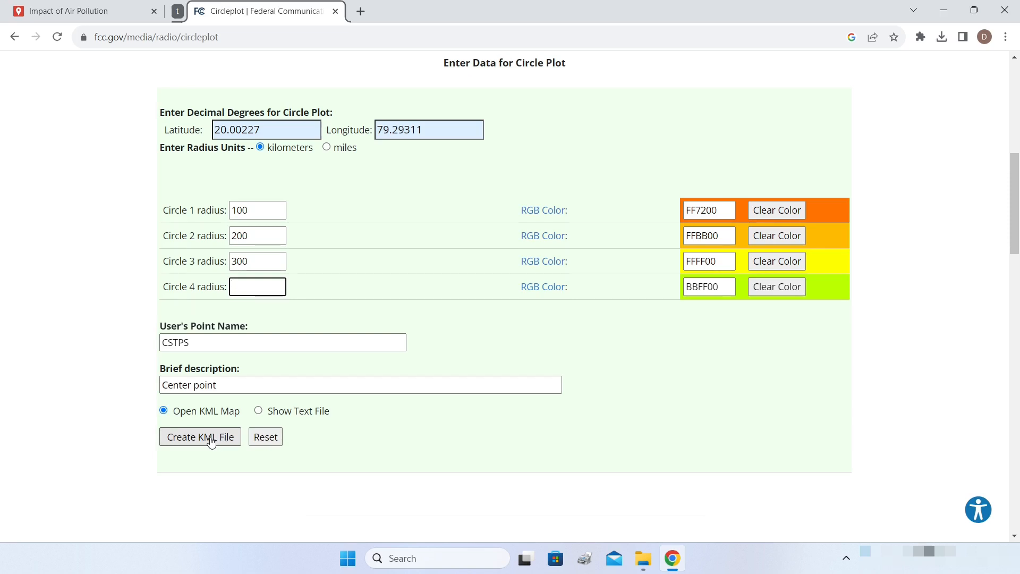
- Generate circleplot (4).kml and return to the Impact of Air Pollution map
{"action": "left_click", "coordinate": [190, 441]}
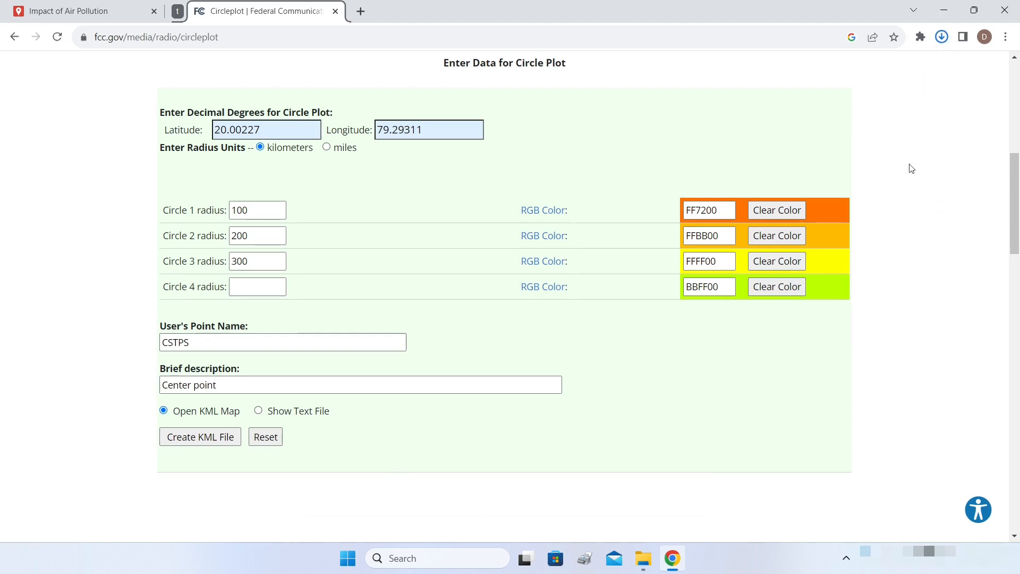
{"action": "left_click", "coordinate": [942, 36]}
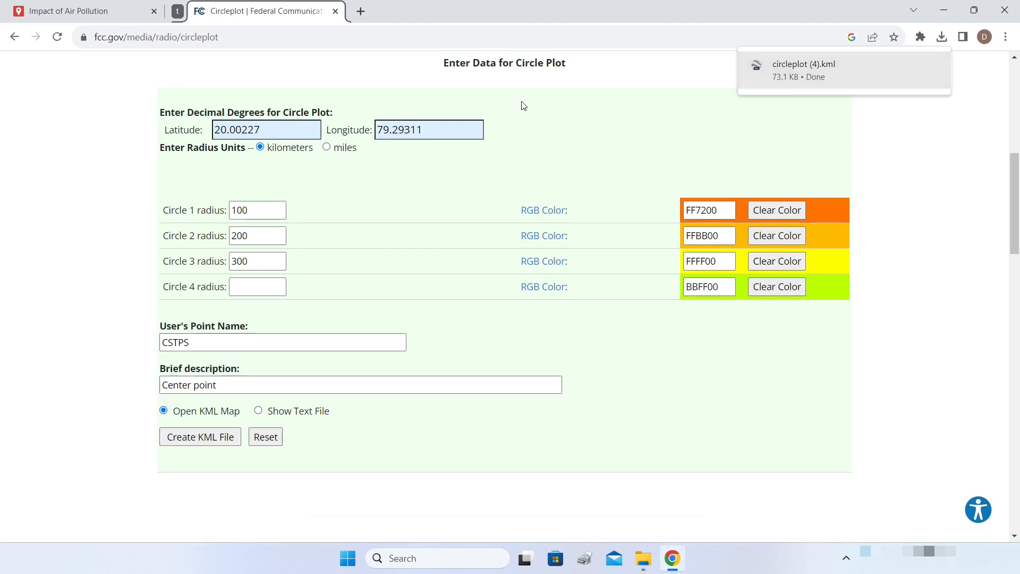
{"action": "left_click", "coordinate": [88, 17]}
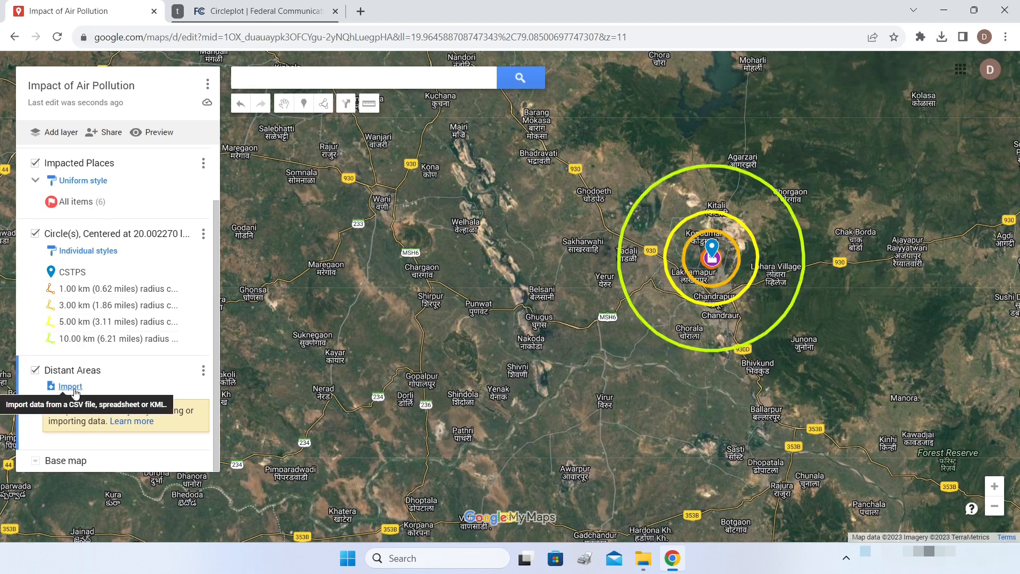
- Import circleplot (4).kml from recent downloads into the Distant Areas layer
{"action": "left_click", "coordinate": [70, 387]}
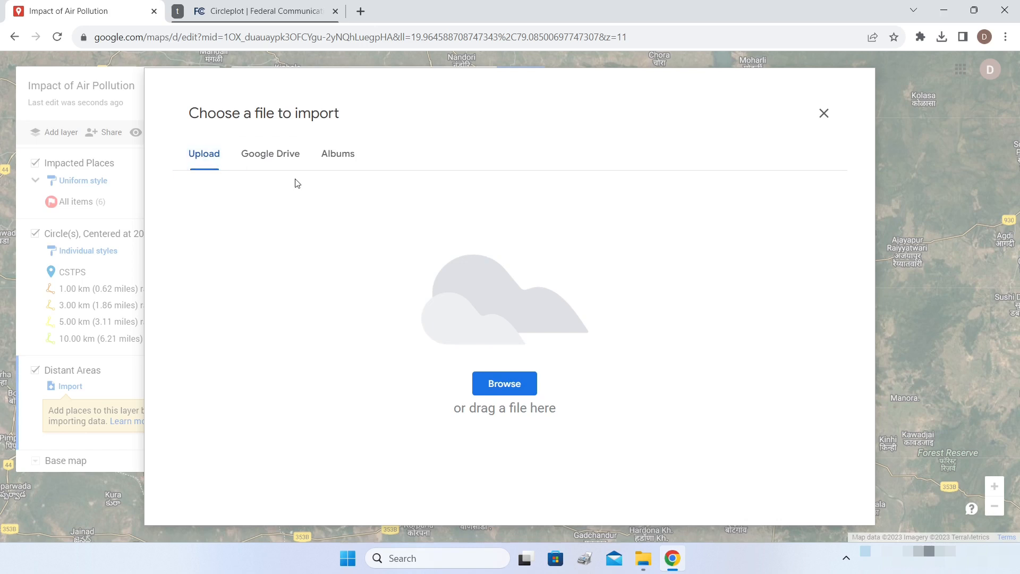
{"action": "left_click", "coordinate": [282, 158]}
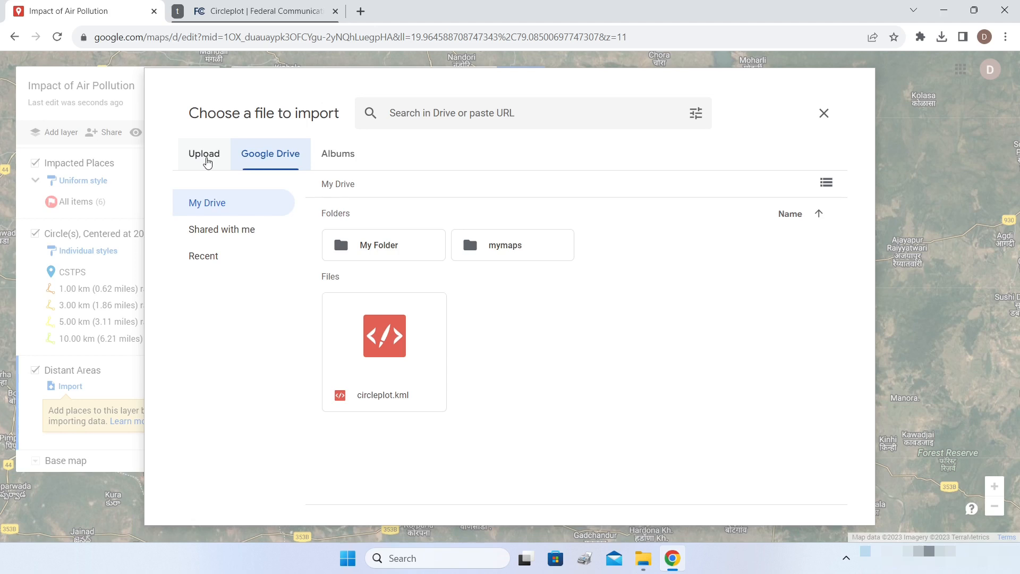
{"action": "left_click", "coordinate": [206, 158]}
{"action": "left_click", "coordinate": [942, 38]}
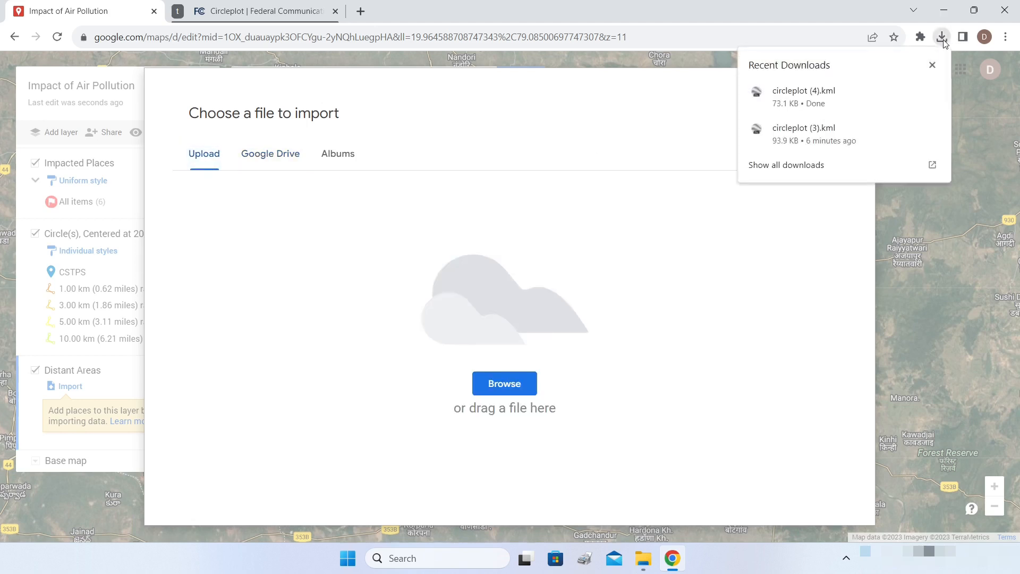
{"action": "left_click_drag", "start_coordinate": [807, 96], "coordinate": [492, 266]}
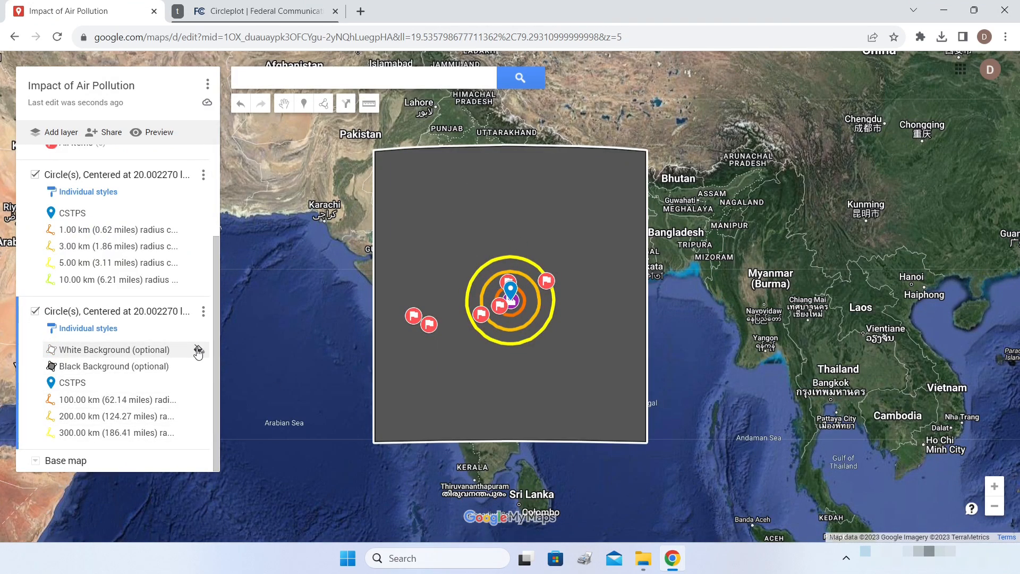
- Delete the White Background and Black Background overlays from the imported layer
{"action": "left_click", "coordinate": [198, 350]}
{"action": "left_click", "coordinate": [607, 275]}
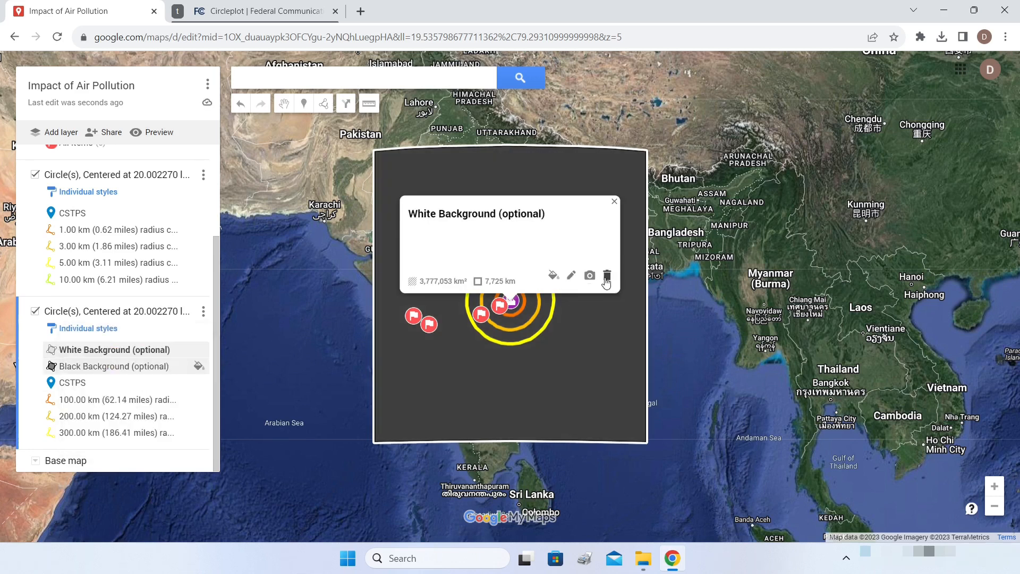
{"action": "left_click", "coordinate": [199, 366]}
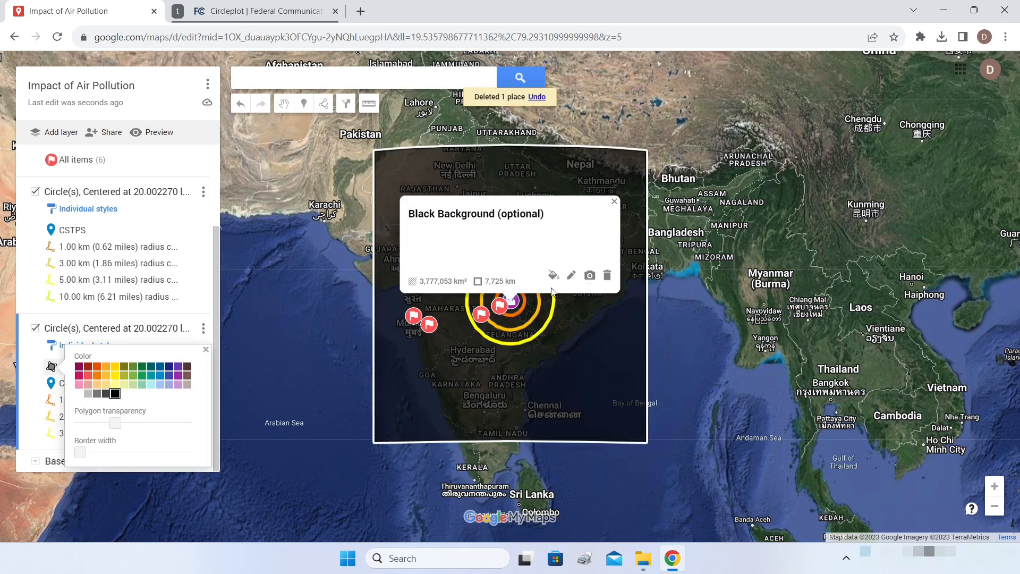
{"action": "left_click", "coordinate": [607, 273]}
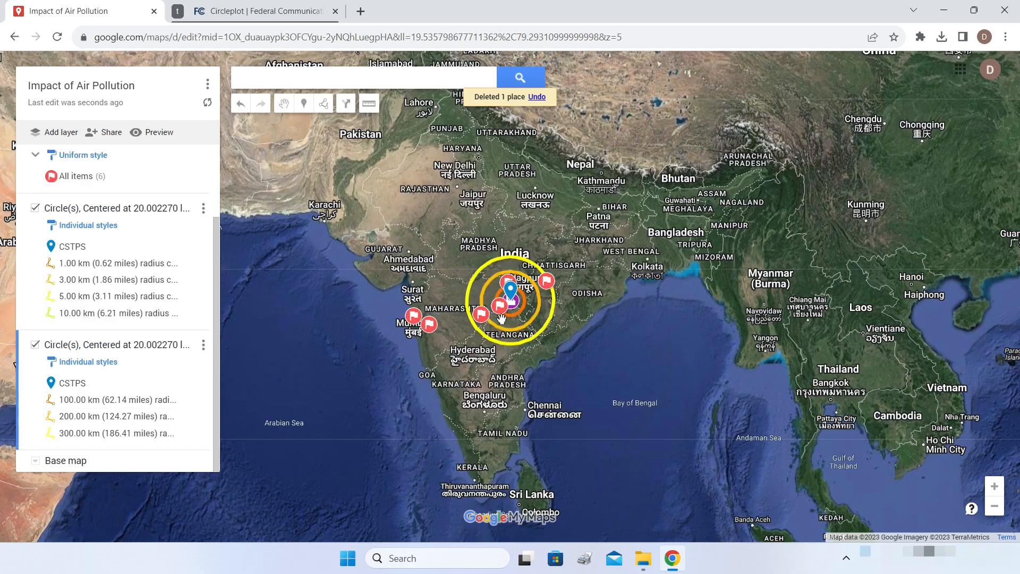
{"action": "scroll", "coordinate": [505, 315], "scroll_direction": "up", "scroll_amount": 3}
{"action": "scroll", "coordinate": [647, 246], "scroll_direction": "up", "scroll_amount": 4}
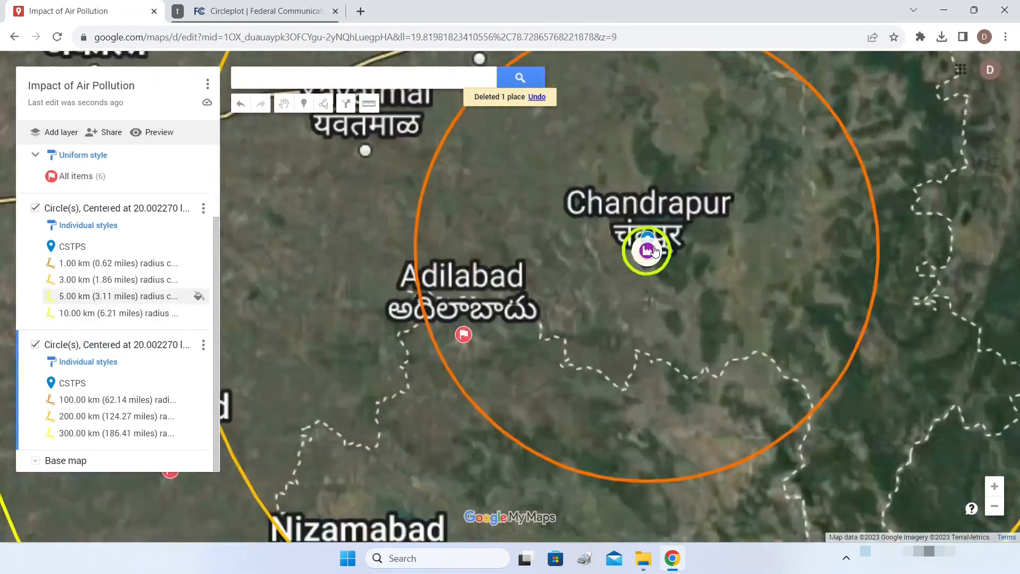
{"action": "scroll", "coordinate": [647, 246], "scroll_direction": "up", "scroll_amount": 2}
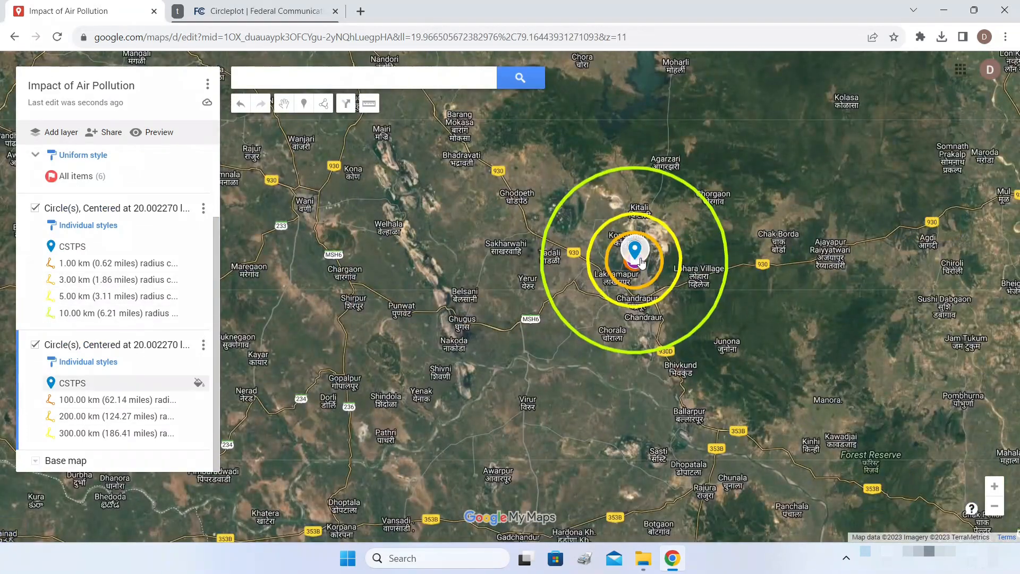
{"action": "scroll", "coordinate": [647, 246], "scroll_direction": "up", "scroll_amount": 4}
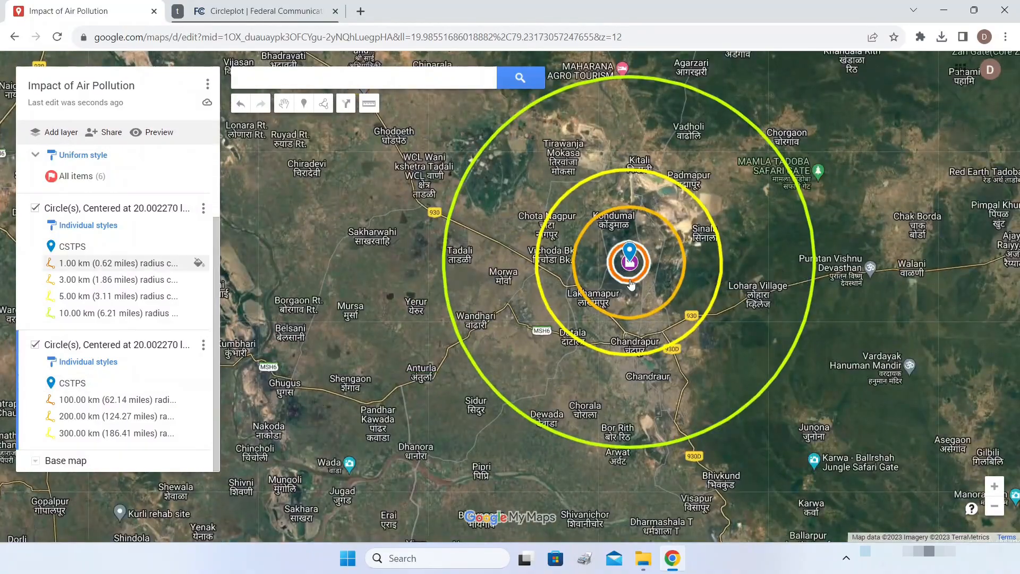
{"action": "scroll", "coordinate": [633, 279], "scroll_direction": "down", "scroll_amount": 3}
{"action": "scroll", "coordinate": [636, 281], "scroll_direction": "down", "scroll_amount": 5}
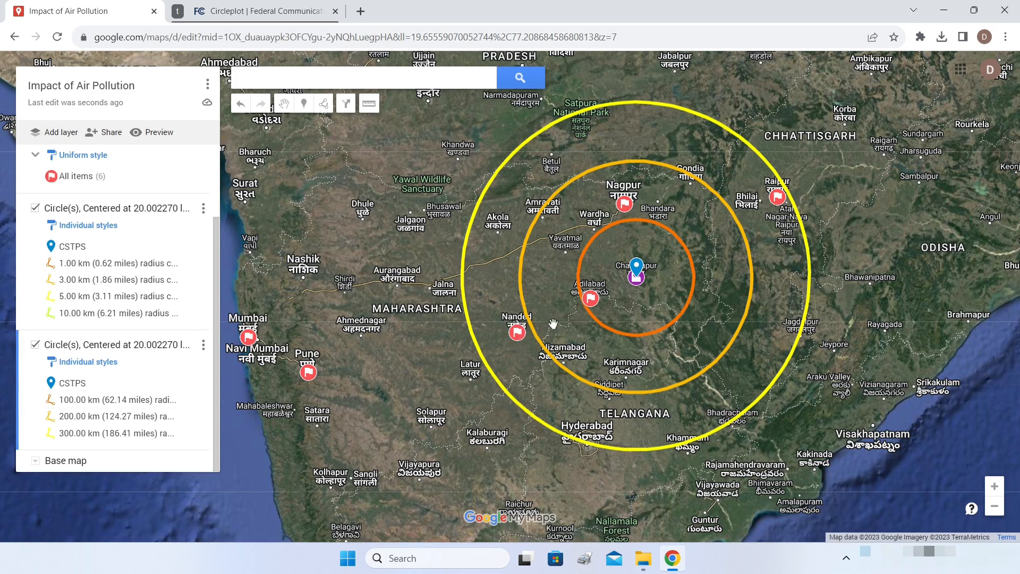
{"action": "left_click_drag", "start_coordinate": [583, 319], "coordinate": [662, 281]}
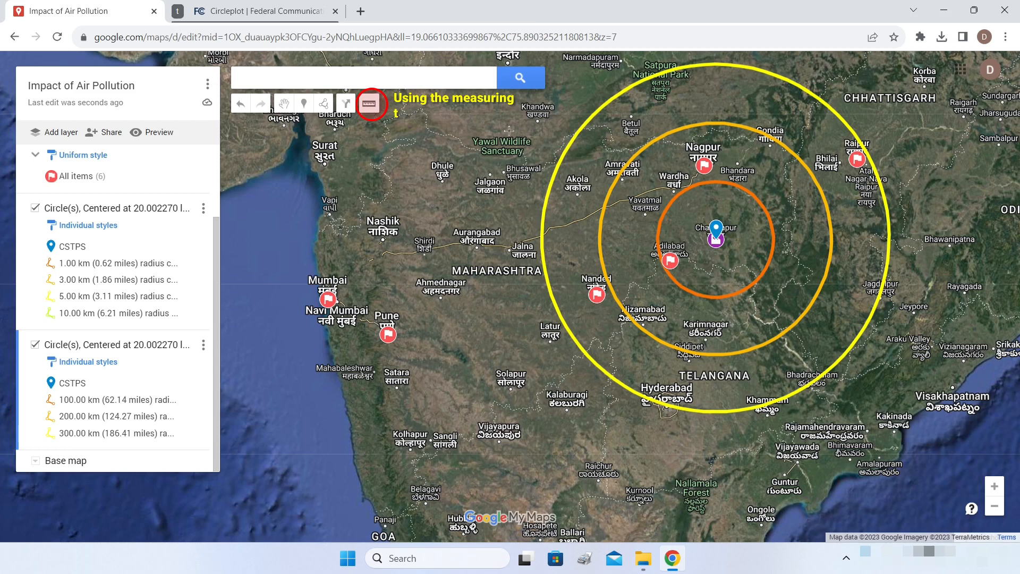
{"action": "left_click", "coordinate": [718, 242]}
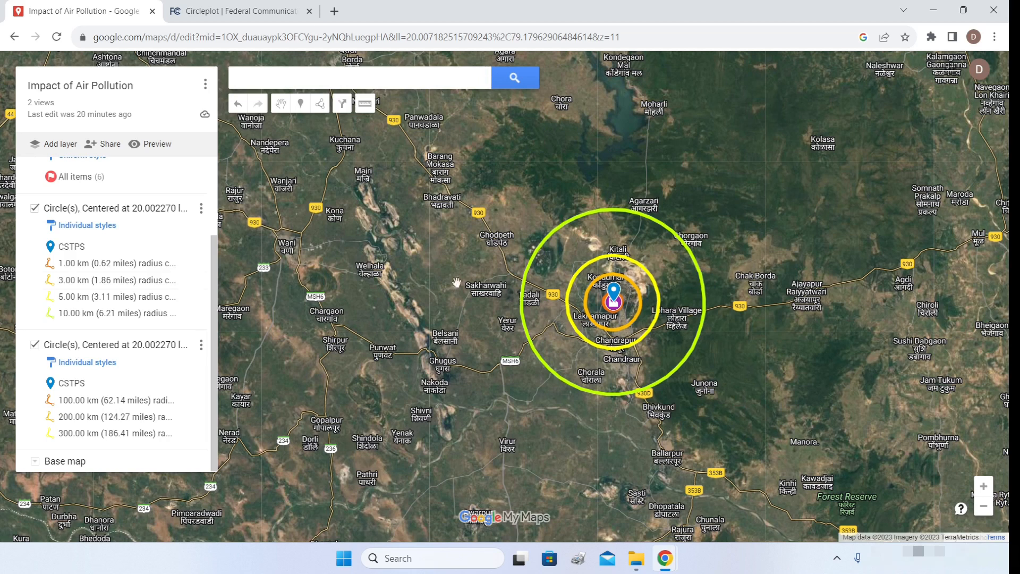
- Add a new layer and name it 'OC Coal Mines'
{"action": "left_click", "coordinate": [58, 143]}
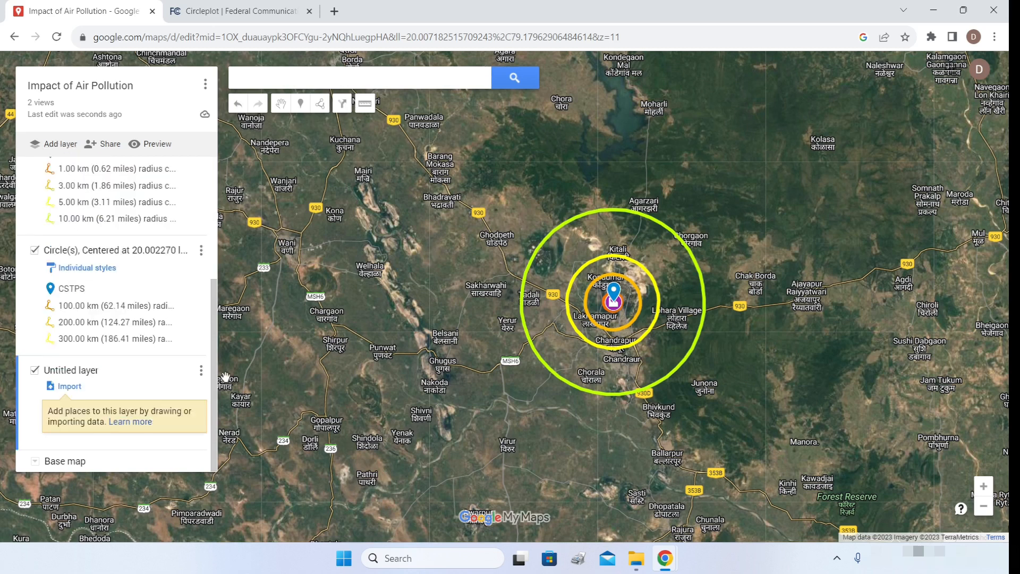
{"action": "left_click", "coordinate": [74, 370]}
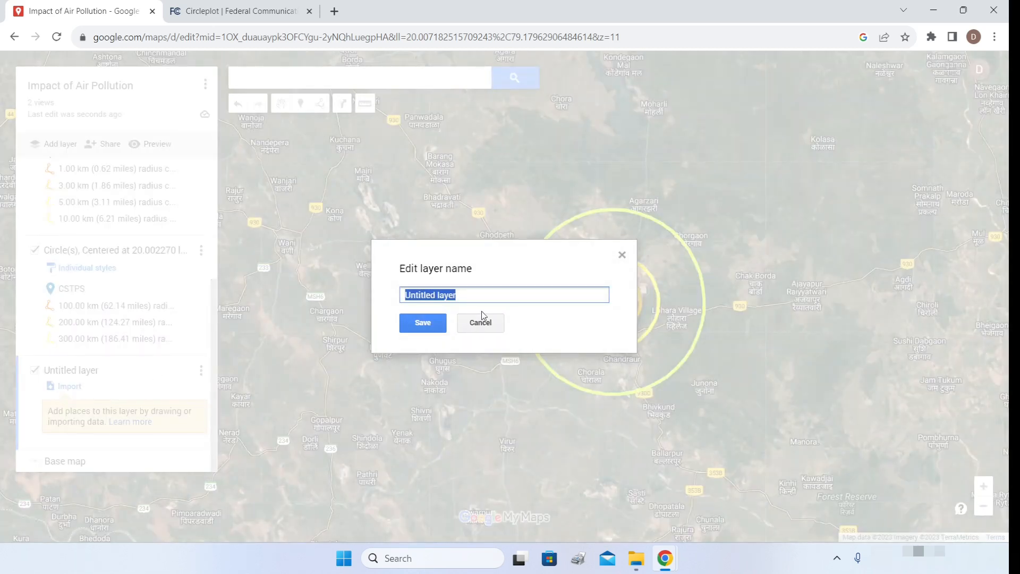
{"action": "type", "text": "0"}
{"action": "type", "text": "C "}
{"action": "type", "text": "Coal Min"}
{"action": "type", "text": "es"}
{"action": "left_click", "coordinate": [422, 322]}
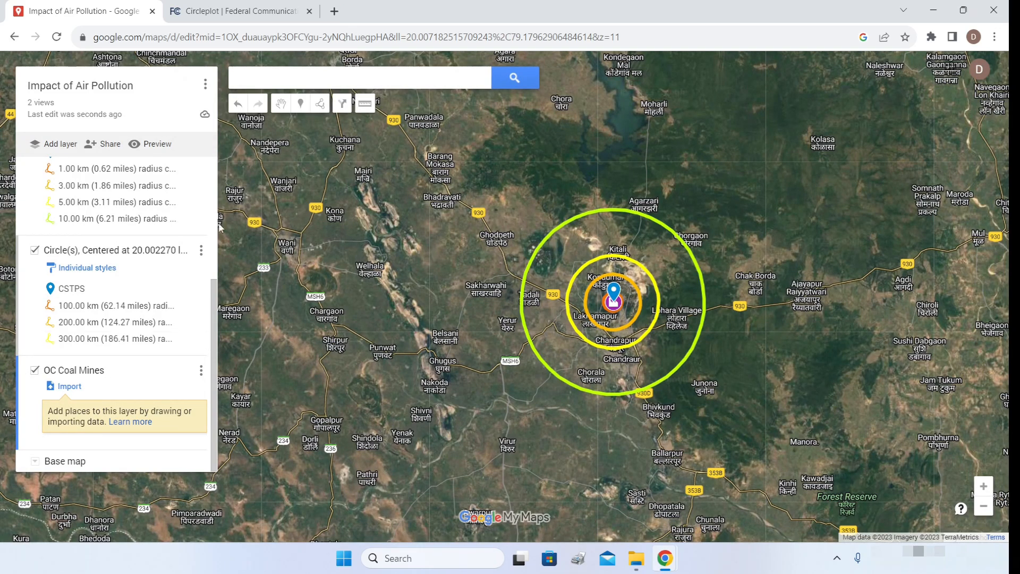
- Search the map for 'open cast coal mine' near the current area
{"action": "left_click", "coordinate": [312, 77]}
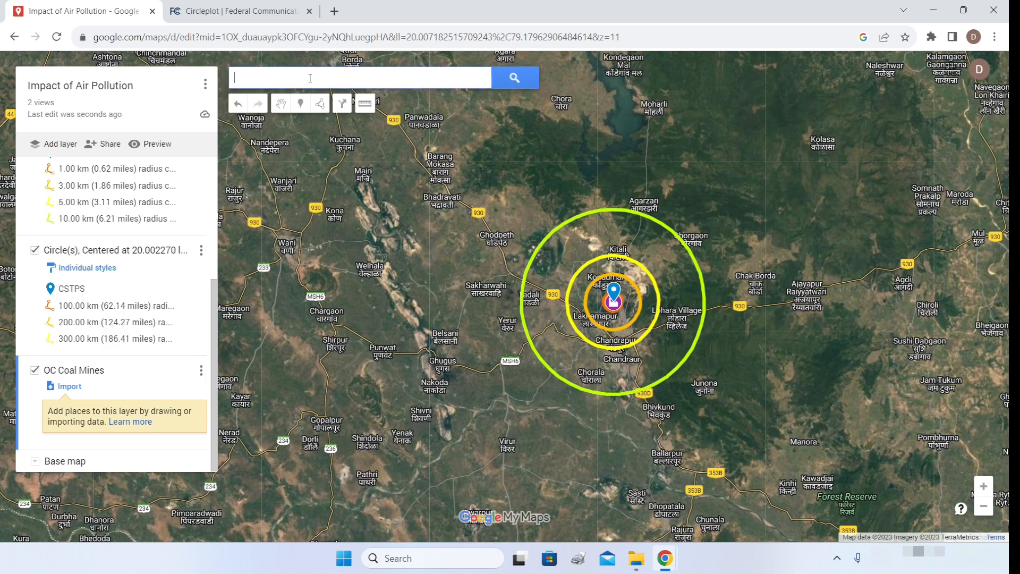
{"action": "type", "text": "open c"}
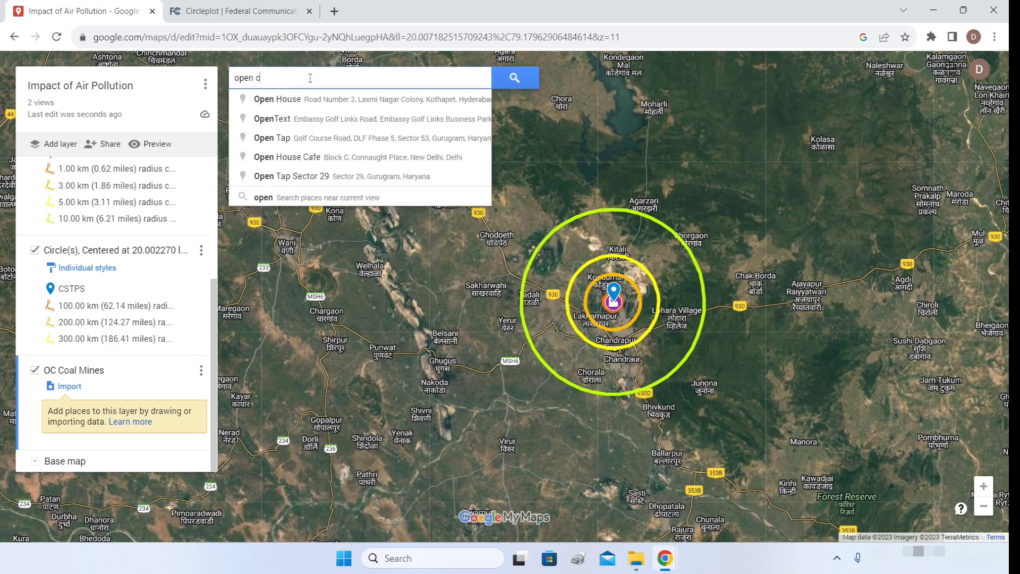
{"action": "type", "text": "ast coal mine"}
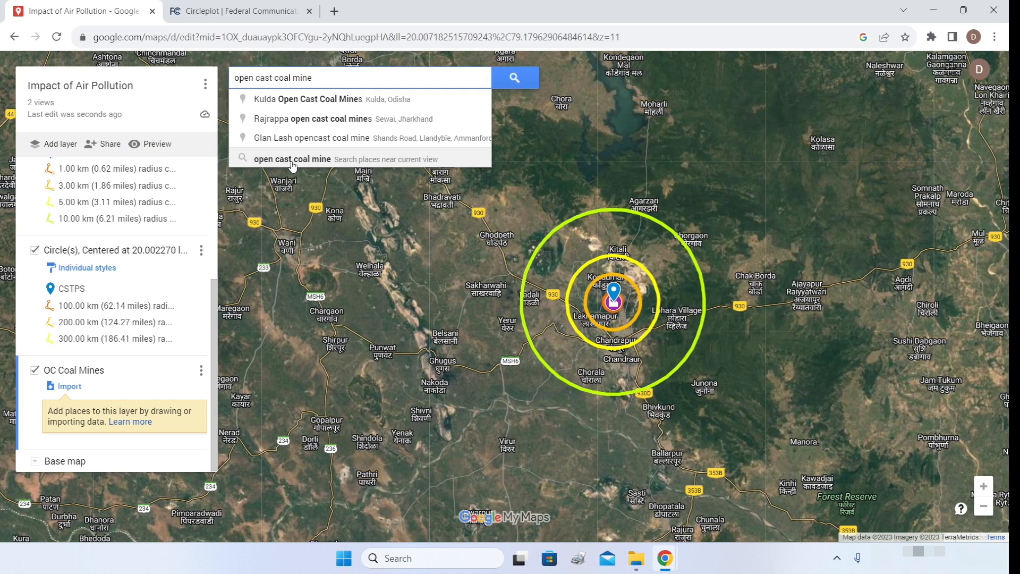
{"action": "left_click", "coordinate": [292, 159]}
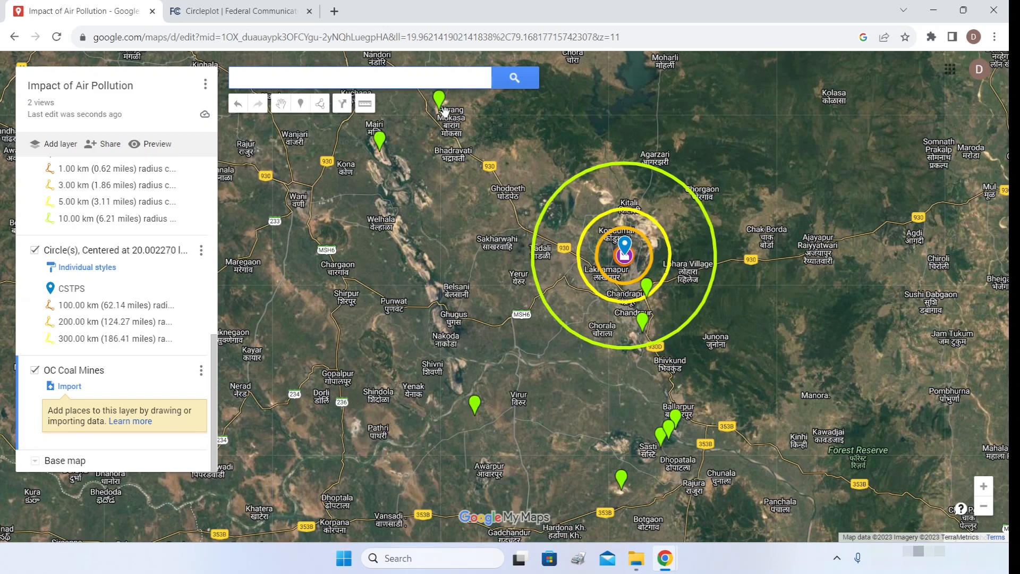
{"action": "left_click_drag", "start_coordinate": [238, 209], "coordinate": [220, 217]}
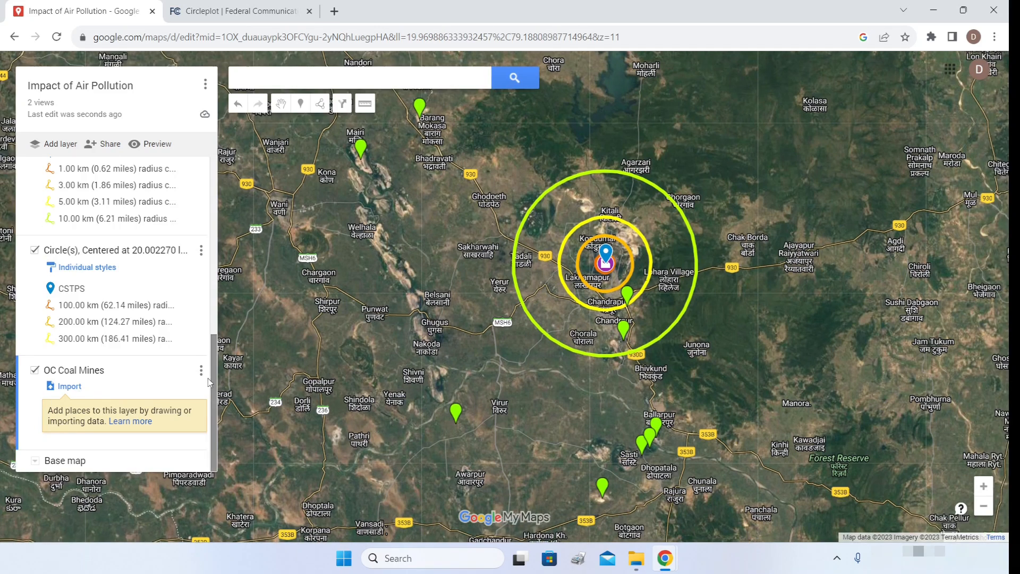
{"action": "scroll", "coordinate": [212, 381], "scroll_direction": "up", "scroll_amount": 10}
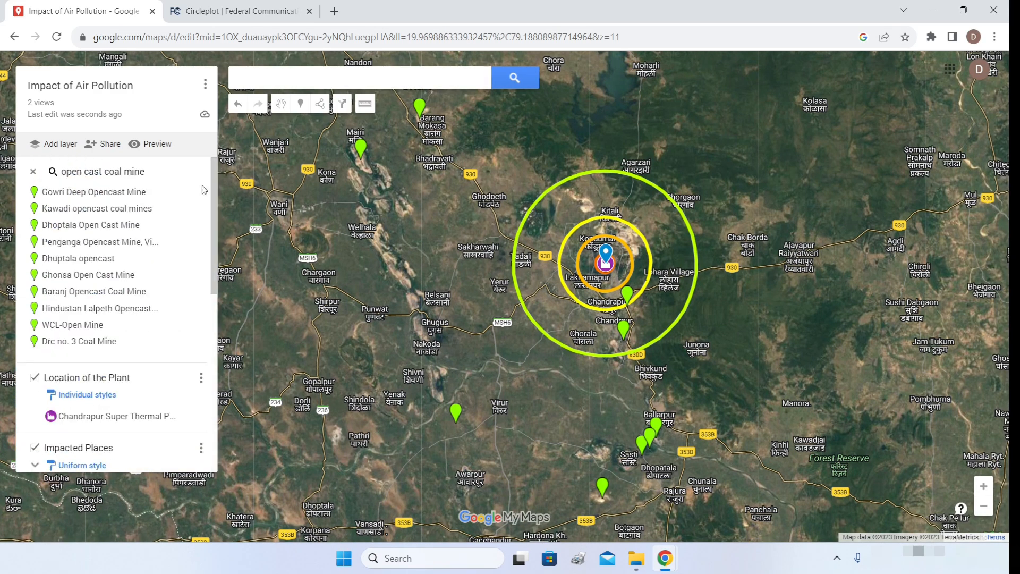
- Add Gowri Deep, Kawadi, Dhoptala, Penganga, Dhuptala, Ghonsa and remaining mine results to the layer
{"action": "left_click", "coordinate": [196, 192]}
{"action": "left_click", "coordinate": [196, 193]}
{"action": "left_click", "coordinate": [196, 193]}
{"action": "left_click", "coordinate": [196, 192]}
{"action": "left_click", "coordinate": [196, 192]}
{"action": "left_click", "coordinate": [196, 192]}
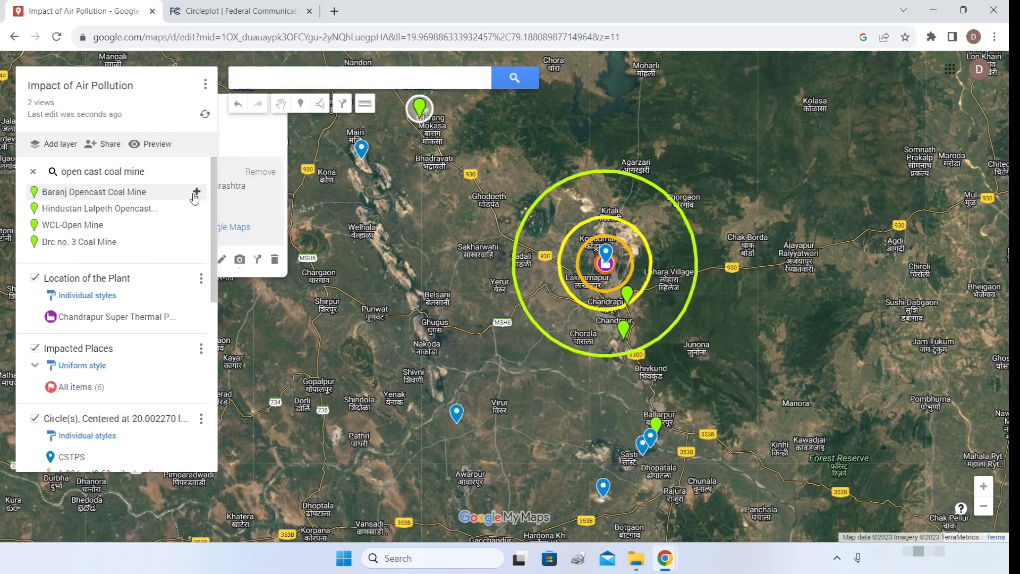
{"action": "left_click", "coordinate": [196, 192]}
{"action": "left_click", "coordinate": [196, 192]}
{"action": "left_click", "coordinate": [196, 192]}
{"action": "left_click", "coordinate": [196, 192]}
{"action": "scroll", "coordinate": [211, 296], "scroll_direction": "down", "scroll_amount": 6}
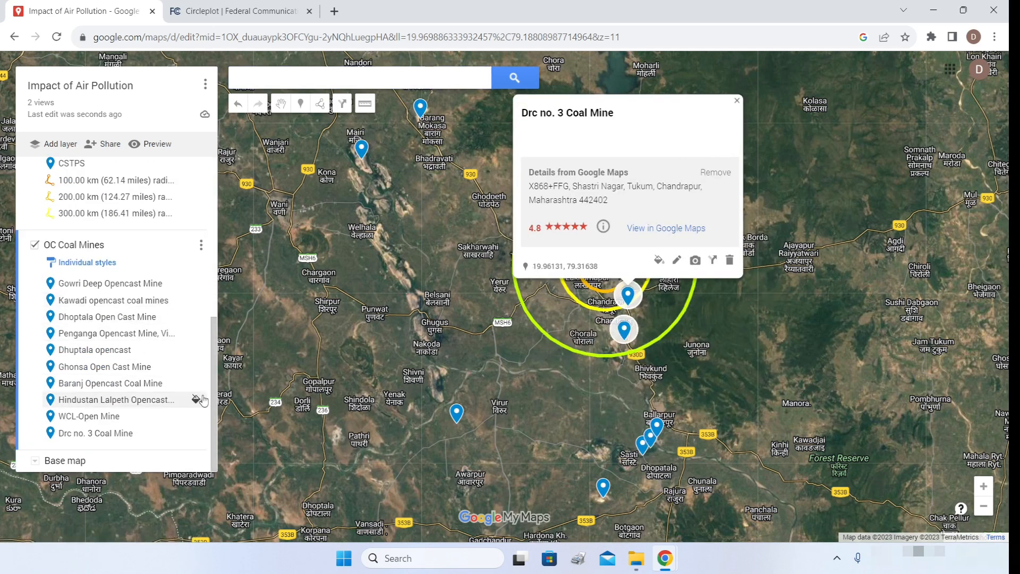
{"action": "left_click", "coordinate": [407, 79]}
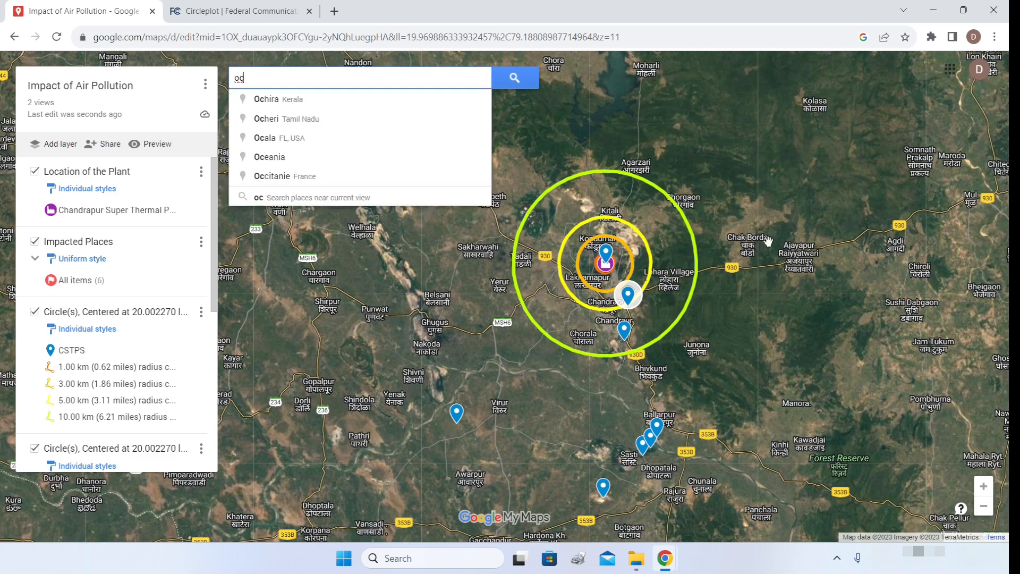
- Add Durgapur OC, Yekona, Penganga OC Project, HL OC CHP, Niljai and Bhatadi OC mines to the layer
{"action": "left_click", "coordinate": [340, 199]}
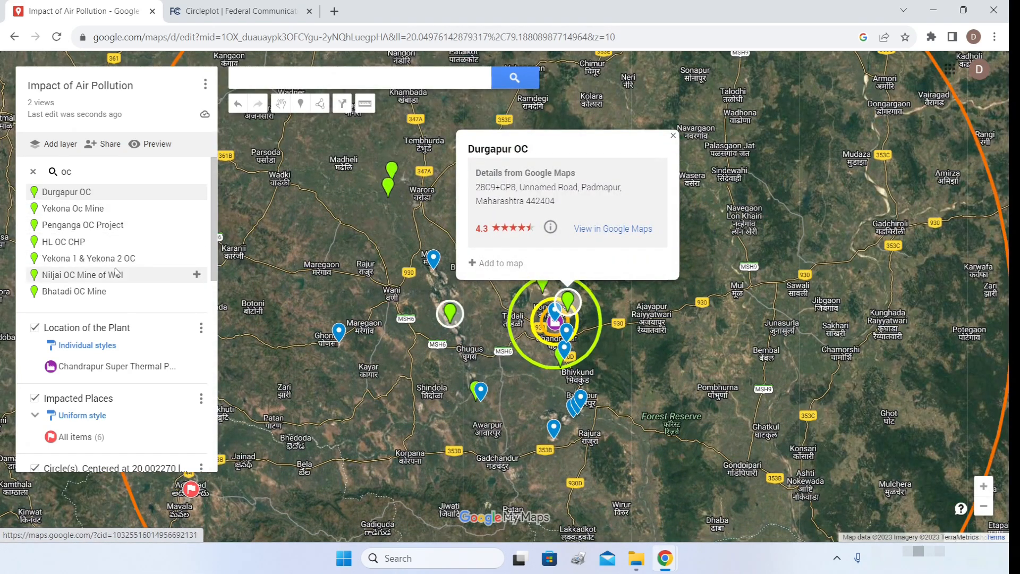
{"action": "left_click", "coordinate": [673, 136]}
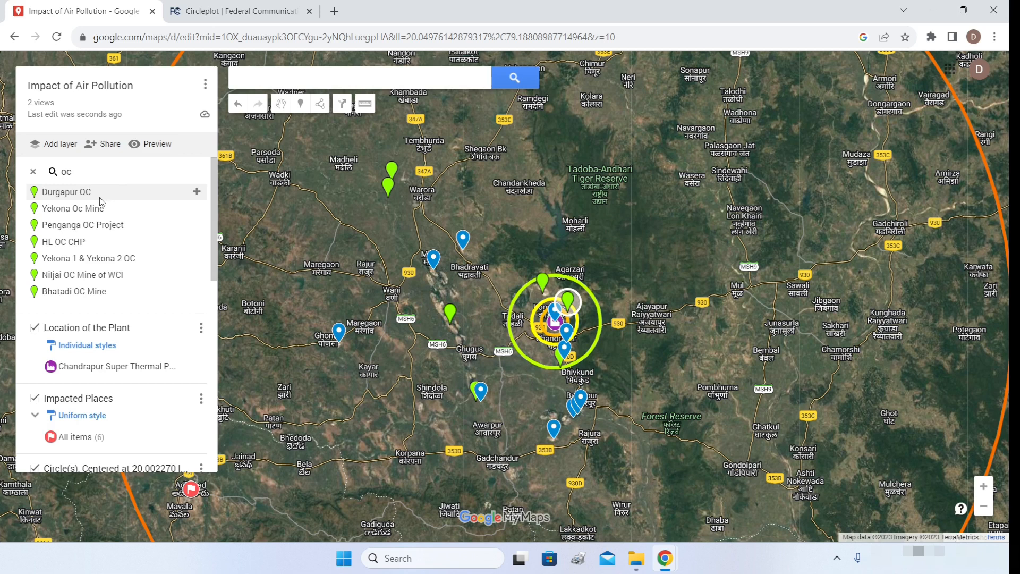
{"action": "left_click", "coordinate": [196, 191]}
{"action": "left_click", "coordinate": [198, 193]}
{"action": "left_click", "coordinate": [196, 192]}
{"action": "left_click", "coordinate": [197, 192]}
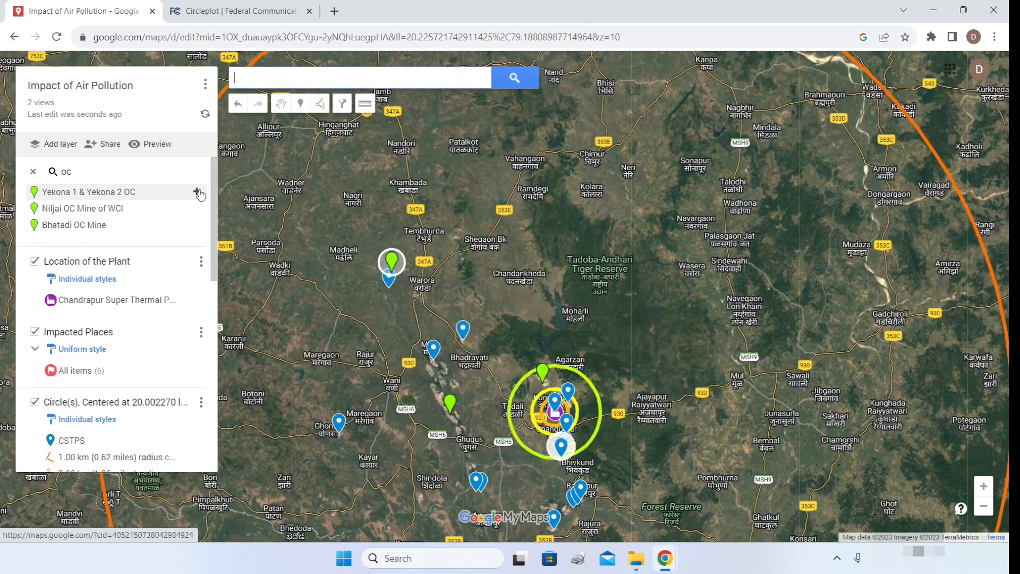
{"action": "left_click", "coordinate": [196, 192]}
{"action": "left_click", "coordinate": [196, 192]}
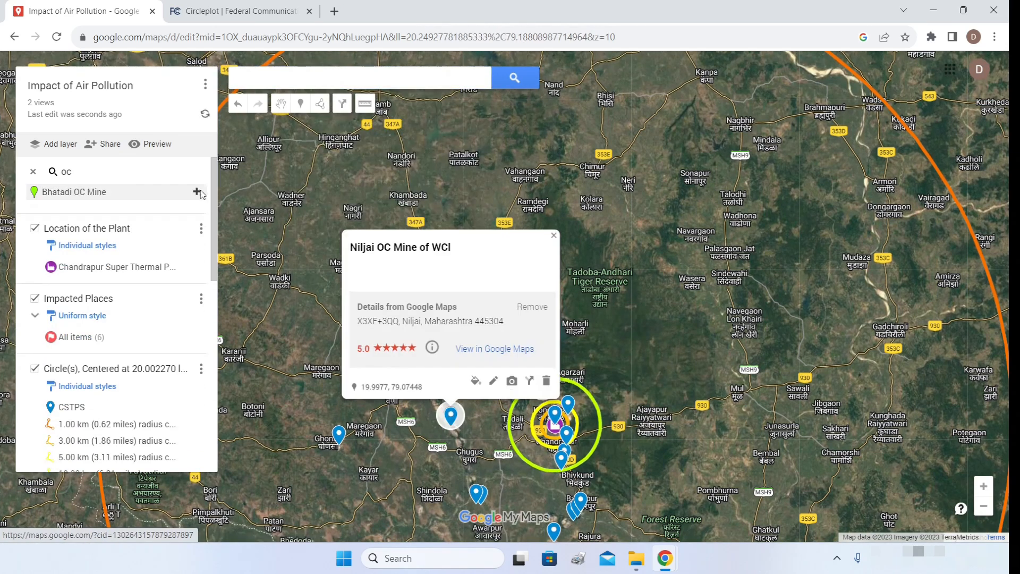
{"action": "left_click", "coordinate": [197, 191]}
{"action": "scroll", "coordinate": [162, 325], "scroll_direction": "down", "scroll_amount": 6}
{"action": "scroll", "coordinate": [158, 338], "scroll_direction": "up", "scroll_amount": 3}
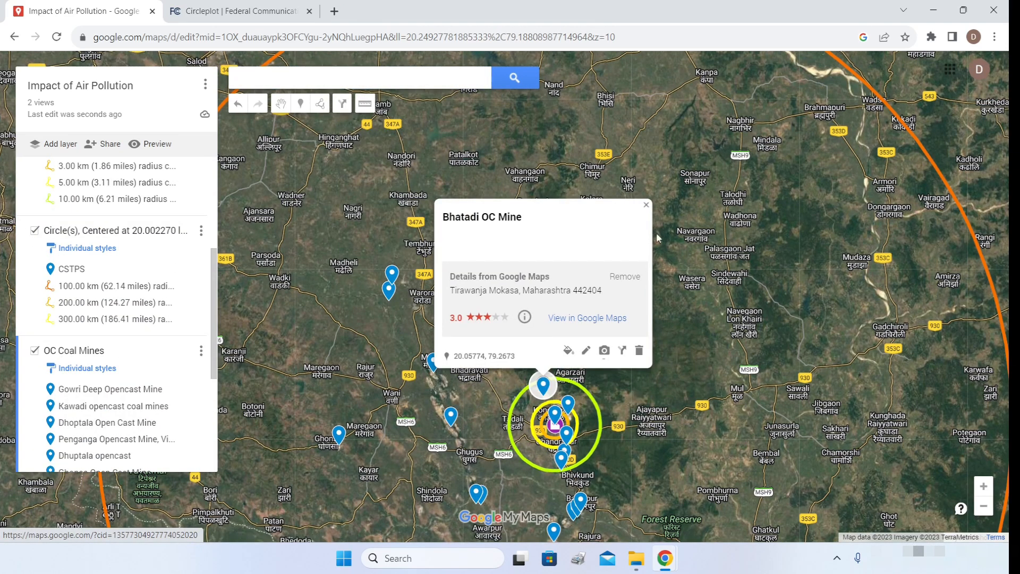
- Close the Bhatadi OC Mine details and pan the map toward the Tadoba area
{"action": "left_click", "coordinate": [645, 206]}
{"action": "left_click_drag", "start_coordinate": [590, 358], "coordinate": [659, 267]}
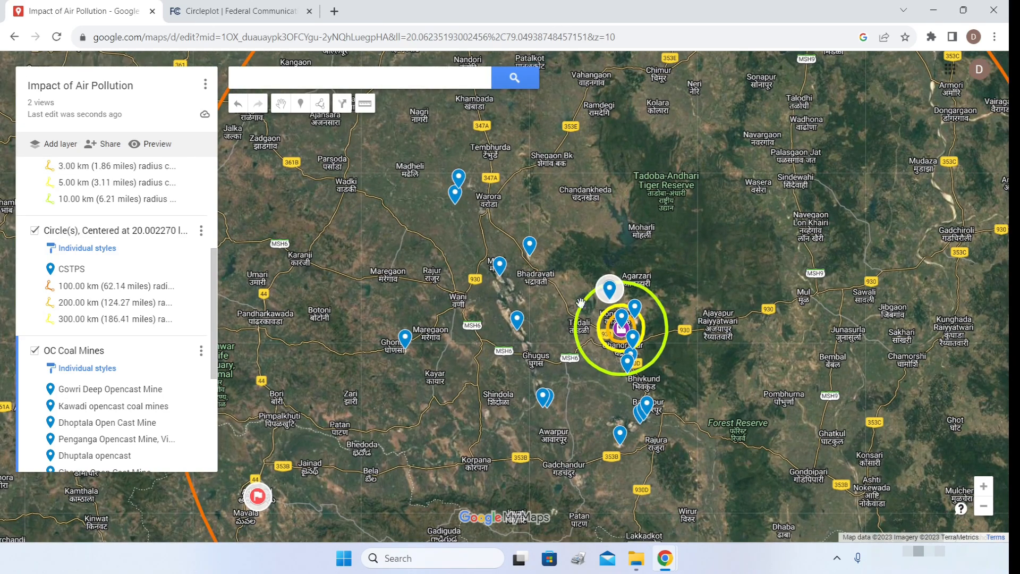
{"action": "left_click_drag", "start_coordinate": [210, 325], "coordinate": [207, 418]}
{"action": "left_click_drag", "start_coordinate": [214, 371], "coordinate": [232, 148]}
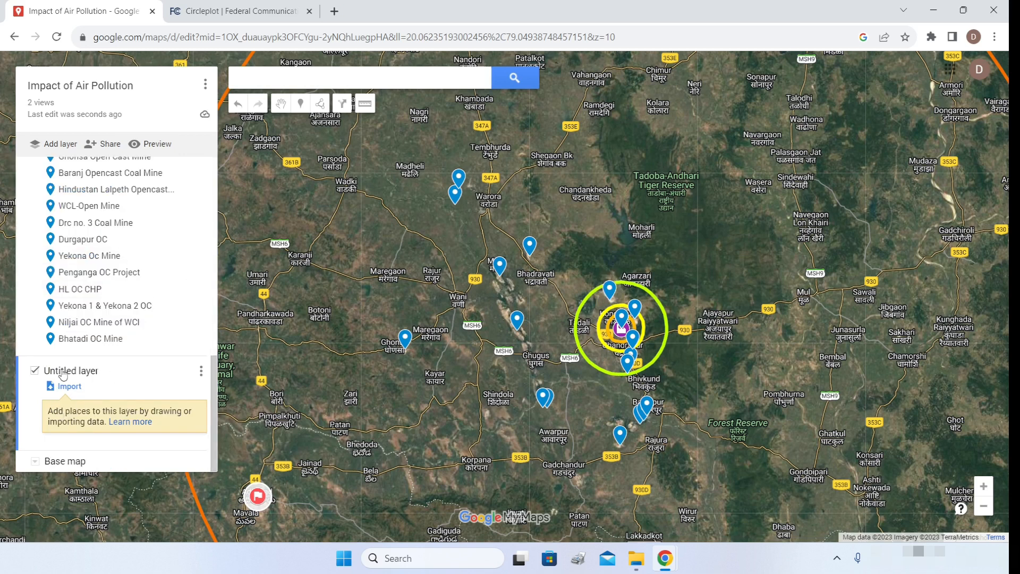
- Rename the empty layer to 'Washeries' and shift the map so the plant rings sit upper right
{"action": "left_click", "coordinate": [64, 372]}
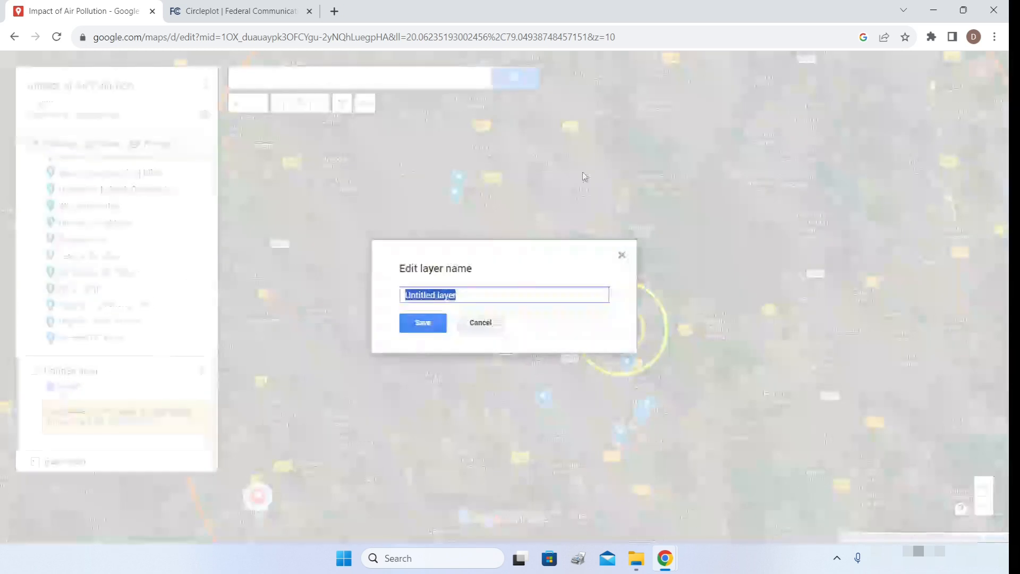
{"action": "type", "text": "Washeries"}
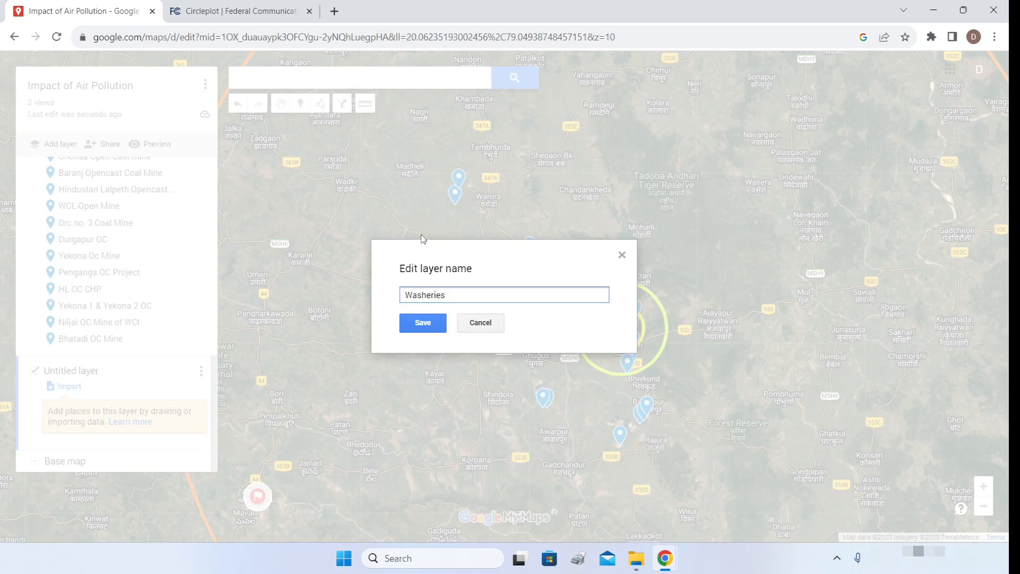
{"action": "left_click", "coordinate": [422, 322]}
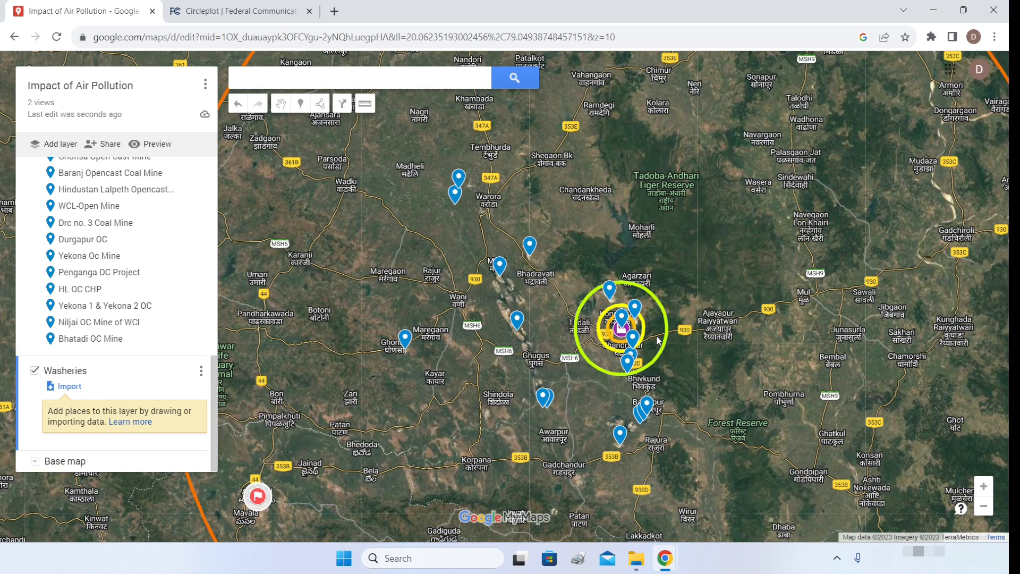
{"action": "scroll", "coordinate": [657, 336], "scroll_direction": "up", "scroll_amount": 2}
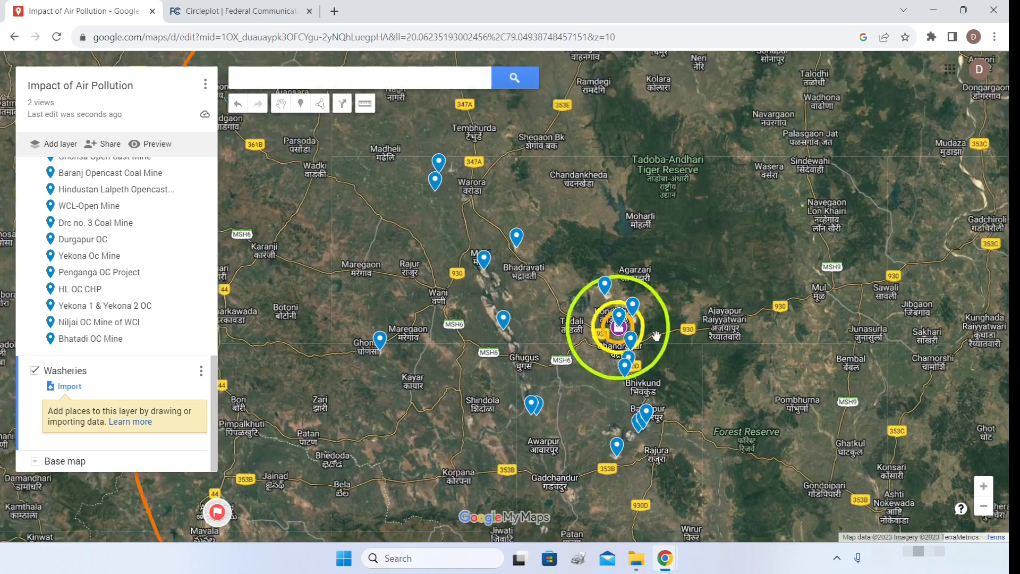
{"action": "scroll", "coordinate": [656, 335], "scroll_direction": "down", "scroll_amount": 1}
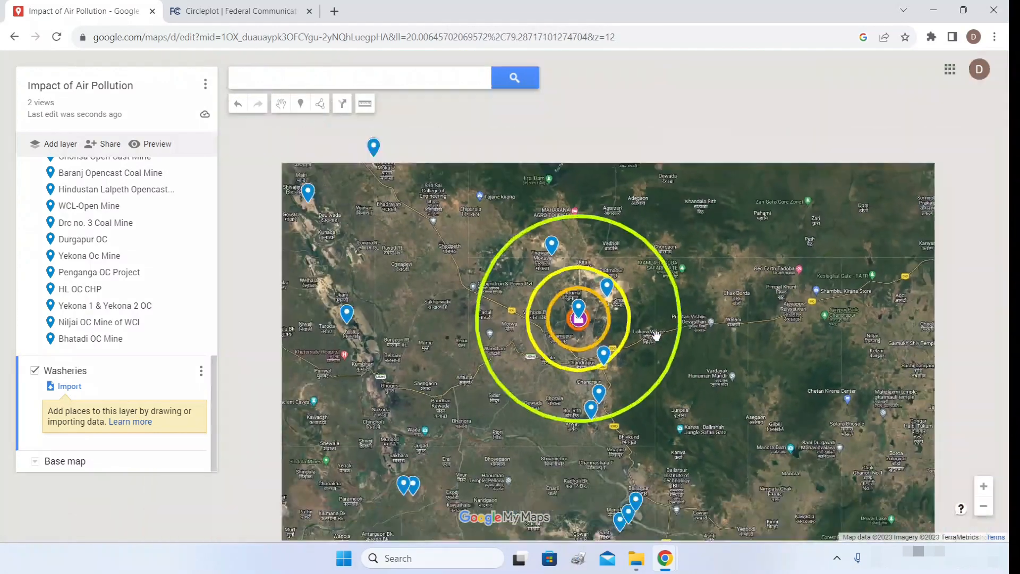
{"action": "left_click_drag", "start_coordinate": [657, 331], "coordinate": [697, 295]}
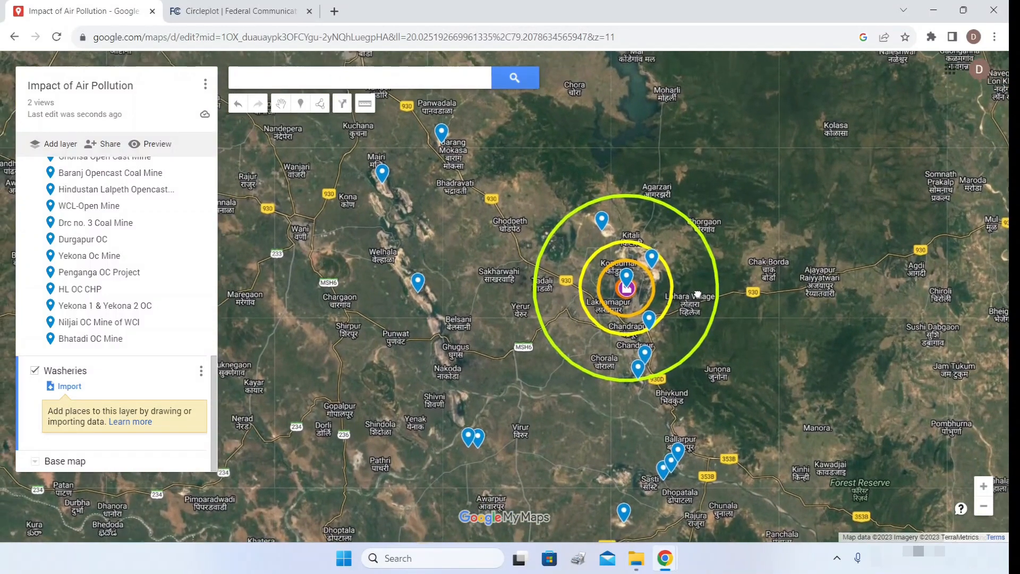
- Search for 'coal washeries' near the current view
{"action": "left_click", "coordinate": [374, 81]}
{"action": "type", "text": "coal washeries"}
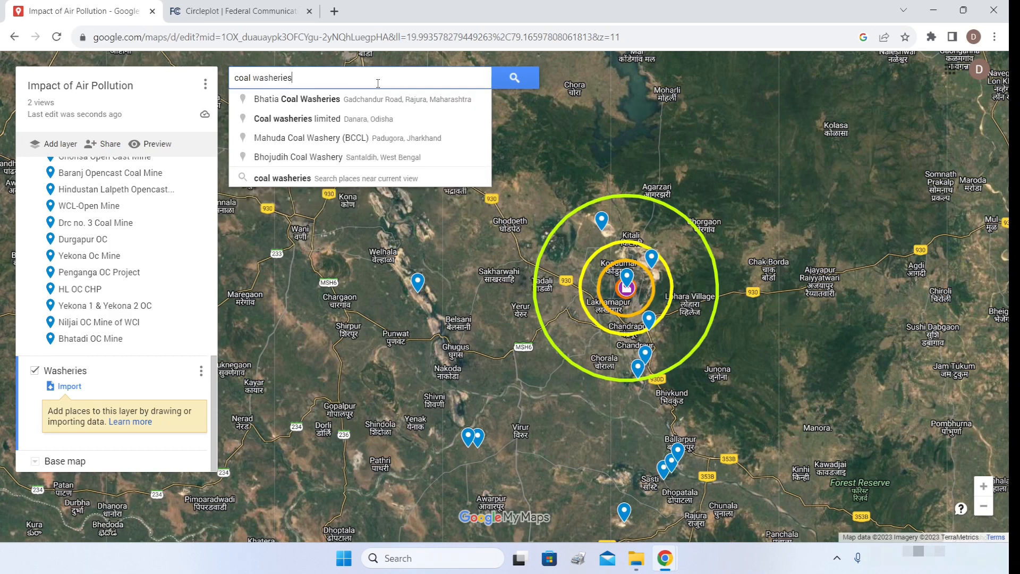
{"action": "left_click", "coordinate": [300, 179]}
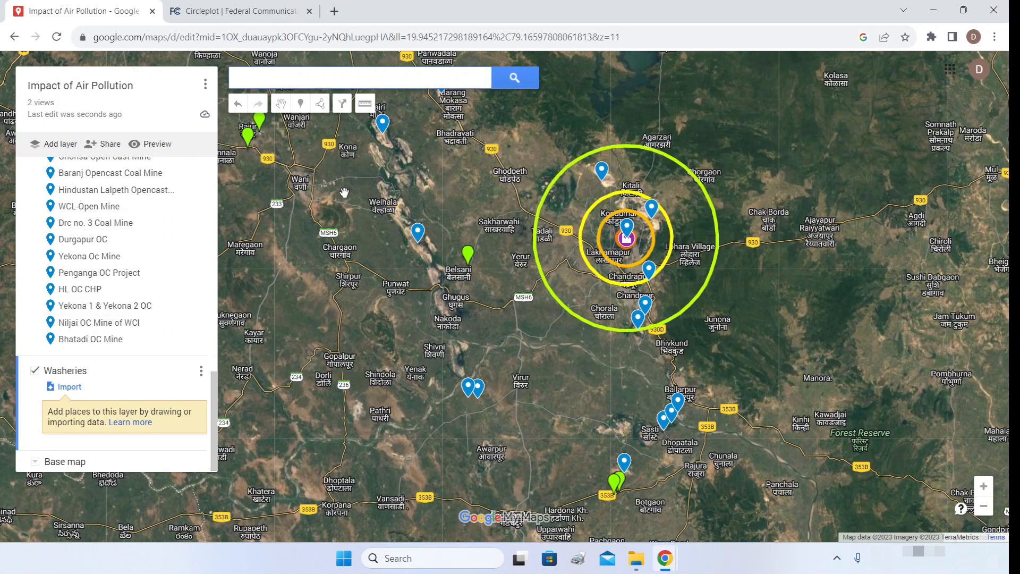
{"action": "left_click", "coordinate": [446, 191]}
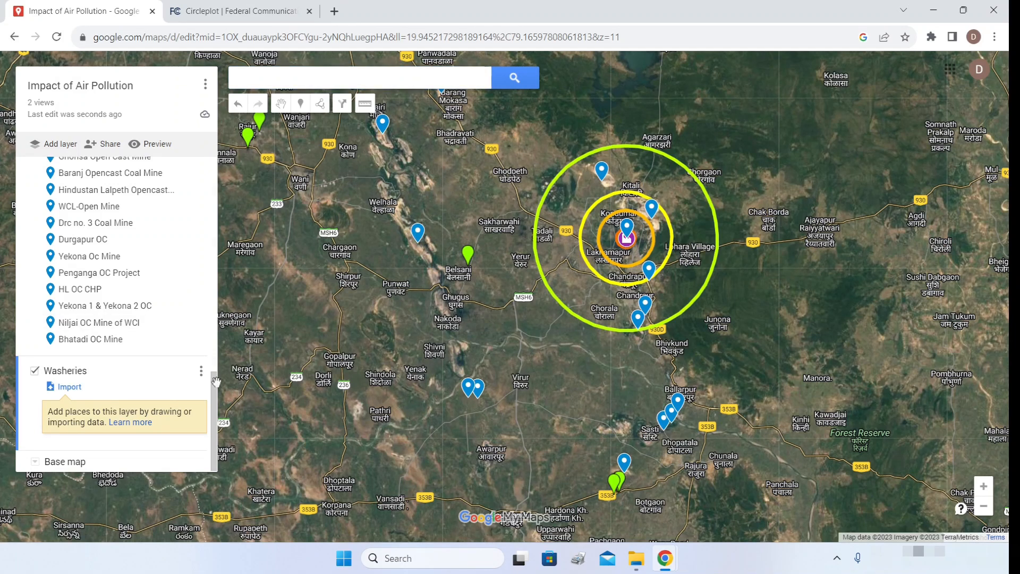
{"action": "left_click_drag", "start_coordinate": [214, 396], "coordinate": [213, 174]}
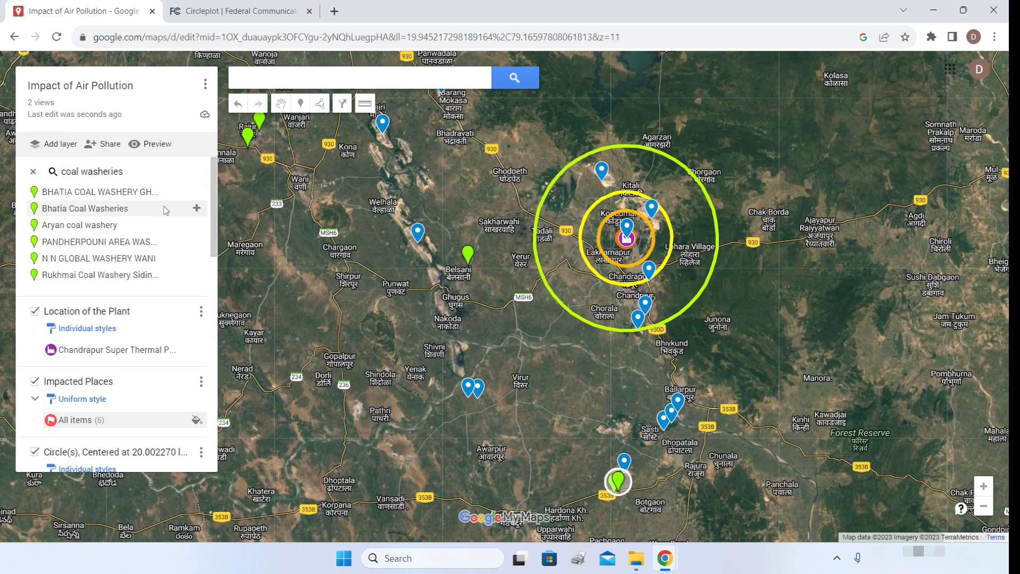
- Add the Bhatia, Aryan, Pandherpouni, N N Global Wani and Rukhmai washeries to the layer
{"action": "left_click", "coordinate": [196, 192]}
{"action": "left_click", "coordinate": [197, 193]}
{"action": "left_click", "coordinate": [196, 192]}
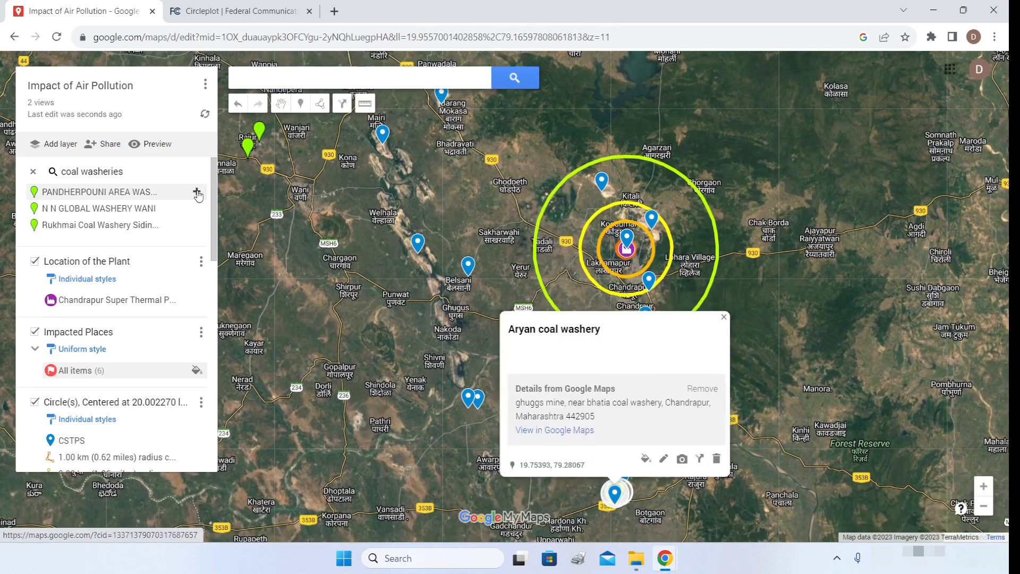
{"action": "left_click", "coordinate": [197, 192]}
{"action": "left_click", "coordinate": [197, 193]}
{"action": "left_click", "coordinate": [196, 192]}
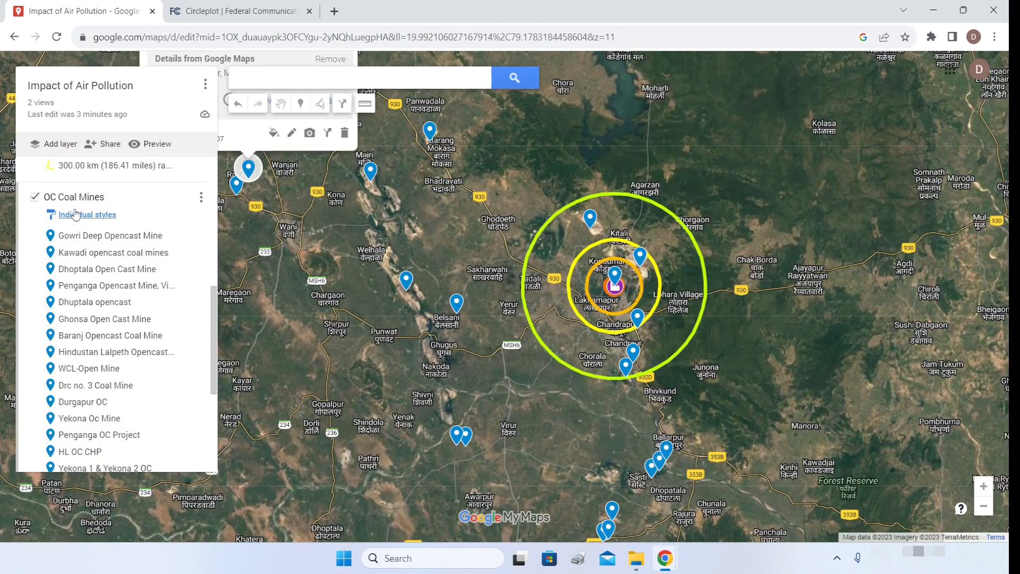
- Switch OC Coal Mines to Uniform style and colour all 17 mine markers black
{"action": "scroll", "coordinate": [103, 246], "scroll_direction": "down", "scroll_amount": 4}
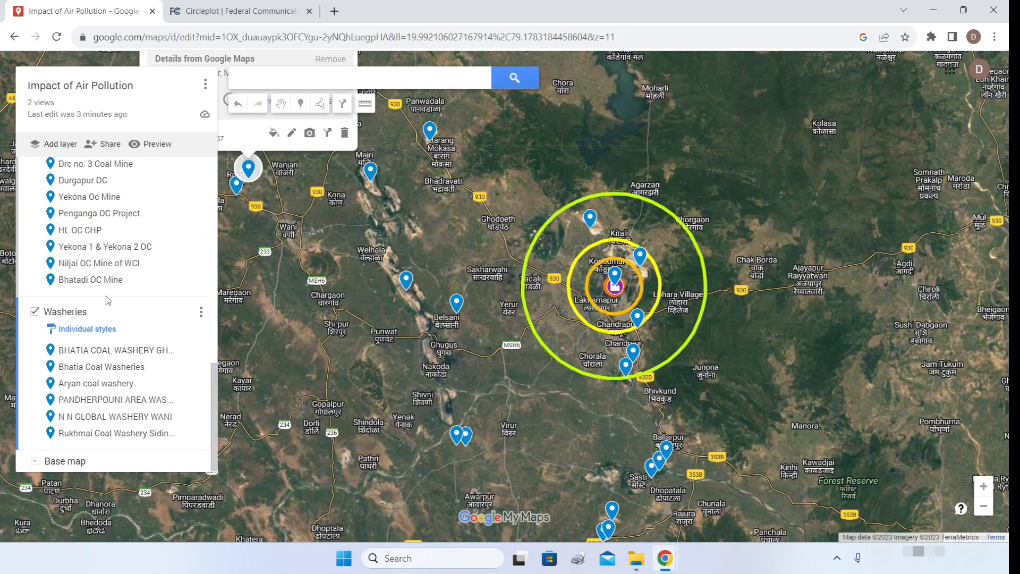
{"action": "scroll", "coordinate": [98, 250], "scroll_direction": "up", "scroll_amount": 4}
{"action": "left_click", "coordinate": [93, 215]}
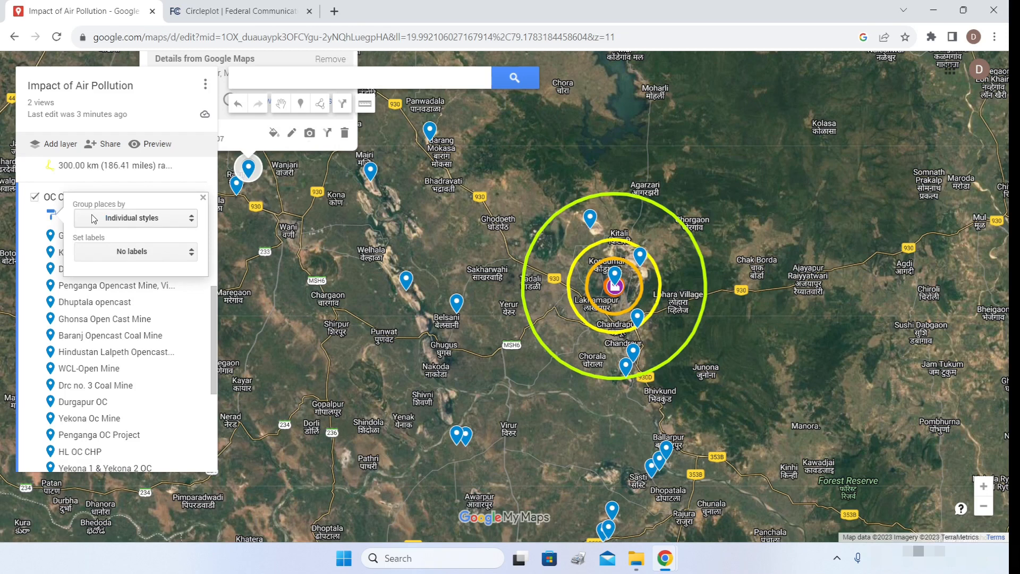
{"action": "left_click", "coordinate": [119, 221]}
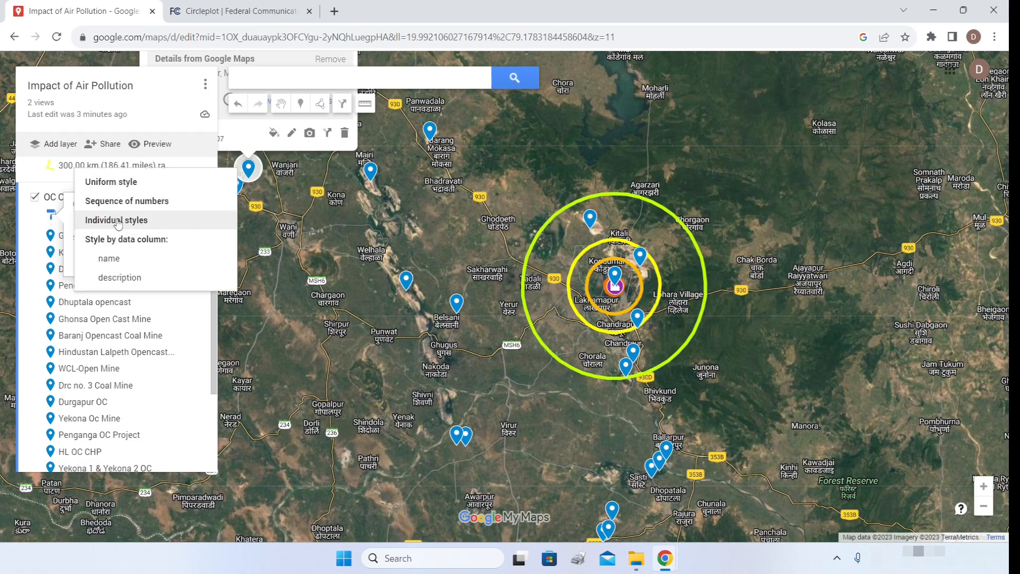
{"action": "left_click", "coordinate": [112, 182]}
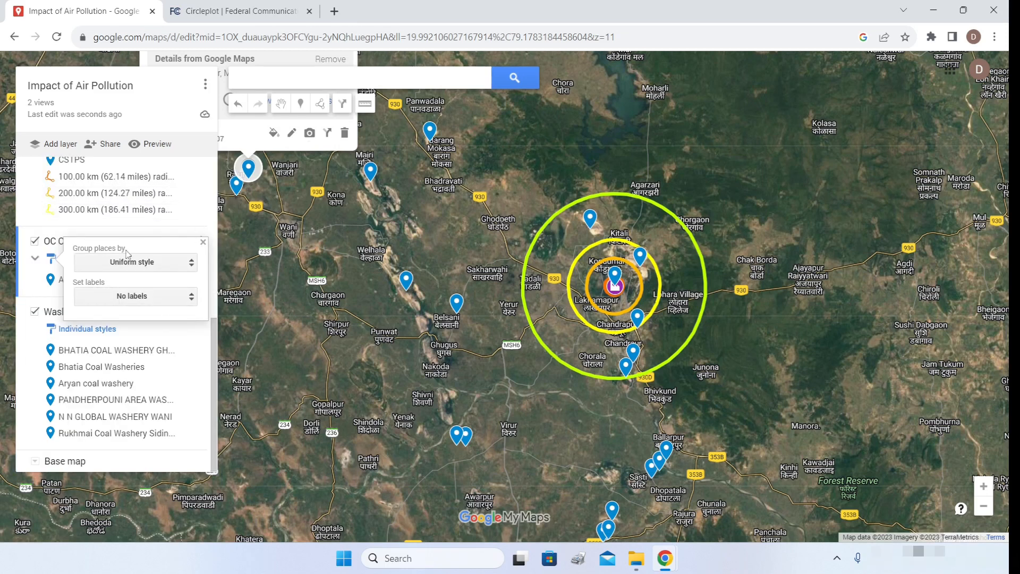
{"action": "left_click", "coordinate": [27, 225]}
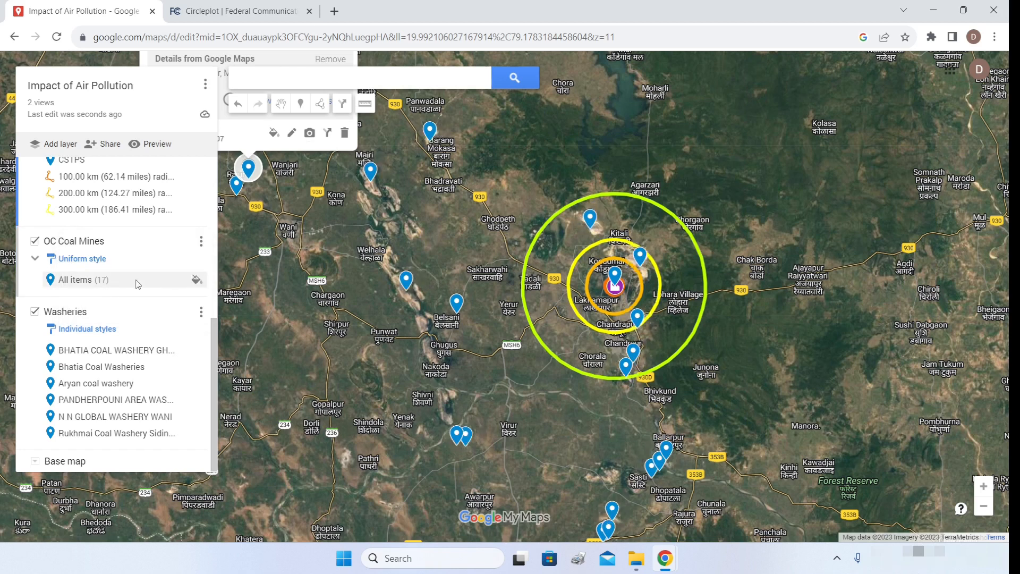
{"action": "left_click", "coordinate": [194, 280]}
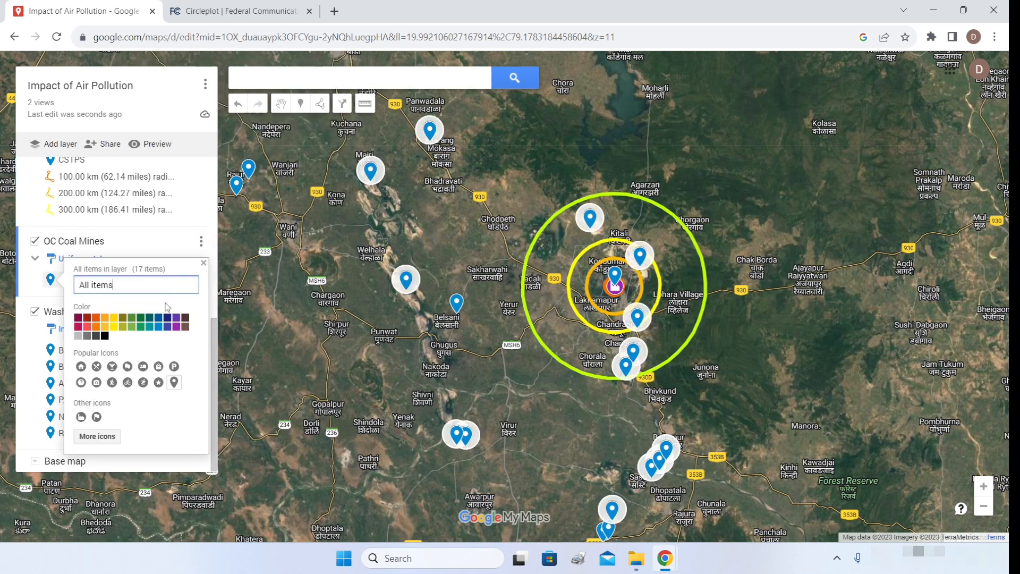
{"action": "left_click", "coordinate": [104, 339]}
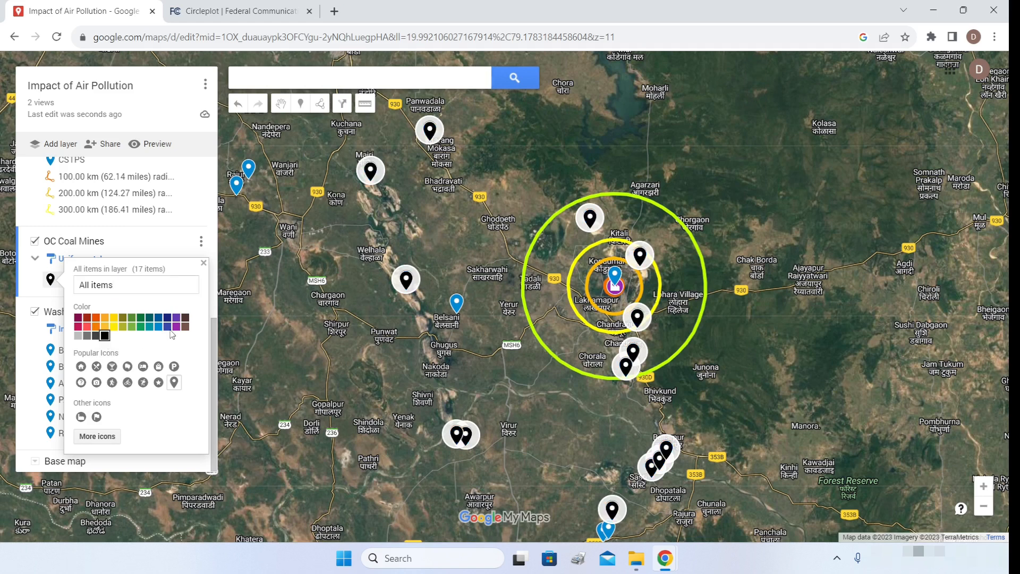
{"action": "left_click", "coordinate": [203, 264]}
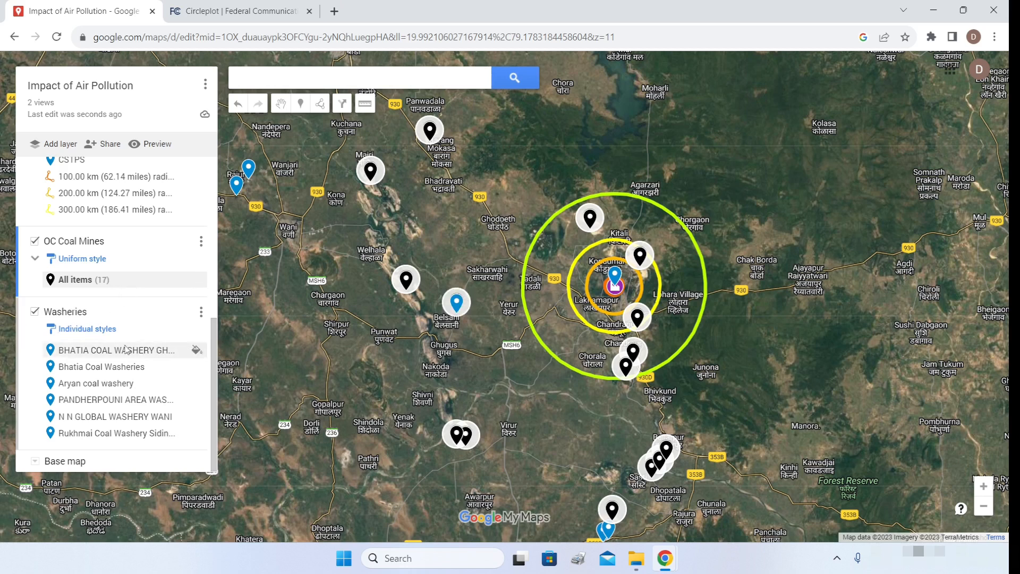
- Group the Washeries layer places by Uniform style
{"action": "left_click", "coordinate": [90, 333]}
{"action": "left_click", "coordinate": [121, 340]}
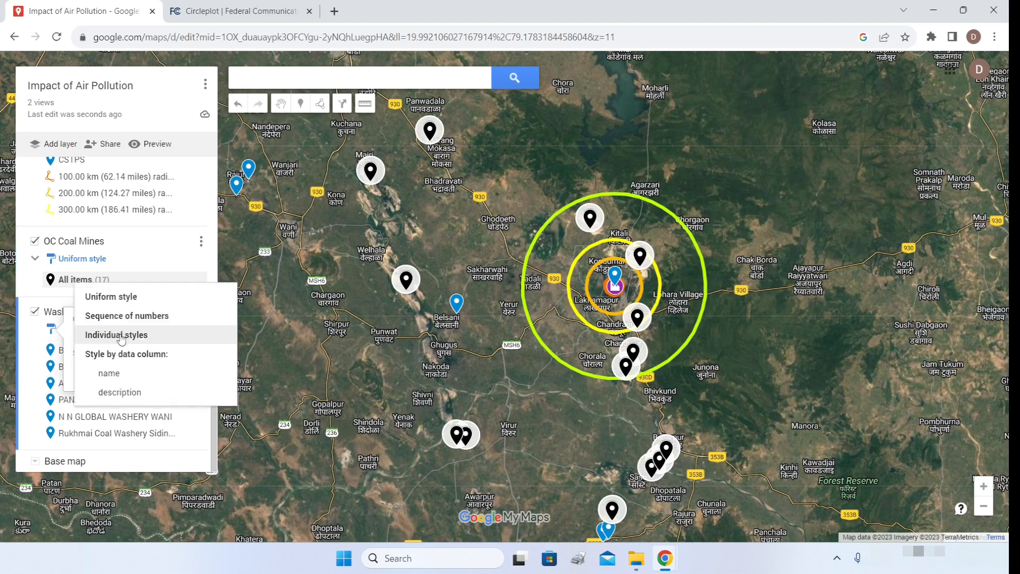
{"action": "left_click", "coordinate": [112, 302]}
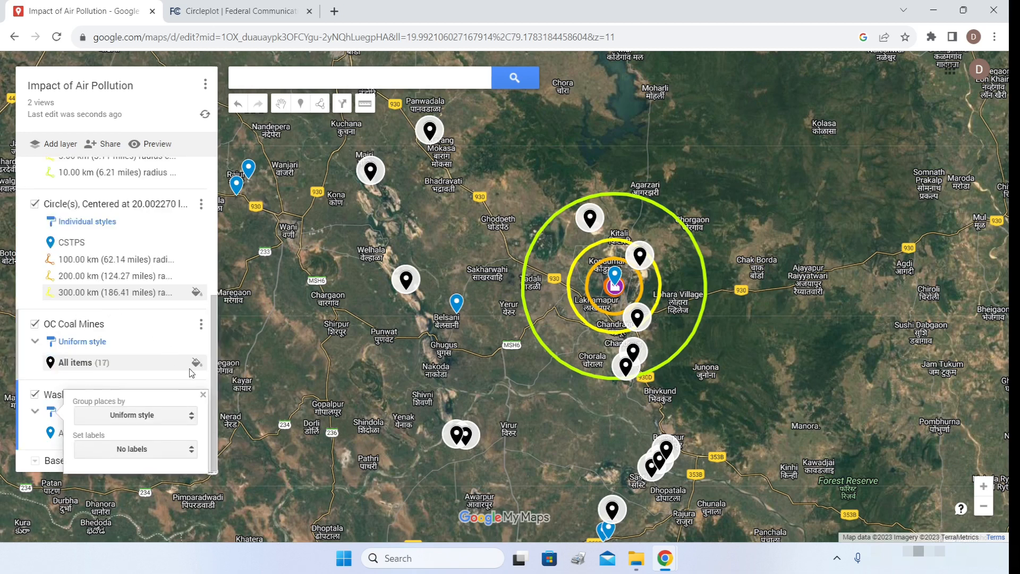
{"action": "left_click", "coordinate": [174, 321]}
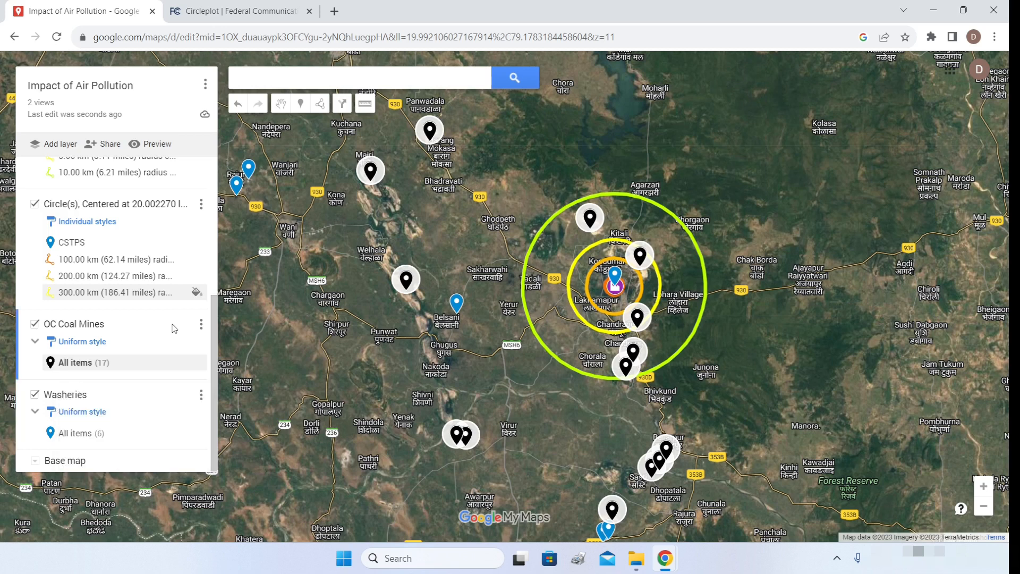
{"action": "left_click", "coordinate": [128, 438]}
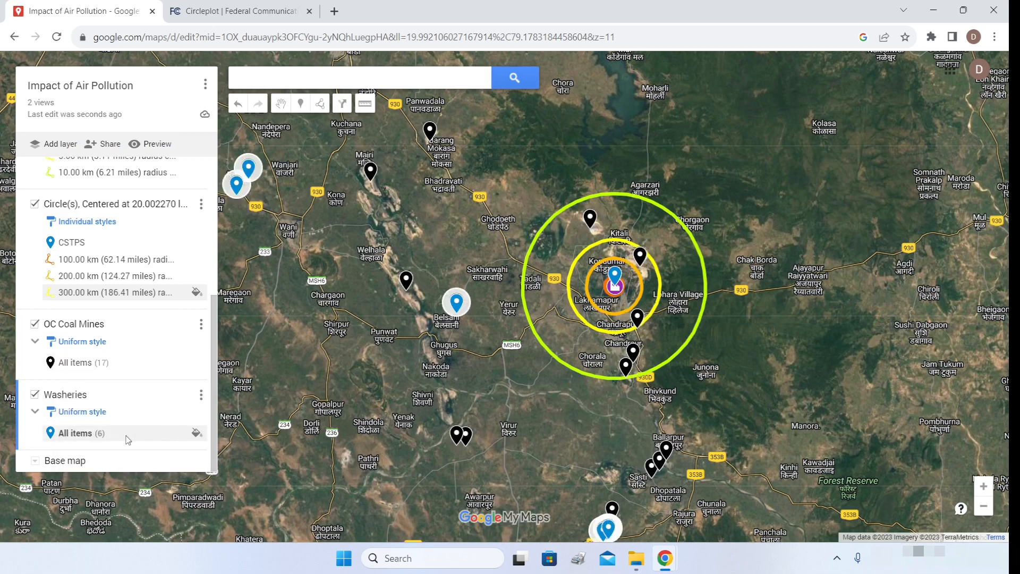
- Give all six washeries a circle icon coloured orange
{"action": "left_click", "coordinate": [196, 433]}
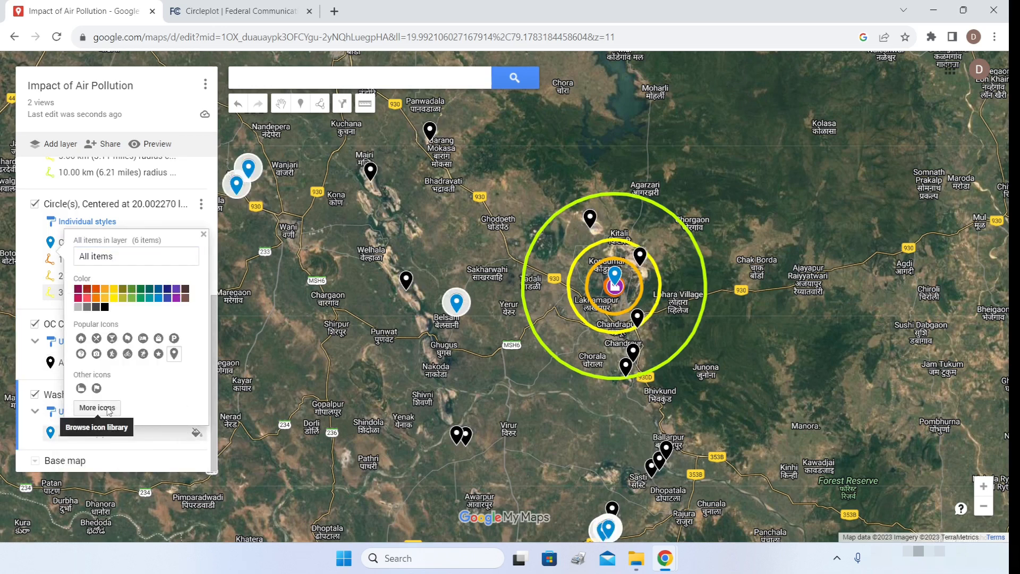
{"action": "left_click", "coordinate": [97, 408]}
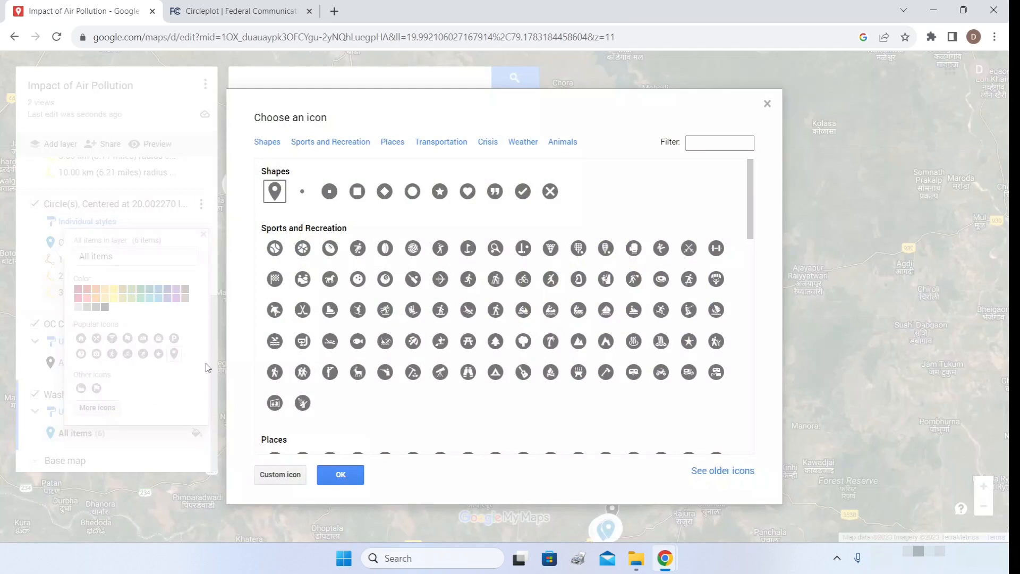
{"action": "left_click", "coordinate": [413, 196]}
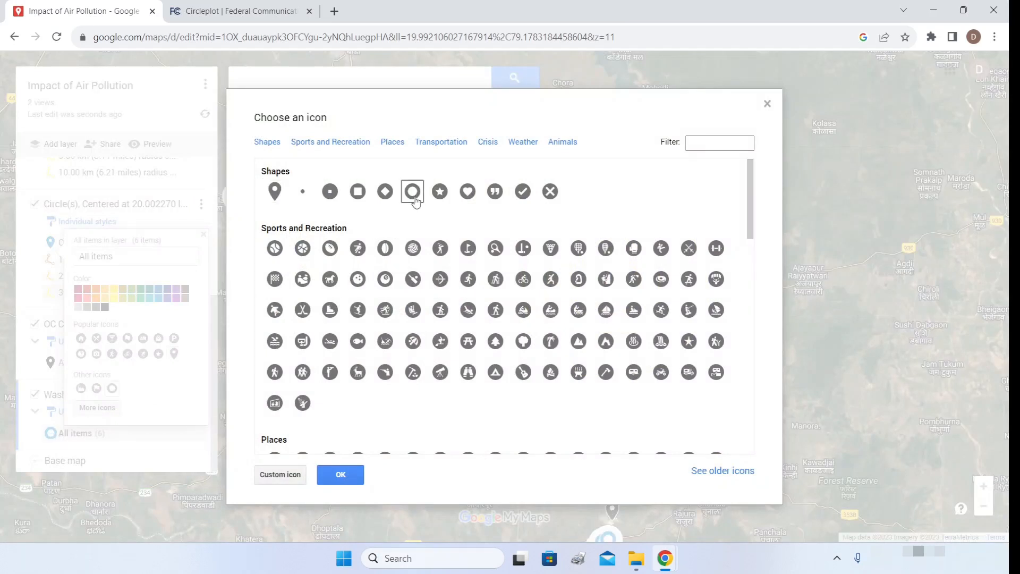
{"action": "left_click", "coordinate": [340, 474]}
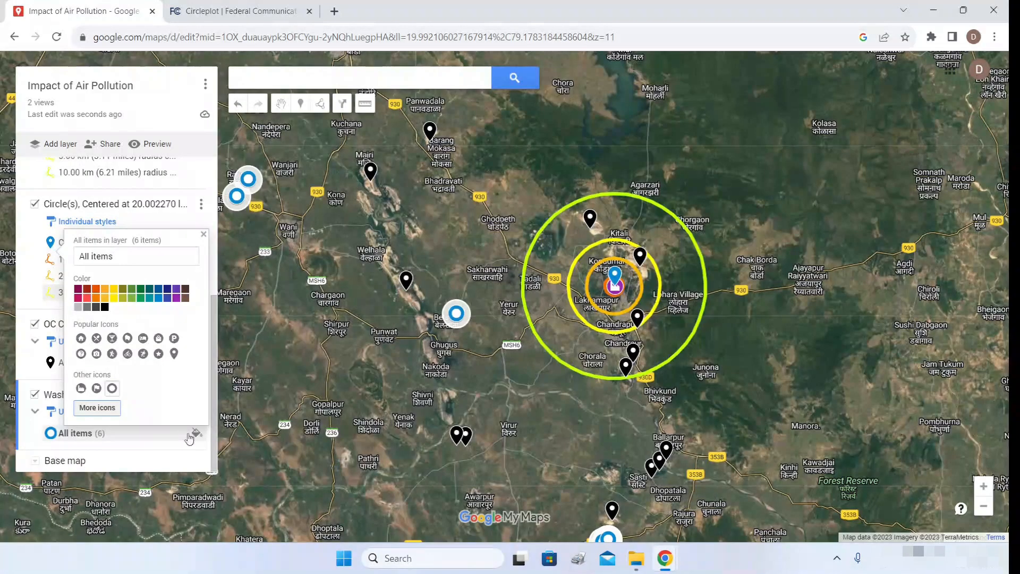
{"action": "left_click", "coordinate": [104, 299]}
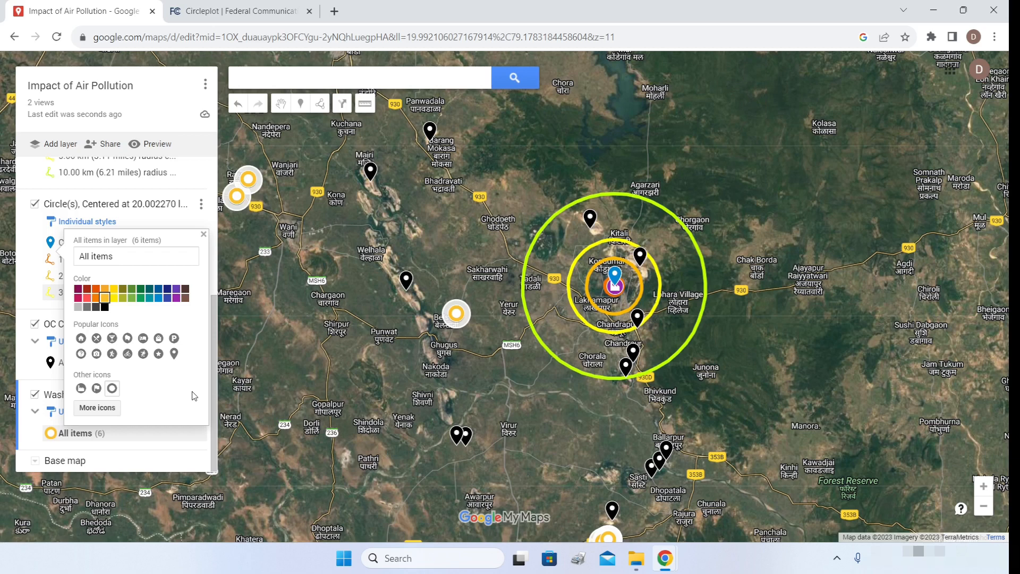
{"action": "left_click", "coordinate": [187, 463]}
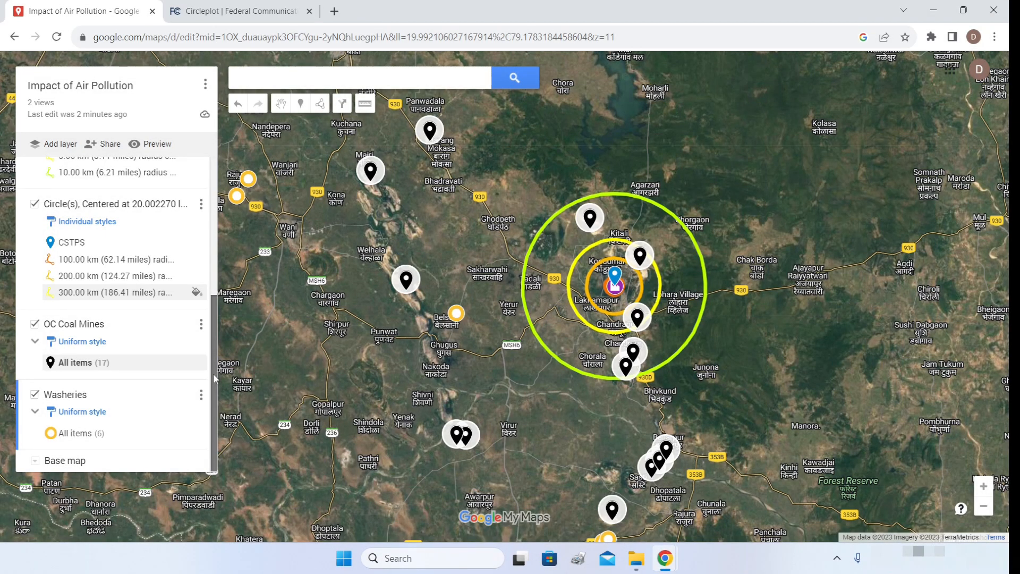
- Add a layer named 'Impacts Layer', then enter 'durgapur' in the place search
{"action": "left_click", "coordinate": [55, 145]}
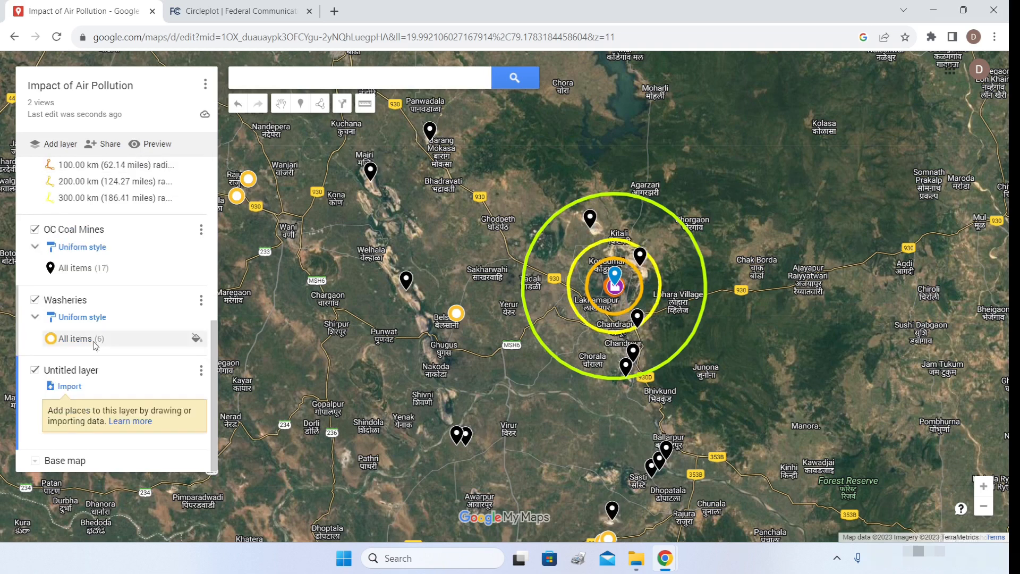
{"action": "left_click", "coordinate": [94, 372]}
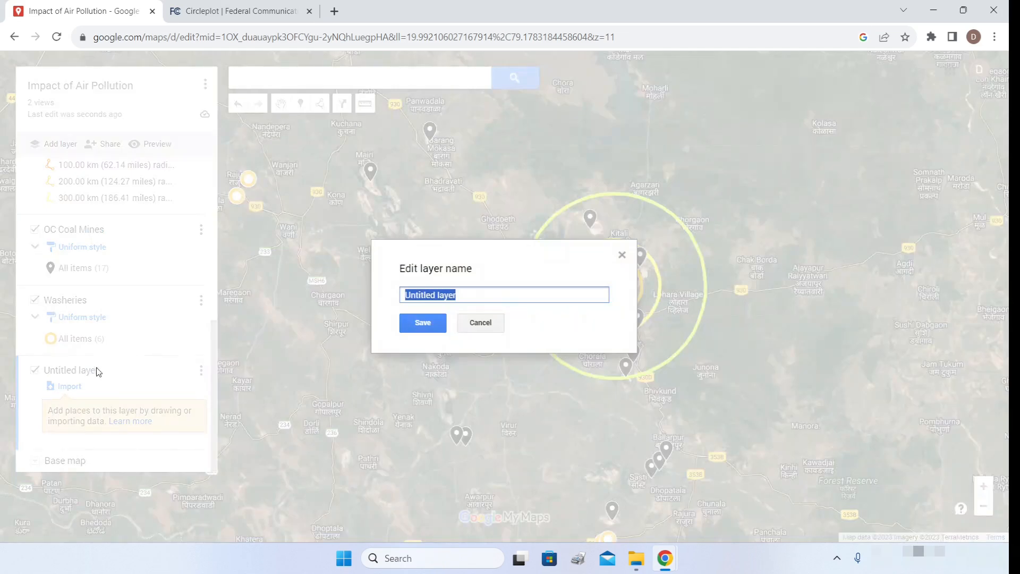
{"action": "type", "text": "Im"}
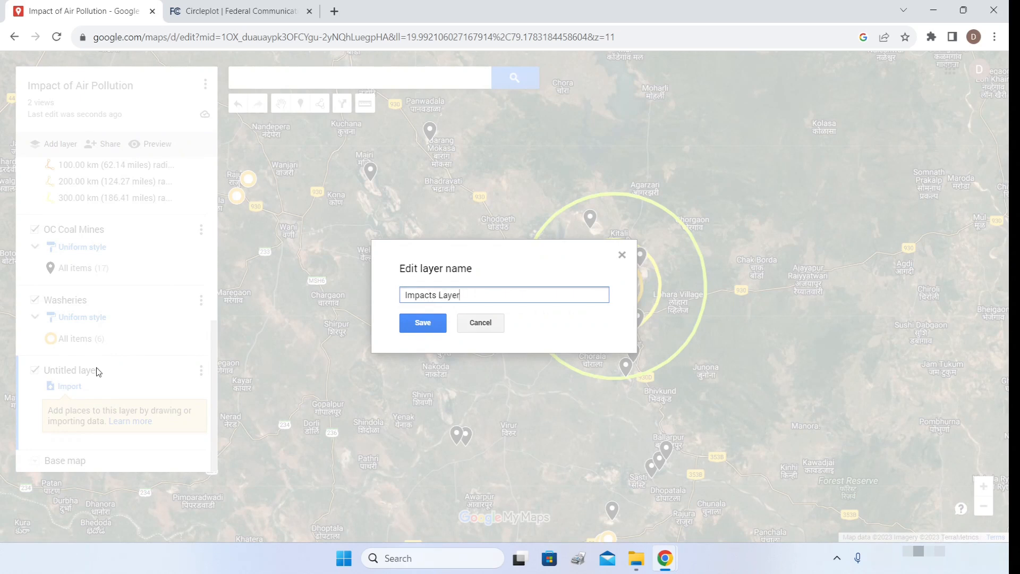
{"action": "type", "text": "pacts Layer"}
{"action": "key", "text": "Return"}
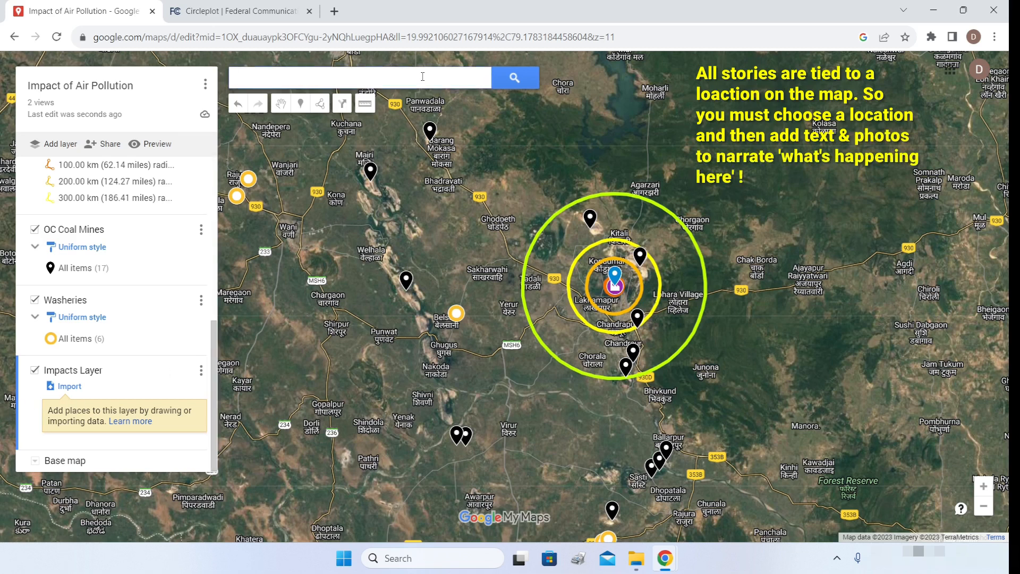
{"action": "type", "text": "durgapur"}
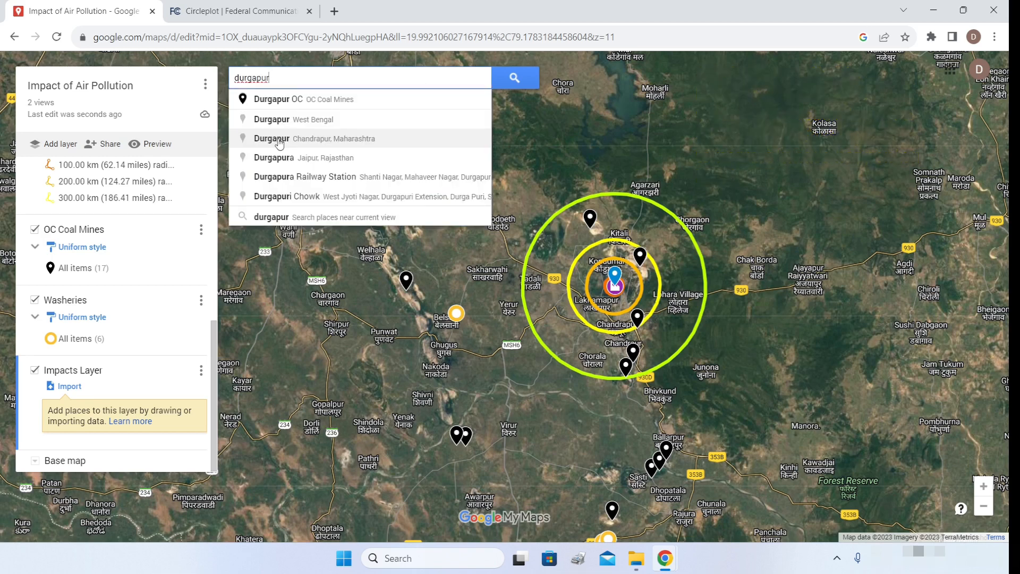
- Go to Durgapur, Chandrapur and drop a marker just north of the power station
{"action": "left_click", "coordinate": [279, 140]}
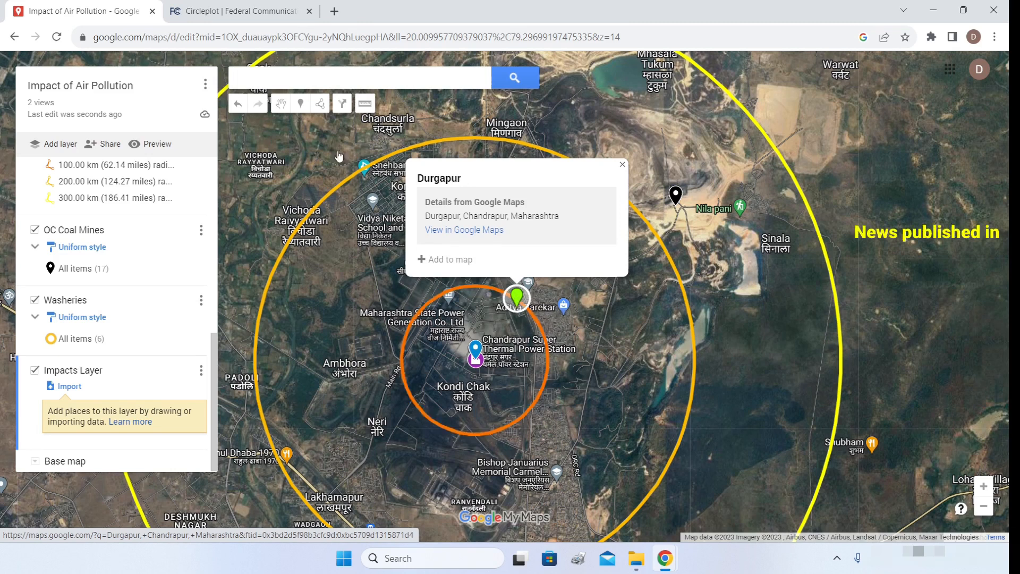
{"action": "left_click", "coordinate": [301, 106]}
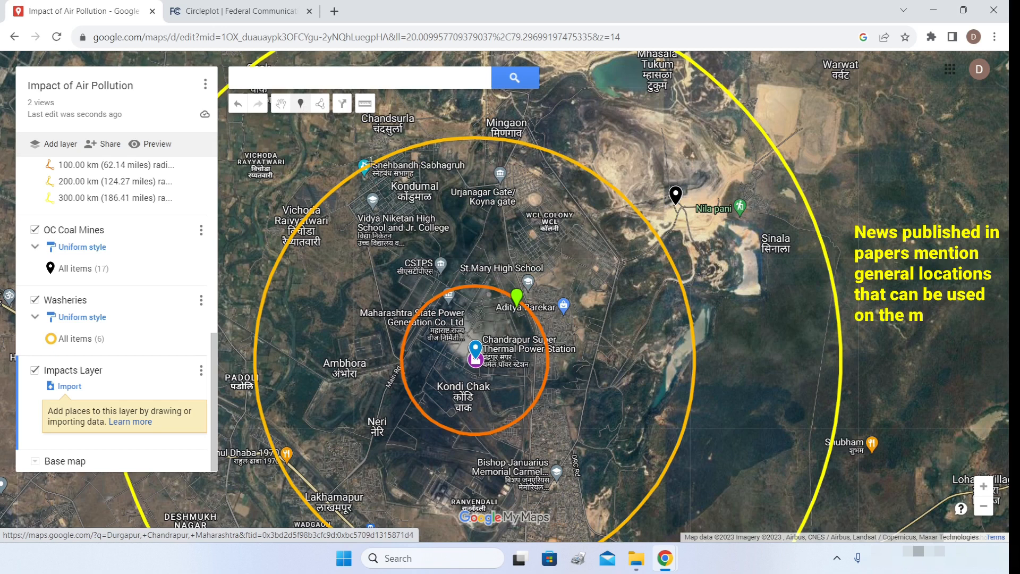
{"action": "left_click", "coordinate": [516, 292]}
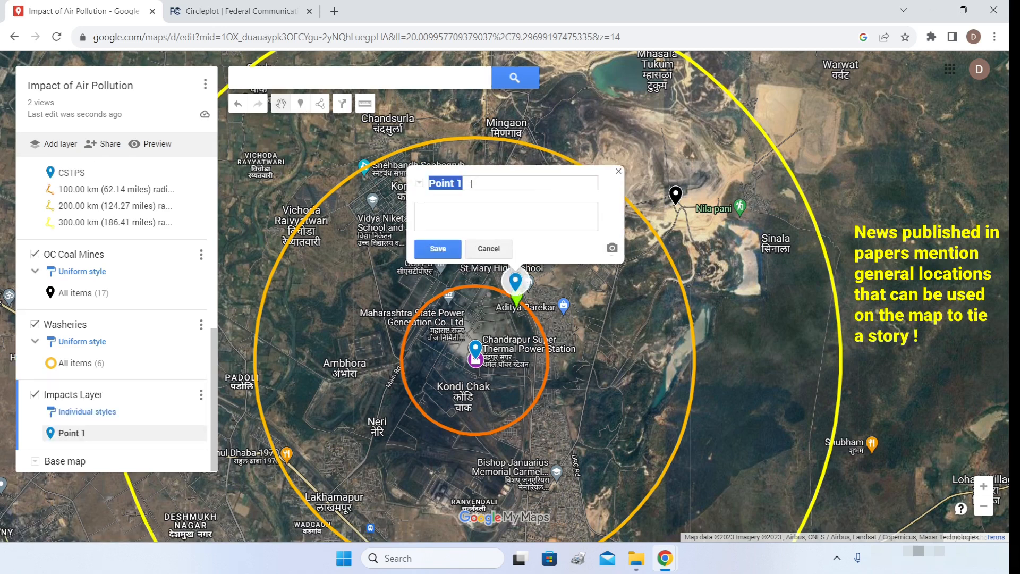
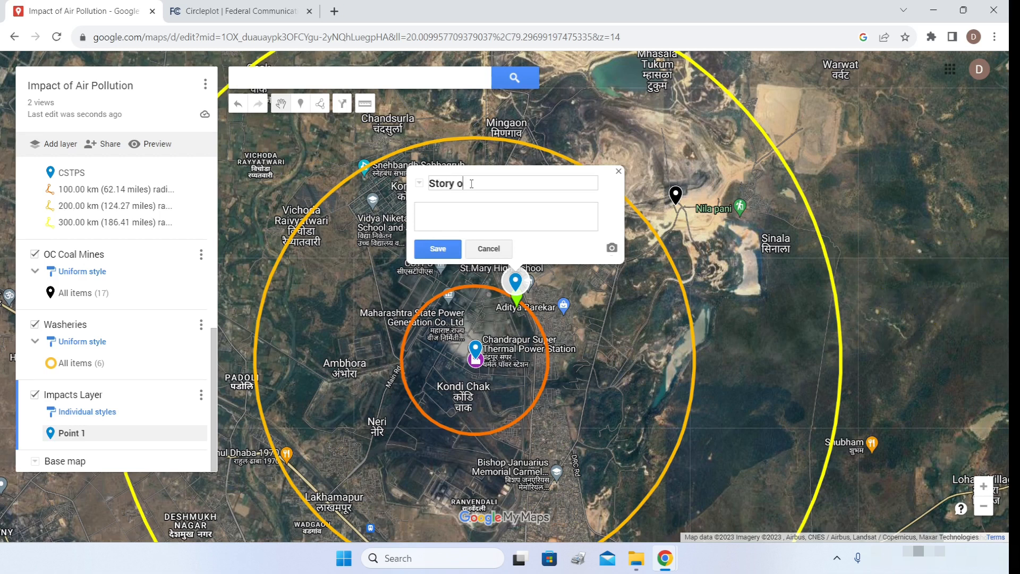
- Title the marker 'Story of Gokul Bai', paste the news story as its description, and save it
{"action": "key", "text": "ctrl+v"}
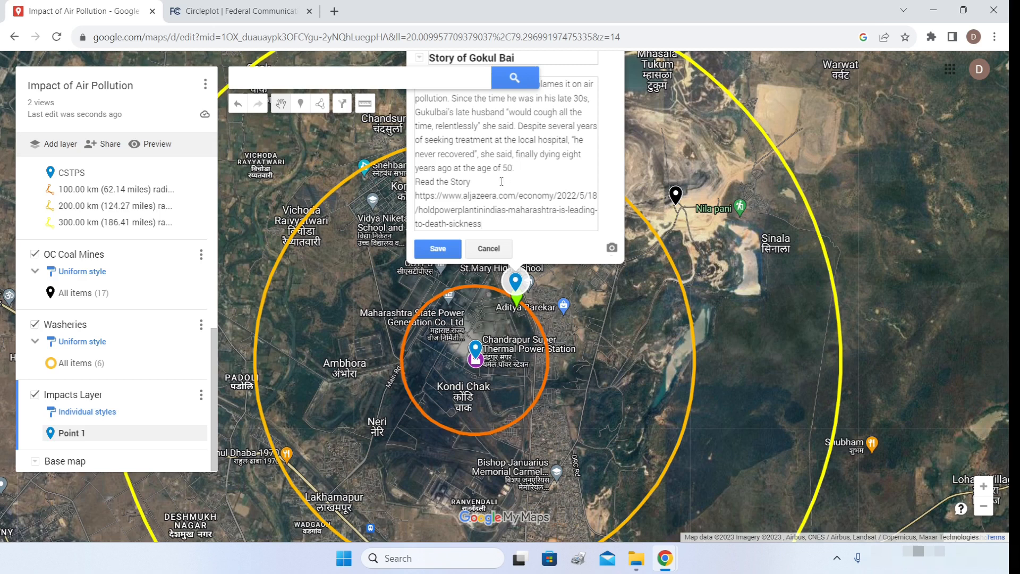
{"action": "left_click", "coordinate": [443, 251]}
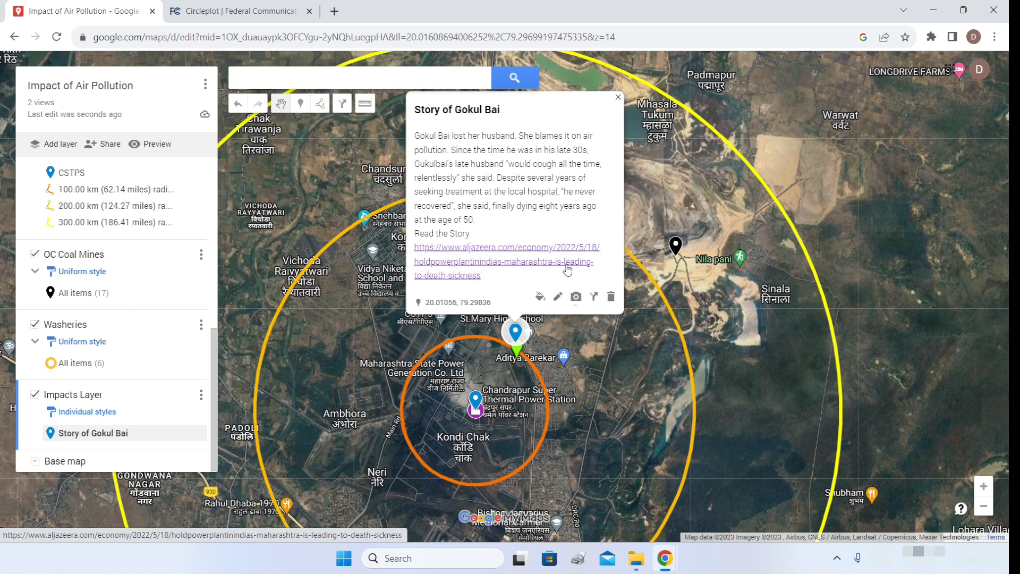
{"action": "left_click", "coordinate": [576, 297]}
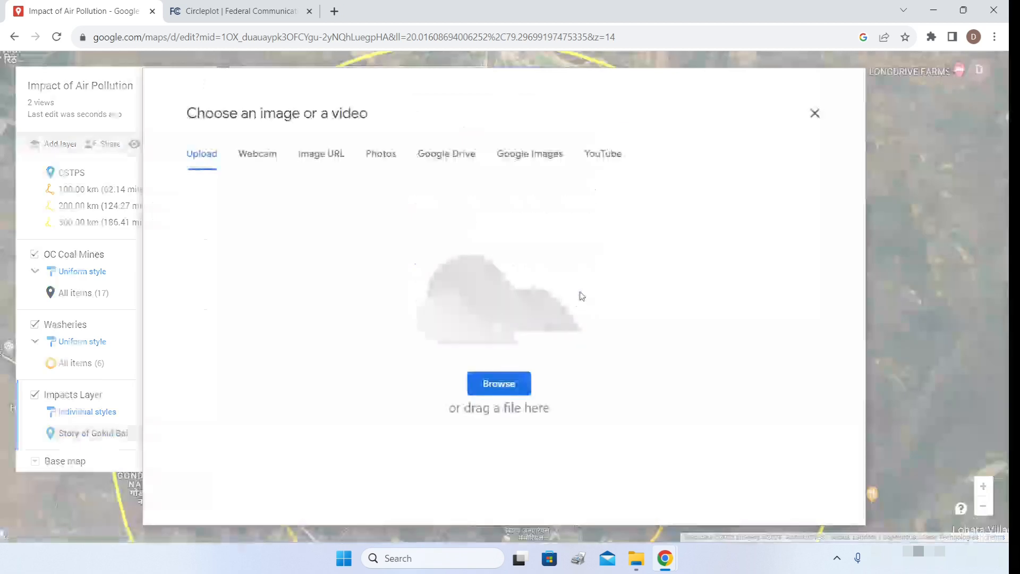
- Insert the photo of the woman in a blue scarf into the story marker
{"action": "left_click", "coordinate": [386, 158]}
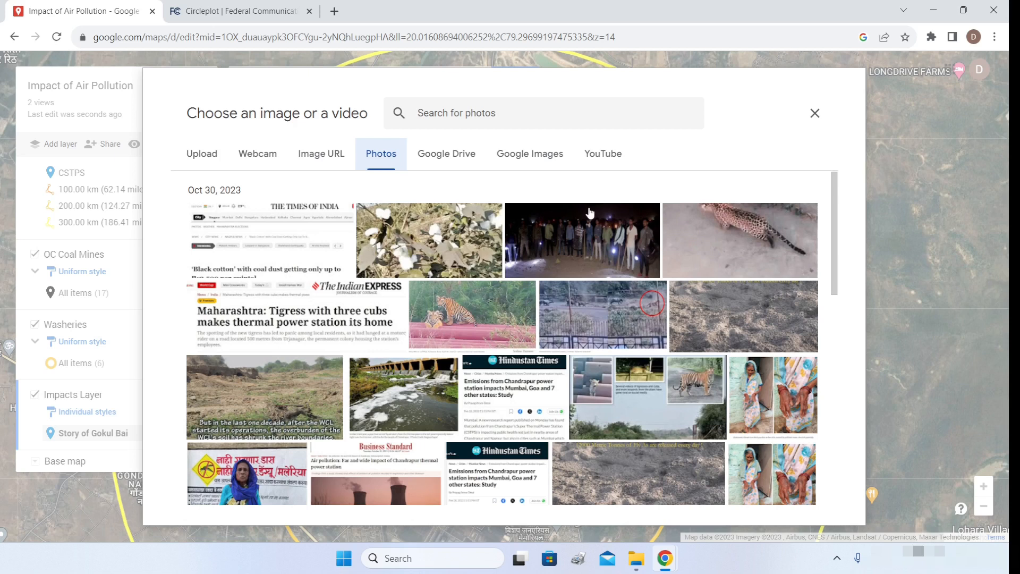
{"action": "scroll", "coordinate": [372, 461], "scroll_direction": "down", "scroll_amount": 4}
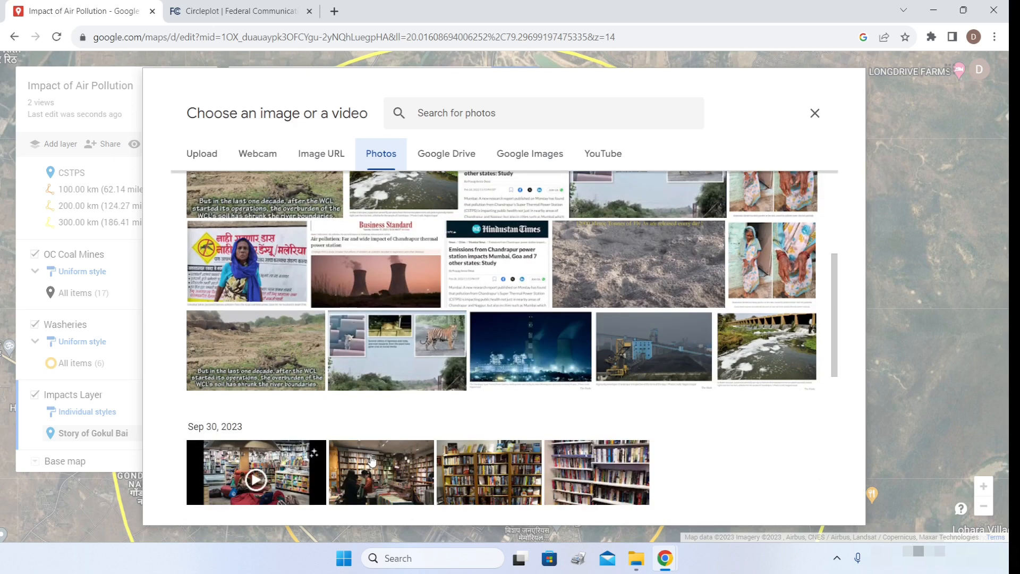
{"action": "left_click", "coordinate": [276, 276]}
{"action": "left_click", "coordinate": [799, 485]}
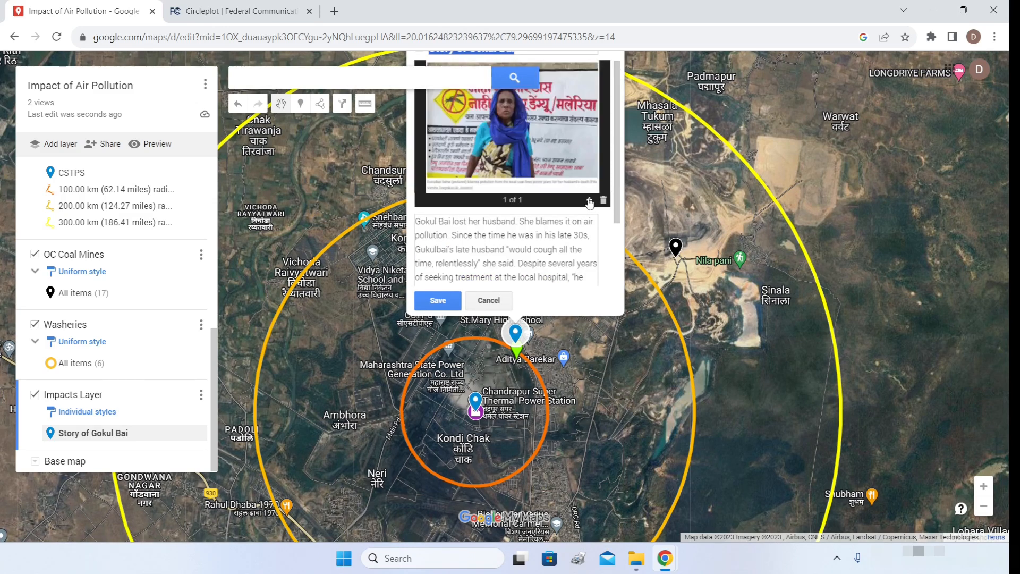
- Add the Business Standard cooling-towers image as a second photo and save the marker
{"action": "left_click", "coordinate": [588, 200]}
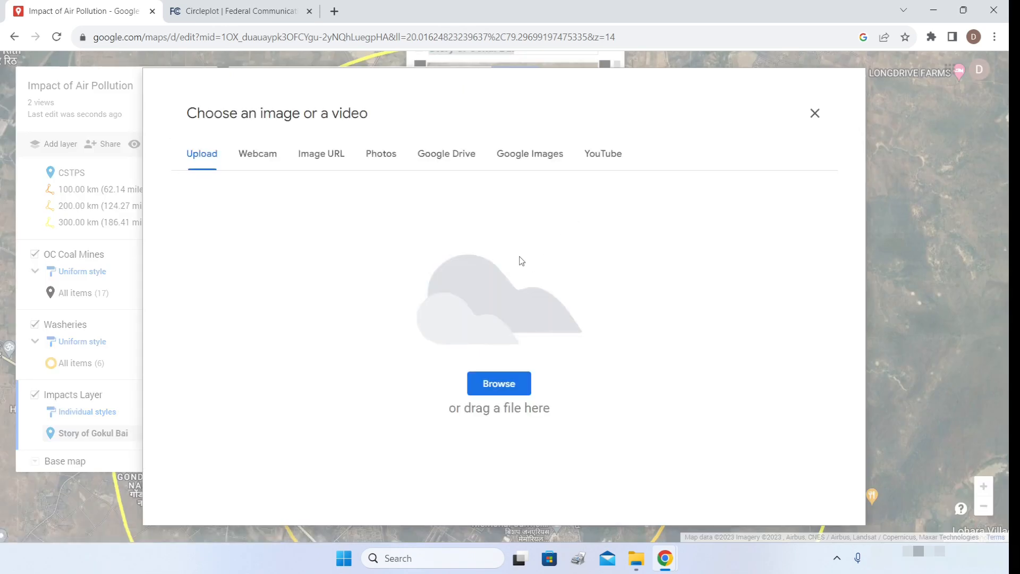
{"action": "left_click", "coordinate": [388, 157]}
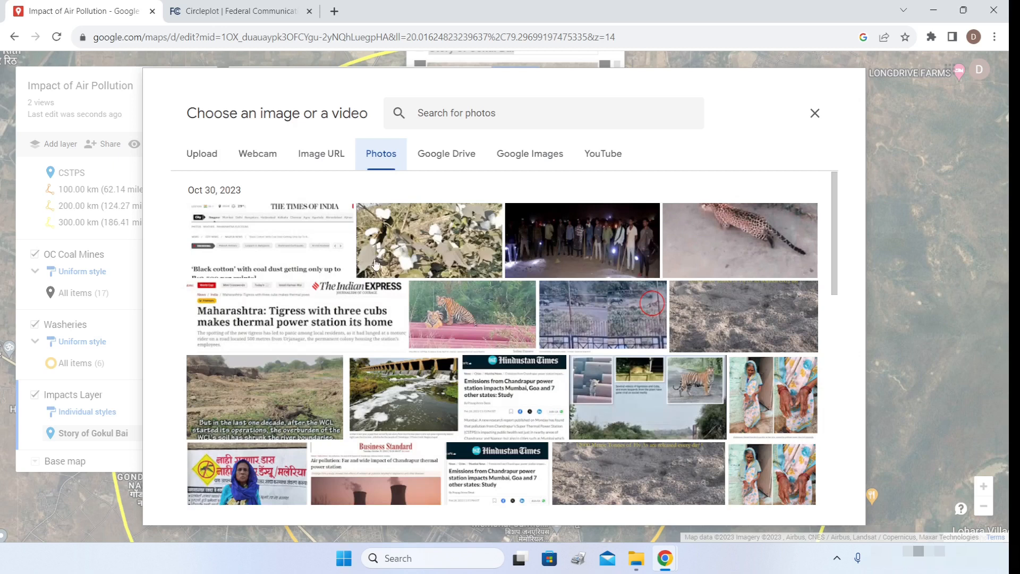
{"action": "scroll", "coordinate": [325, 372], "scroll_direction": "down", "scroll_amount": 4}
{"action": "left_click", "coordinate": [385, 278]}
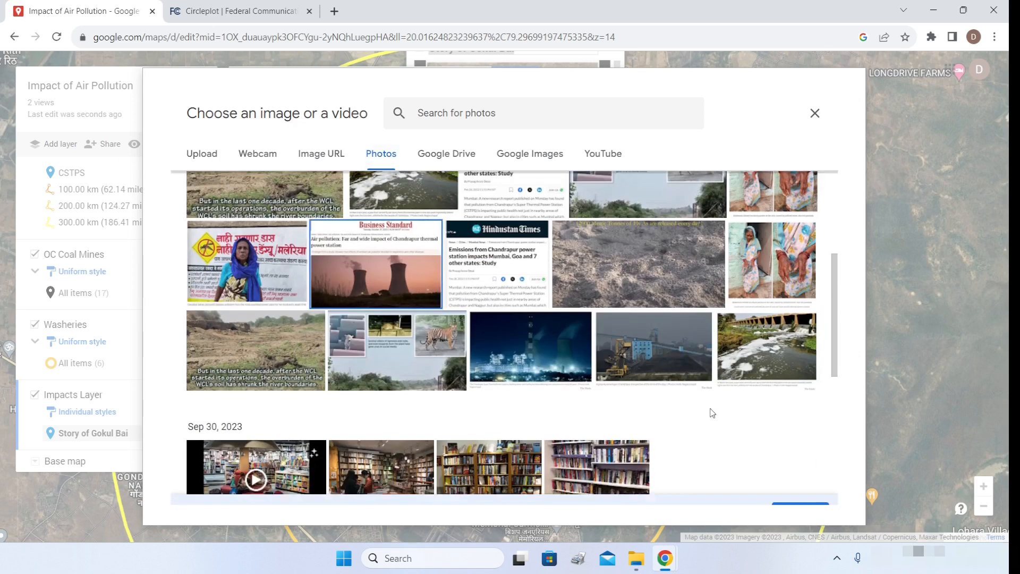
{"action": "left_click", "coordinate": [799, 485]}
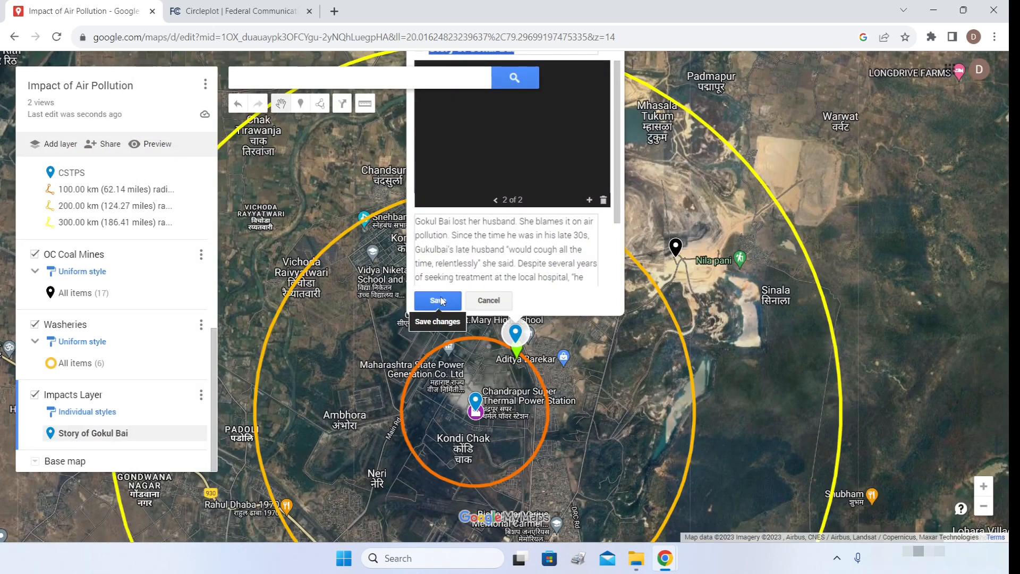
{"action": "left_click", "coordinate": [439, 300]}
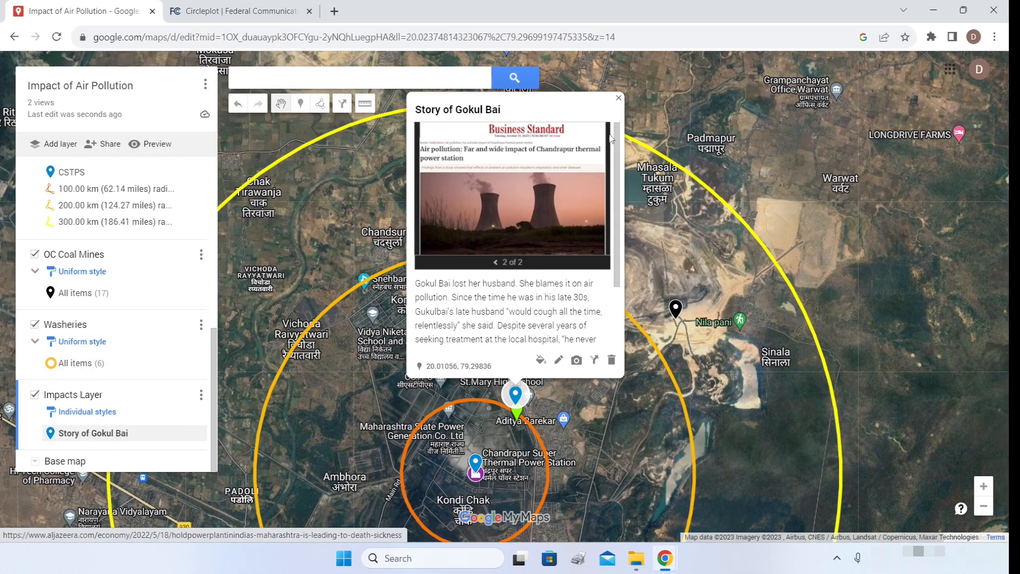
{"action": "left_click", "coordinate": [618, 97]}
{"action": "left_click", "coordinate": [152, 147]}
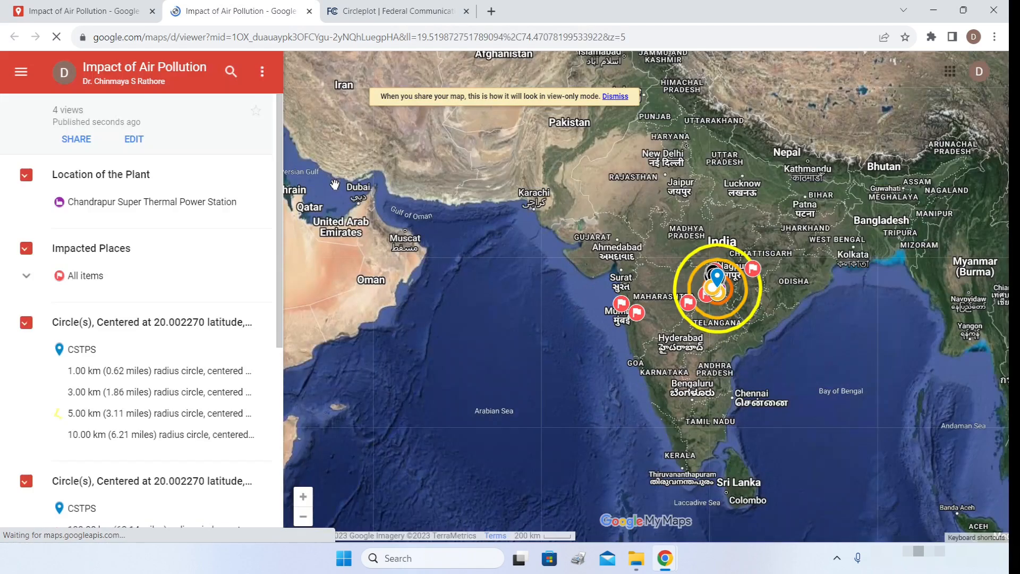
{"action": "scroll", "coordinate": [205, 253], "scroll_direction": "down", "scroll_amount": 6}
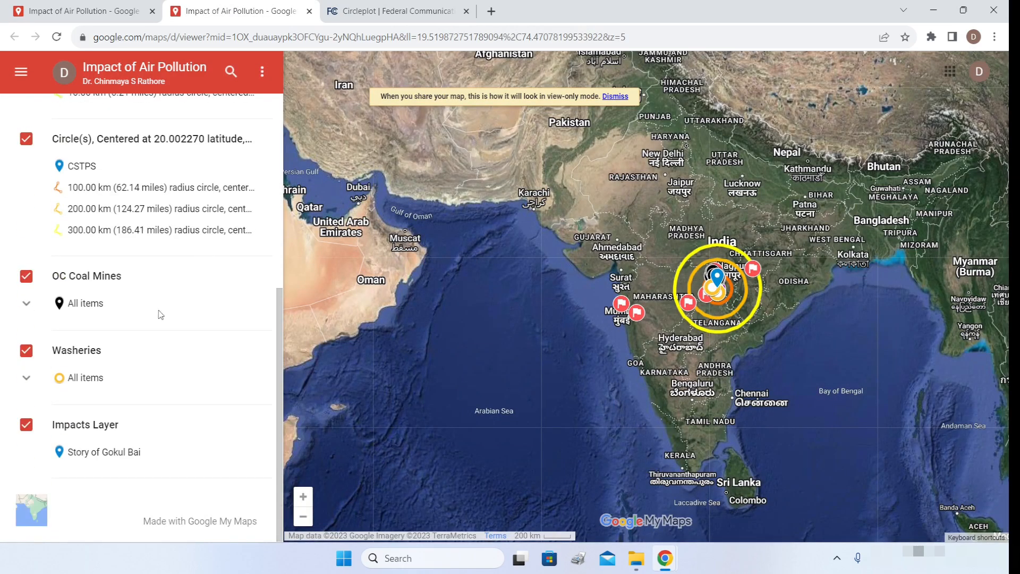
{"action": "left_click", "coordinate": [111, 455]}
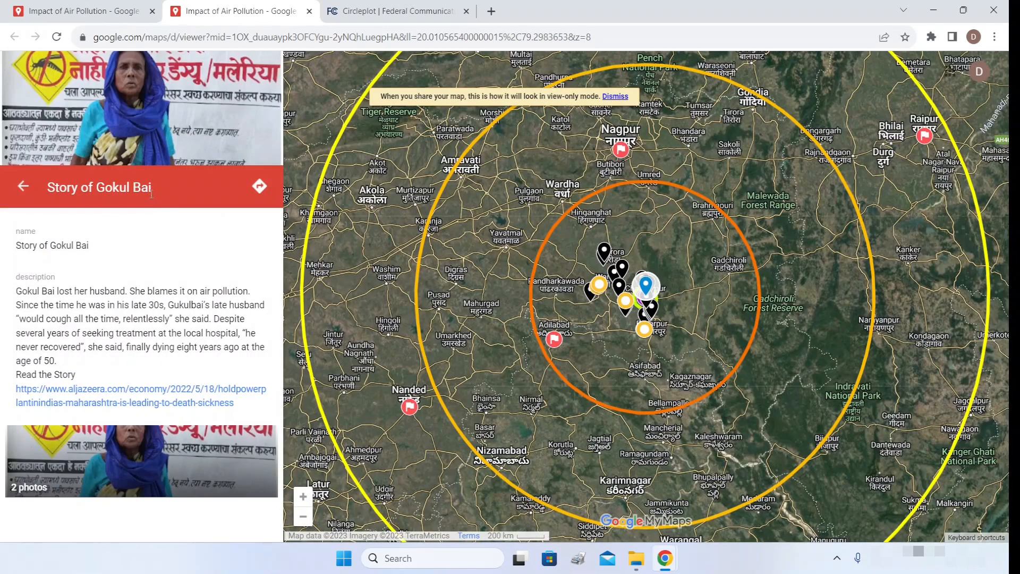
{"action": "left_click", "coordinate": [127, 462]}
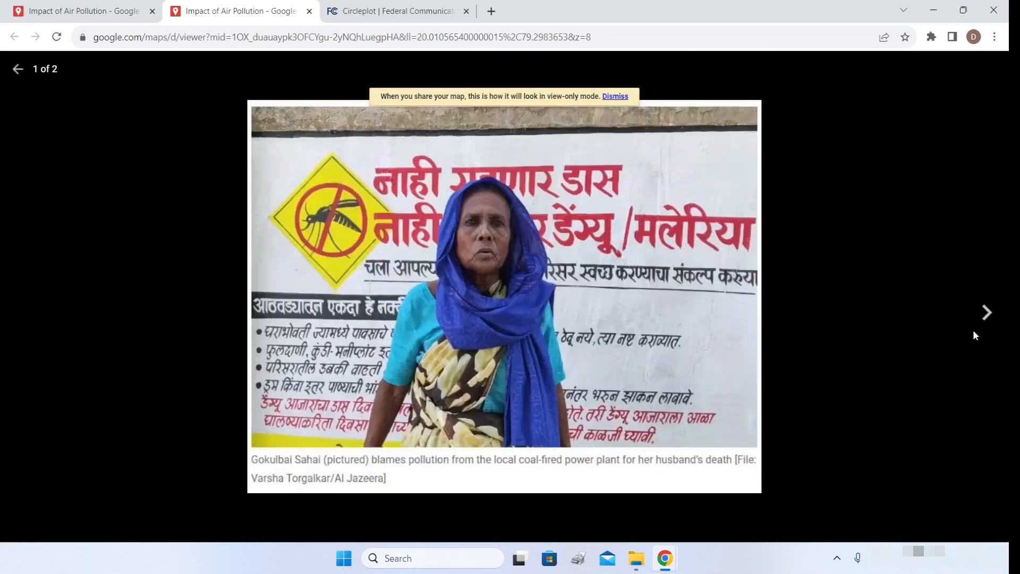
{"action": "left_click", "coordinate": [987, 314]}
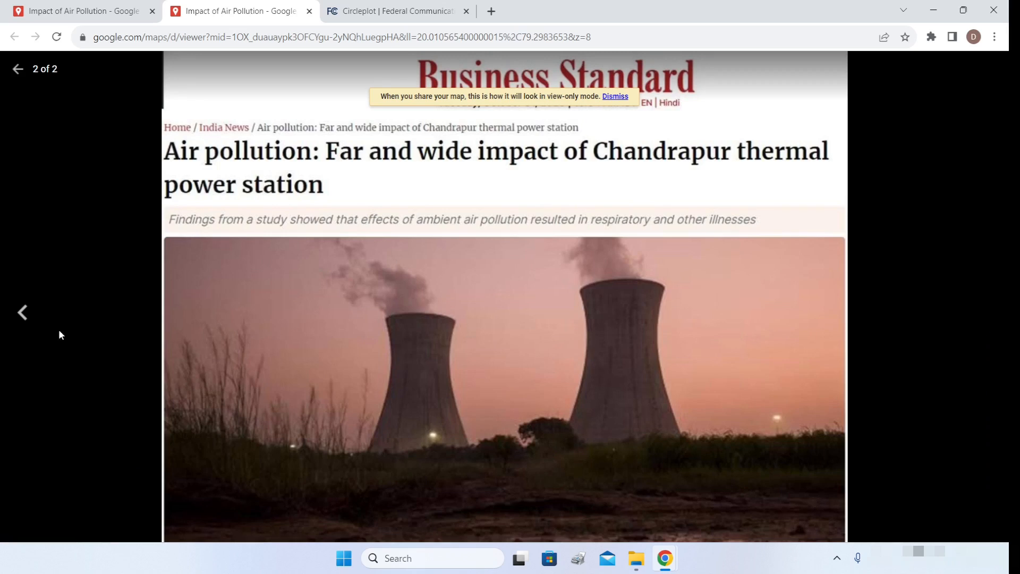
{"action": "left_click", "coordinate": [23, 312]}
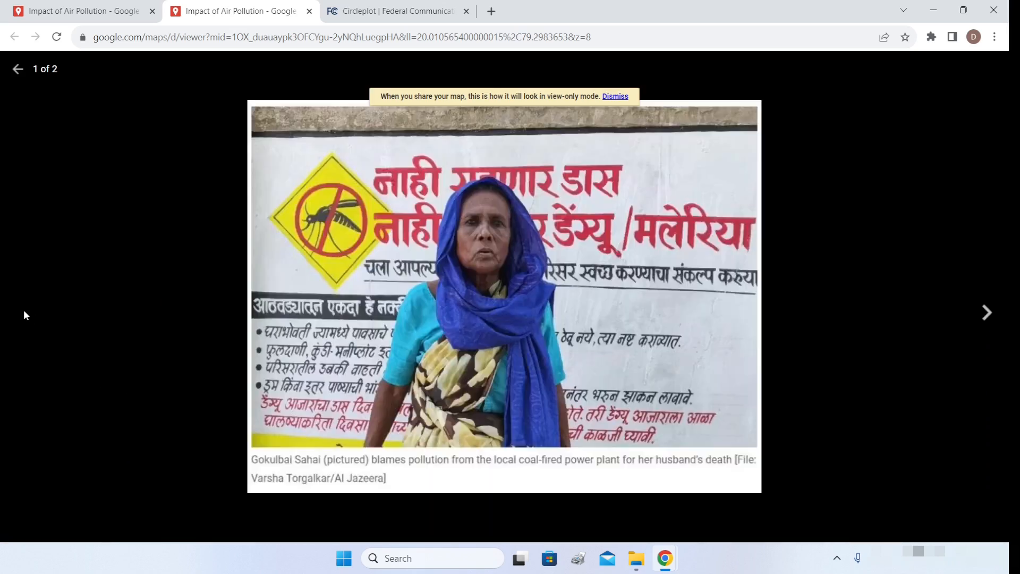
{"action": "left_click", "coordinate": [17, 69]}
{"action": "left_click", "coordinate": [309, 11]}
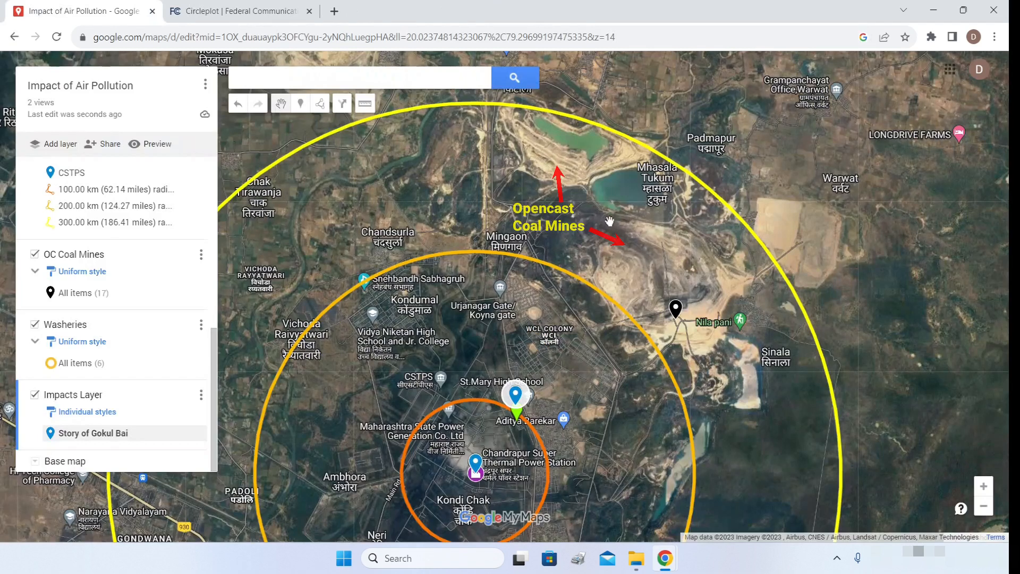
{"action": "scroll", "coordinate": [775, 130], "scroll_direction": "down", "scroll_amount": 1}
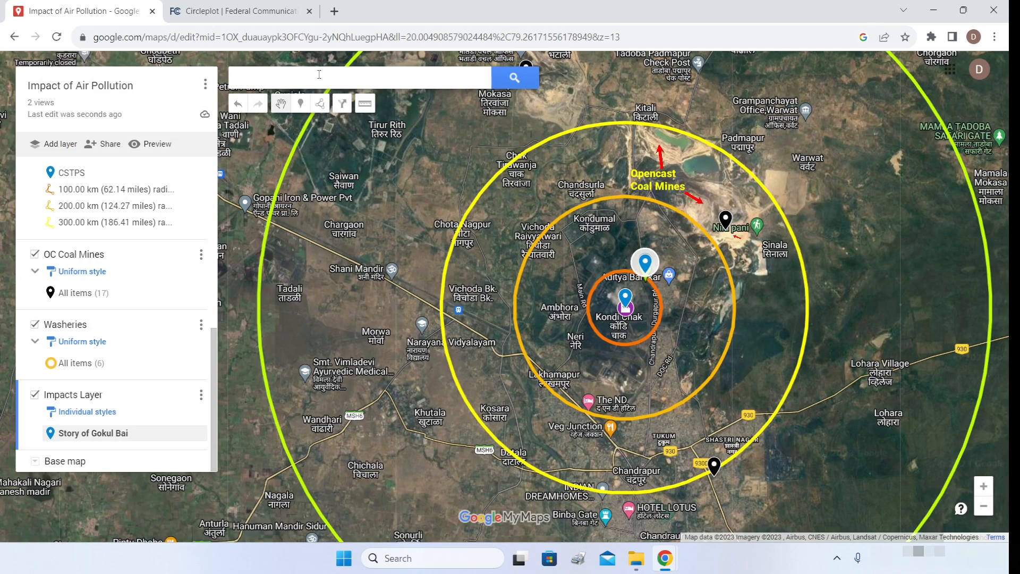
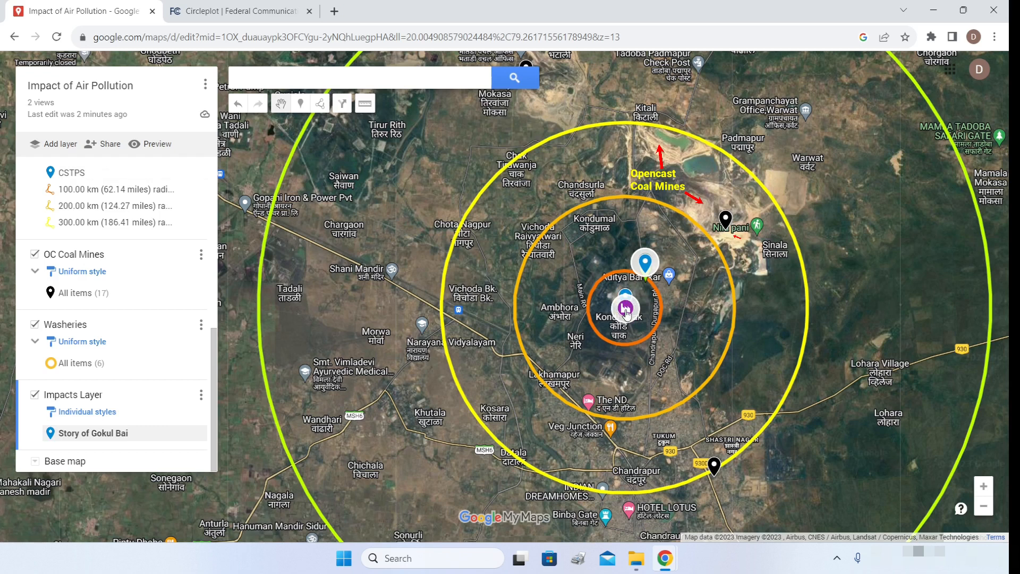
- Drop an 'Air Pollution Problems' marker near Kondi Chak with the pasted CSTPS fly-ash description, and save it
{"action": "left_click", "coordinate": [301, 105]}
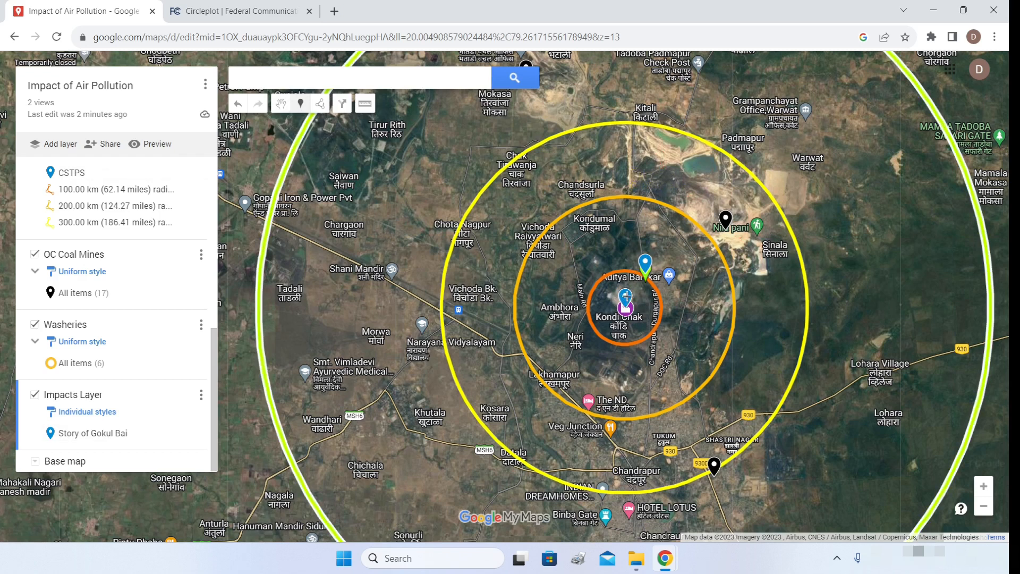
{"action": "left_click", "coordinate": [625, 296]}
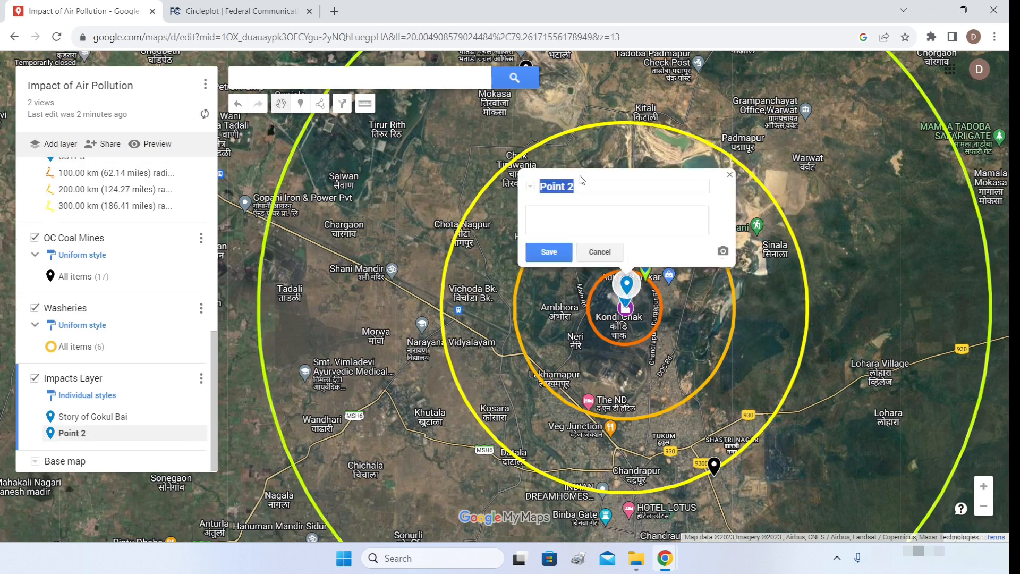
{"action": "type", "text": "Air"}
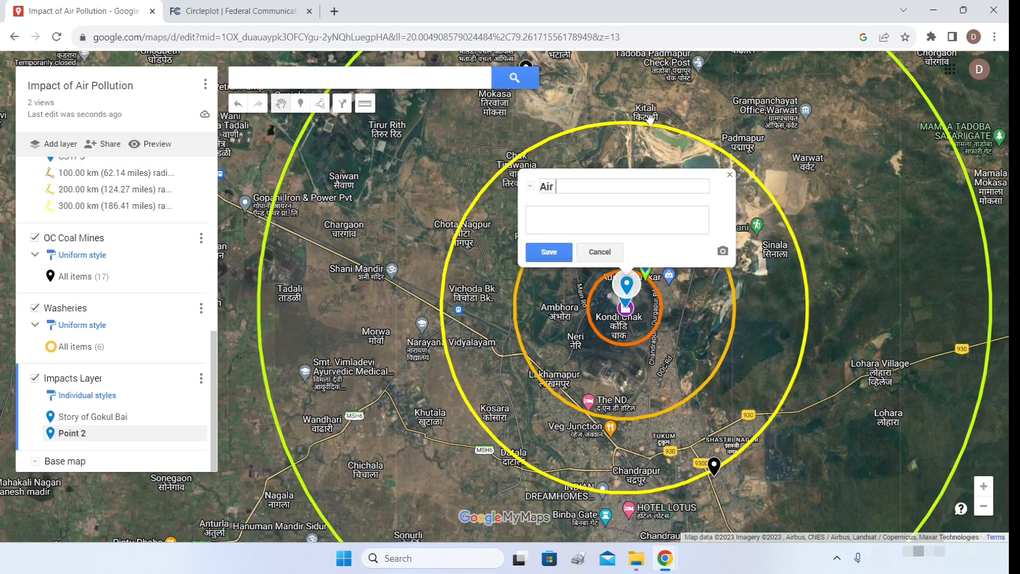
{"action": "type", "text": " Pollution Problems"}
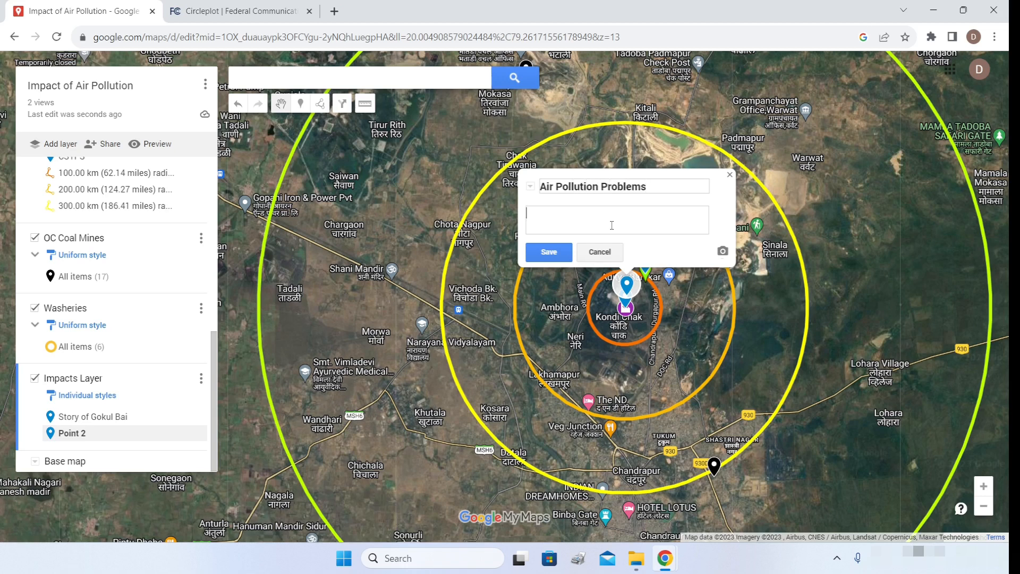
{"action": "key", "text": "ctrl+v"}
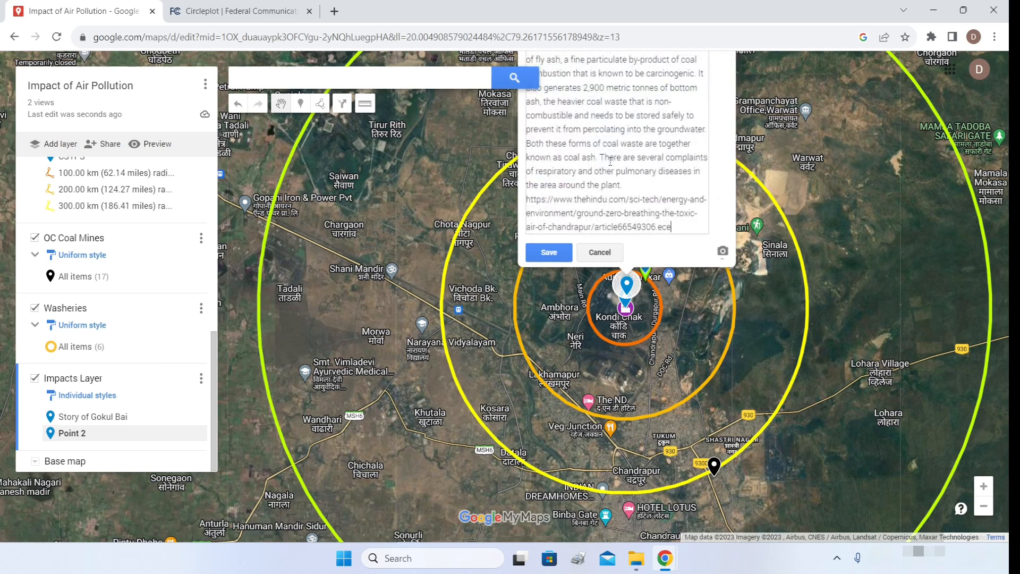
{"action": "left_click", "coordinate": [555, 255]}
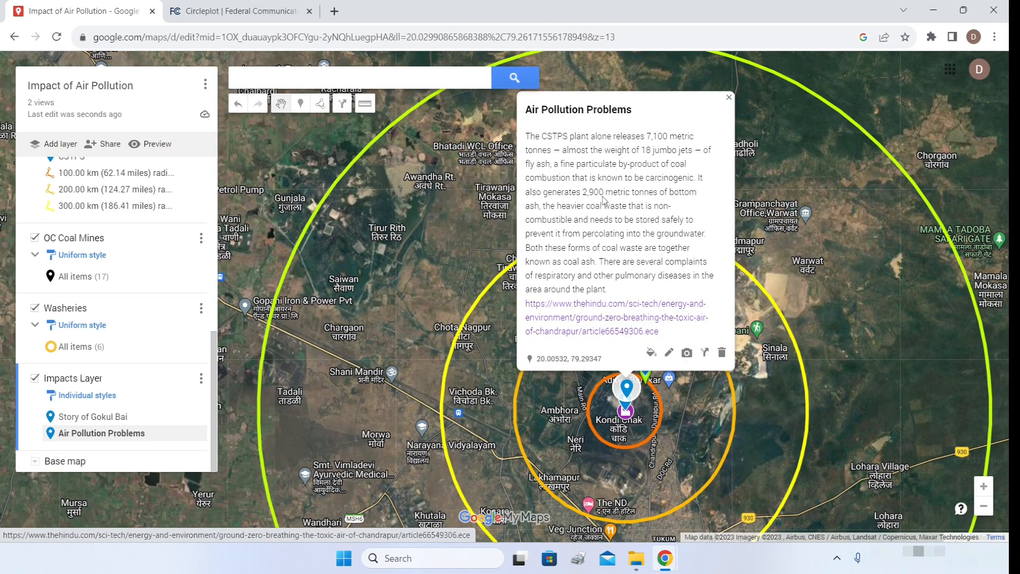
{"action": "left_click", "coordinate": [687, 352]}
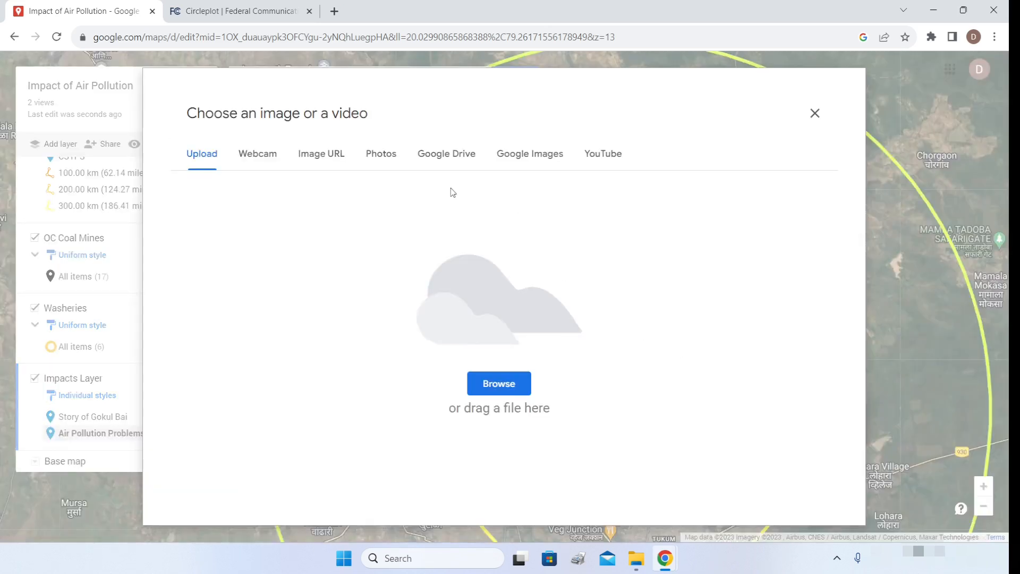
- Insert the coal-plant photo into the Air Pollution Problems marker
{"action": "left_click", "coordinate": [387, 158]}
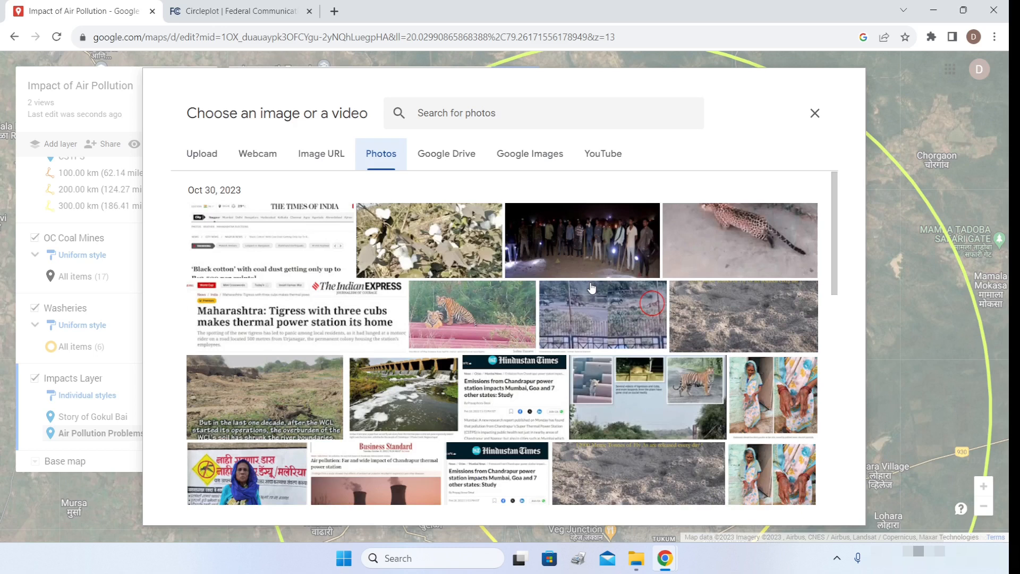
{"action": "scroll", "coordinate": [591, 288], "scroll_direction": "down", "scroll_amount": 5}
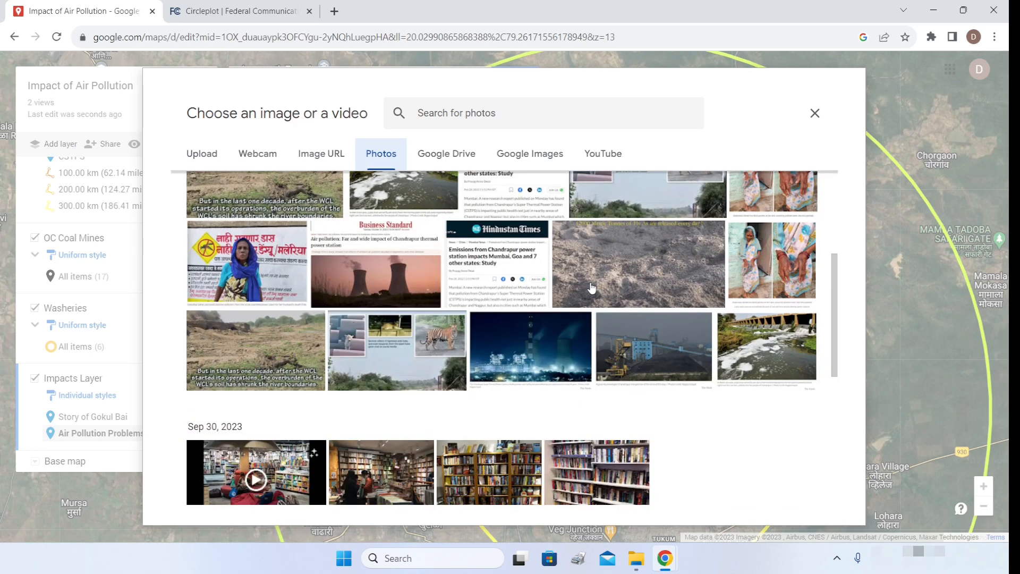
{"action": "left_click", "coordinate": [637, 356]}
{"action": "left_click", "coordinate": [800, 485]}
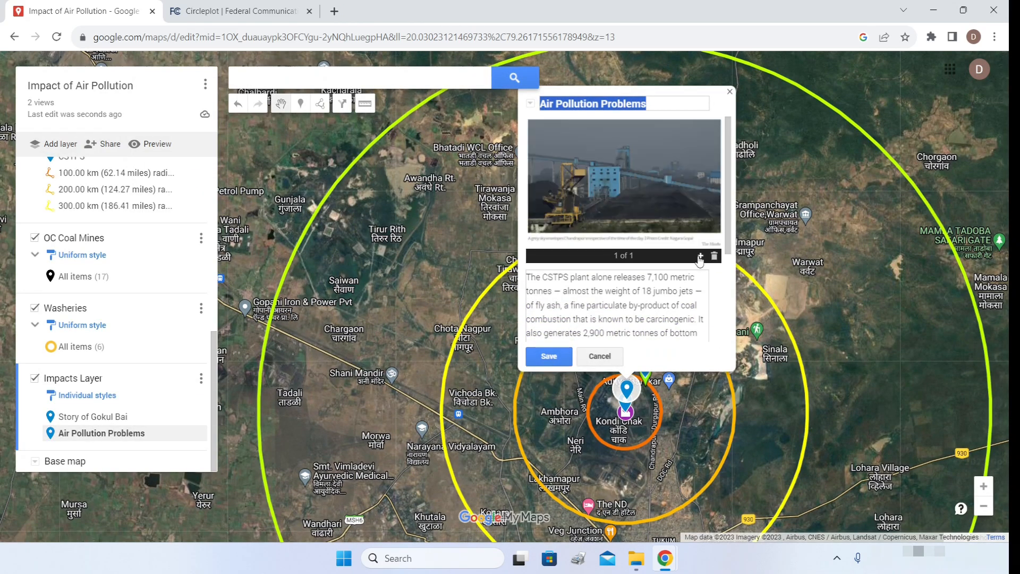
- Add the Hindustan Times Chandrapur emissions article image as the marker's second photo
{"action": "left_click", "coordinate": [700, 258]}
{"action": "left_click", "coordinate": [379, 161]}
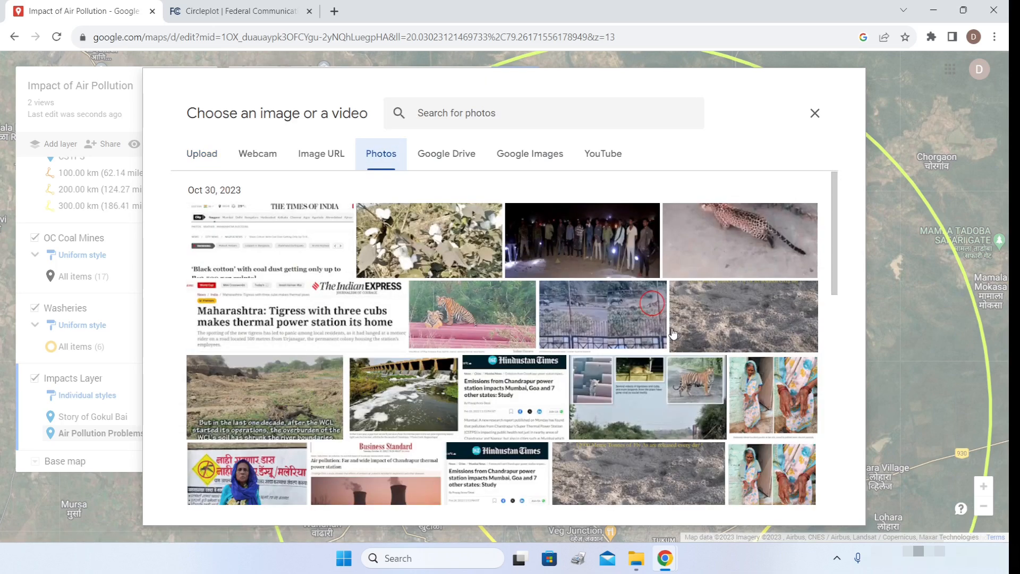
{"action": "left_click", "coordinate": [494, 400]}
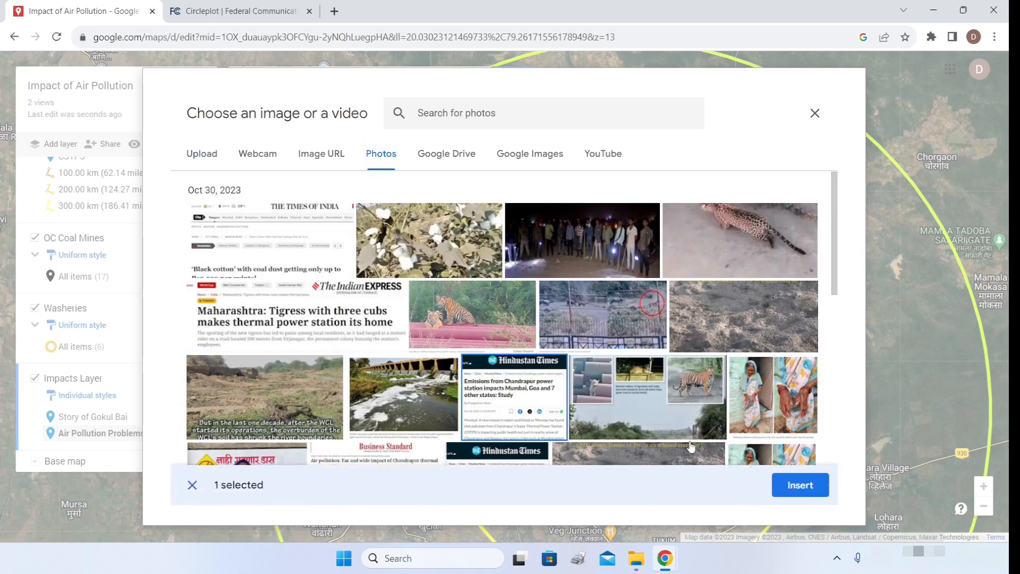
{"action": "left_click", "coordinate": [799, 484]}
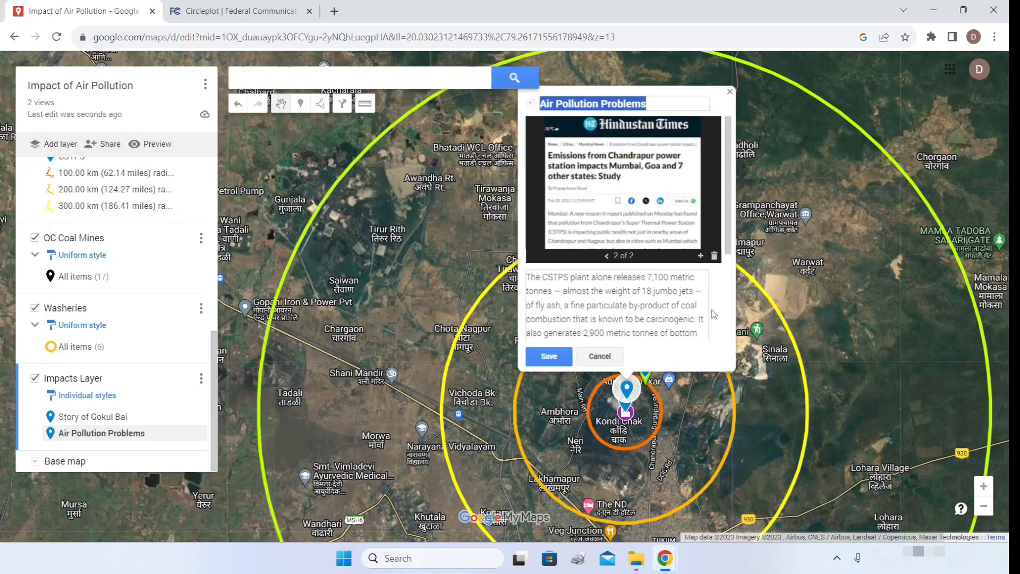
{"action": "left_click", "coordinate": [701, 258]}
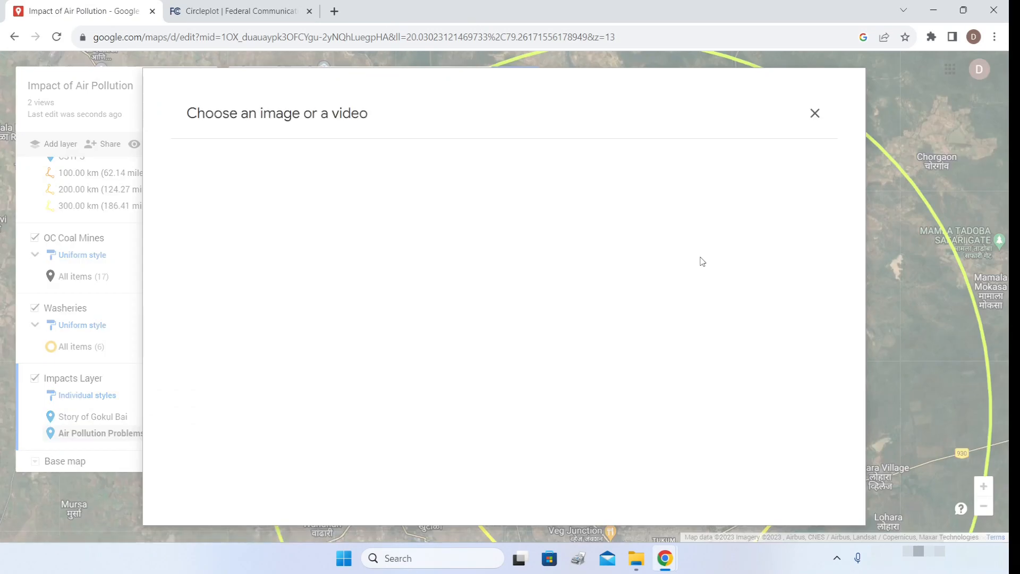
- Attach The Hindu's YouTube video 'Breathing the toxic air of Chandrapur' and save the marker
{"action": "left_click", "coordinate": [608, 156]}
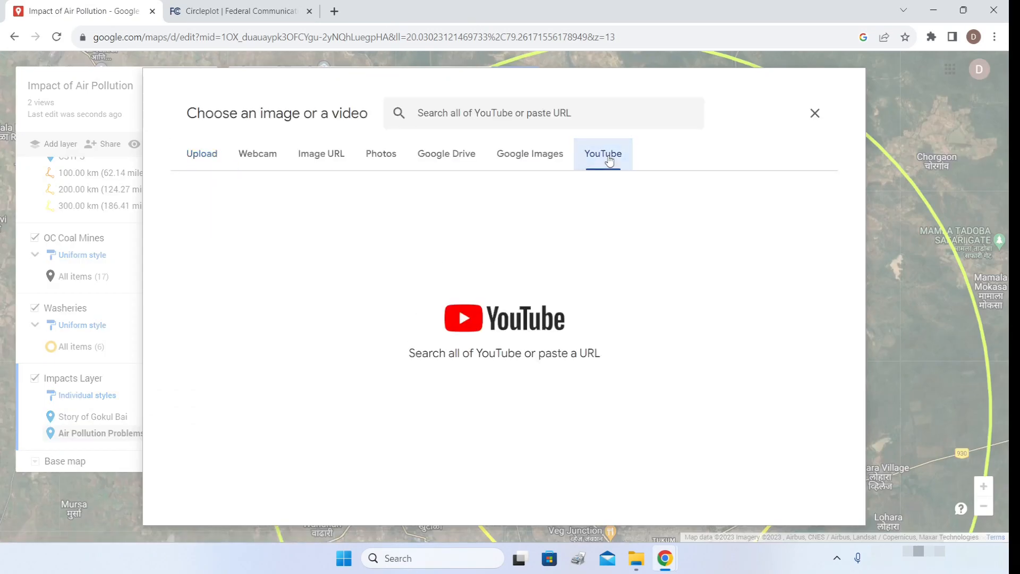
{"action": "left_click", "coordinate": [538, 114]}
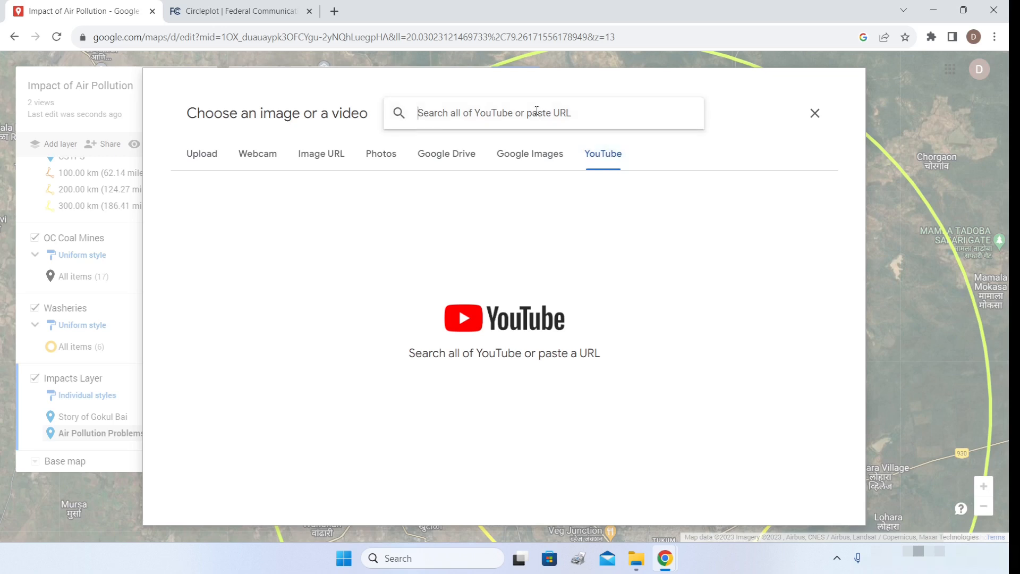
{"action": "type", "text": "https://youtu.be/jeM3UVhBeOo?si=AiM4sbiKHXOYJglj"}
{"action": "key", "text": "Return"}
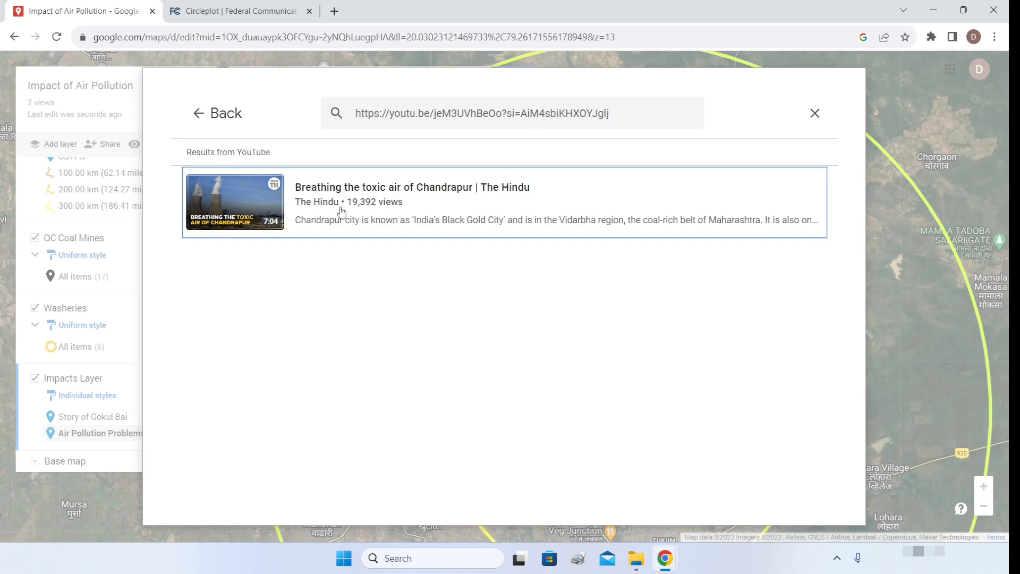
{"action": "left_click", "coordinate": [389, 200]}
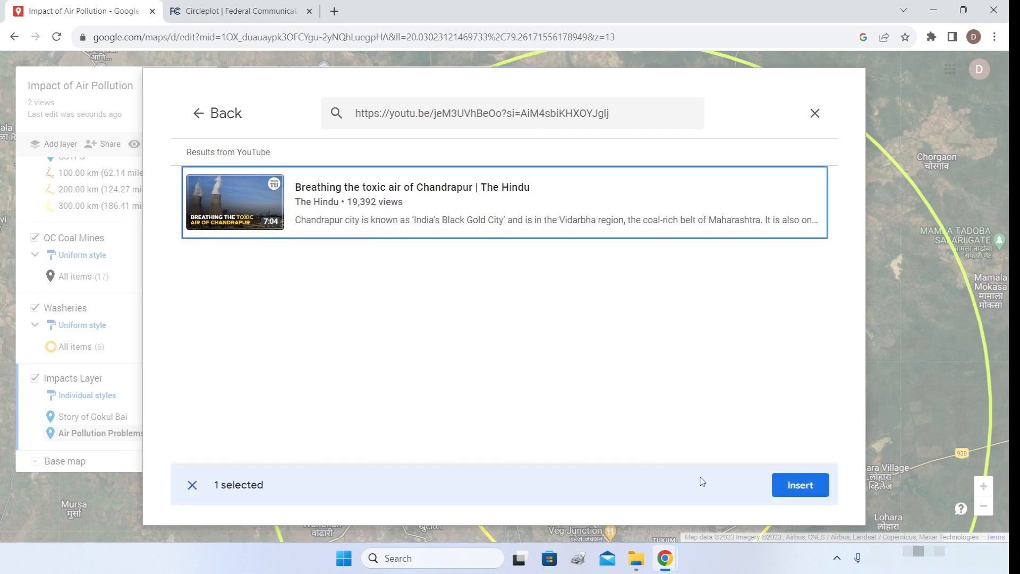
{"action": "left_click", "coordinate": [798, 485]}
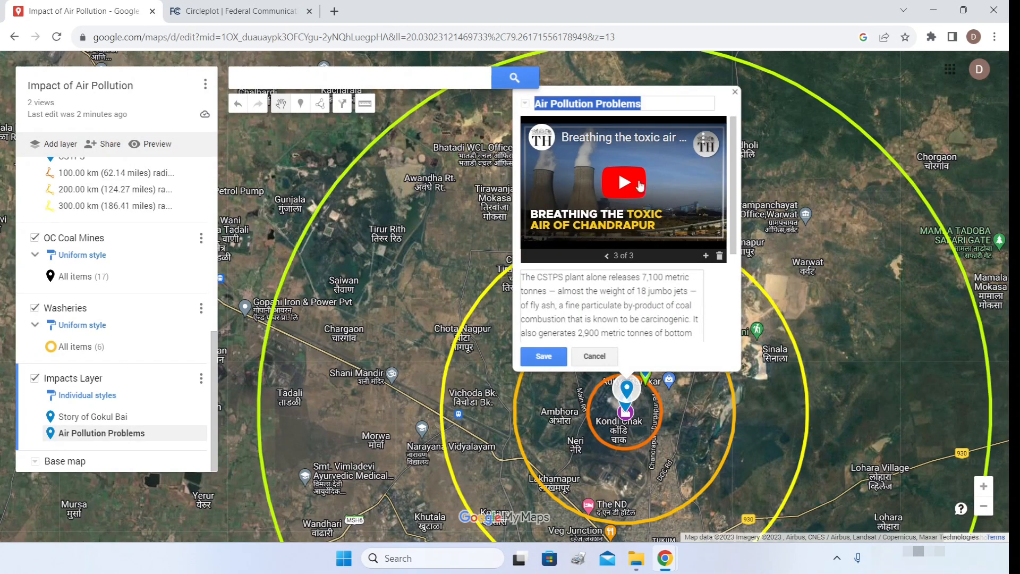
{"action": "left_click", "coordinate": [552, 364]}
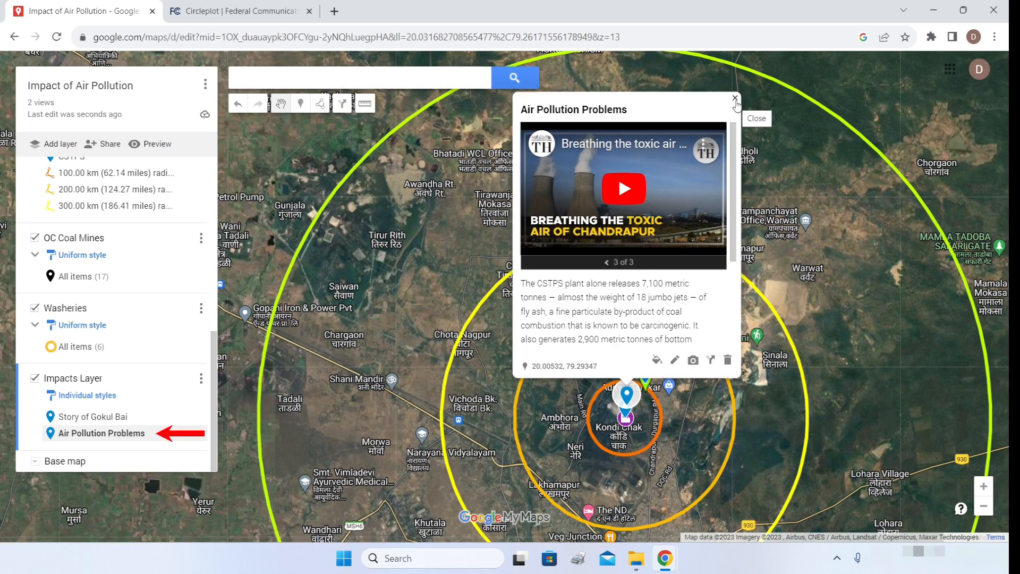
- Step through the marker's two images and video in the carousel, then close the info window
{"action": "left_click", "coordinate": [607, 263]}
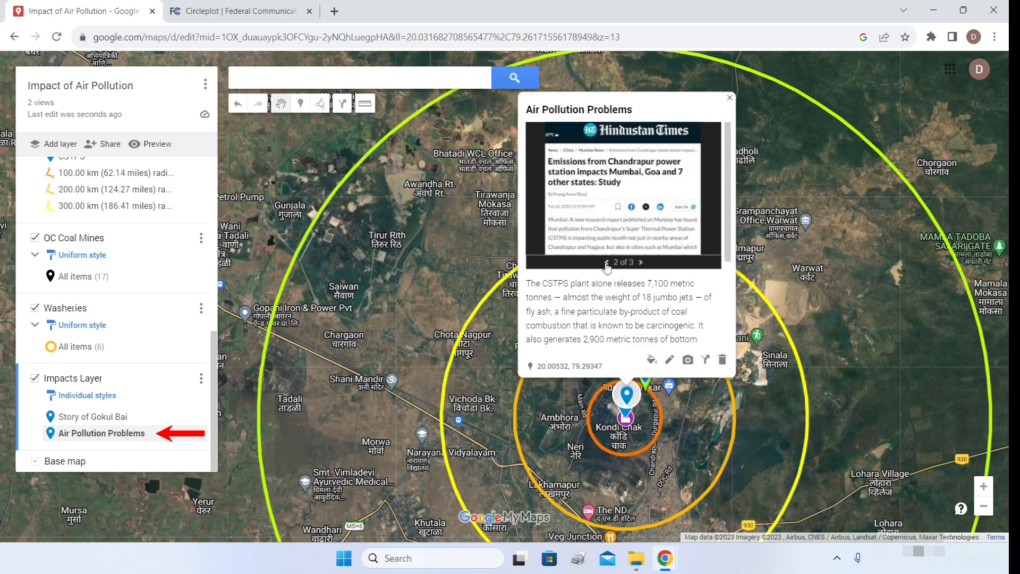
{"action": "left_click", "coordinate": [607, 262]}
{"action": "left_click", "coordinate": [640, 262]}
{"action": "left_click", "coordinate": [640, 263]}
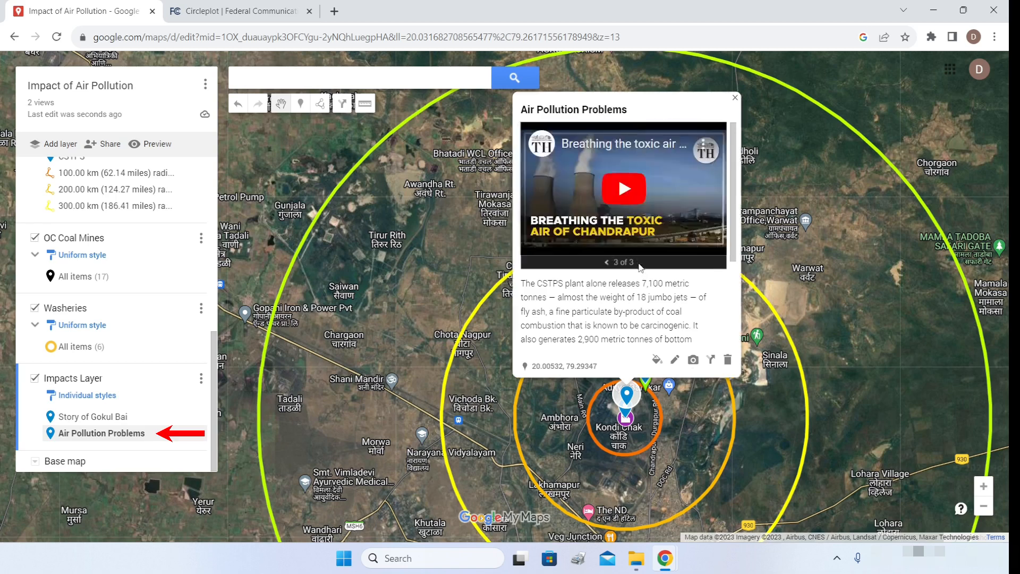
{"action": "left_click", "coordinate": [732, 99]}
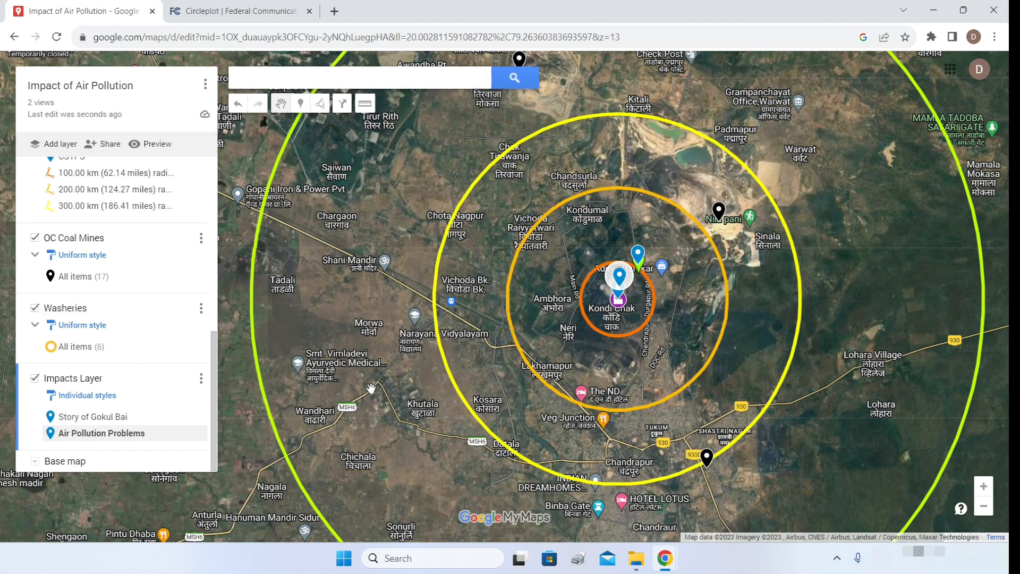
{"action": "scroll", "coordinate": [520, 388], "scroll_direction": "up", "scroll_amount": 2}
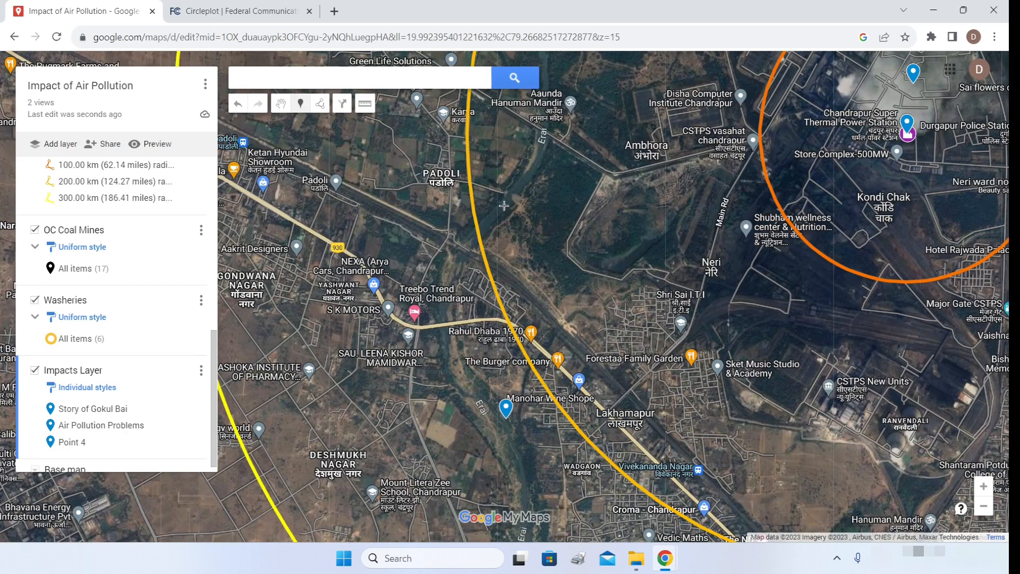
- Drop an 'Erai River Pollution' marker near Padoli with the pasted river pollution story, and save it
{"action": "left_click", "coordinate": [520, 183]}
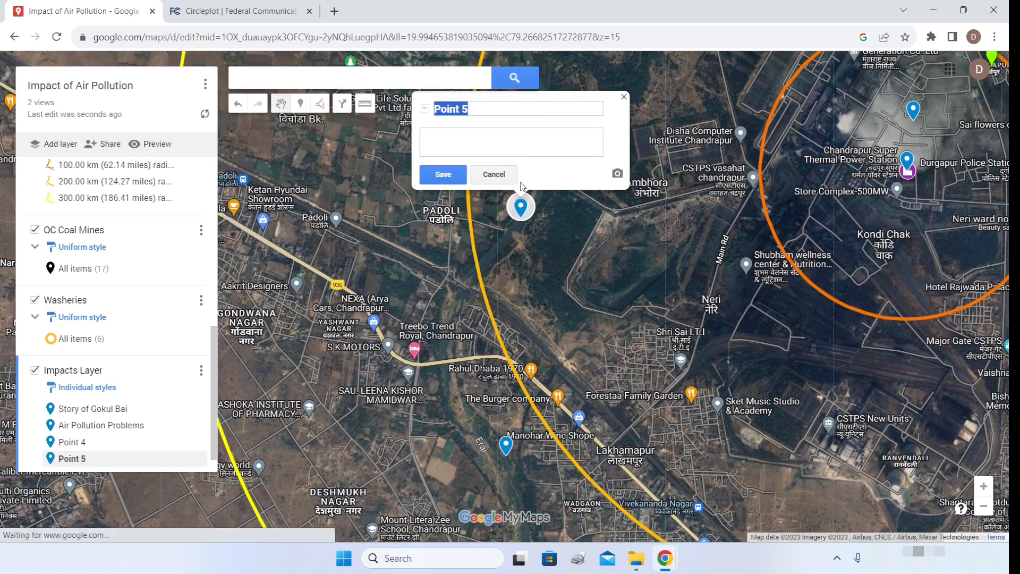
{"action": "type", "text": "Era"}
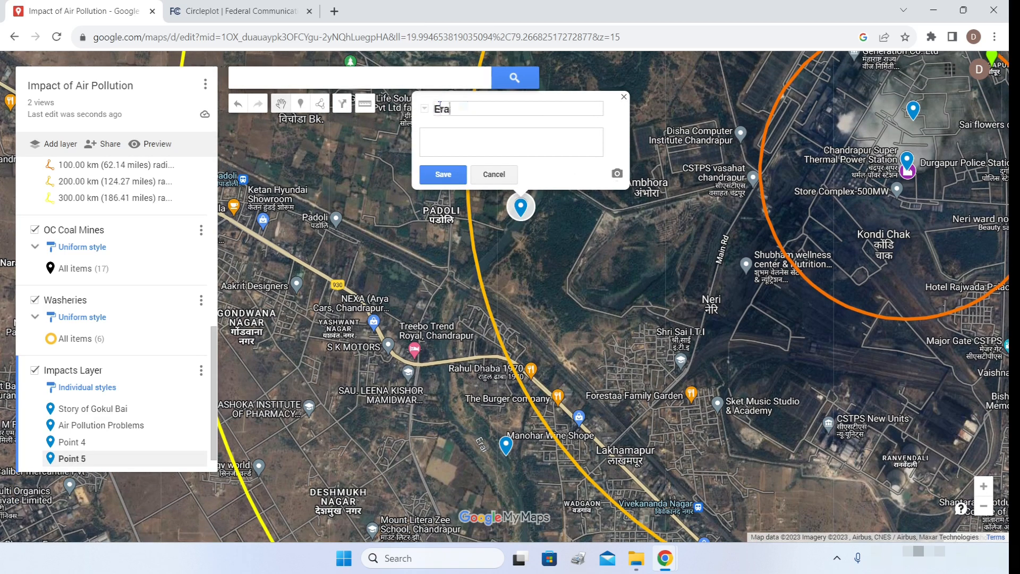
{"action": "type", "text": "i River Pollution"}
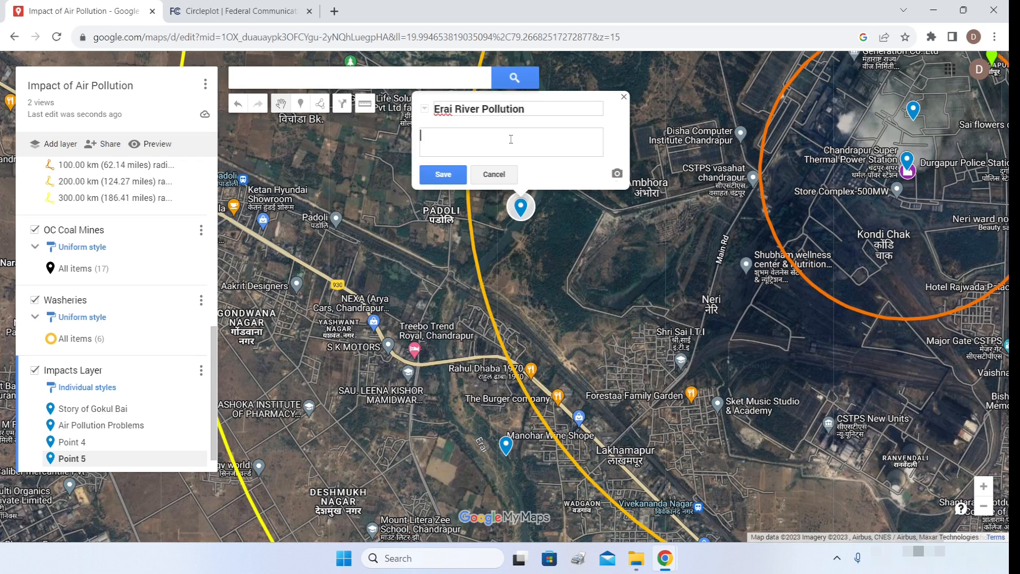
{"action": "left_click", "coordinate": [510, 140]}
{"action": "key", "text": "ctrl+v"}
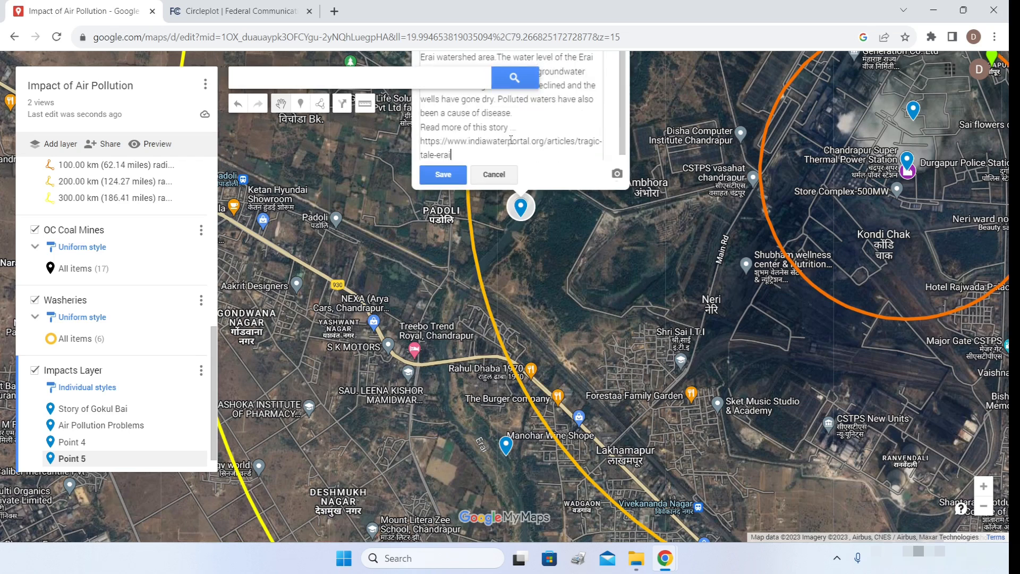
{"action": "left_click", "coordinate": [444, 175]}
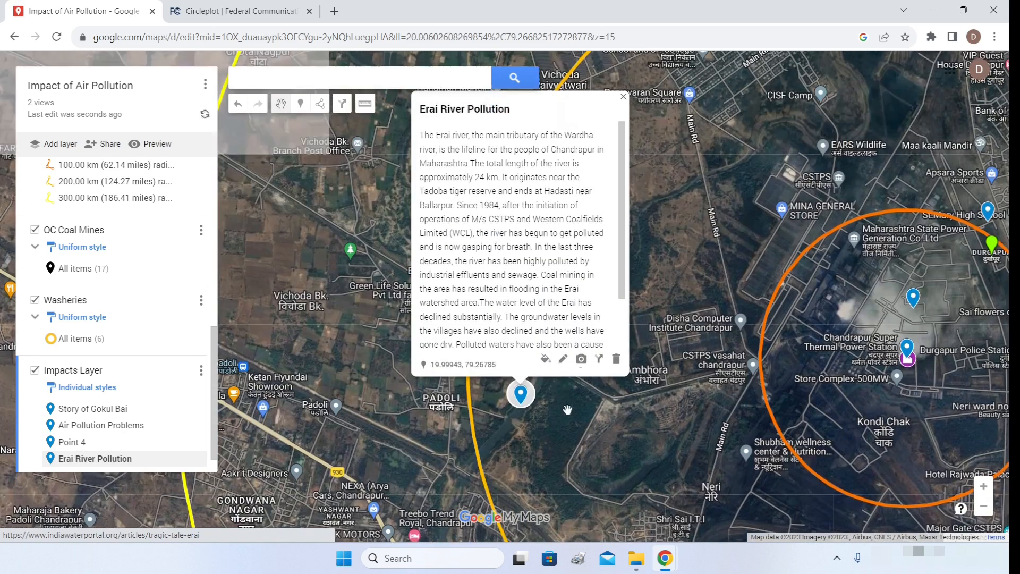
- Insert the foamy river photo into the Erai River Pollution marker
{"action": "left_click", "coordinate": [580, 360]}
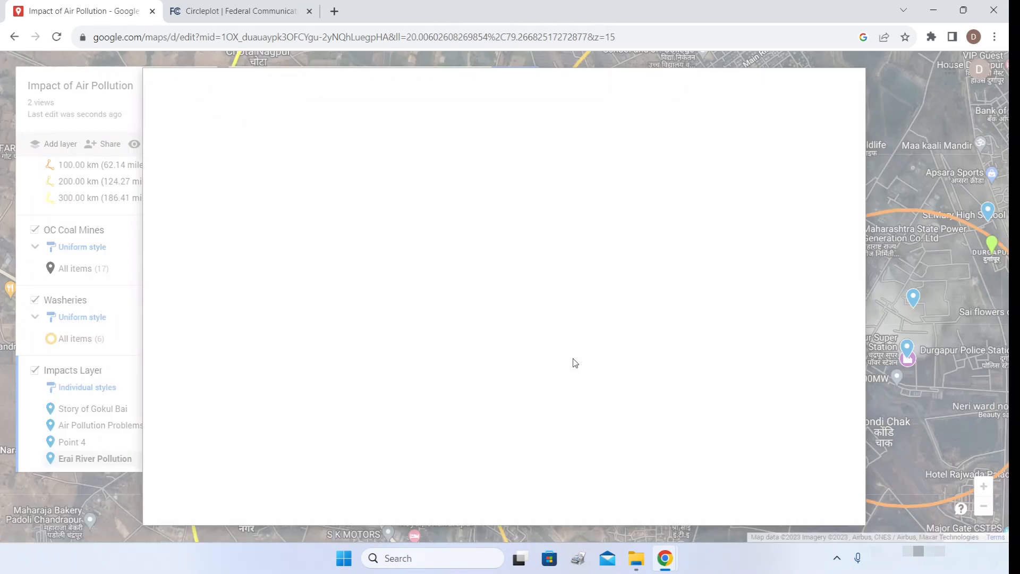
{"action": "left_click", "coordinate": [390, 158]}
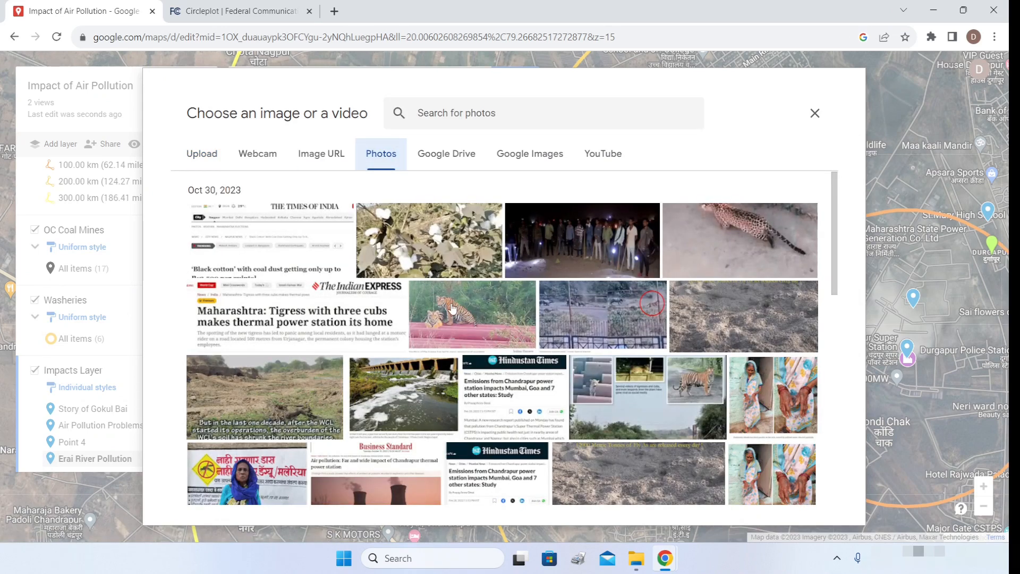
{"action": "scroll", "coordinate": [453, 308], "scroll_direction": "down", "scroll_amount": 4}
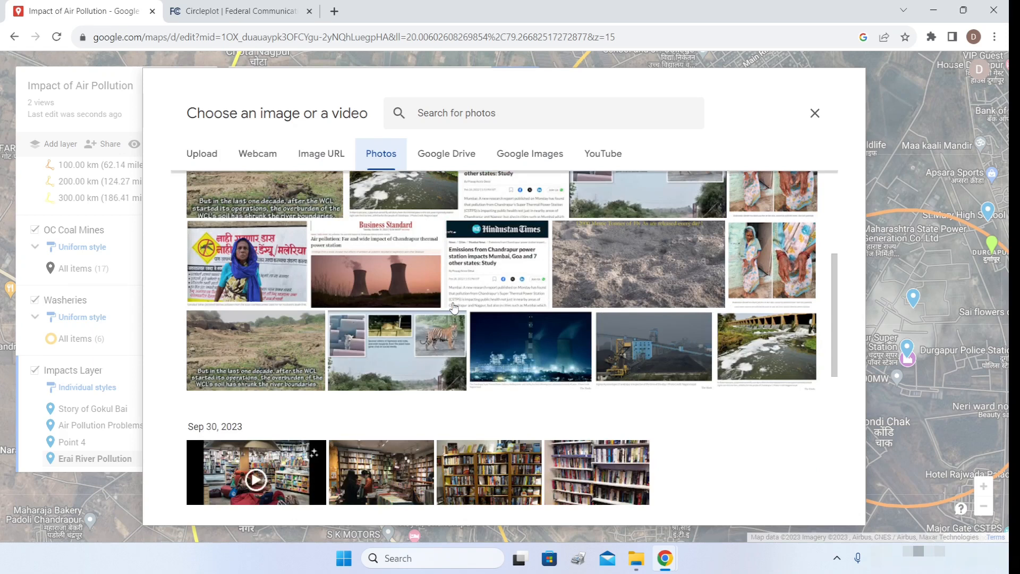
{"action": "left_click", "coordinate": [771, 348]}
{"action": "left_click", "coordinate": [808, 493]}
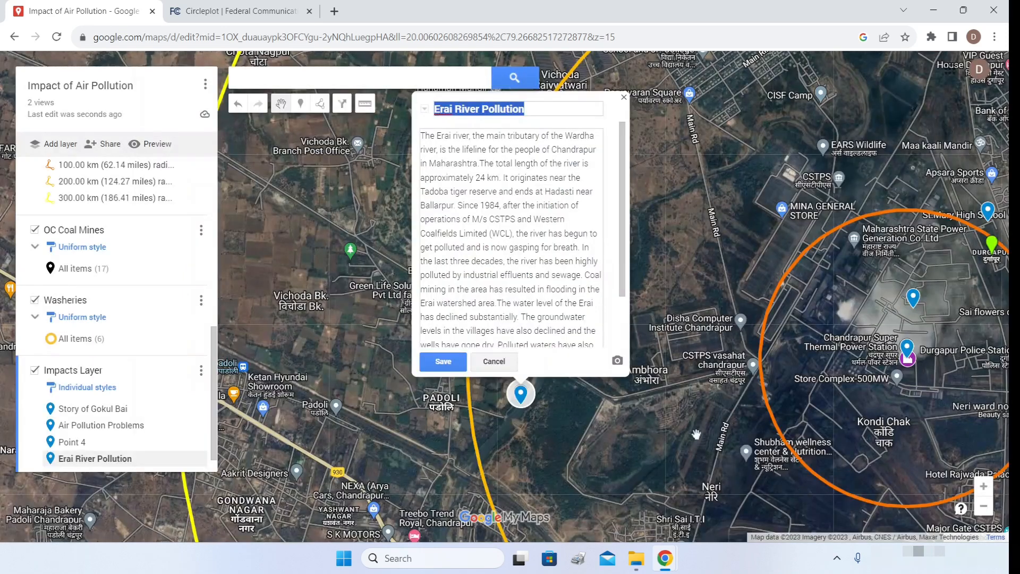
- Add the dried riverbed photo and the elderly woman's photo as further images
{"action": "left_click", "coordinate": [595, 261]}
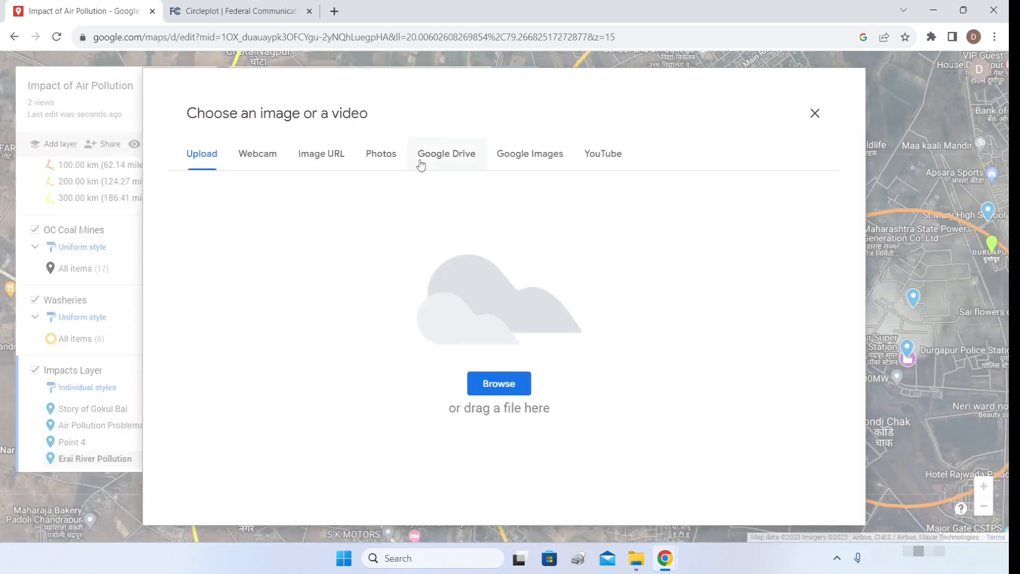
{"action": "left_click", "coordinate": [381, 154]}
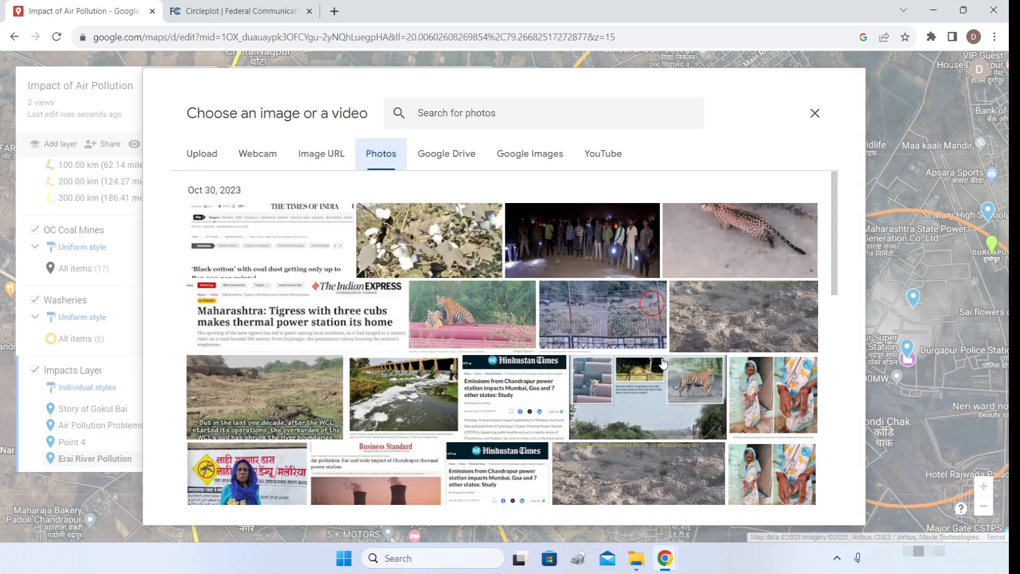
{"action": "left_click", "coordinate": [271, 404]}
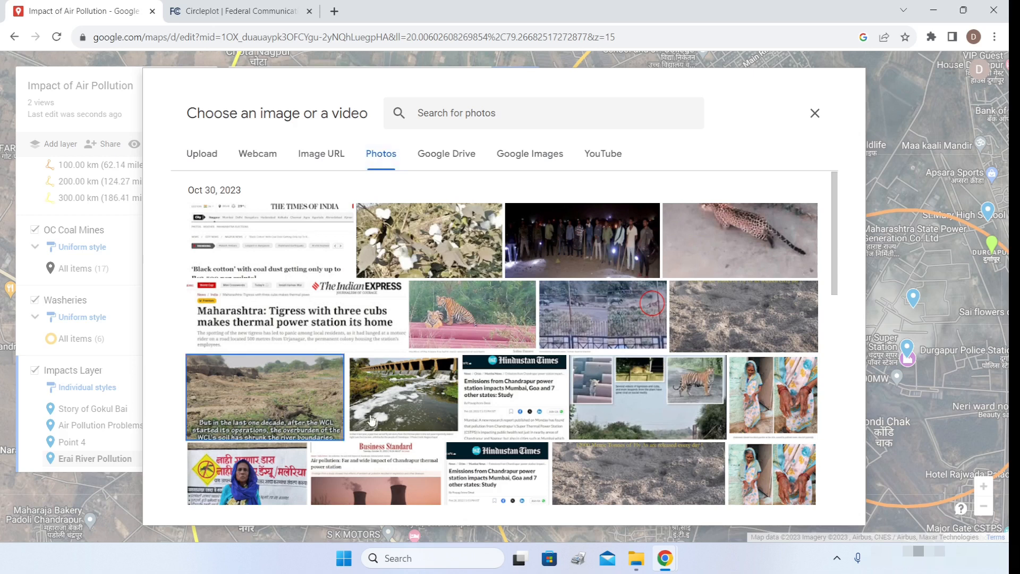
{"action": "left_click", "coordinate": [800, 485]}
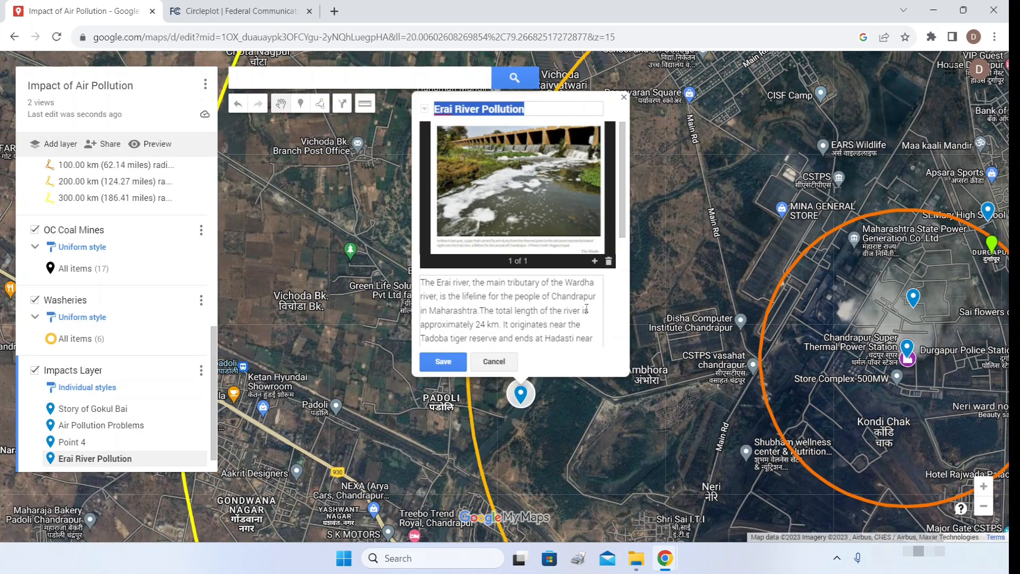
{"action": "left_click", "coordinate": [595, 262]}
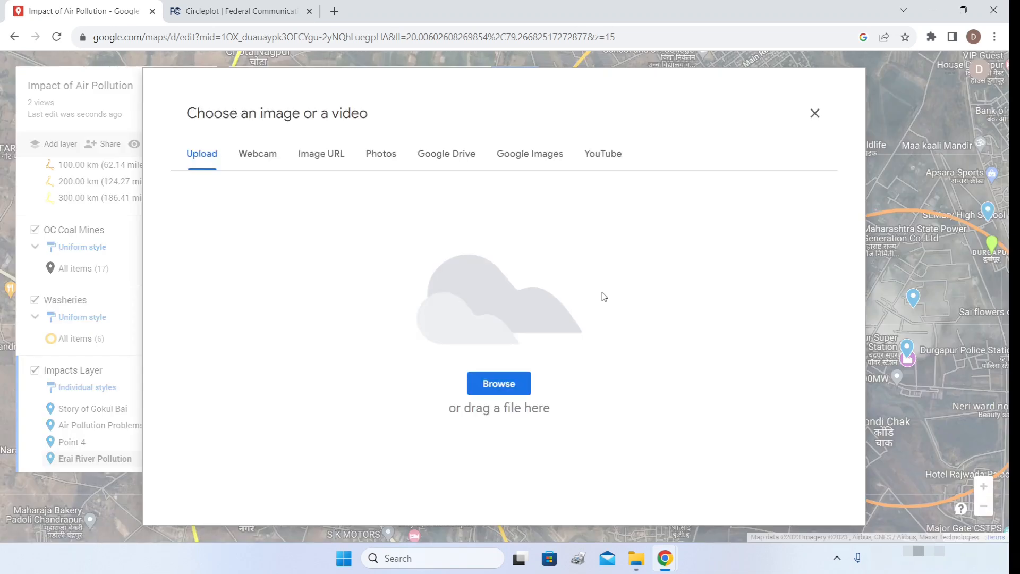
{"action": "left_click", "coordinate": [391, 161]}
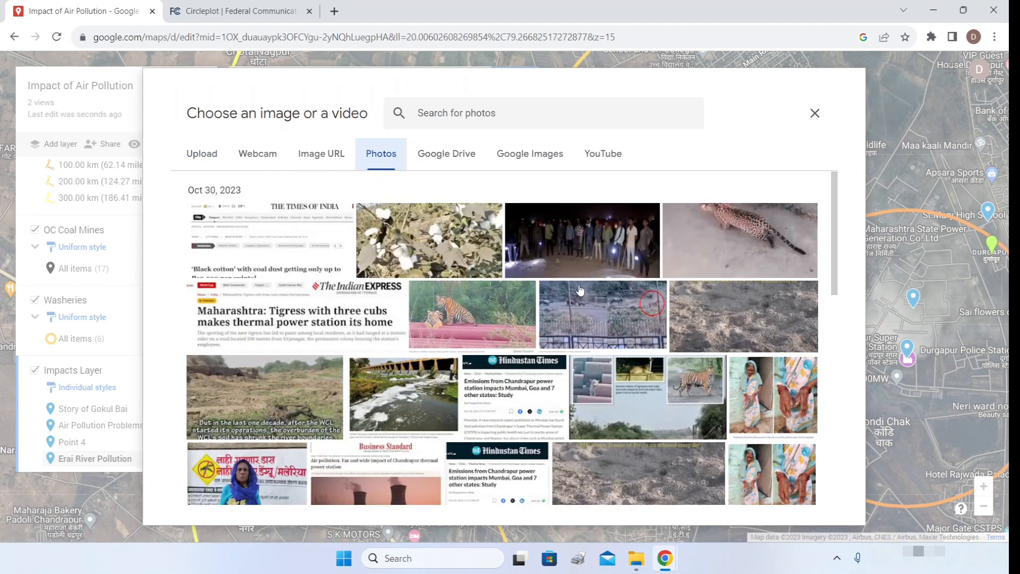
{"action": "left_click", "coordinate": [792, 401]}
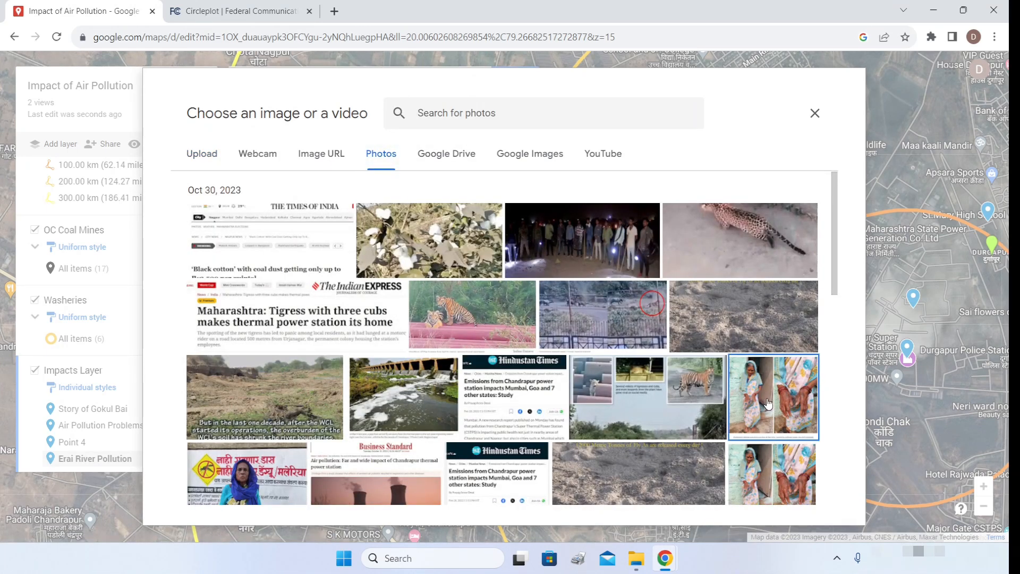
{"action": "left_click", "coordinate": [799, 485]}
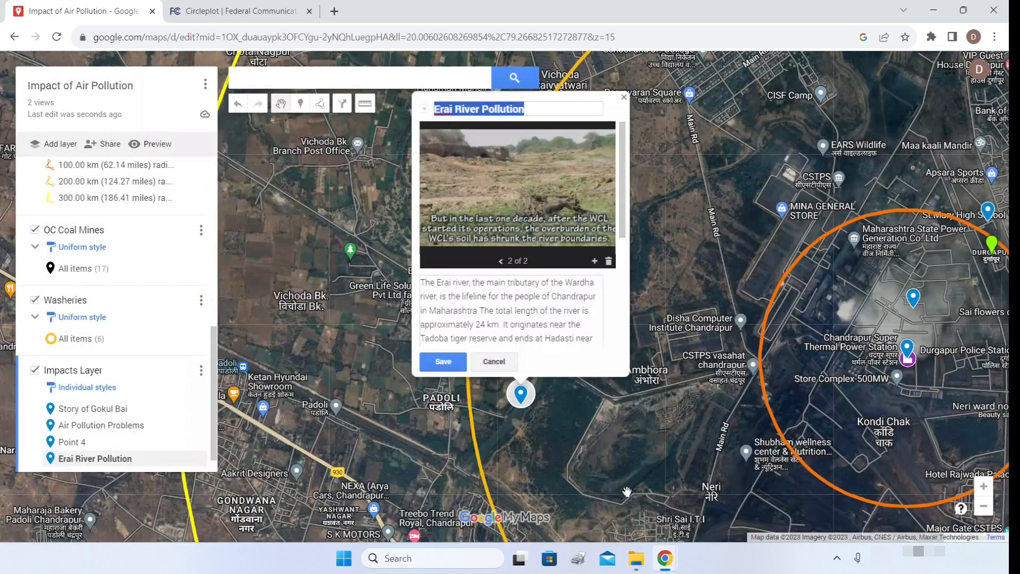
- Attach the 'Tragic tale of Erai' YouTube video and save the marker
{"action": "left_click", "coordinate": [595, 262]}
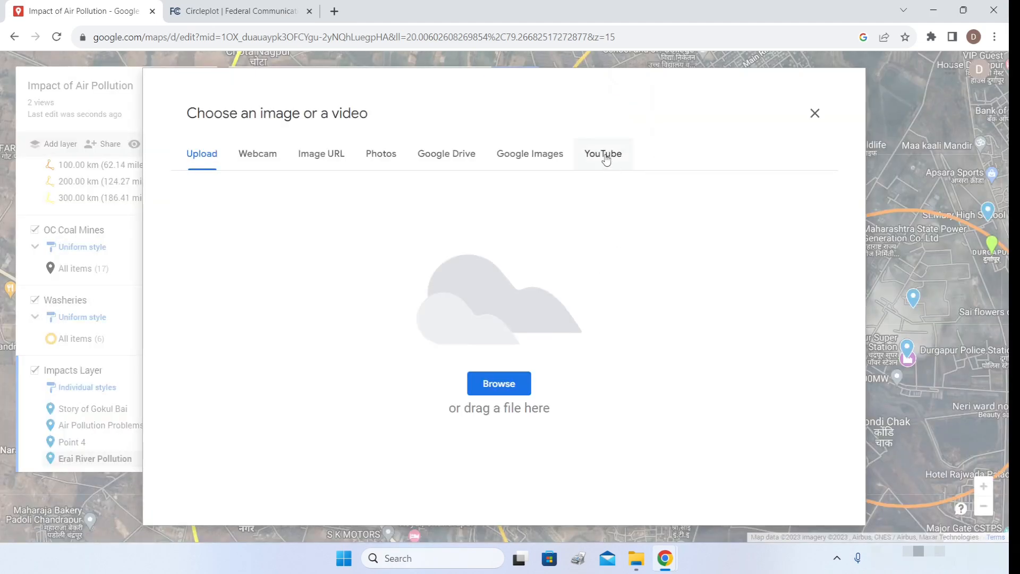
{"action": "left_click", "coordinate": [604, 158]}
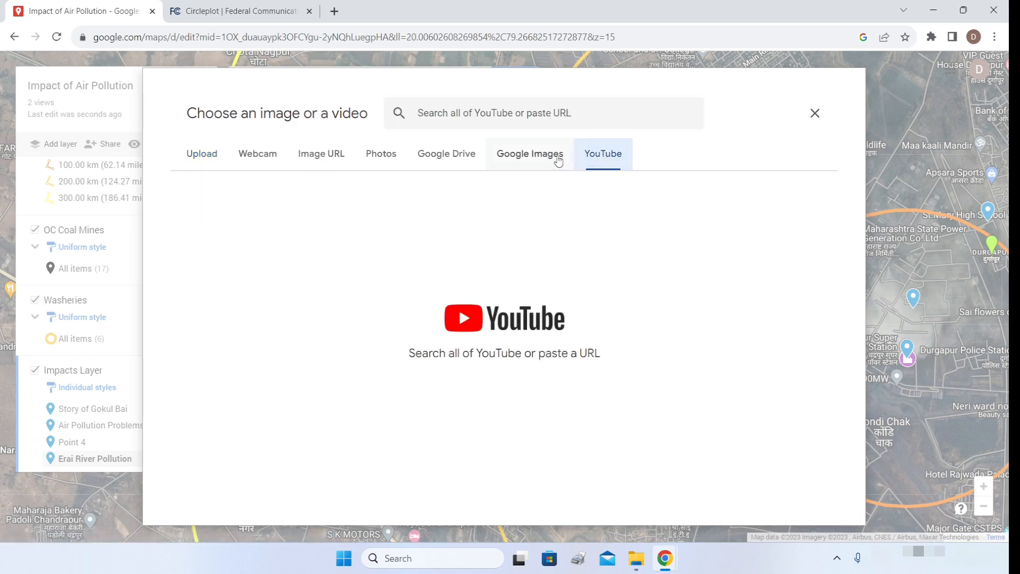
{"action": "left_click", "coordinate": [522, 115]}
{"action": "type", "text": "https://youtu.be/Hu1prO1GR94"}
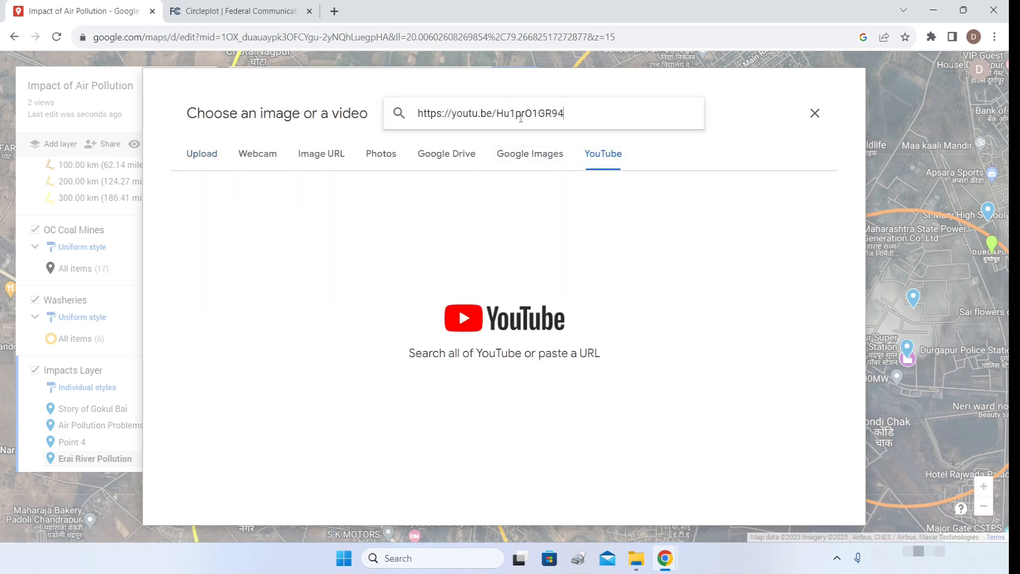
{"action": "key", "text": "Return"}
{"action": "left_click", "coordinate": [485, 200]}
{"action": "left_click", "coordinate": [795, 492]}
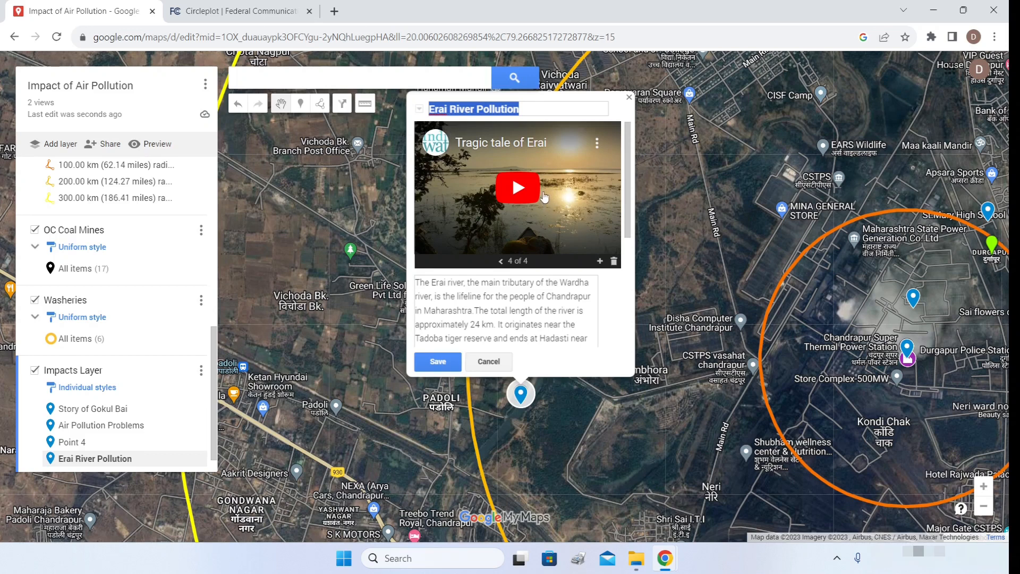
{"action": "left_click", "coordinate": [438, 362]}
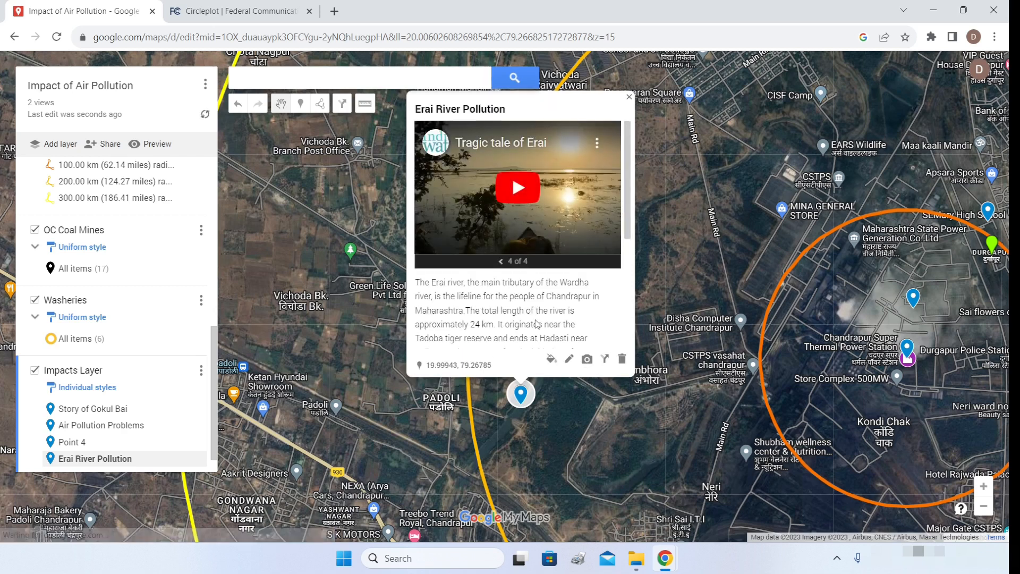
- Delete the empty Point 4 marker, then drop a new marker on the outer circle near Umrilalman
{"action": "left_click", "coordinate": [629, 96]}
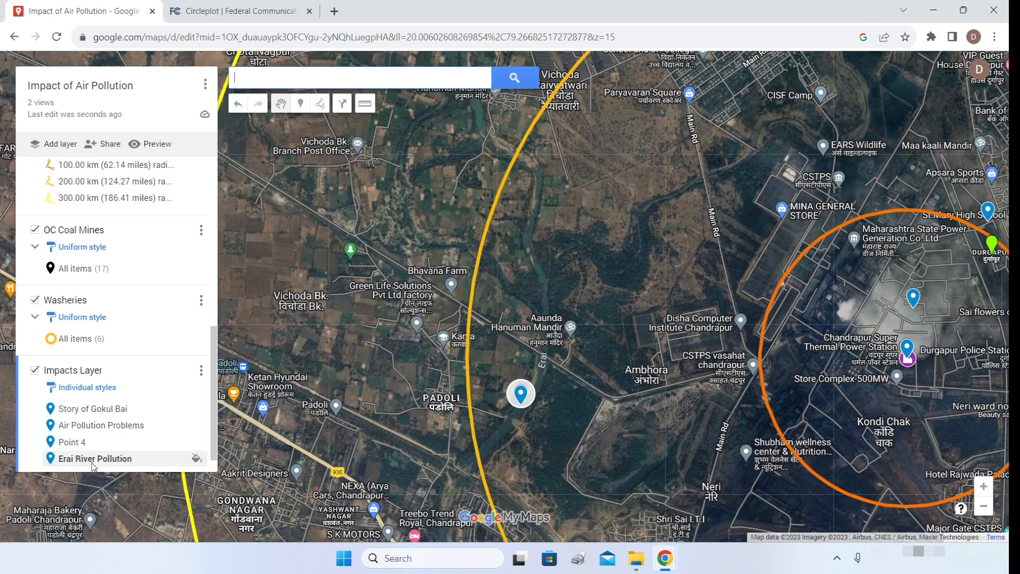
{"action": "left_click", "coordinate": [75, 441]}
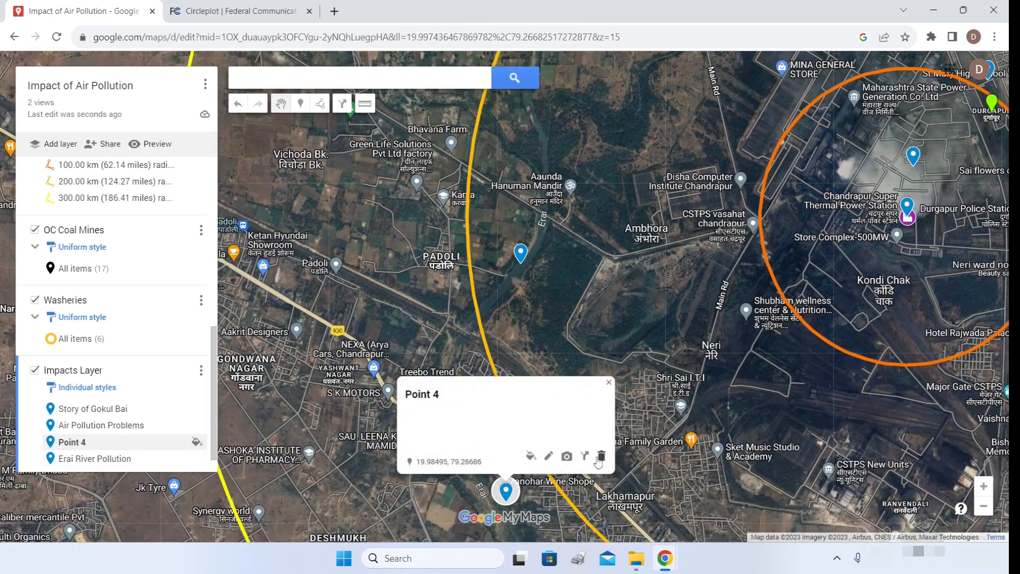
{"action": "left_click", "coordinate": [600, 457]}
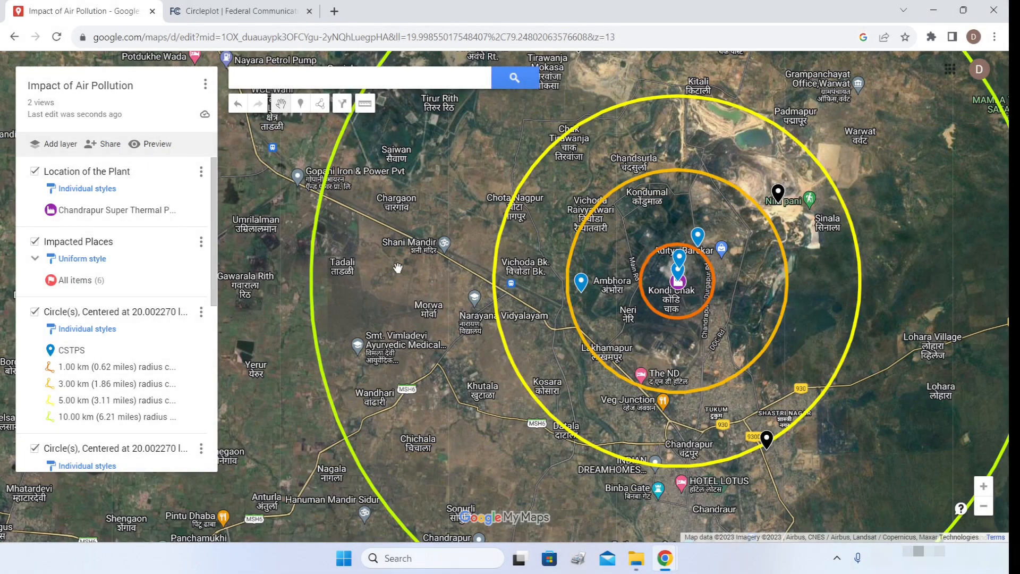
{"action": "scroll", "coordinate": [170, 404], "scroll_direction": "down", "scroll_amount": 6}
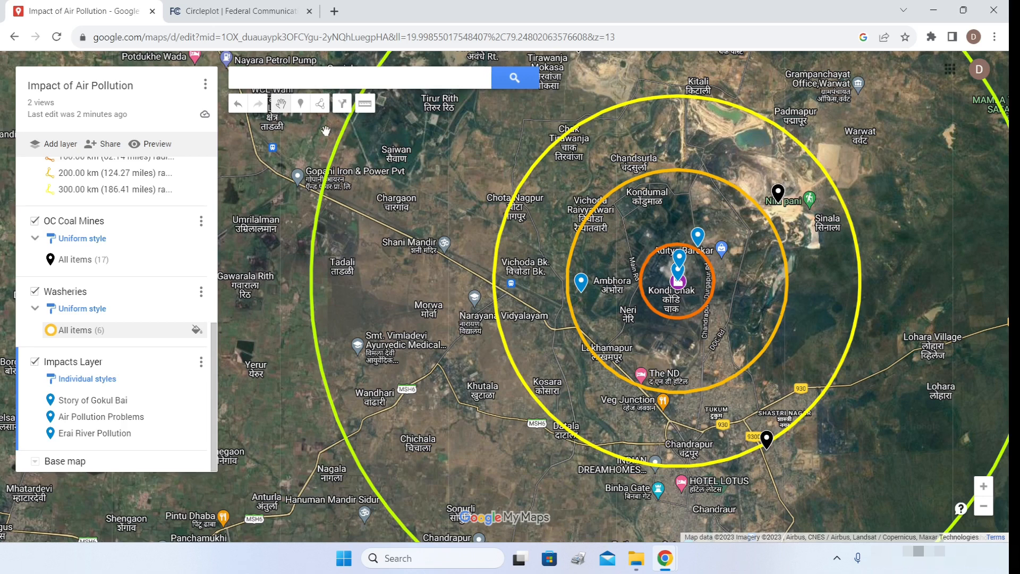
{"action": "left_click", "coordinate": [301, 106]}
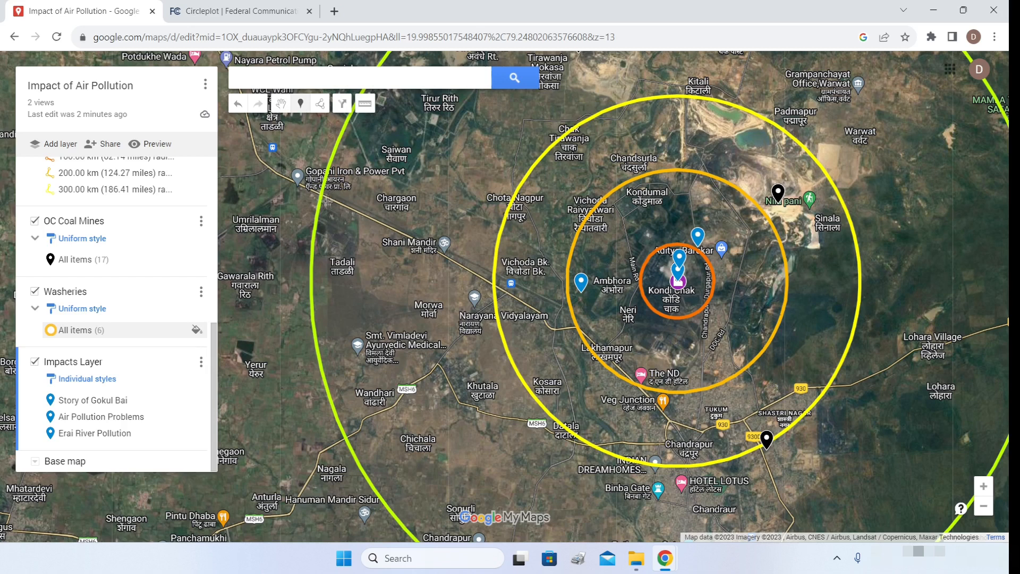
{"action": "left_click", "coordinate": [326, 201]}
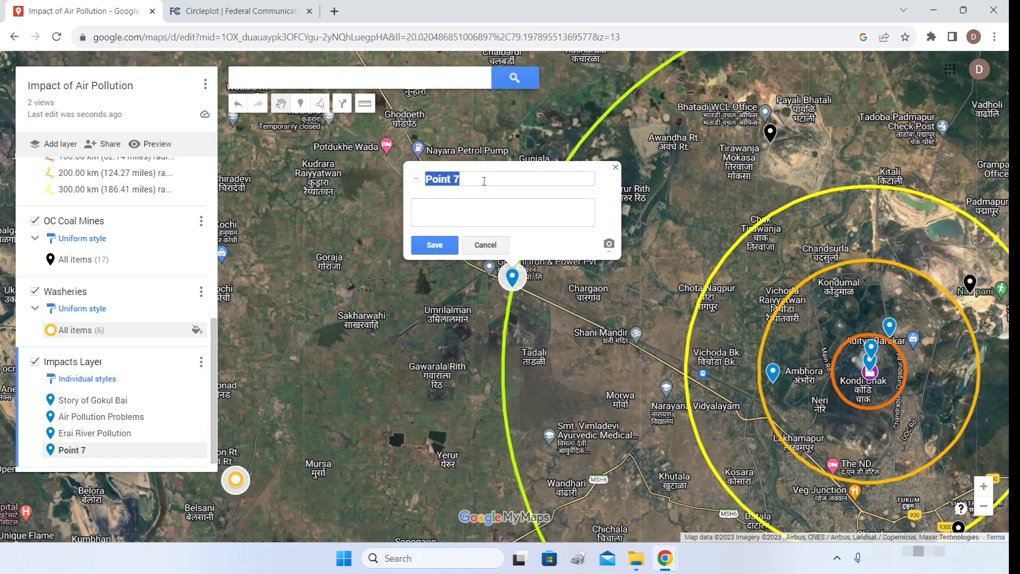
- Title the new marker 'Agriculture Impacts', paste the cotton crop damage description with its news link, and save
{"action": "type", "text": "Agriculture Impacts"}
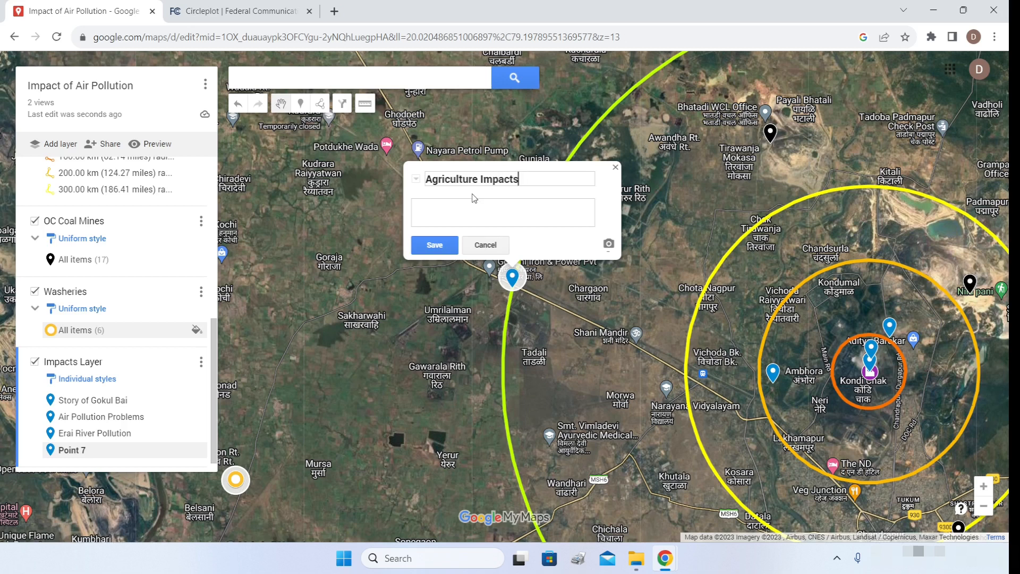
{"action": "key", "text": "ctrl+v"}
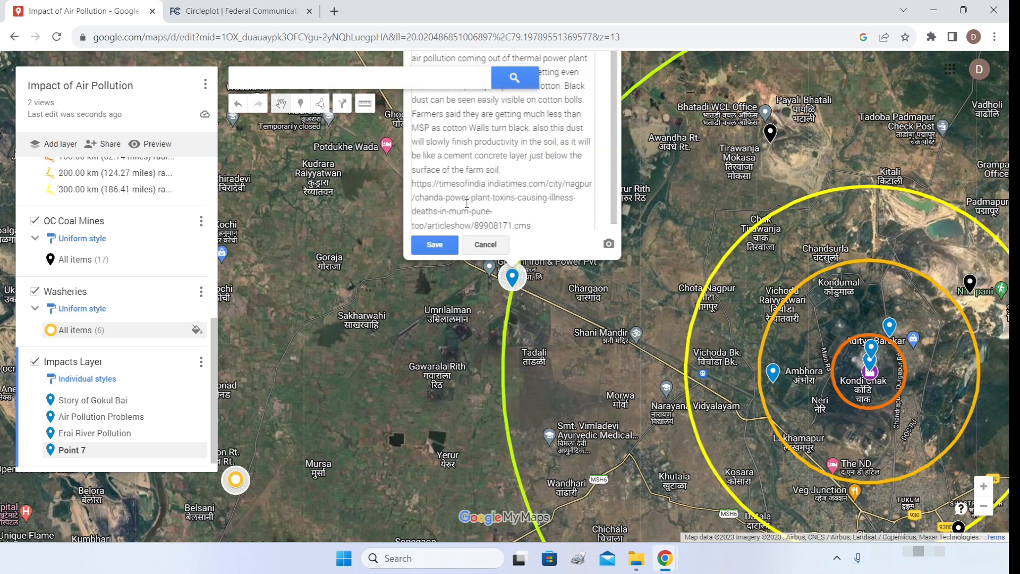
{"action": "left_click", "coordinate": [434, 245]}
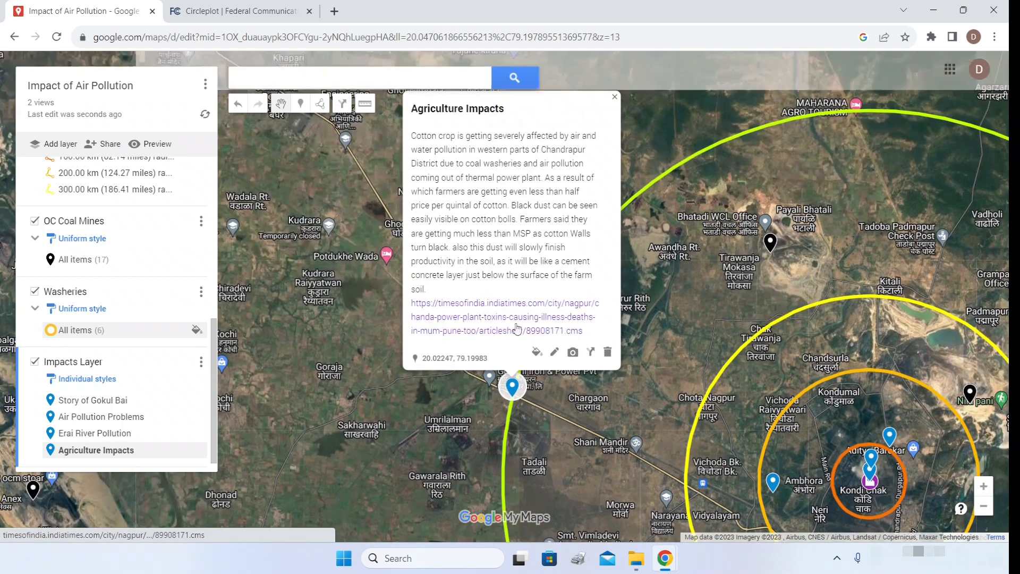
- Insert the cotton field photo into the Agriculture Impacts marker
{"action": "left_click", "coordinate": [572, 360]}
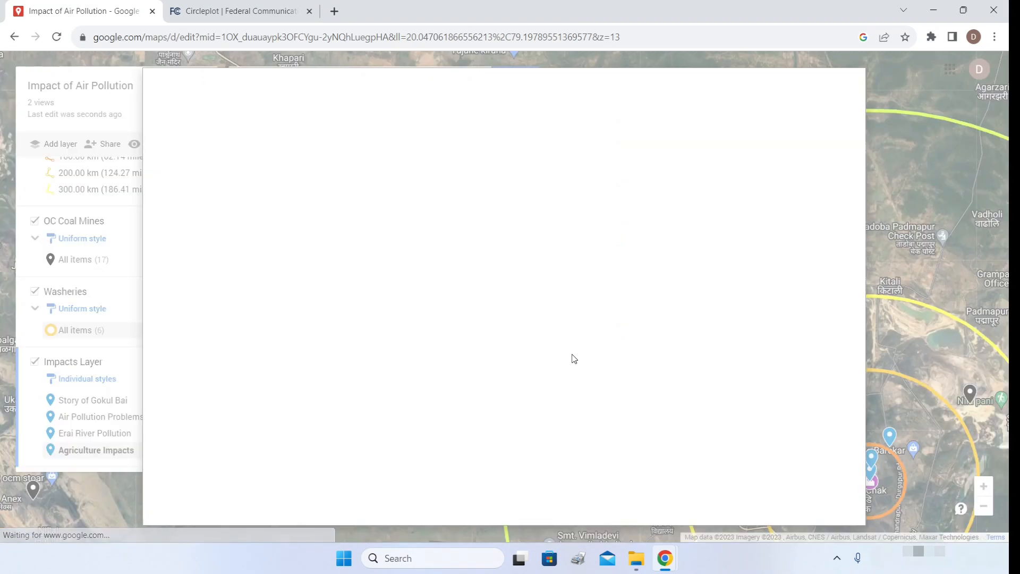
{"action": "left_click", "coordinate": [381, 154]}
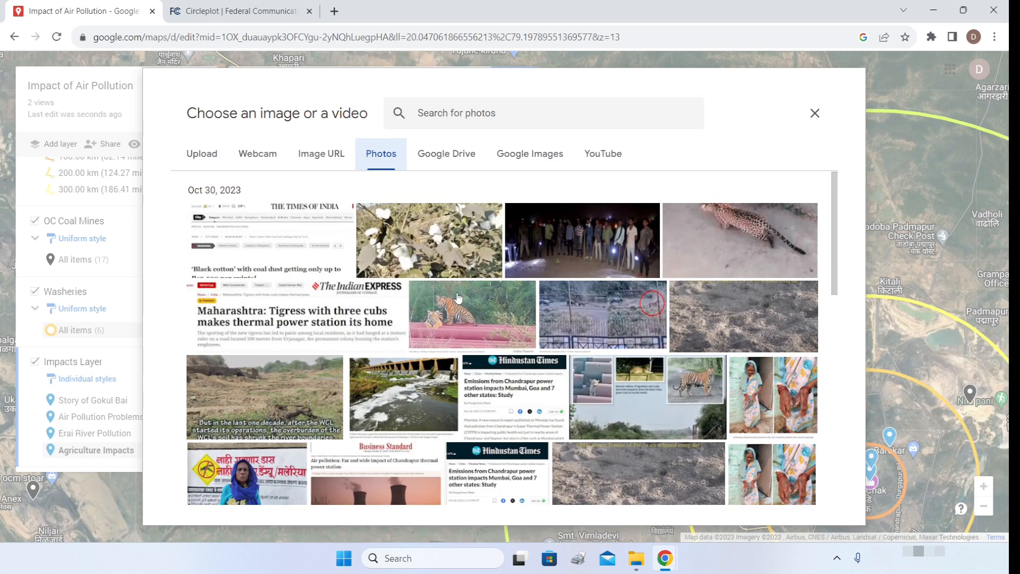
{"action": "left_click", "coordinate": [429, 247]}
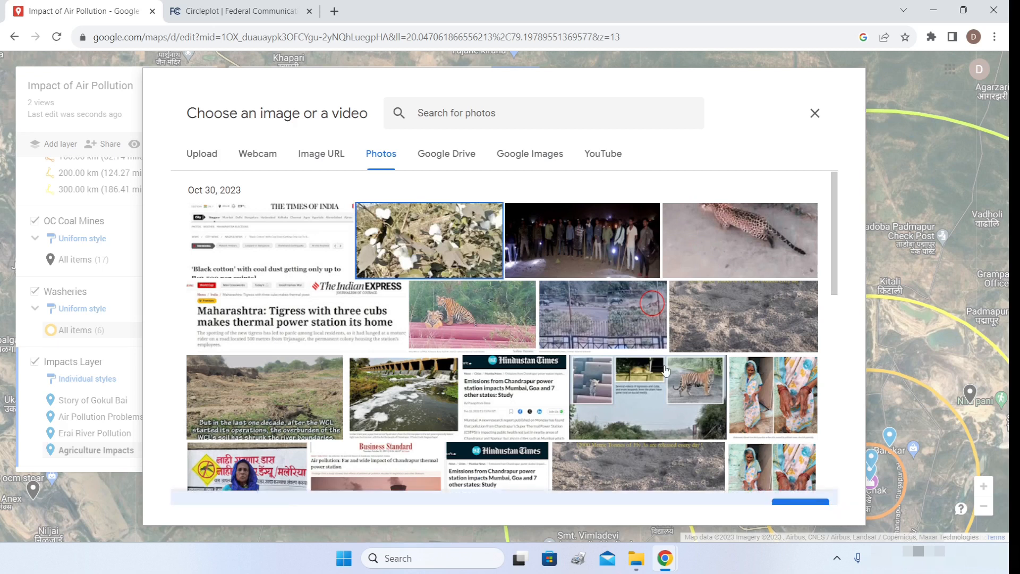
{"action": "left_click", "coordinate": [800, 484]}
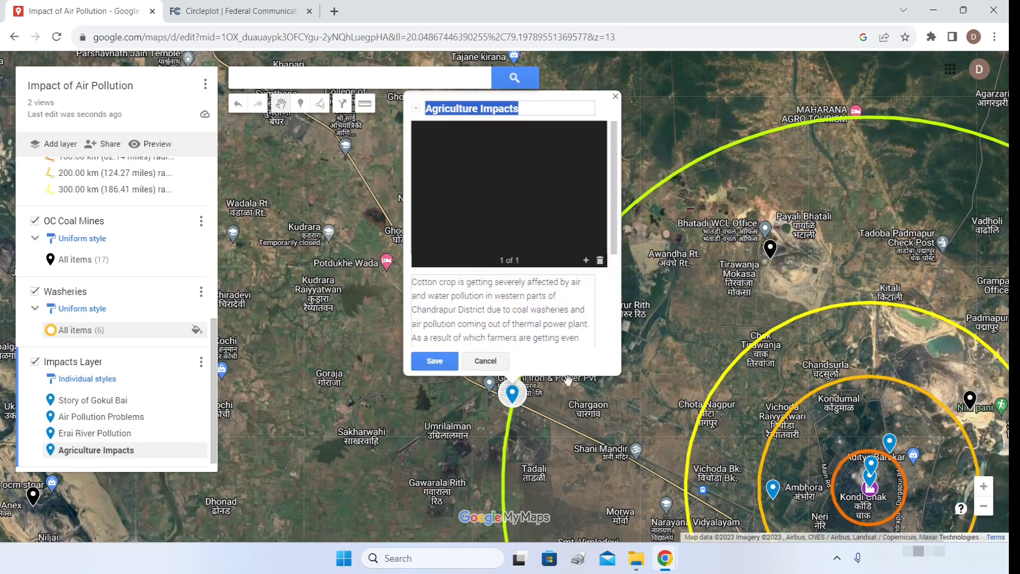
- Add the Times of India 'Black cotton' article image as a second photo and save the marker
{"action": "left_click", "coordinate": [585, 260]}
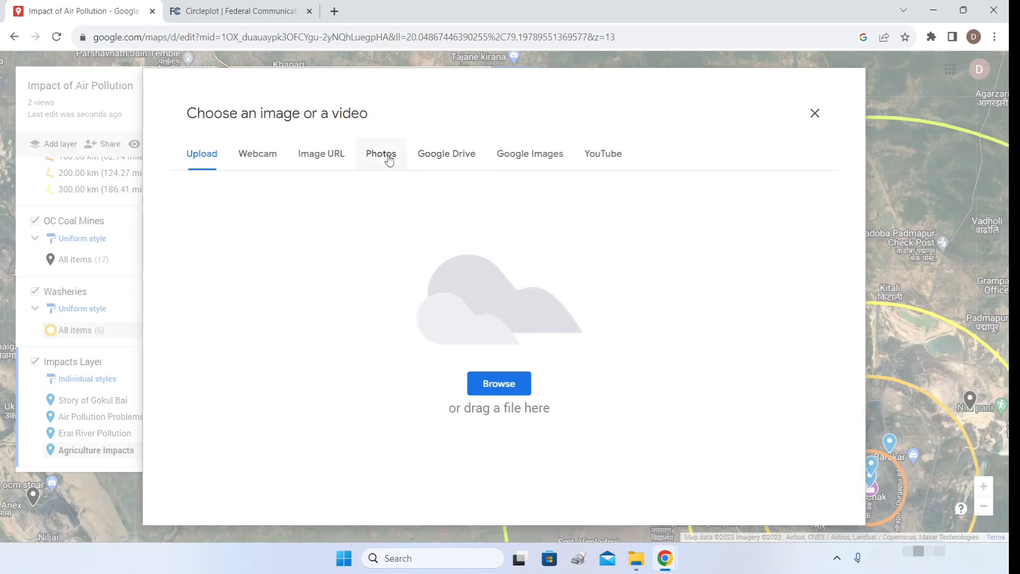
{"action": "left_click", "coordinate": [386, 162]}
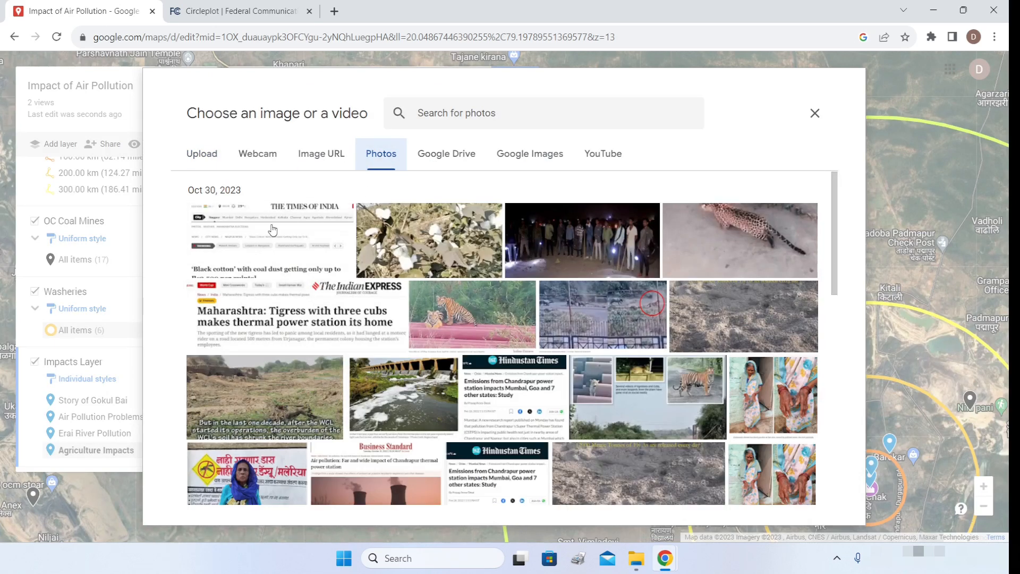
{"action": "left_click", "coordinate": [270, 229]}
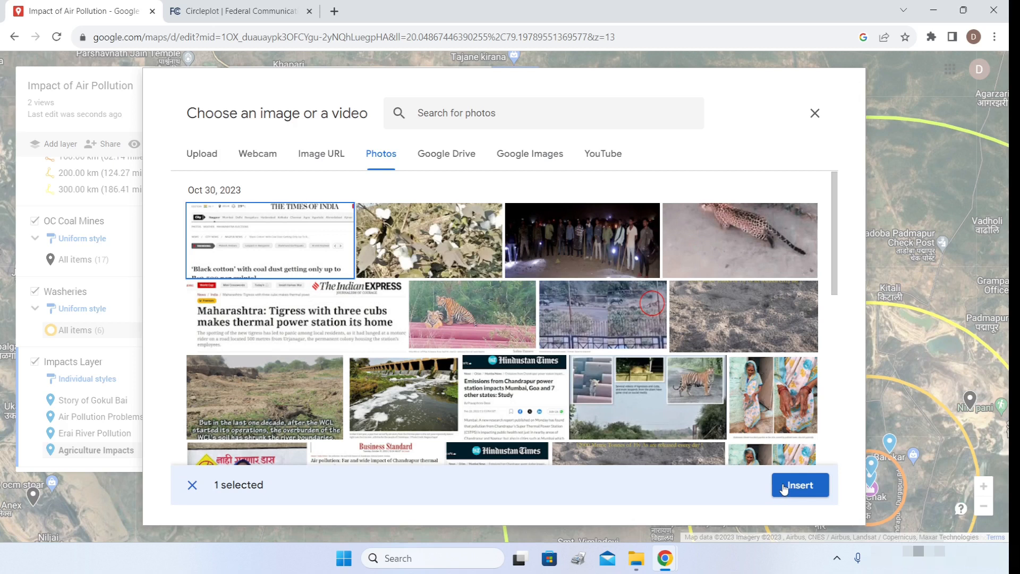
{"action": "left_click", "coordinate": [799, 485]}
{"action": "left_click", "coordinate": [435, 360]}
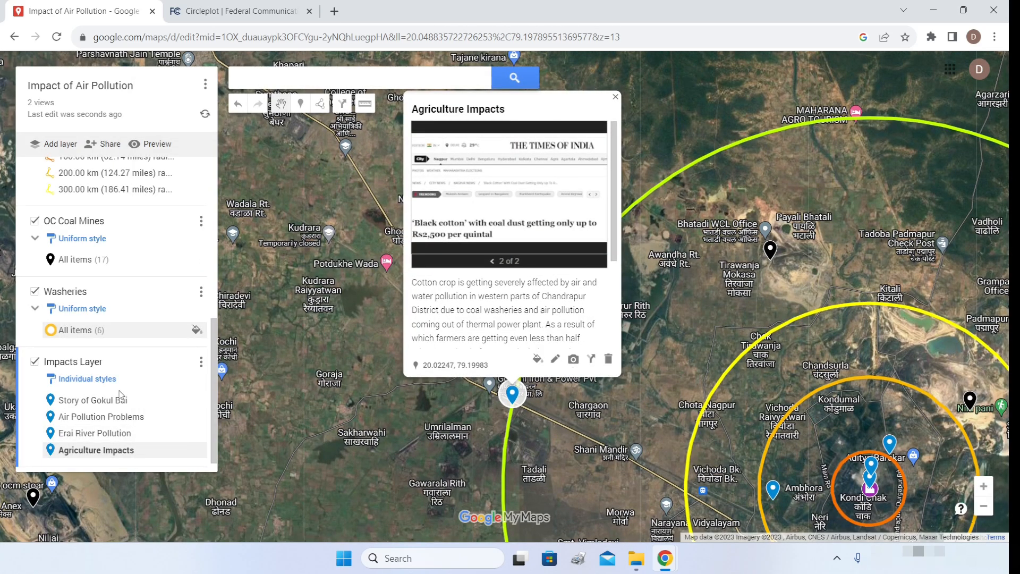
{"action": "scroll", "coordinate": [123, 415], "scroll_direction": "down", "scroll_amount": 1}
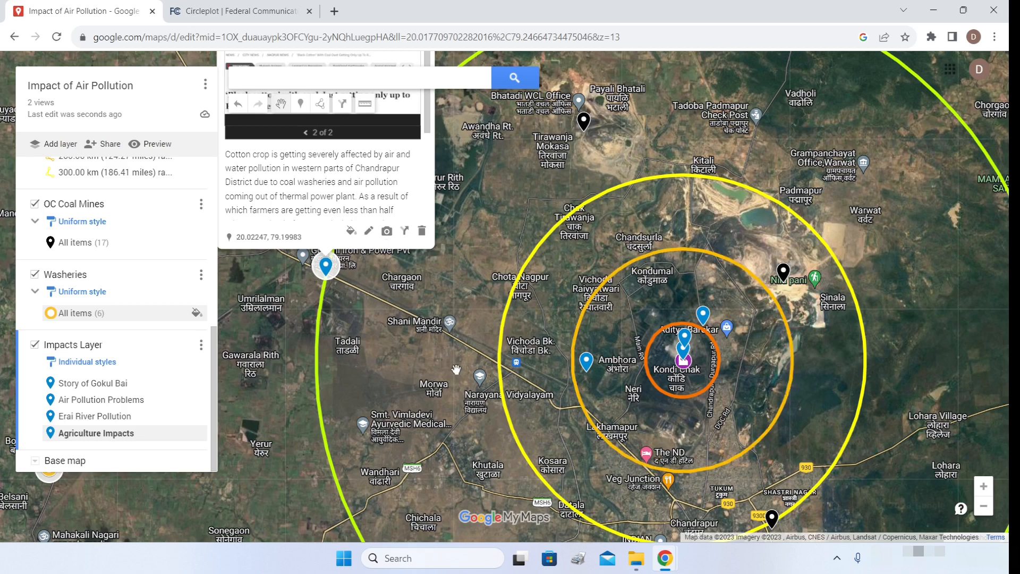
- Drop a 'Human Wildlife Conflict' marker near Nimpani with the pasted tiger-leopard description and ThePrint link, and save it
{"action": "left_click", "coordinate": [280, 286]}
{"action": "left_click", "coordinate": [301, 104]}
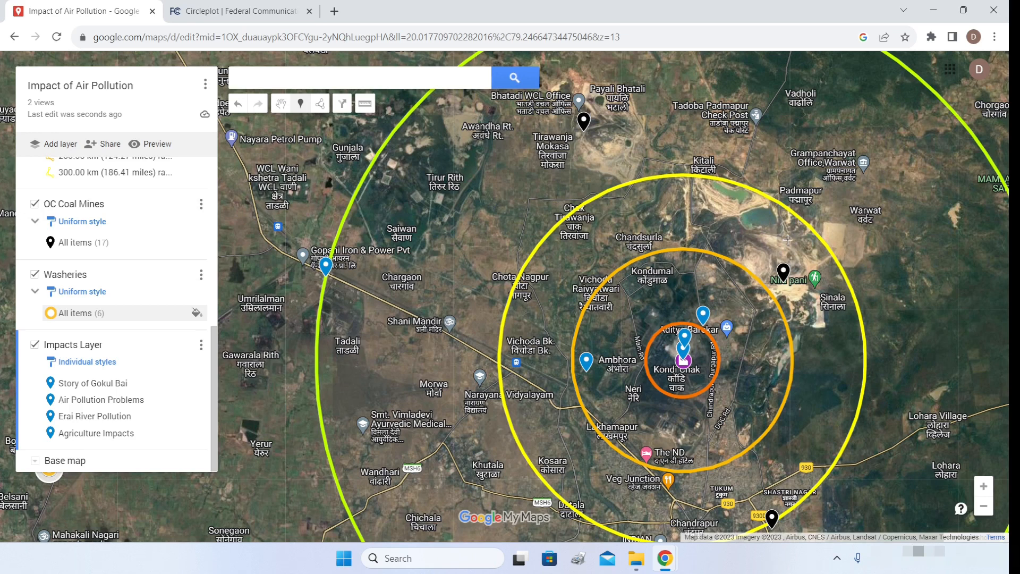
{"action": "left_click", "coordinate": [787, 240]}
{"action": "type", "text": "Hu"}
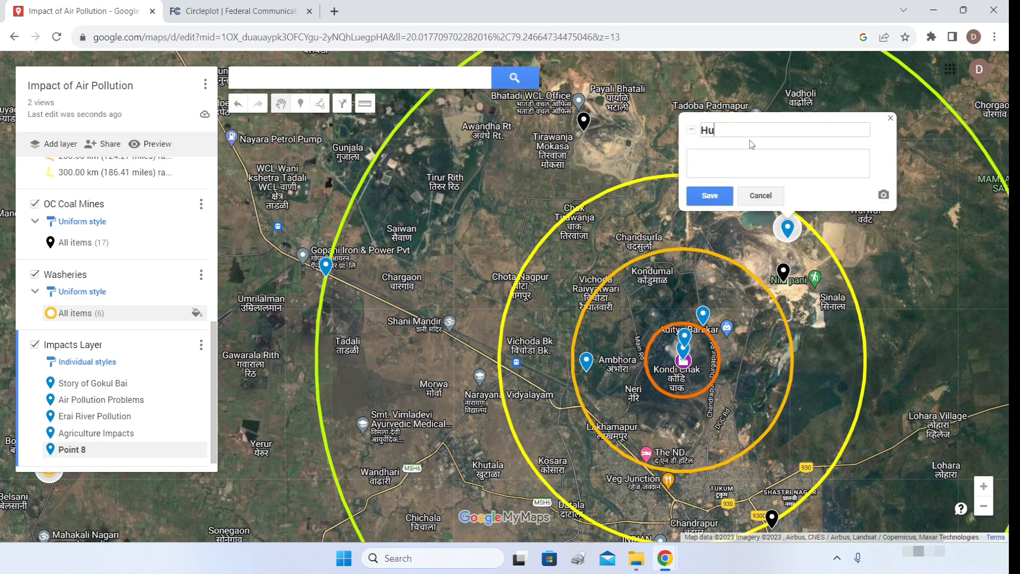
{"action": "type", "text": "man Wildlife Conf"}
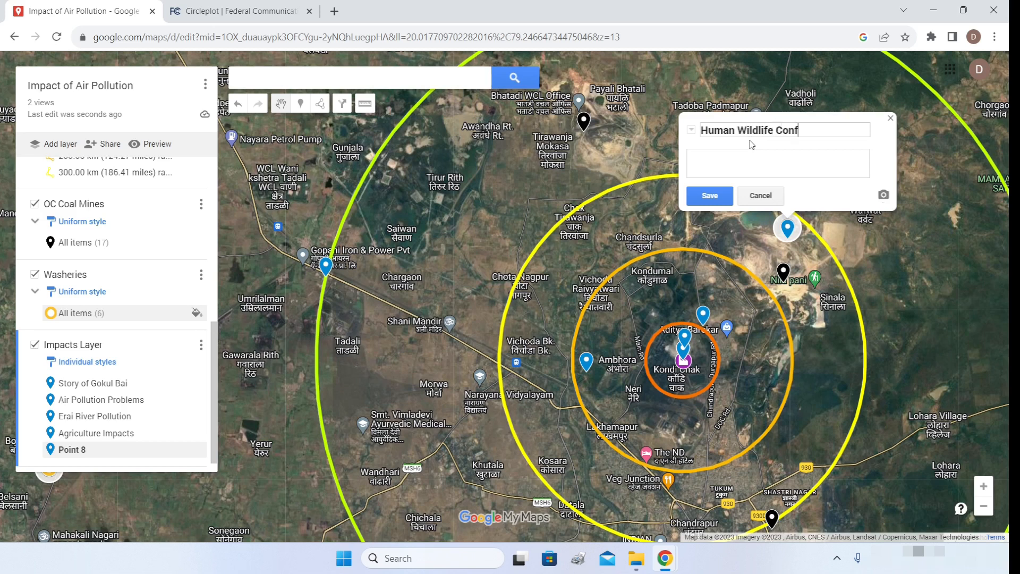
{"action": "type", "text": "lict"}
{"action": "key", "text": "ctrl+v"}
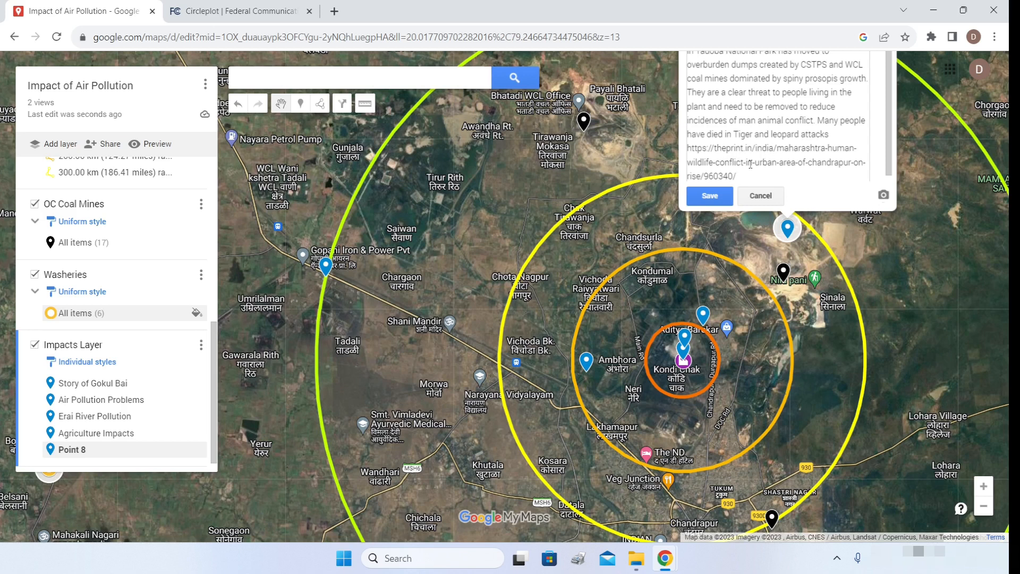
{"action": "left_click", "coordinate": [709, 196]}
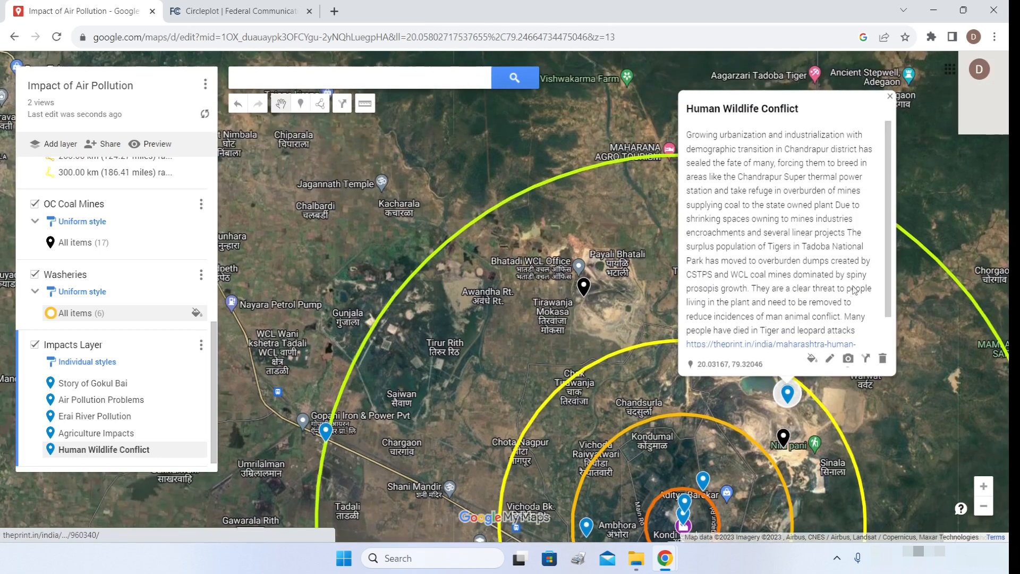
- Insert the tiger collage photo from the photo library into the Human Wildlife Conflict marker
{"action": "left_click", "coordinate": [847, 360]}
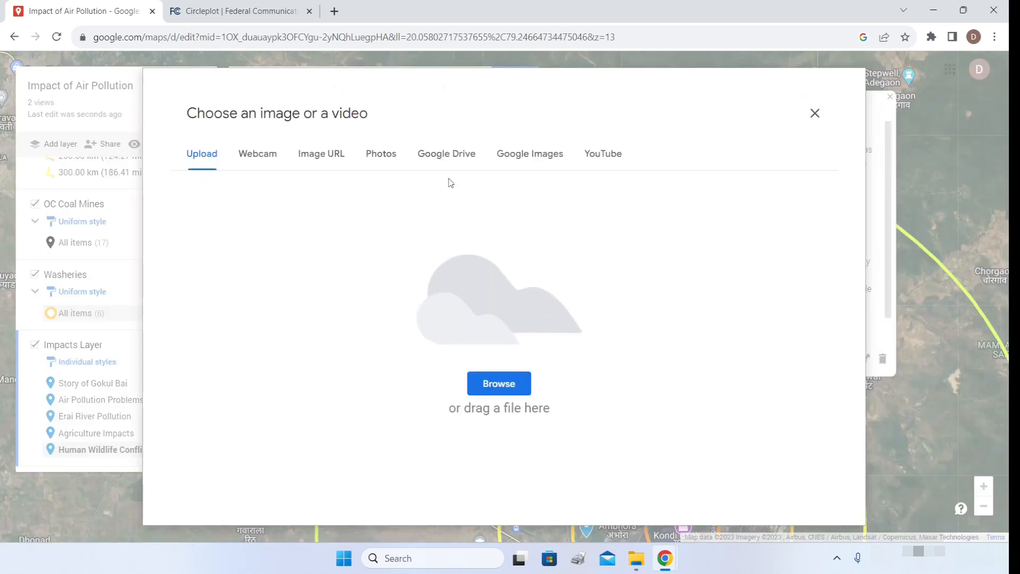
{"action": "left_click", "coordinate": [388, 160]}
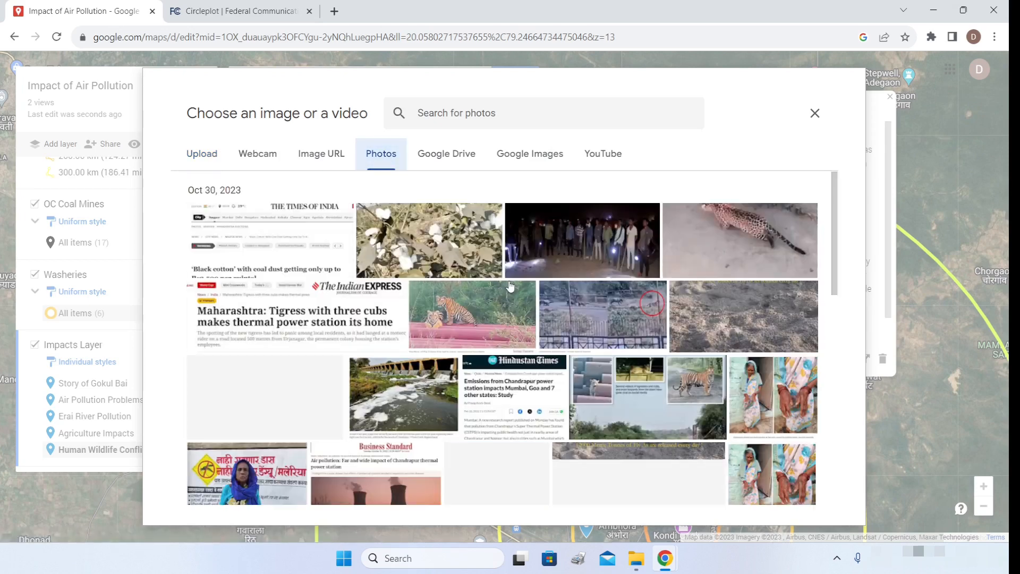
{"action": "scroll", "coordinate": [513, 290], "scroll_direction": "down", "scroll_amount": 4}
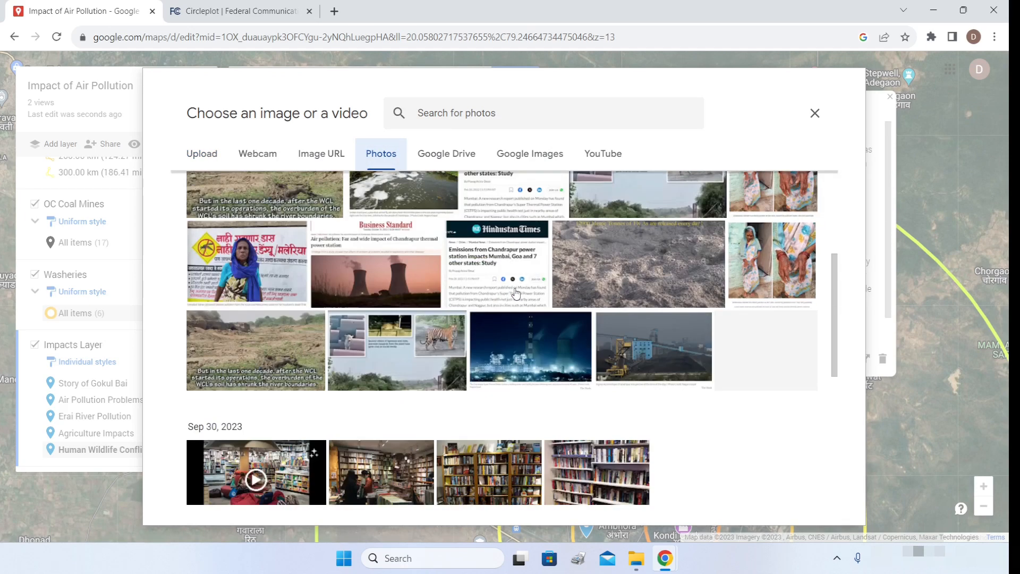
{"action": "scroll", "coordinate": [588, 278], "scroll_direction": "up", "scroll_amount": 4}
{"action": "left_click", "coordinate": [673, 391]}
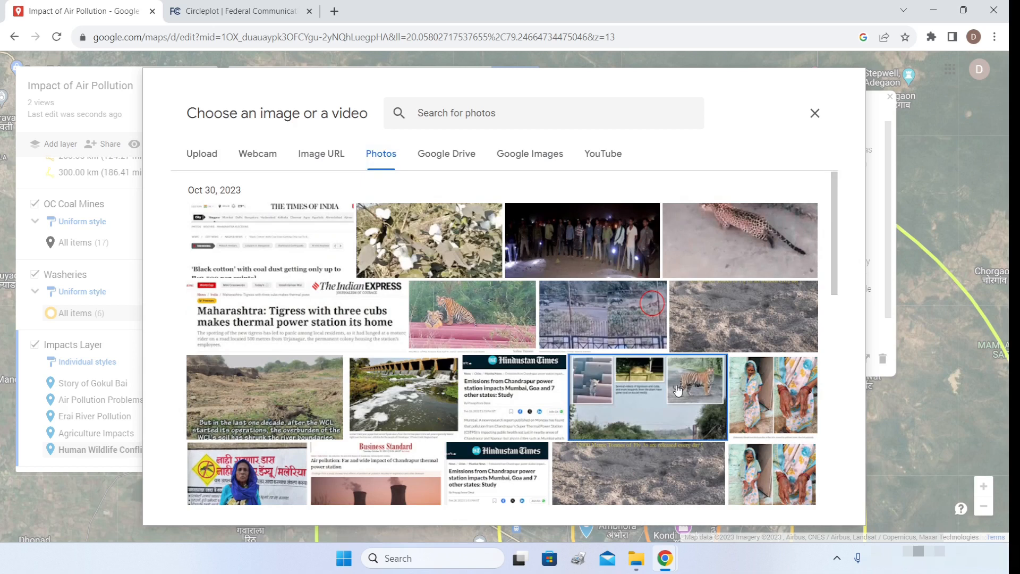
{"action": "left_click", "coordinate": [810, 494]}
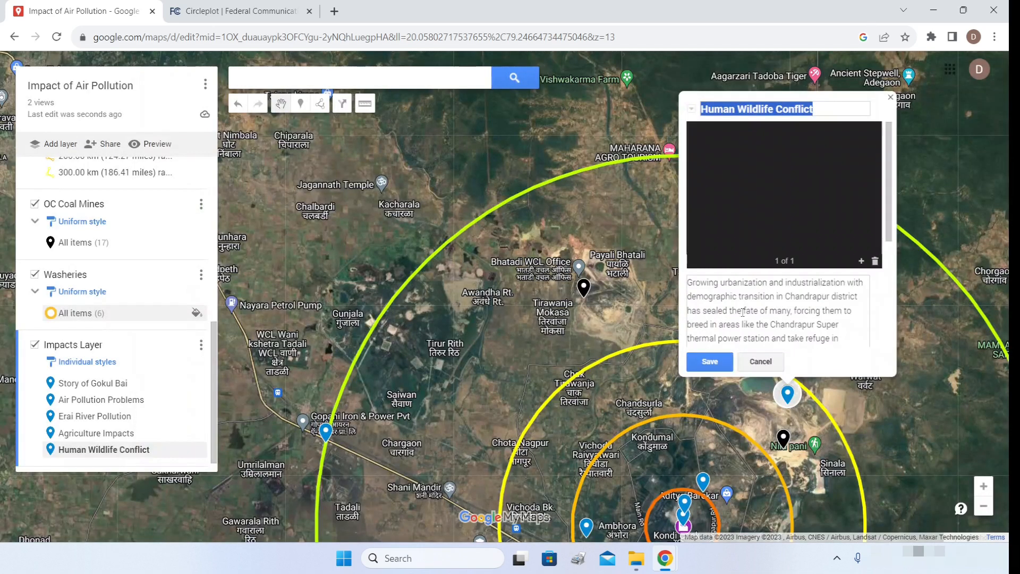
- Add the leopard and night crowd photos to the marker, then save it
{"action": "left_click", "coordinate": [861, 261]}
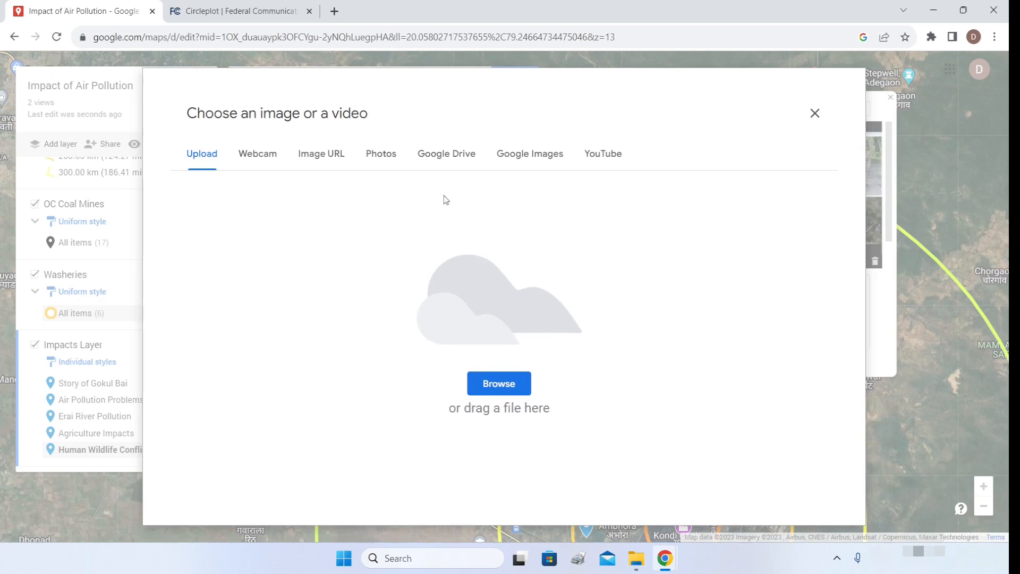
{"action": "left_click", "coordinate": [385, 160]}
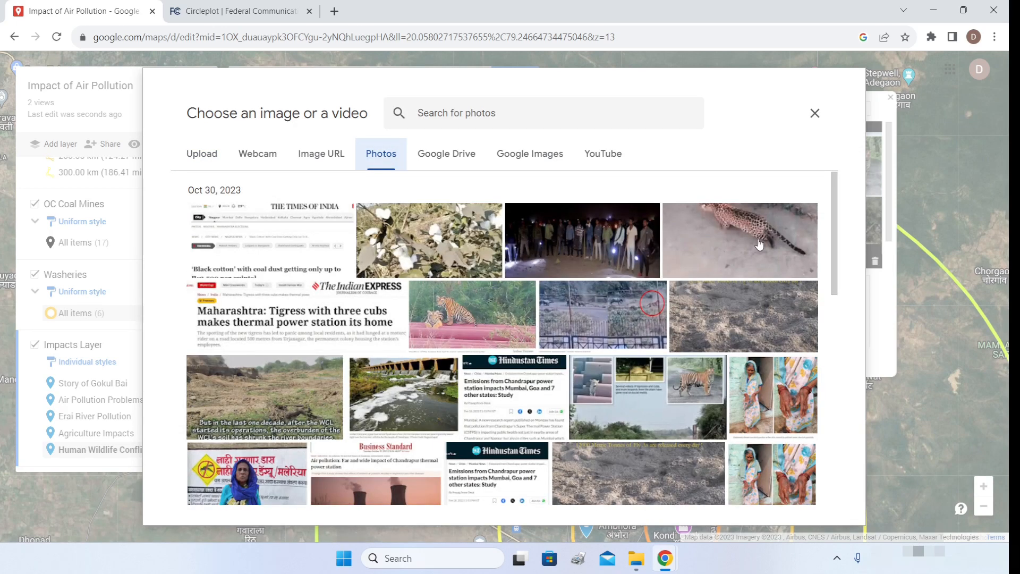
{"action": "left_click", "coordinate": [758, 244]}
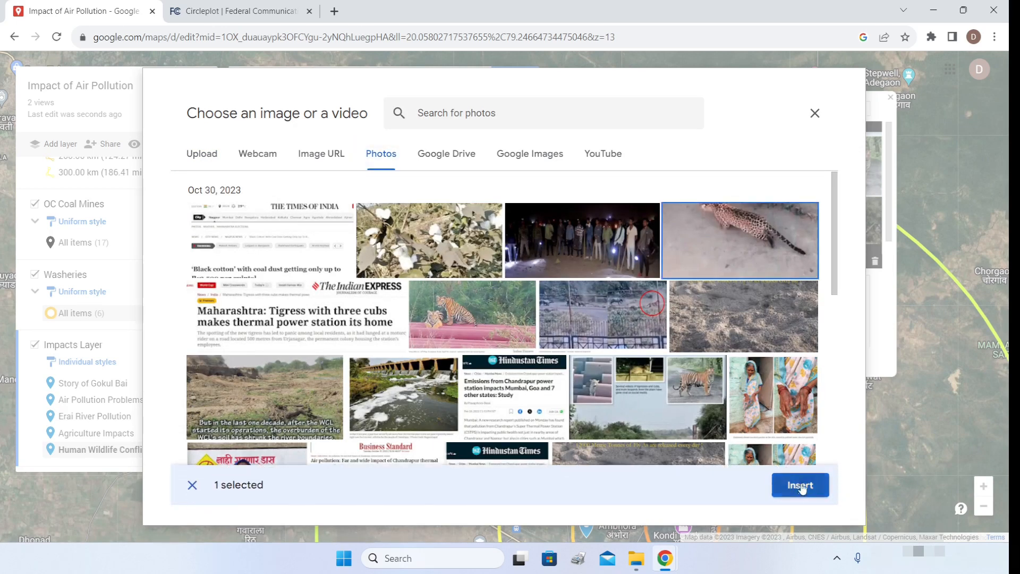
{"action": "left_click", "coordinate": [800, 486]}
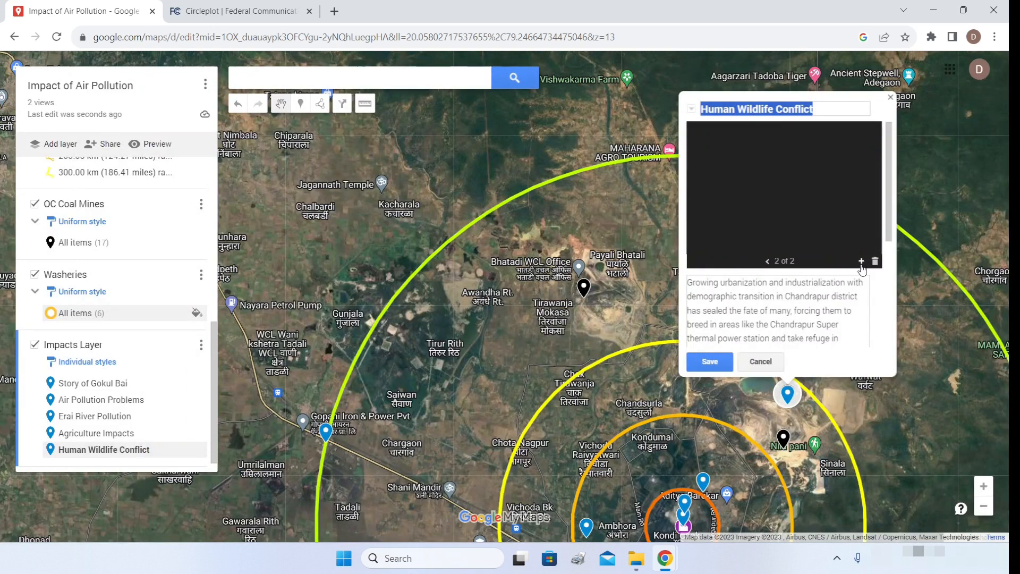
{"action": "left_click", "coordinate": [861, 261]}
{"action": "left_click", "coordinate": [593, 248]}
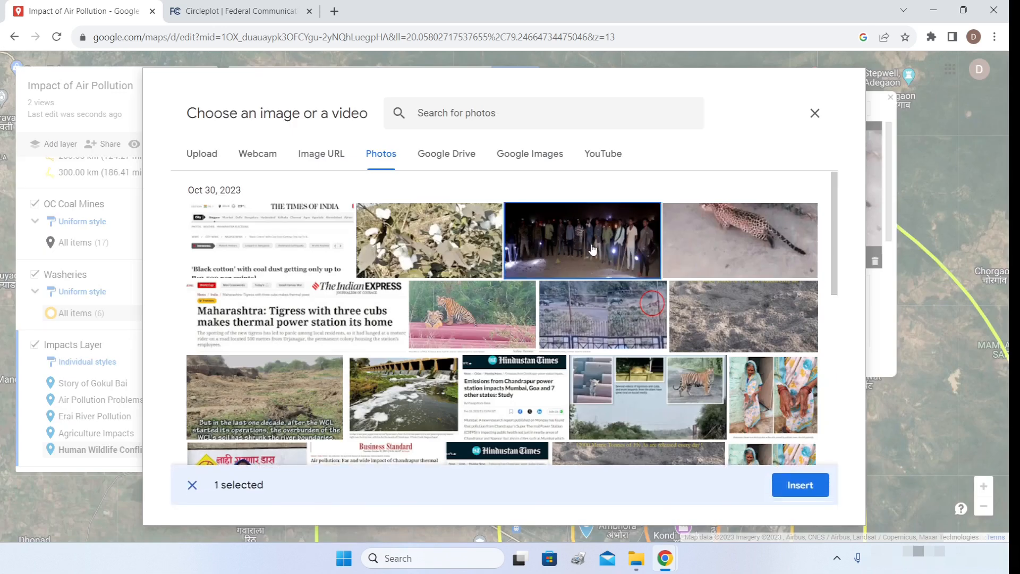
{"action": "left_click", "coordinate": [800, 485]}
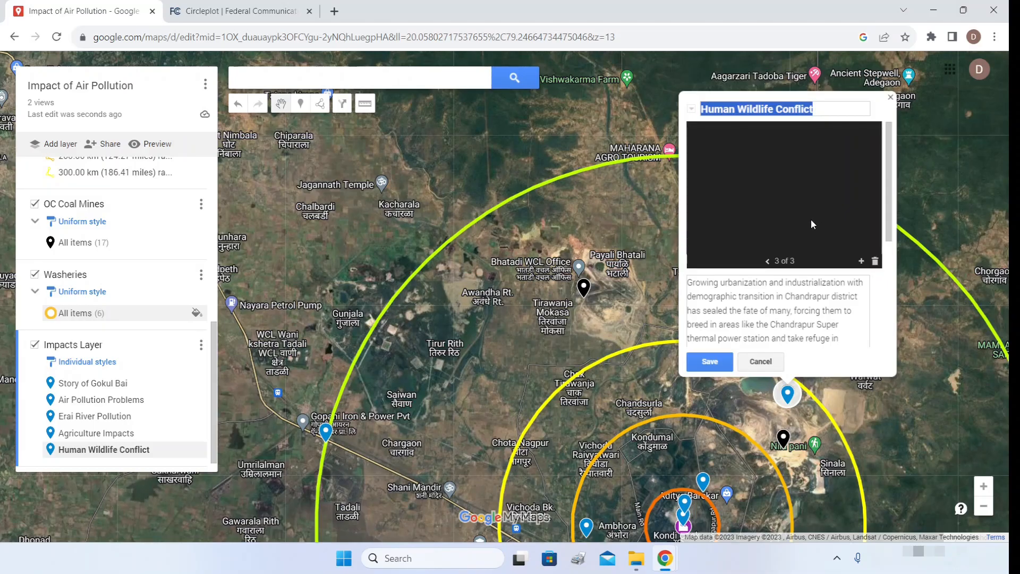
{"action": "left_click", "coordinate": [710, 361]}
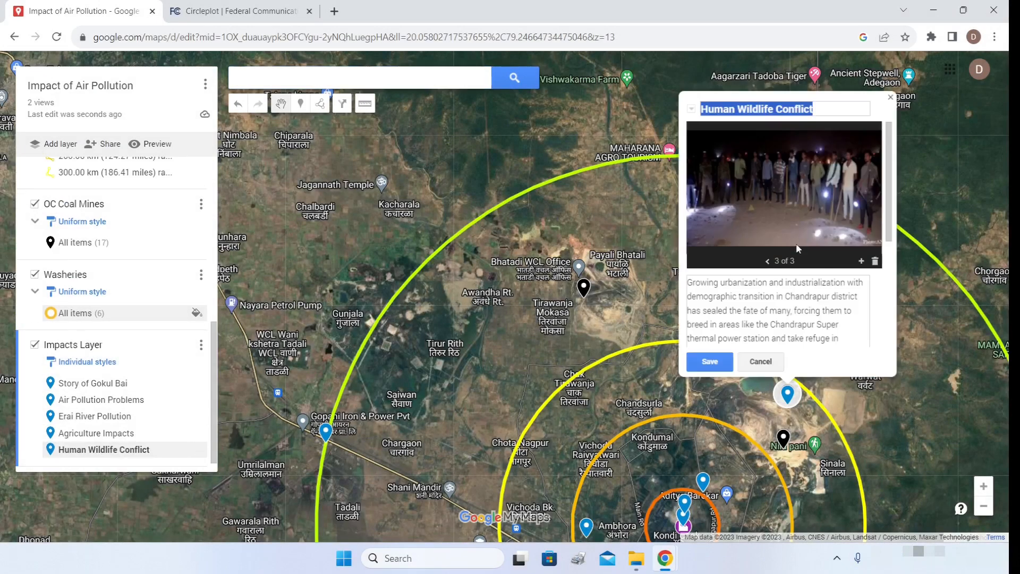
- Zoom out and preview the Impact of Air Pollution map as viewers will see it
{"action": "left_click", "coordinate": [709, 361]}
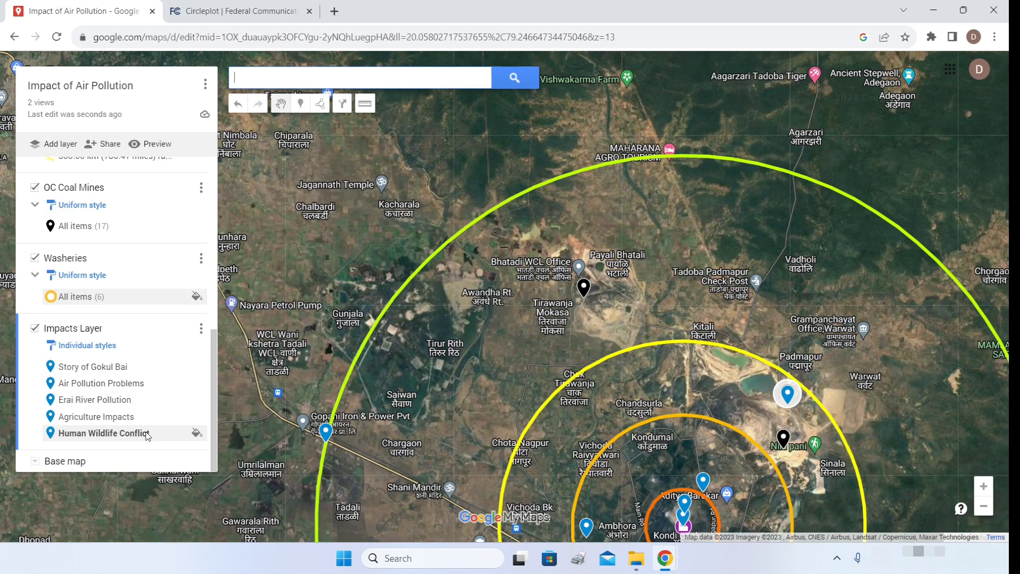
{"action": "scroll", "coordinate": [691, 227], "scroll_direction": "down", "scroll_amount": 1}
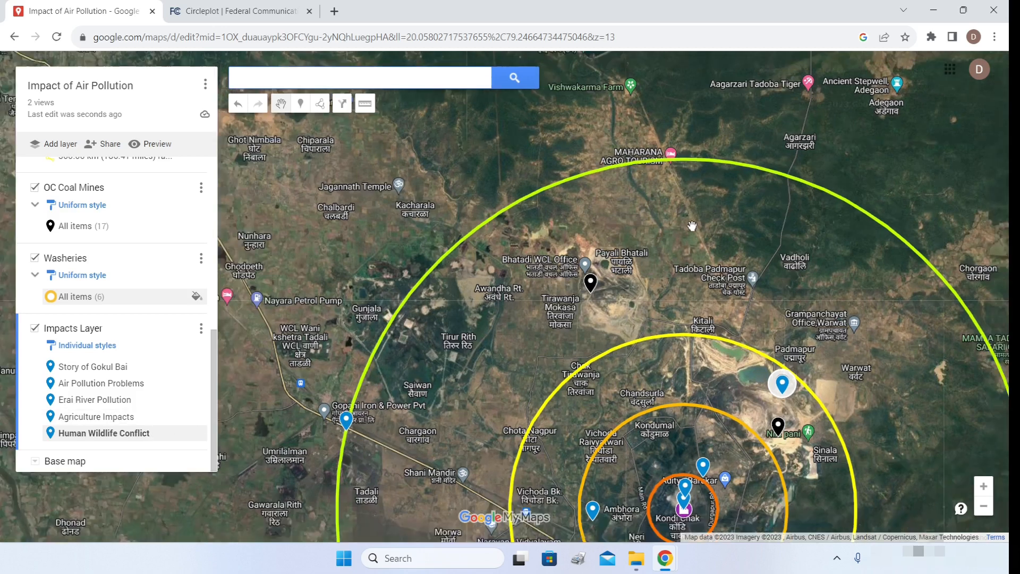
{"action": "scroll", "coordinate": [443, 99], "scroll_direction": "down", "scroll_amount": 1}
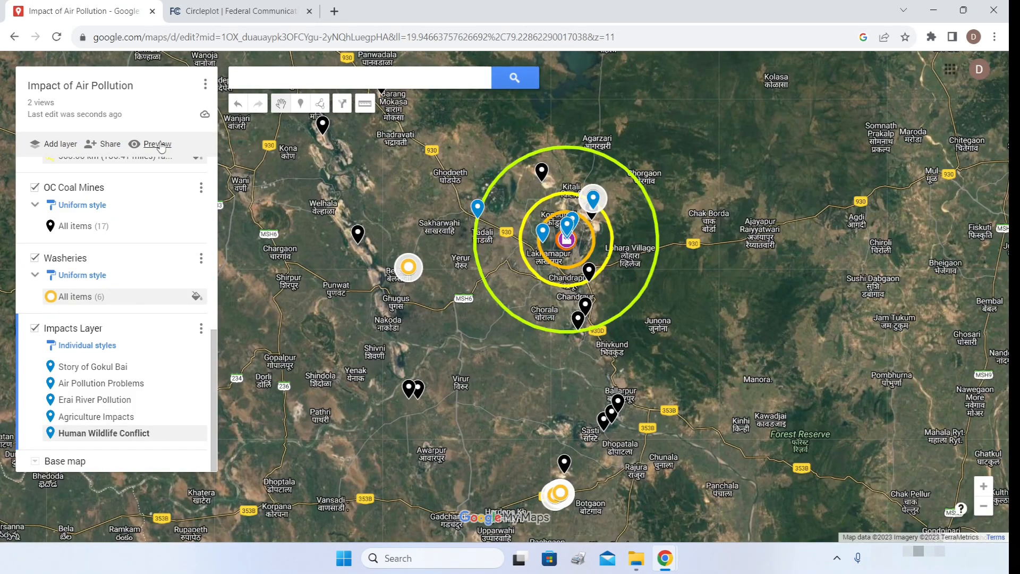
{"action": "left_click", "coordinate": [161, 145]}
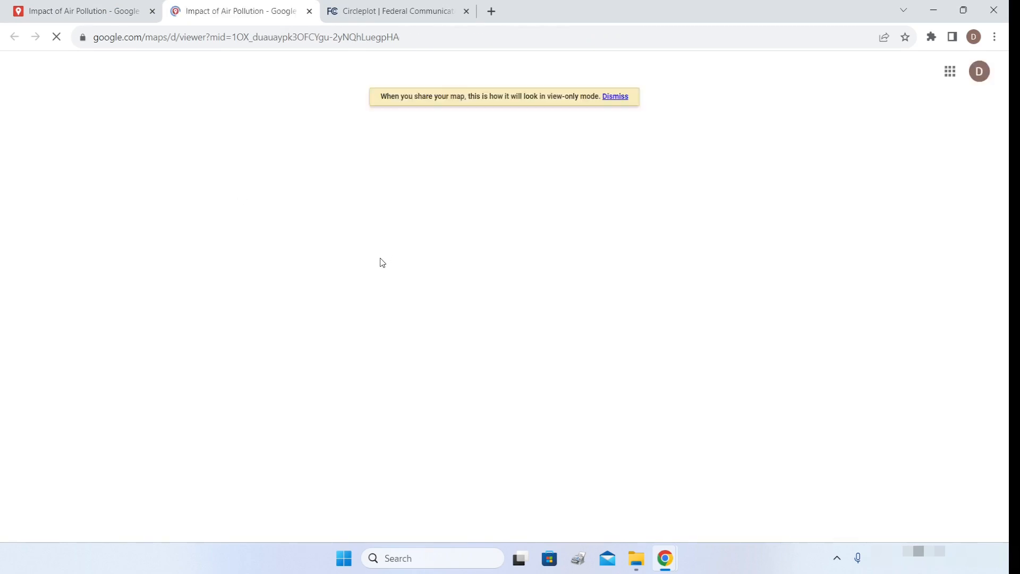
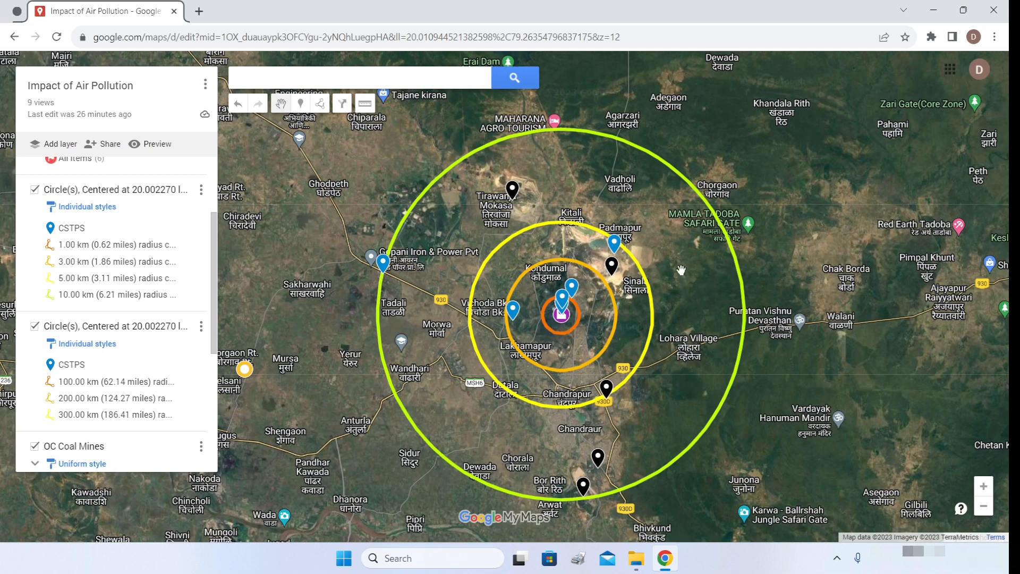
- Search for 'hospital' places near the current map view
{"action": "left_click", "coordinate": [373, 77]}
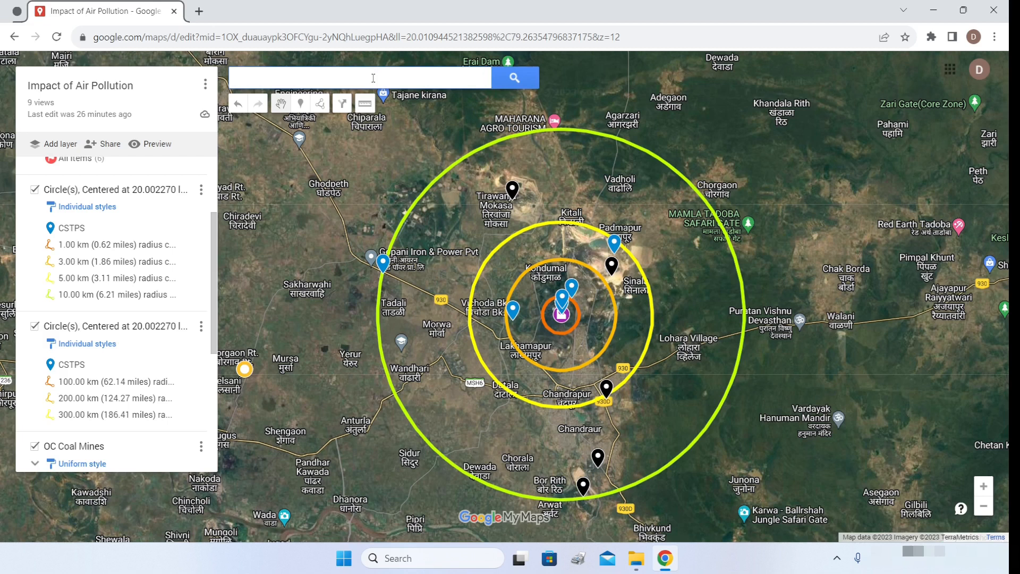
{"action": "type", "text": "hospital"}
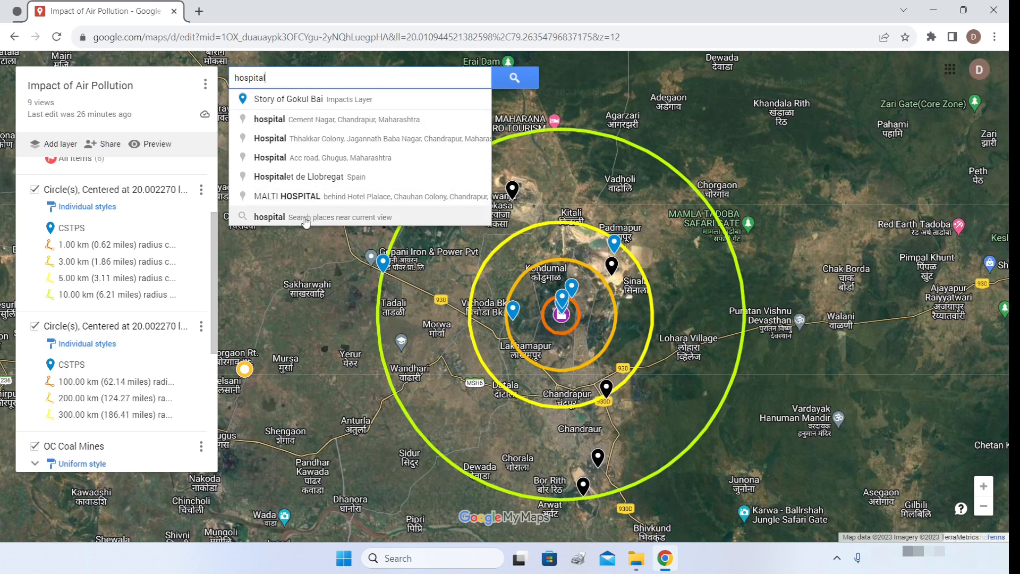
{"action": "left_click", "coordinate": [381, 217]}
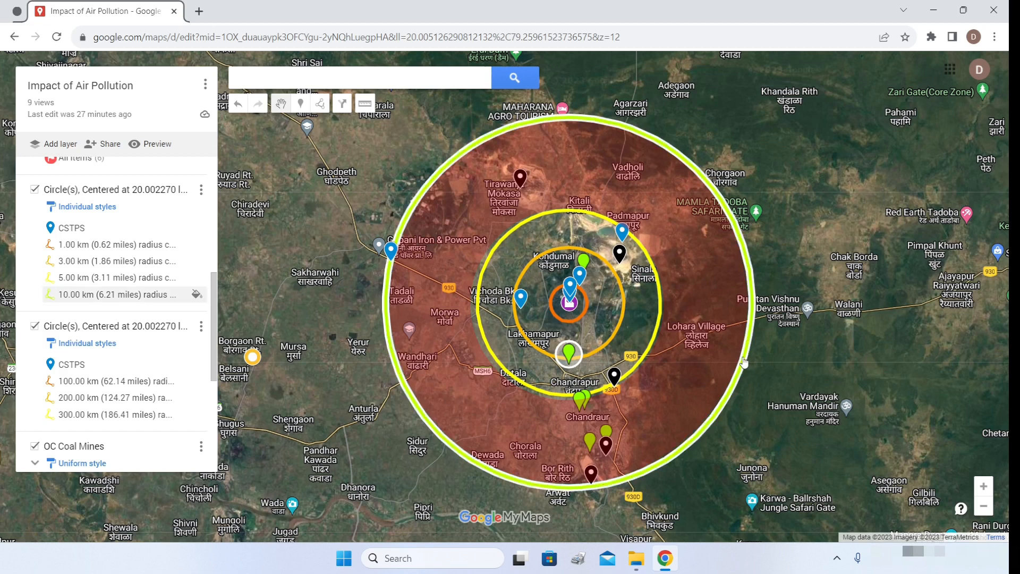
- Create a new layer and add Kuber Multi Speciality Hospital and Dr.Jogi to it
{"action": "left_click", "coordinate": [59, 149]}
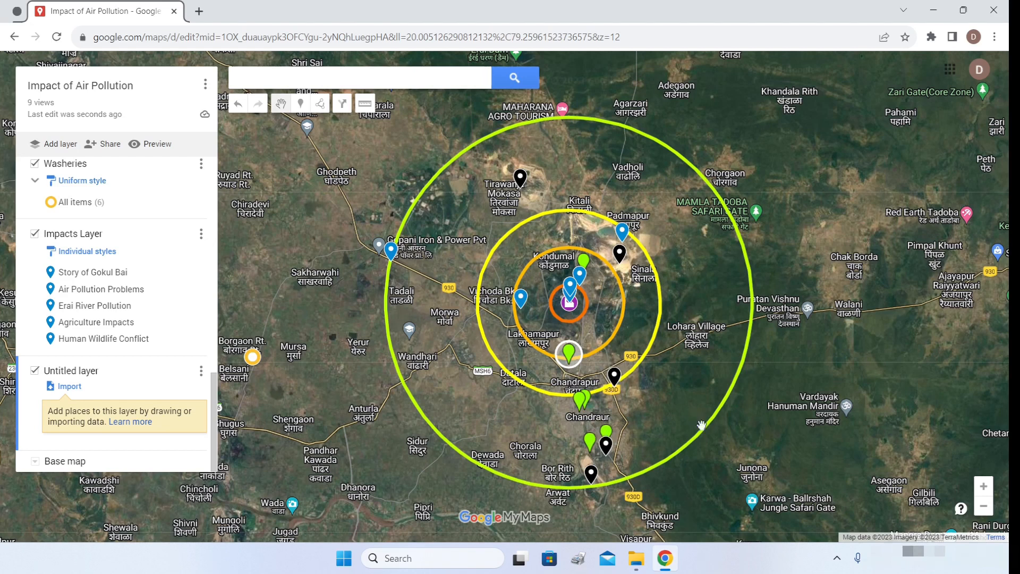
{"action": "left_click", "coordinate": [580, 403]}
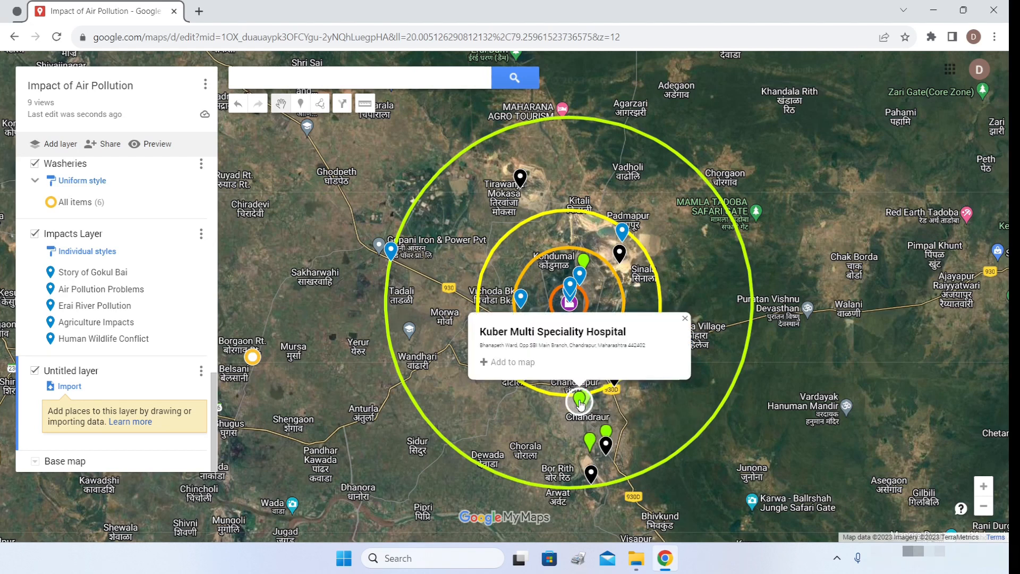
{"action": "left_click", "coordinate": [484, 364]}
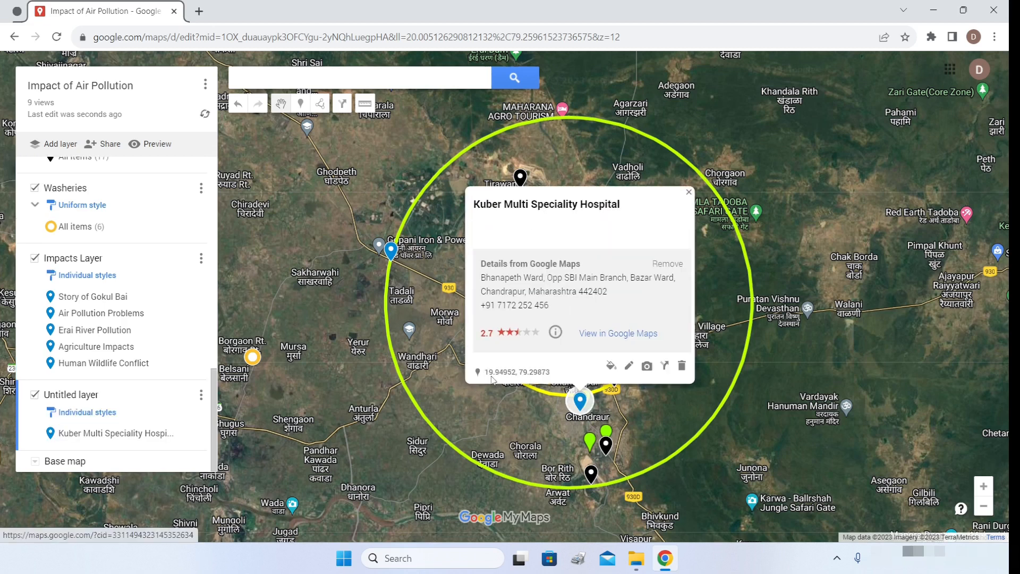
{"action": "left_click", "coordinate": [606, 434]}
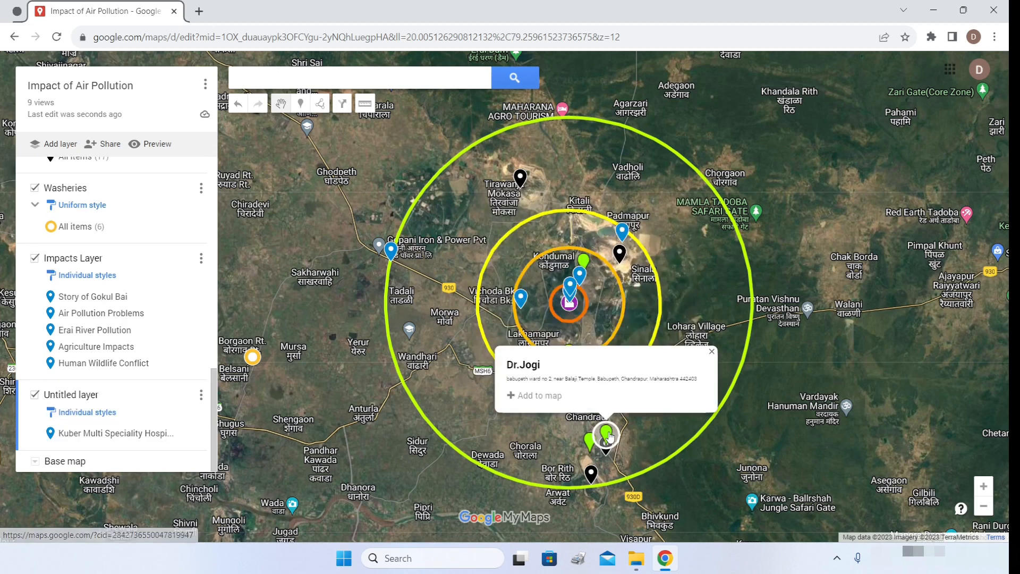
{"action": "left_click", "coordinate": [528, 399]}
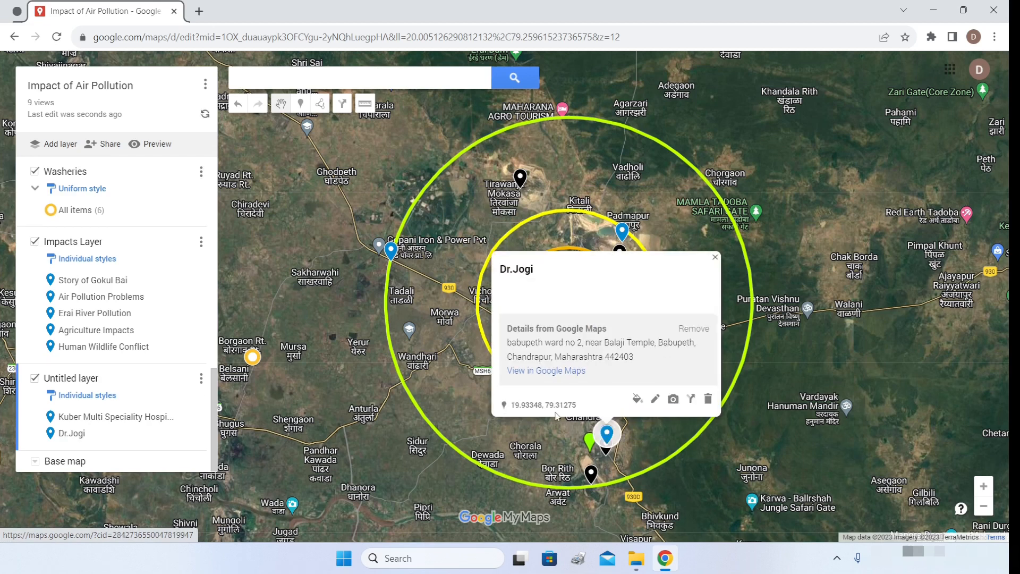
{"action": "left_click", "coordinate": [590, 443]}
- Add WCL Area Hospital and Sainani Hospital to the new layer
{"action": "left_click", "coordinate": [590, 443]}
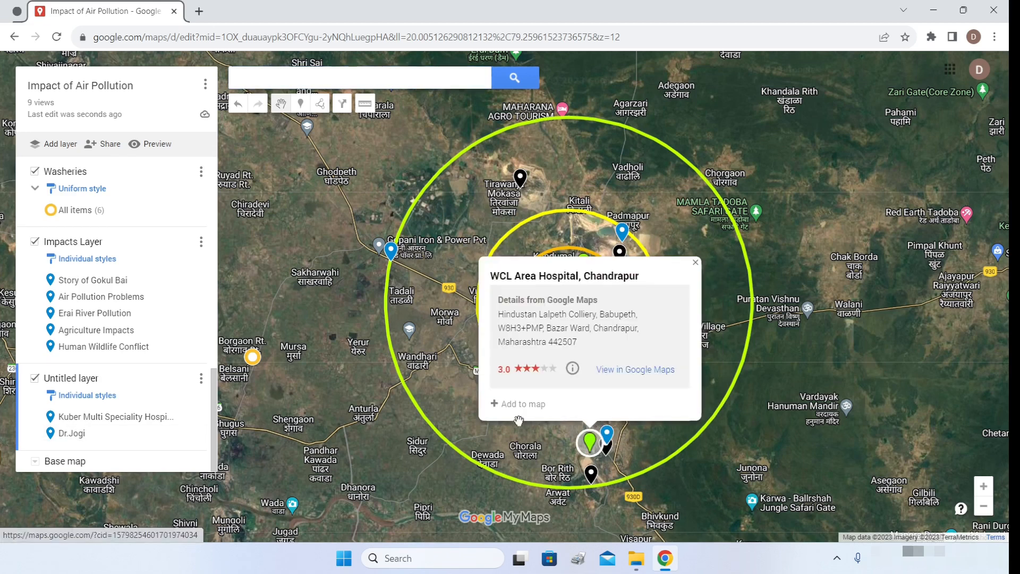
{"action": "left_click", "coordinate": [497, 417]}
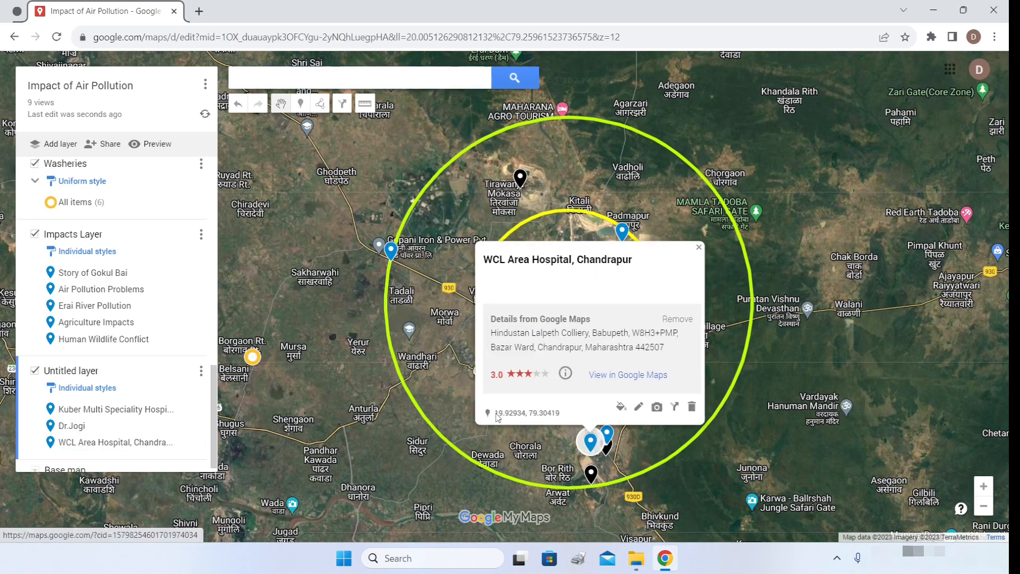
{"action": "left_click", "coordinate": [697, 248]}
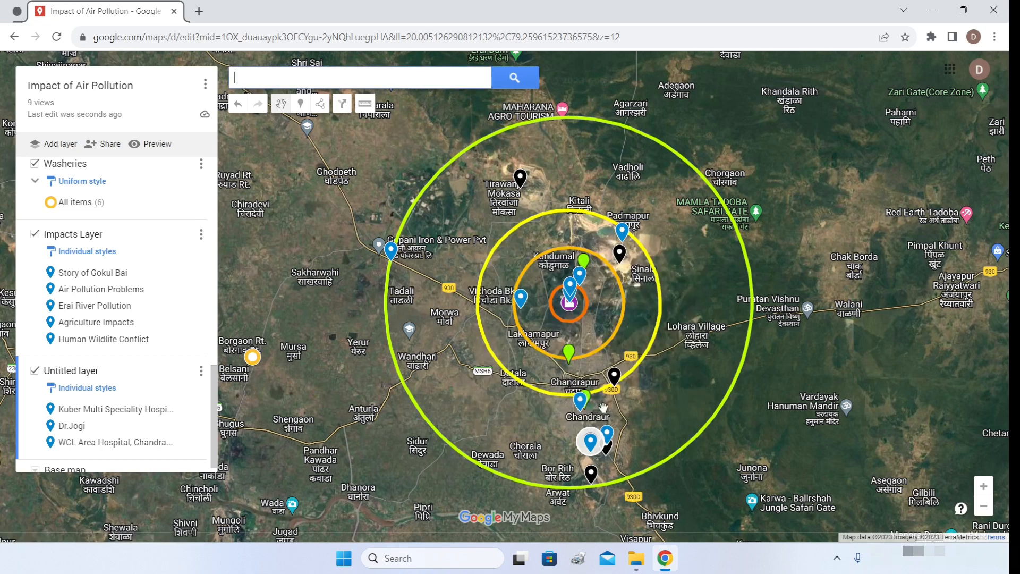
{"action": "left_click", "coordinate": [584, 399]}
{"action": "left_click", "coordinate": [491, 361]}
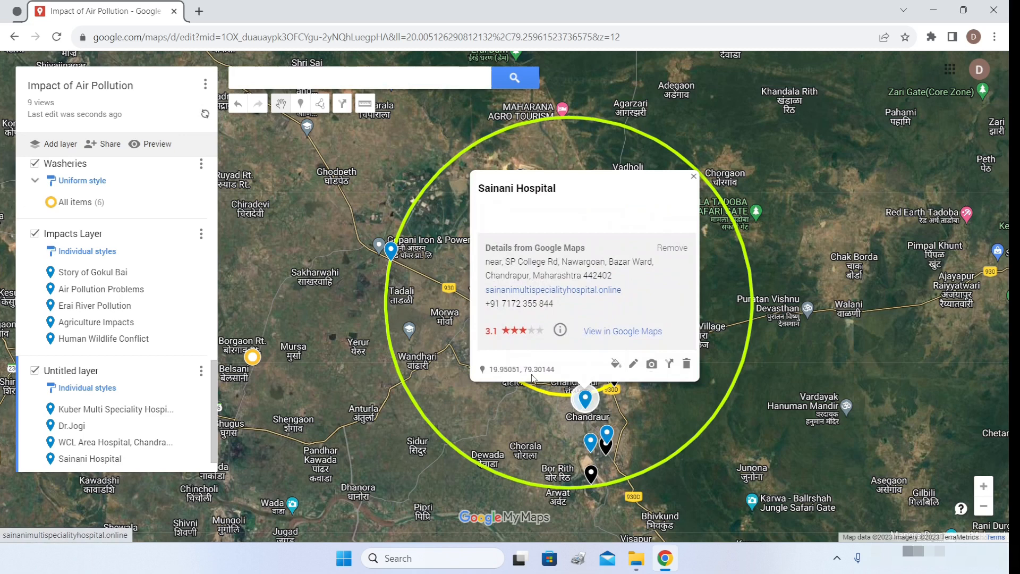
{"action": "left_click", "coordinate": [693, 175]}
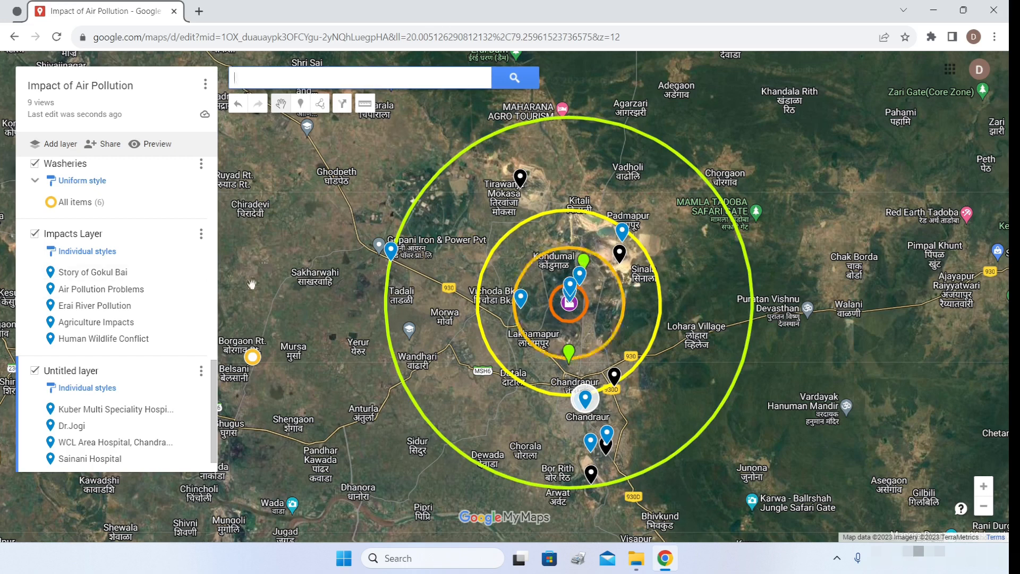
- Remove the hospital search results layer from the map
{"action": "left_click_drag", "start_coordinate": [213, 400], "coordinate": [196, 184]}
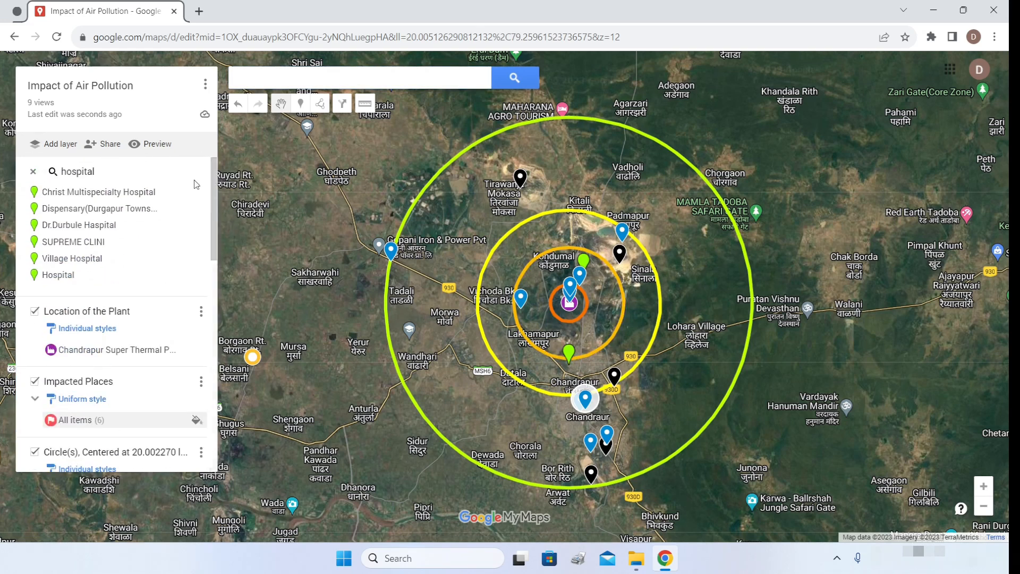
{"action": "left_click", "coordinate": [33, 172]}
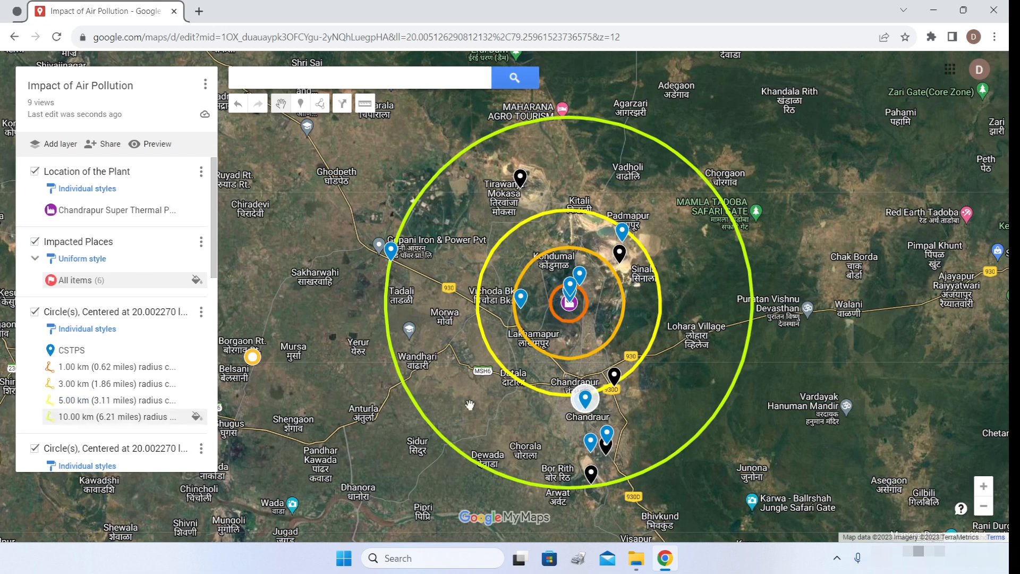
{"action": "scroll", "coordinate": [165, 374], "scroll_direction": "down", "scroll_amount": 3}
{"action": "scroll", "coordinate": [165, 374], "scroll_direction": "down", "scroll_amount": 5}
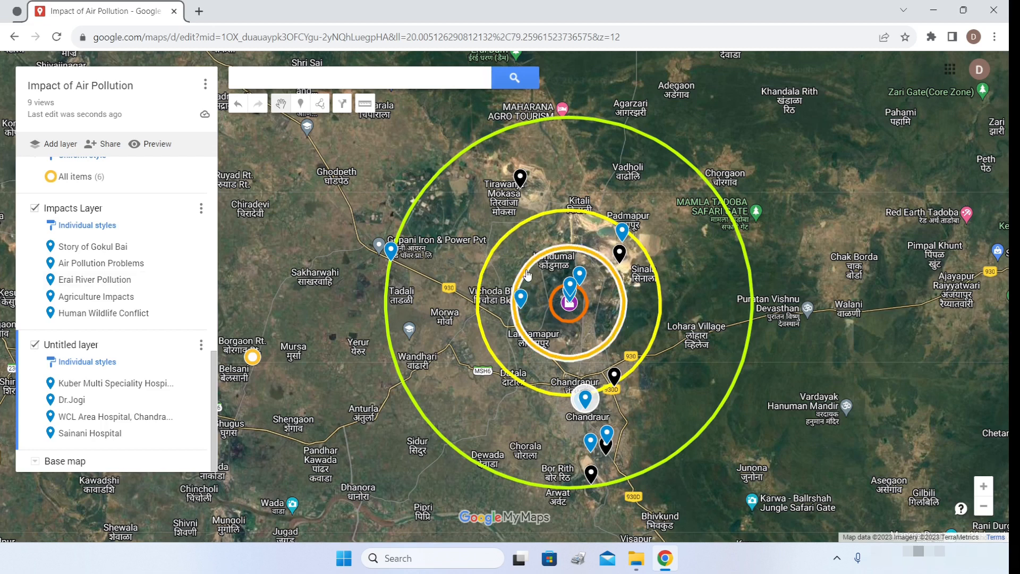
- Search for 'school' places near the current map view
{"action": "left_click", "coordinate": [408, 80]}
{"action": "type", "text": "sc"}
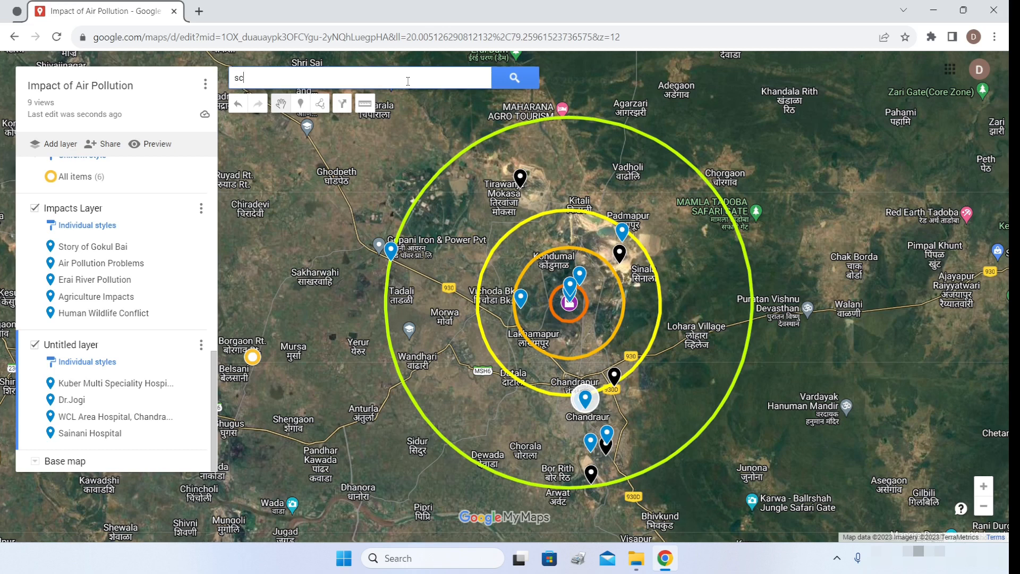
{"action": "type", "text": "hool"}
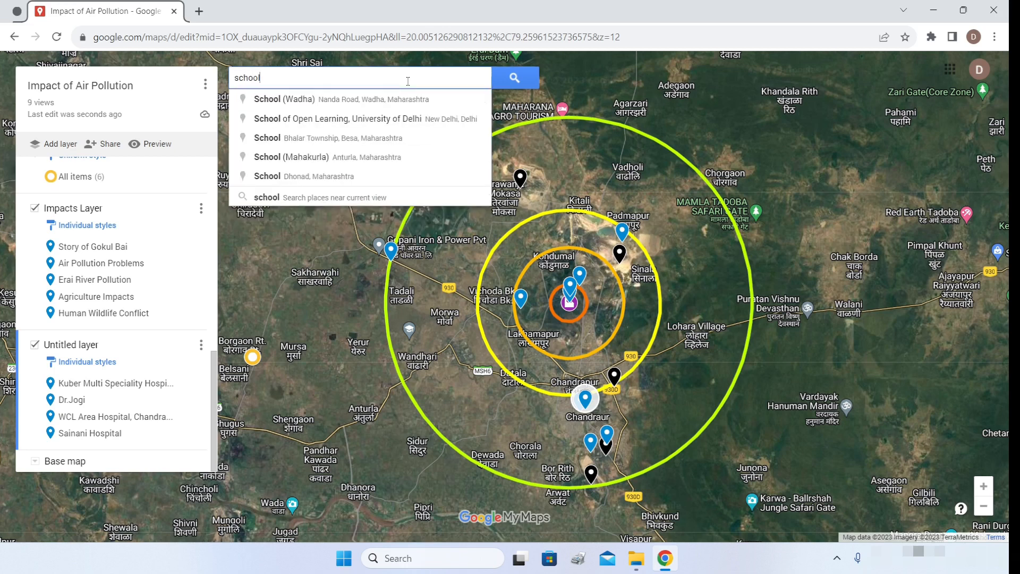
{"action": "left_click", "coordinate": [378, 198]}
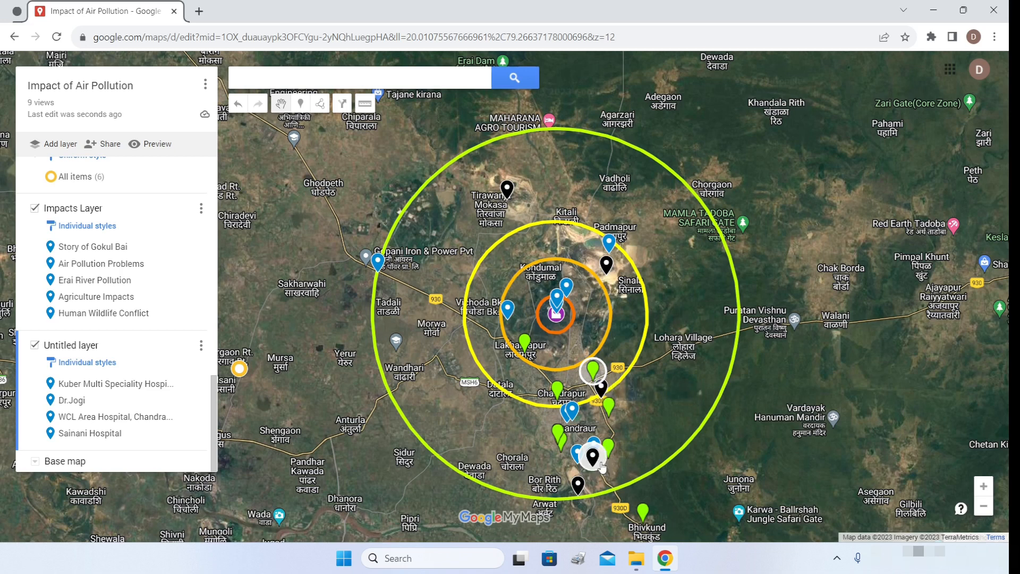
- Create another layer holding Chandrapur Public School and Ramchandra School
{"action": "left_click", "coordinate": [54, 145]}
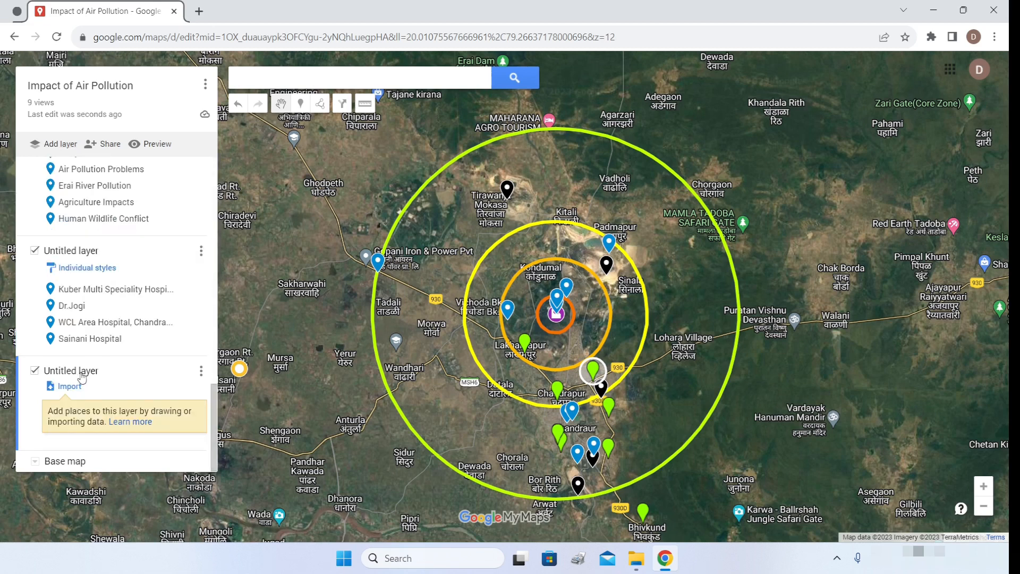
{"action": "left_click", "coordinate": [594, 372]}
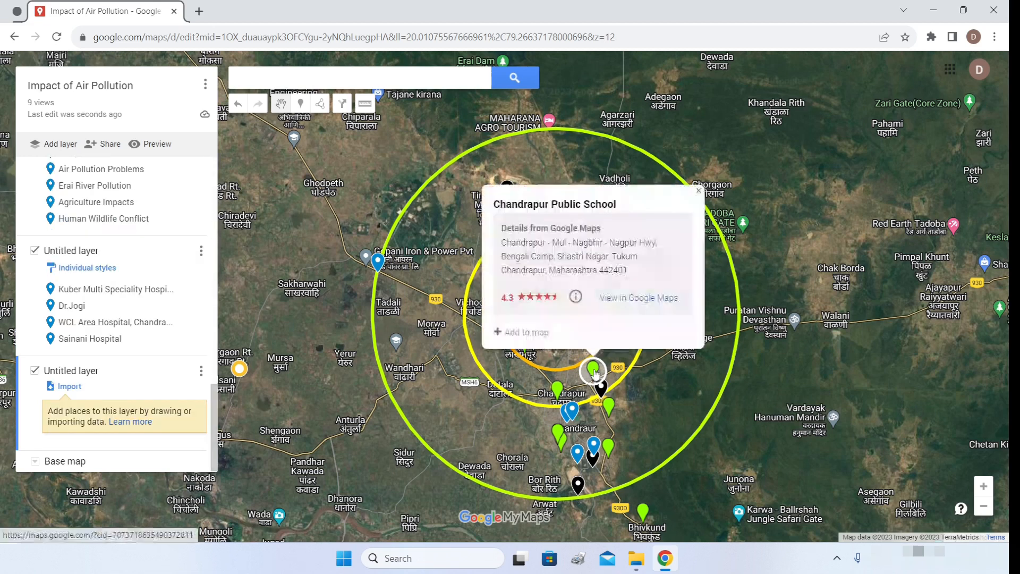
{"action": "left_click", "coordinate": [499, 333]}
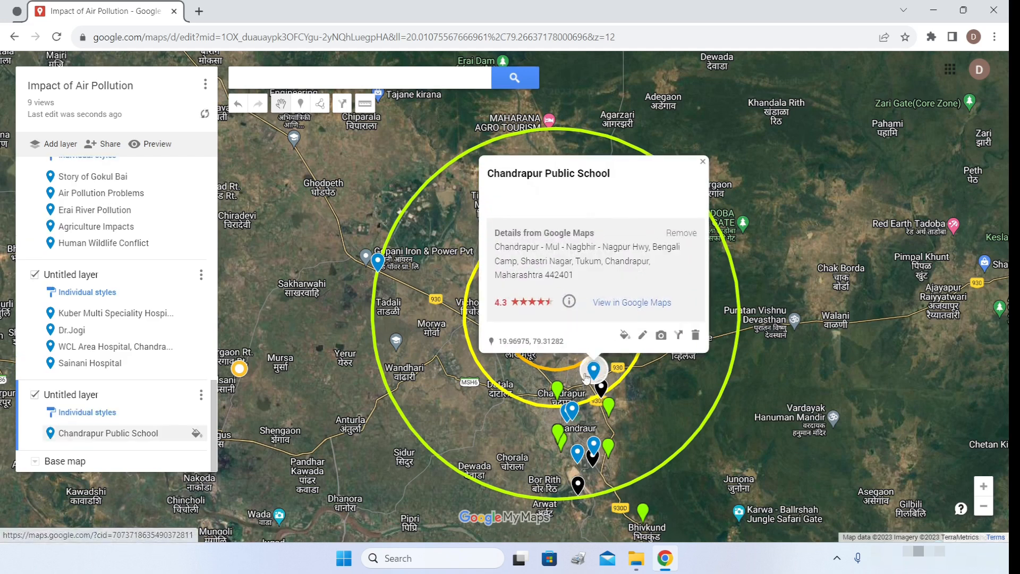
{"action": "left_click", "coordinate": [557, 390]}
{"action": "left_click", "coordinate": [460, 351]}
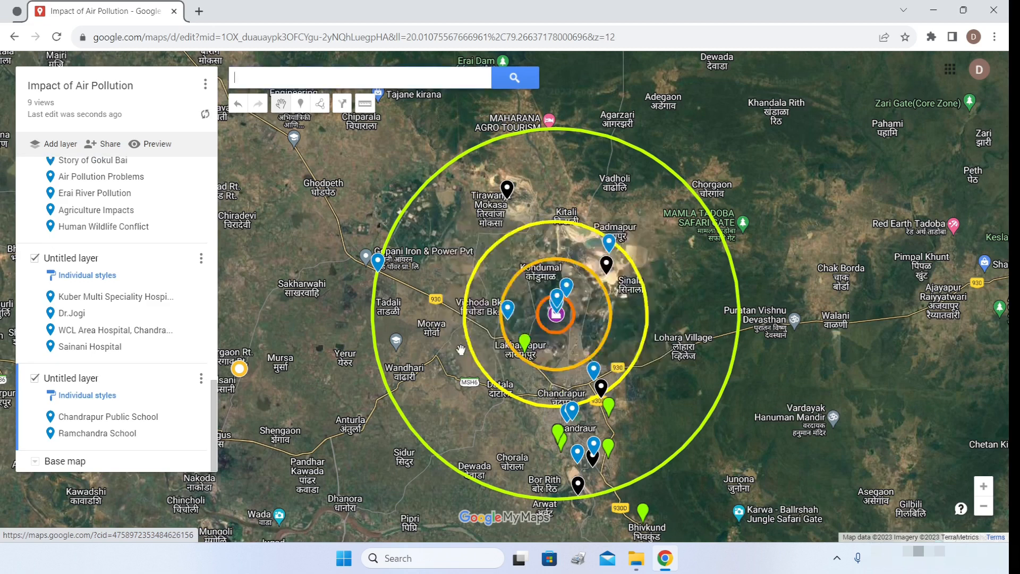
- Clear the school search results and close the Ramchandra School card
{"action": "scroll", "coordinate": [194, 206], "scroll_direction": "up", "scroll_amount": 5}
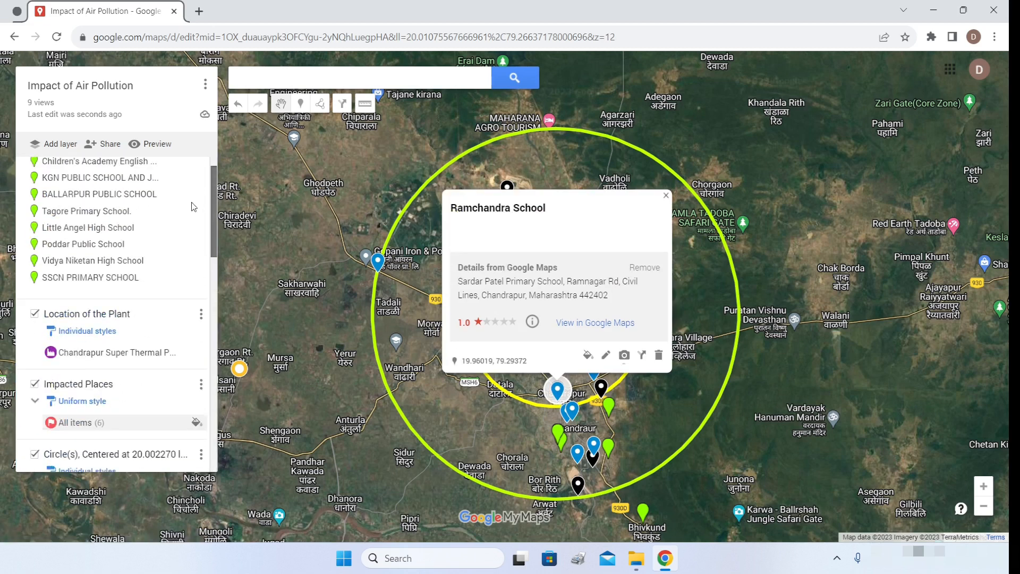
{"action": "scroll", "coordinate": [193, 197], "scroll_direction": "up", "scroll_amount": 1}
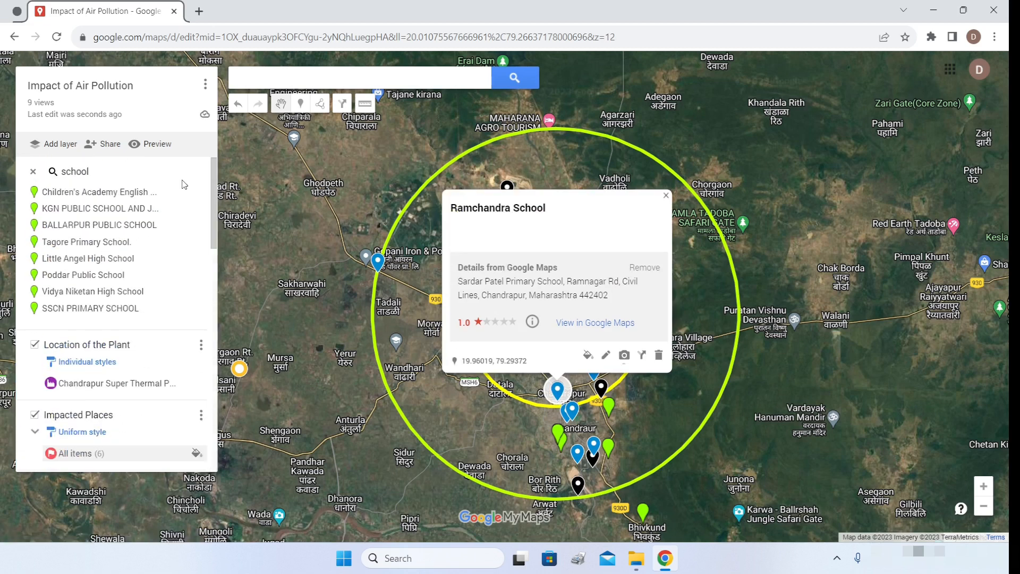
{"action": "left_click", "coordinate": [34, 172]}
{"action": "left_click", "coordinate": [665, 195]}
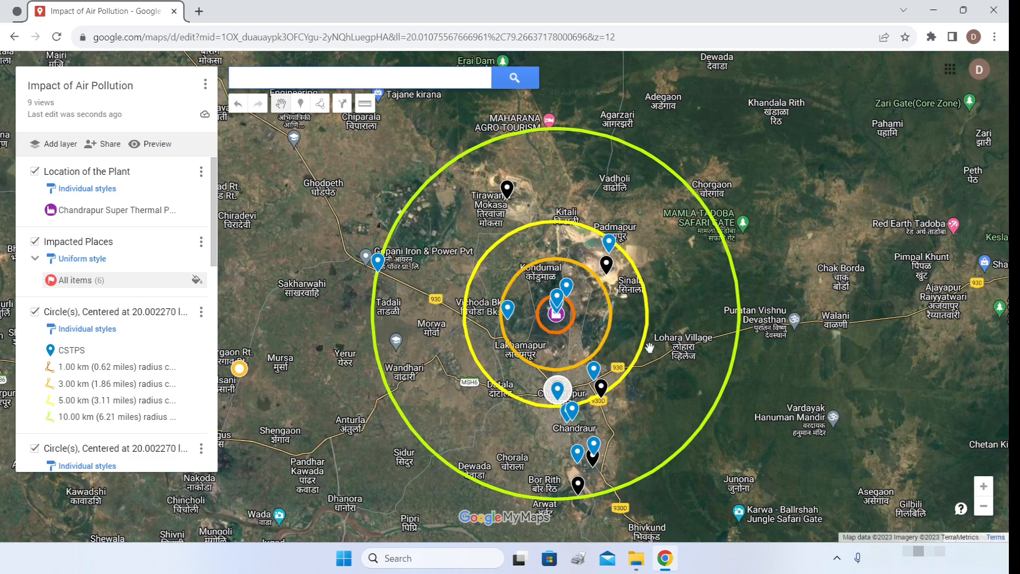
{"action": "scroll", "coordinate": [113, 394], "scroll_direction": "down", "scroll_amount": 5}
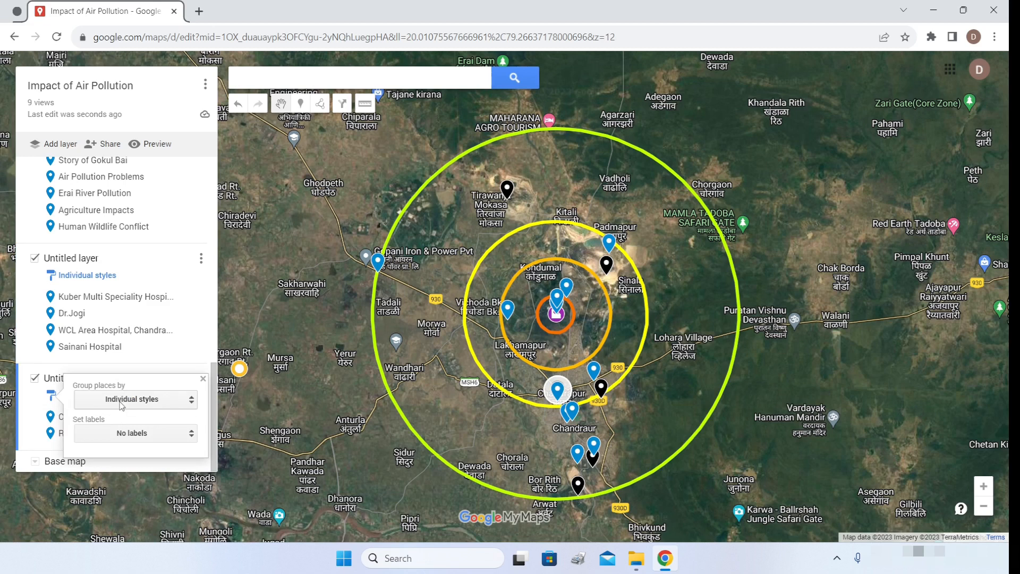
- Give the school layer a uniform style with orange hiker icons
{"action": "left_click", "coordinate": [120, 402]}
{"action": "left_click", "coordinate": [114, 363]}
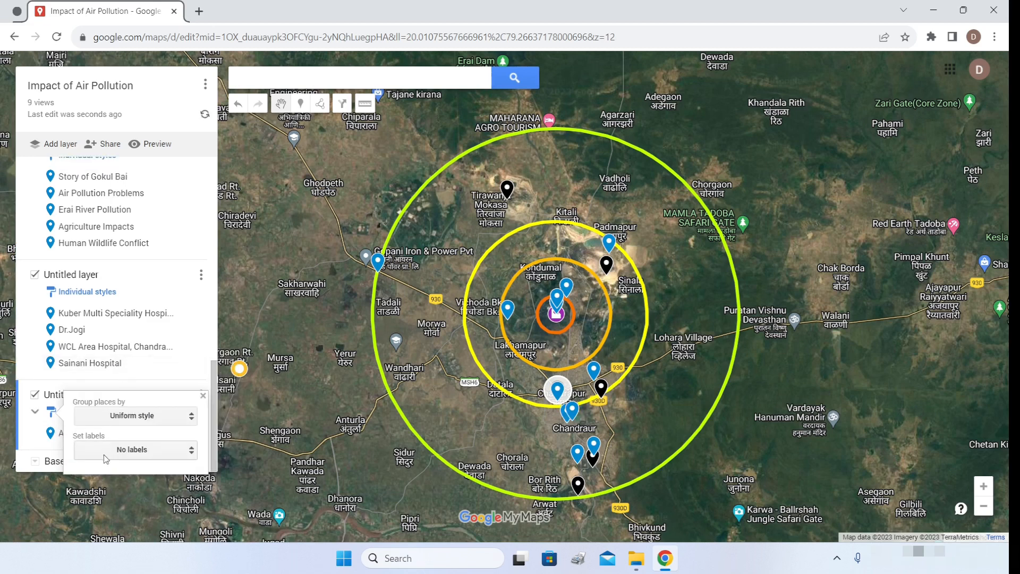
{"action": "left_click", "coordinate": [30, 443]}
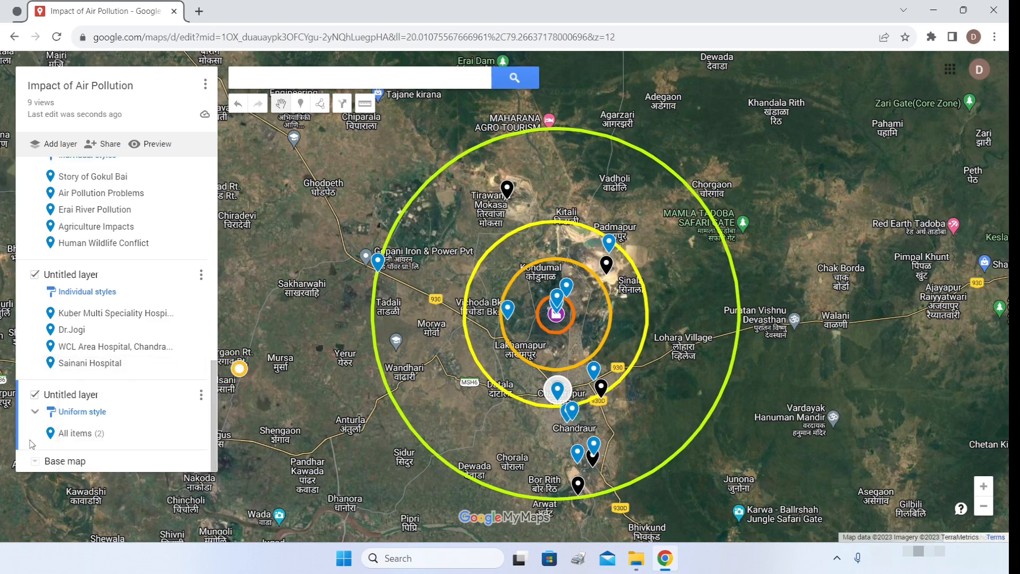
{"action": "left_click", "coordinate": [202, 433]}
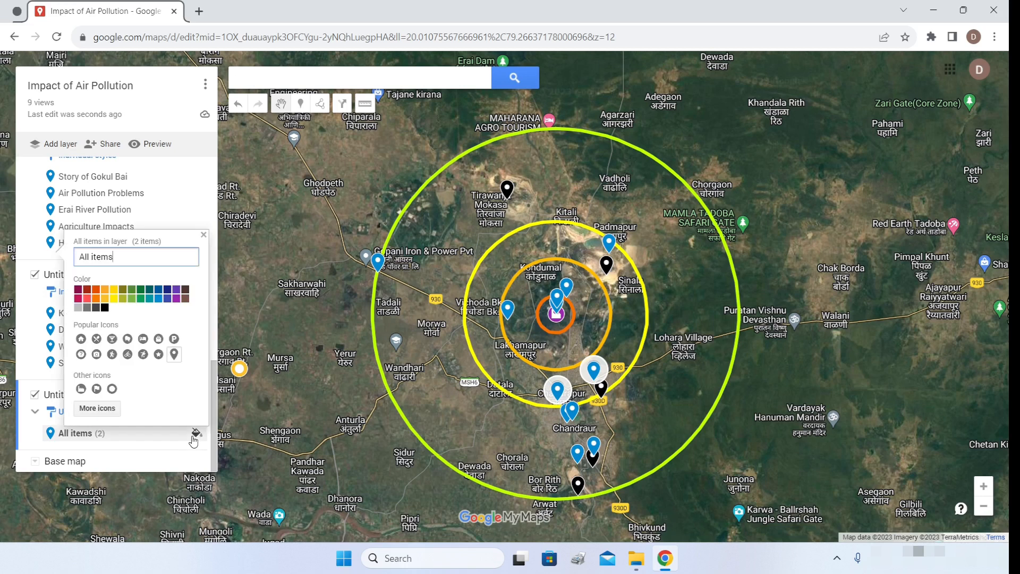
{"action": "left_click", "coordinate": [111, 354]}
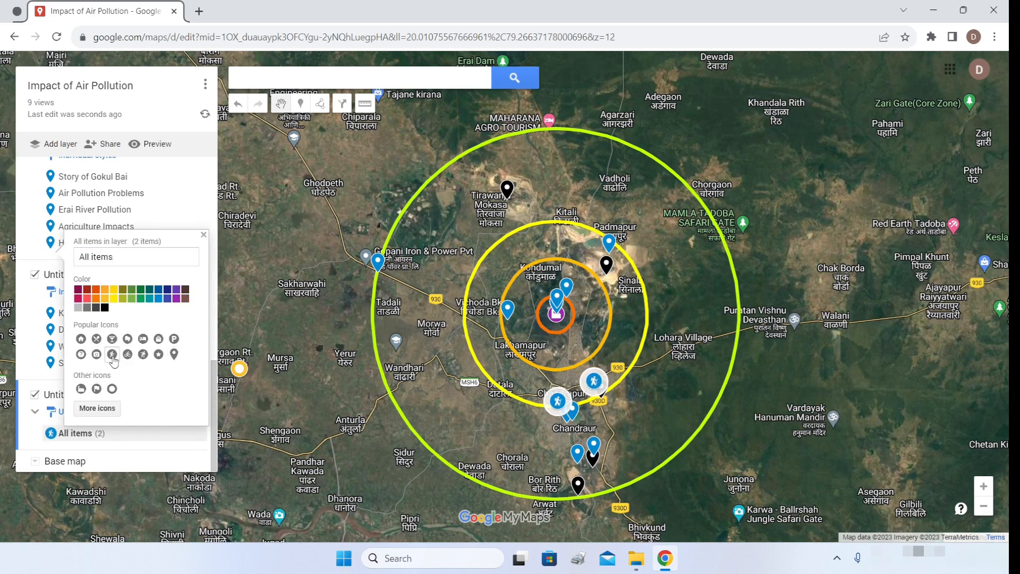
{"action": "left_click", "coordinate": [95, 289]}
{"action": "left_click", "coordinate": [178, 441]}
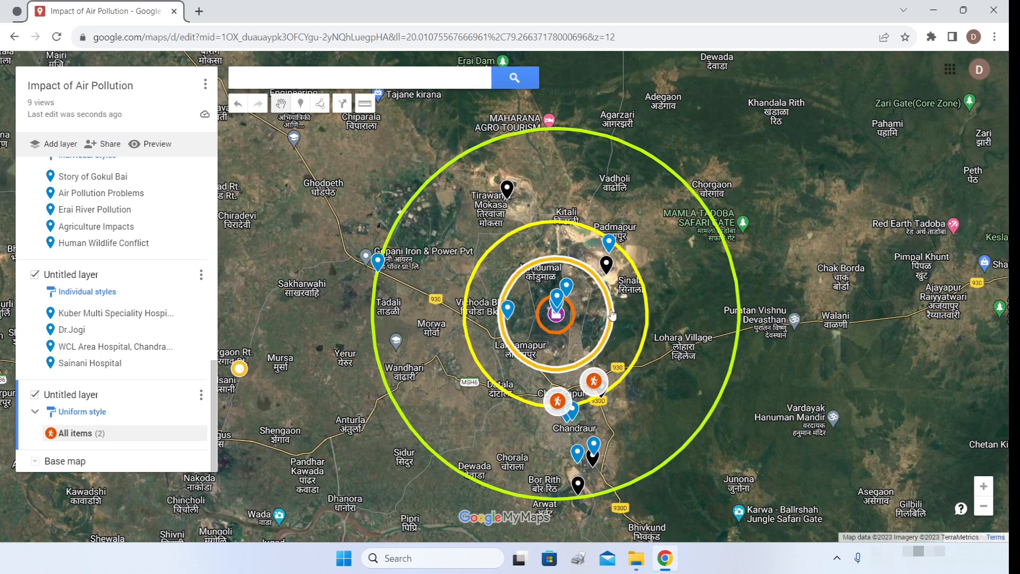
{"action": "left_click_drag", "start_coordinate": [612, 314], "coordinate": [648, 307]}
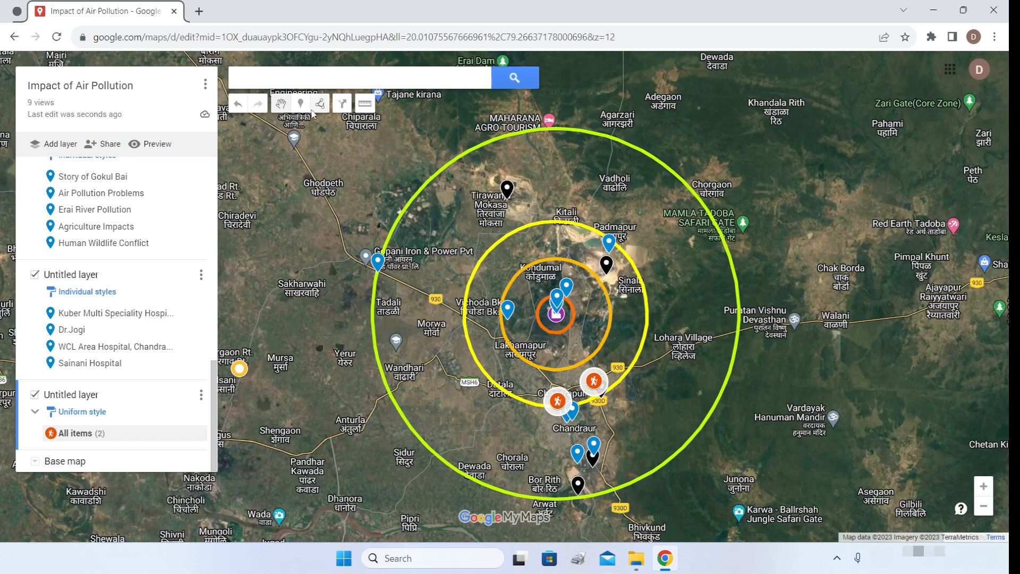
- Create a third layer and drop a Point 1 marker just east of CSTPS
{"action": "left_click", "coordinate": [53, 143]}
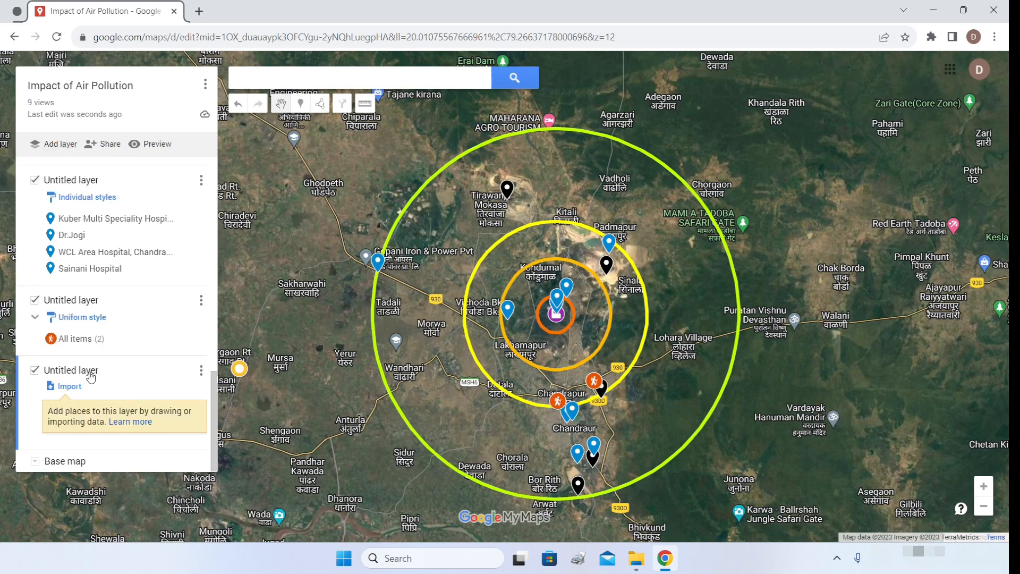
{"action": "left_click", "coordinate": [300, 103]}
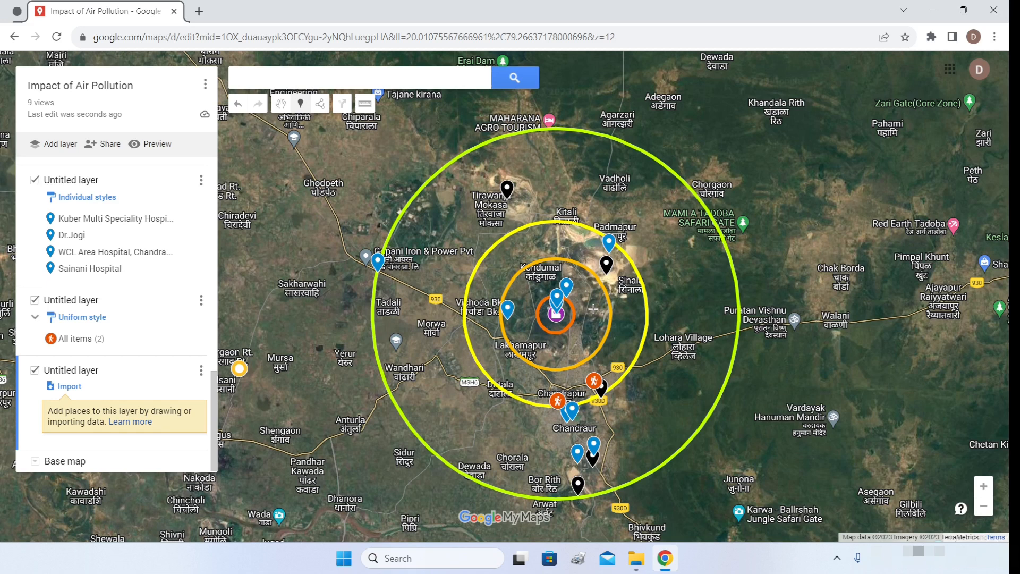
{"action": "left_click", "coordinate": [593, 309]}
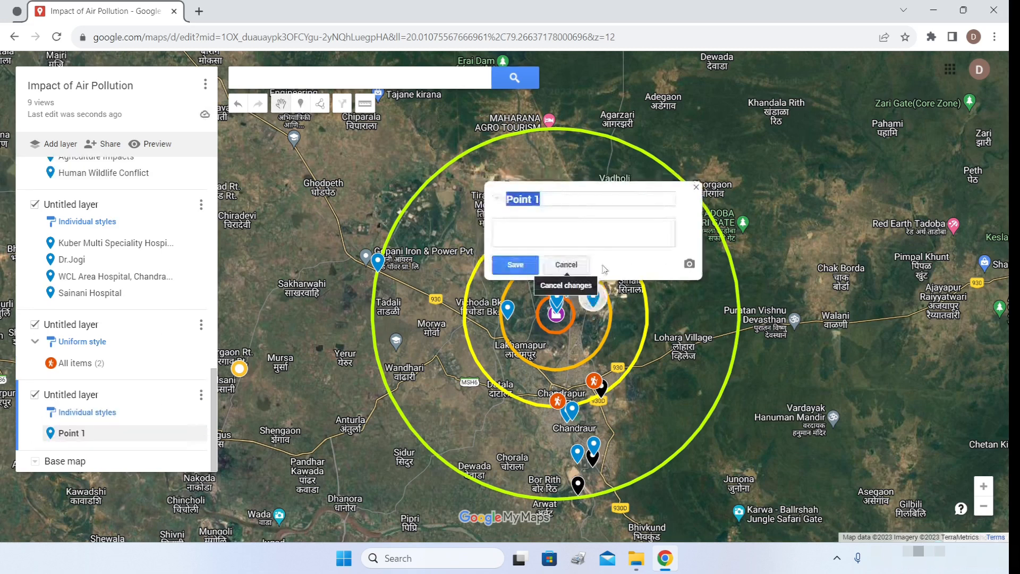
{"action": "left_click", "coordinate": [696, 186]}
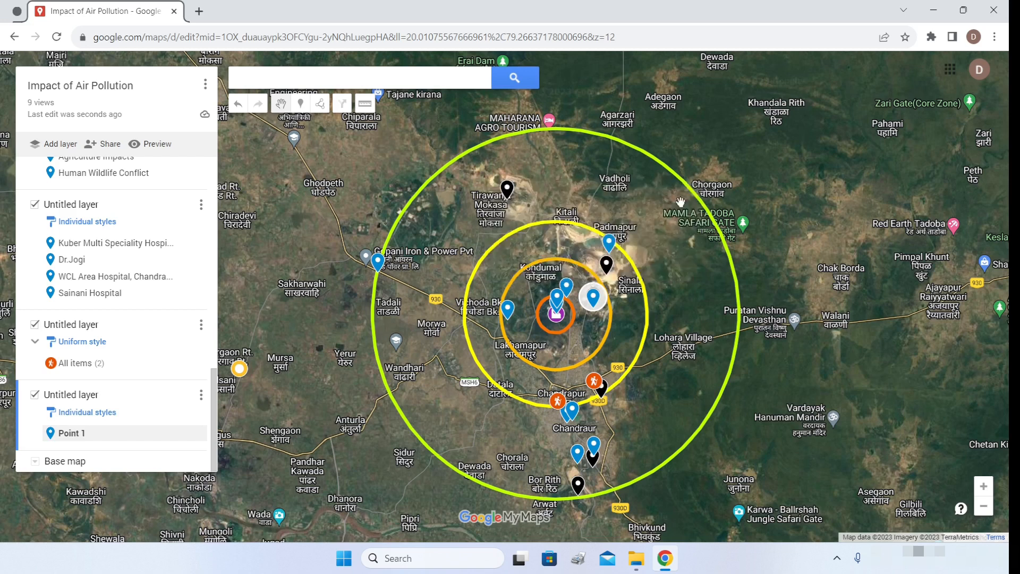
{"action": "left_click", "coordinate": [96, 412]}
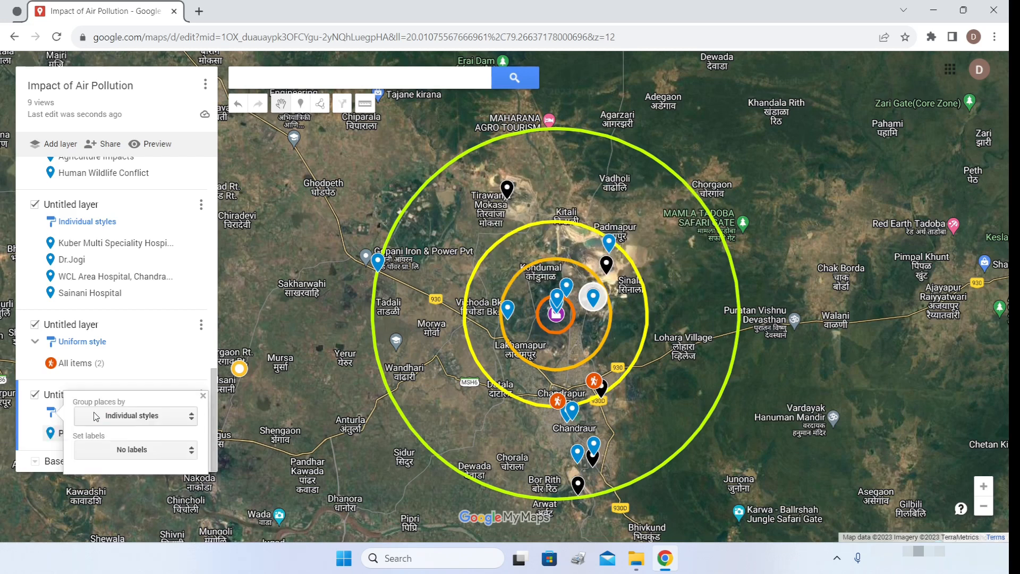
- Style the third layer uniformly so Point 1 shows as an orange star
{"action": "left_click", "coordinate": [138, 417]}
{"action": "left_click", "coordinate": [126, 381]}
{"action": "left_click", "coordinate": [33, 445]}
{"action": "left_click", "coordinate": [196, 434]}
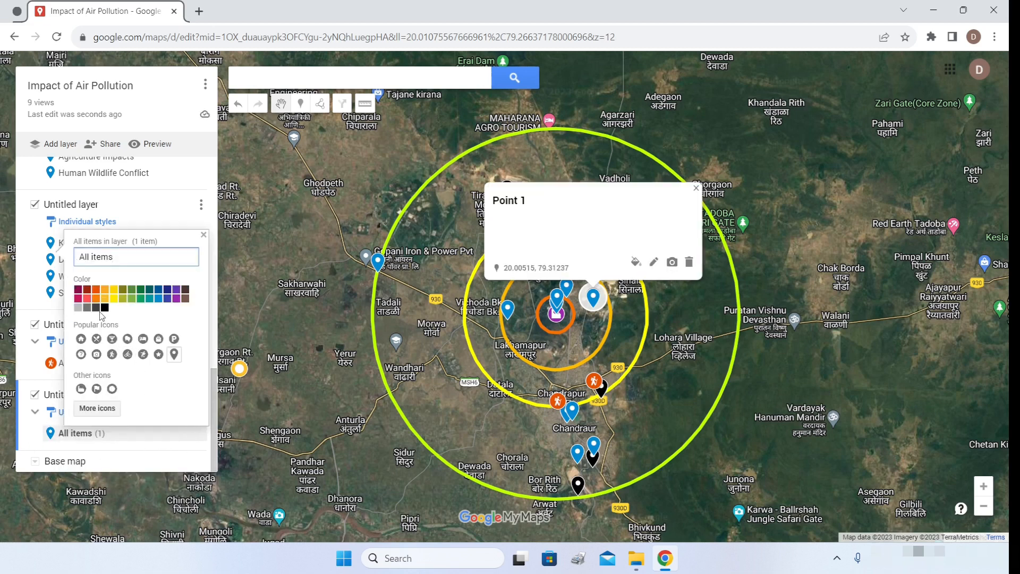
{"action": "left_click", "coordinate": [96, 291]}
{"action": "left_click", "coordinate": [97, 408]}
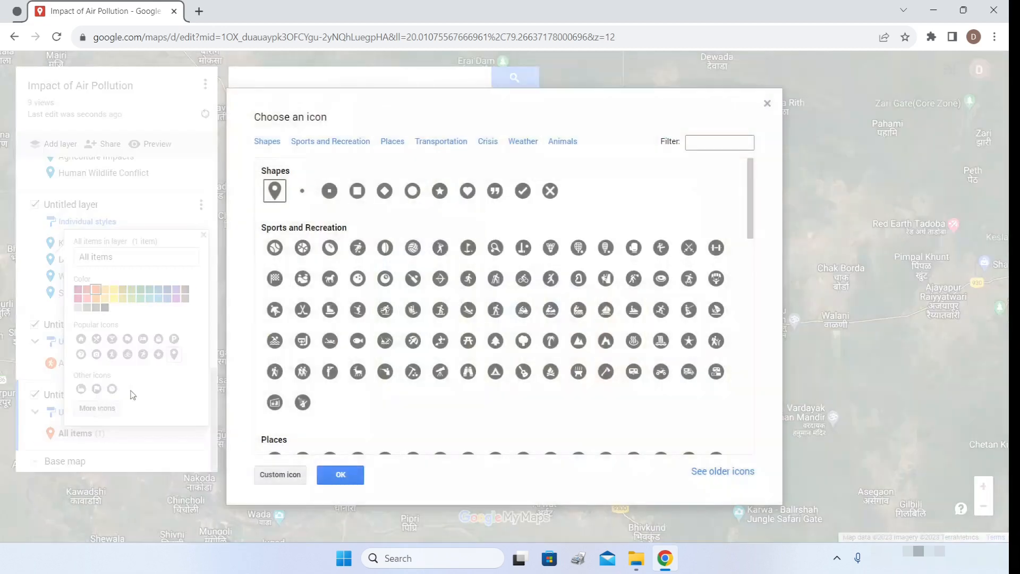
{"action": "left_click", "coordinate": [437, 192]}
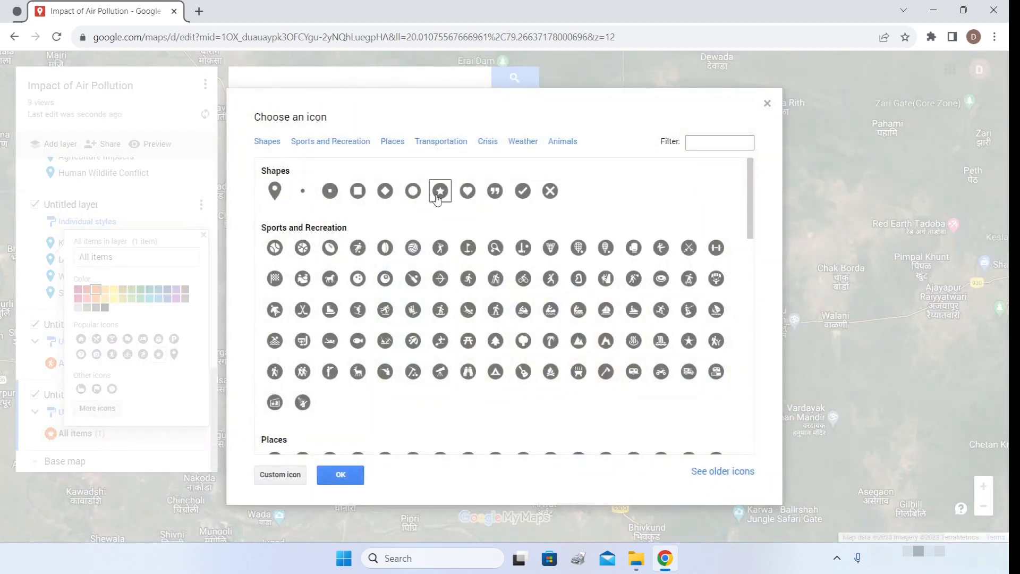
{"action": "left_click", "coordinate": [340, 475]}
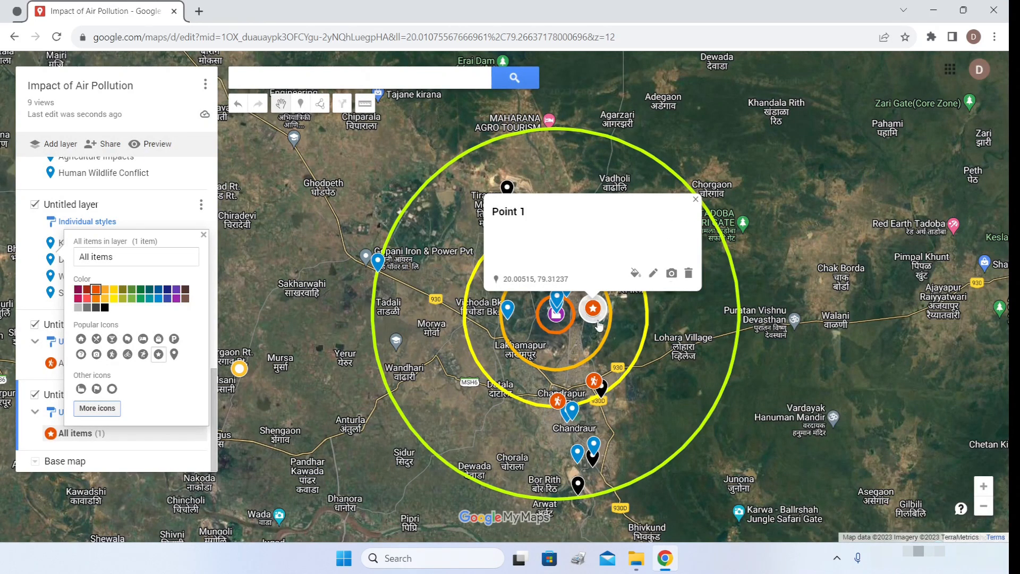
{"action": "left_click", "coordinate": [695, 200]}
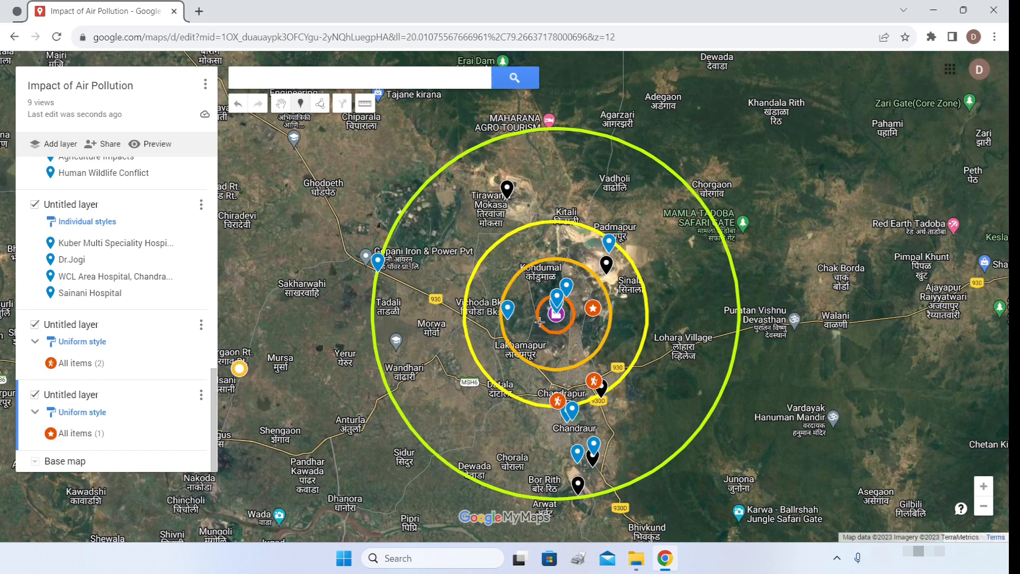
- Place star markers west of the centre, north of the centre, and near Chandrapur
{"action": "left_click", "coordinate": [520, 314]}
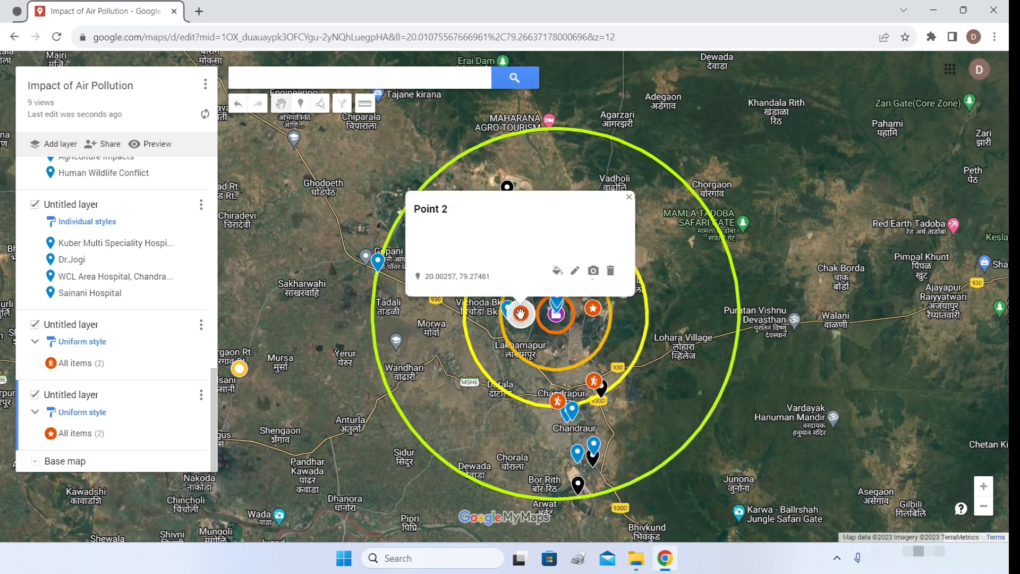
{"action": "left_click", "coordinate": [623, 205]}
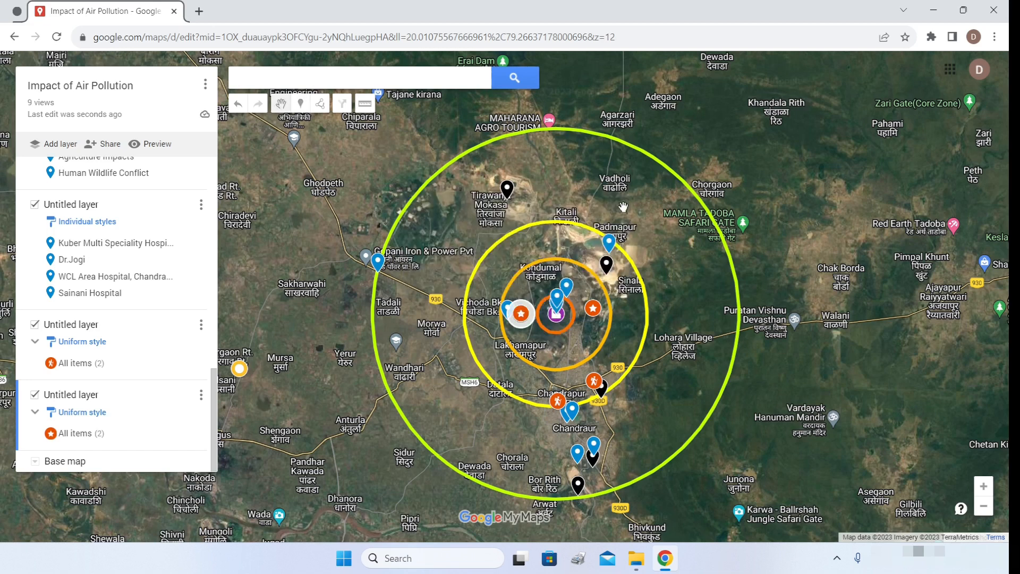
{"action": "left_click", "coordinate": [302, 104]}
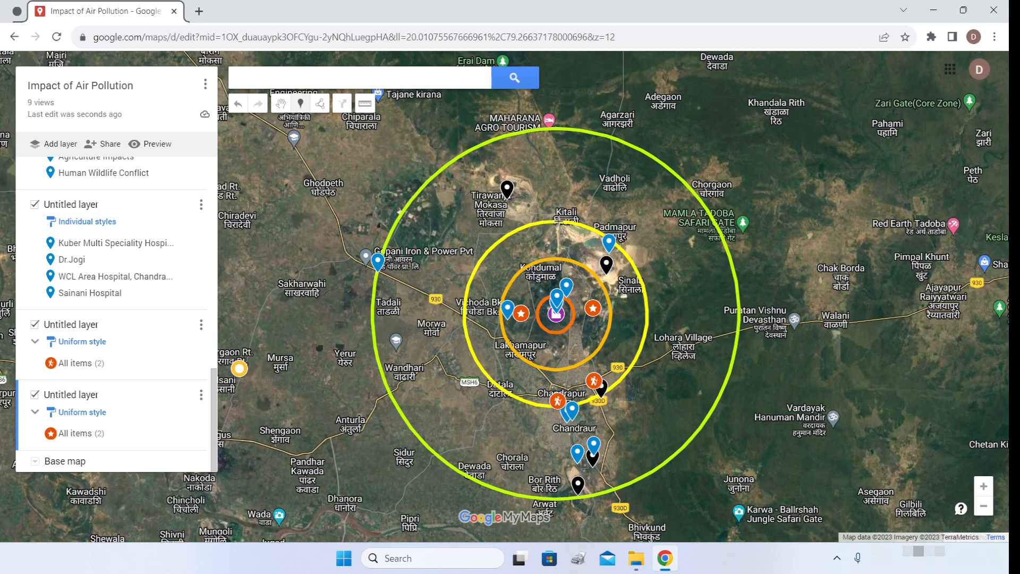
{"action": "left_click", "coordinate": [555, 236]}
{"action": "left_click", "coordinate": [478, 202]}
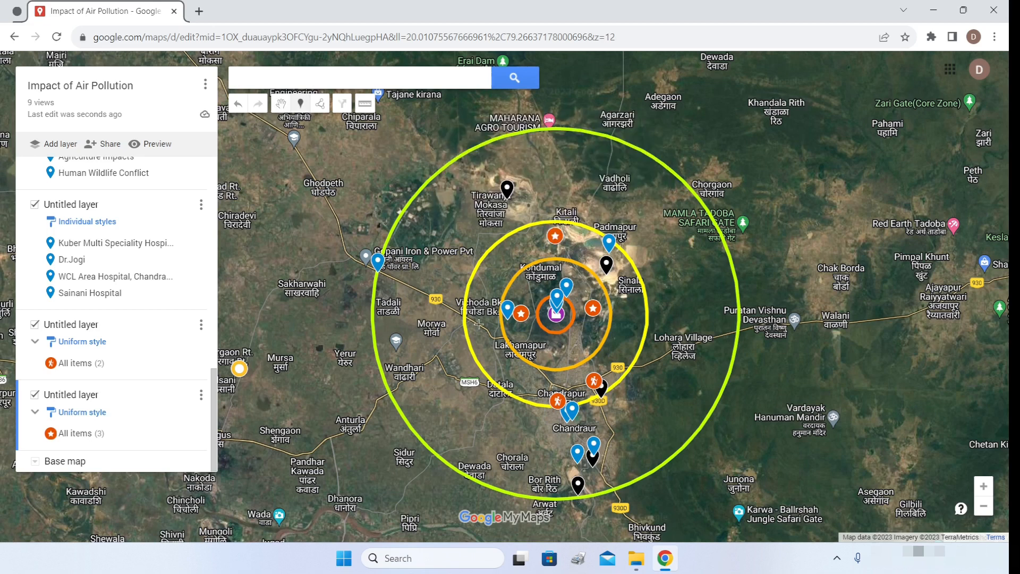
{"action": "left_click", "coordinate": [558, 381]}
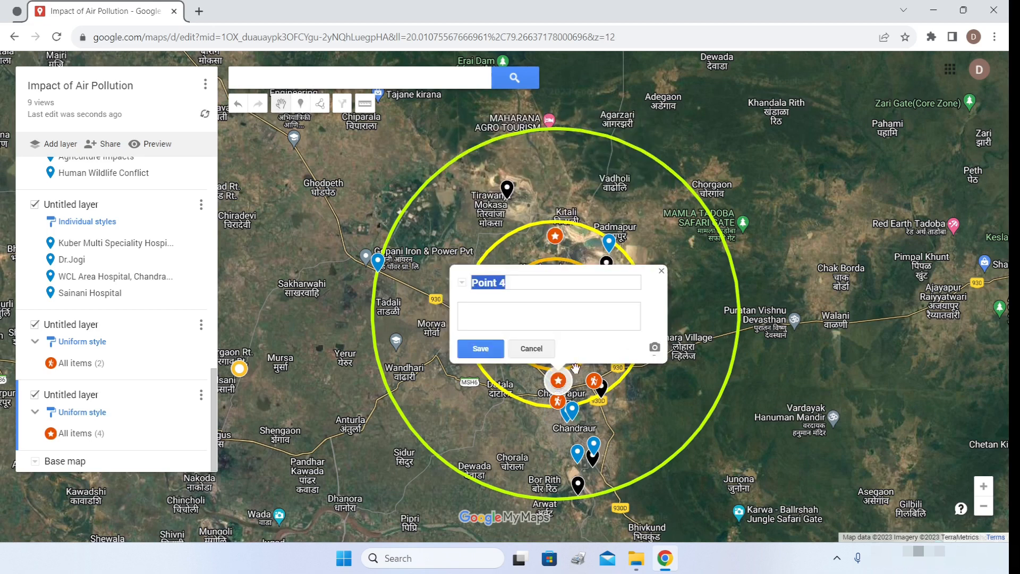
{"action": "left_click", "coordinate": [534, 263]}
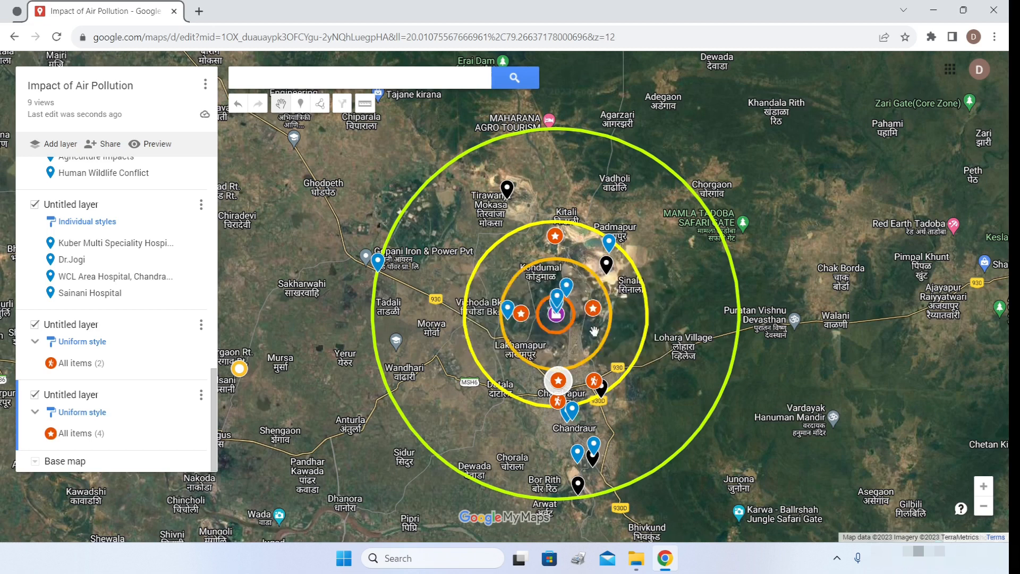
- Add four more star markers: northwest, near Mamla Tadoba Safari Gate, southeast of Chandrapur, and southwest
{"action": "left_click", "coordinate": [301, 109]}
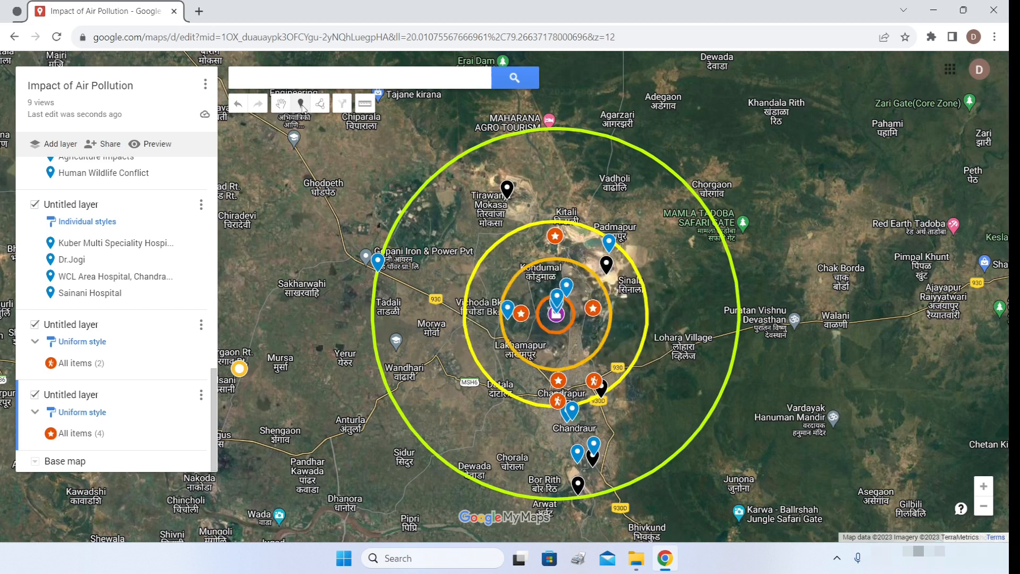
{"action": "left_click", "coordinate": [445, 229]}
{"action": "key", "text": "Return"}
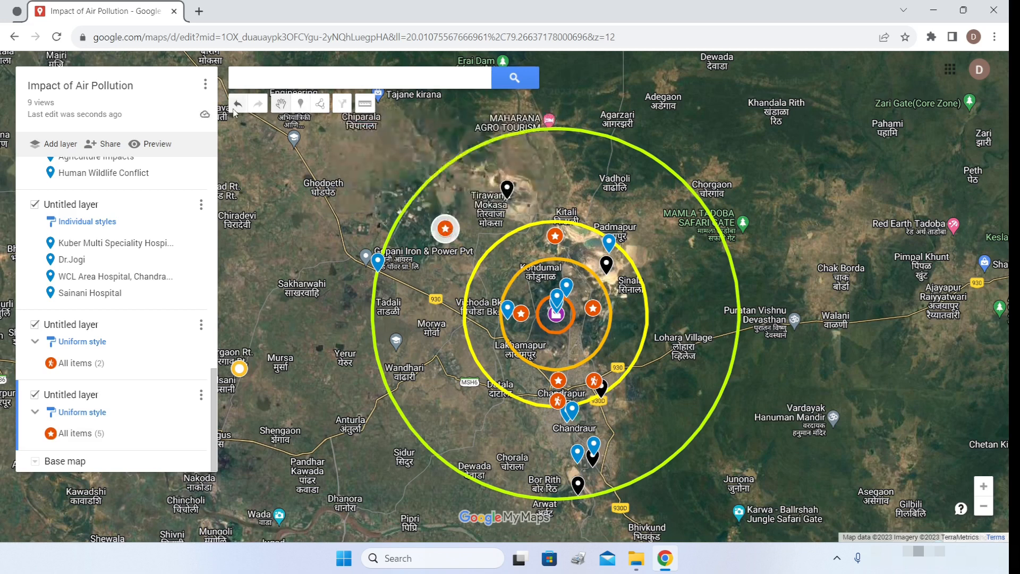
{"action": "left_click", "coordinate": [300, 103]}
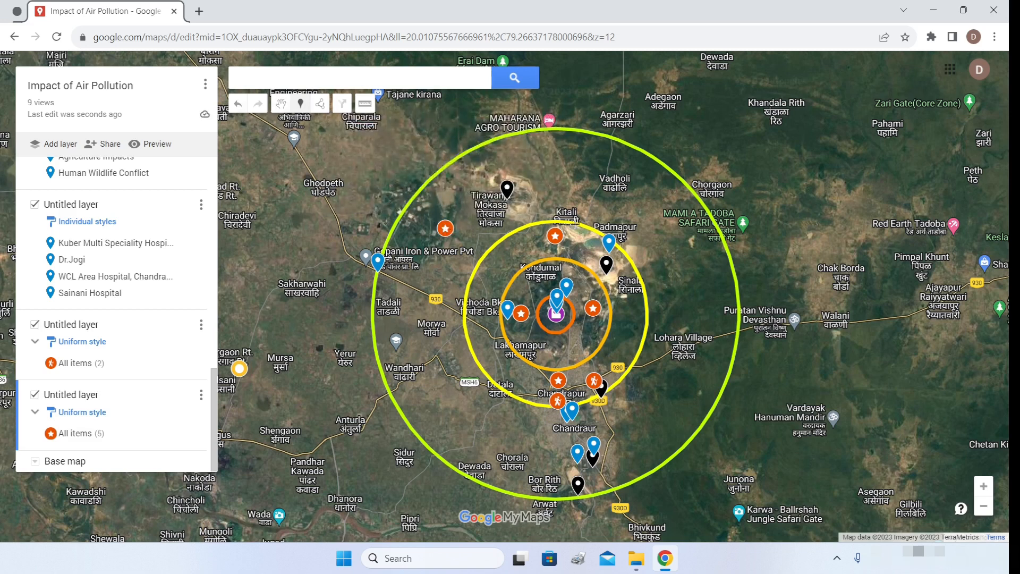
{"action": "left_click", "coordinate": [678, 238]}
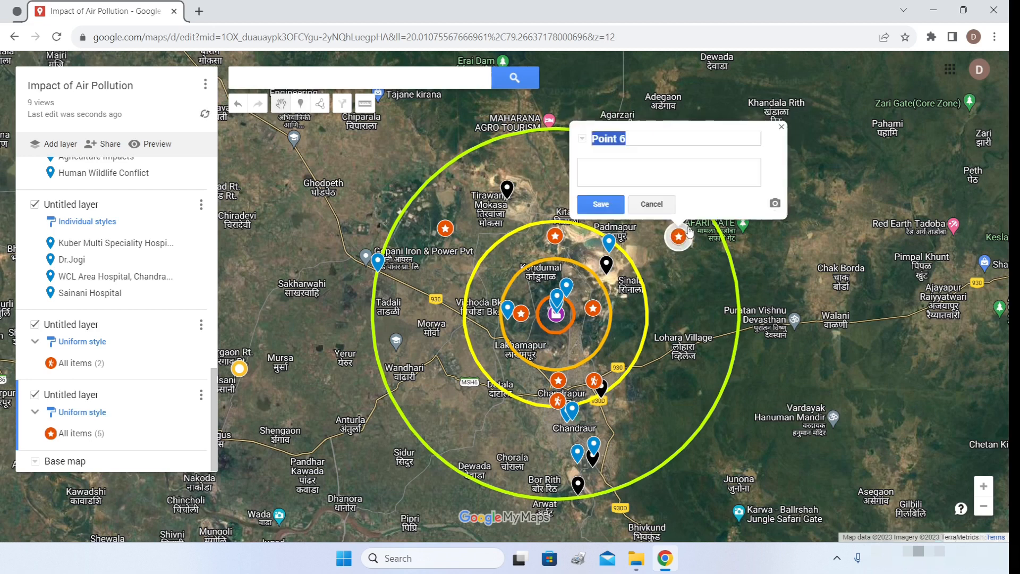
{"action": "key", "text": "Return"}
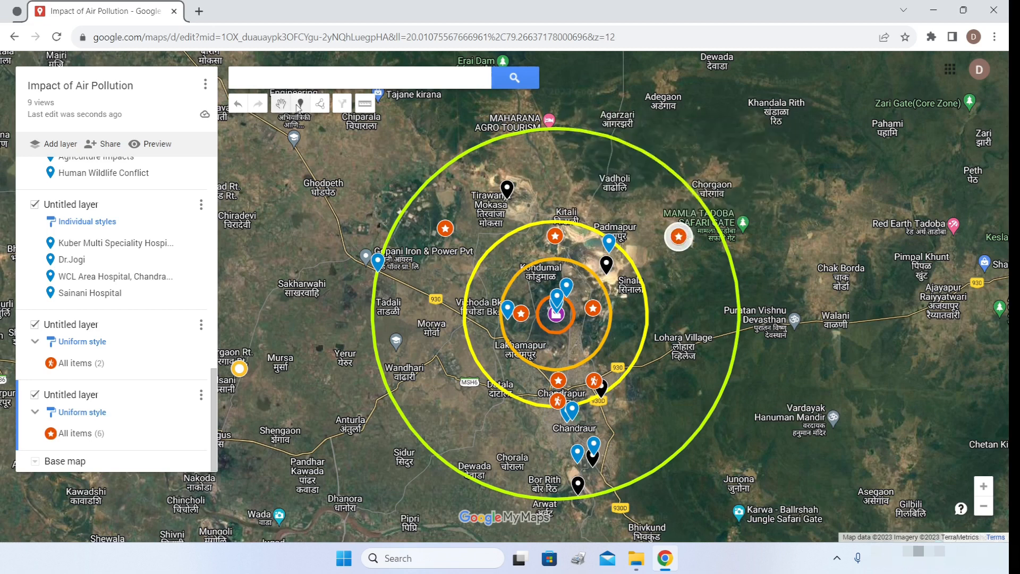
{"action": "left_click", "coordinate": [300, 104]}
{"action": "left_click", "coordinate": [659, 420]}
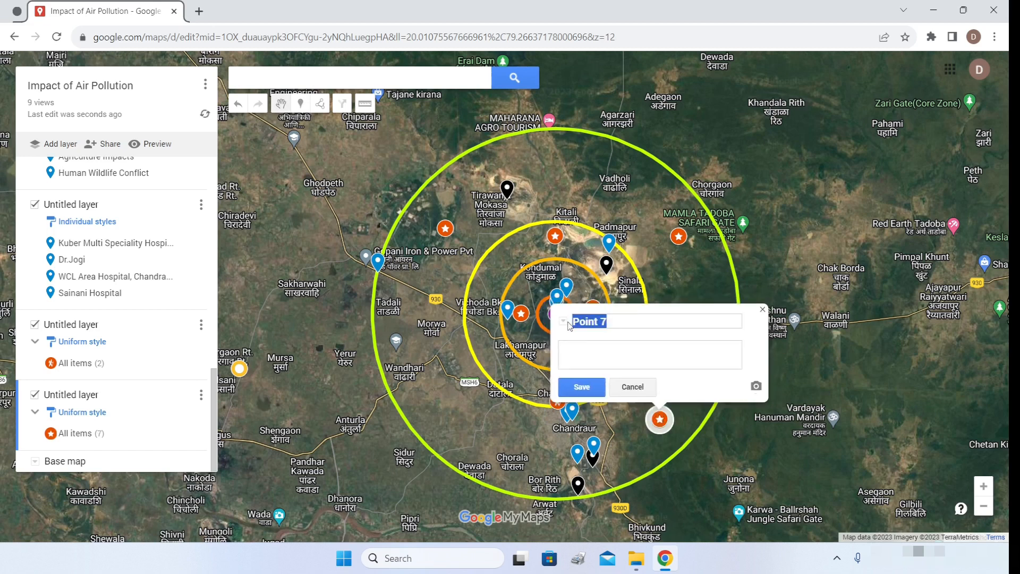
{"action": "key", "text": "Return"}
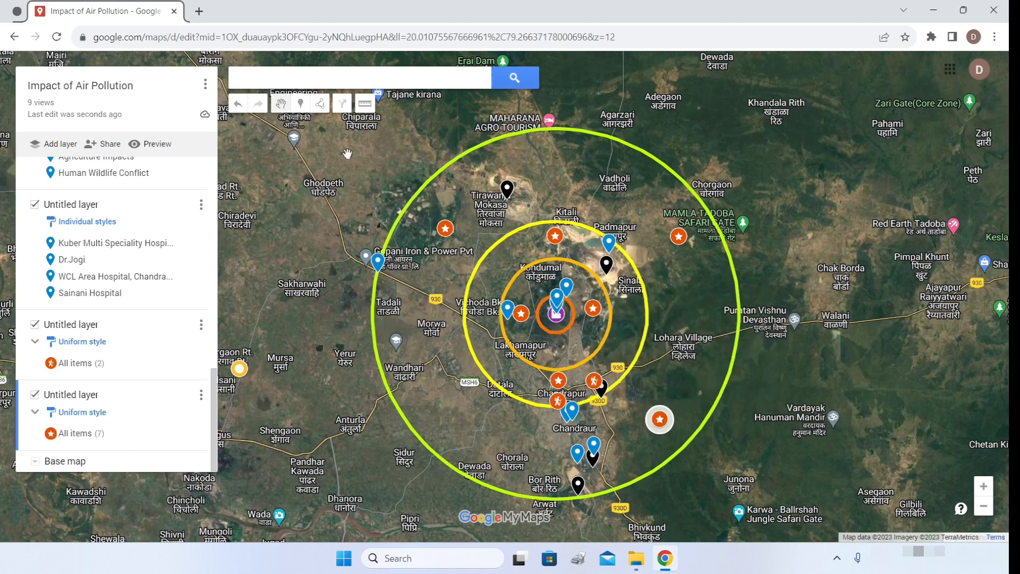
{"action": "left_click", "coordinate": [301, 104]}
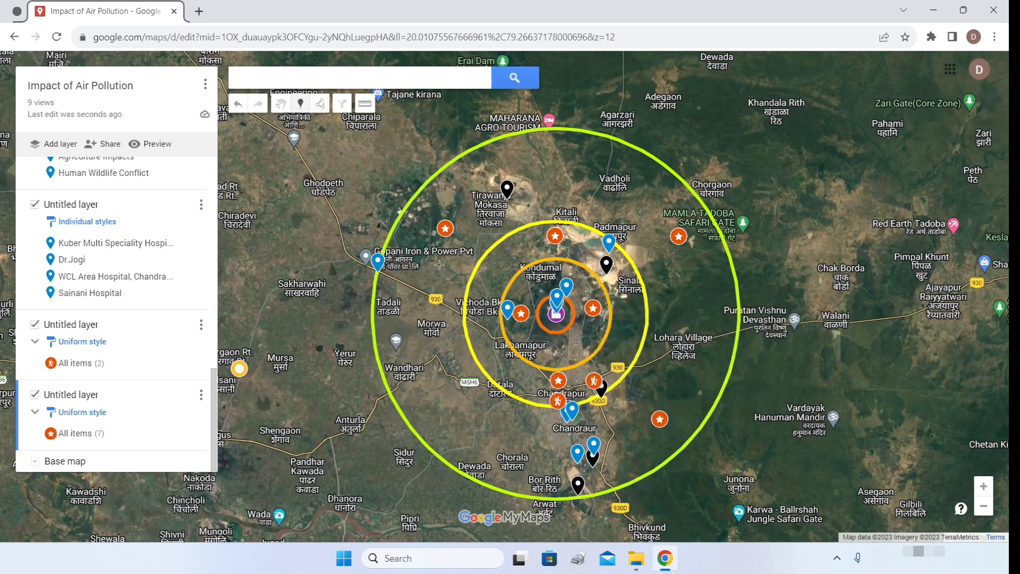
{"action": "left_click", "coordinate": [446, 412]}
{"action": "key", "text": "Return"}
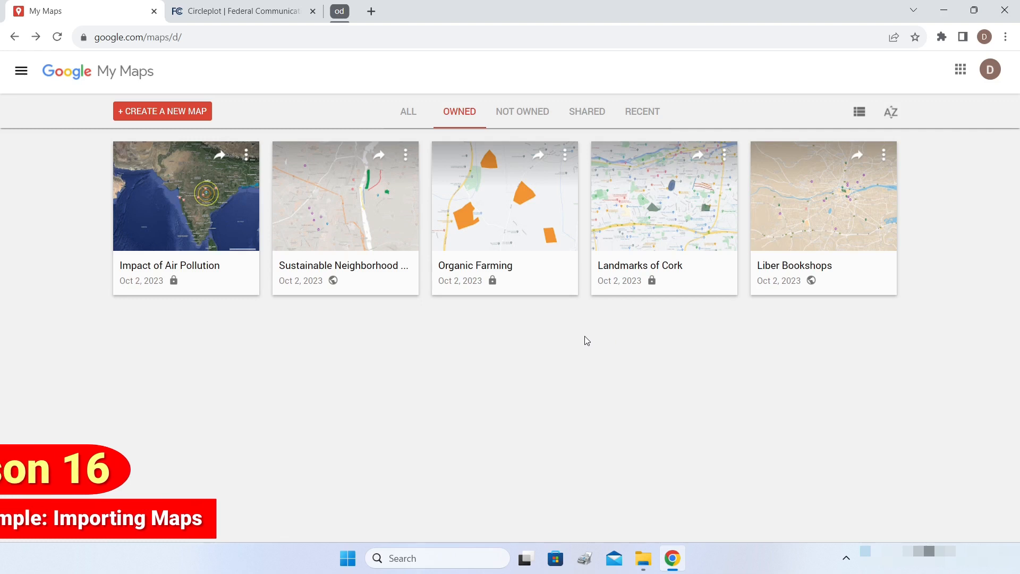
{"action": "left_click", "coordinate": [206, 16]}
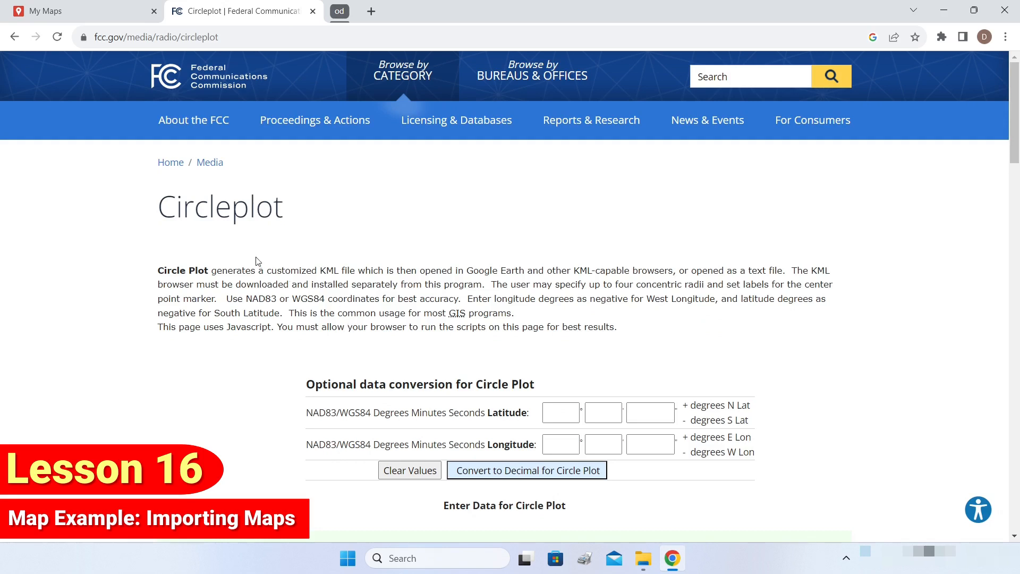
{"action": "scroll", "coordinate": [257, 261], "scroll_direction": "down", "scroll_amount": 12}
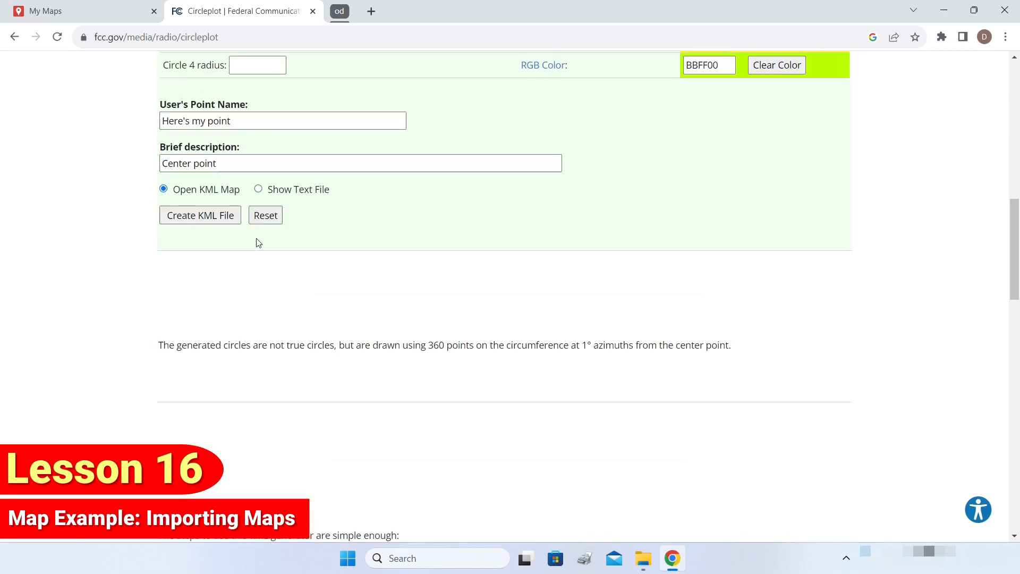
{"action": "left_click", "coordinate": [208, 220]}
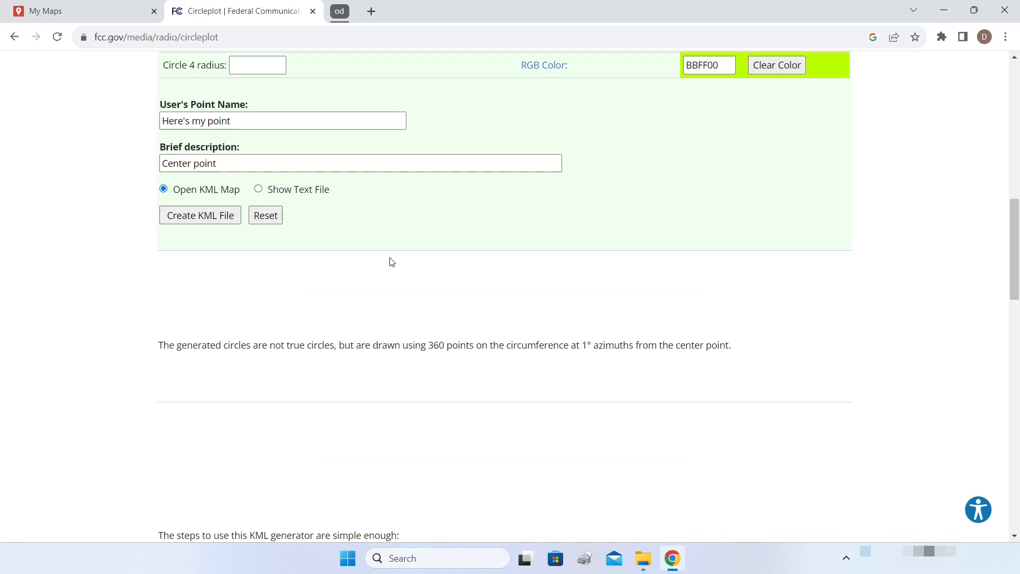
{"action": "scroll", "coordinate": [391, 261], "scroll_direction": "up", "scroll_amount": 4}
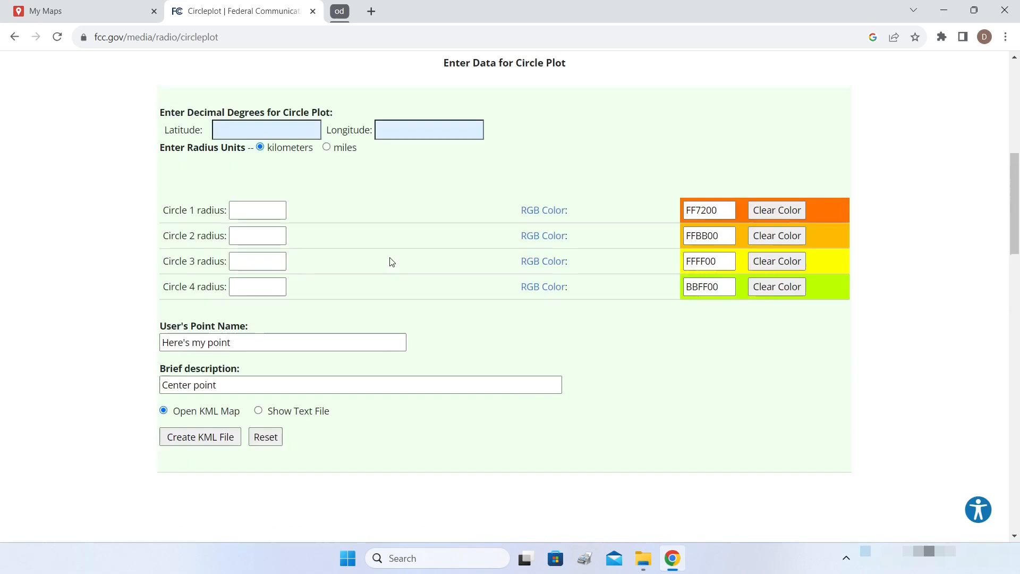
{"action": "left_click", "coordinate": [75, 9]}
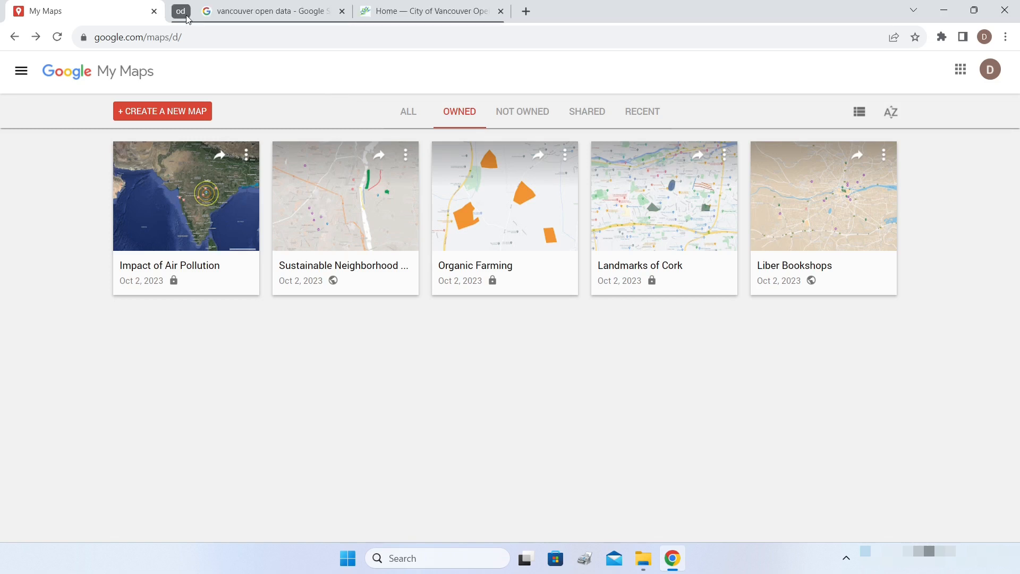
- Switch to the Vancouver open data tab and scroll the portal home to Datasets by theme
{"action": "left_click", "coordinate": [247, 16]}
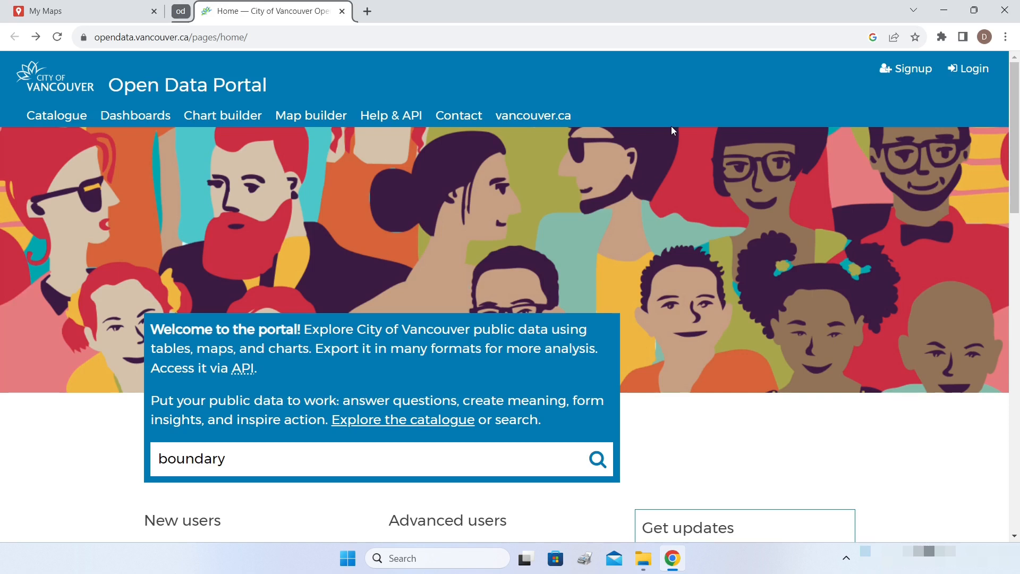
{"action": "scroll", "coordinate": [673, 131], "scroll_direction": "down", "scroll_amount": 10}
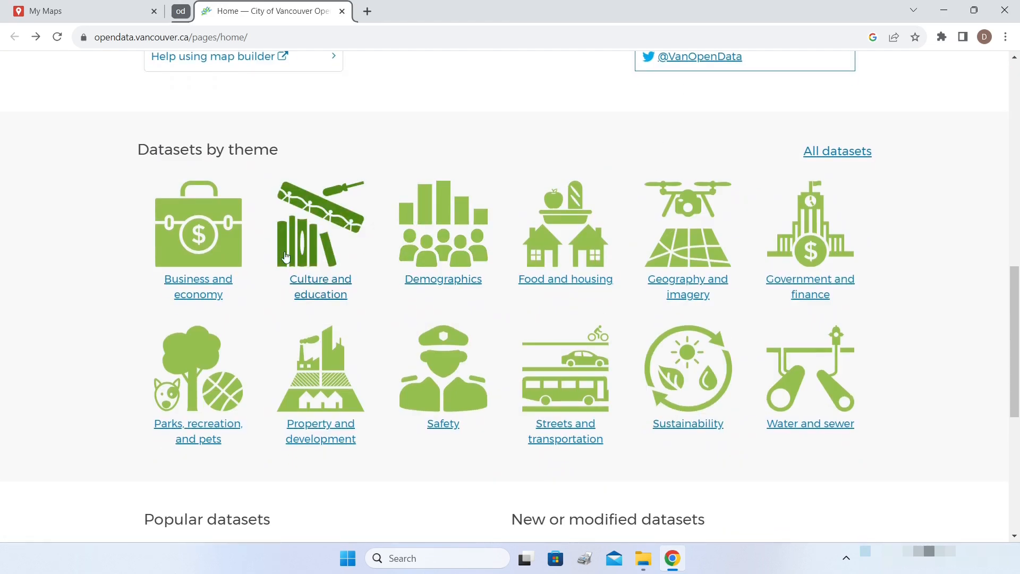
{"action": "scroll", "coordinate": [382, 298], "scroll_direction": "down", "scroll_amount": 4}
{"action": "scroll", "coordinate": [383, 297], "scroll_direction": "up", "scroll_amount": 4}
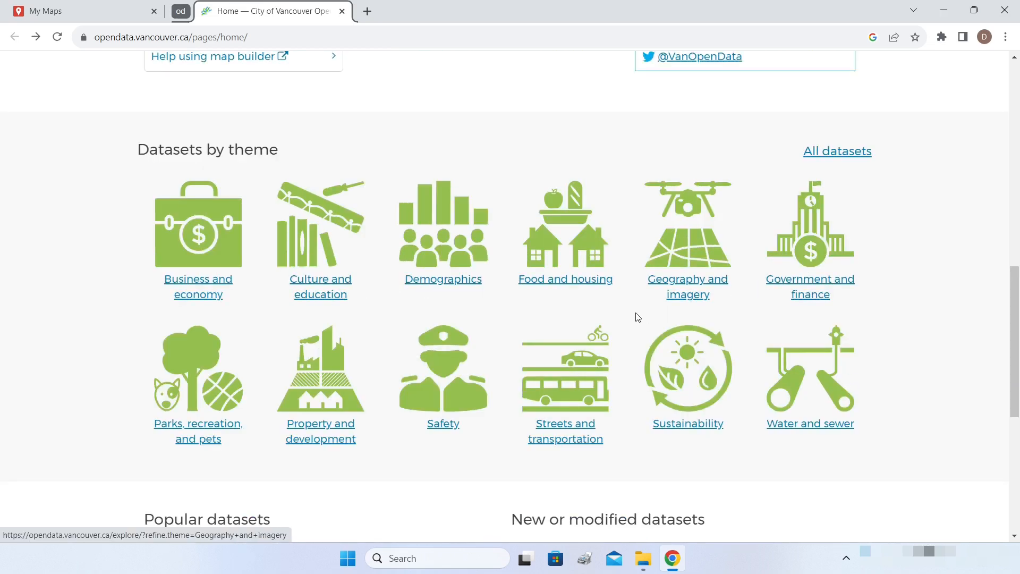
- Browse the Culture and education theme and open the Schools dataset (194 records)
{"action": "left_click", "coordinate": [330, 296]}
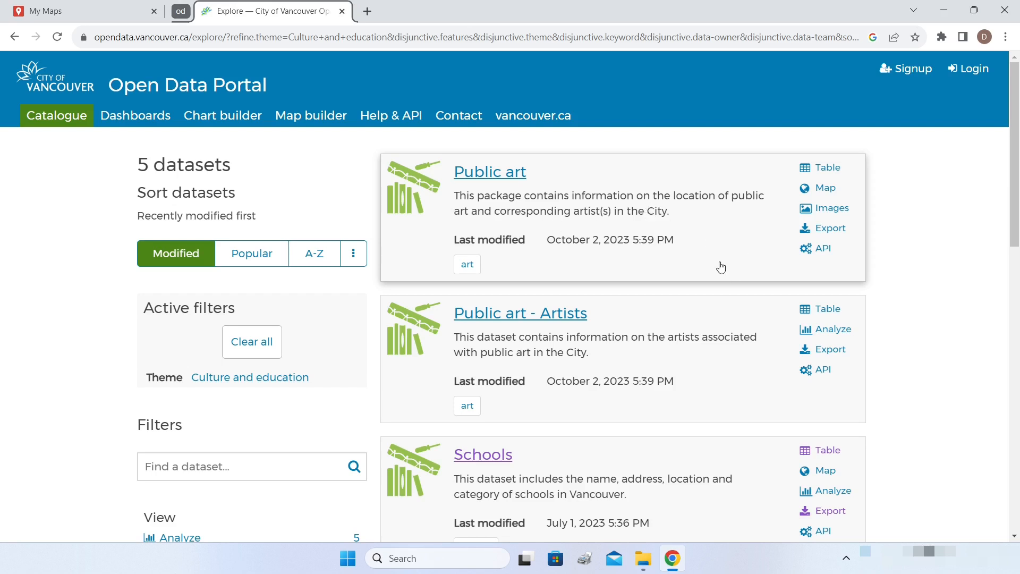
{"action": "scroll", "coordinate": [724, 262], "scroll_direction": "down", "scroll_amount": 1}
{"action": "scroll", "coordinate": [569, 269], "scroll_direction": "up", "scroll_amount": 1}
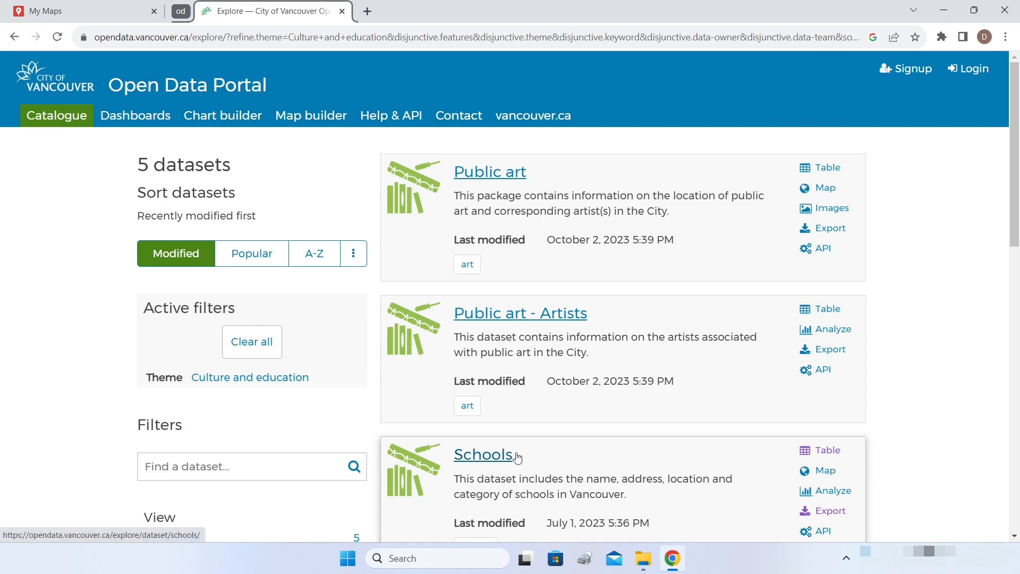
{"action": "scroll", "coordinate": [513, 458], "scroll_direction": "down", "scroll_amount": 4}
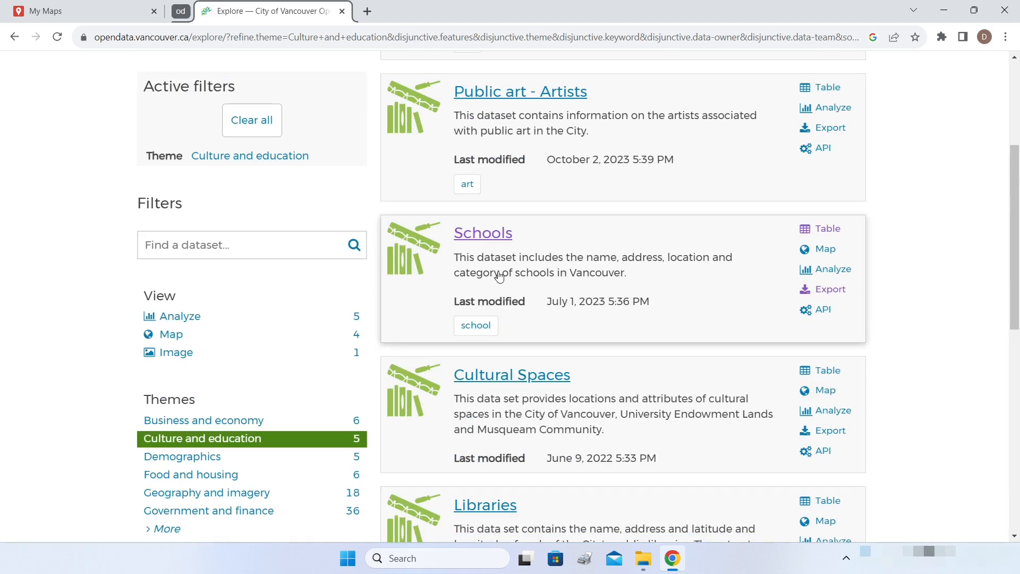
{"action": "left_click", "coordinate": [489, 235]}
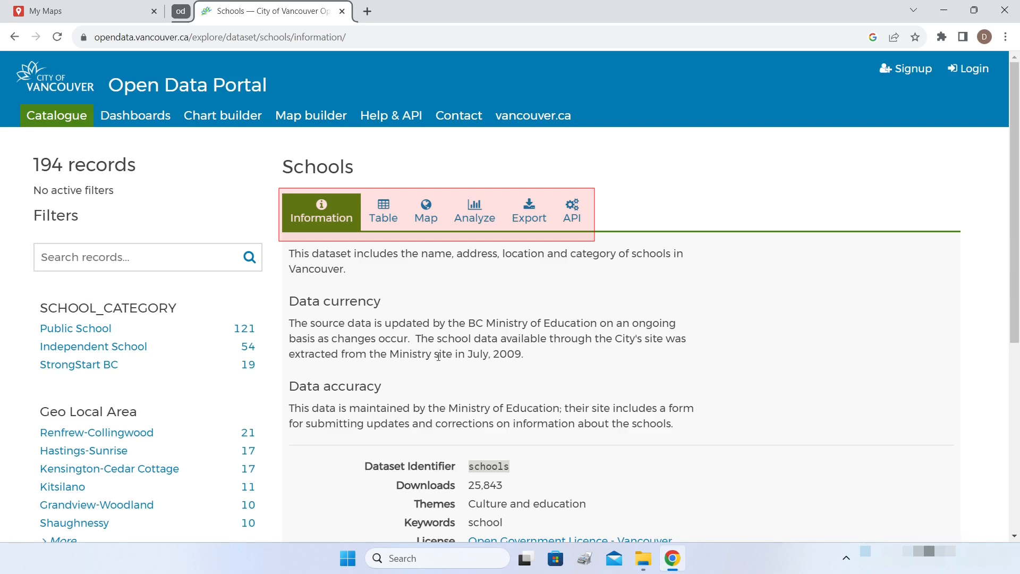
- Browse the 194 Schools records in the table view, then plot them as markers on the map
{"action": "left_click", "coordinate": [384, 215]}
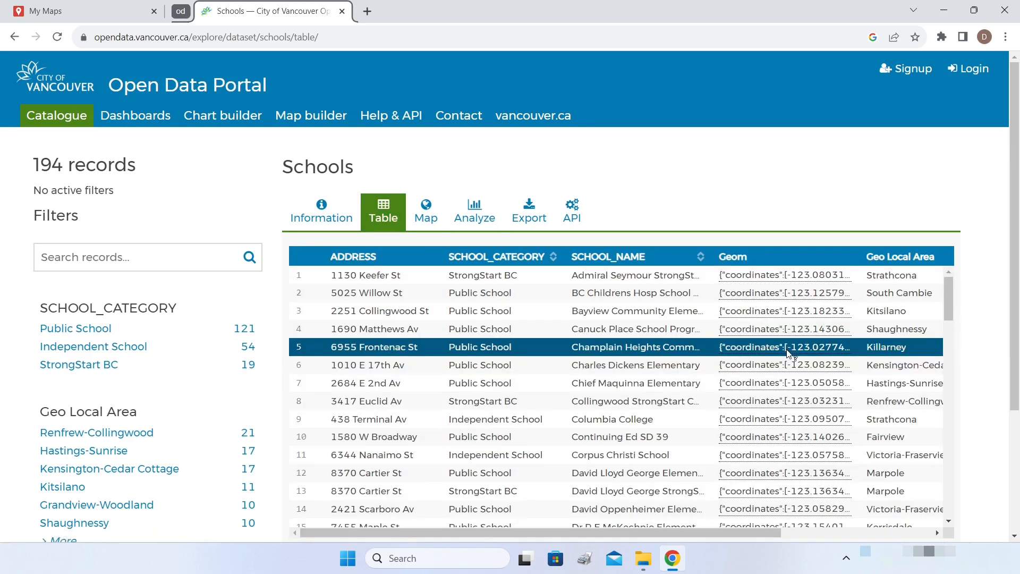
{"action": "scroll", "coordinate": [599, 303], "scroll_direction": "down", "scroll_amount": 20}
{"action": "scroll", "coordinate": [600, 307], "scroll_direction": "down", "scroll_amount": 18}
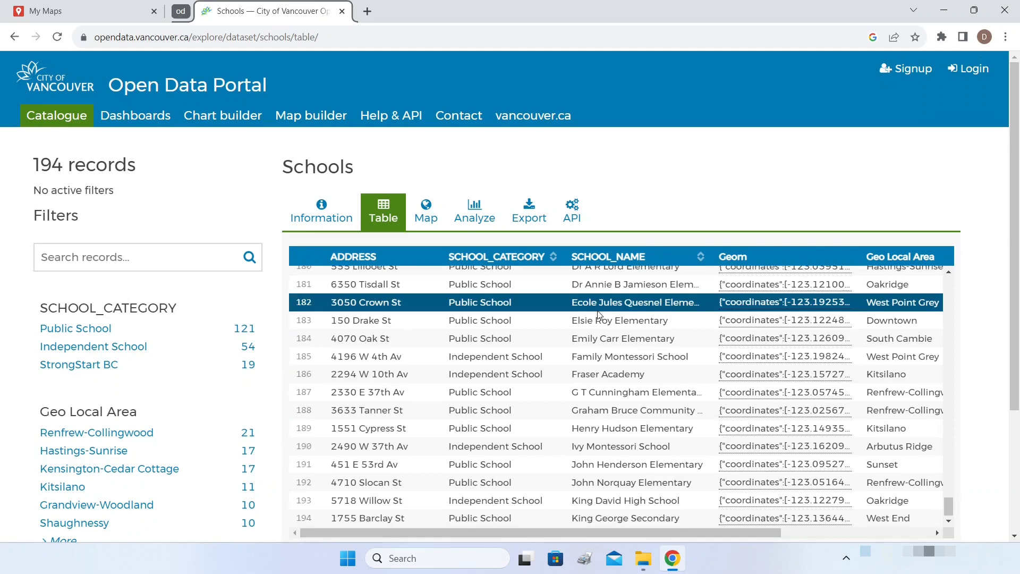
{"action": "scroll", "coordinate": [599, 315], "scroll_direction": "down", "scroll_amount": 3}
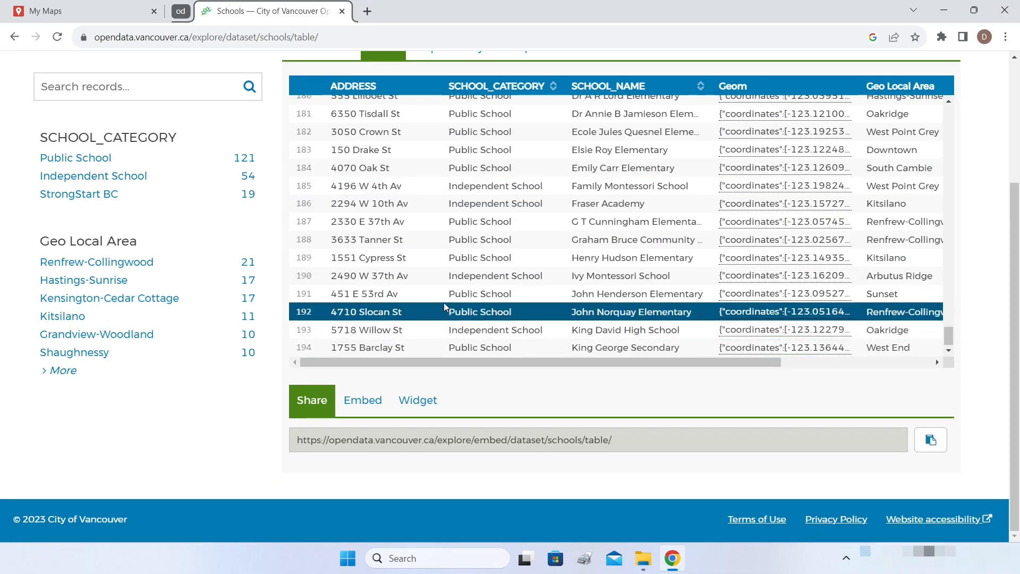
{"action": "scroll", "coordinate": [444, 303], "scroll_direction": "up", "scroll_amount": 20}
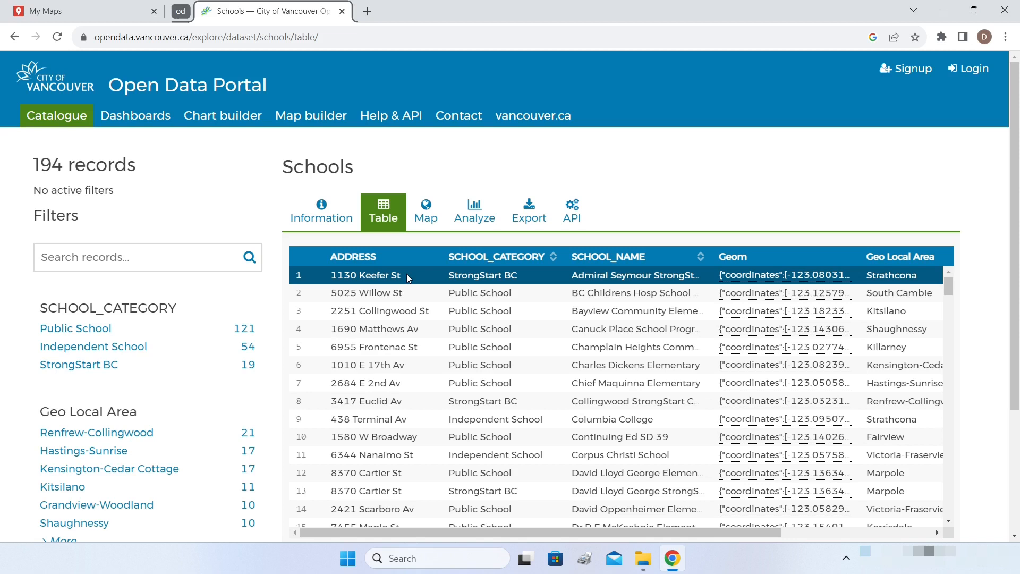
{"action": "left_click", "coordinate": [429, 225]}
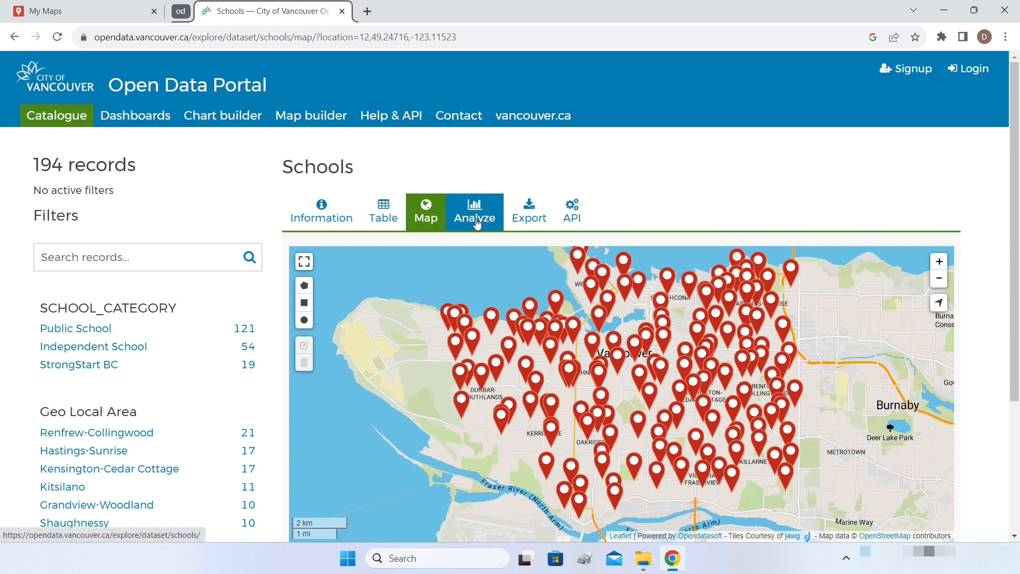
- Download the whole Schools dataset as KML and return to the schools map
{"action": "left_click", "coordinate": [531, 223]}
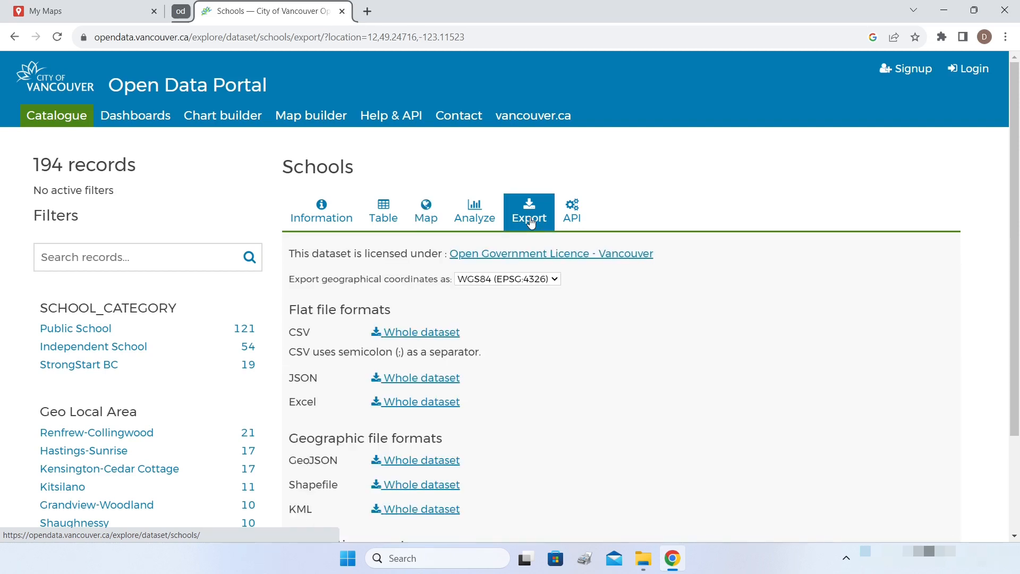
{"action": "scroll", "coordinate": [678, 341], "scroll_direction": "down", "scroll_amount": 3}
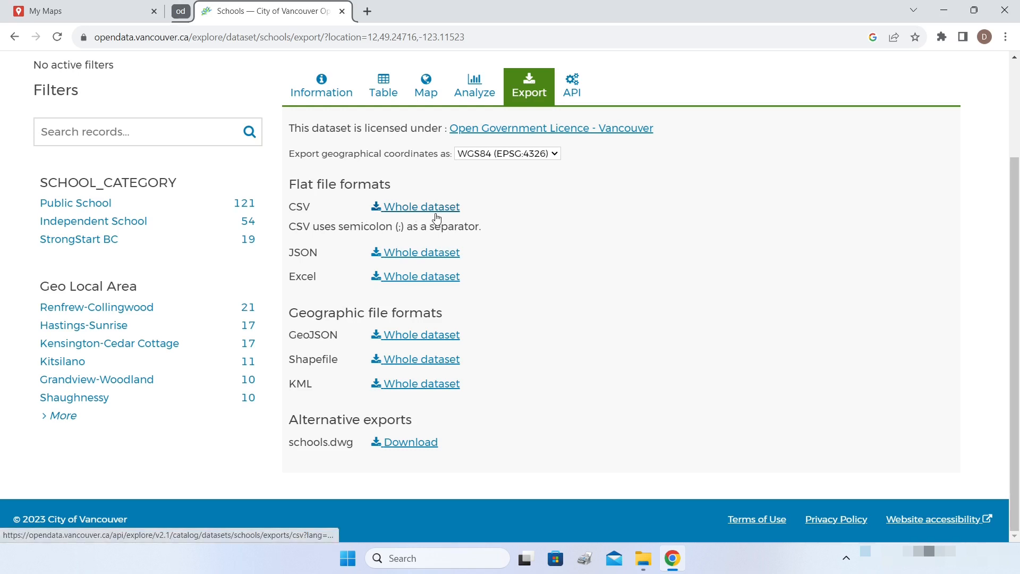
{"action": "left_click", "coordinate": [428, 389]}
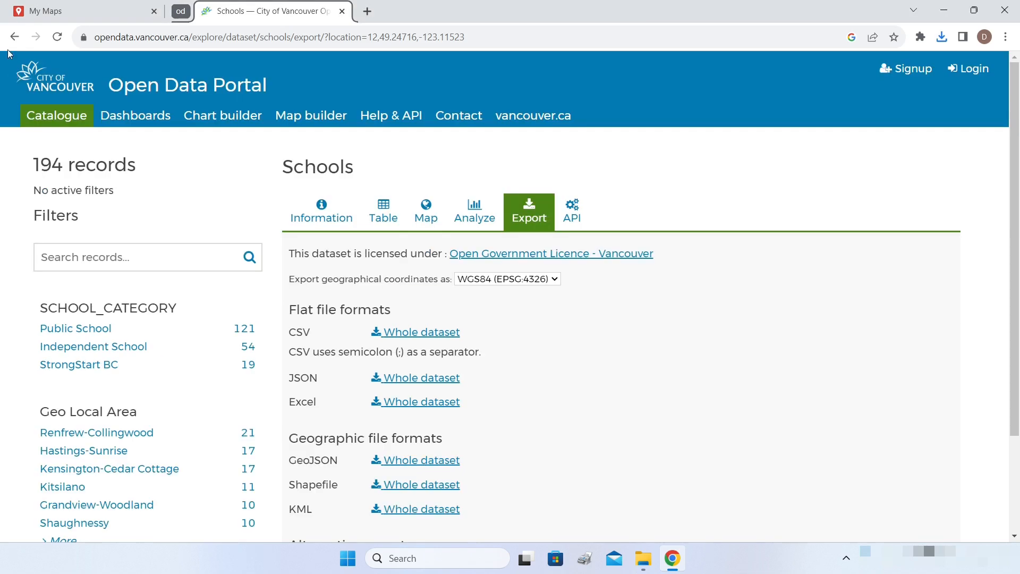
{"action": "left_click", "coordinate": [15, 38]}
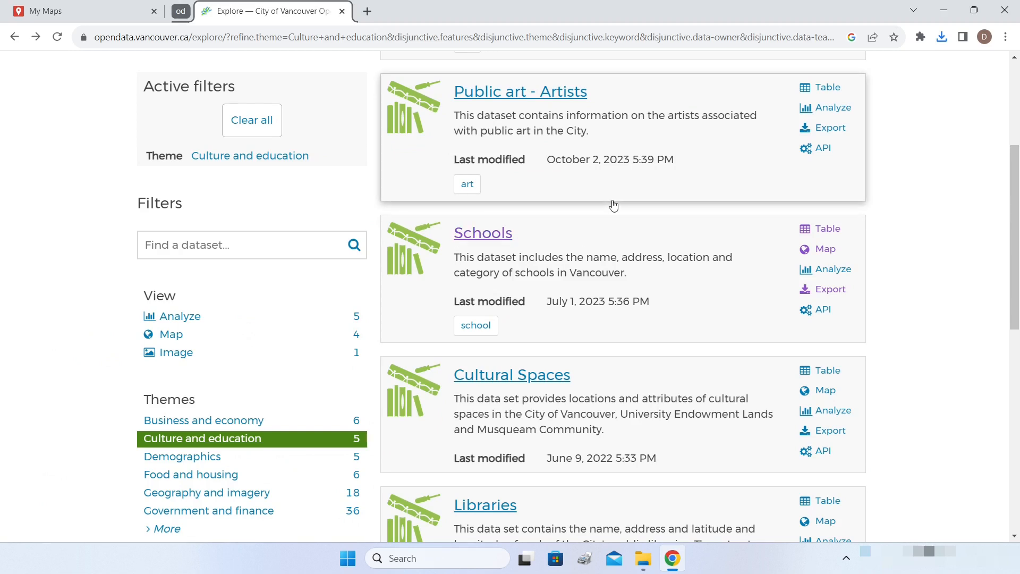
- Open the Libraries dataset page from the portal
{"action": "scroll", "coordinate": [611, 206], "scroll_direction": "up", "scroll_amount": 4}
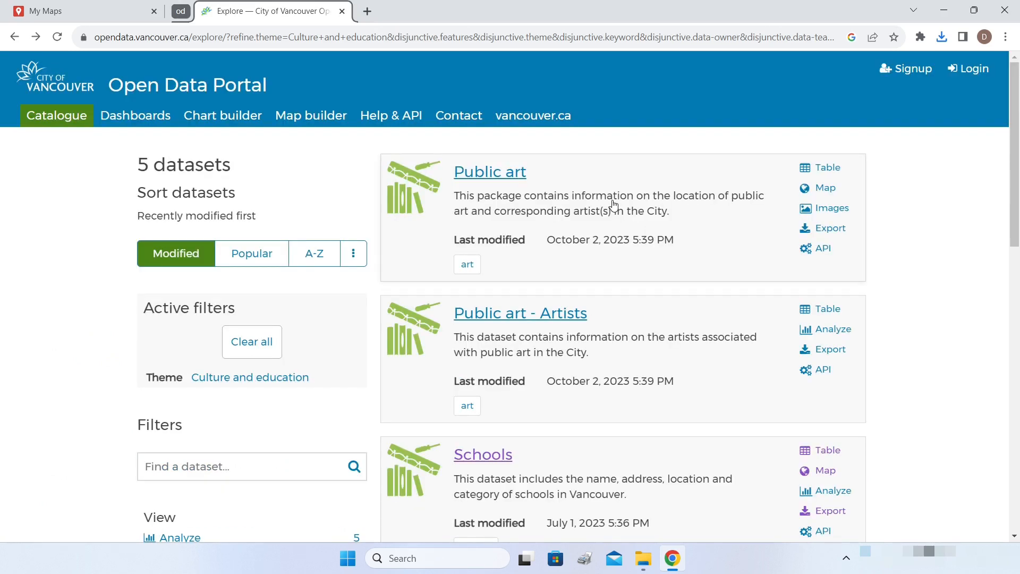
{"action": "scroll", "coordinate": [606, 206], "scroll_direction": "down", "scroll_amount": 4}
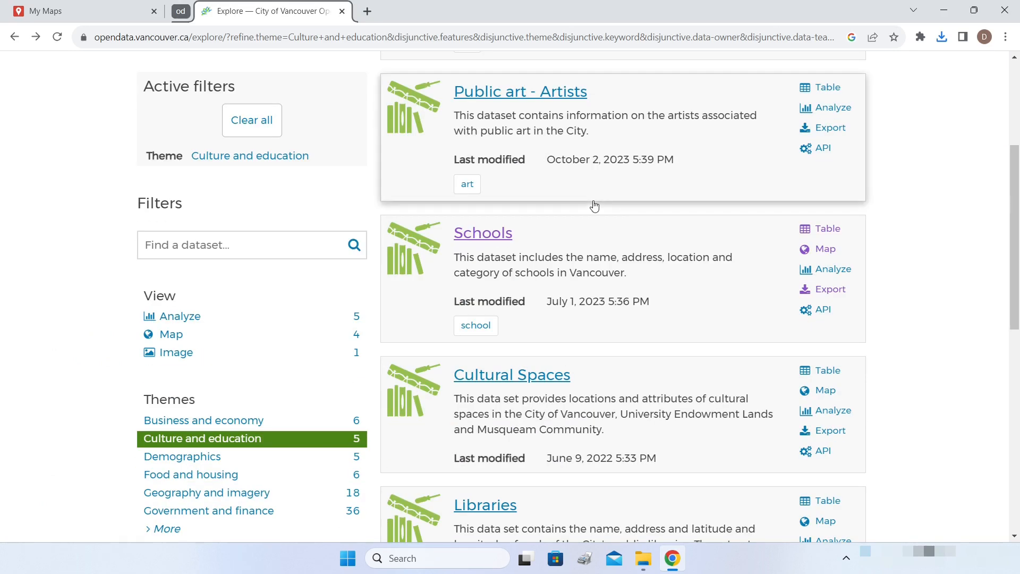
{"action": "scroll", "coordinate": [522, 287], "scroll_direction": "down", "scroll_amount": 4}
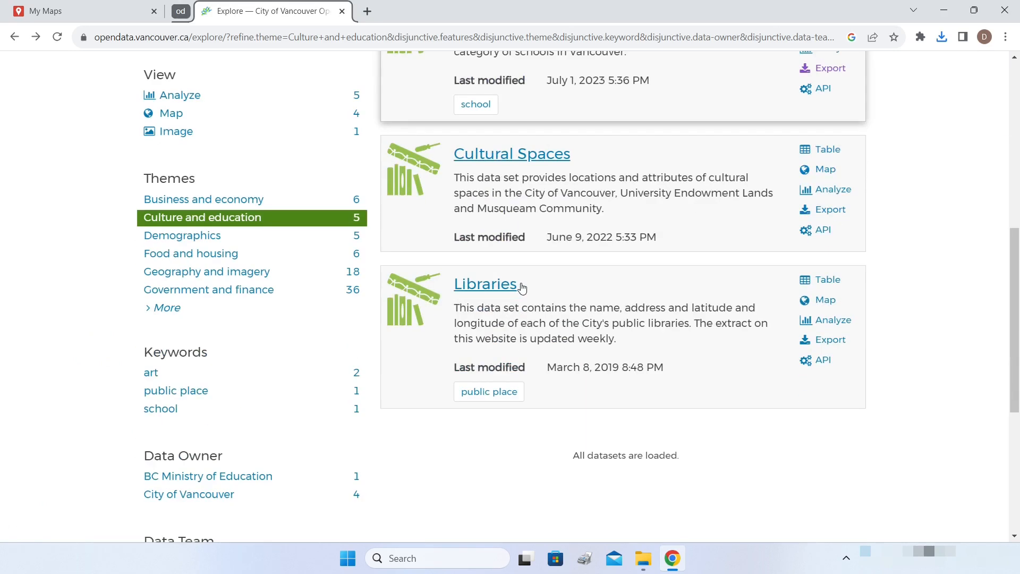
{"action": "left_click", "coordinate": [491, 289]}
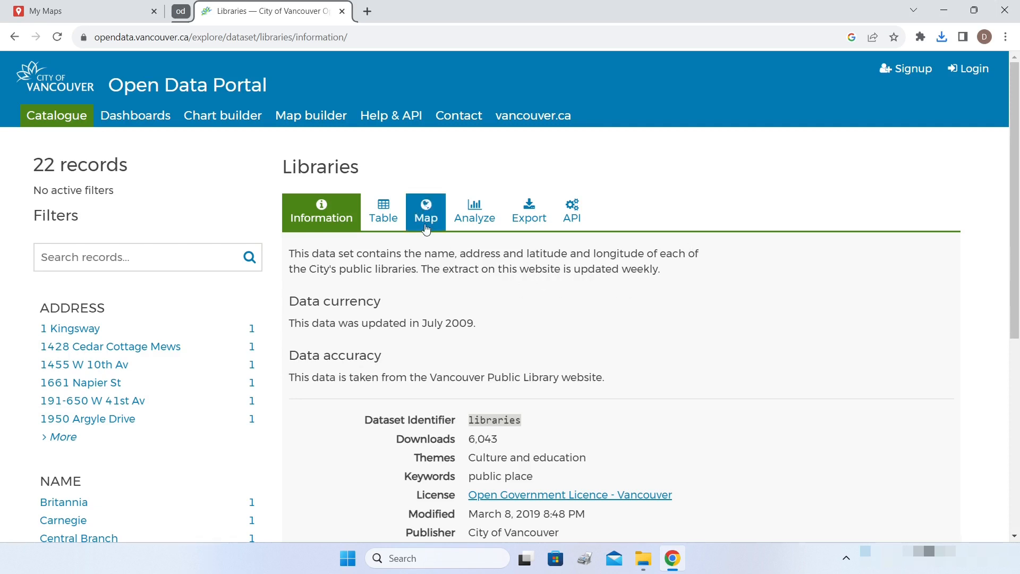
- Download the whole Libraries dataset as KML and go back to the portal home page
{"action": "left_click", "coordinate": [534, 223]}
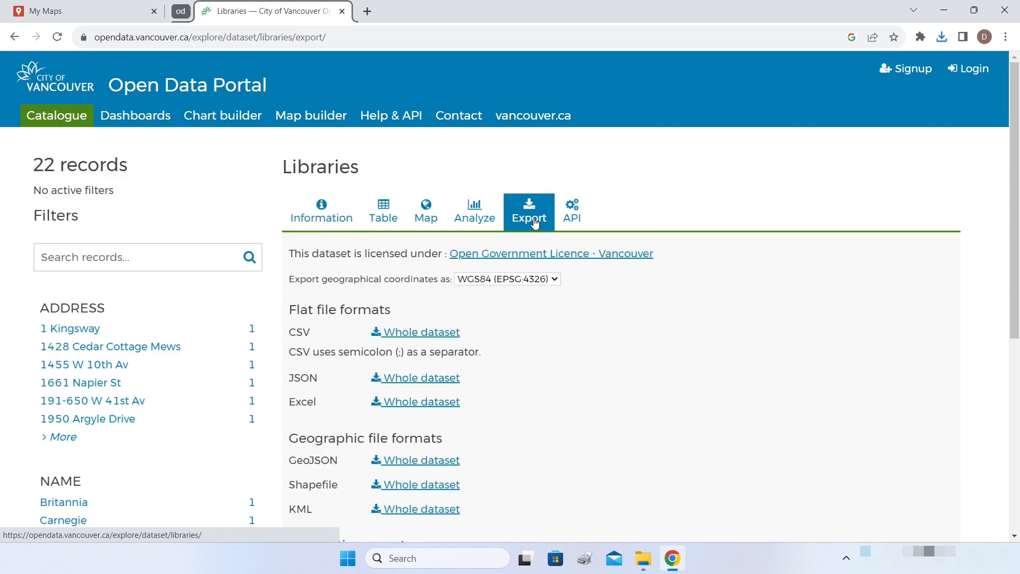
{"action": "scroll", "coordinate": [600, 340], "scroll_direction": "down", "scroll_amount": 4}
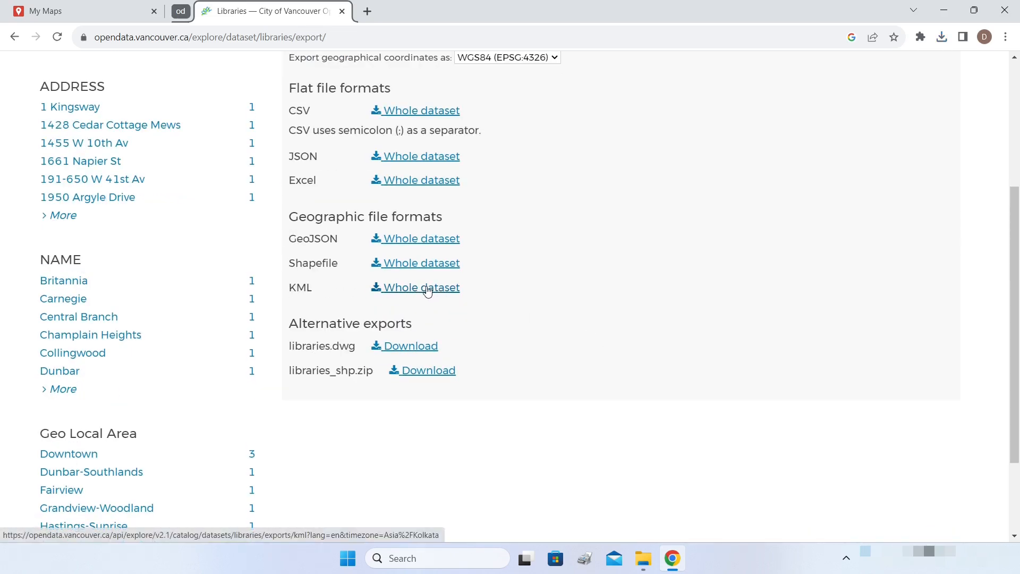
{"action": "scroll", "coordinate": [546, 311], "scroll_direction": "up", "scroll_amount": 4}
{"action": "scroll", "coordinate": [548, 314], "scroll_direction": "down", "scroll_amount": 4}
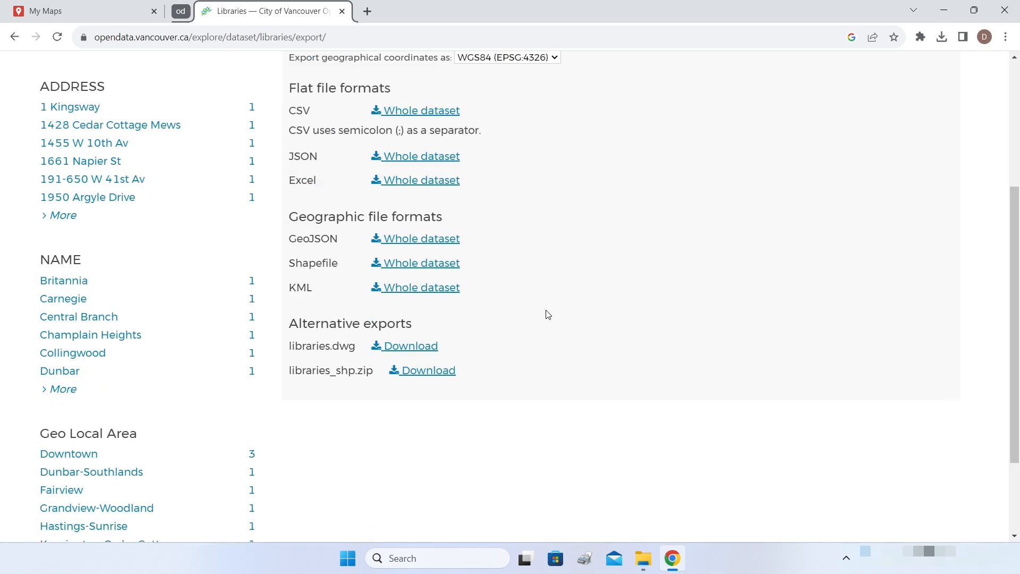
{"action": "left_click", "coordinate": [418, 295]}
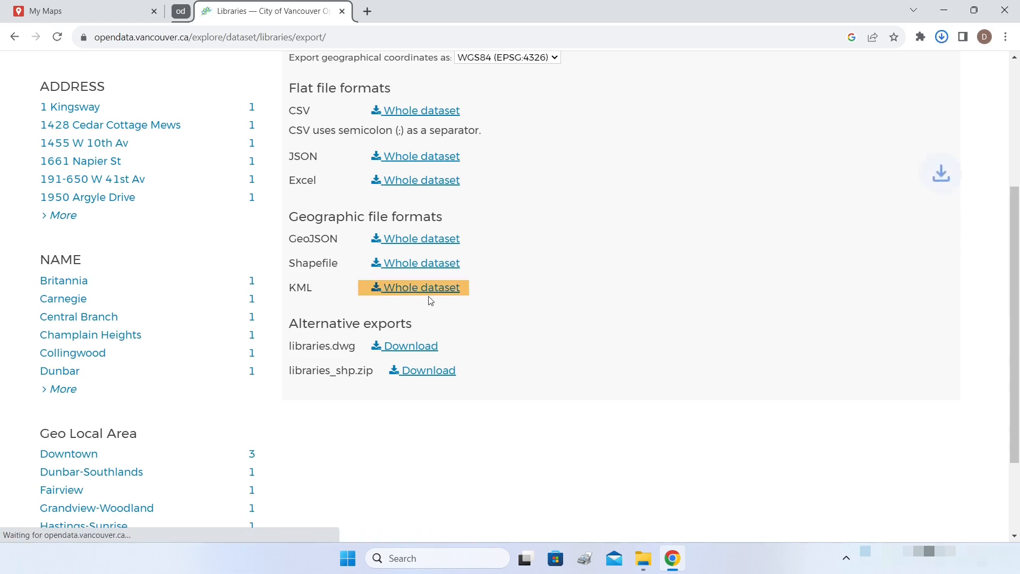
{"action": "key", "text": "alt+Left"}
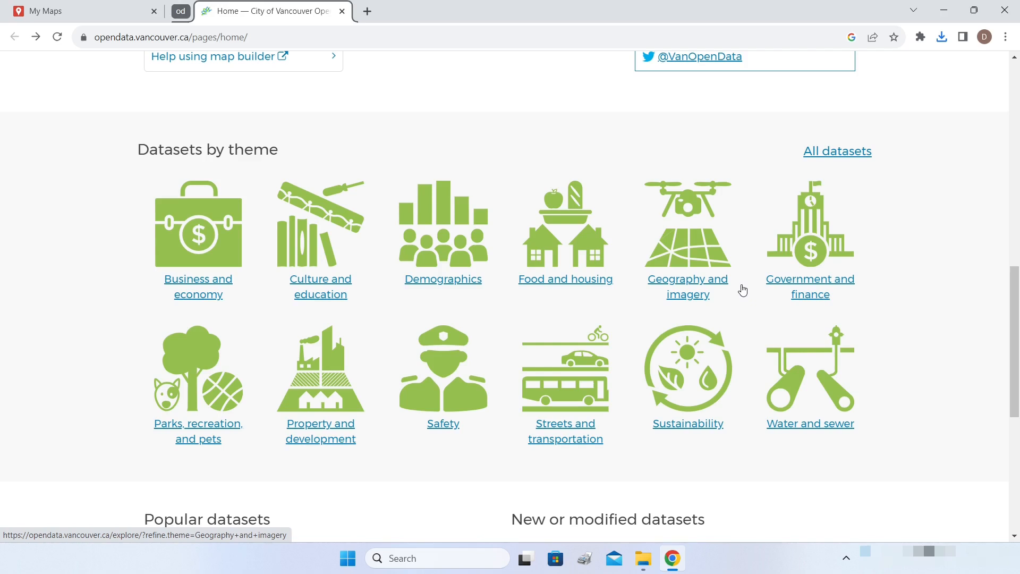
- Open the Local area boundary dataset from the portal's Popular datasets
{"action": "scroll", "coordinate": [743, 283], "scroll_direction": "up", "scroll_amount": 10}
{"action": "scroll", "coordinate": [743, 284], "scroll_direction": "down", "scroll_amount": 10}
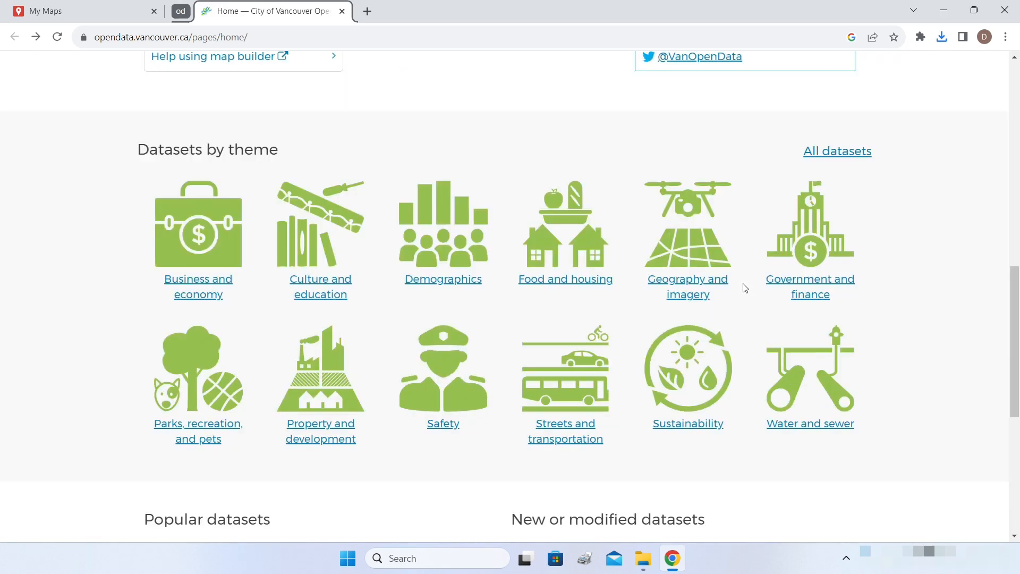
{"action": "scroll", "coordinate": [743, 287], "scroll_direction": "up", "scroll_amount": 8}
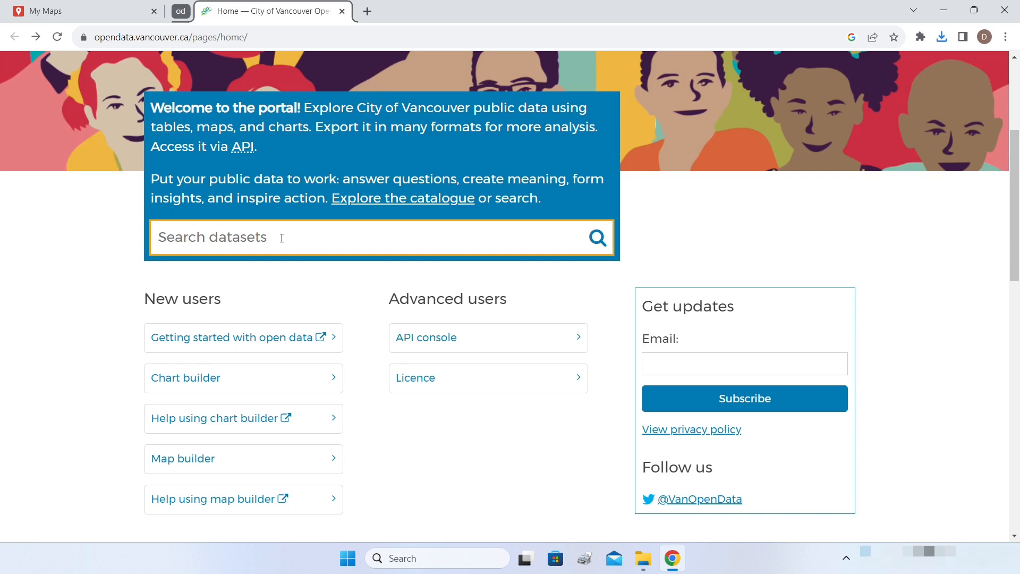
{"action": "scroll", "coordinate": [289, 250], "scroll_direction": "down", "scroll_amount": 14}
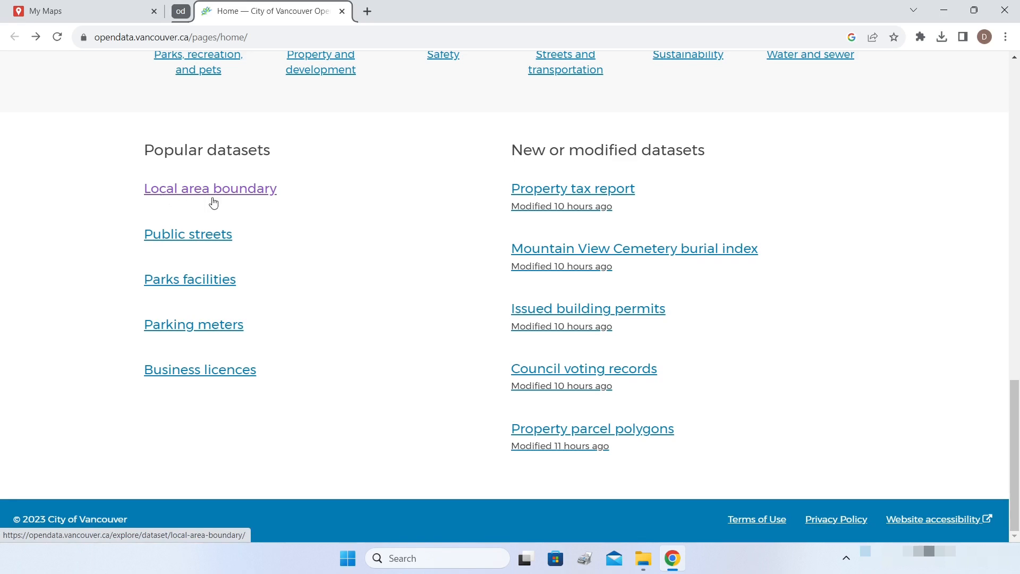
{"action": "left_click", "coordinate": [255, 195]}
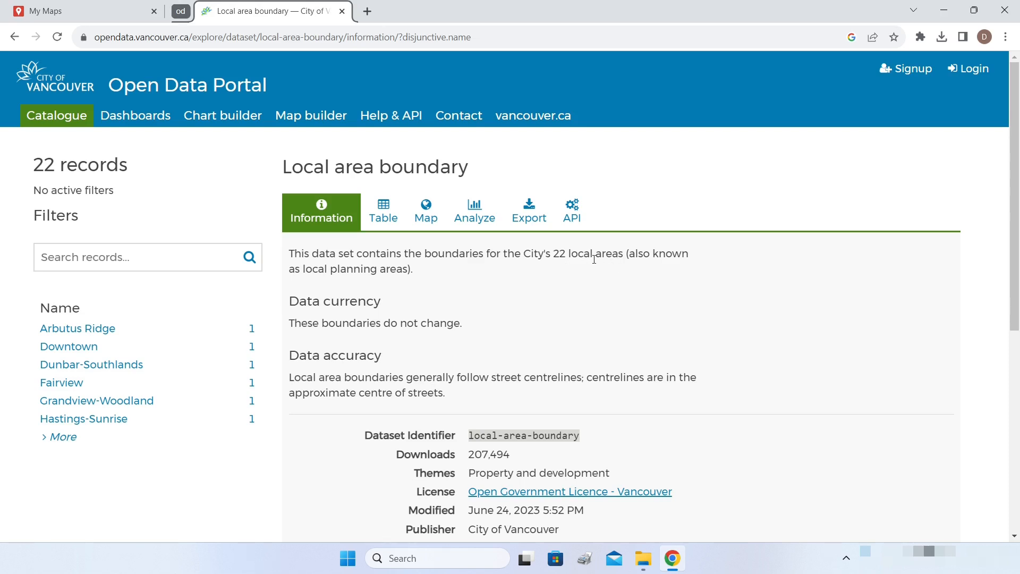
- Download the whole Local area boundary dataset as a KML file
{"action": "left_click", "coordinate": [529, 215]}
{"action": "scroll", "coordinate": [576, 277], "scroll_direction": "down", "scroll_amount": 2}
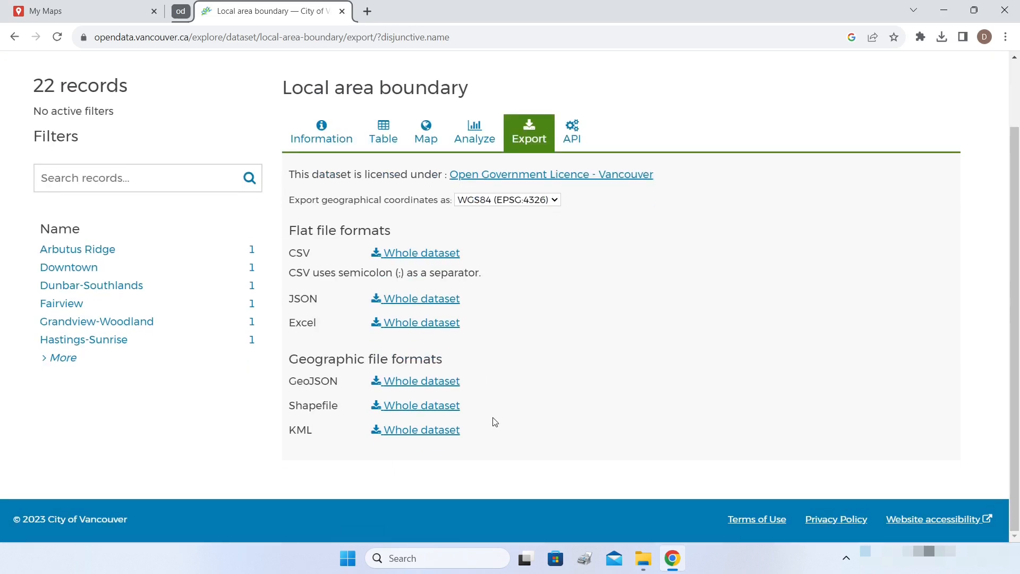
{"action": "left_click", "coordinate": [421, 435]}
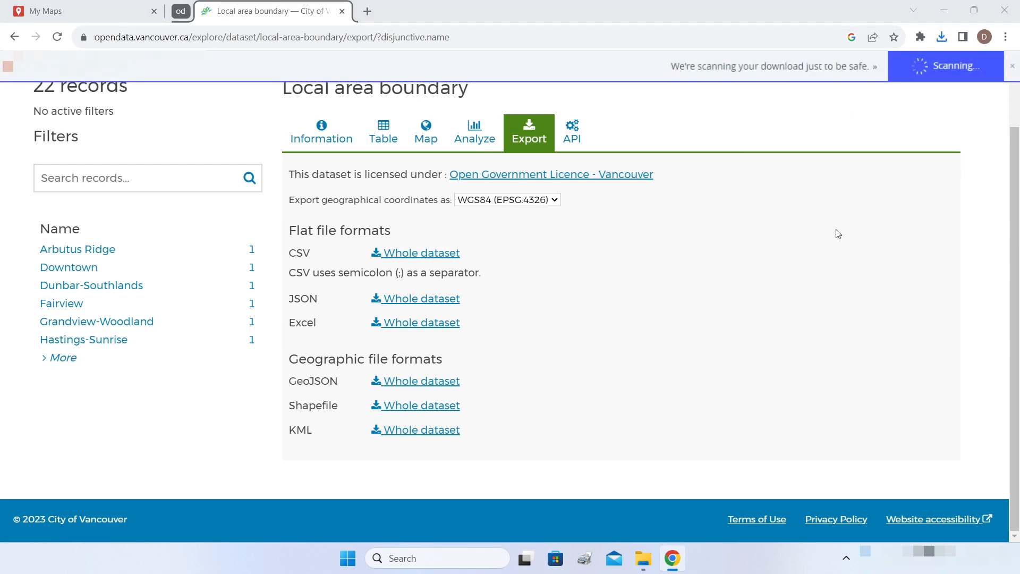
{"action": "scroll", "coordinate": [838, 235], "scroll_direction": "up", "scroll_amount": 2}
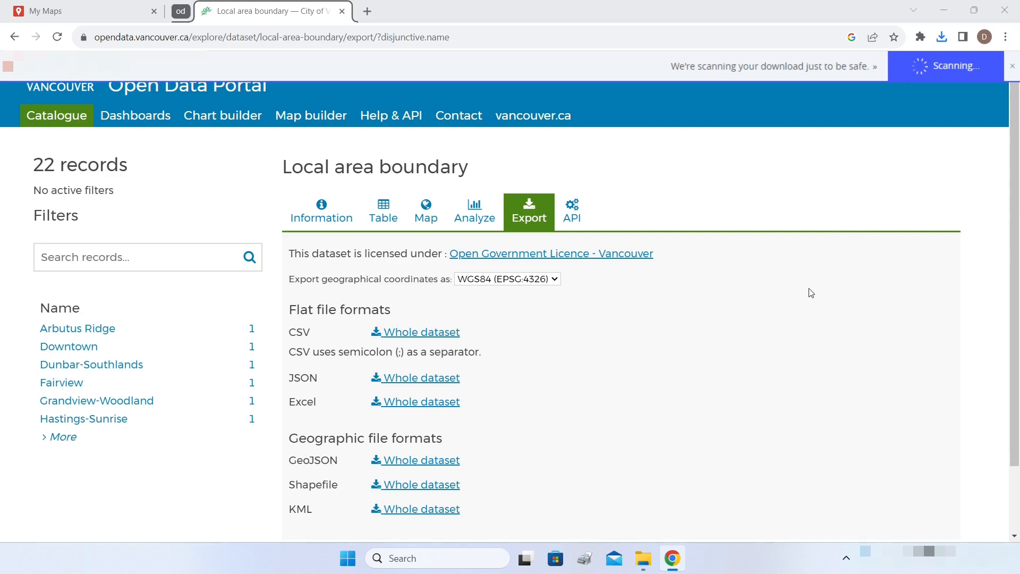
{"action": "scroll", "coordinate": [692, 336], "scroll_direction": "down", "scroll_amount": 2}
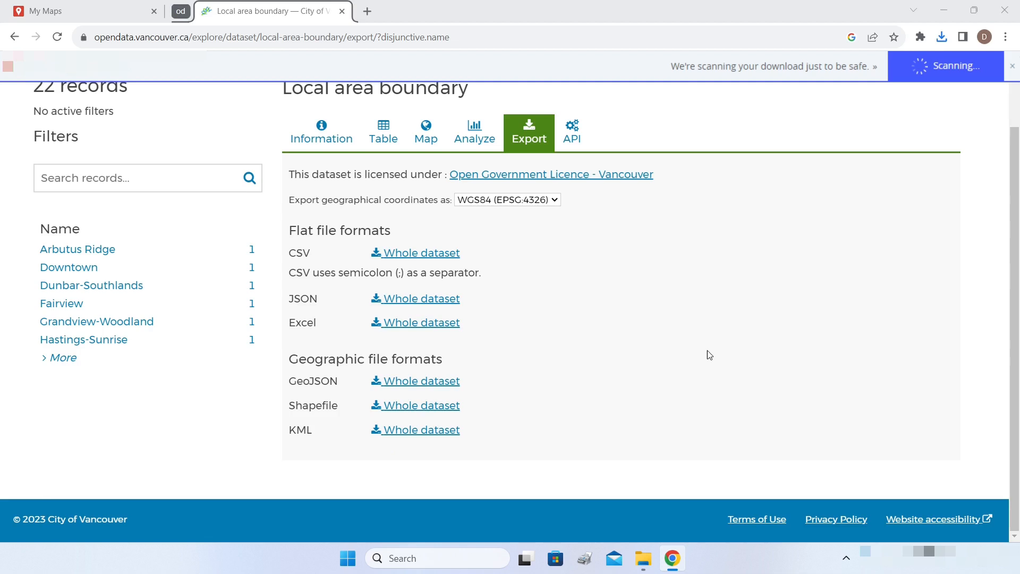
{"action": "scroll", "coordinate": [709, 355], "scroll_direction": "up", "scroll_amount": 2}
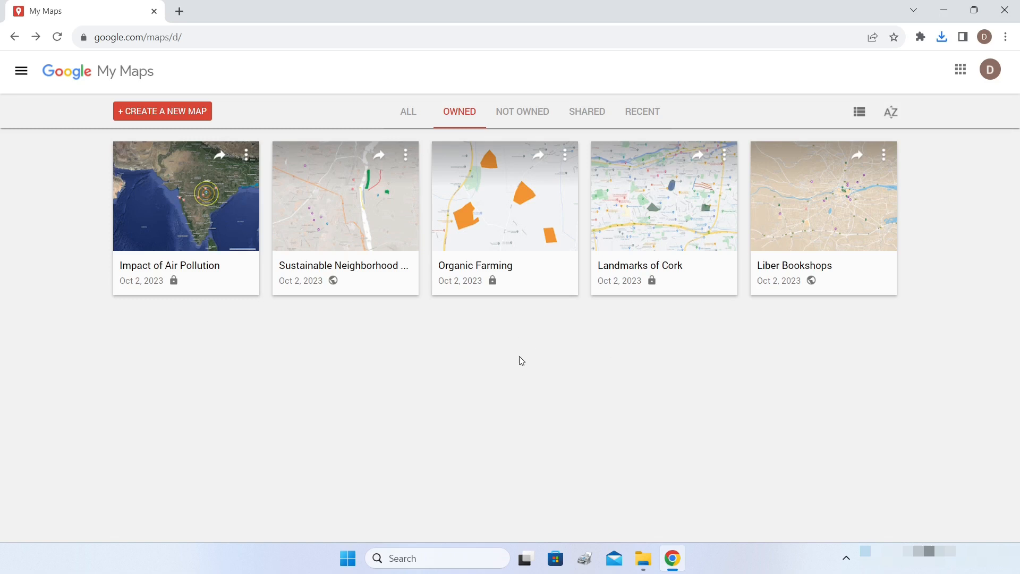
- Create a new blank map titled 'Schools in Vancouver'
{"action": "left_click", "coordinate": [942, 38]}
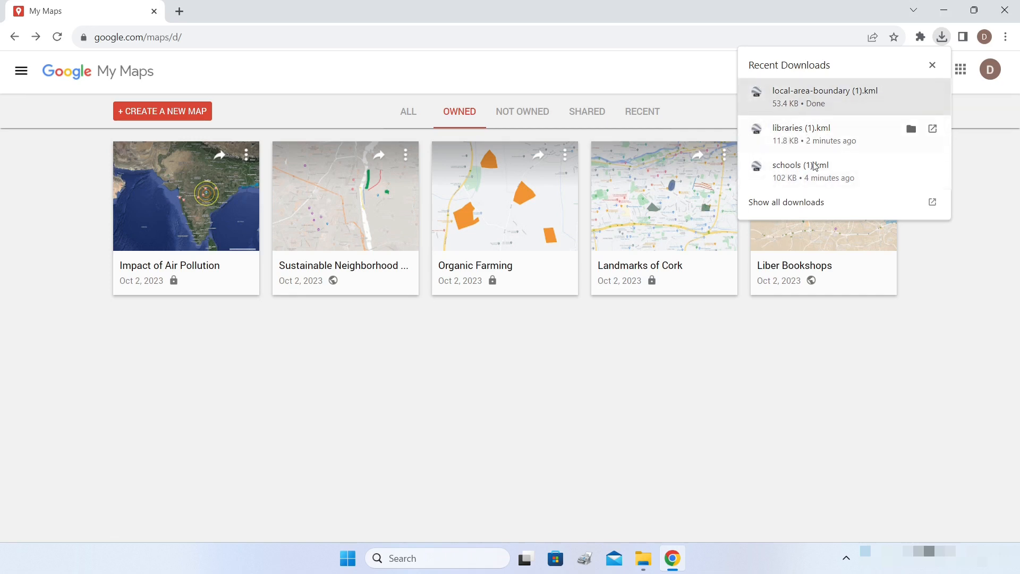
{"action": "left_click", "coordinate": [844, 354]}
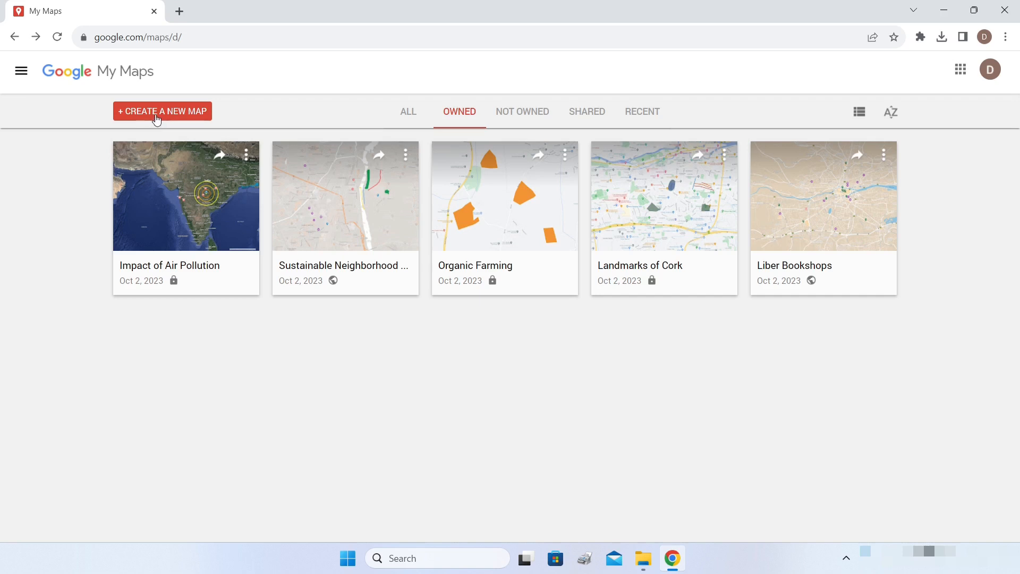
{"action": "left_click", "coordinate": [158, 116]}
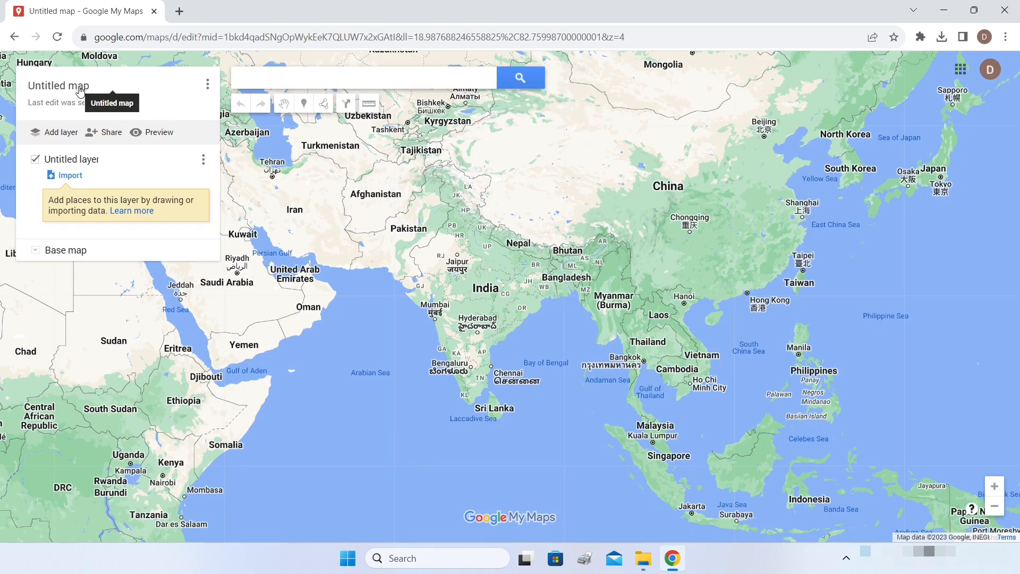
{"action": "left_click", "coordinate": [78, 88]}
{"action": "type", "text": "Schools in Vancouver"}
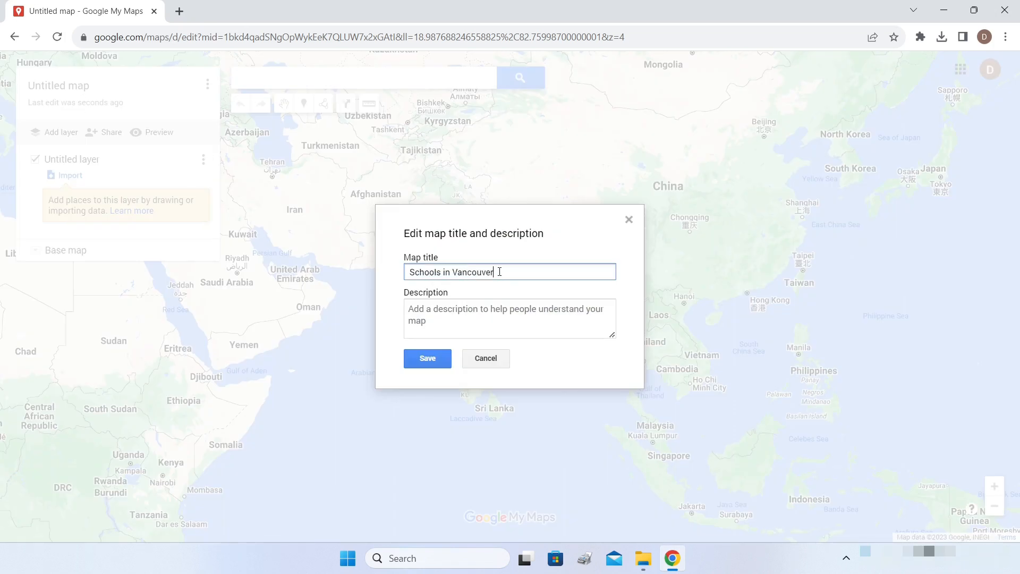
{"action": "left_click", "coordinate": [441, 360]}
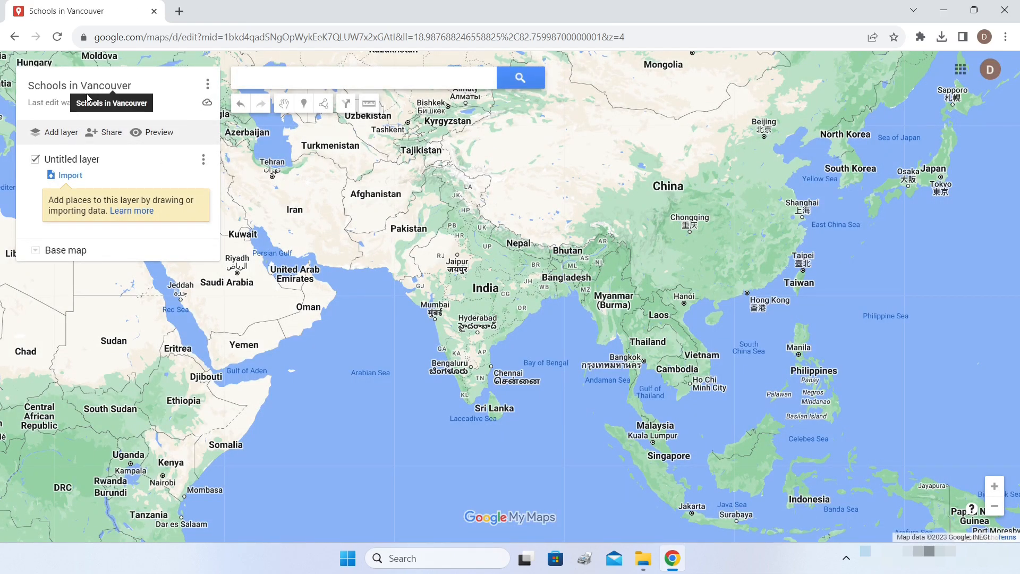
- Rename the untitled layer to 'Schools'
{"action": "left_click", "coordinate": [77, 160]}
{"action": "type", "text": "Schools"}
{"action": "left_click", "coordinate": [438, 328]}
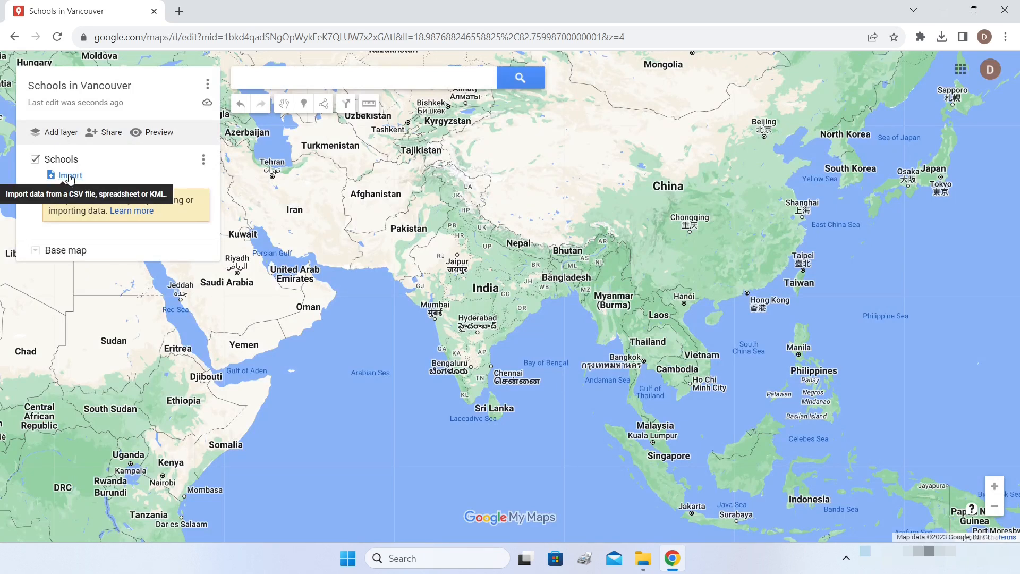
- Import 'schools (1).kml' from Downloads into the Schools layer and dismiss the style popup
{"action": "left_click", "coordinate": [69, 179]}
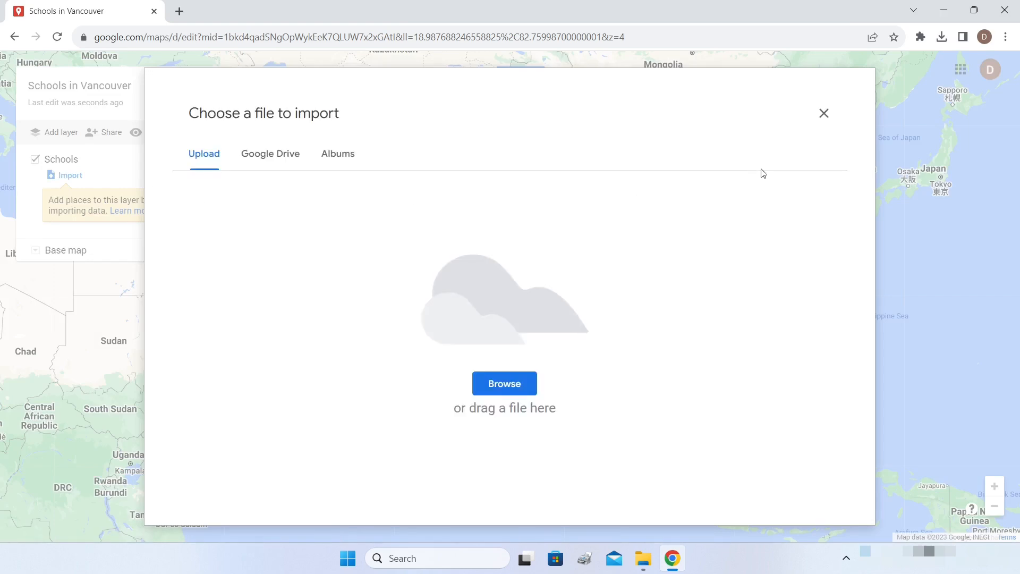
{"action": "left_click", "coordinate": [941, 37]}
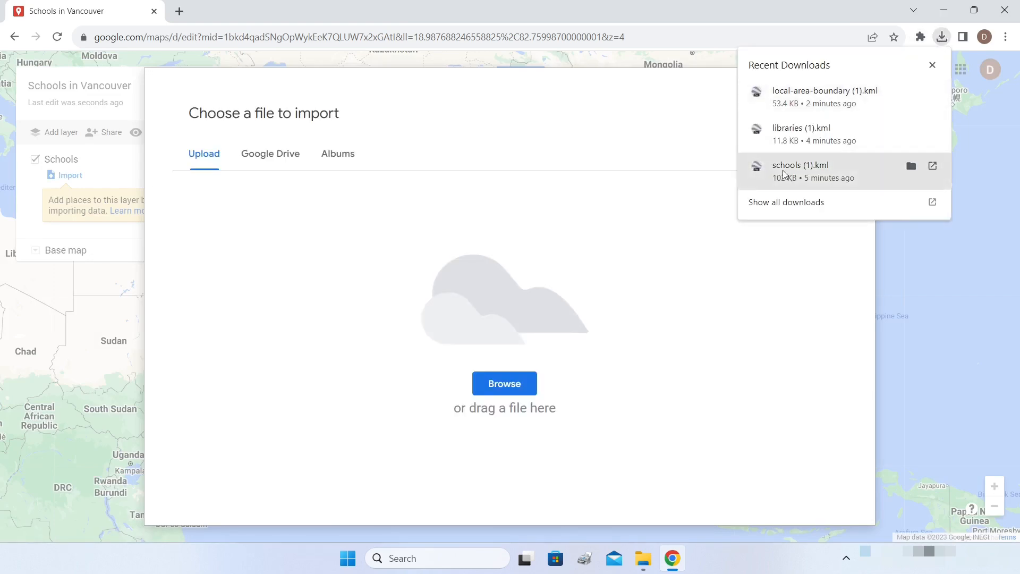
{"action": "left_click_drag", "start_coordinate": [783, 174], "coordinate": [501, 299]}
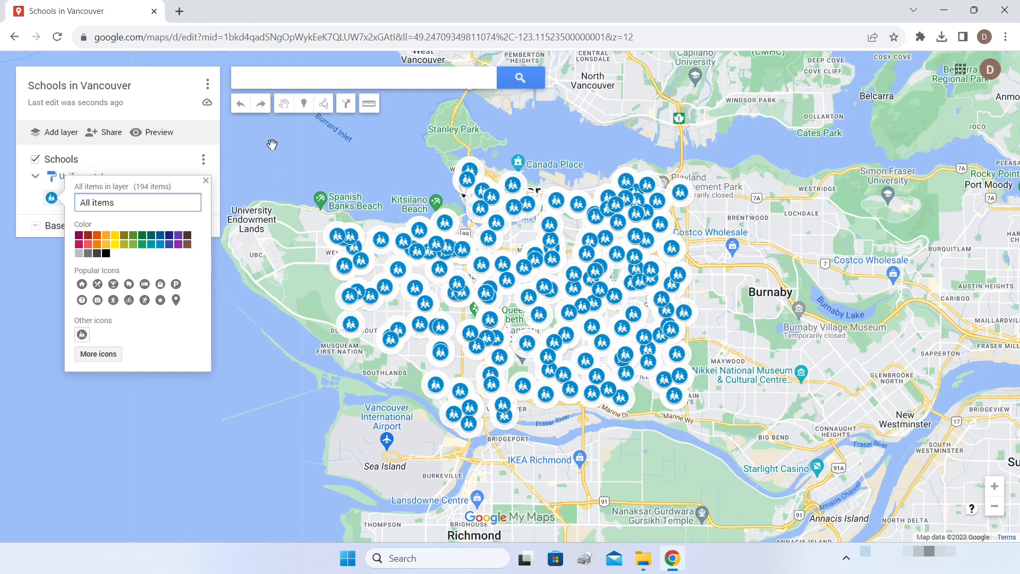
{"action": "left_click", "coordinate": [272, 145]}
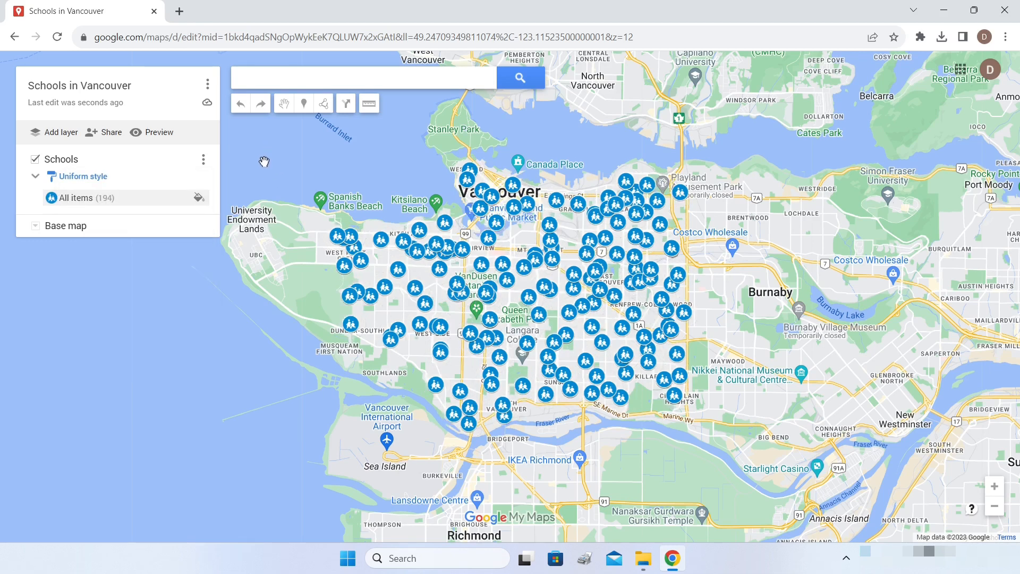
- Add a new layer named 'Libraries'
{"action": "left_click", "coordinate": [59, 137]}
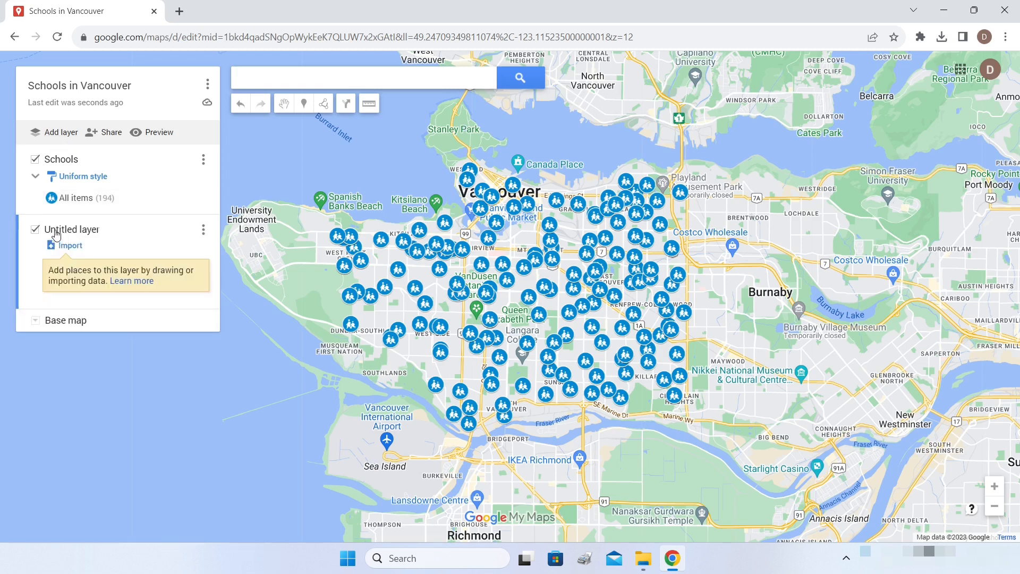
{"action": "left_click", "coordinate": [57, 234]}
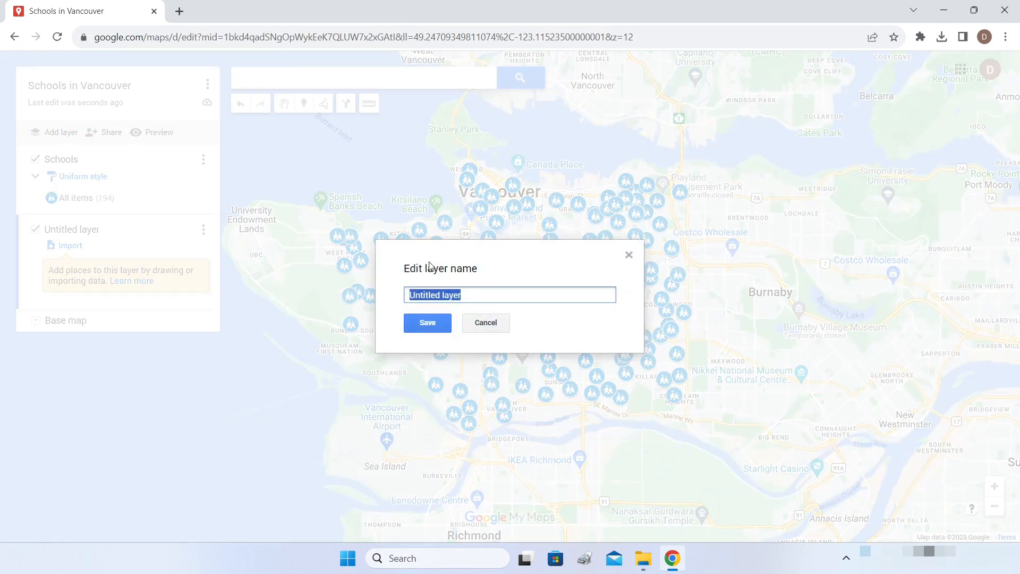
{"action": "type", "text": "Libraries"}
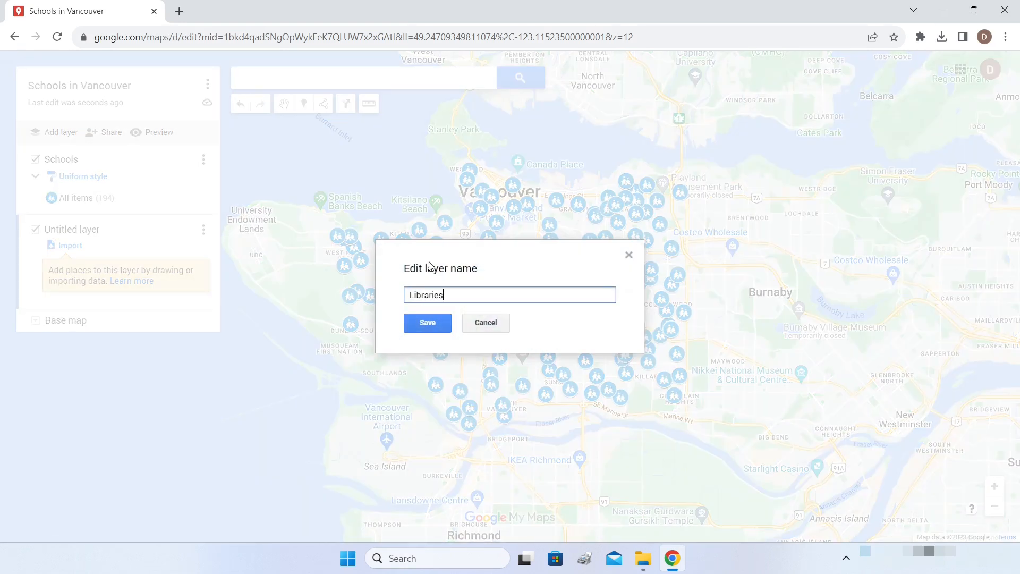
{"action": "left_click", "coordinate": [425, 322]}
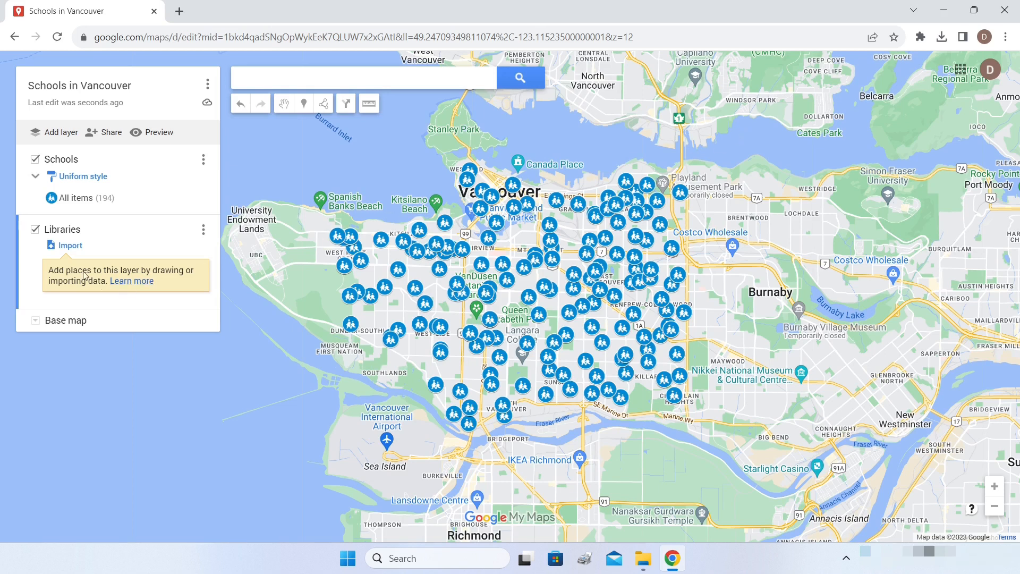
- Import 'libraries (1).kml' from Downloads into the Libraries layer
{"action": "left_click", "coordinate": [70, 246]}
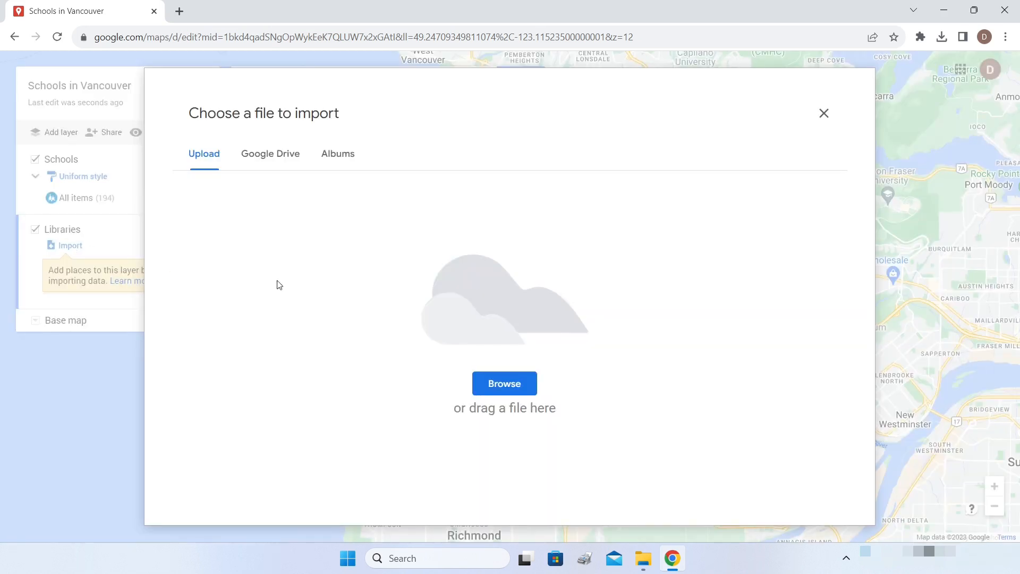
{"action": "left_click", "coordinate": [941, 37]}
{"action": "left_click_drag", "start_coordinate": [802, 137], "coordinate": [527, 302]}
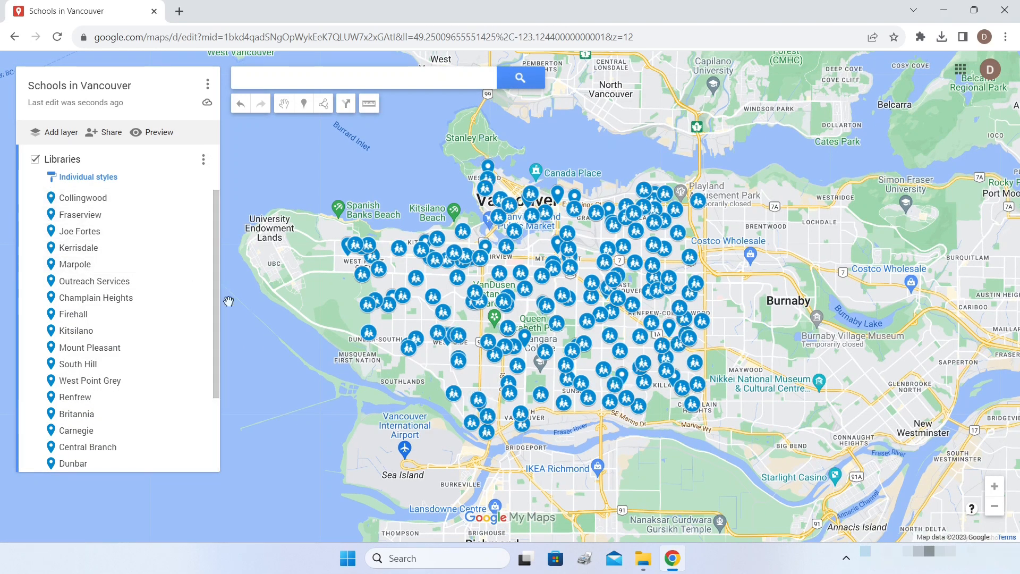
{"action": "left_click", "coordinate": [86, 180]}
- Style all Libraries markers uniformly in red with the Library icon
{"action": "left_click", "coordinate": [119, 184]}
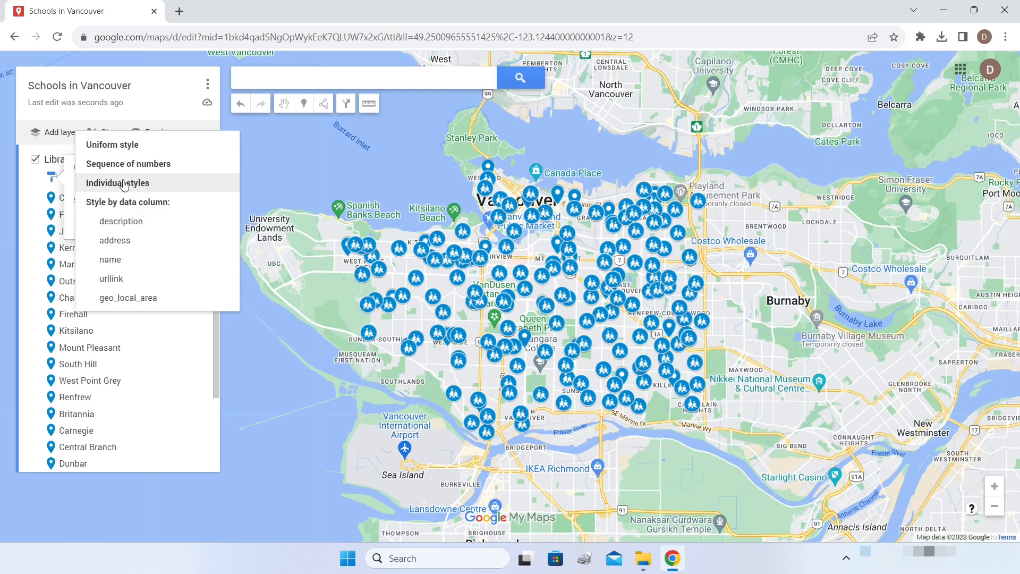
{"action": "left_click", "coordinate": [117, 152]}
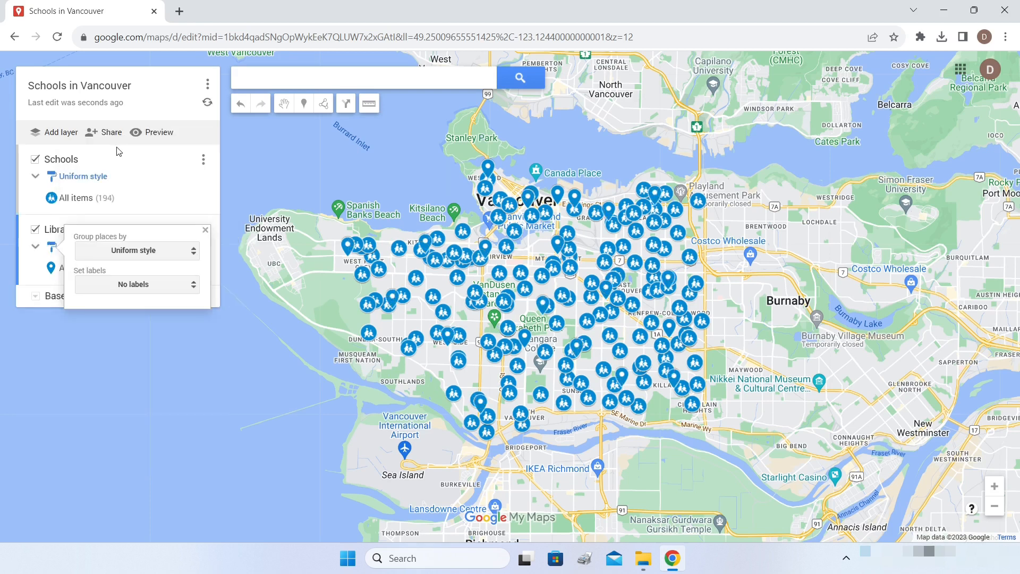
{"action": "left_click", "coordinate": [216, 211]}
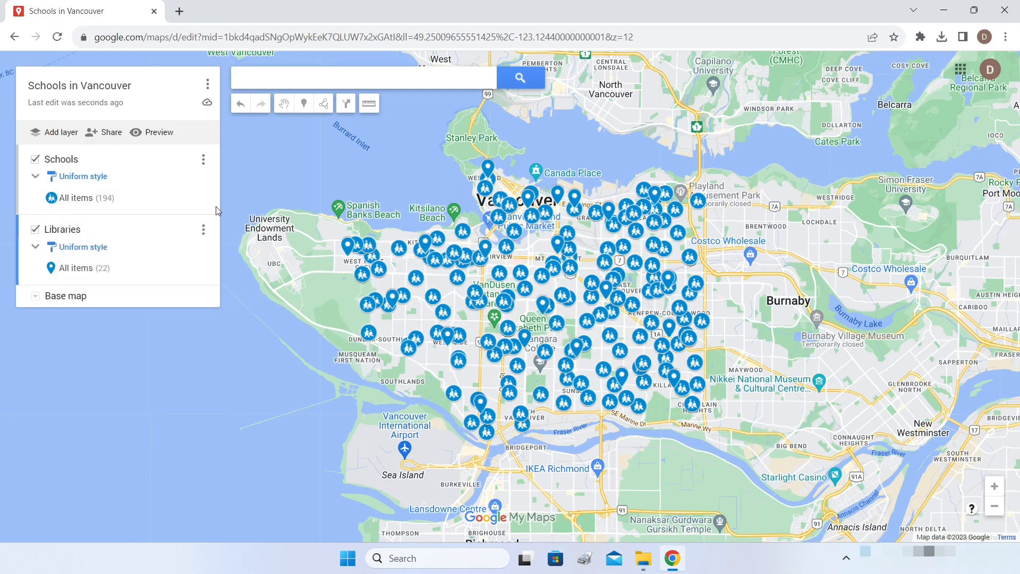
{"action": "left_click", "coordinate": [198, 267]}
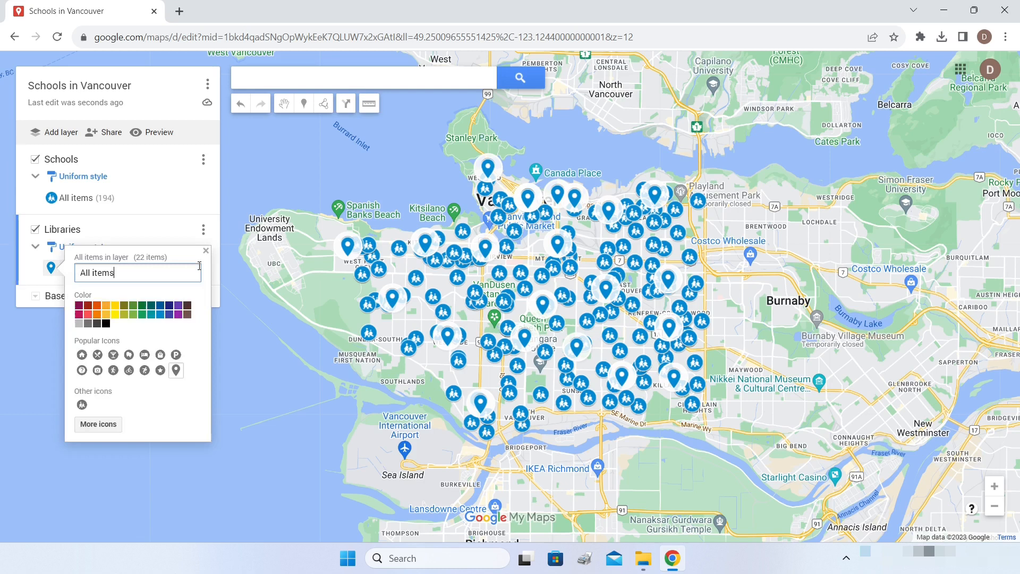
{"action": "left_click", "coordinate": [89, 314]}
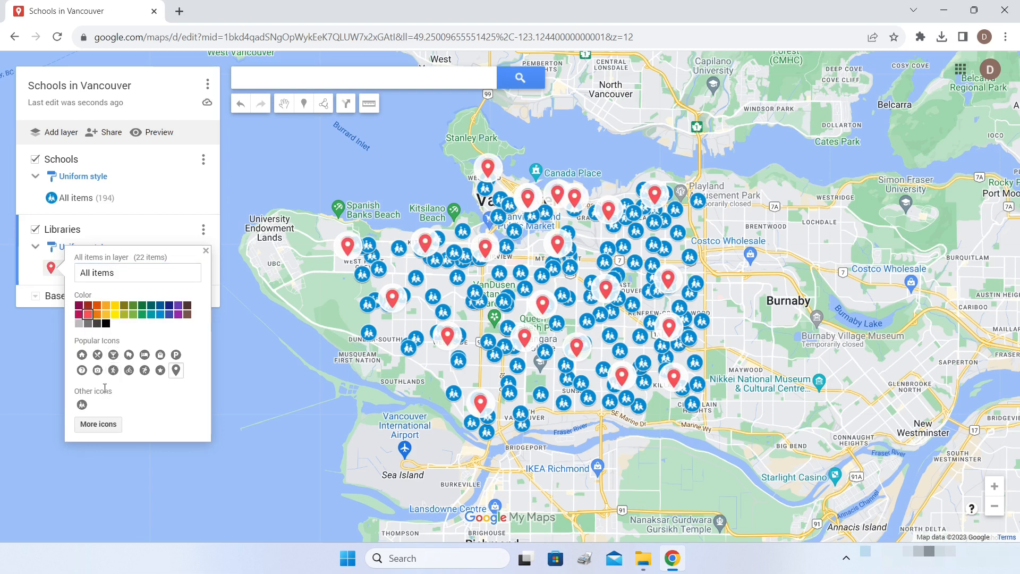
{"action": "left_click", "coordinate": [89, 425]}
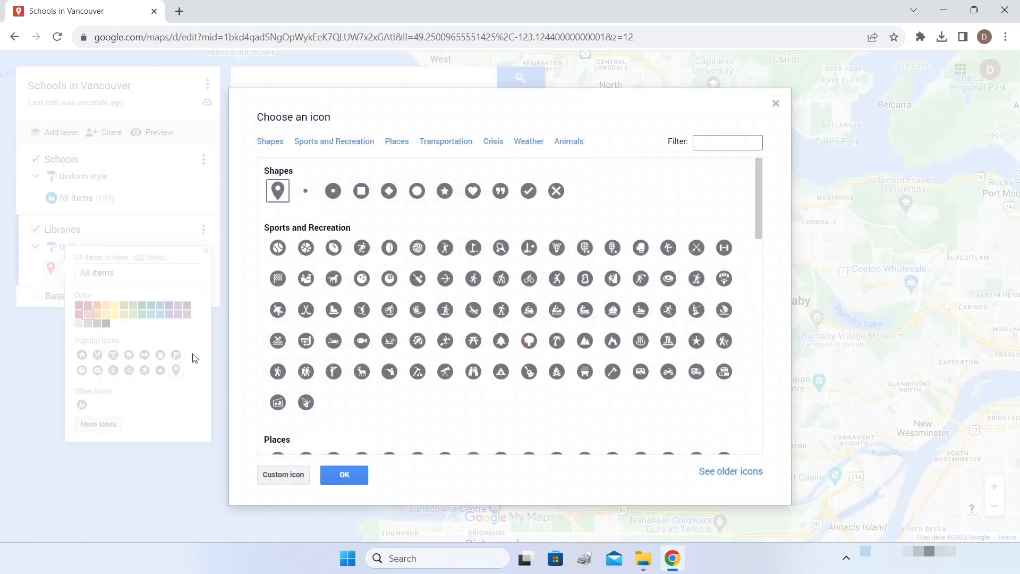
{"action": "left_click", "coordinate": [708, 142]}
{"action": "type", "text": "libra"}
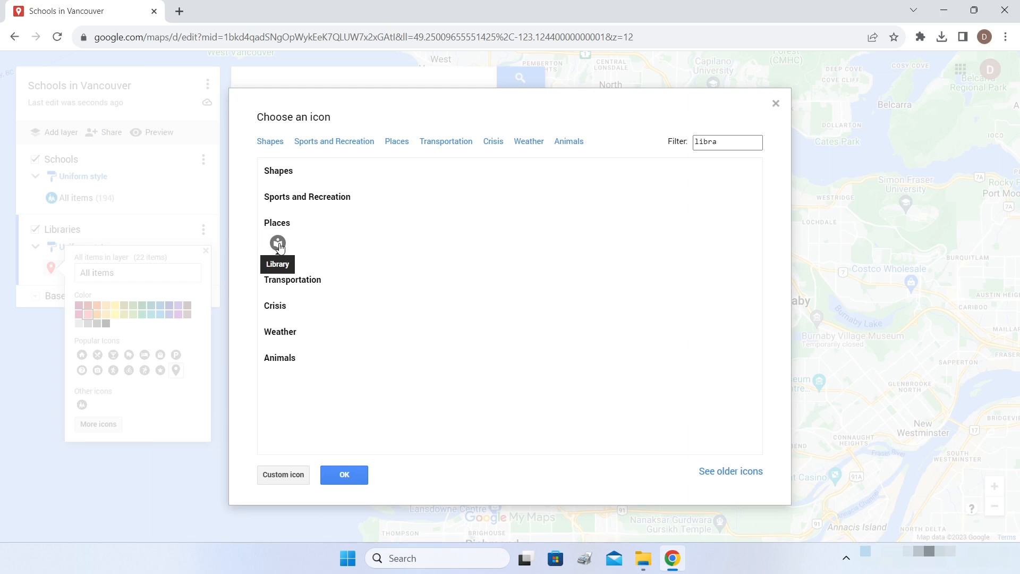
{"action": "left_click", "coordinate": [278, 243]}
{"action": "left_click", "coordinate": [360, 478]}
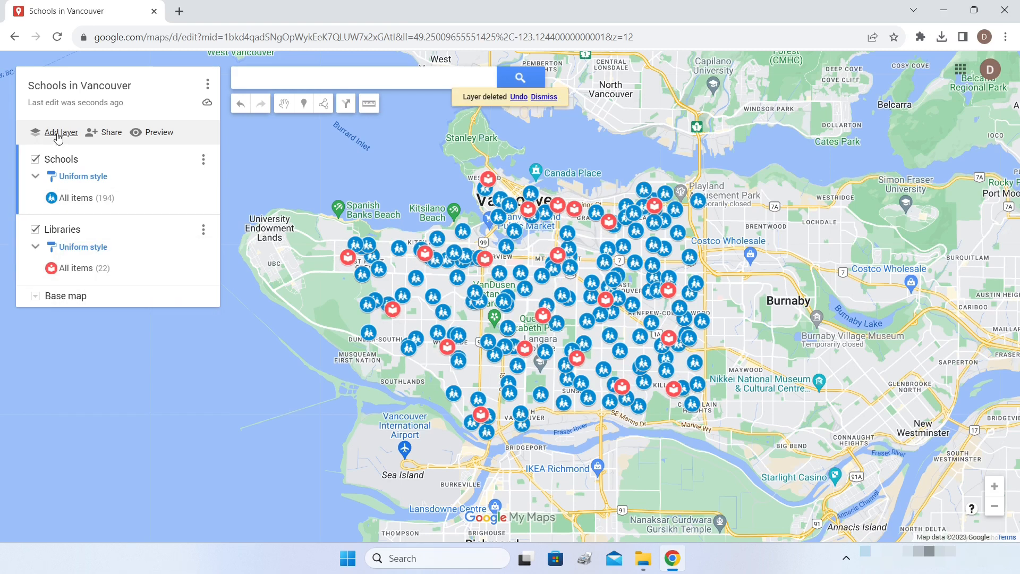
- Add a new layer named 'City Boundaries'
{"action": "left_click", "coordinate": [59, 132]}
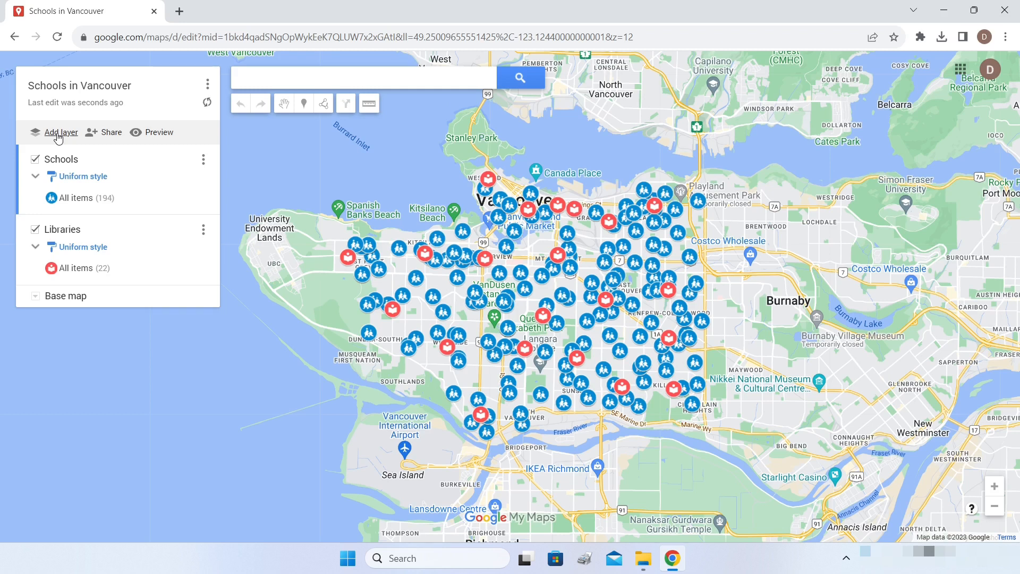
{"action": "left_click", "coordinate": [63, 301]}
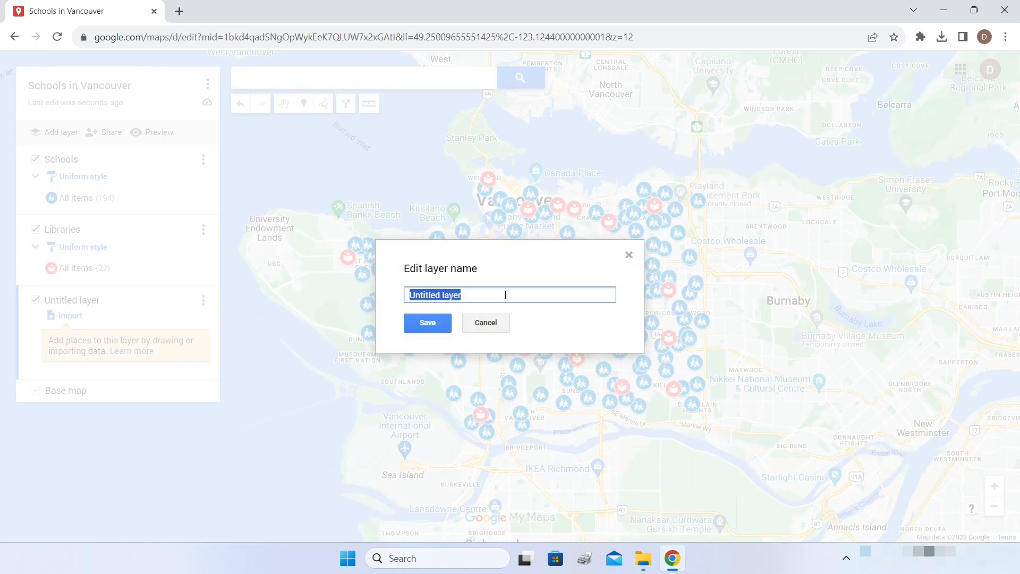
{"action": "type", "text": "City Boundaries"}
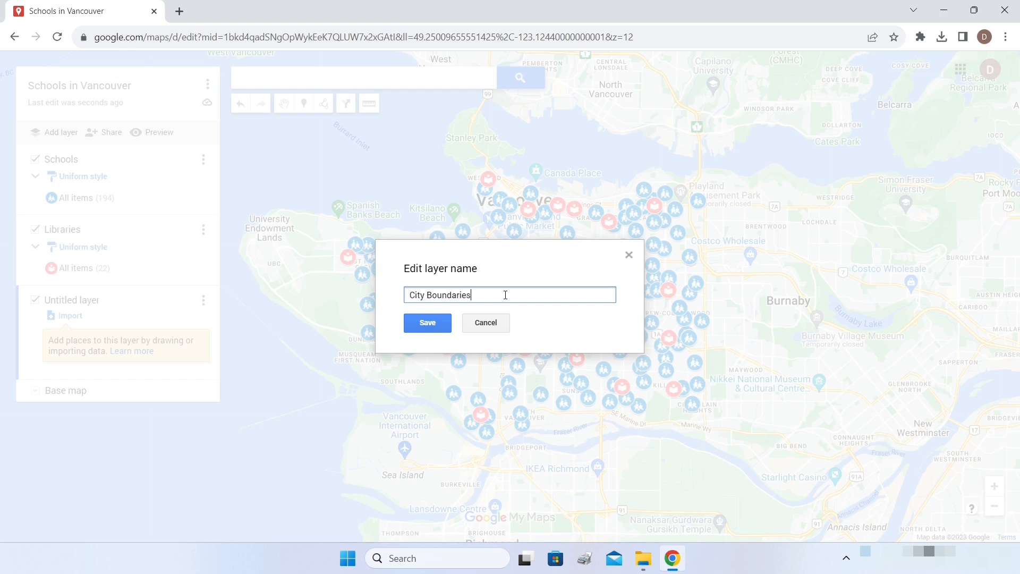
{"action": "left_click", "coordinate": [434, 322]}
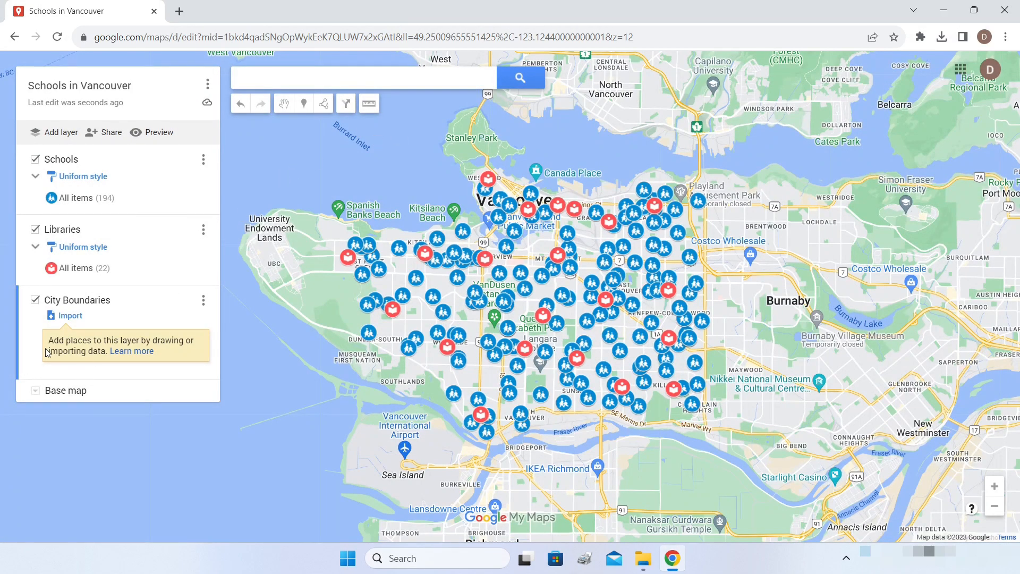
- Import 'local-area-boundary (1).kml' from Downloads into the City Boundaries layer
{"action": "left_click", "coordinate": [70, 317]}
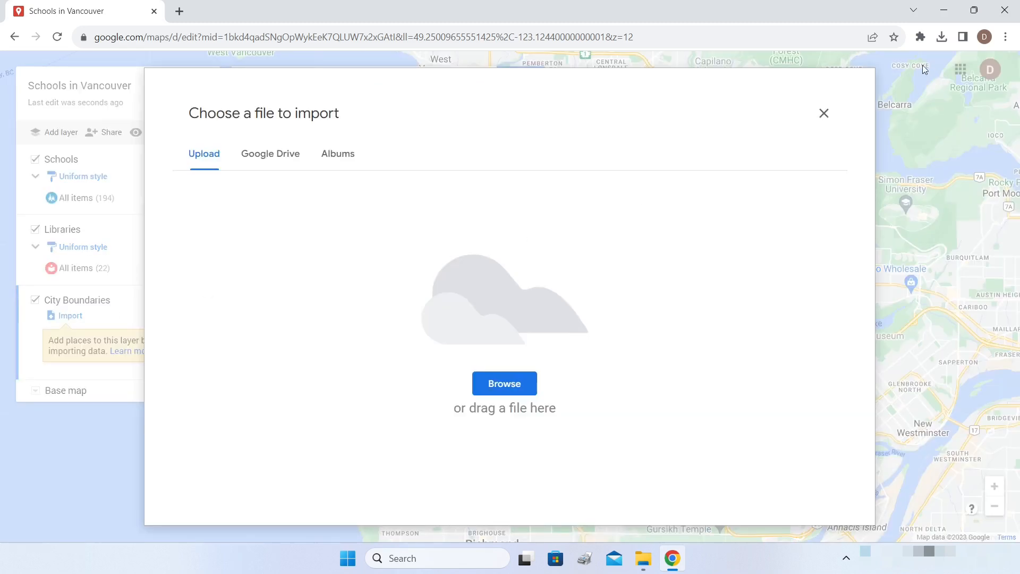
{"action": "left_click", "coordinate": [942, 40]}
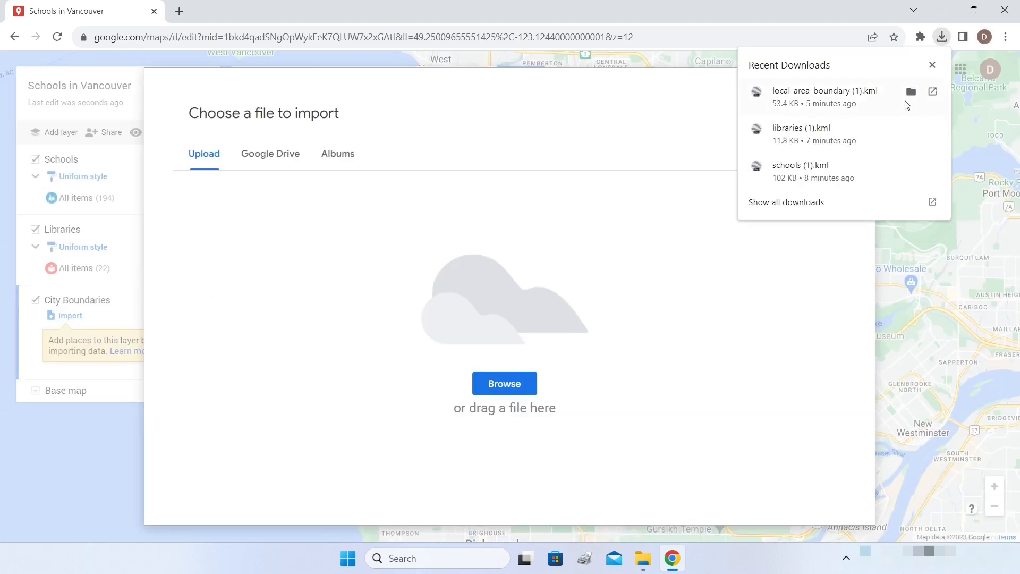
{"action": "left_click_drag", "start_coordinate": [824, 103], "coordinate": [545, 285]}
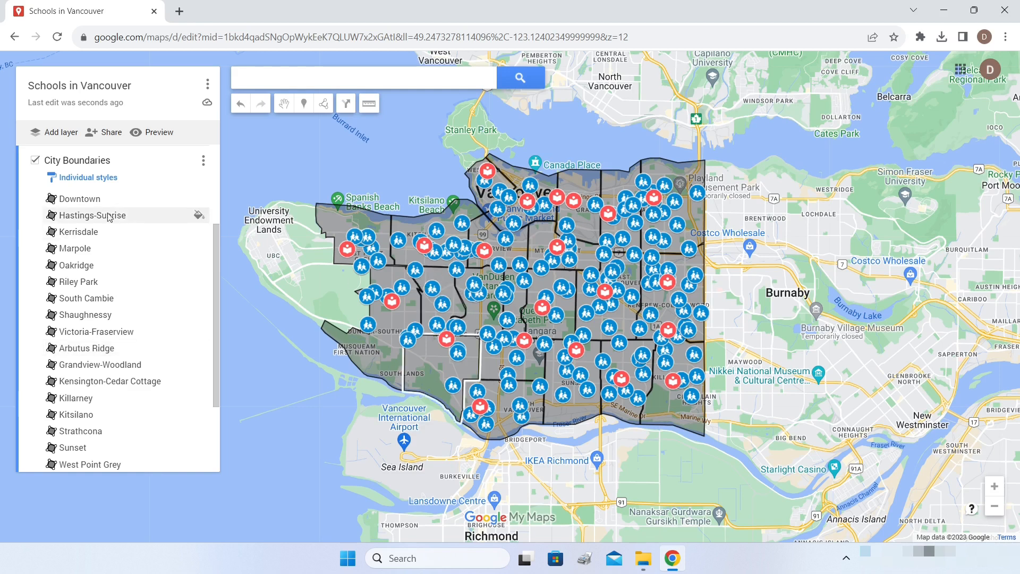
- Inspect the Arbutus Ridge, Shaughnessy and South Cambie boundary polygons
{"action": "scroll", "coordinate": [107, 213], "scroll_direction": "up", "scroll_amount": 3}
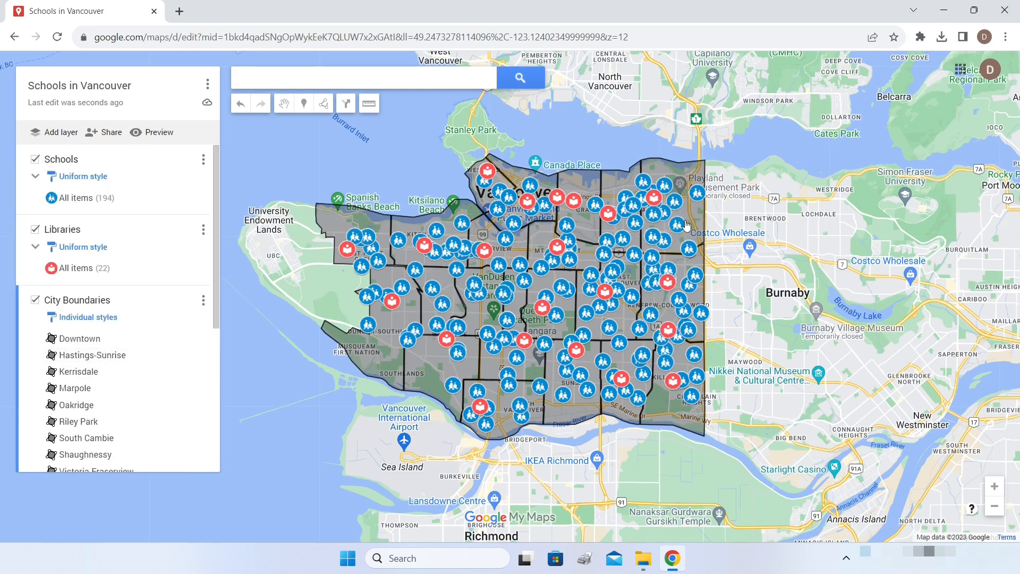
{"action": "scroll", "coordinate": [681, 212], "scroll_direction": "up", "scroll_amount": 2}
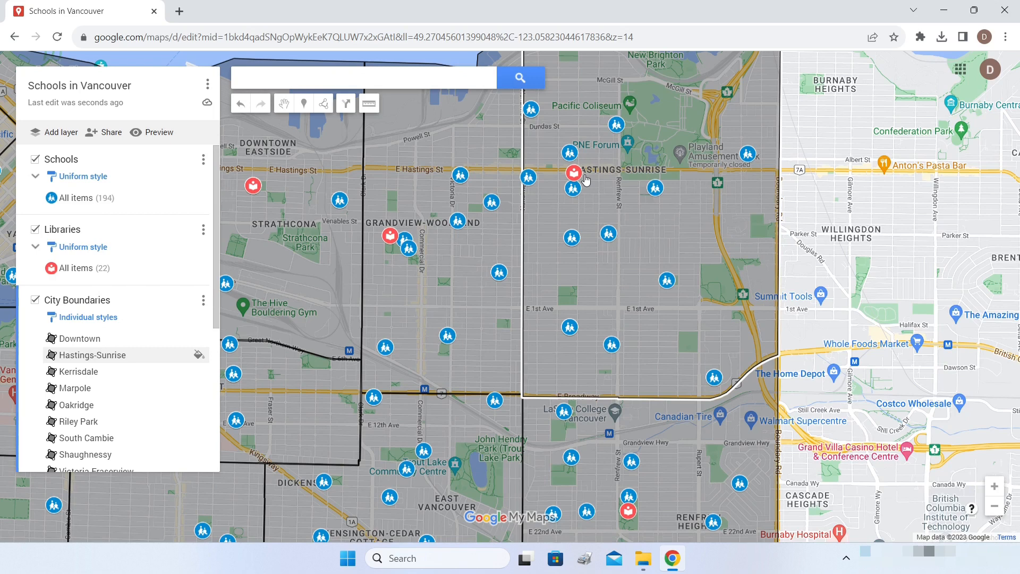
{"action": "scroll", "coordinate": [585, 181], "scroll_direction": "down", "scroll_amount": 1}
{"action": "scroll", "coordinate": [585, 182], "scroll_direction": "down", "scroll_amount": 2}
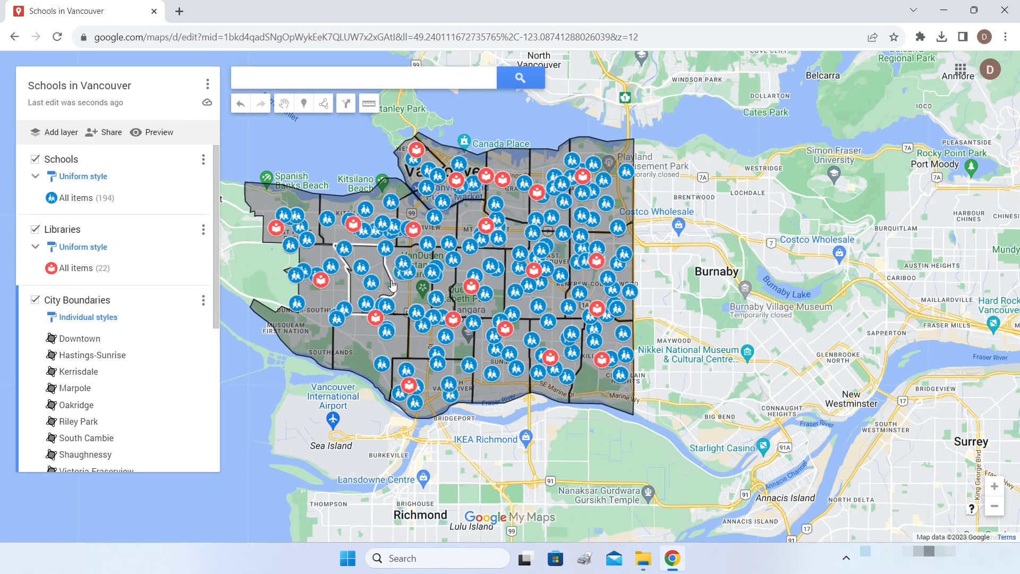
{"action": "scroll", "coordinate": [380, 285], "scroll_direction": "up", "scroll_amount": 1}
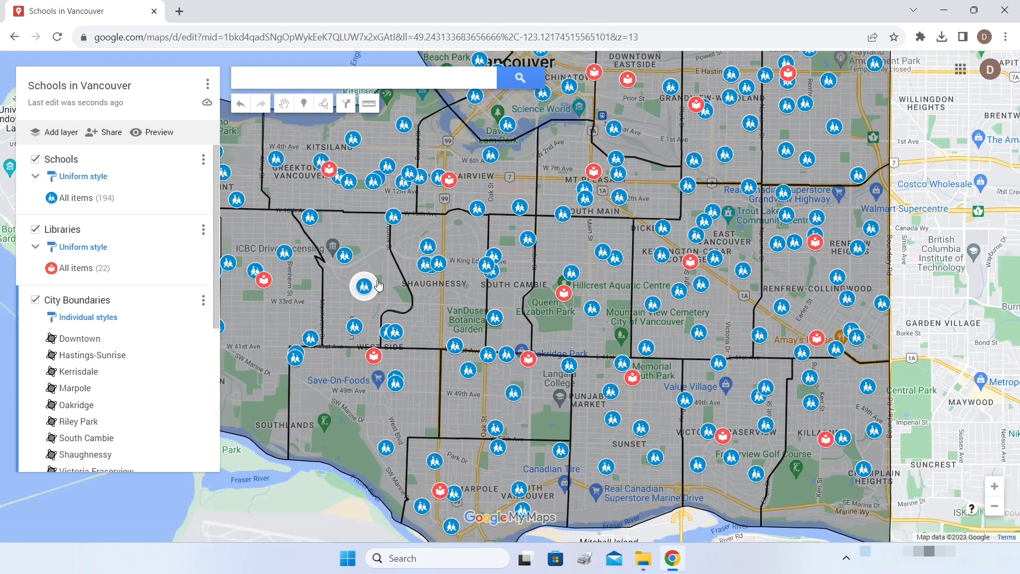
{"action": "scroll", "coordinate": [377, 285], "scroll_direction": "up", "scroll_amount": 2}
{"action": "scroll", "coordinate": [361, 266], "scroll_direction": "down", "scroll_amount": 2}
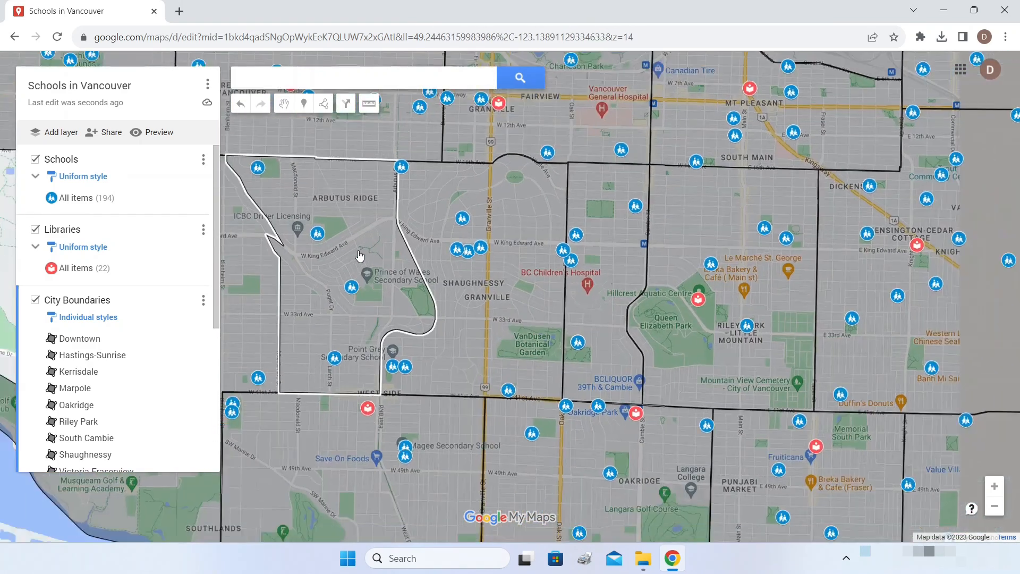
{"action": "left_click", "coordinate": [354, 254]}
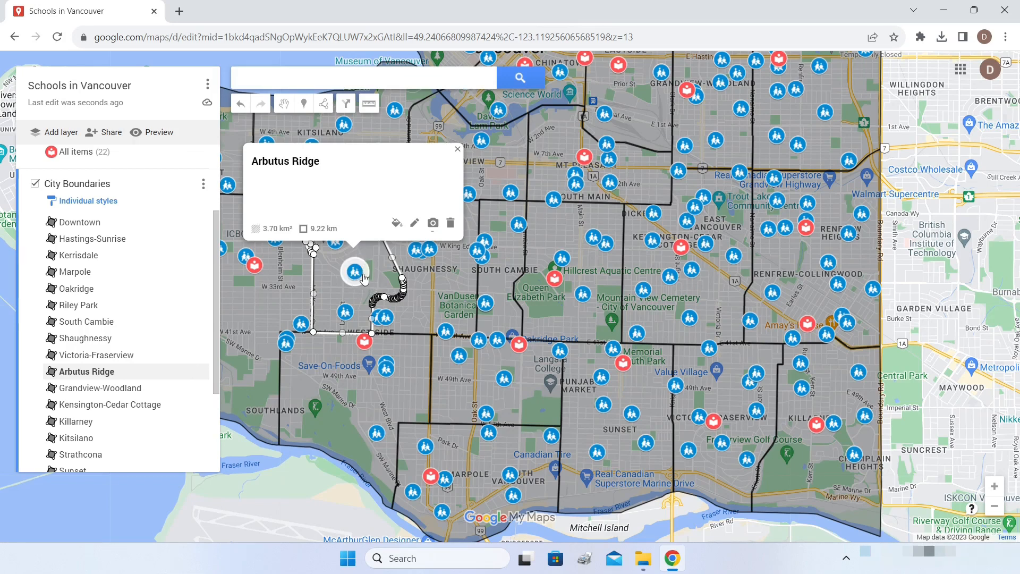
{"action": "left_click", "coordinate": [444, 272]}
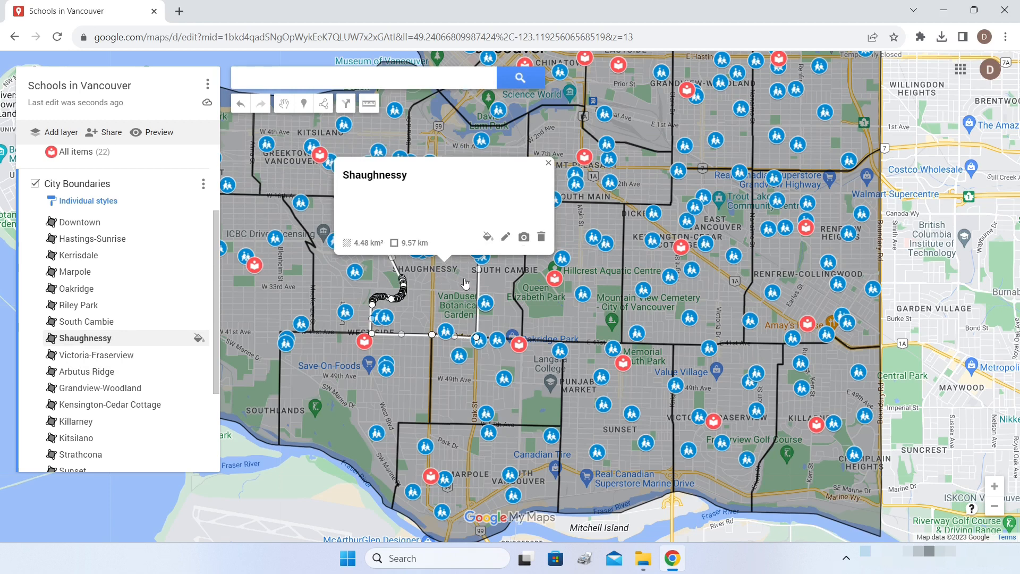
{"action": "left_click", "coordinate": [496, 266]}
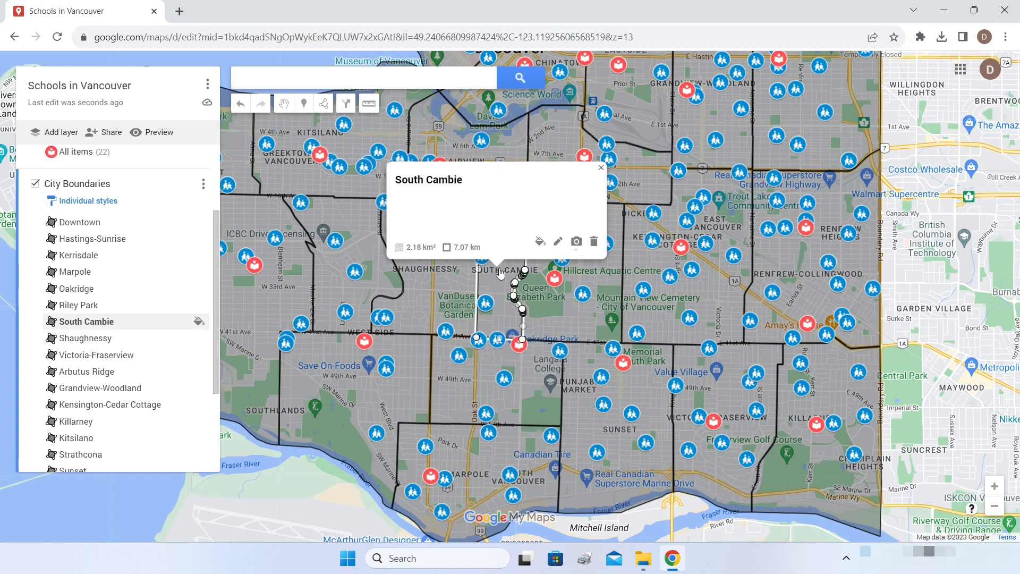
- Close the info card, zoom out and open a view-only preview of the map
{"action": "left_click", "coordinate": [601, 167]}
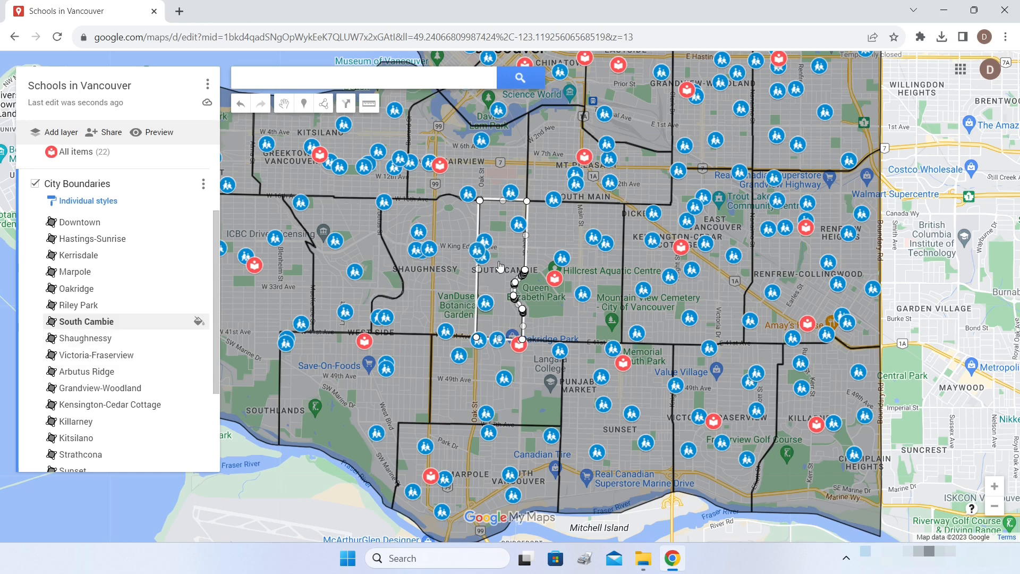
{"action": "scroll", "coordinate": [499, 266], "scroll_direction": "down", "scroll_amount": 3}
{"action": "left_click", "coordinate": [160, 132]}
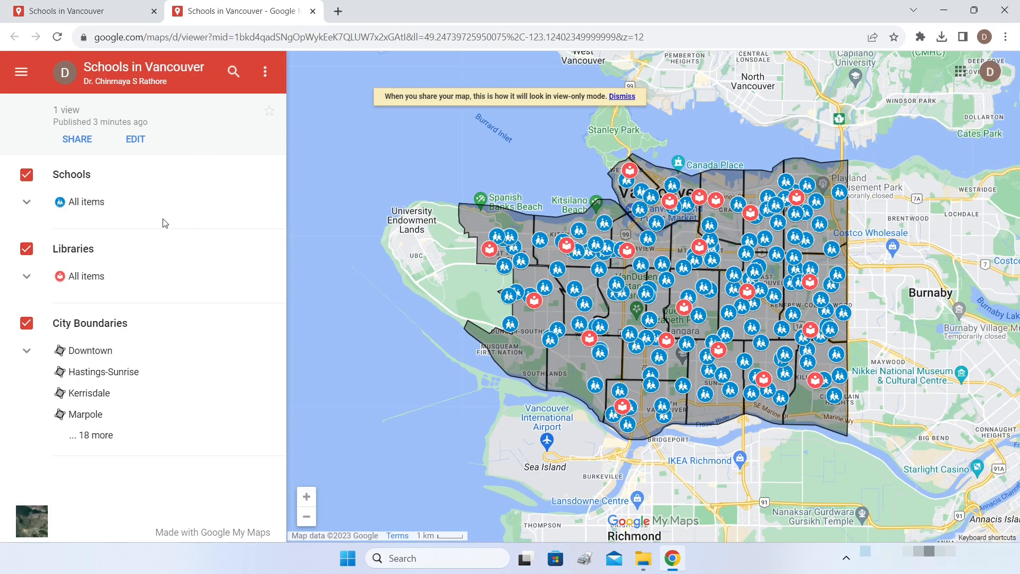
- Hide and reshow the Libraries, City Boundaries and Schools layers, then close the preview
{"action": "left_click", "coordinate": [26, 250]}
{"action": "left_click", "coordinate": [28, 251]}
{"action": "left_click", "coordinate": [27, 324]}
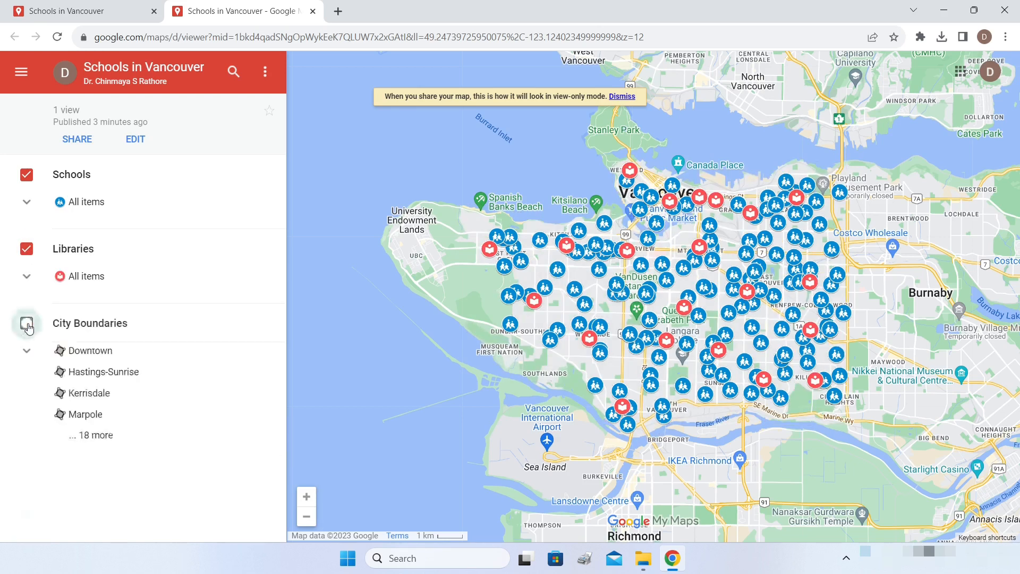
{"action": "left_click", "coordinate": [27, 324]}
{"action": "left_click", "coordinate": [27, 175]}
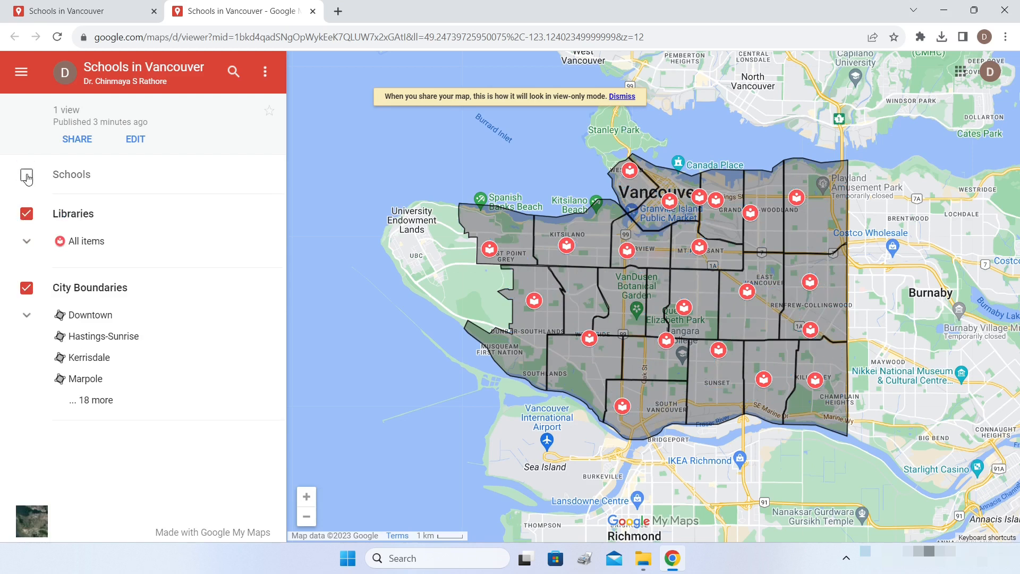
{"action": "left_click", "coordinate": [26, 176]}
{"action": "left_click", "coordinate": [311, 13]}
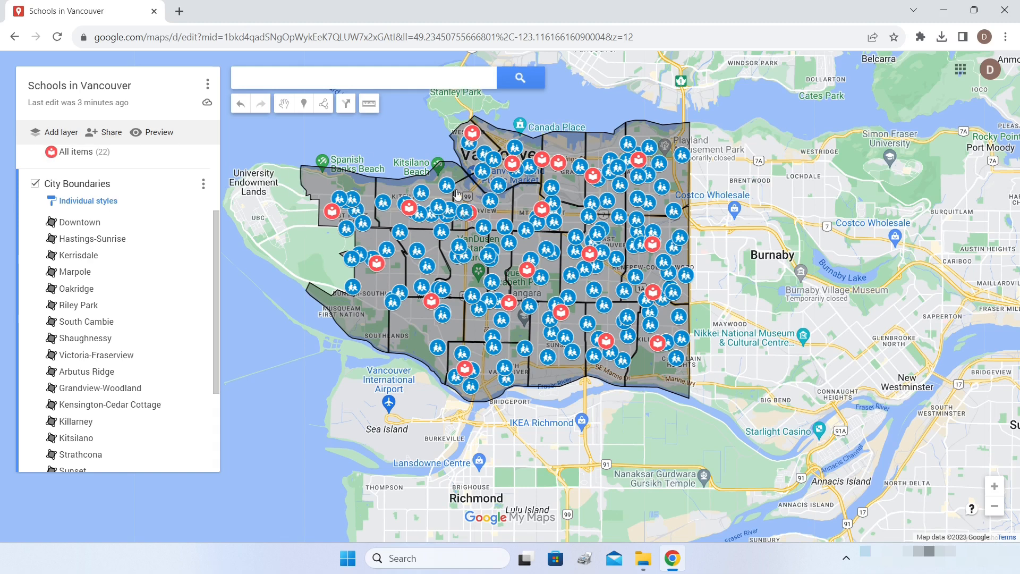
- Scroll down the My Maps page
{"action": "scroll", "coordinate": [500, 265], "scroll_direction": "down", "scroll_amount": 2}
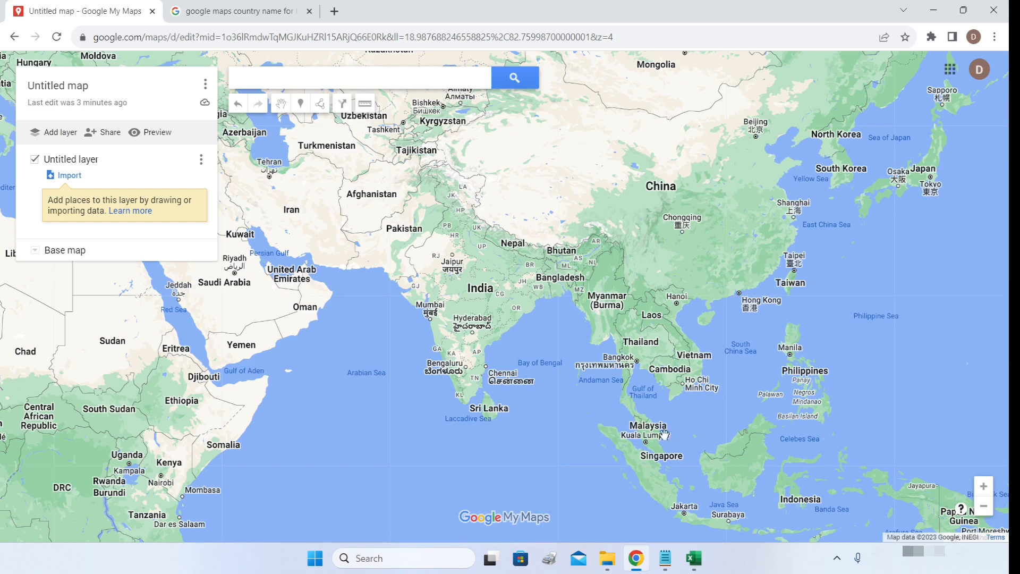
- Bring up the demo data window of country names and indicator values, then put it away
{"action": "mouse_move", "coordinate": [665, 561]}
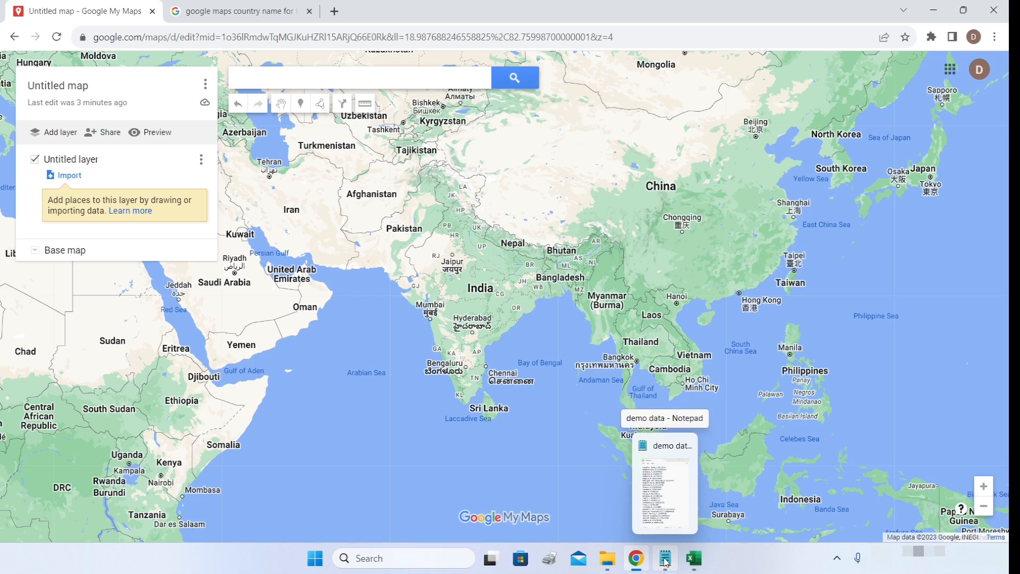
{"action": "left_click", "coordinate": [665, 561]}
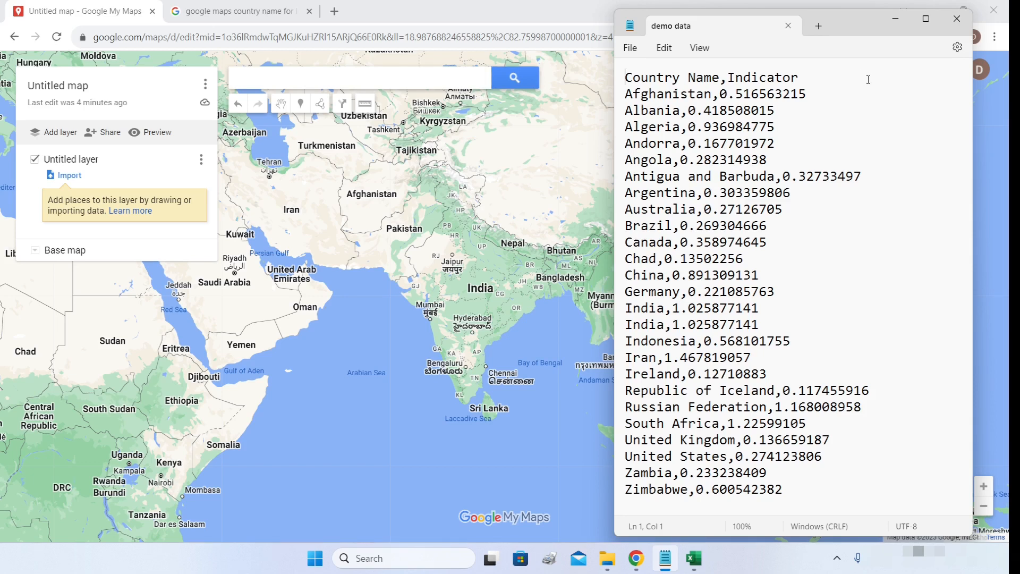
{"action": "left_click", "coordinate": [894, 19]}
- Switch to the Excel 'demo data' workbook of country names and Indicator values
{"action": "left_click", "coordinate": [694, 557]}
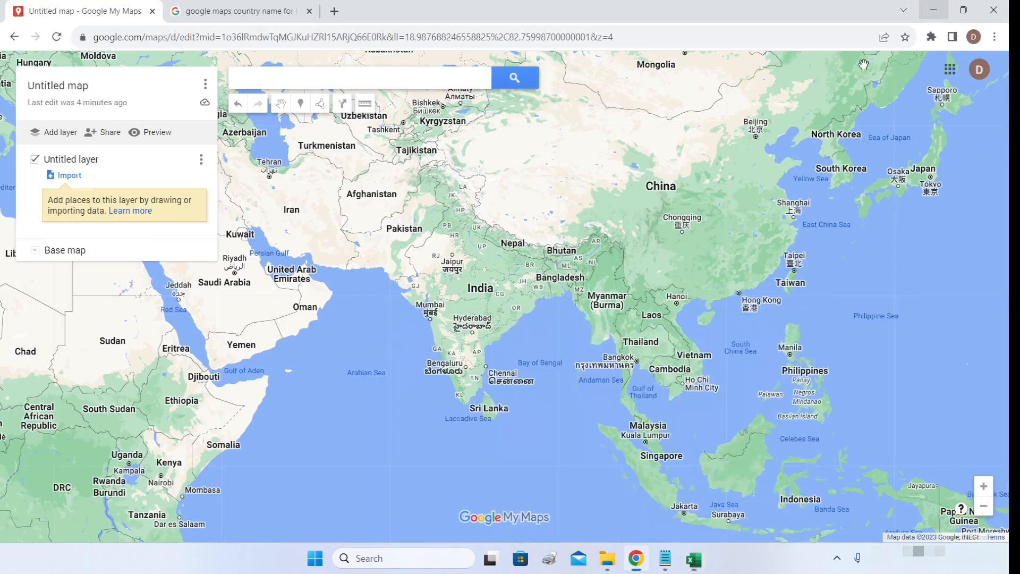
- Import demo data.csv into the untitled layer, placing and titling markers by Country Name
{"action": "left_click", "coordinate": [934, 10]}
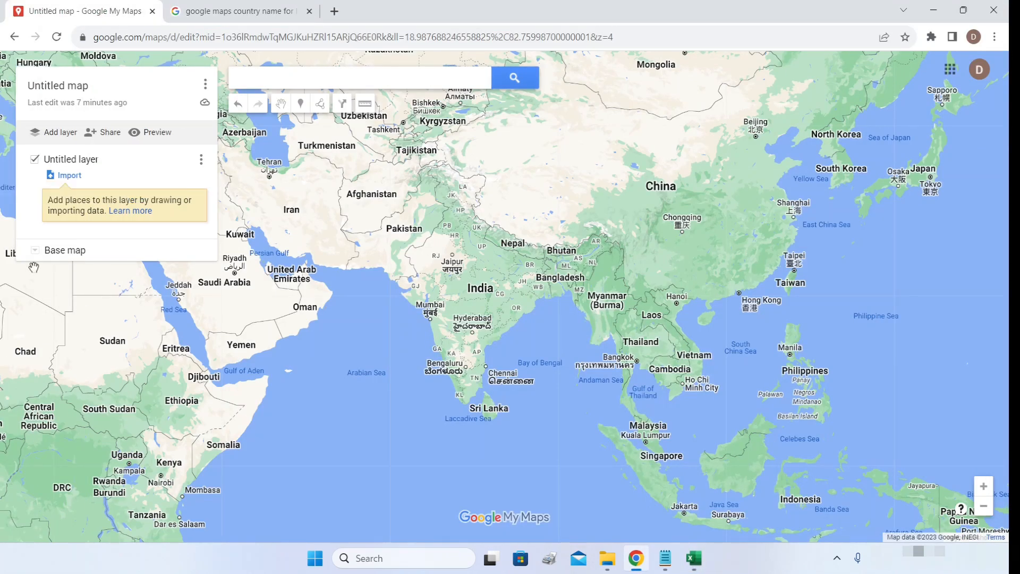
{"action": "left_click", "coordinate": [78, 180]}
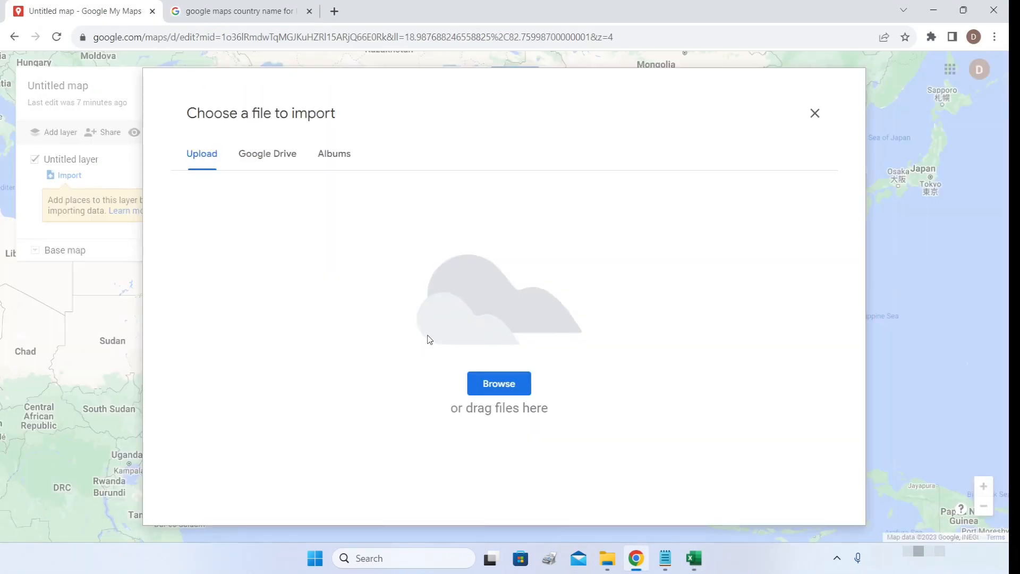
{"action": "left_click", "coordinate": [502, 385]}
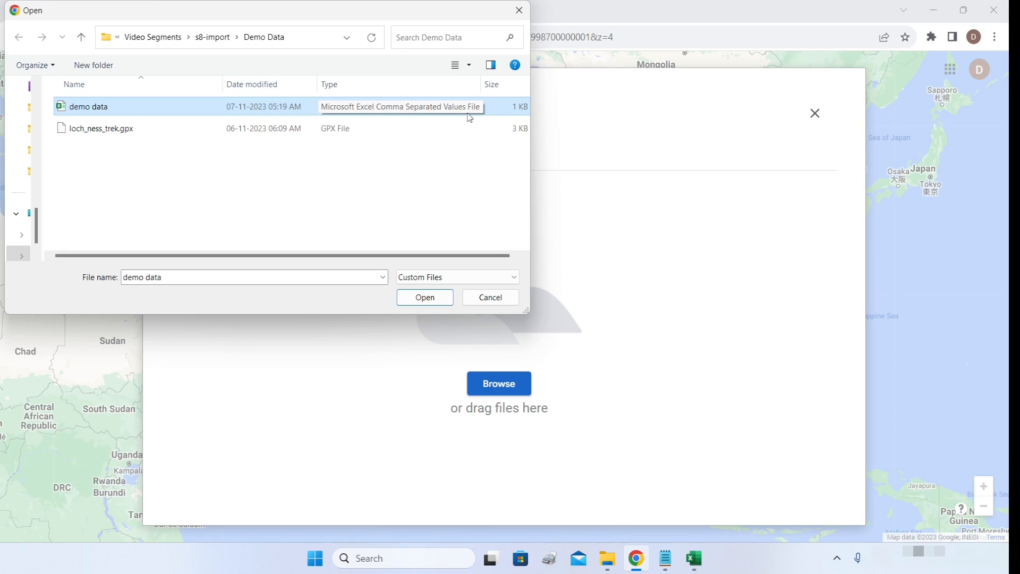
{"action": "left_click", "coordinate": [421, 301]}
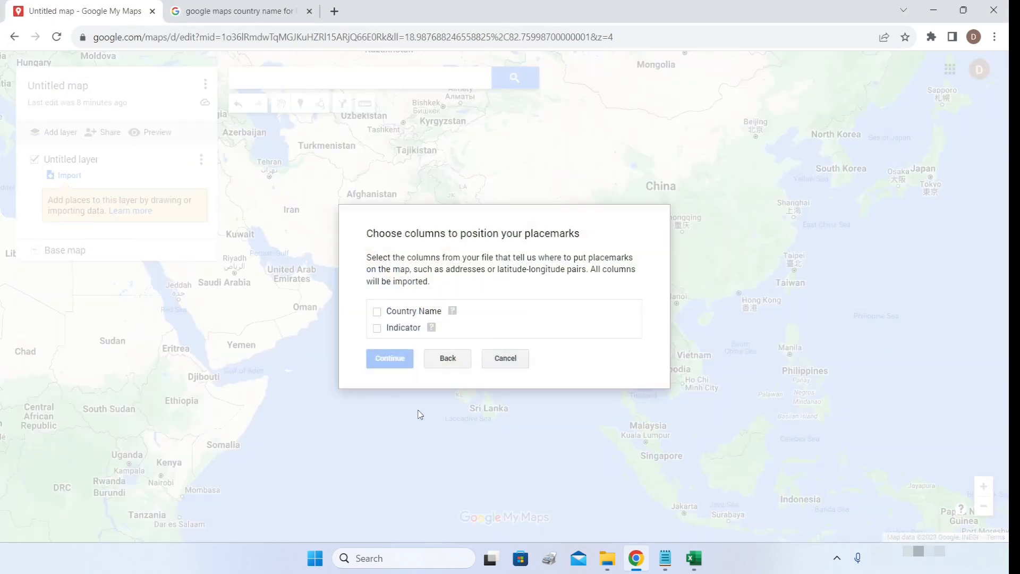
{"action": "left_click", "coordinate": [377, 312]}
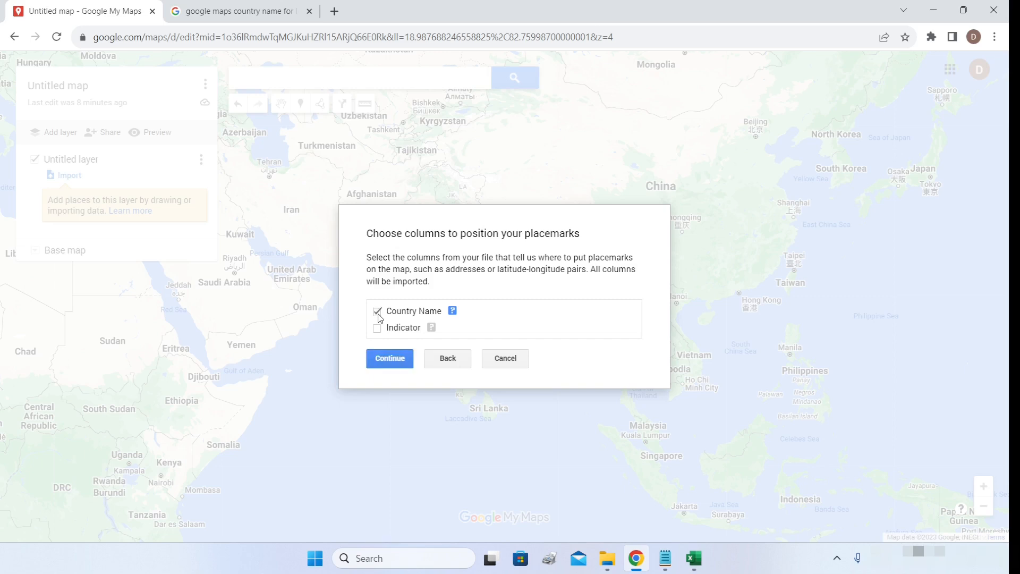
{"action": "left_click", "coordinate": [392, 365]}
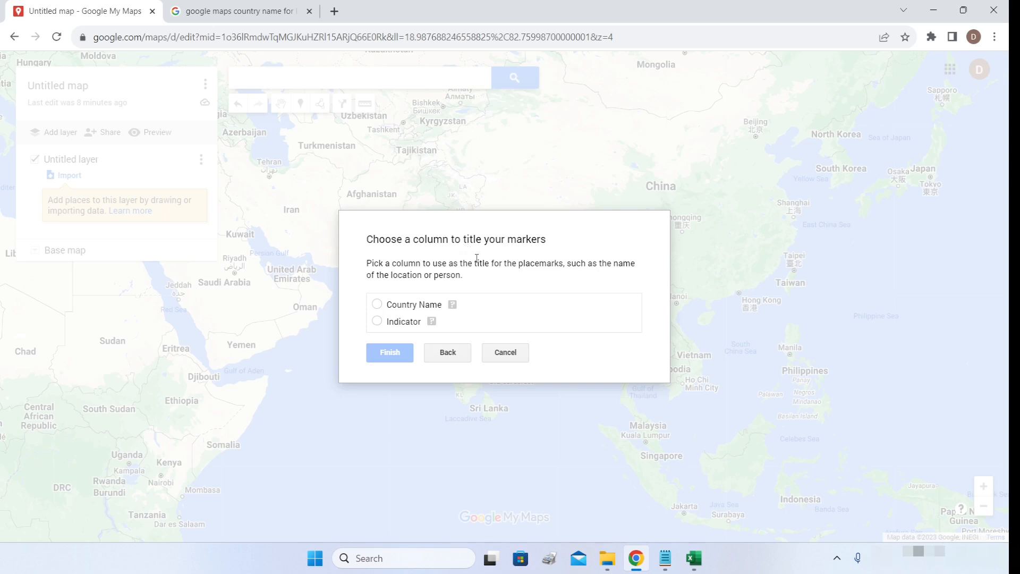
{"action": "left_click", "coordinate": [379, 305]}
{"action": "left_click", "coordinate": [389, 352]}
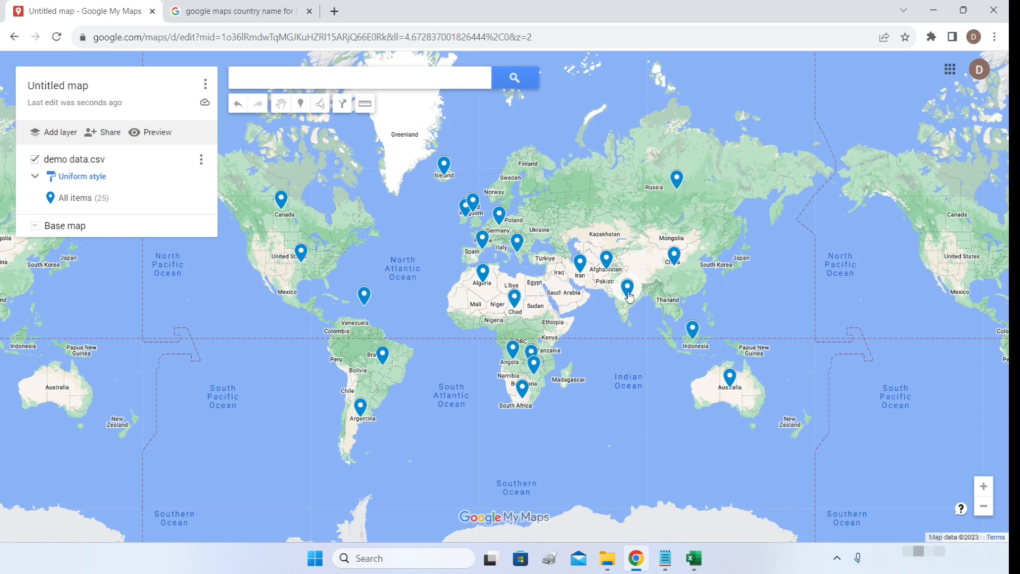
{"action": "left_click", "coordinate": [609, 265]}
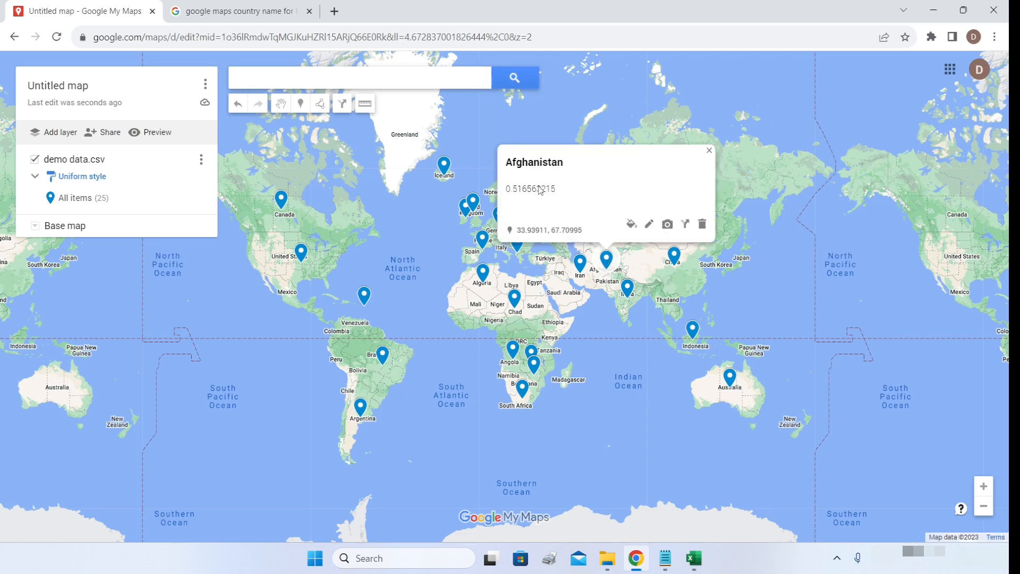
{"action": "left_click", "coordinate": [709, 151]}
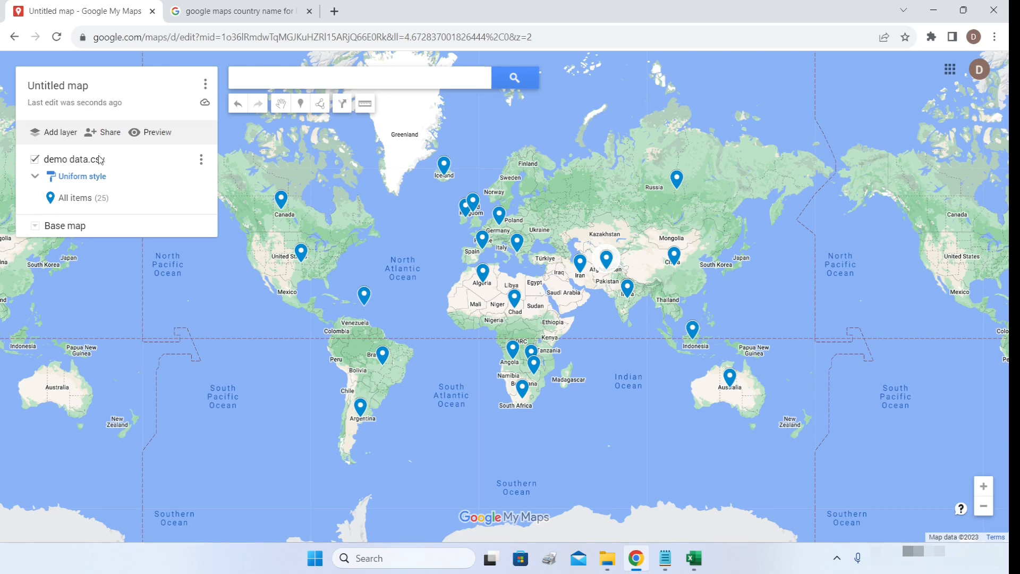
- Add a new layer and import loch_ness_trek.gpx into it
{"action": "left_click", "coordinate": [51, 132]}
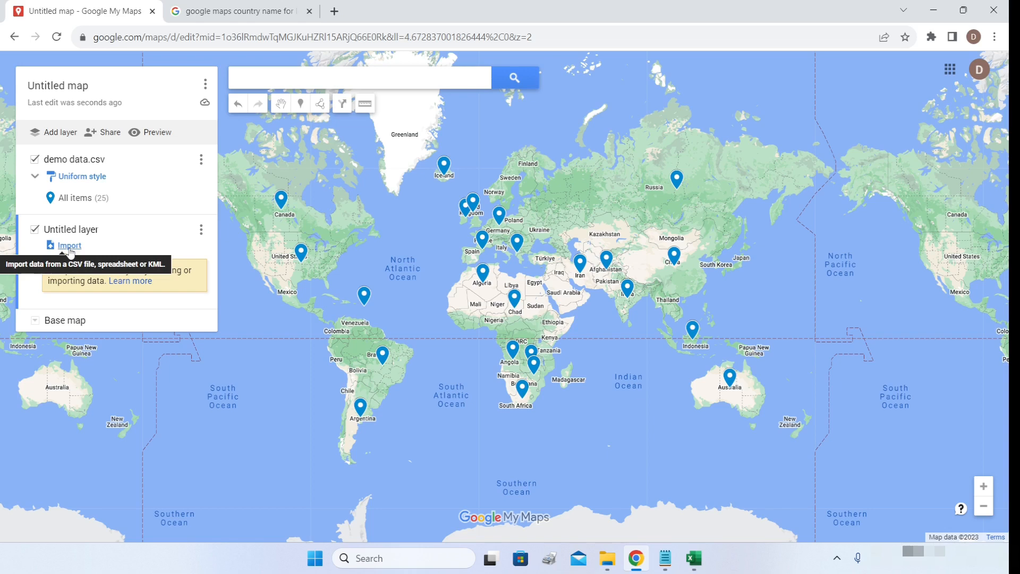
{"action": "left_click", "coordinate": [70, 246]}
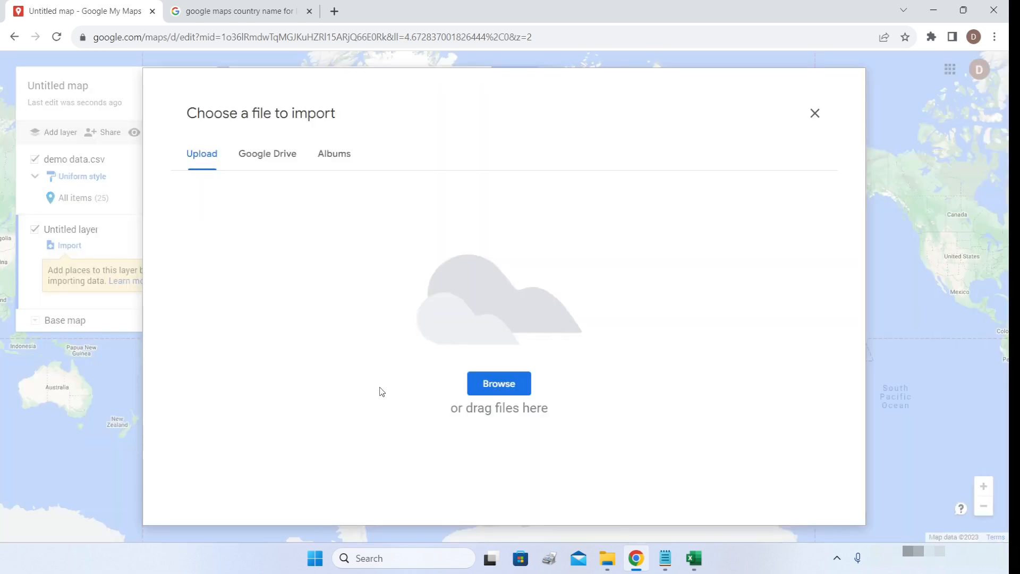
{"action": "left_click", "coordinate": [485, 391]}
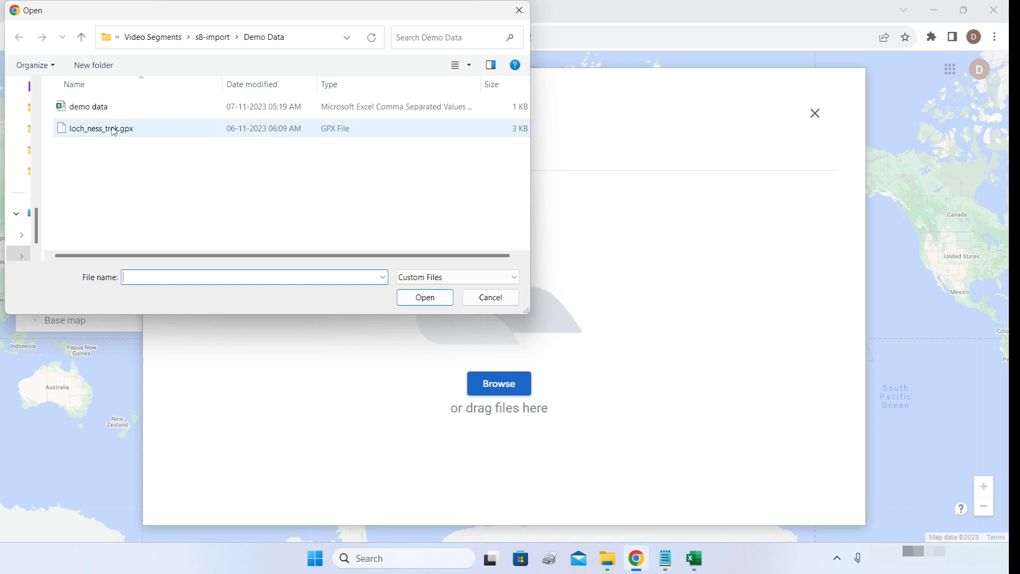
{"action": "left_click", "coordinate": [115, 133]}
{"action": "left_click", "coordinate": [436, 304]}
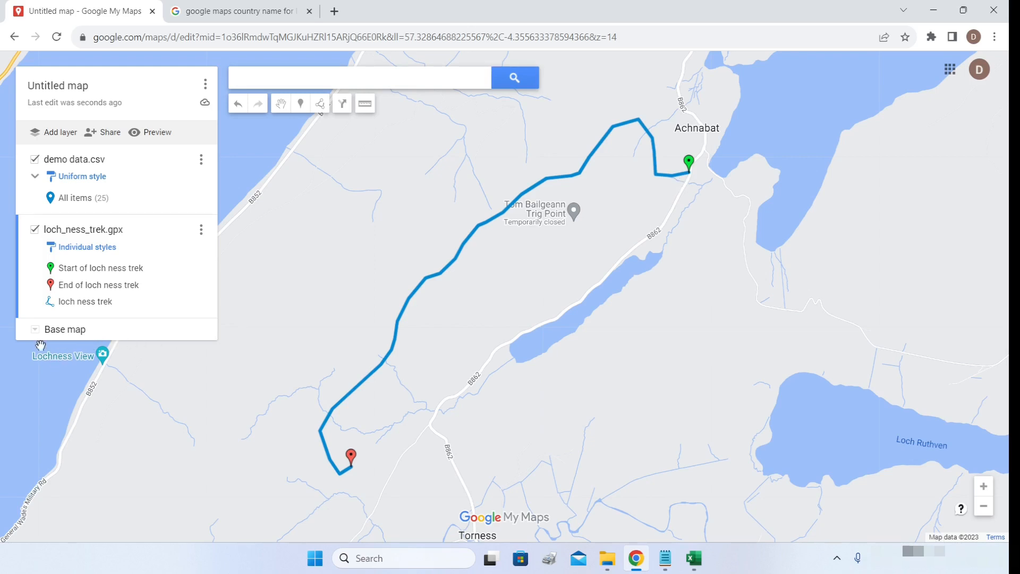
- Switch the base map to Satellite and centre the view on the Loch Ness trek
{"action": "left_click", "coordinate": [35, 329]}
{"action": "left_click", "coordinate": [113, 372]}
{"action": "left_click_drag", "start_coordinate": [531, 309], "coordinate": [647, 293]}
{"action": "scroll", "coordinate": [647, 296], "scroll_direction": "down", "scroll_amount": 2}
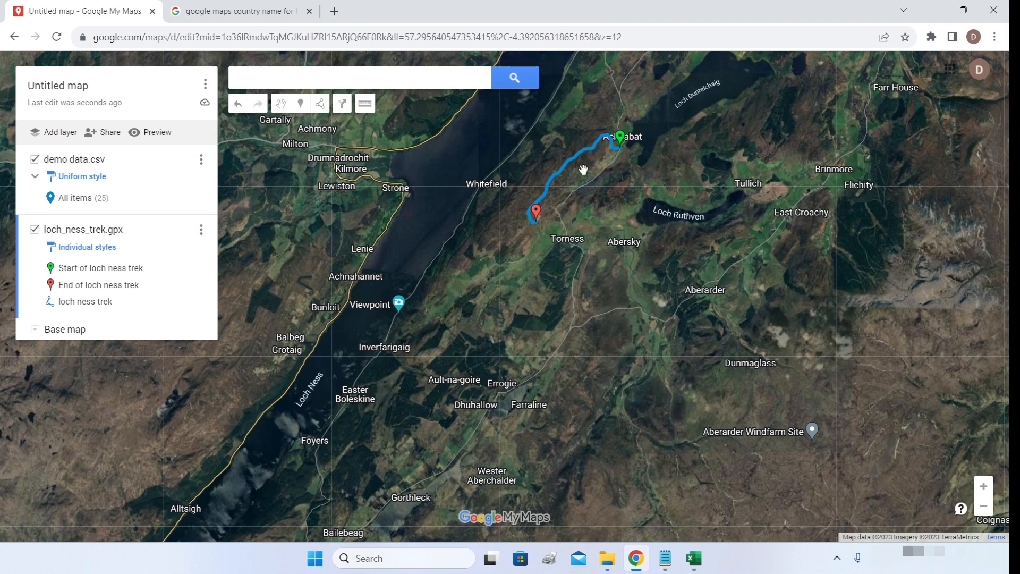
{"action": "scroll", "coordinate": [583, 170], "scroll_direction": "up", "scroll_amount": 5}
{"action": "left_click_drag", "start_coordinate": [584, 164], "coordinate": [555, 213]}
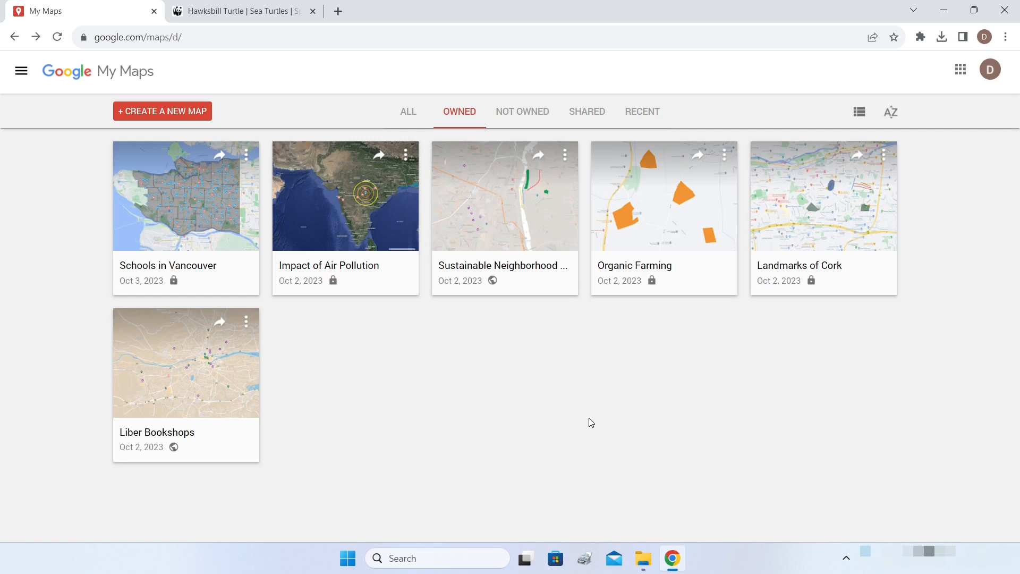
{"action": "key", "text": "alt+Tab"}
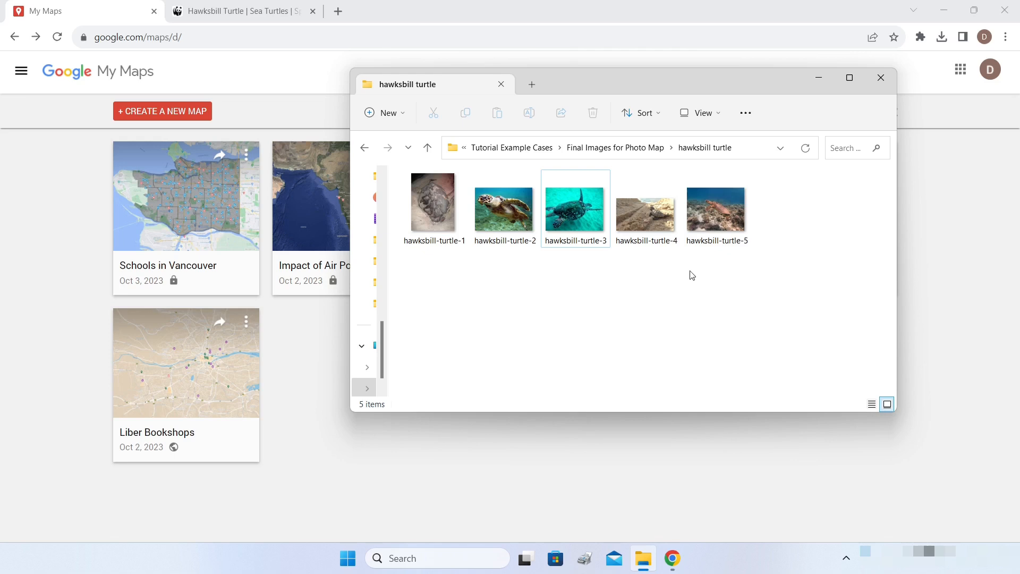
{"action": "left_click", "coordinate": [214, 12]}
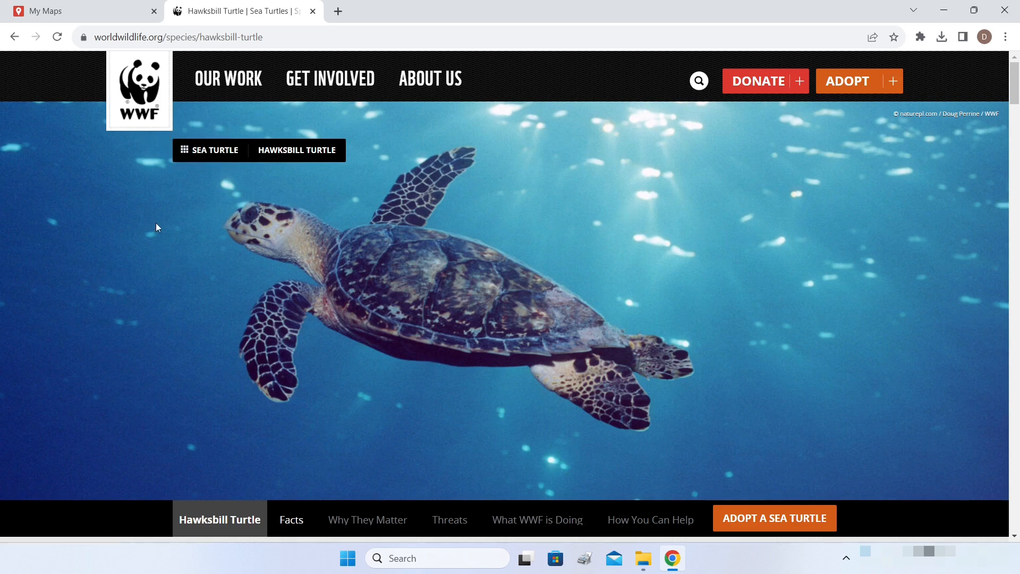
{"action": "scroll", "coordinate": [599, 198], "scroll_direction": "down", "scroll_amount": 8}
{"action": "left_click", "coordinate": [71, 16]}
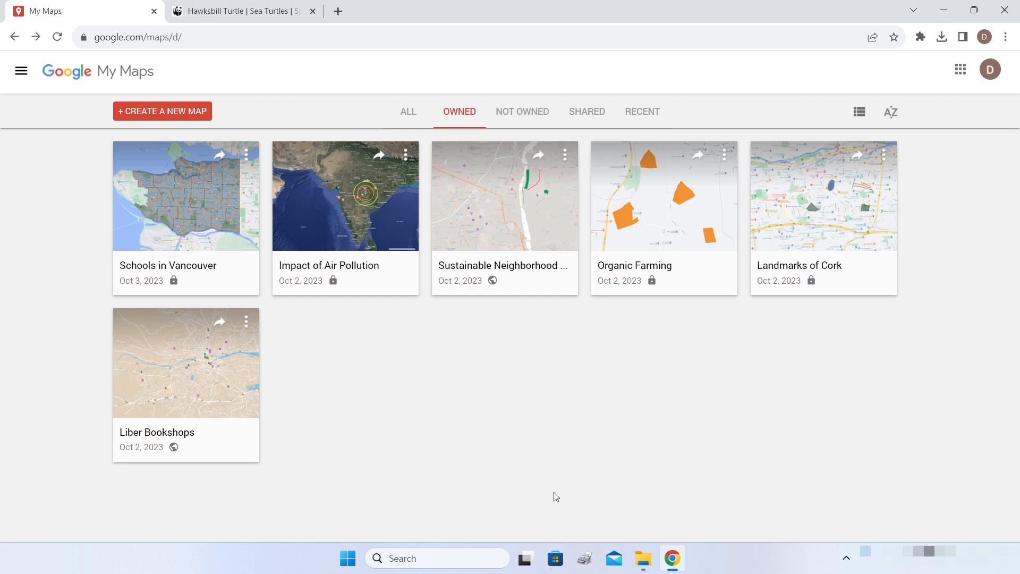
- Check hawksbill-turtle-3's GPS latitude and longitude under Properties > Details, then minimise the file windows
{"action": "left_click", "coordinate": [643, 557]}
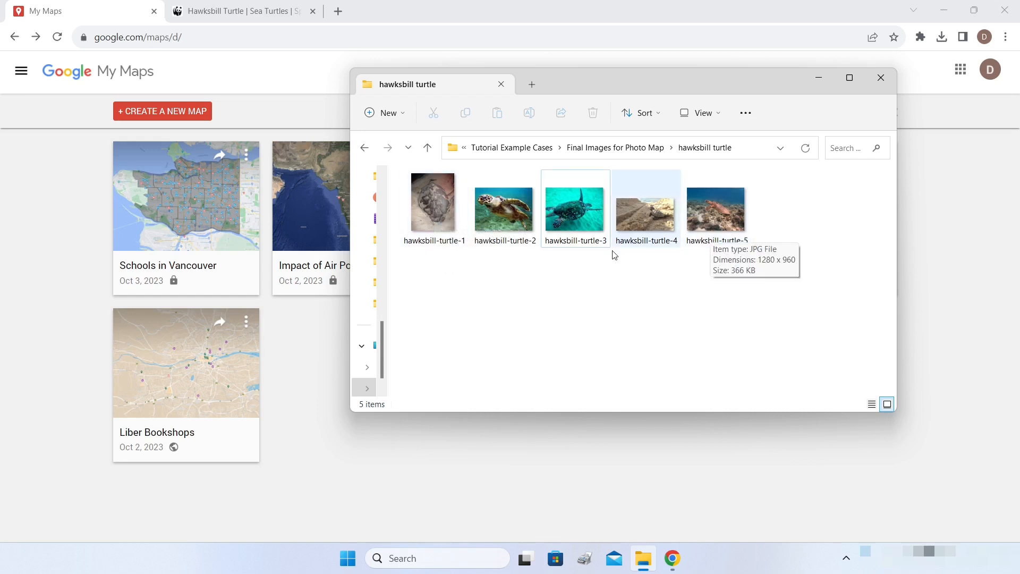
{"action": "mouse_move", "coordinate": [433, 230]}
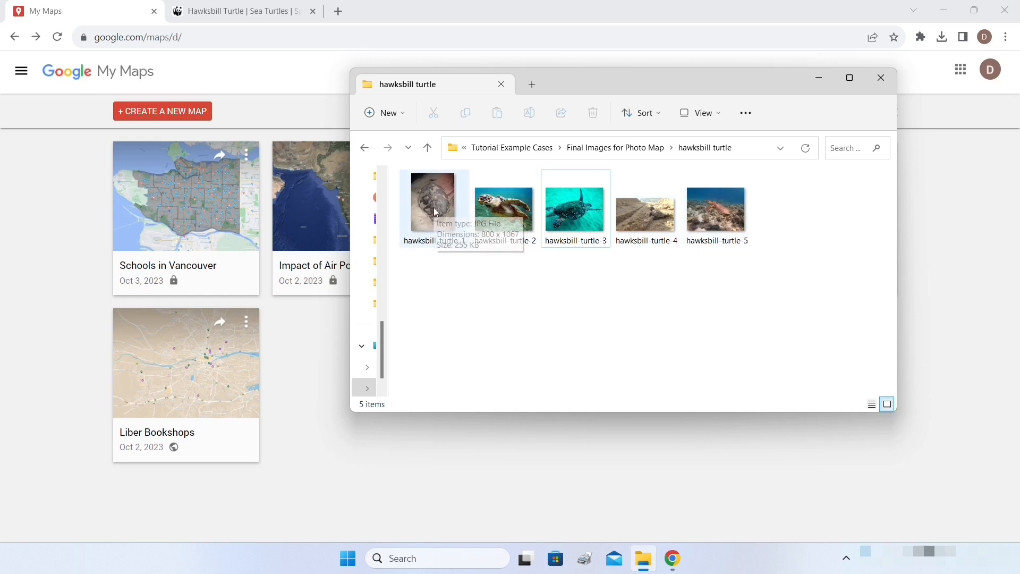
{"action": "right_click", "coordinate": [579, 221]}
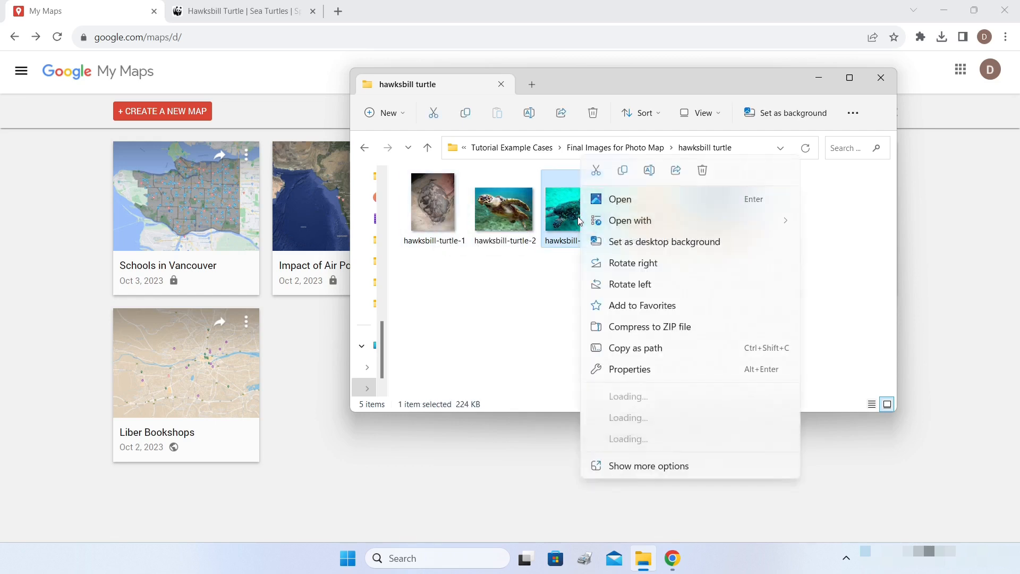
{"action": "left_click", "coordinate": [652, 372]}
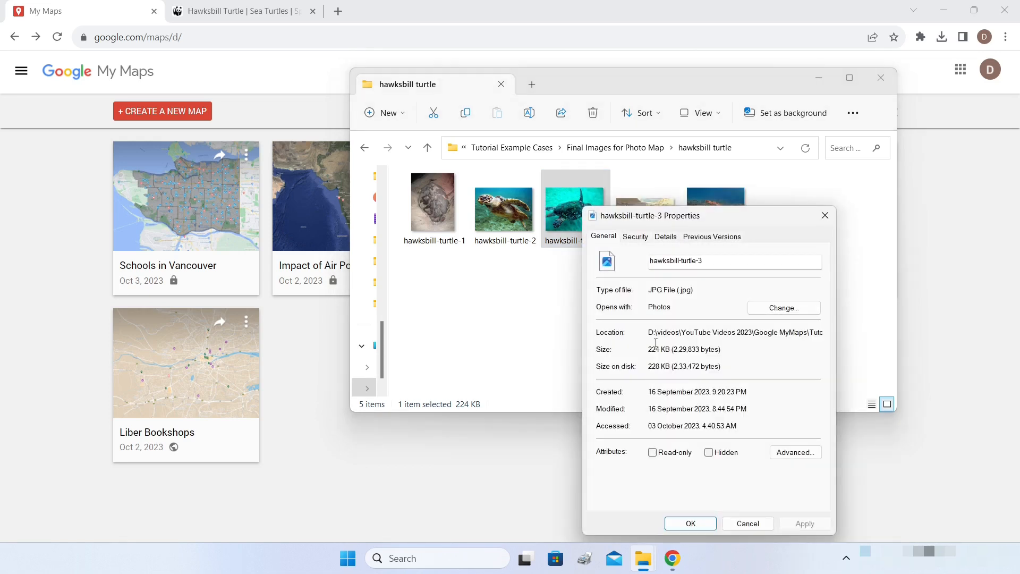
{"action": "left_click", "coordinate": [666, 238]}
{"action": "left_click_drag", "start_coordinate": [816, 302], "coordinate": [803, 450]}
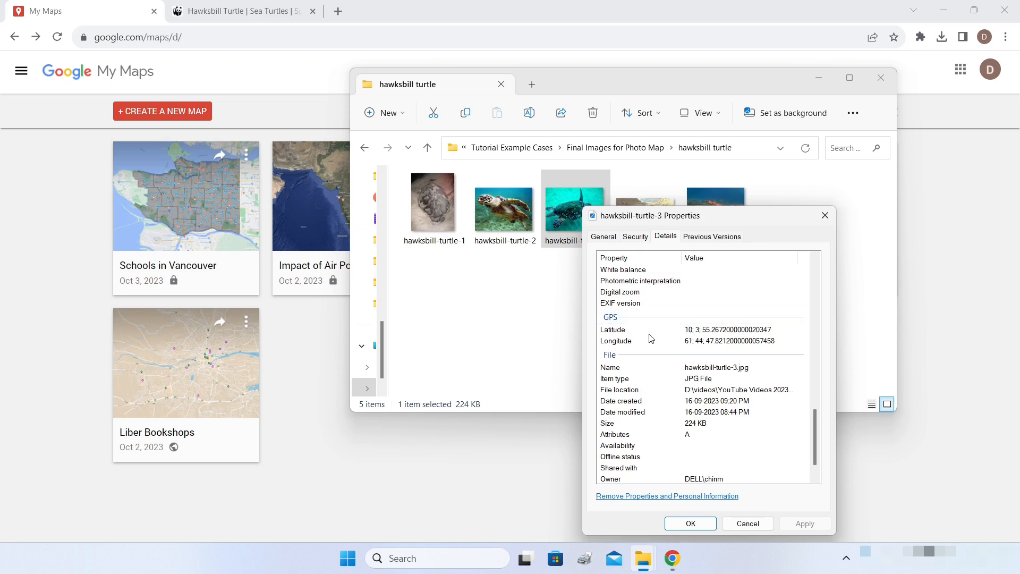
{"action": "left_click", "coordinate": [715, 210]}
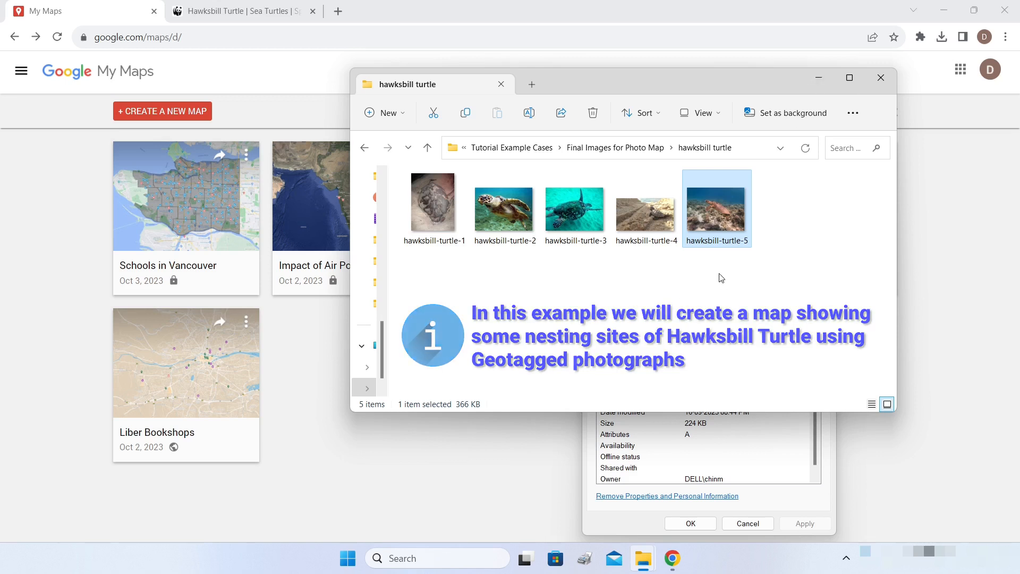
{"action": "left_click", "coordinate": [292, 118]}
- Start a new map titled 'Nesting Sites for Hawksbill Turtle'
{"action": "left_click", "coordinate": [157, 111]}
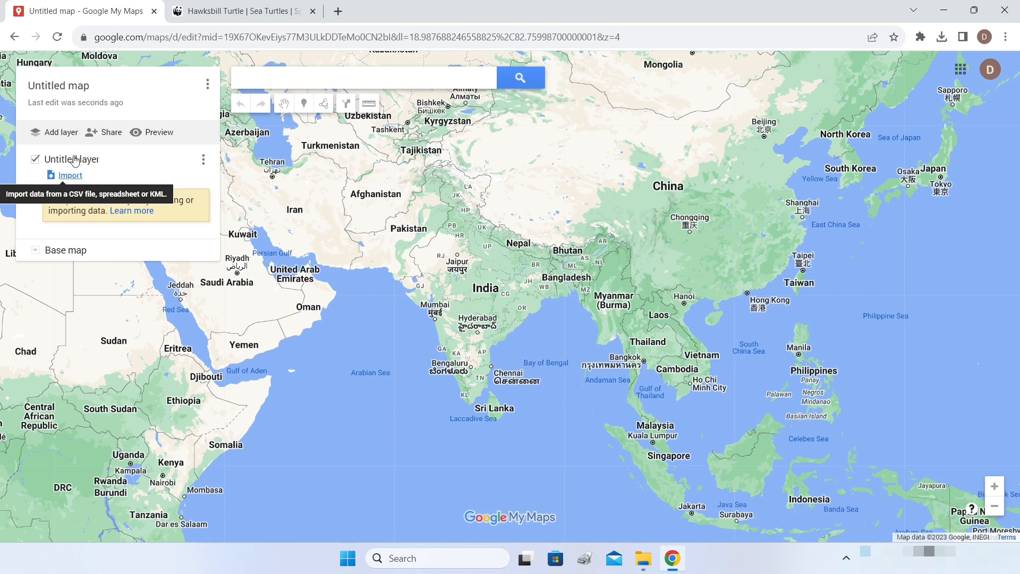
{"action": "left_click", "coordinate": [49, 93]}
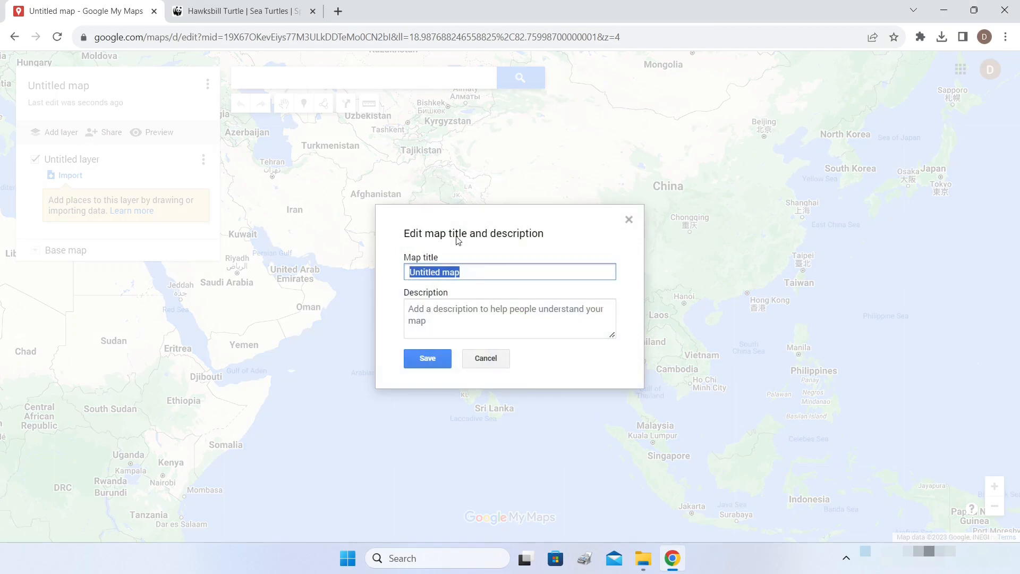
{"action": "type", "text": "Nesting Sites for Hawksbill Turtle"}
{"action": "left_click", "coordinate": [427, 358]}
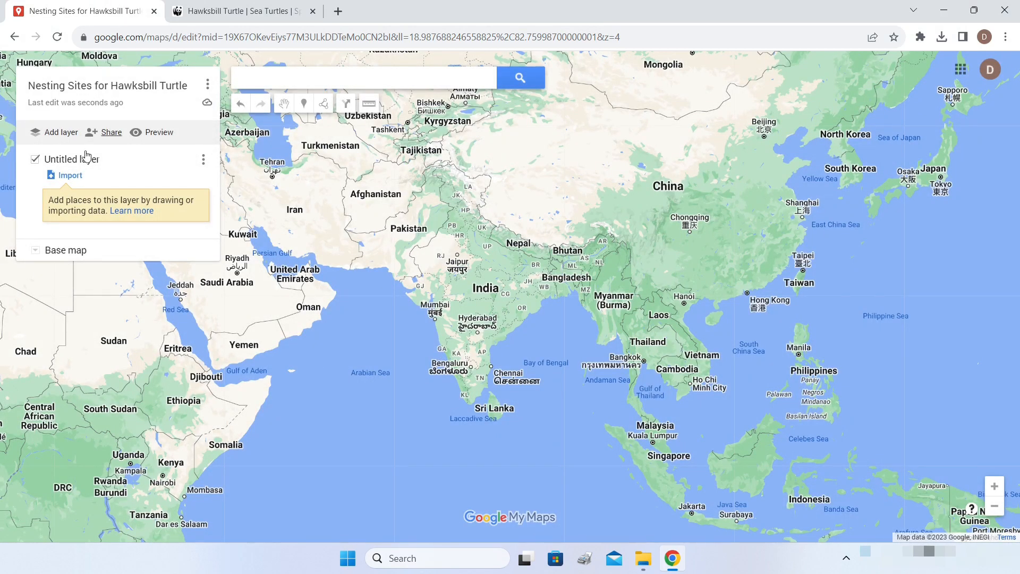
- Rename the layer to 'Sites' and bring up its import window
{"action": "left_click", "coordinate": [56, 161]}
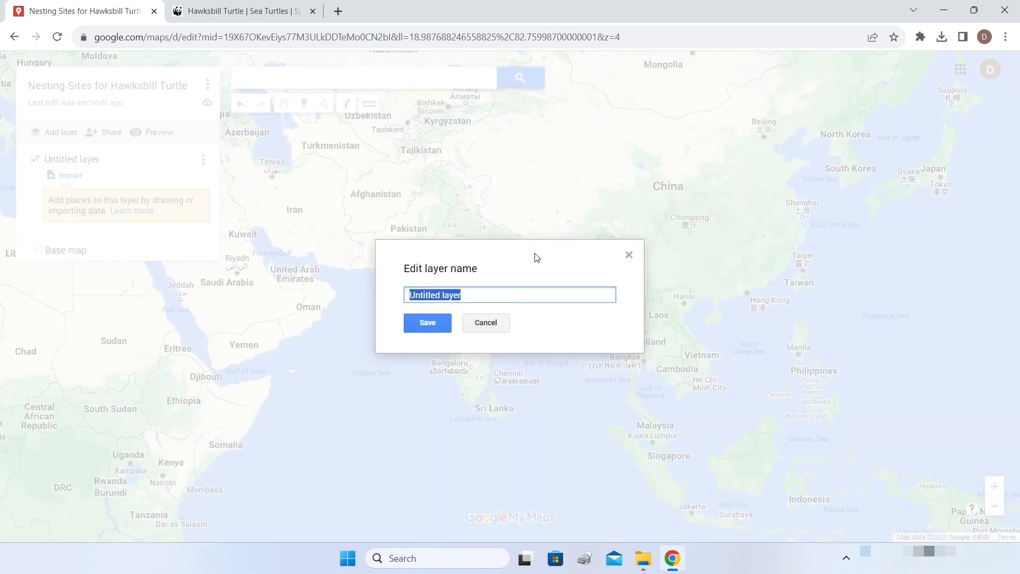
{"action": "type", "text": "Sites"}
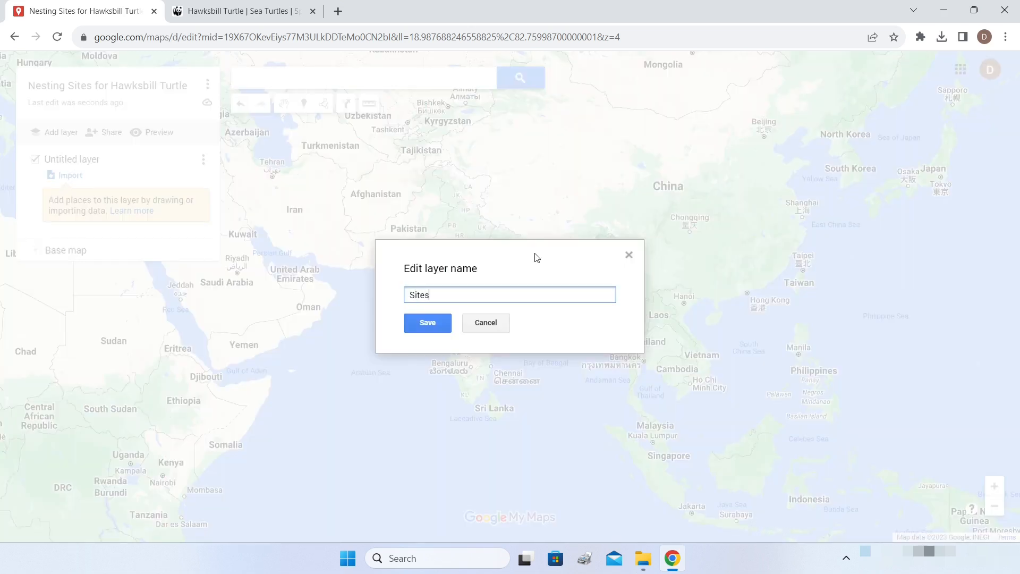
{"action": "left_click", "coordinate": [442, 322]}
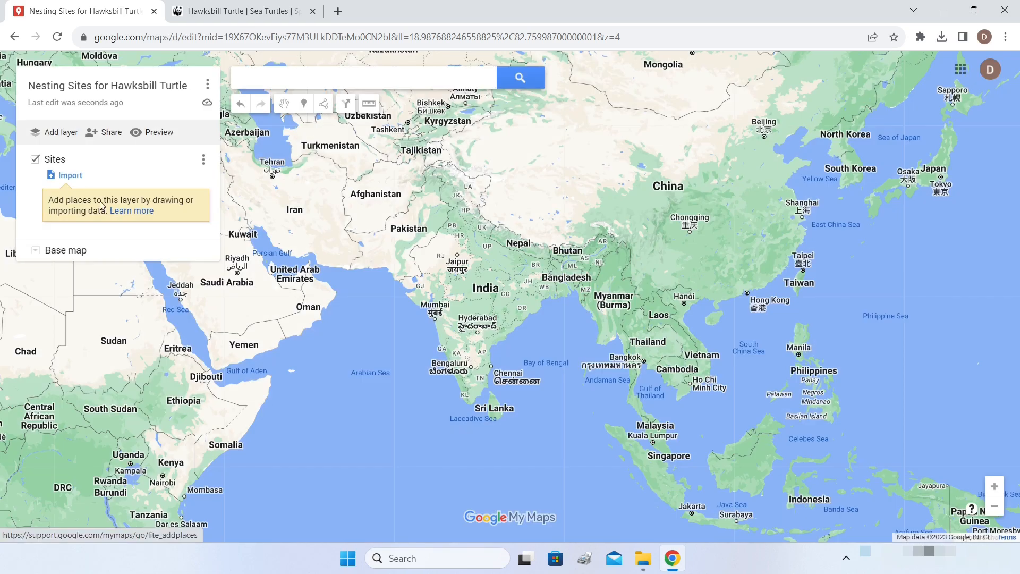
{"action": "left_click", "coordinate": [72, 180]}
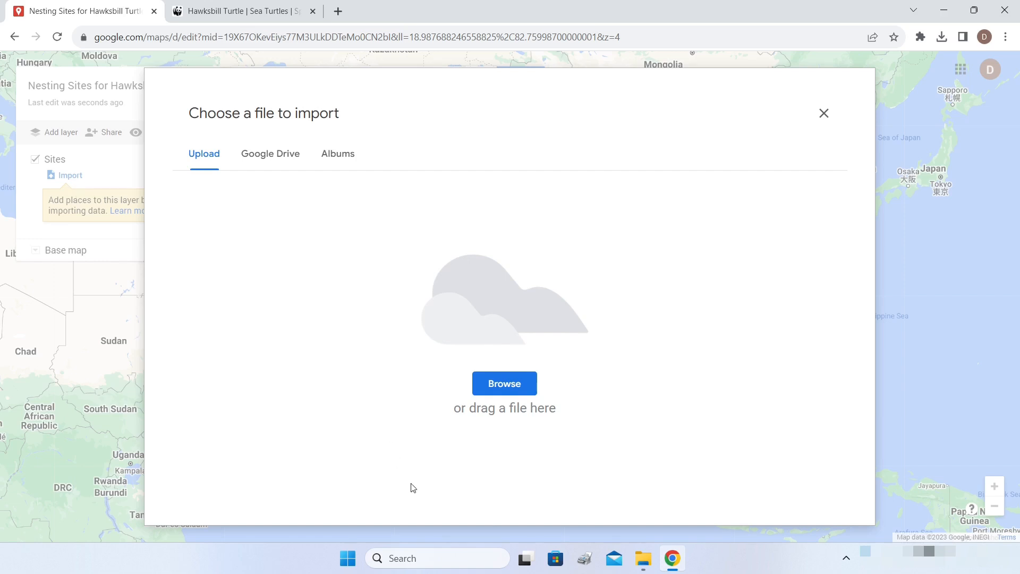
- Insert all five photos from the Hawksbill album as photo markers on the map
{"action": "key", "text": "alt+Tab"}
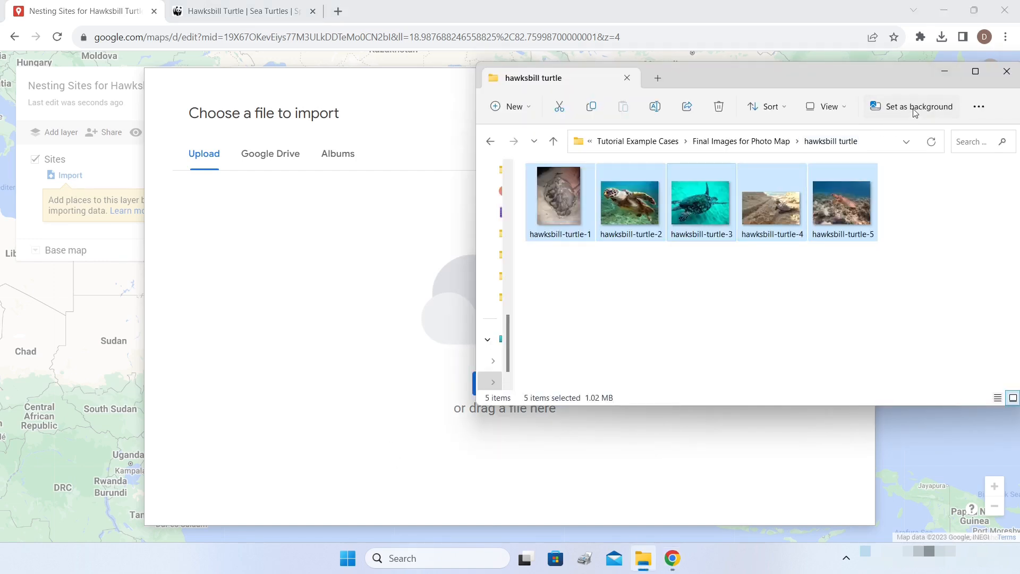
{"action": "left_click", "coordinate": [943, 74]}
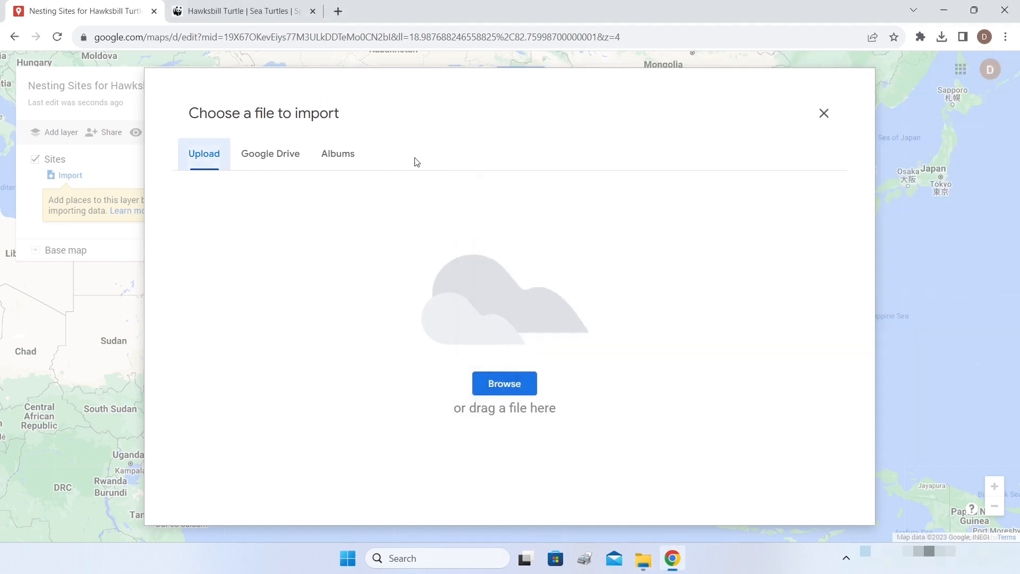
{"action": "left_click", "coordinate": [335, 162]}
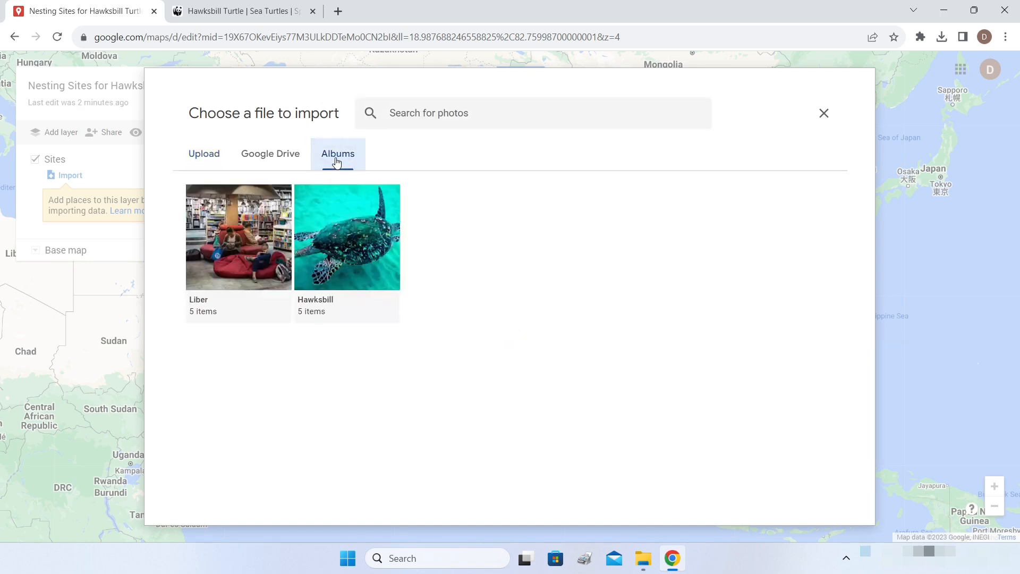
{"action": "left_click", "coordinate": [351, 247]}
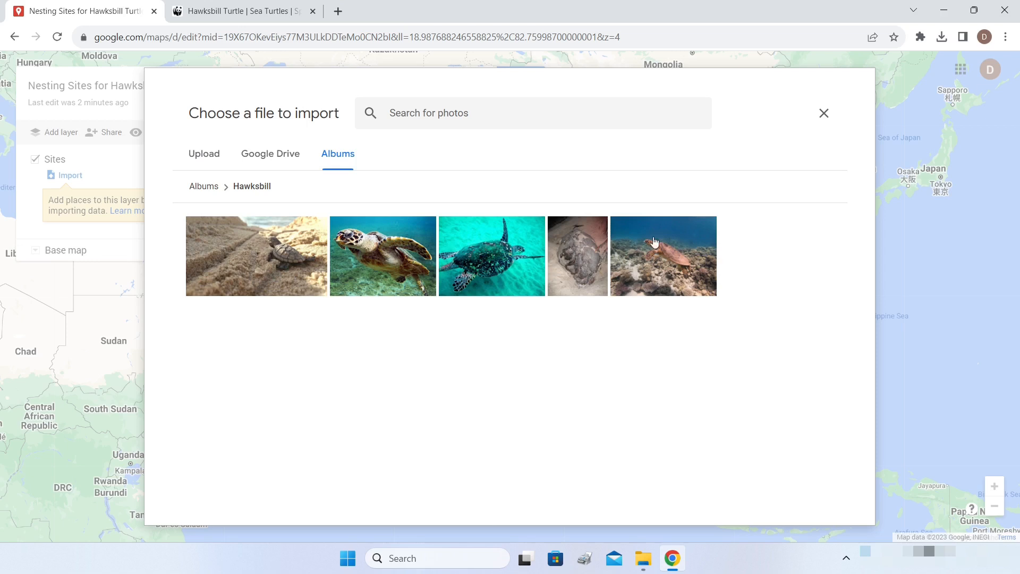
{"action": "left_click", "coordinate": [285, 249]}
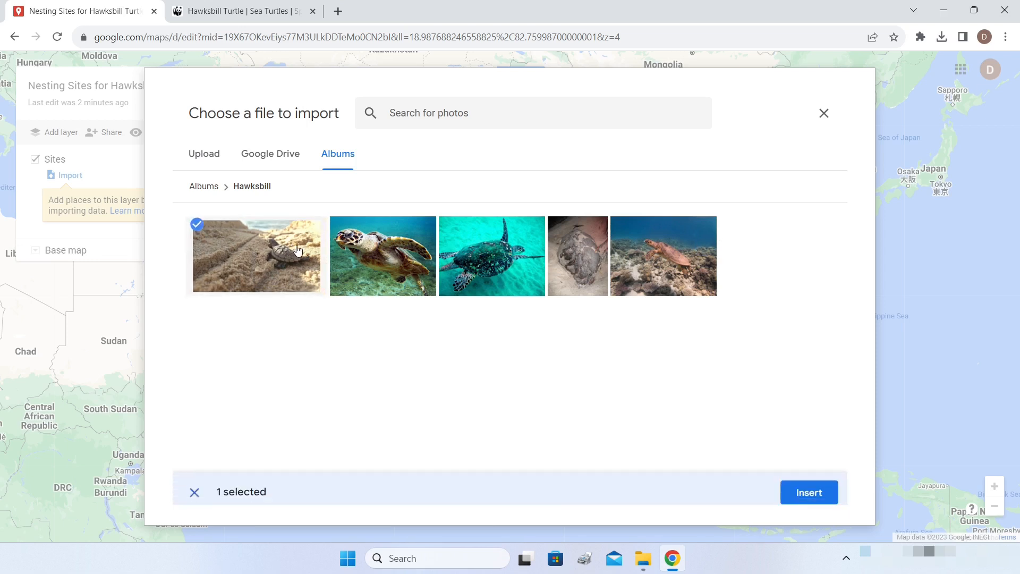
{"action": "left_click", "coordinate": [399, 271]}
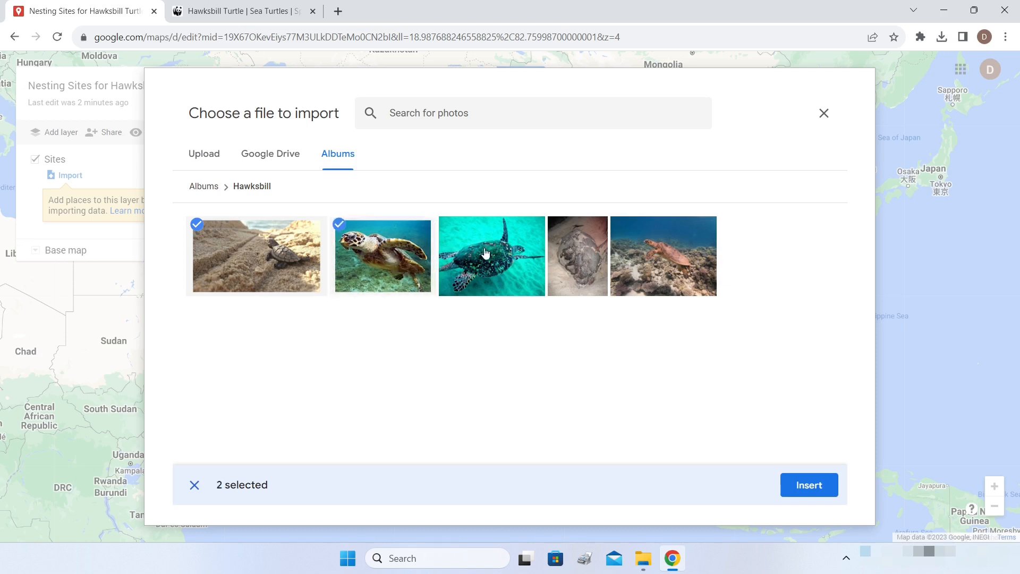
{"action": "left_click", "coordinate": [485, 254]}
{"action": "left_click", "coordinate": [567, 254]}
{"action": "left_click", "coordinate": [646, 252]}
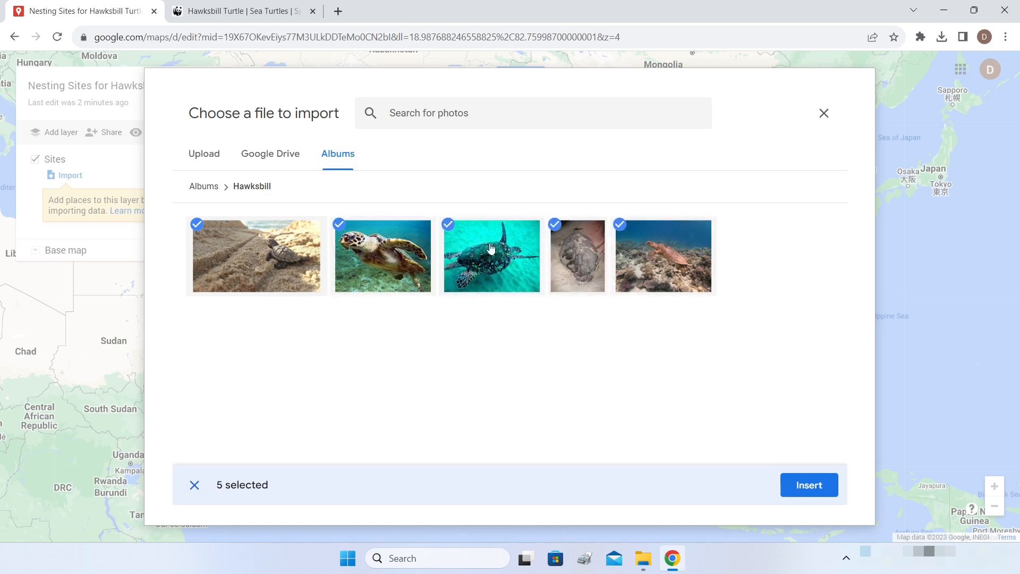
{"action": "left_click", "coordinate": [803, 484]}
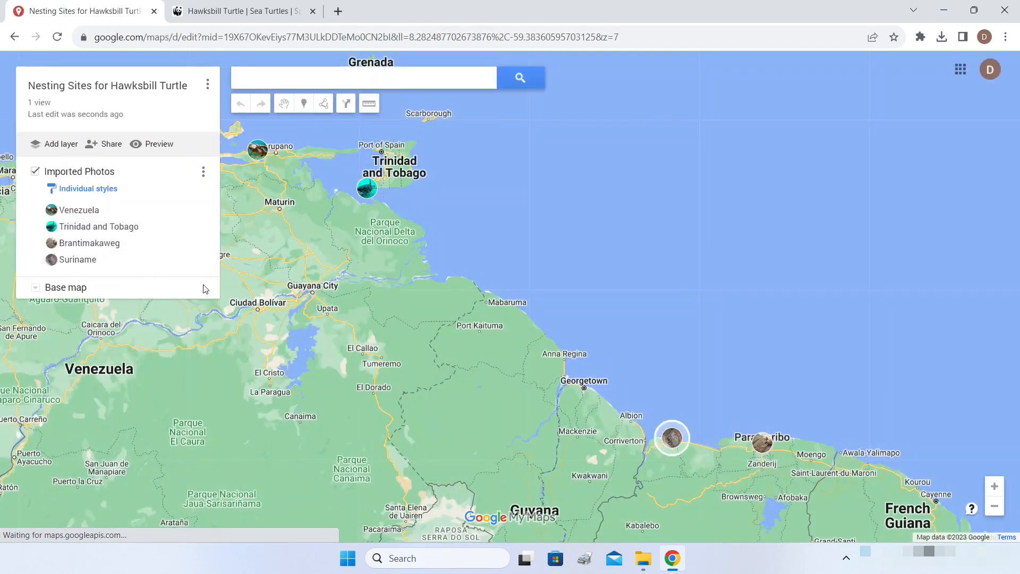
- Browse the turtle photos at the Venezuela and Trinidad and Tobago markers
{"action": "left_click_drag", "start_coordinate": [401, 293], "coordinate": [467, 268]}
{"action": "scroll", "coordinate": [471, 268], "scroll_direction": "down", "scroll_amount": 2}
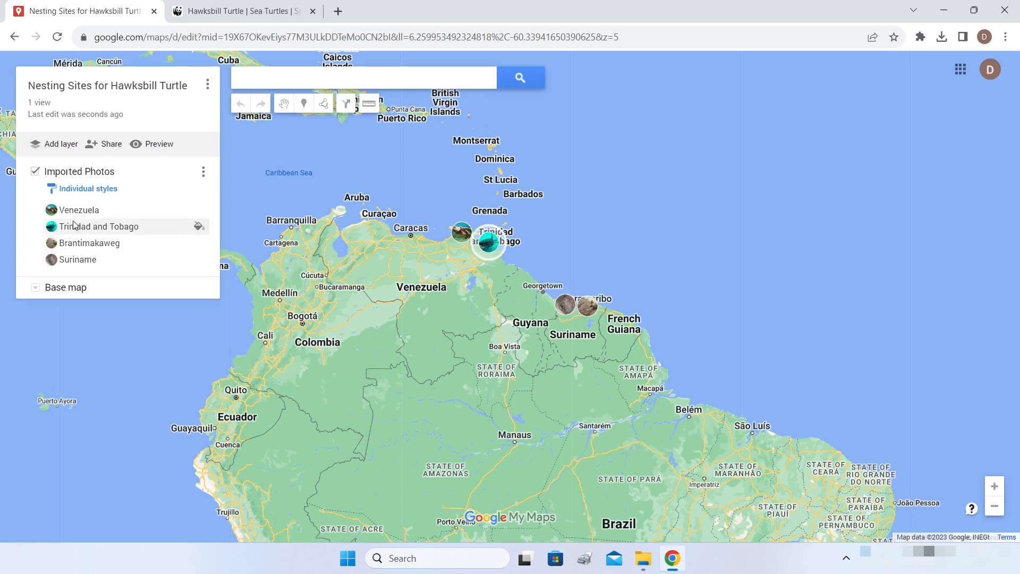
{"action": "left_click", "coordinate": [462, 234]}
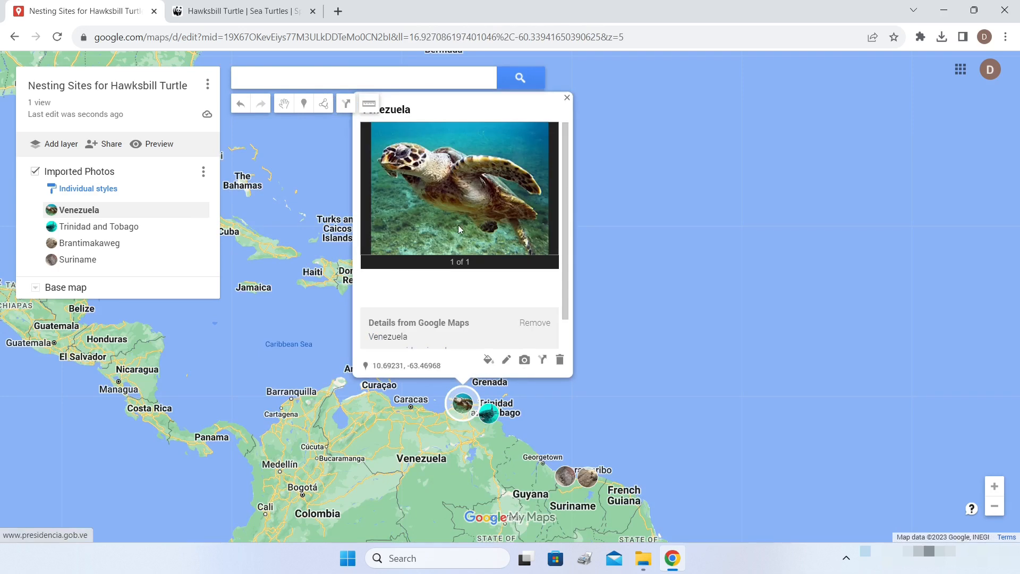
{"action": "left_click", "coordinate": [491, 418]}
{"action": "left_click", "coordinate": [492, 418]}
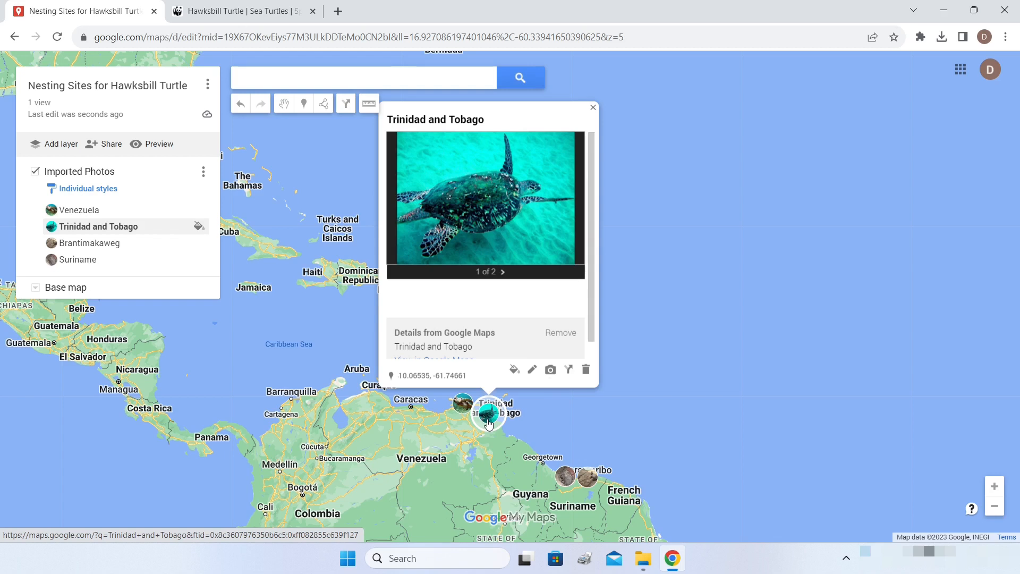
{"action": "left_click", "coordinate": [502, 273]}
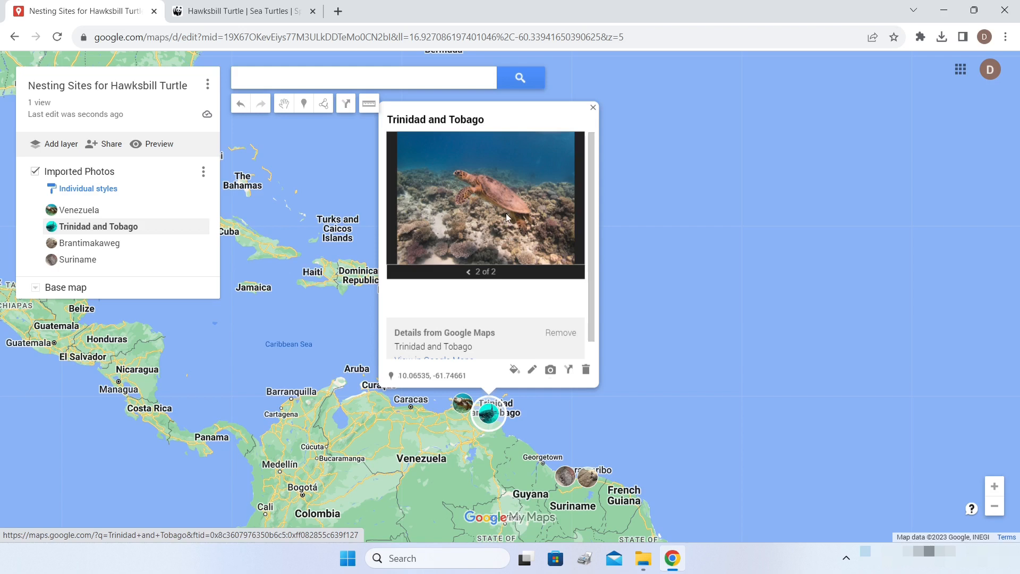
{"action": "left_click", "coordinate": [468, 271]}
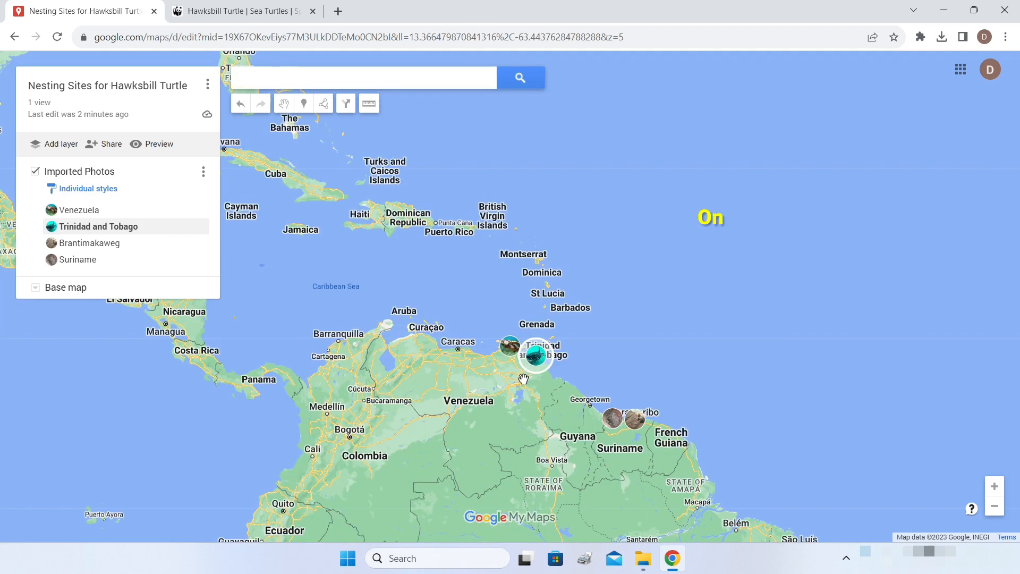
{"action": "left_click_drag", "start_coordinate": [515, 407], "coordinate": [477, 278]}
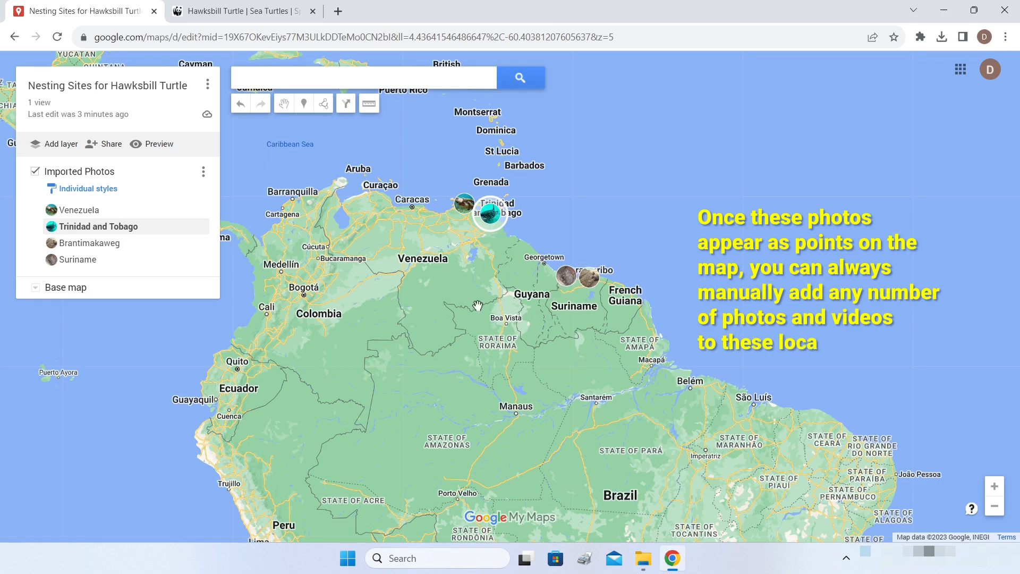
{"action": "left_click_drag", "start_coordinate": [411, 299], "coordinate": [439, 299]}
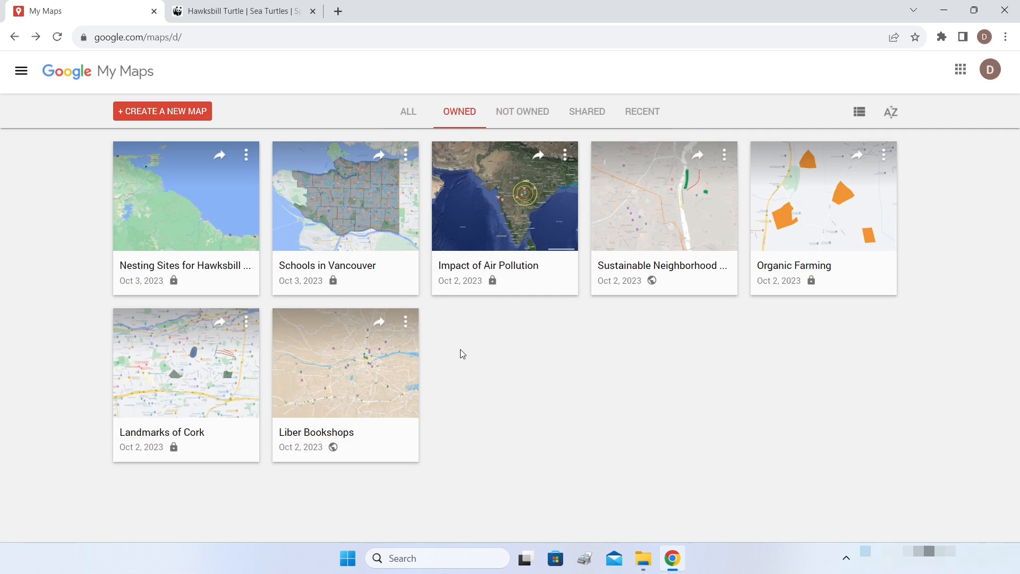
- Create a new blank map from the My Maps home page
{"action": "left_click", "coordinate": [161, 116]}
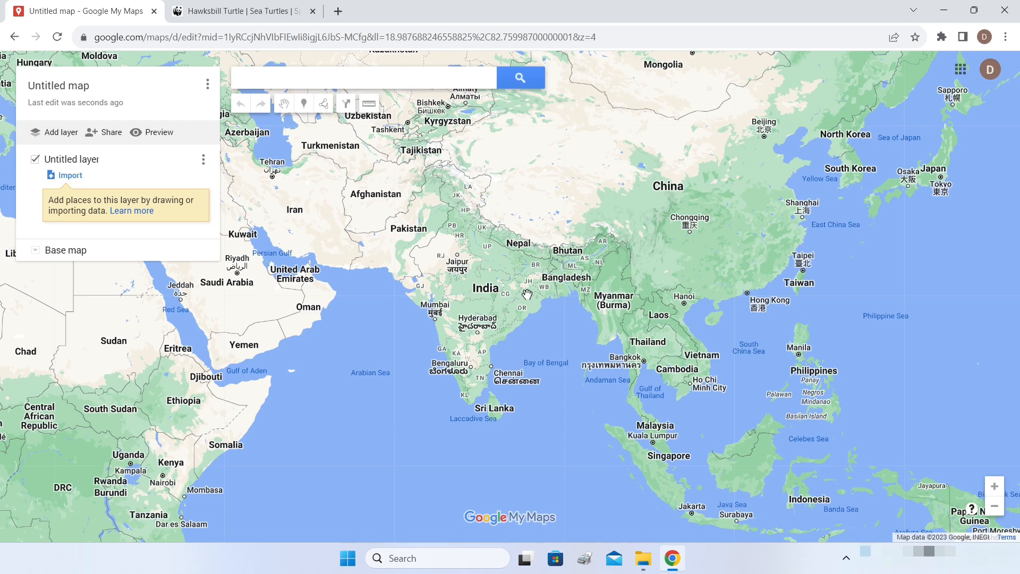
- Title the new map 'Aberdeen Visit'
{"action": "left_click", "coordinate": [49, 91]}
{"action": "type", "text": "A"}
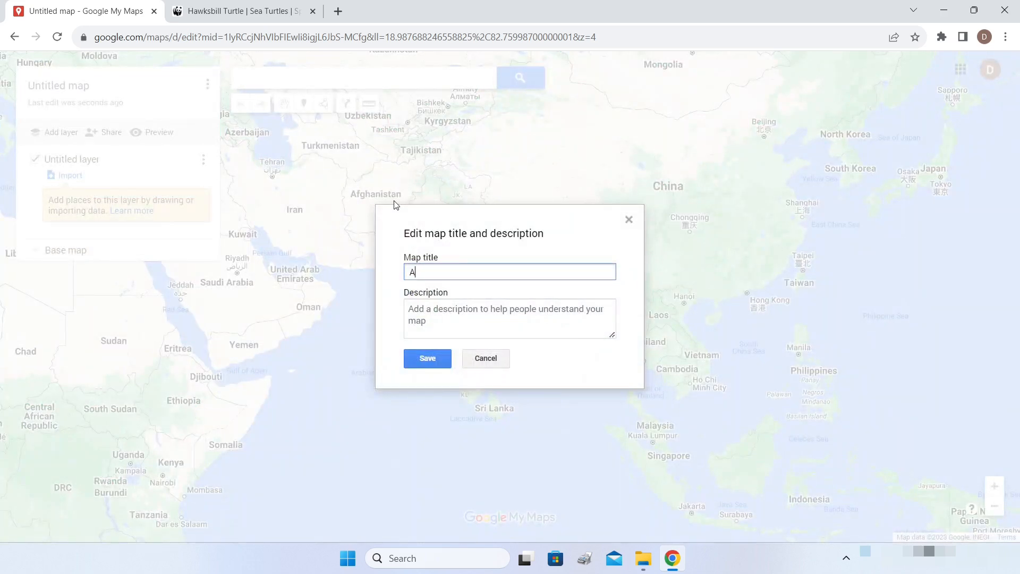
{"action": "type", "text": "berdeen Visit"}
{"action": "left_click", "coordinate": [429, 359]}
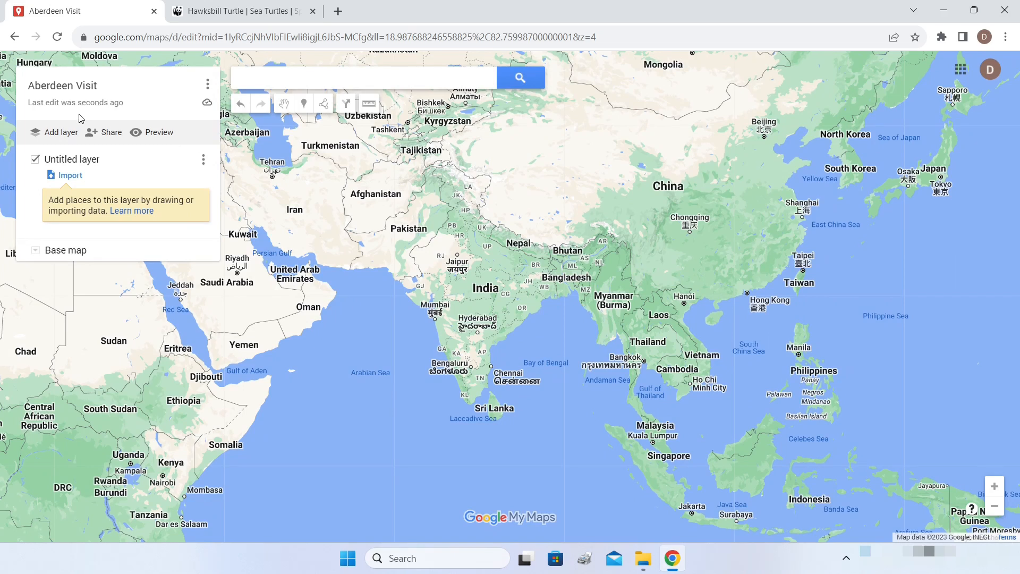
- Search for Aberdeen, UK and centre the map on it
{"action": "left_click", "coordinate": [326, 79]}
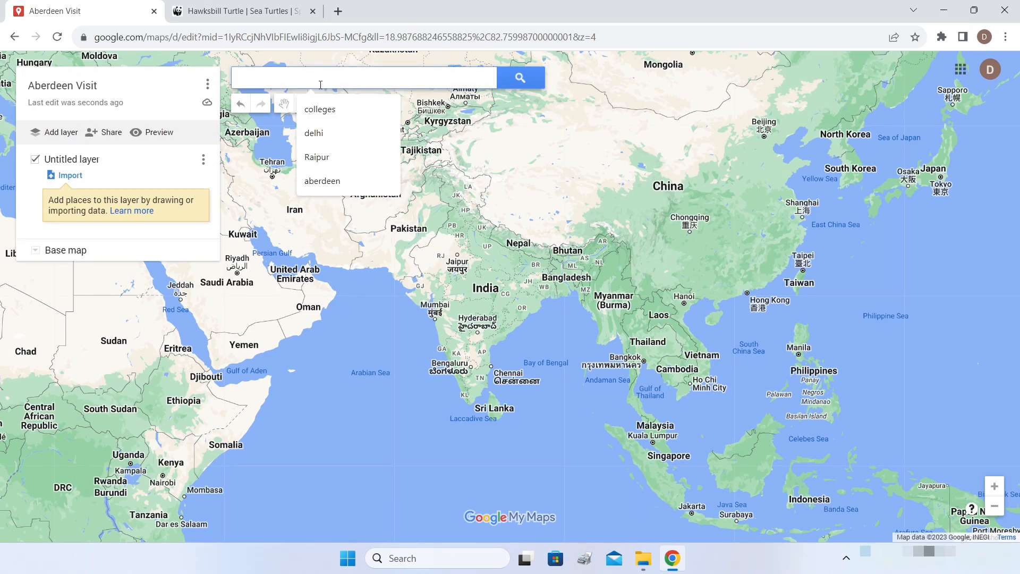
{"action": "type", "text": "aberdeen"}
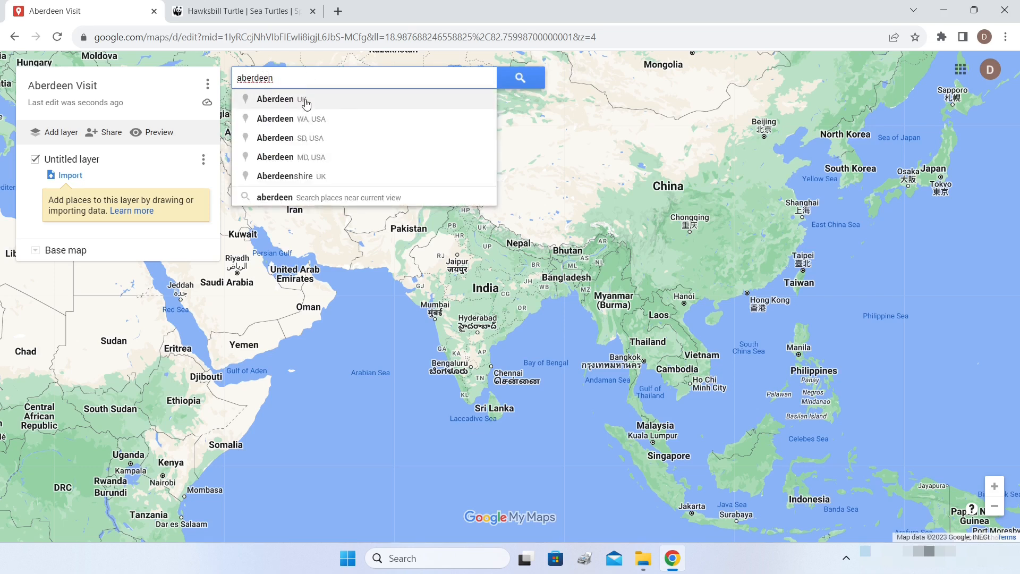
{"action": "left_click", "coordinate": [305, 103]}
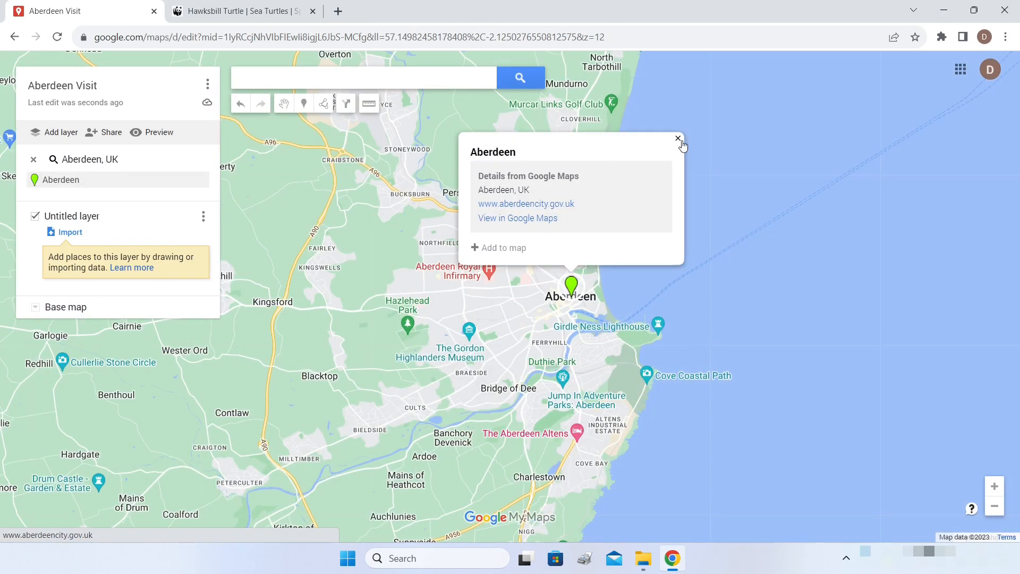
{"action": "left_click", "coordinate": [678, 139]}
{"action": "scroll", "coordinate": [664, 160], "scroll_direction": "down", "scroll_amount": 3}
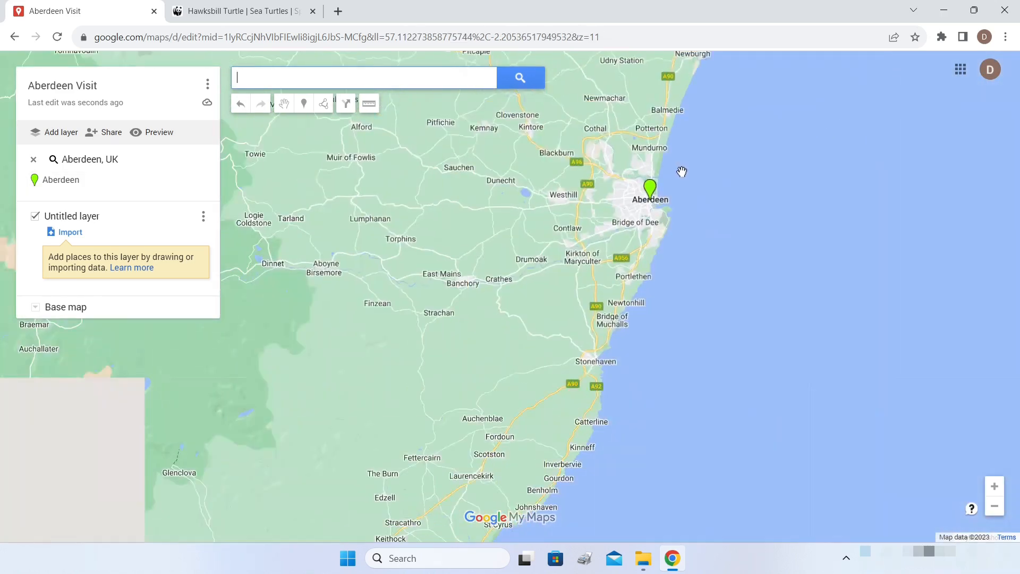
{"action": "scroll", "coordinate": [683, 172], "scroll_direction": "down", "scroll_amount": 3}
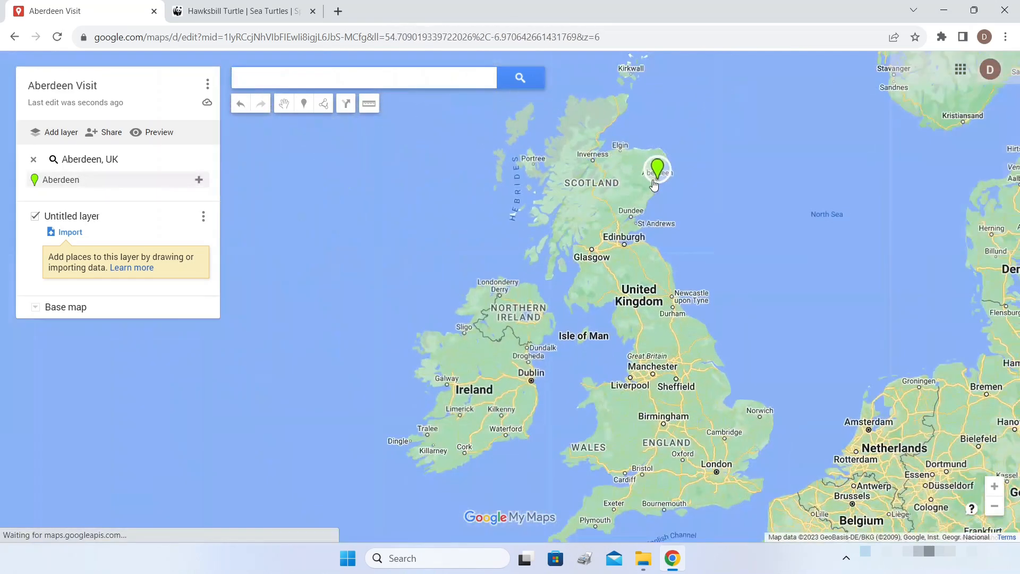
{"action": "left_click_drag", "start_coordinate": [654, 185], "coordinate": [658, 139]}
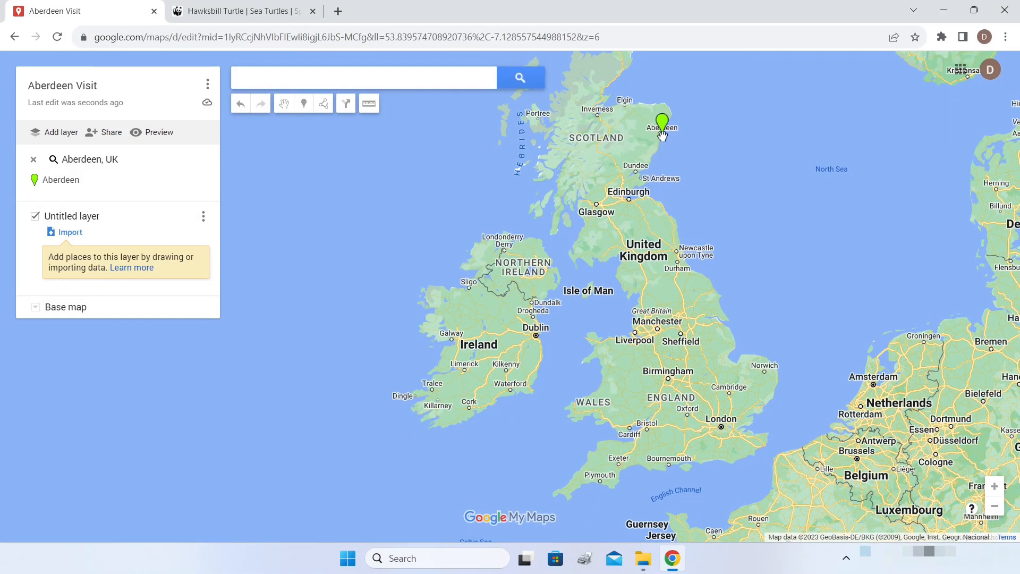
{"action": "scroll", "coordinate": [662, 136], "scroll_direction": "up", "scroll_amount": 1}
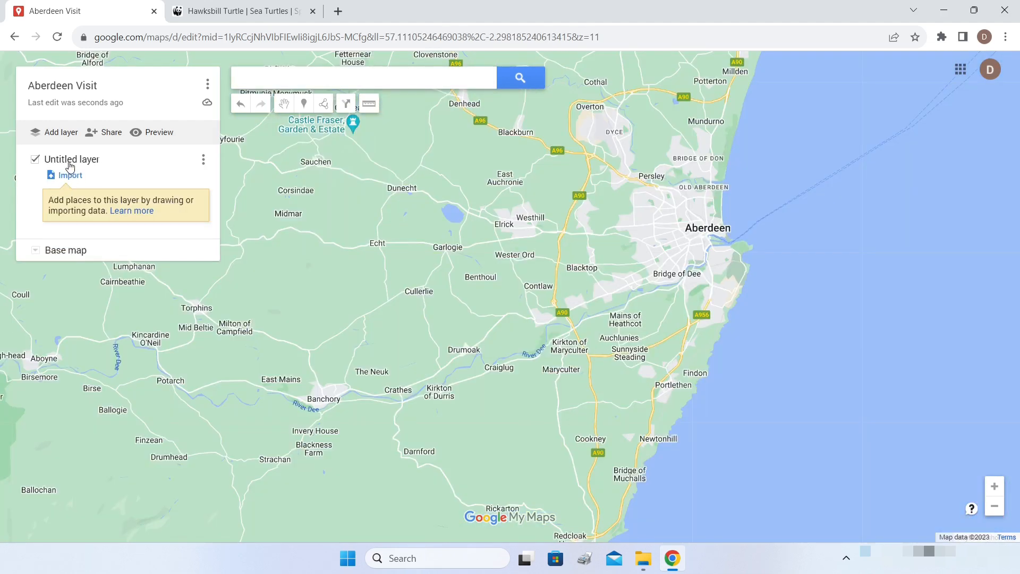
- Rename the untitled layer to 'Places'
{"action": "left_click", "coordinate": [64, 163]}
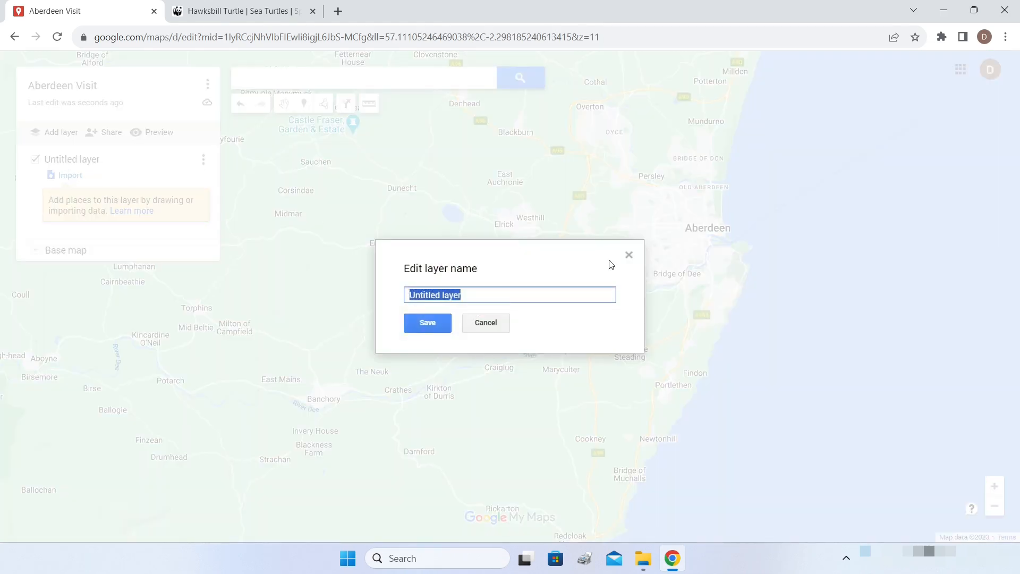
{"action": "type", "text": "Places"}
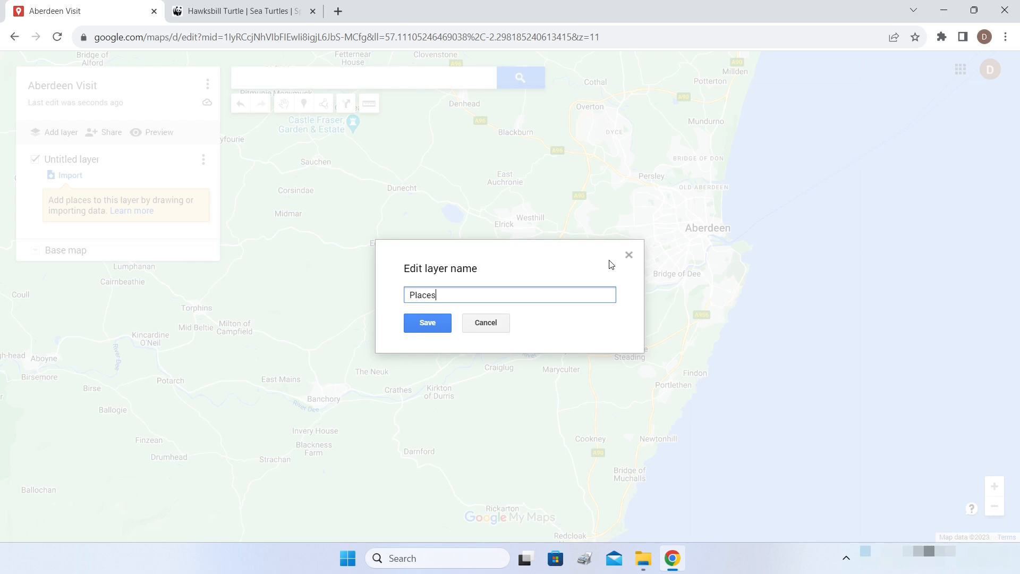
{"action": "key", "text": "Return"}
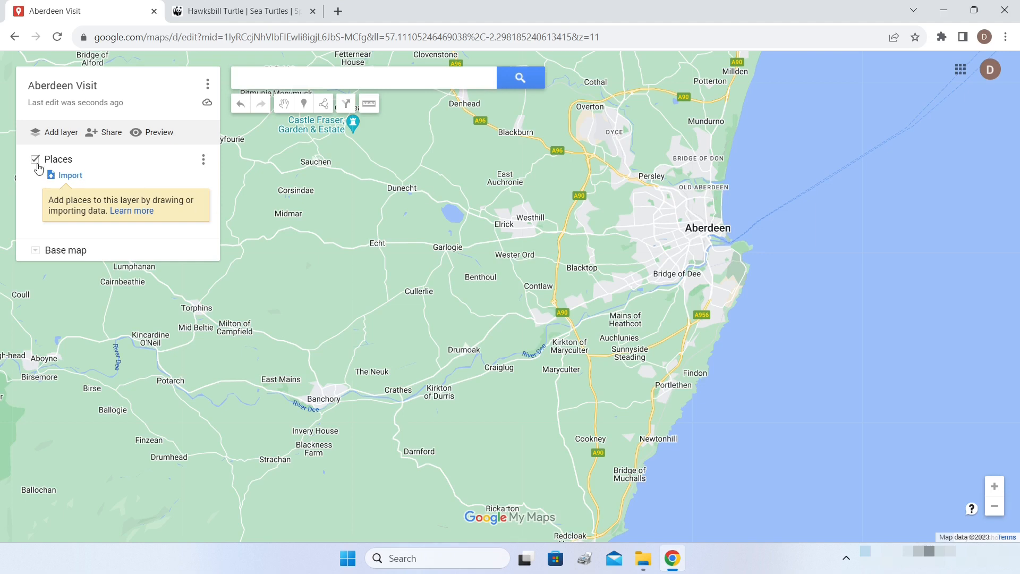
- Add Aberdeen International Airport to the Places layer
{"action": "left_click", "coordinate": [281, 80]}
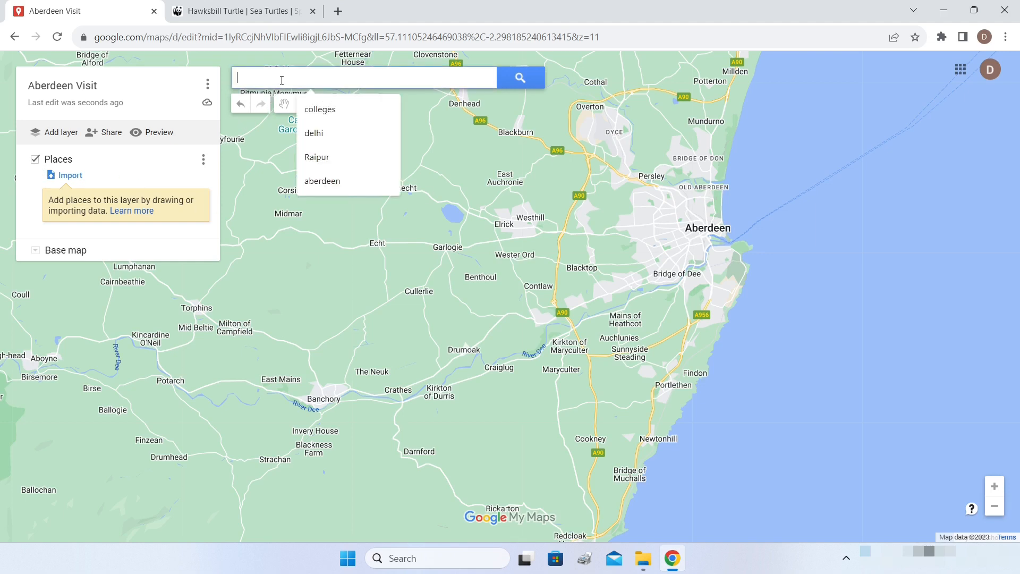
{"action": "type", "text": "aberdeen"}
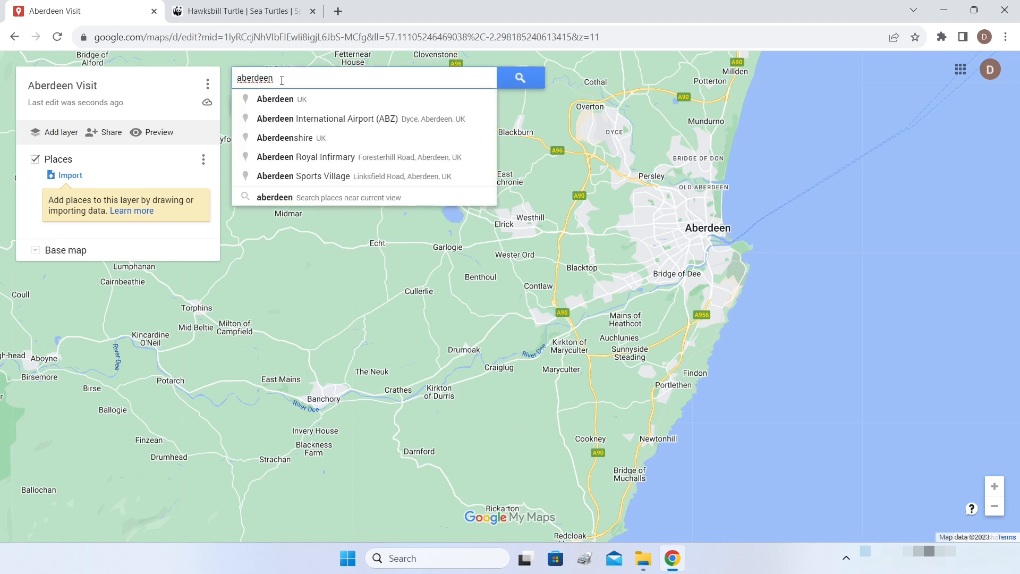
{"action": "left_click", "coordinate": [366, 120]}
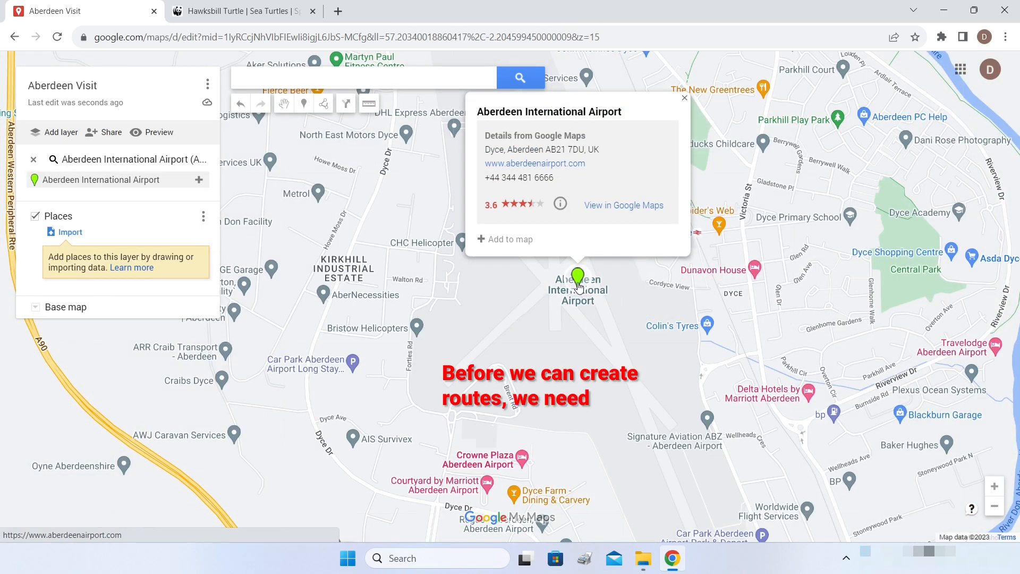
{"action": "left_click", "coordinate": [493, 238]}
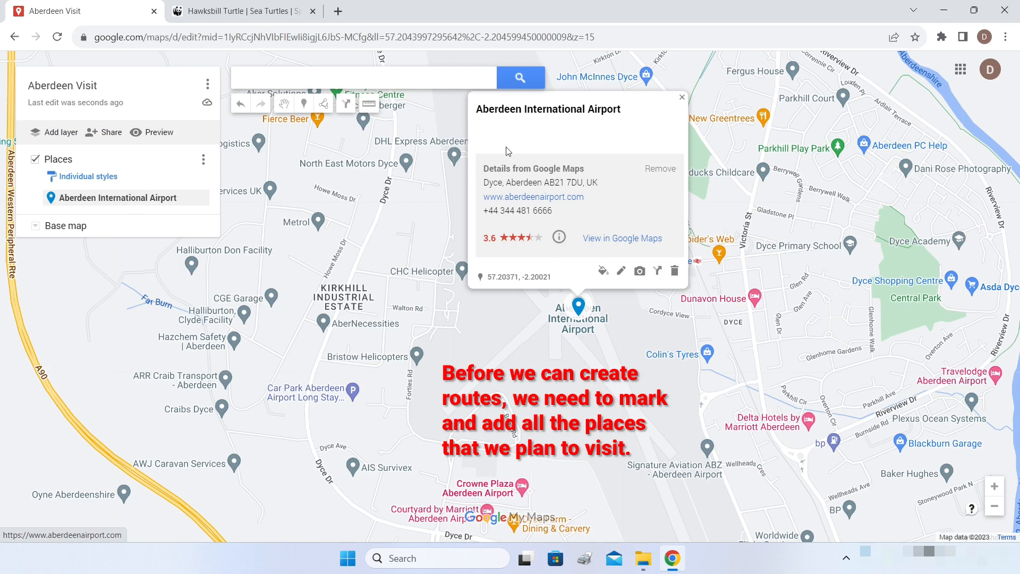
{"action": "left_click", "coordinate": [682, 97]}
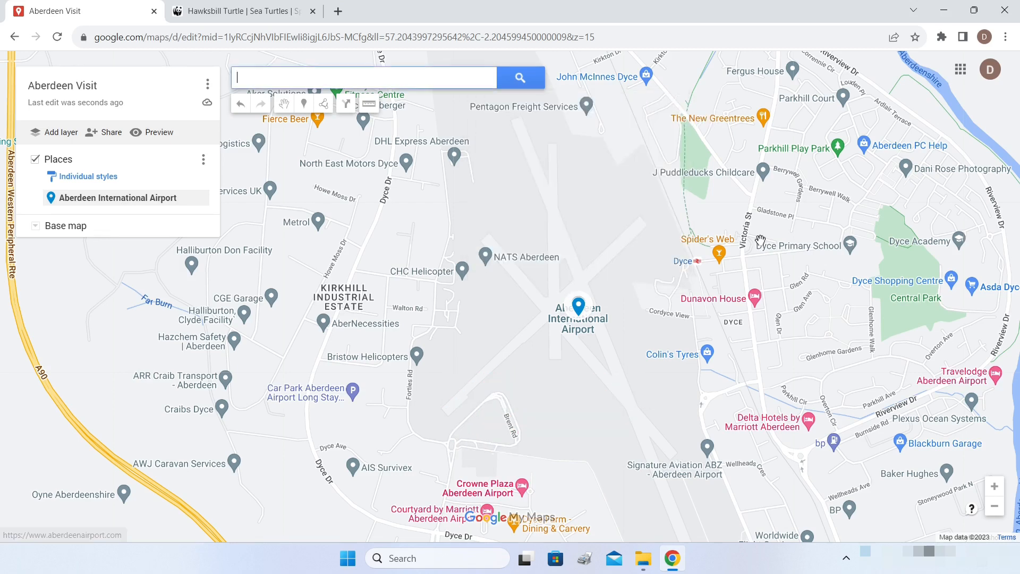
- Move the view to central Aberdeen and look up the Premier Inn hotel
{"action": "scroll", "coordinate": [751, 266], "scroll_direction": "down", "scroll_amount": 1}
{"action": "left_click_drag", "start_coordinate": [798, 334], "coordinate": [659, 156]}
{"action": "scroll", "coordinate": [676, 175], "scroll_direction": "down", "scroll_amount": 2}
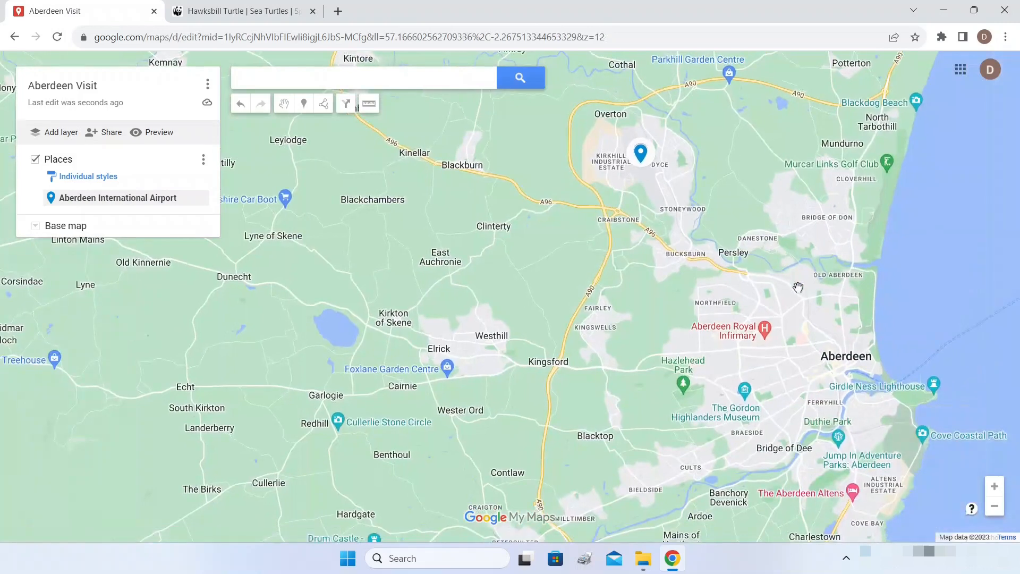
{"action": "left_click_drag", "start_coordinate": [798, 290], "coordinate": [722, 235]}
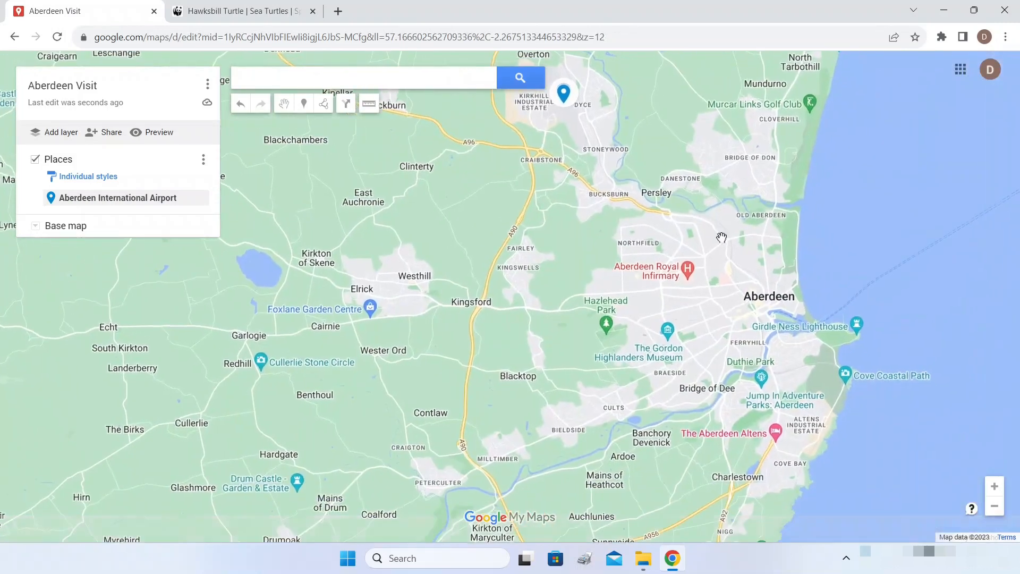
{"action": "scroll", "coordinate": [785, 302], "scroll_direction": "up", "scroll_amount": 2}
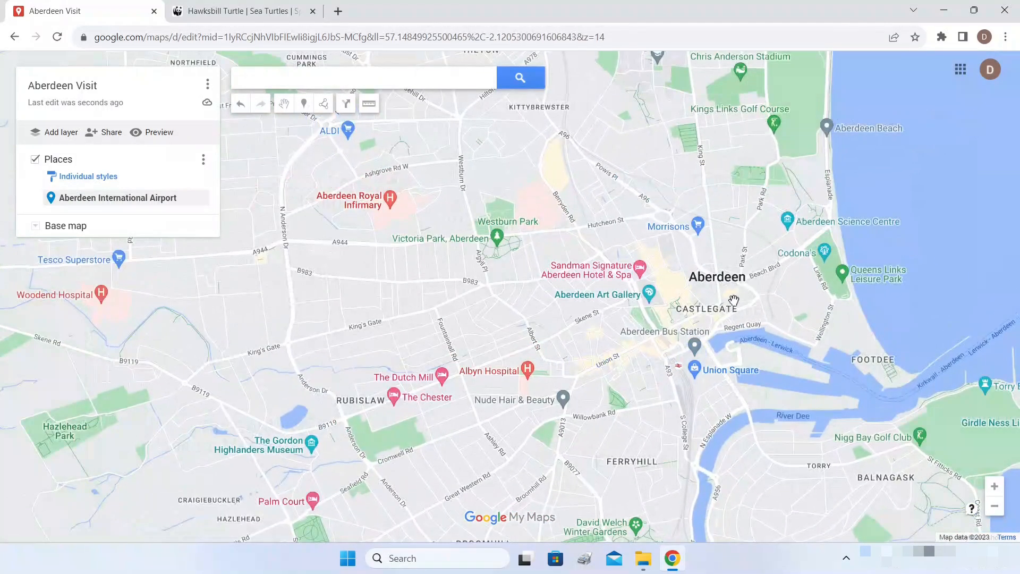
{"action": "scroll", "coordinate": [707, 303], "scroll_direction": "up", "scroll_amount": 1}
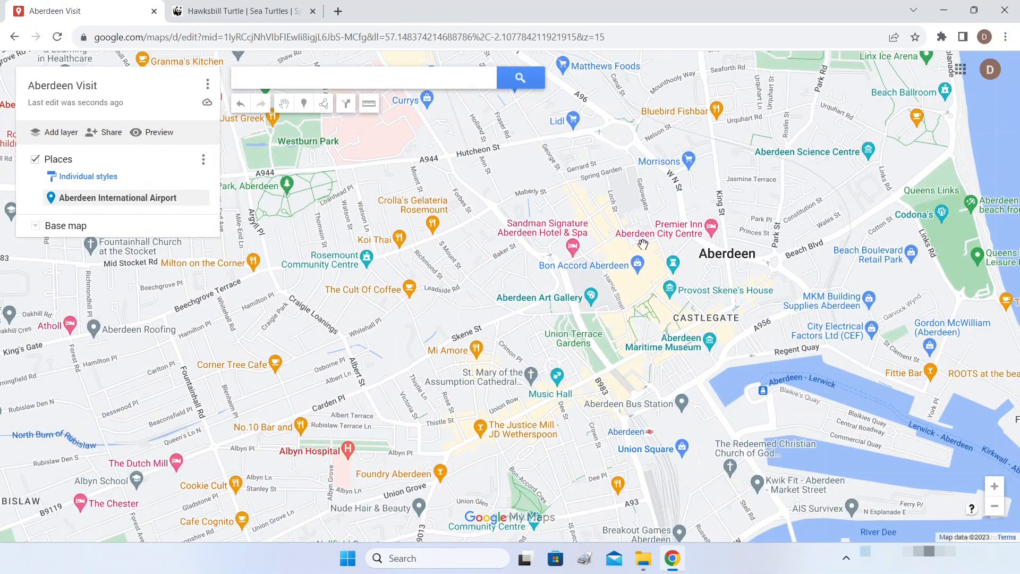
{"action": "left_click", "coordinate": [711, 227]}
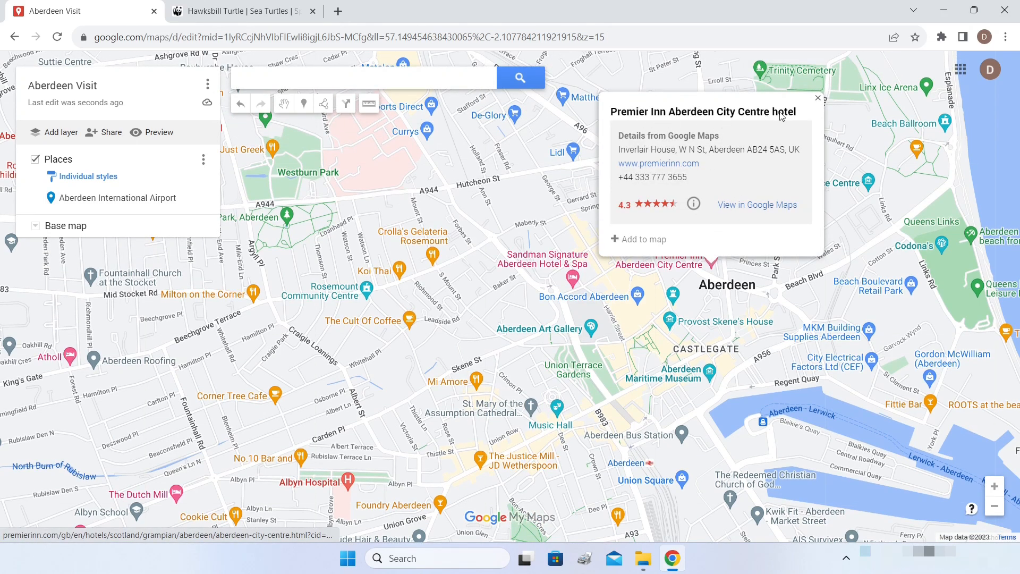
{"action": "left_click", "coordinate": [818, 100]}
- Add the Premier Inn Aberdeen City Centre hotel to the Places layer
{"action": "left_click", "coordinate": [711, 260]}
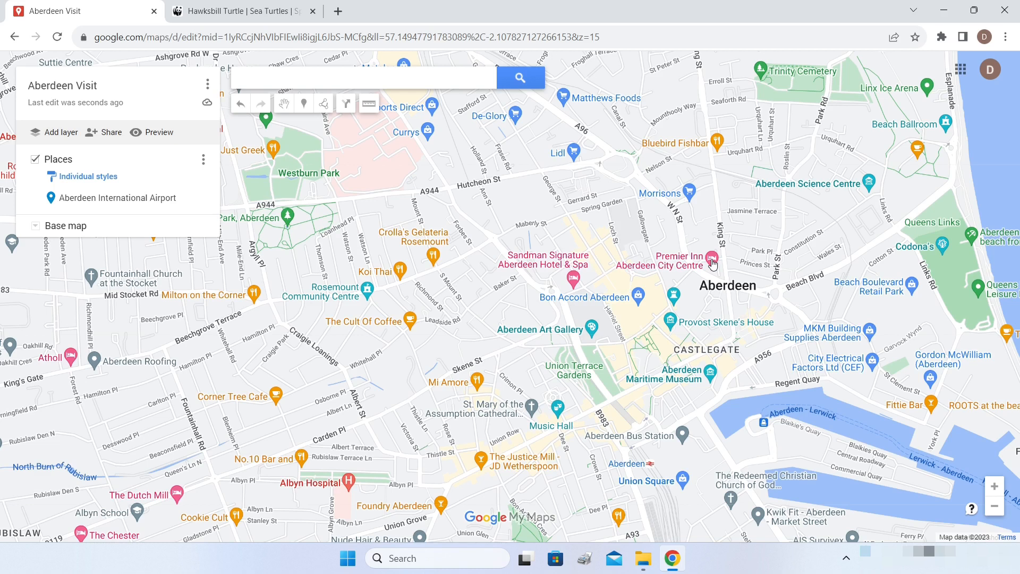
{"action": "left_click", "coordinate": [711, 262]}
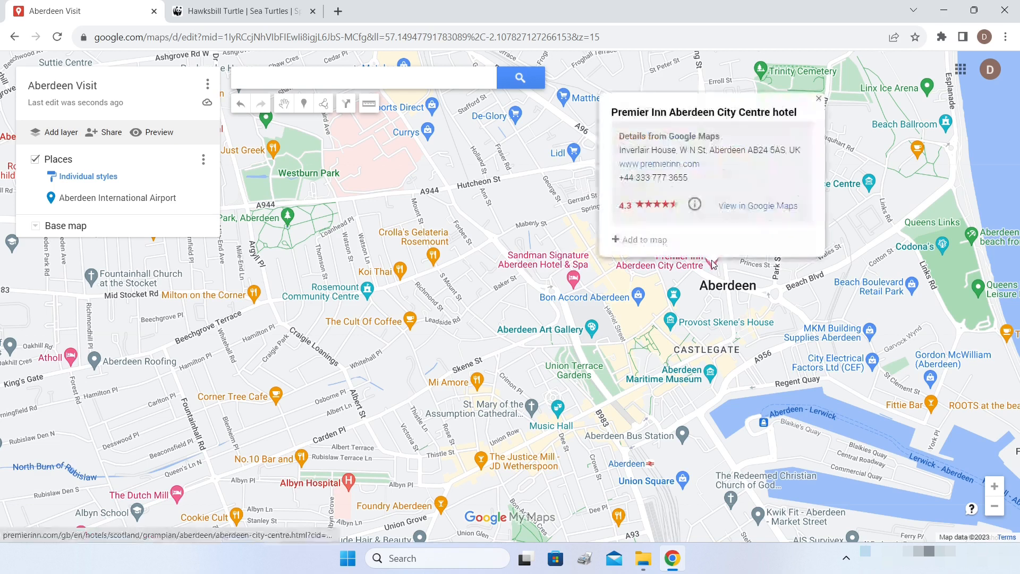
{"action": "left_click", "coordinate": [618, 240]}
{"action": "left_click", "coordinate": [618, 214]}
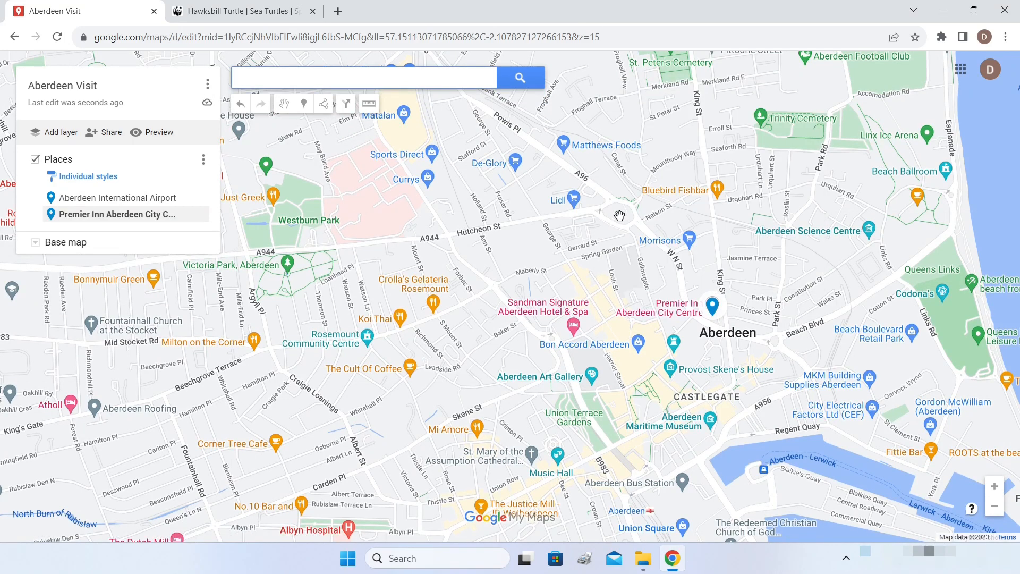
{"action": "scroll", "coordinate": [616, 215], "scroll_direction": "down", "scroll_amount": 4}
{"action": "scroll", "coordinate": [614, 217], "scroll_direction": "down", "scroll_amount": 2}
{"action": "left_click_drag", "start_coordinate": [576, 191], "coordinate": [652, 277]}
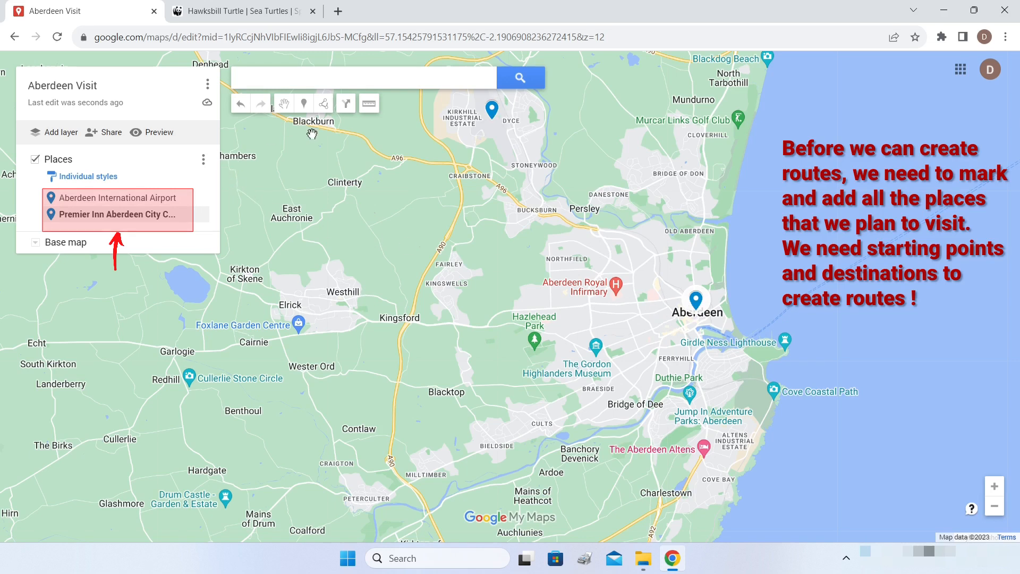
- Start a driving route from the Draw a line menu
{"action": "left_click", "coordinate": [324, 105]}
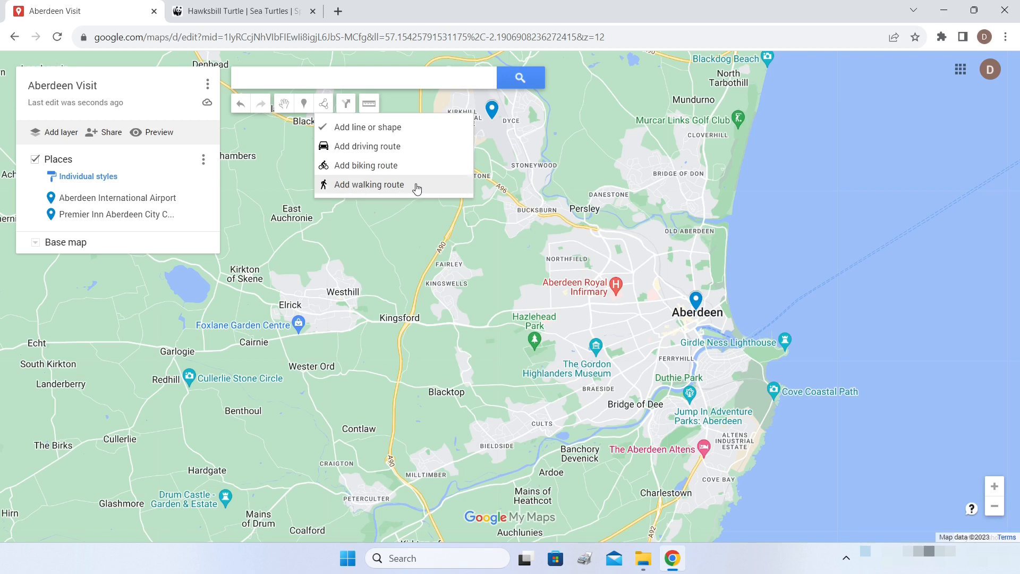
{"action": "left_click", "coordinate": [367, 150]}
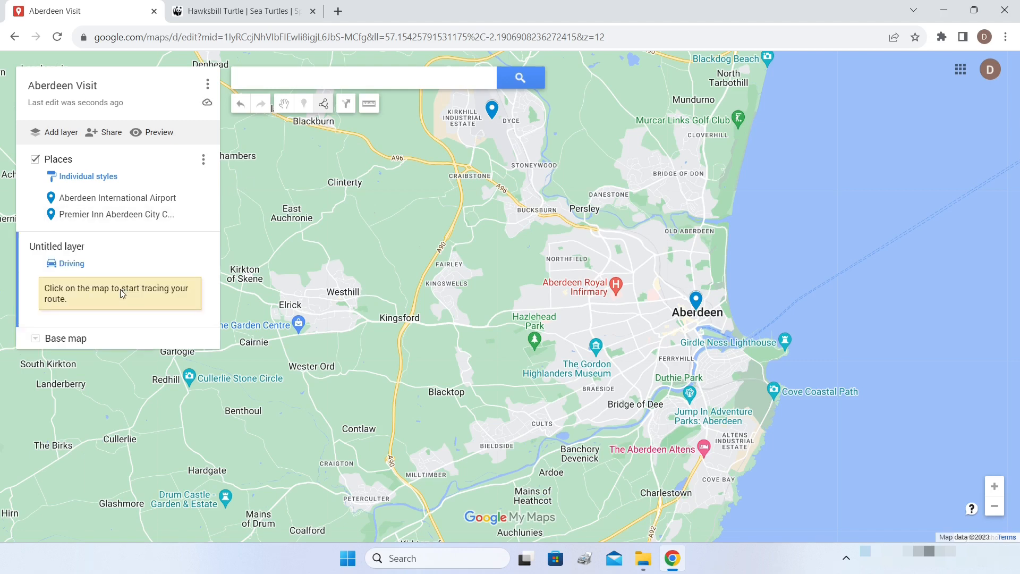
- Rename the route layer to 'Arrival Segment'
{"action": "left_click", "coordinate": [45, 248]}
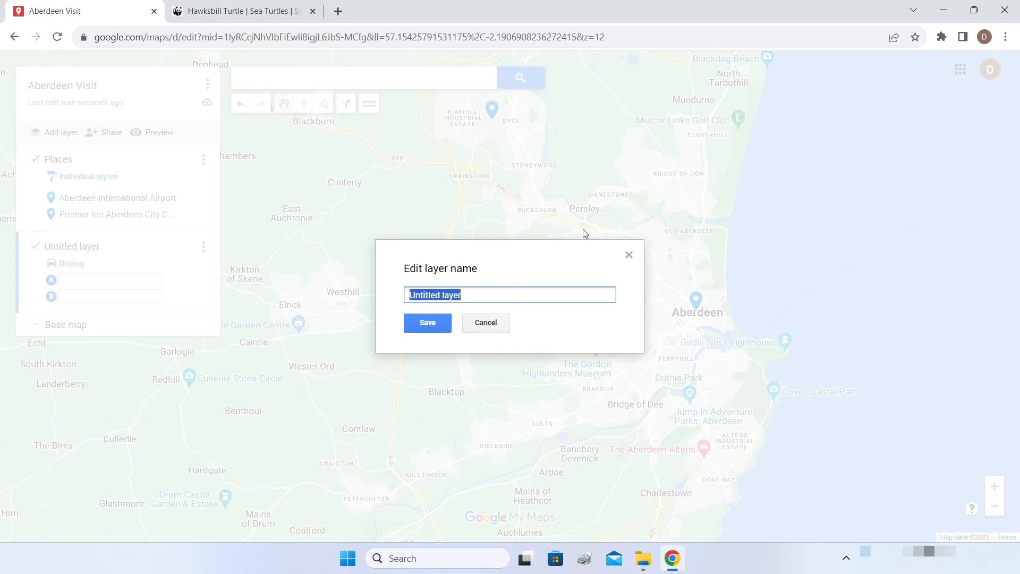
{"action": "type", "text": "Arrival Segment"}
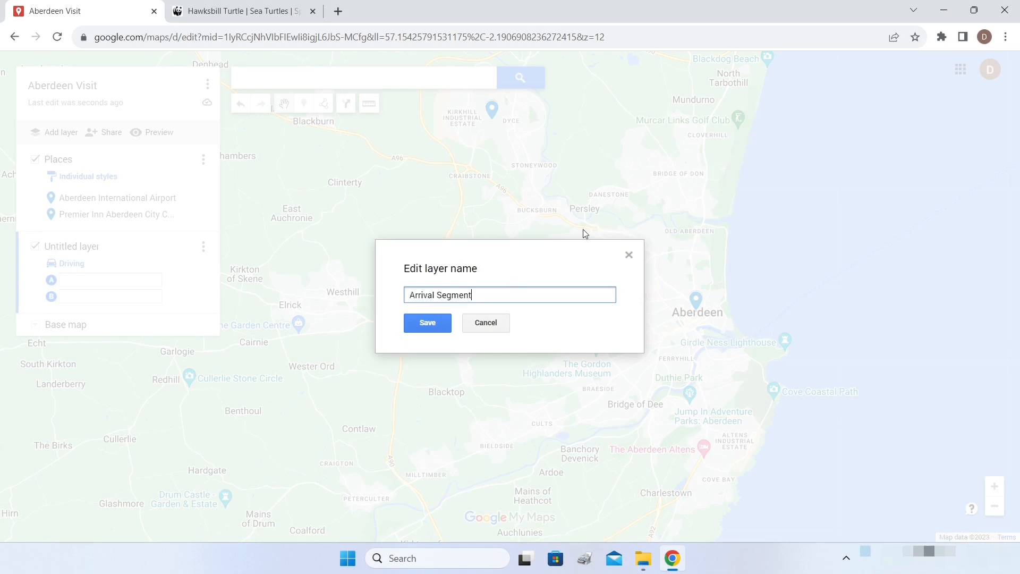
{"action": "left_click", "coordinate": [428, 323]}
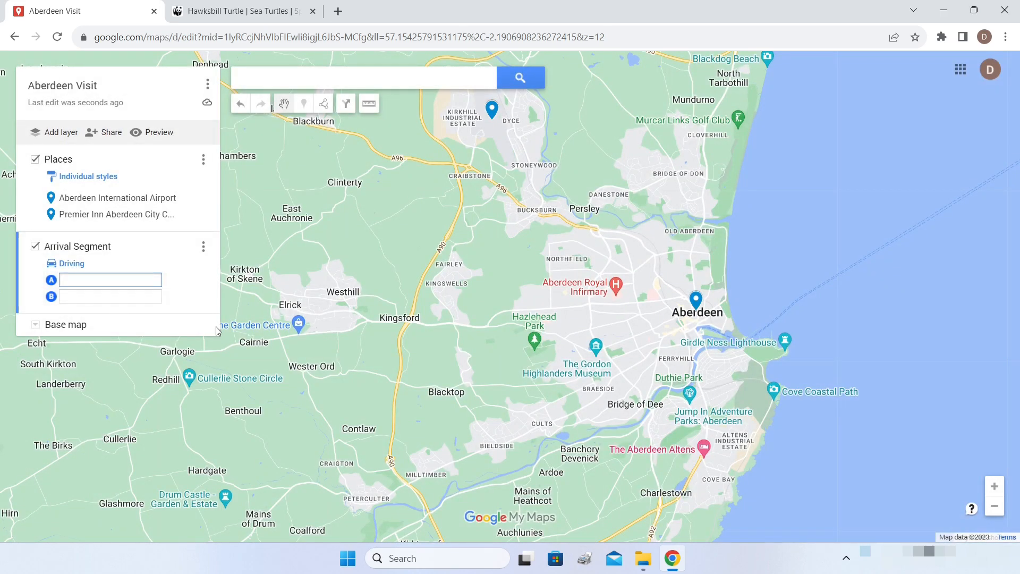
- Route from Aberdeen International Airport (A) to the Premier Inn hotel (B)
{"action": "left_click", "coordinate": [492, 110]}
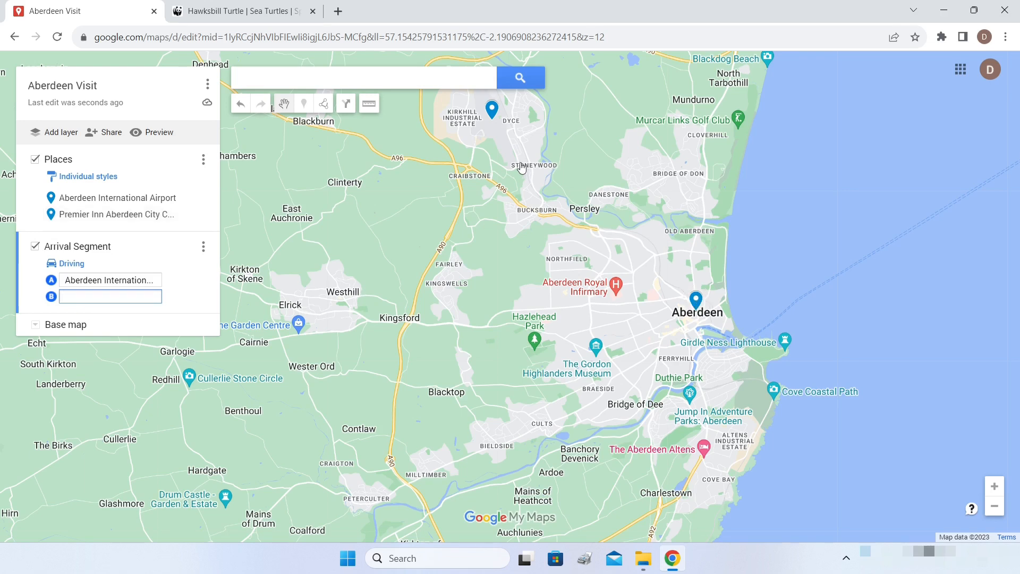
{"action": "left_click", "coordinate": [696, 301]}
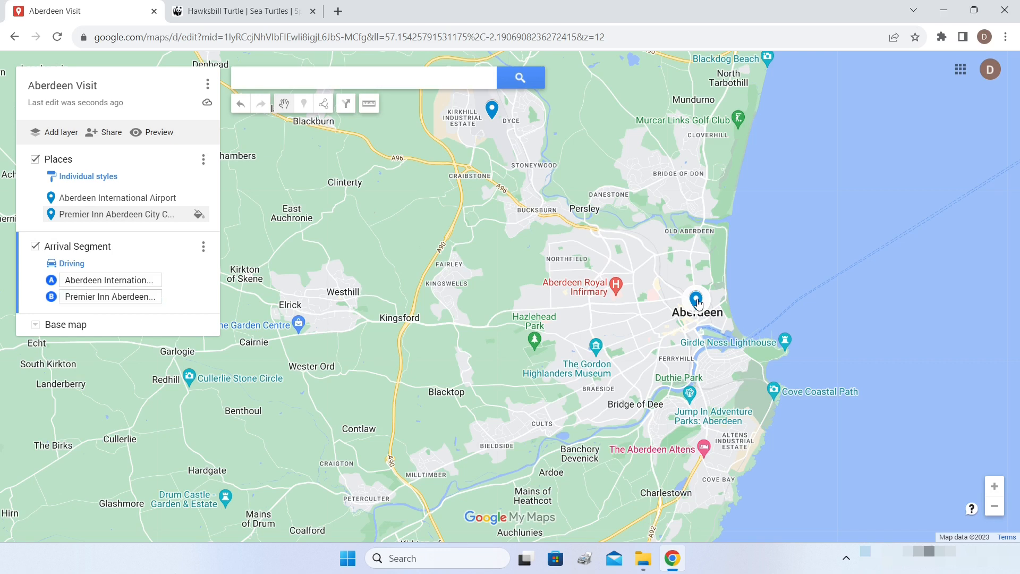
{"action": "scroll", "coordinate": [628, 227], "scroll_direction": "down", "scroll_amount": 2}
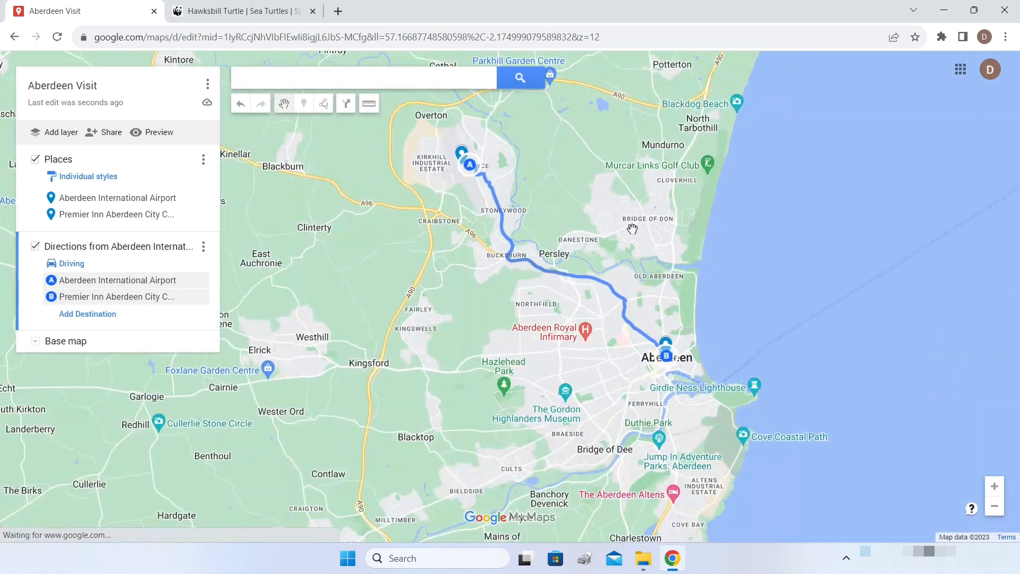
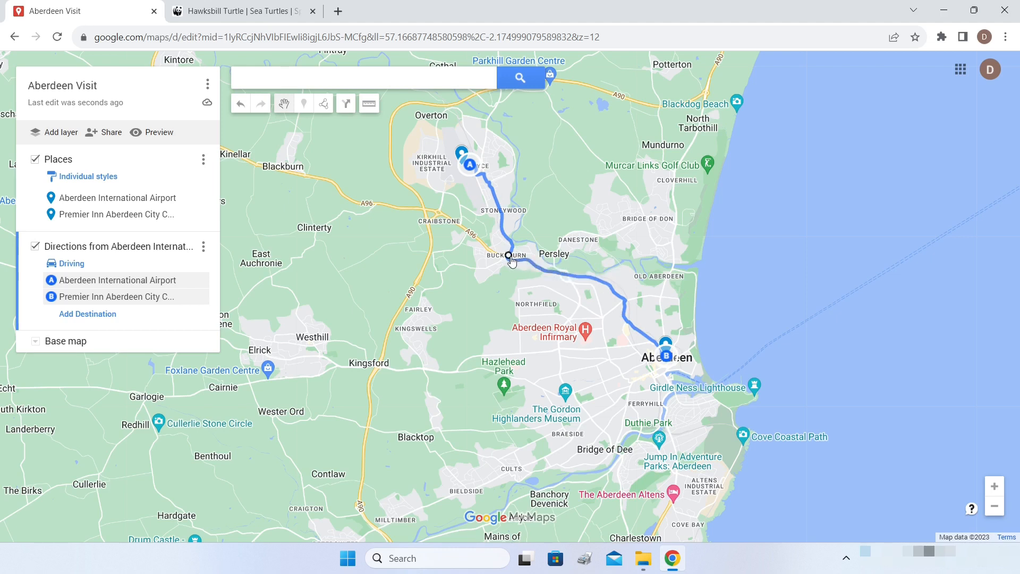
- Try rerouting the drive via Kingswells and Bucksburn, then undo back to the original route
{"action": "left_click_drag", "start_coordinate": [509, 256], "coordinate": [424, 326]}
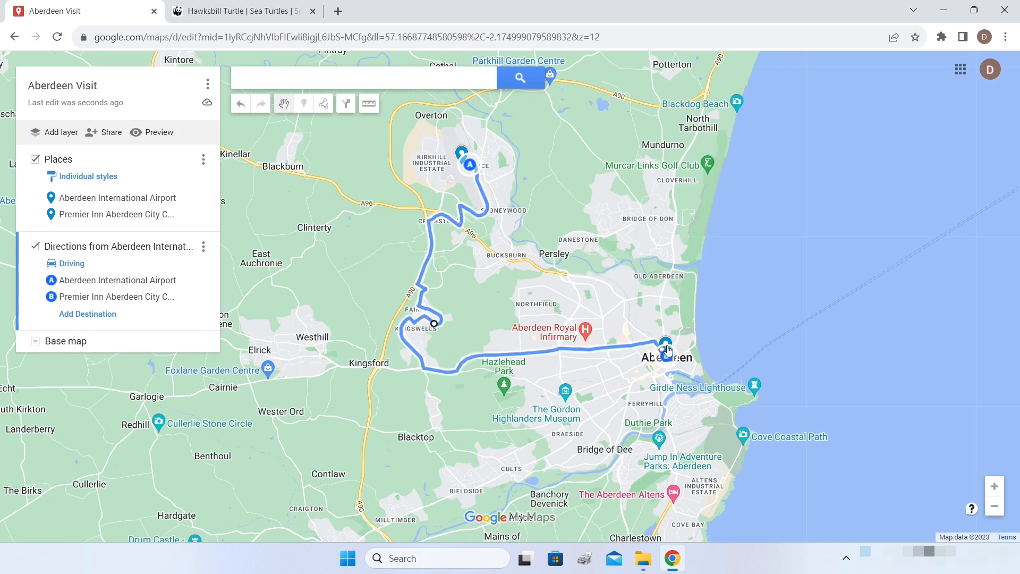
{"action": "left_click_drag", "start_coordinate": [434, 323], "coordinate": [530, 261]}
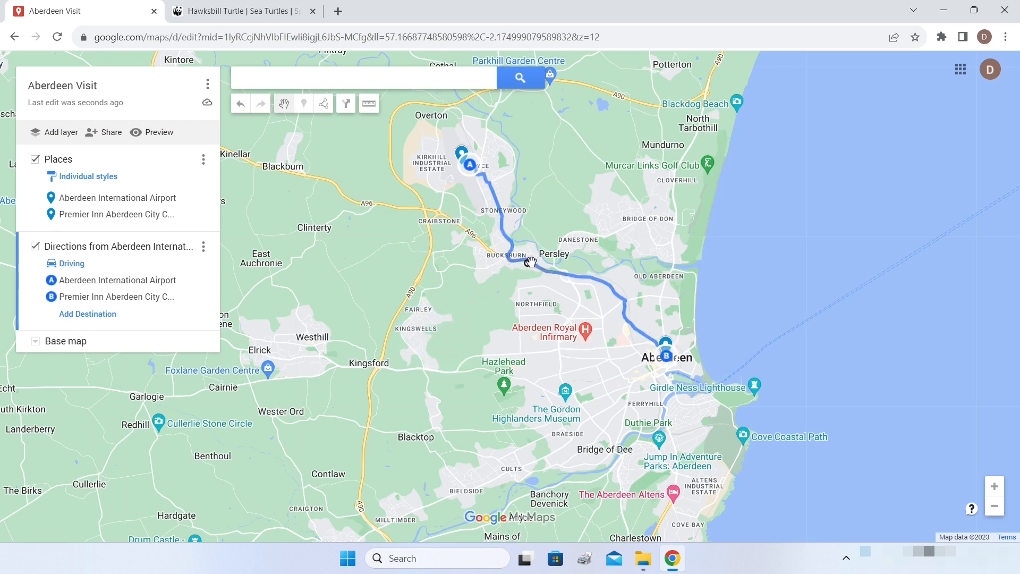
{"action": "left_click", "coordinate": [242, 108]}
{"action": "left_click", "coordinate": [242, 108]}
{"action": "scroll", "coordinate": [573, 221], "scroll_direction": "down", "scroll_amount": 1}
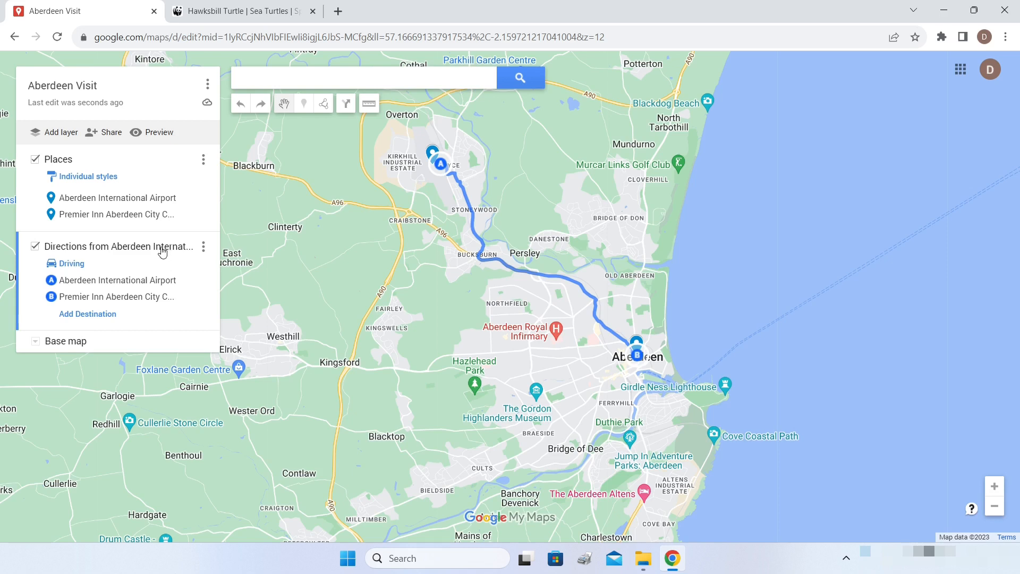
- Make Places the active layer and add Aberdeen Art Gallery to it
{"action": "left_click", "coordinate": [31, 185]}
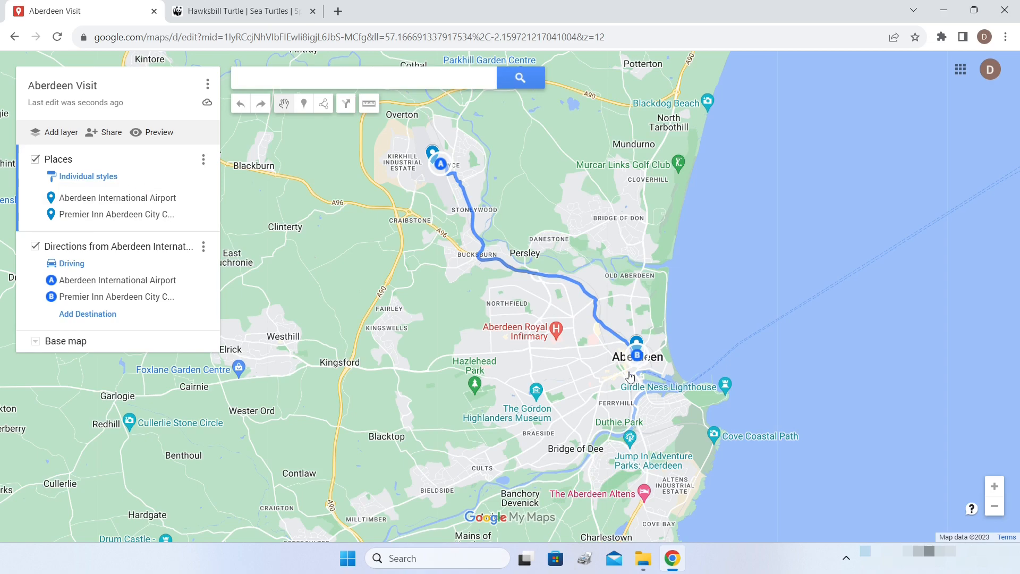
{"action": "scroll", "coordinate": [643, 361], "scroll_direction": "up", "scroll_amount": 1}
{"action": "scroll", "coordinate": [643, 361], "scroll_direction": "up", "scroll_amount": 3}
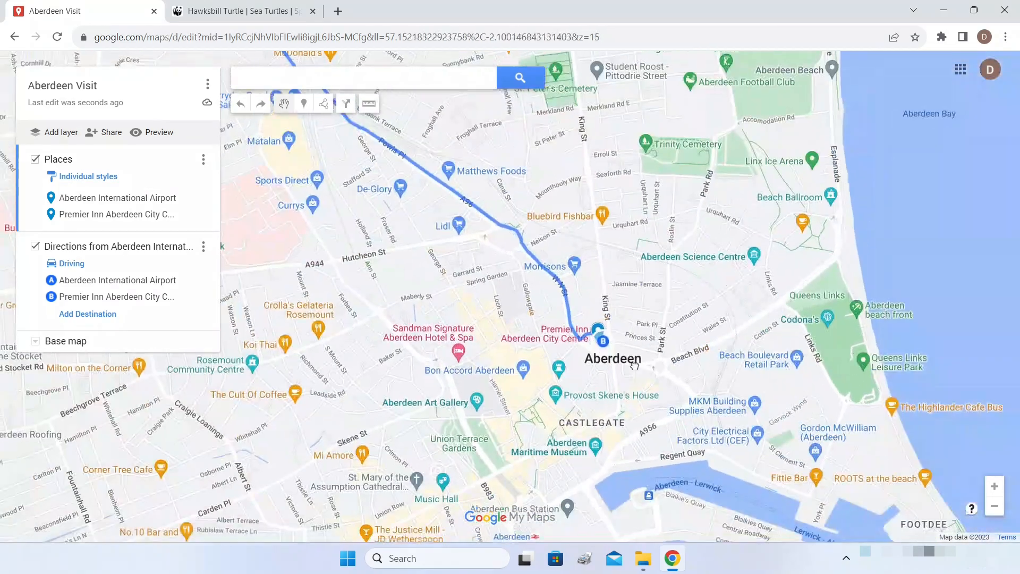
{"action": "left_click_drag", "start_coordinate": [626, 373], "coordinate": [810, 235]}
{"action": "scroll", "coordinate": [735, 276], "scroll_direction": "up", "scroll_amount": 1}
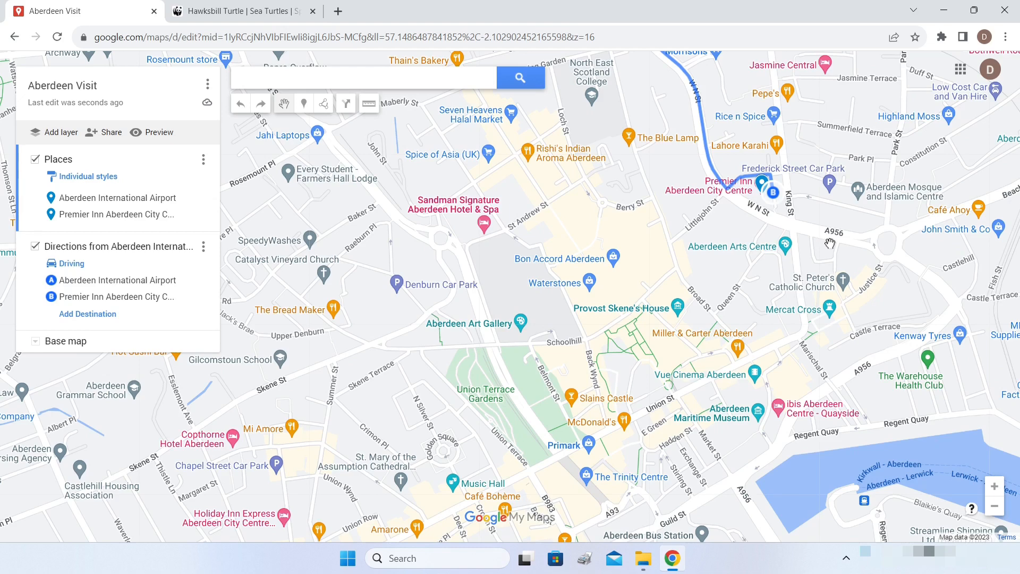
{"action": "left_click_drag", "start_coordinate": [764, 281], "coordinate": [791, 208]}
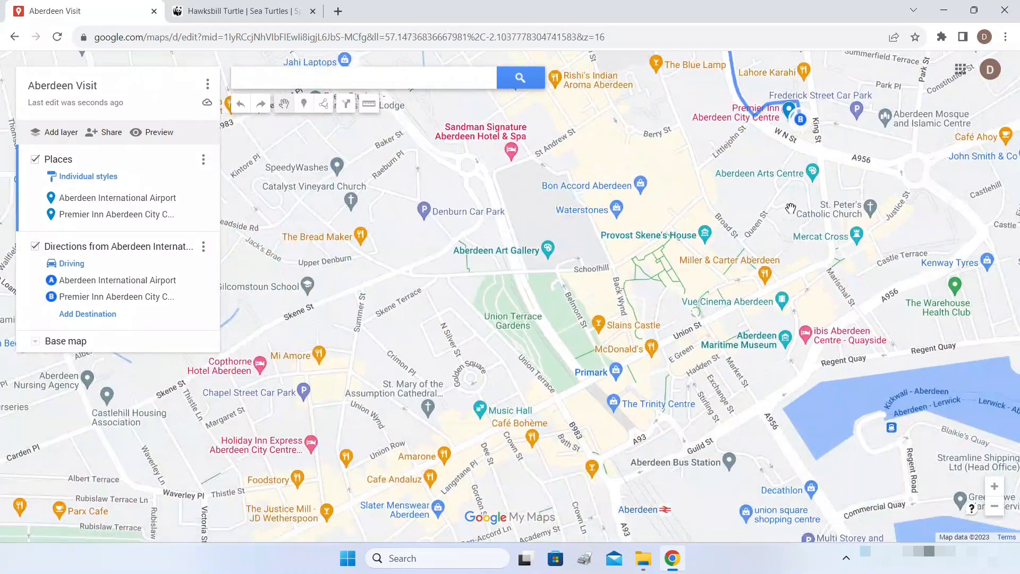
{"action": "left_click", "coordinate": [548, 249]}
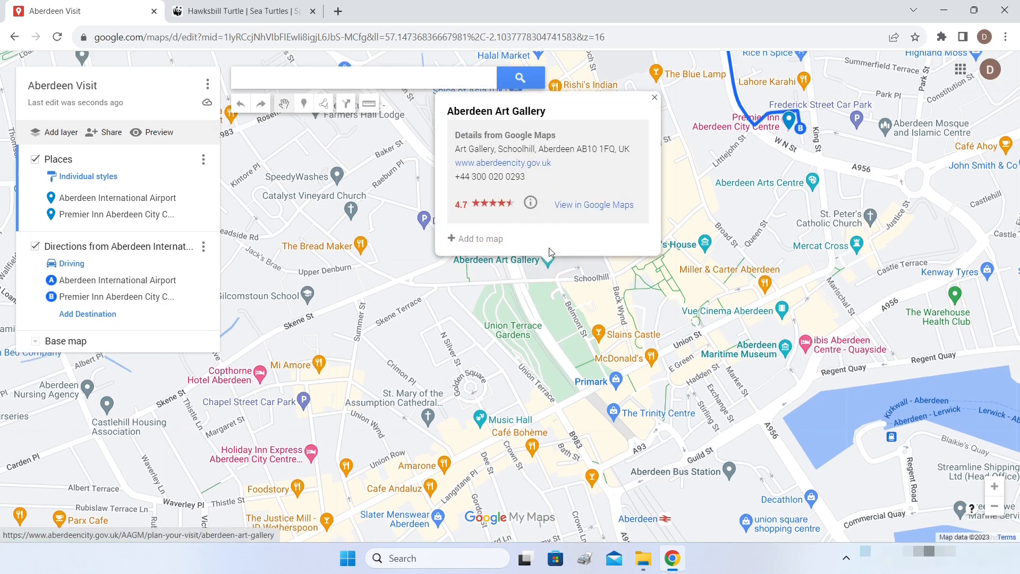
{"action": "left_click", "coordinate": [453, 239]}
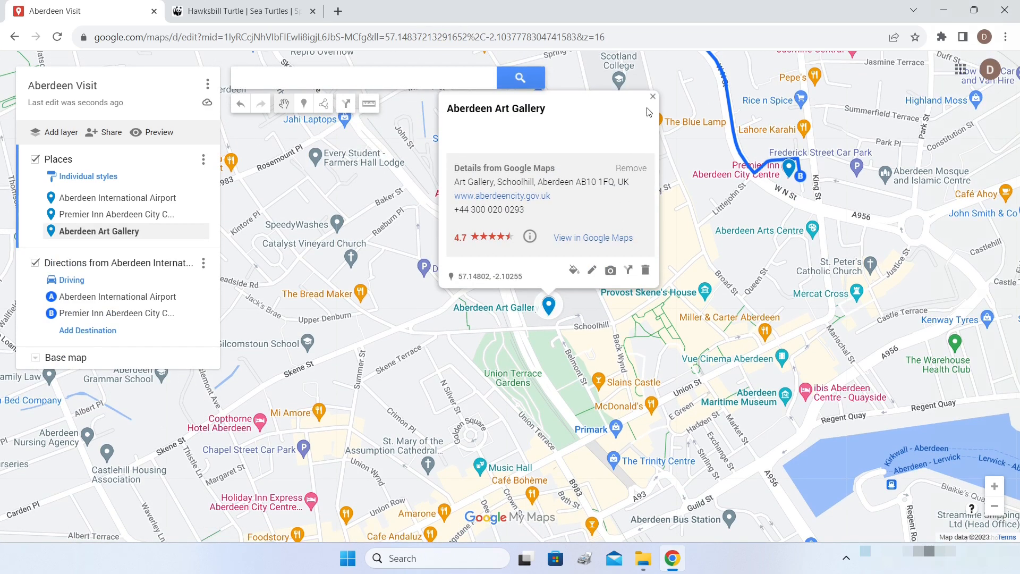
{"action": "left_click", "coordinate": [652, 96]}
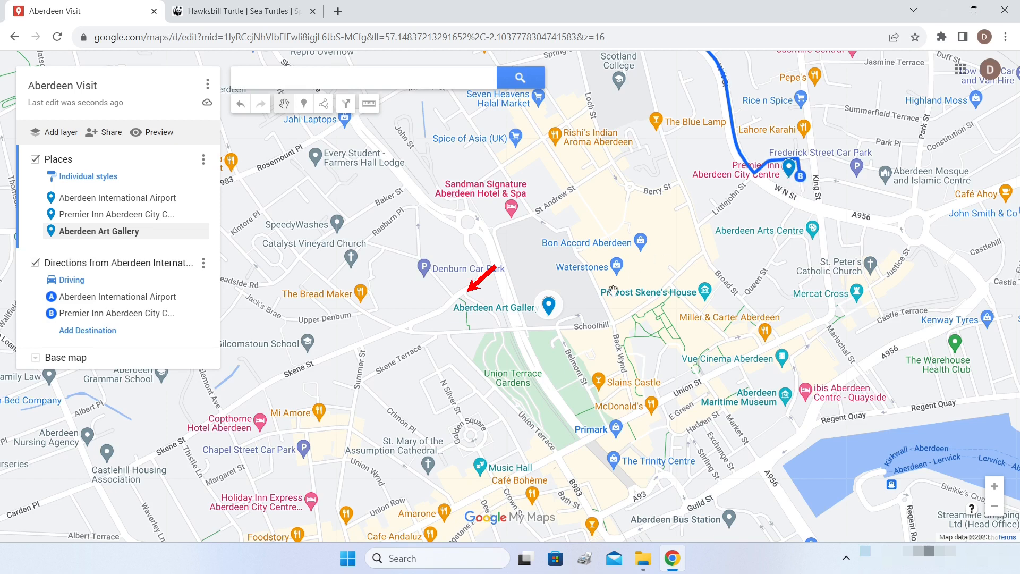
- Add Crolla's Gelateria Rosemount to the Places layer
{"action": "left_click_drag", "start_coordinate": [573, 270], "coordinate": [813, 272]}
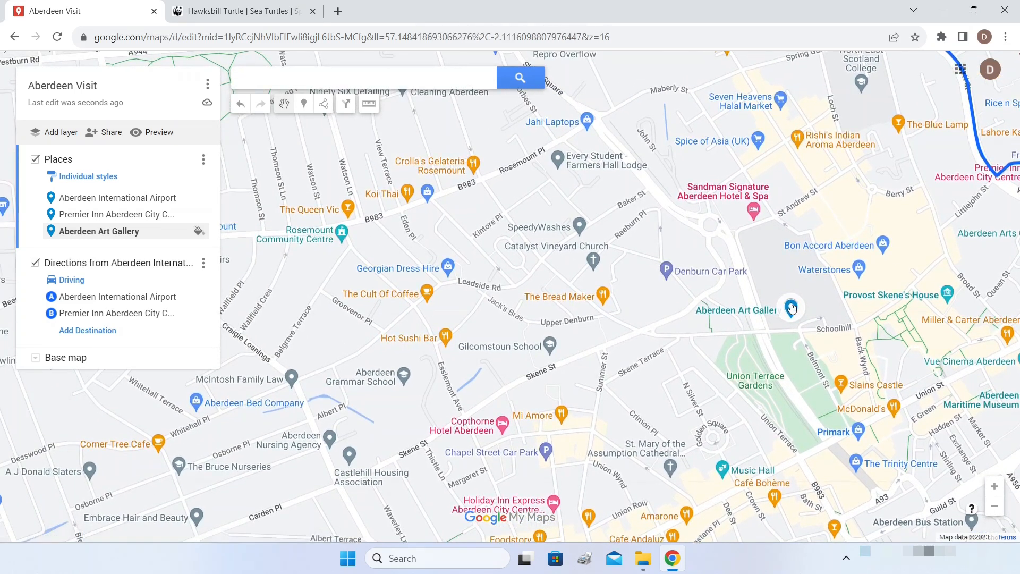
{"action": "left_click", "coordinate": [475, 168]}
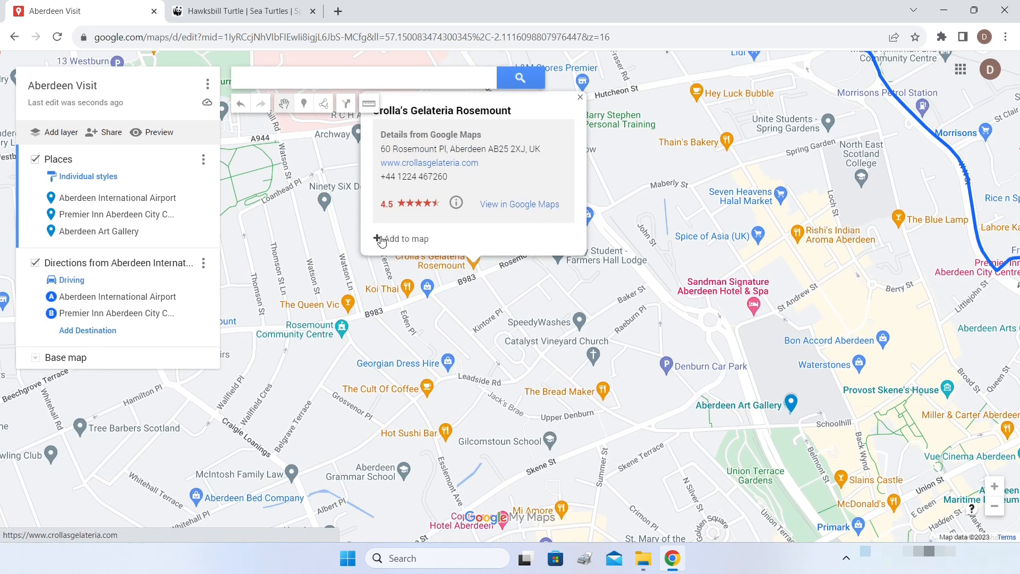
{"action": "left_click", "coordinate": [379, 239]}
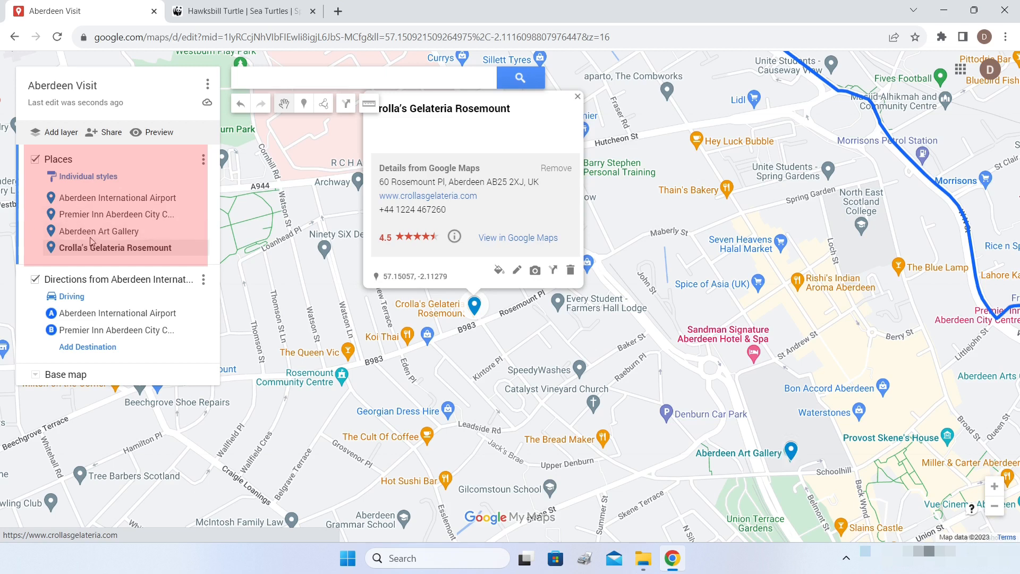
{"action": "left_click", "coordinate": [678, 155]}
{"action": "left_click_drag", "start_coordinate": [600, 193], "coordinate": [771, 205]}
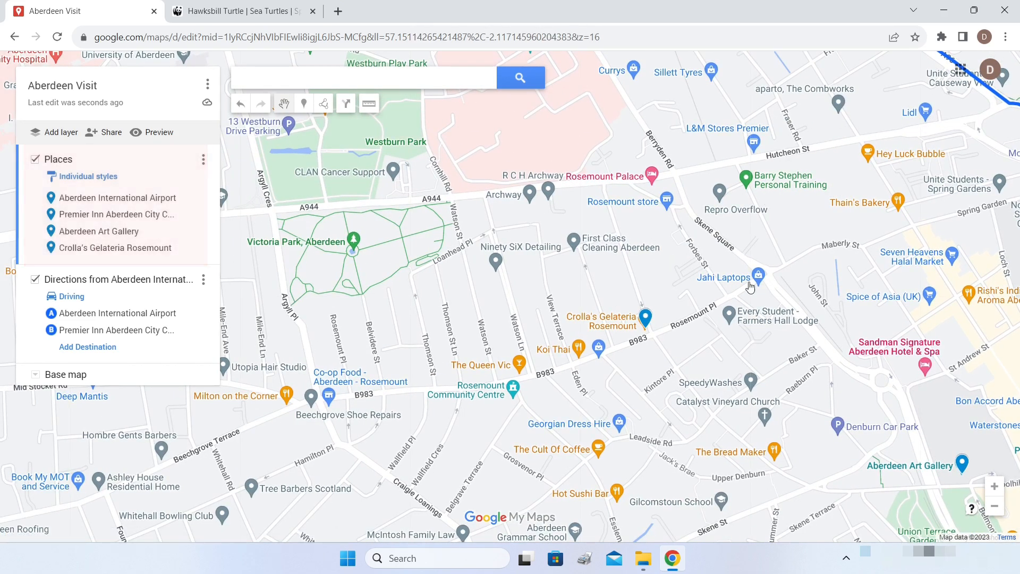
{"action": "scroll", "coordinate": [766, 286], "scroll_direction": "down", "scroll_amount": 1}
{"action": "scroll", "coordinate": [766, 285], "scroll_direction": "down", "scroll_amount": 1}
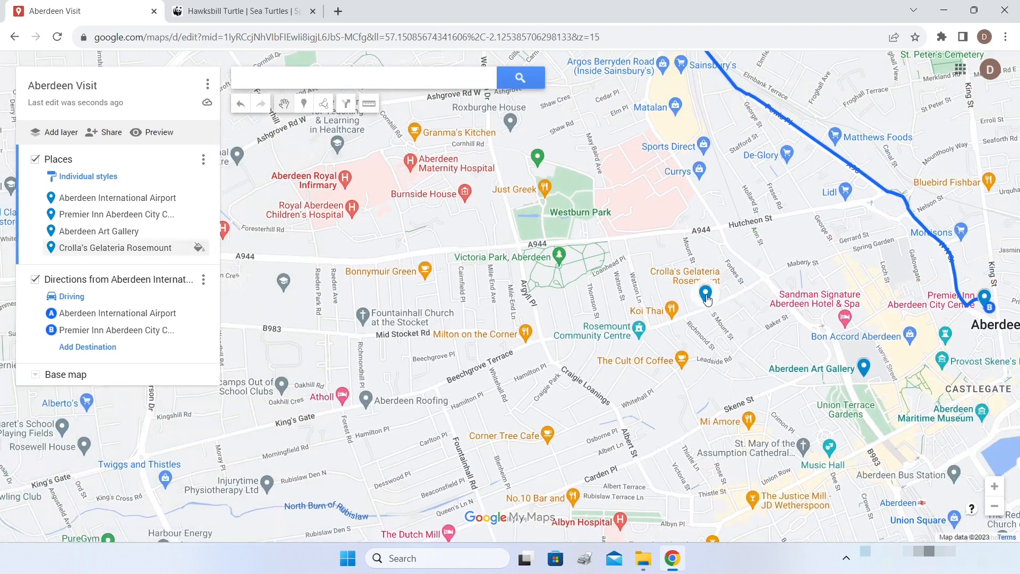
- Add Victoria Park and Rosemount Community Centre to the Places layer
{"action": "left_click", "coordinate": [559, 259]}
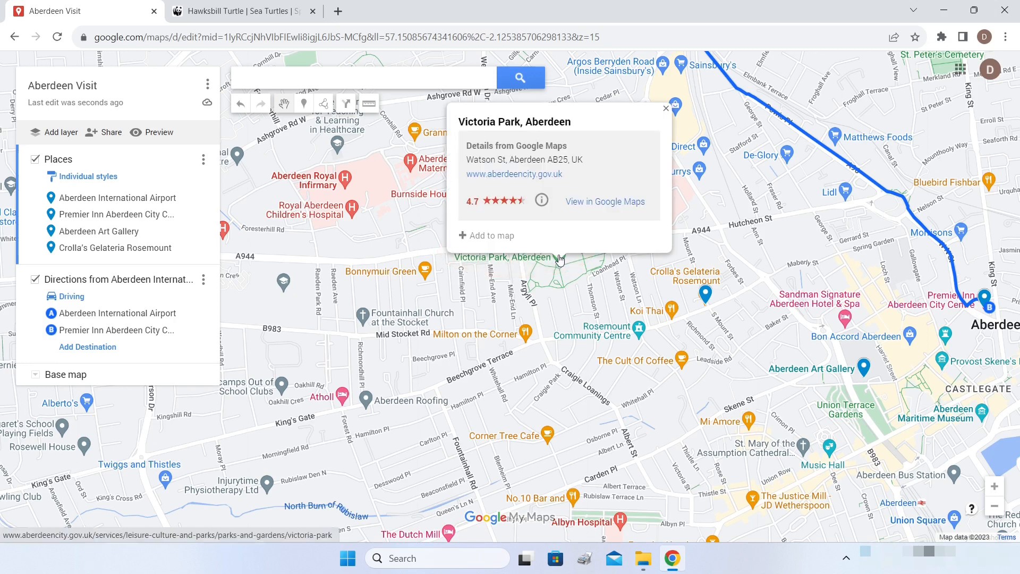
{"action": "left_click", "coordinate": [465, 236]}
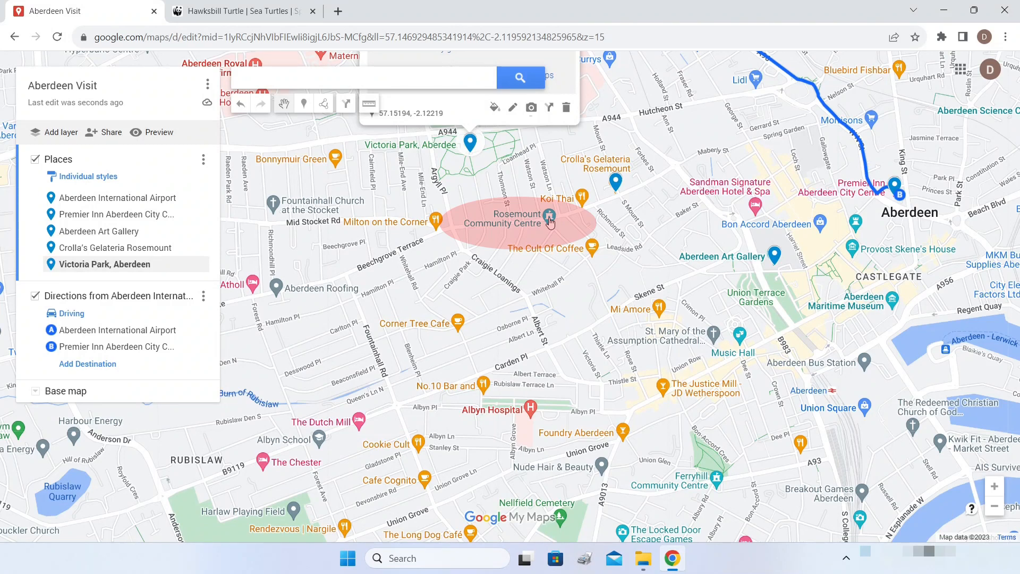
{"action": "left_click", "coordinate": [551, 222]}
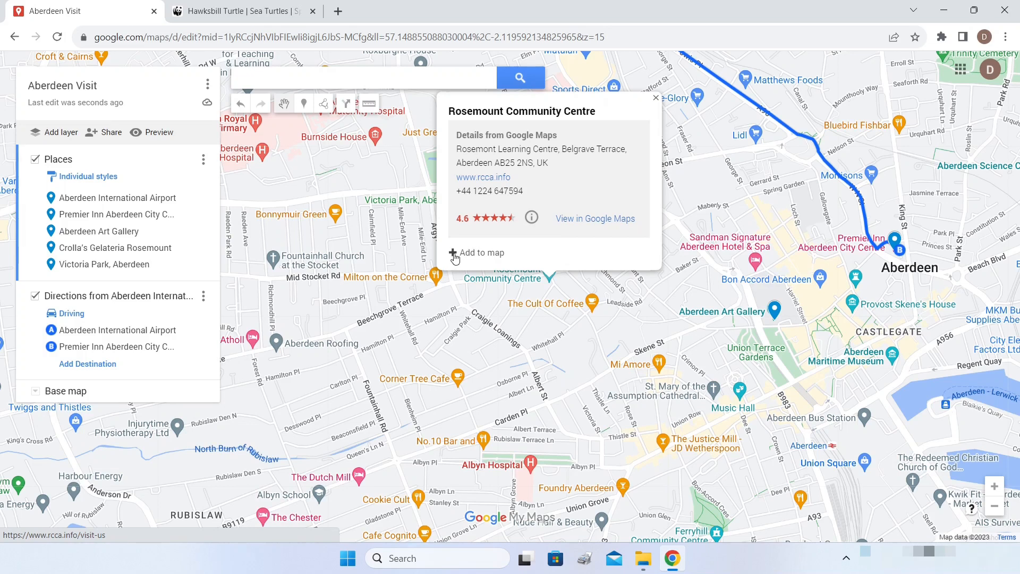
{"action": "left_click", "coordinate": [454, 253]}
{"action": "left_click_drag", "start_coordinate": [750, 199], "coordinate": [717, 135]}
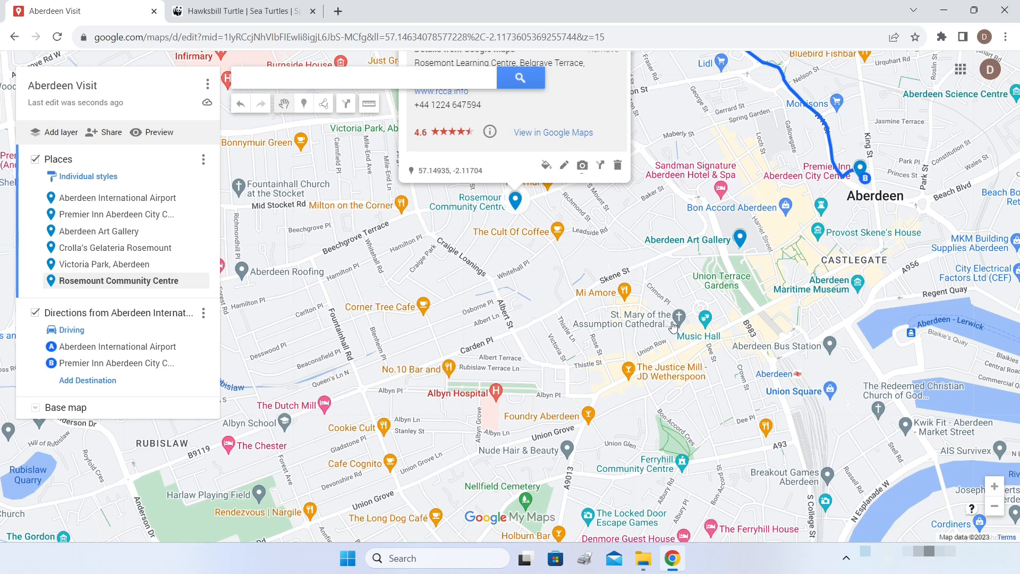
{"action": "left_click_drag", "start_coordinate": [673, 326], "coordinate": [657, 320]}
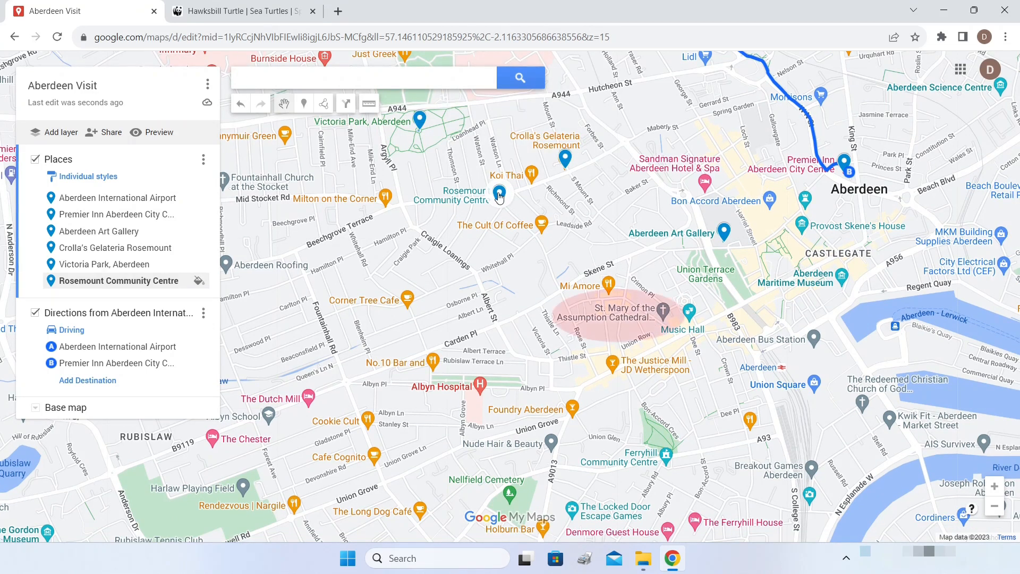
- Add St. Mary of the Assumption Cathedral and Aberdeen Maritime Museum to Places
{"action": "left_click", "coordinate": [664, 313]}
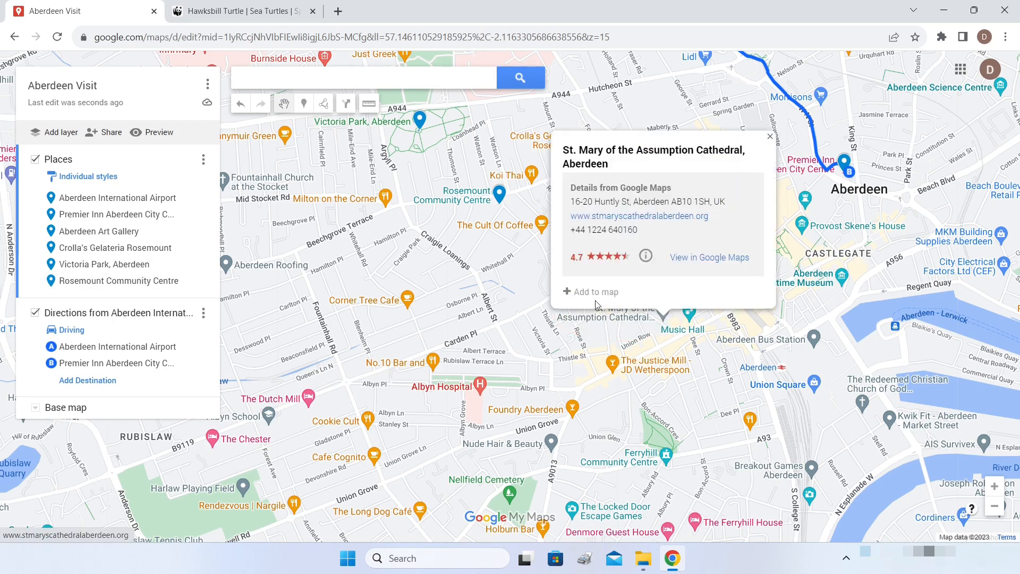
{"action": "left_click", "coordinate": [565, 295]}
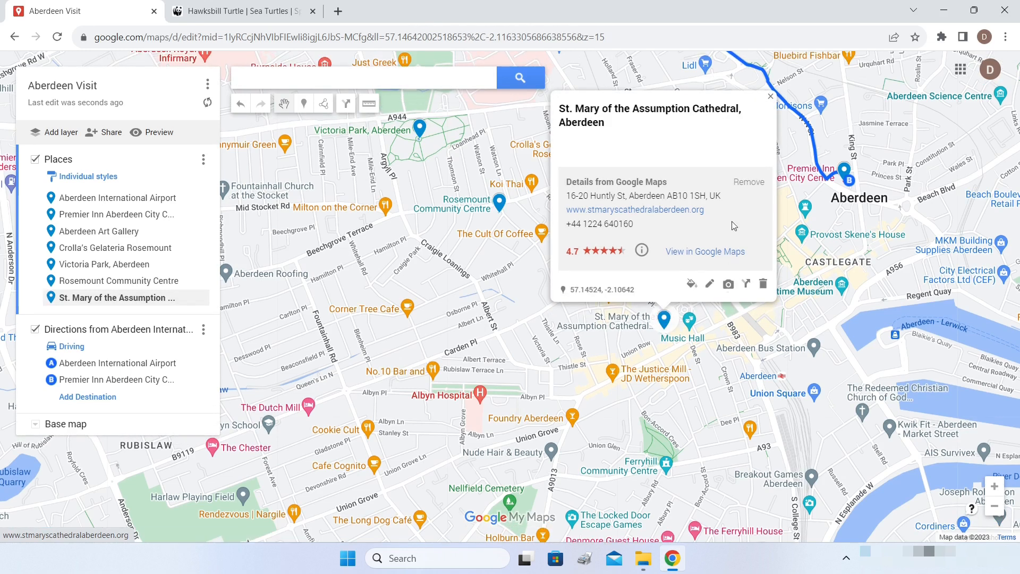
{"action": "left_click", "coordinate": [771, 314]}
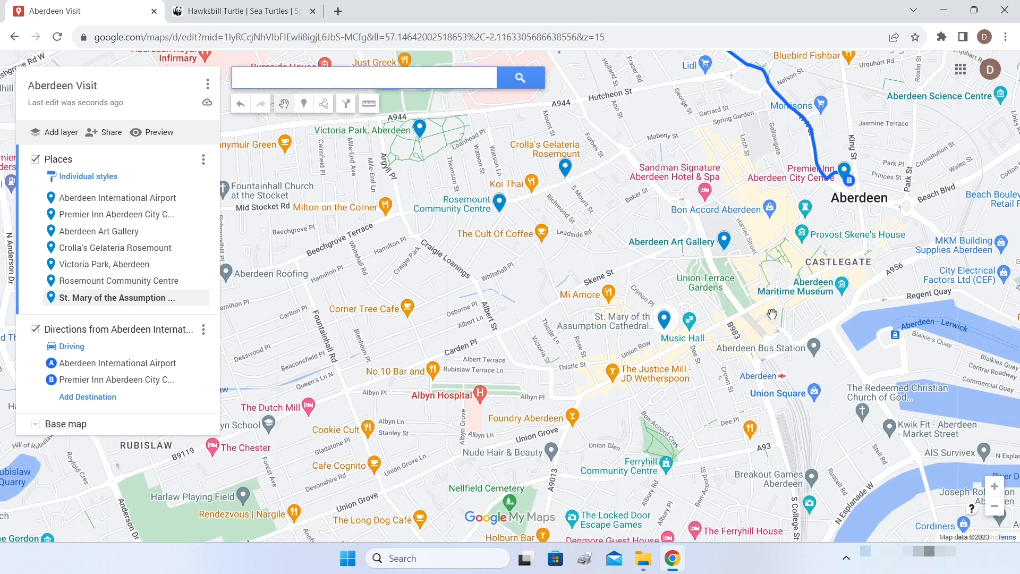
{"action": "left_click", "coordinate": [841, 288]}
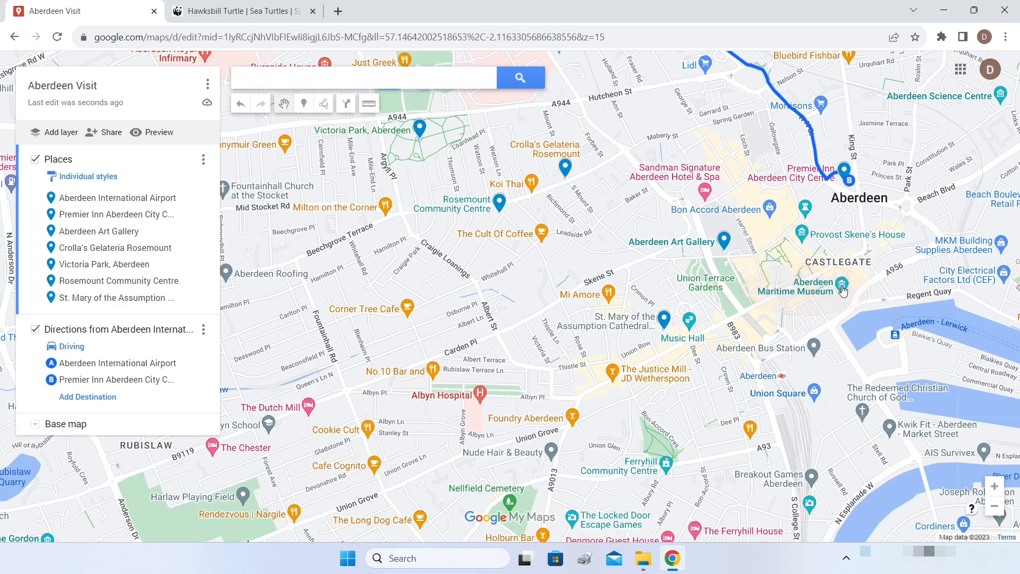
{"action": "left_click", "coordinate": [747, 270]}
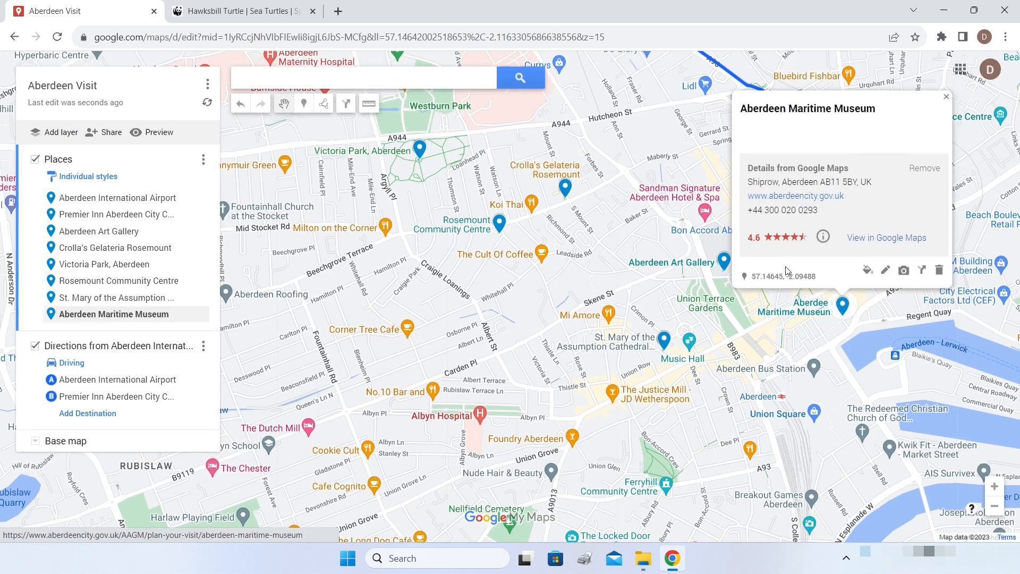
{"action": "left_click", "coordinate": [896, 158]}
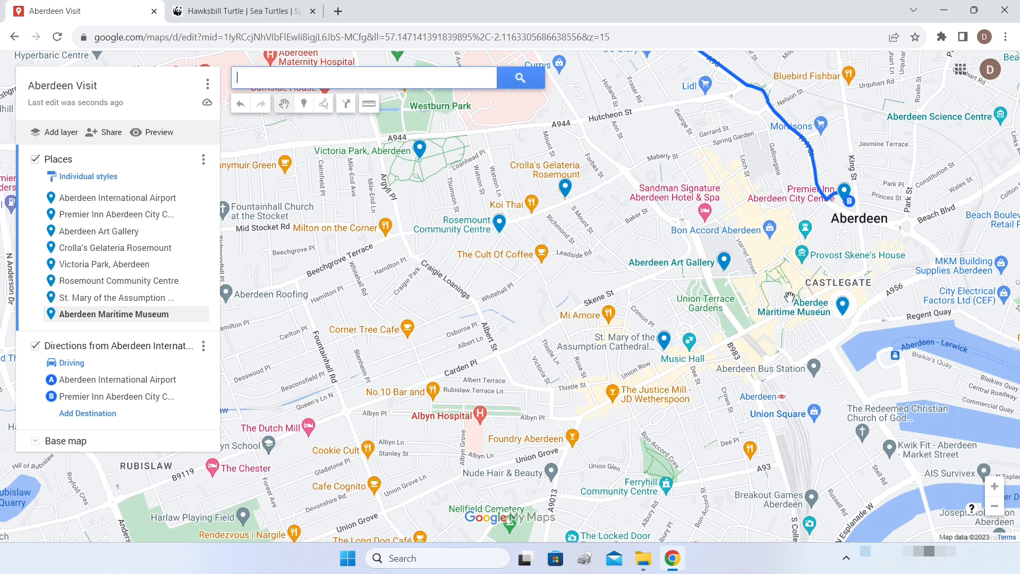
{"action": "left_click_drag", "start_coordinate": [785, 296], "coordinate": [757, 346]}
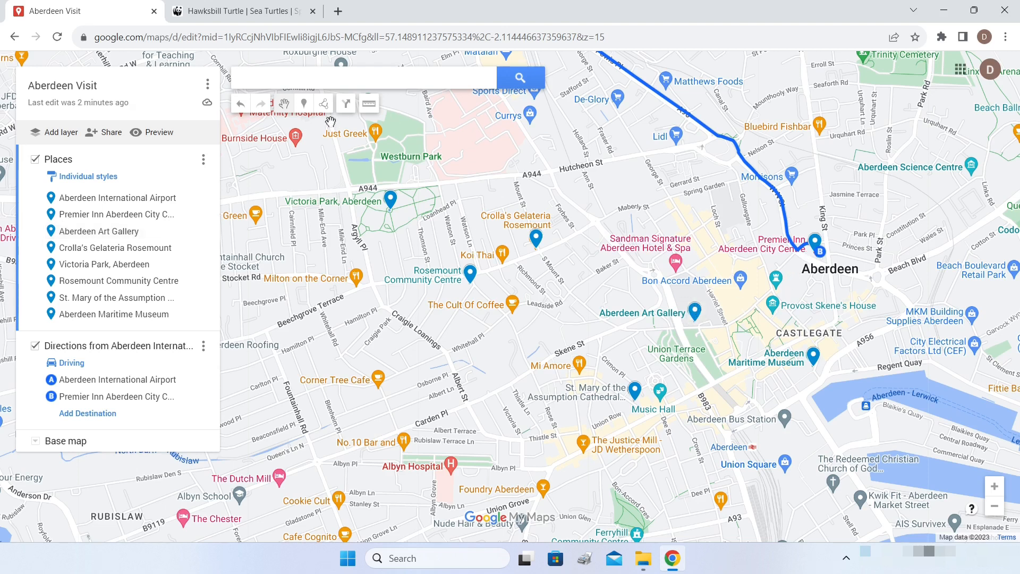
- Draw a walking route from the Premier Inn to Aberdeen Art Gallery, adding an empty third stop
{"action": "left_click", "coordinate": [324, 104]}
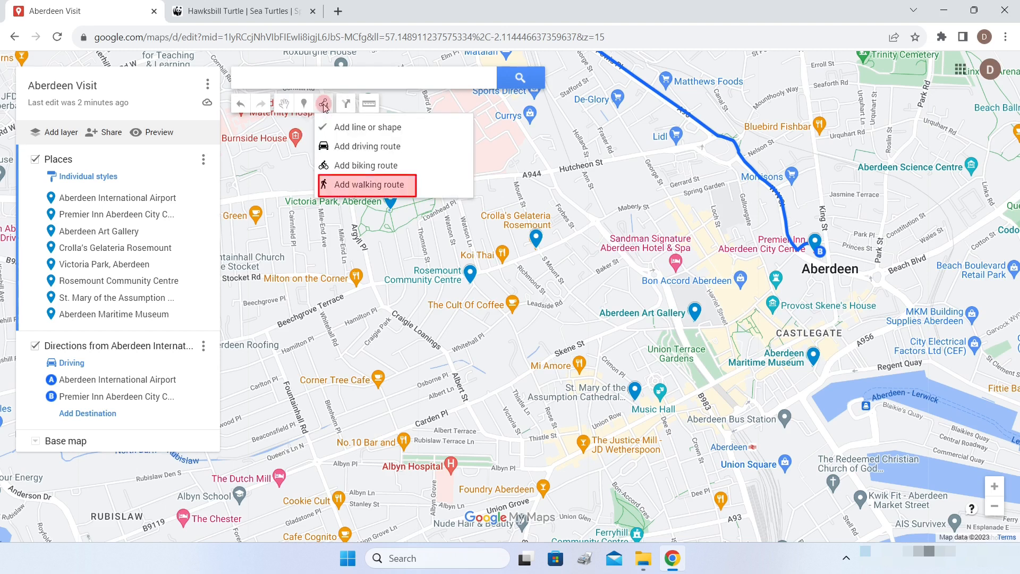
{"action": "left_click", "coordinate": [366, 185]}
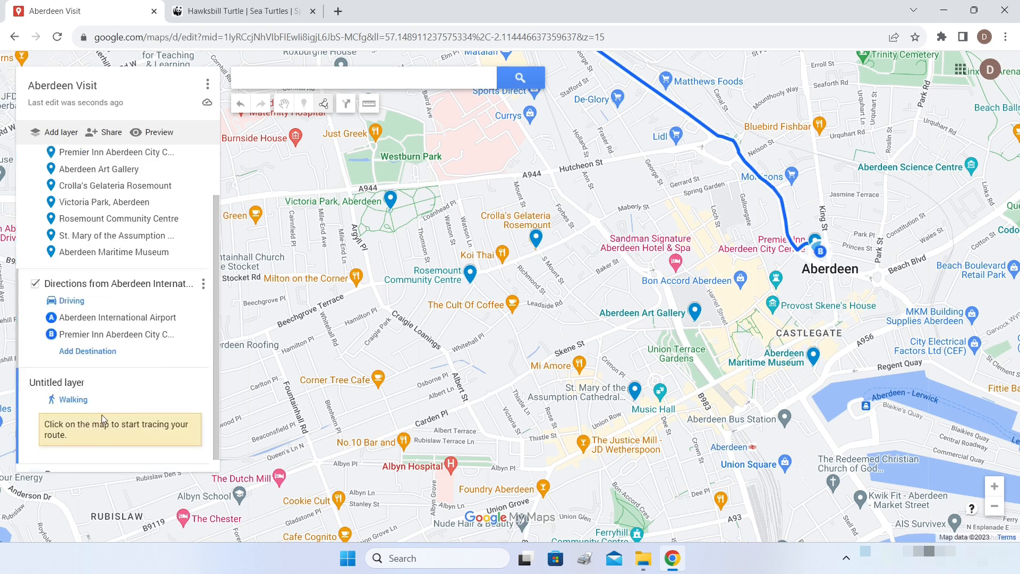
{"action": "left_click", "coordinate": [816, 244]}
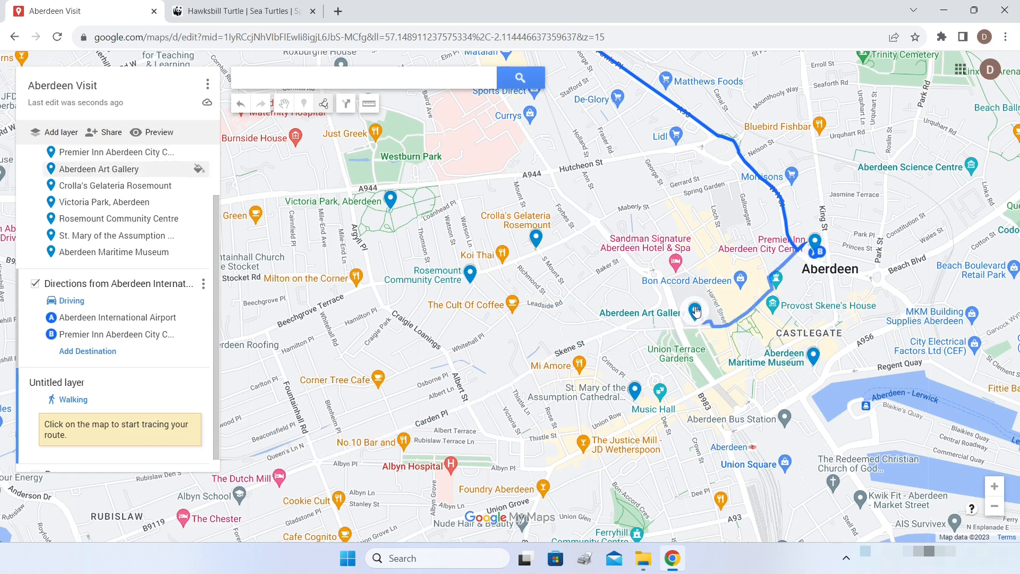
{"action": "left_click", "coordinate": [696, 311]}
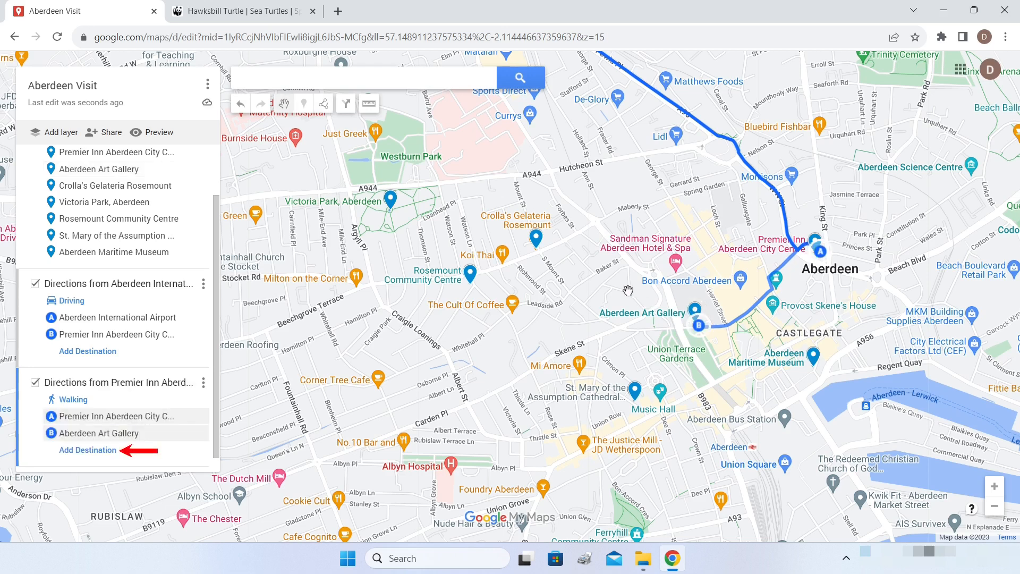
{"action": "left_click", "coordinate": [102, 450]}
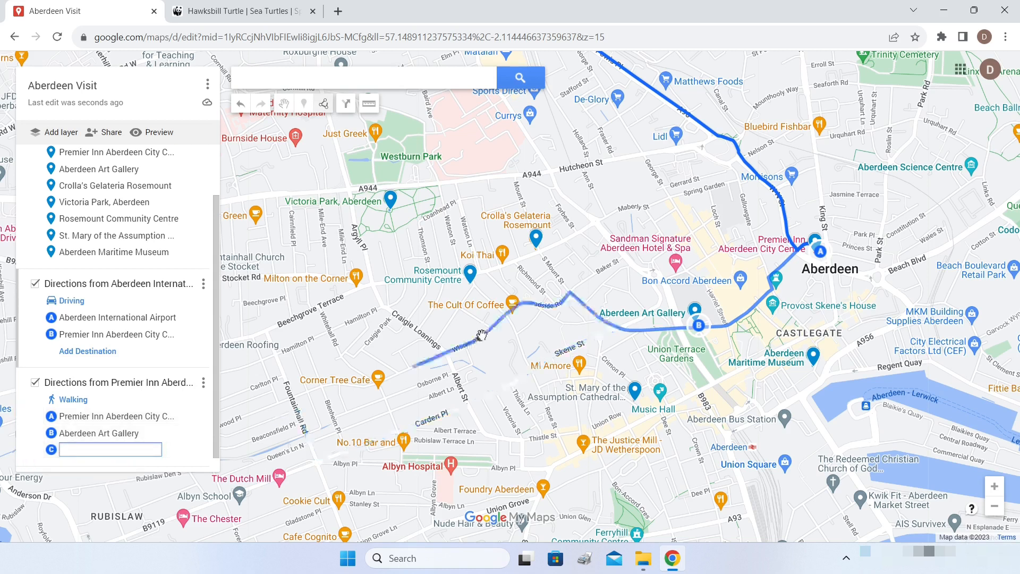
- Add Crolla's Gelateria, Victoria Park and Rosemount Community Centre as walking route stops
{"action": "left_click", "coordinate": [537, 238]}
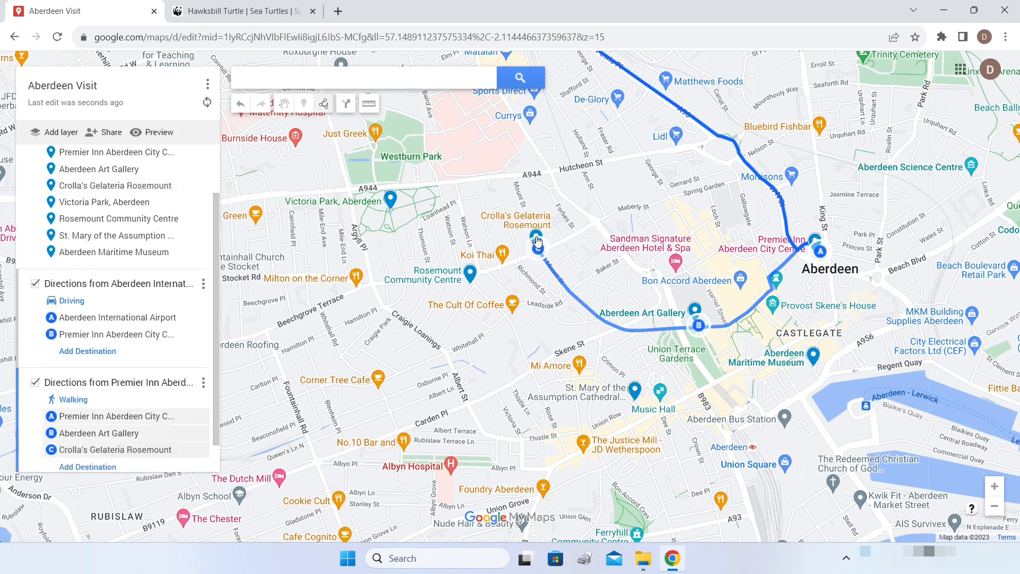
{"action": "left_click", "coordinate": [106, 467]}
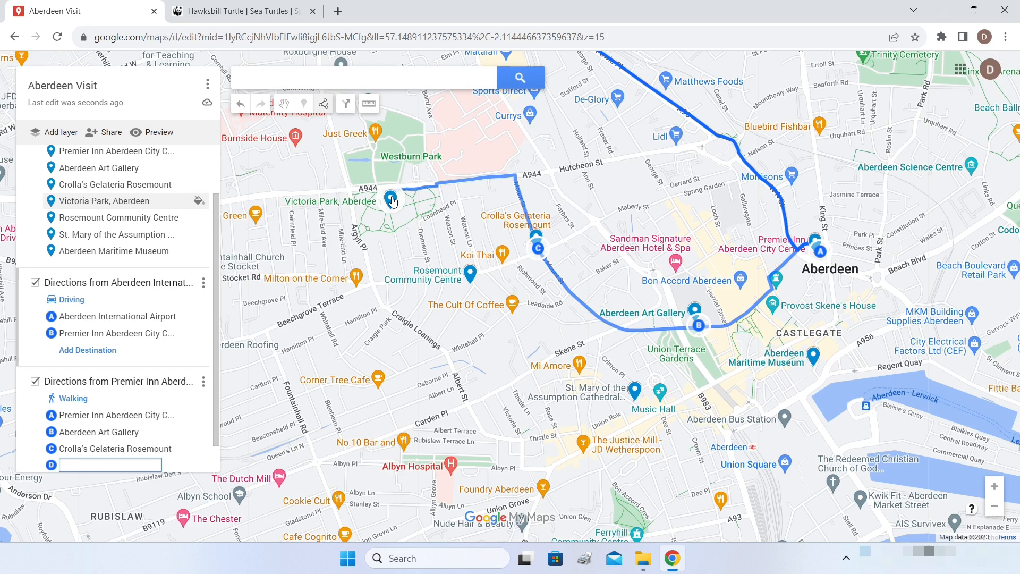
{"action": "left_click", "coordinate": [391, 200]}
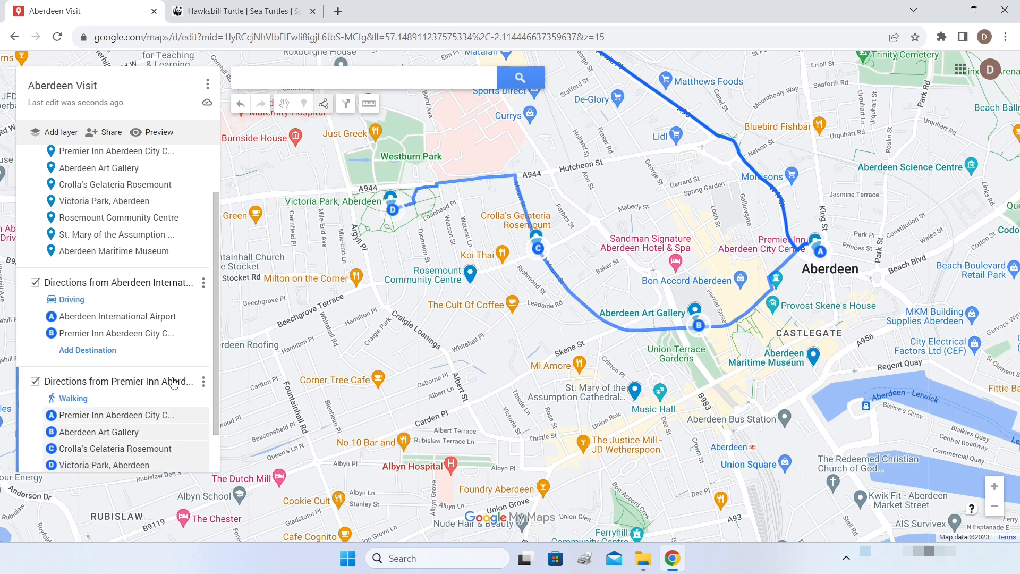
{"action": "scroll", "coordinate": [175, 383], "scroll_direction": "down", "scroll_amount": 1}
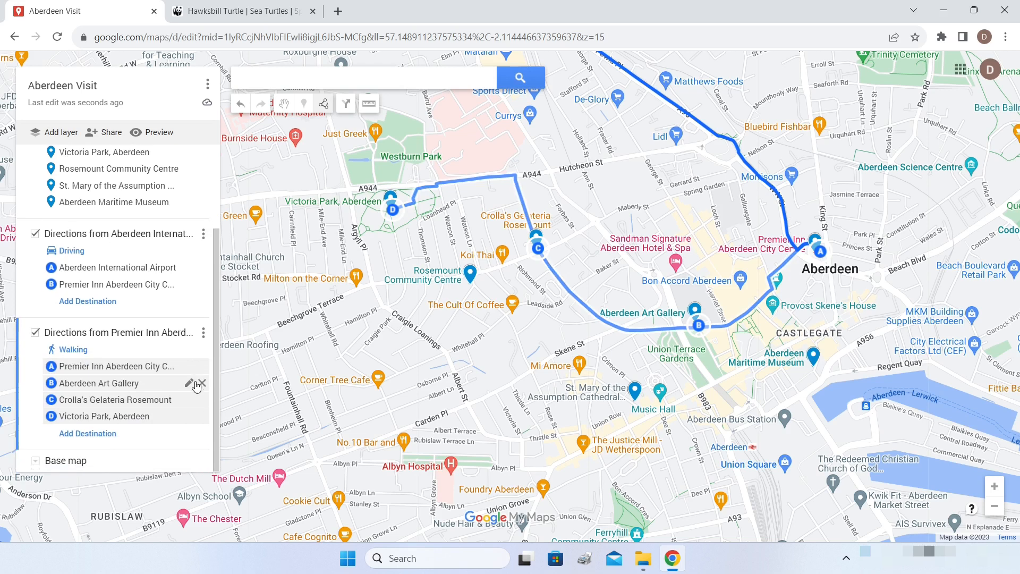
{"action": "left_click", "coordinate": [110, 435]}
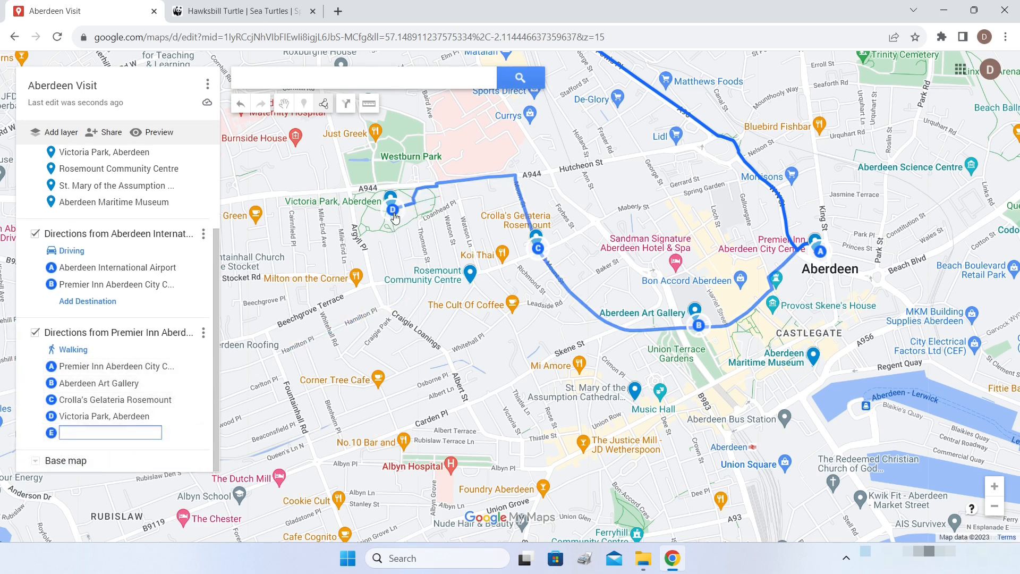
{"action": "left_click", "coordinate": [469, 277]}
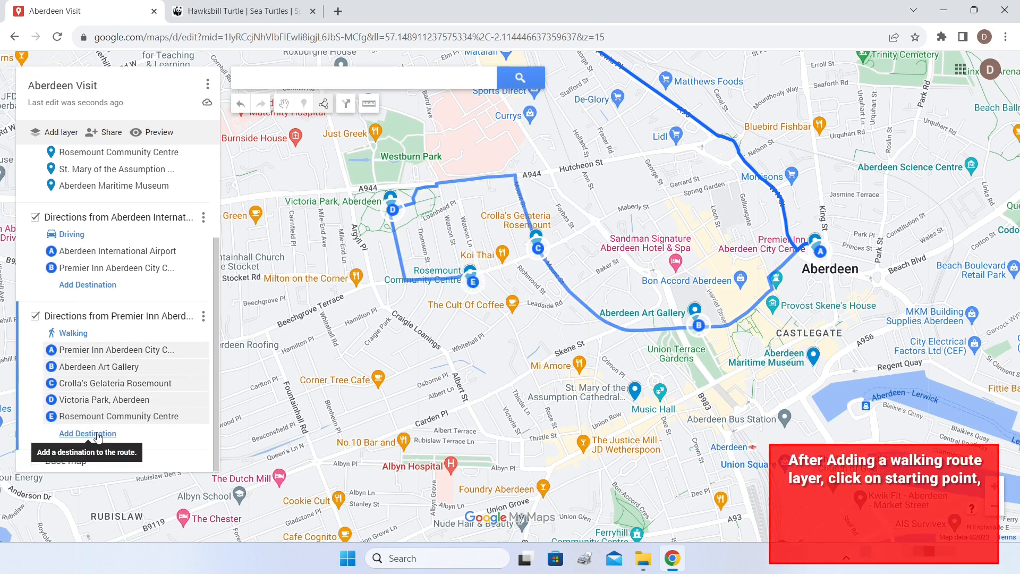
- Continue via St. Mary's Cathedral and the Maritime Museum, ending back at the Premier Inn
{"action": "left_click", "coordinate": [87, 433]}
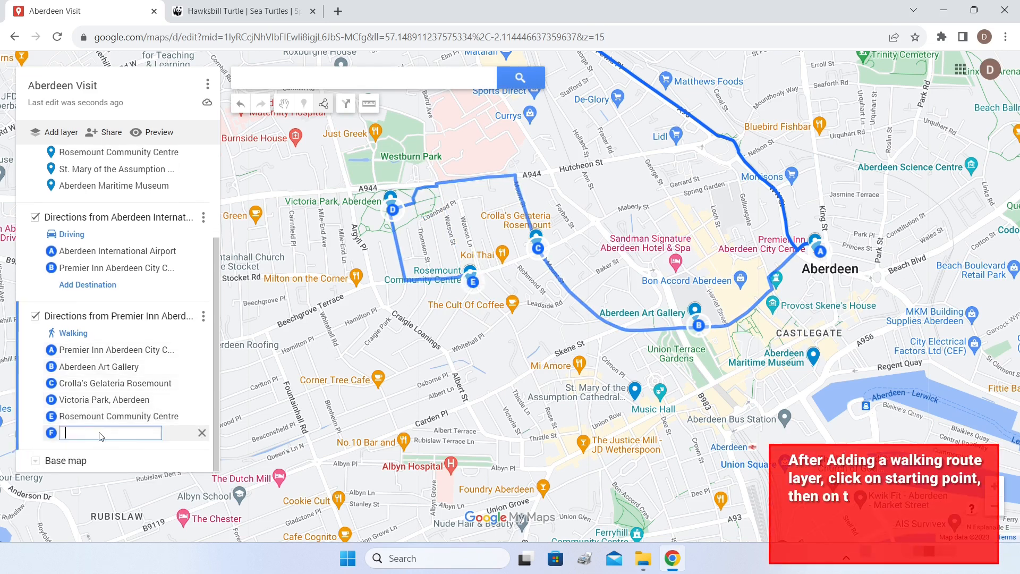
{"action": "left_click", "coordinate": [636, 393]}
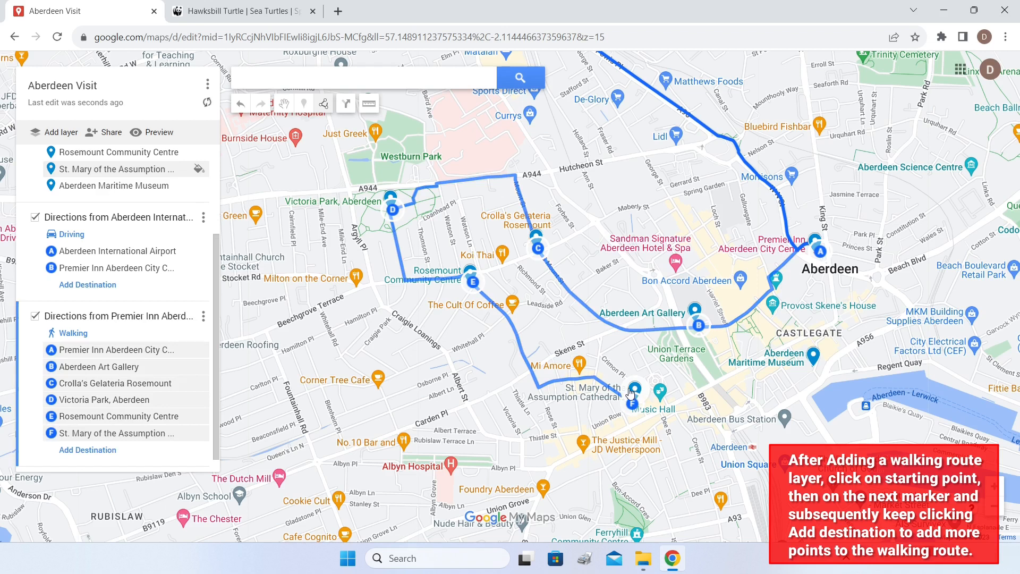
{"action": "left_click", "coordinate": [88, 433]}
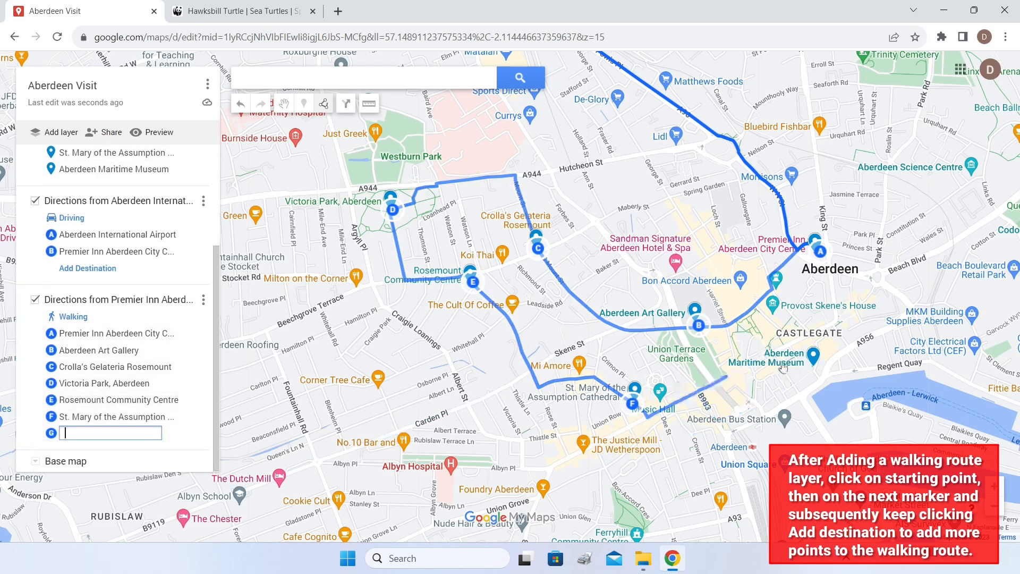
{"action": "left_click", "coordinate": [815, 360]}
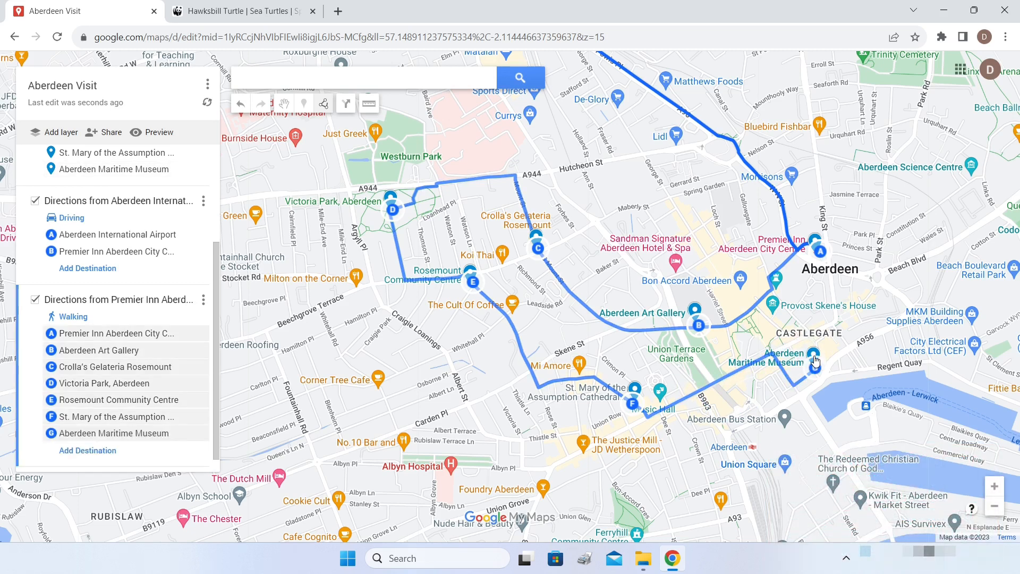
{"action": "left_click", "coordinate": [74, 451]}
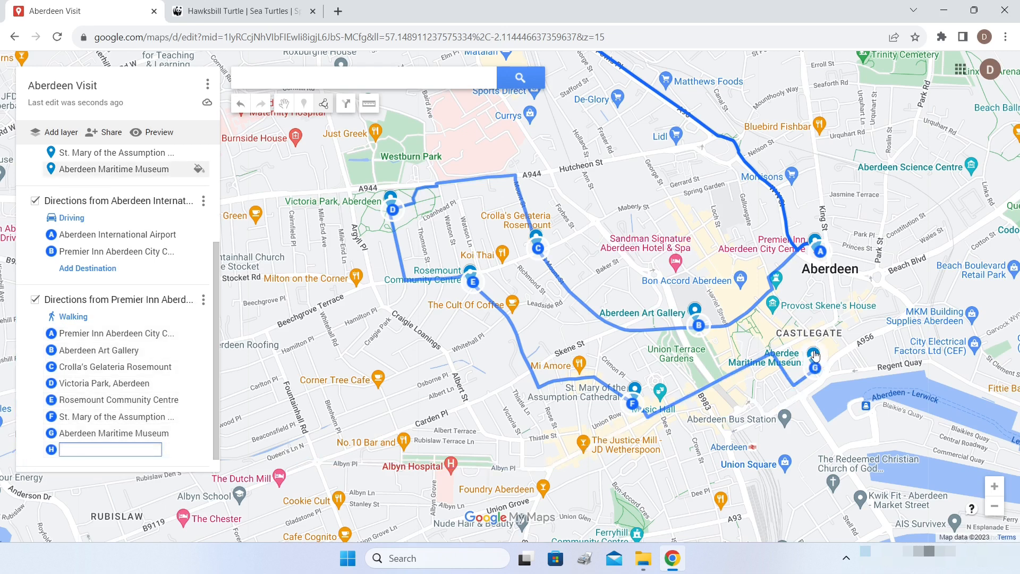
{"action": "left_click_drag", "start_coordinate": [815, 355], "coordinate": [819, 257]}
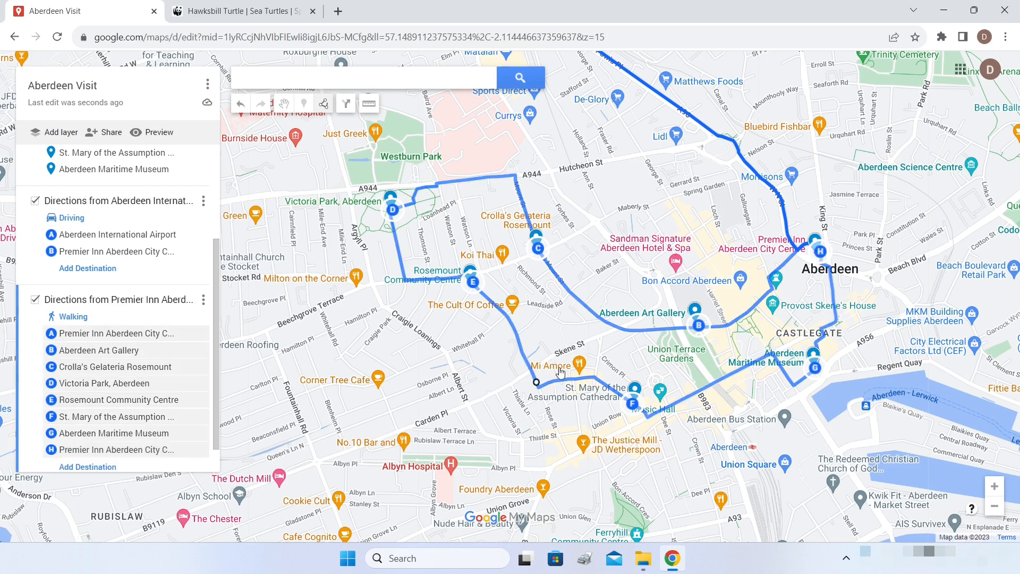
{"action": "scroll", "coordinate": [565, 377], "scroll_direction": "down", "scroll_amount": 2}
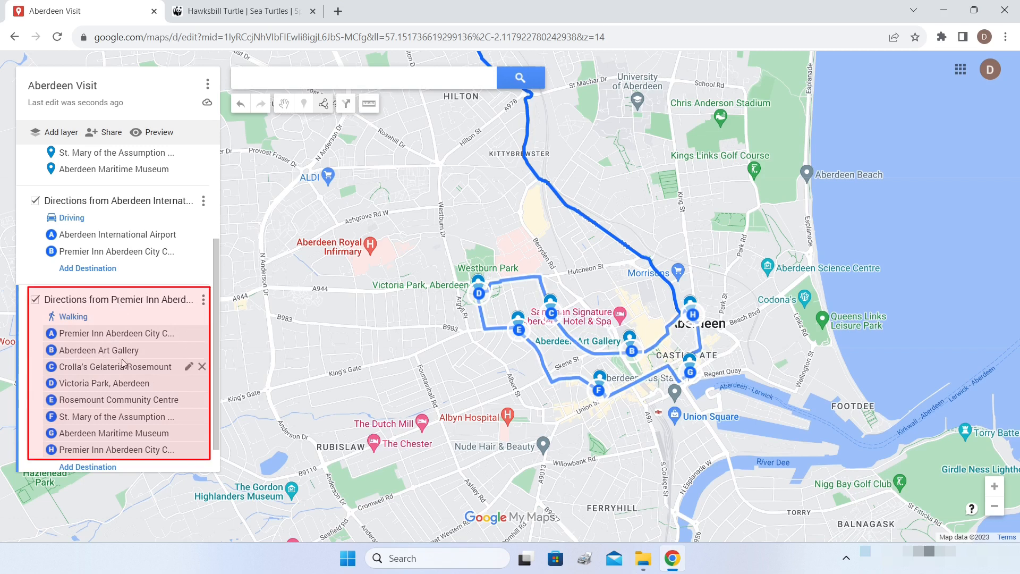
- Name the walking route layer 'Day 2 City Tour' and pan to show the whole route
{"action": "left_click", "coordinate": [60, 302]}
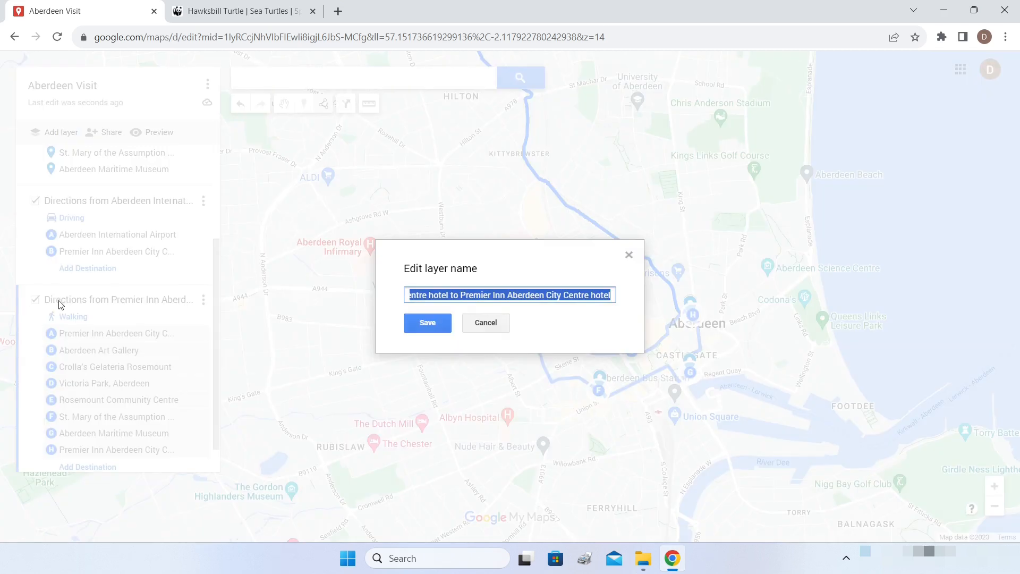
{"action": "type", "text": "Day 2 City Tour"}
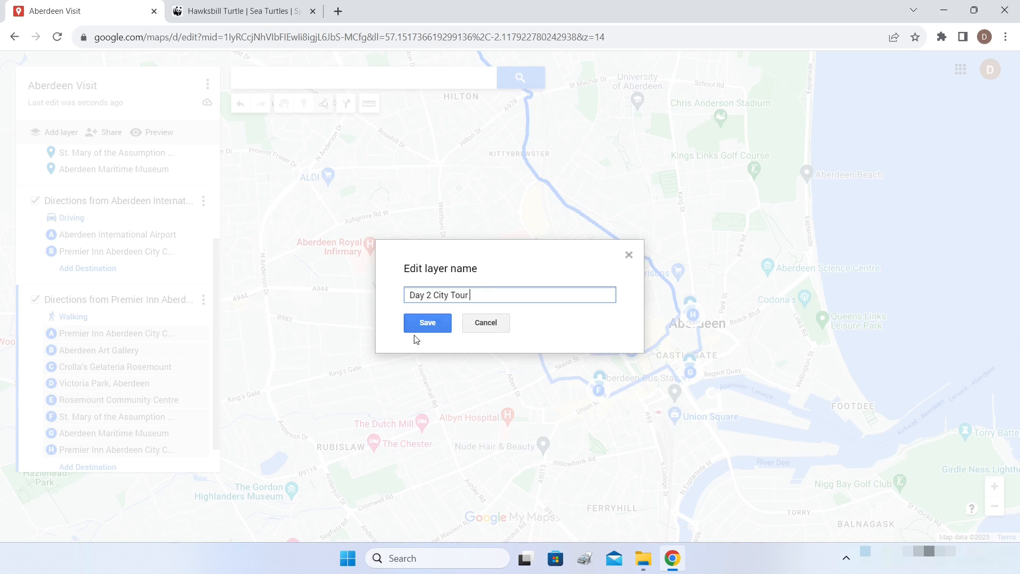
{"action": "left_click", "coordinate": [416, 330]}
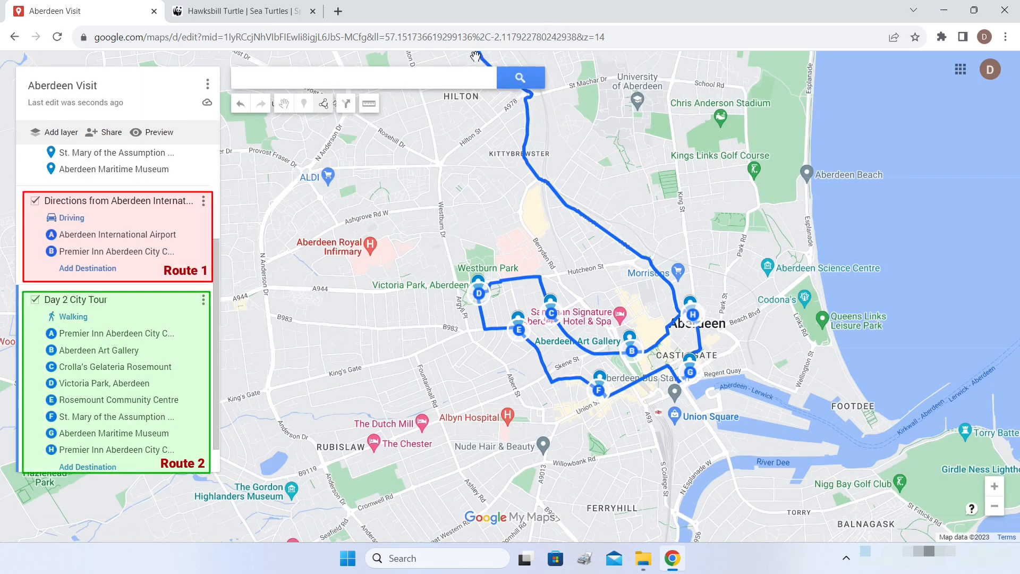
{"action": "left_click_drag", "start_coordinate": [568, 162], "coordinate": [651, 267]}
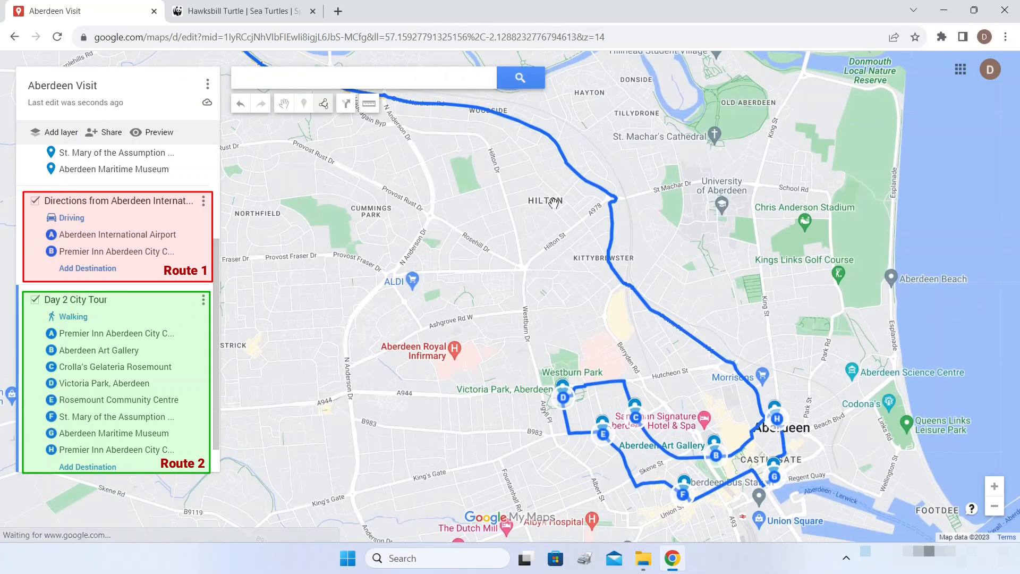
{"action": "mouse_move", "coordinate": [783, 415]}
{"action": "left_mouse_down"}
{"action": "mouse_move", "coordinate": [762, 202]}
{"action": "mouse_move", "coordinate": [720, 199]}
{"action": "left_mouse_up"}
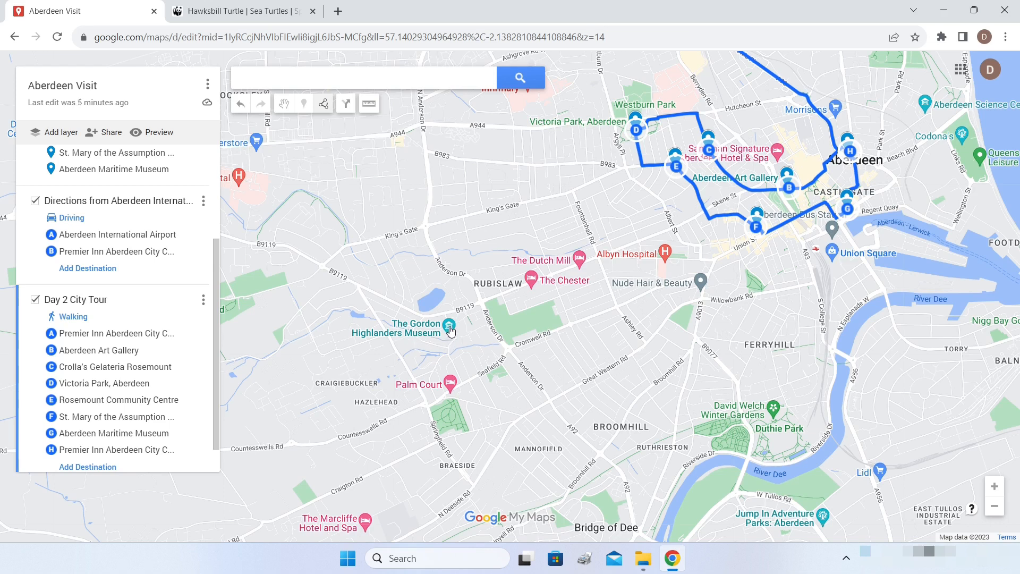
{"action": "scroll", "coordinate": [88, 226], "scroll_direction": "up", "scroll_amount": 3}
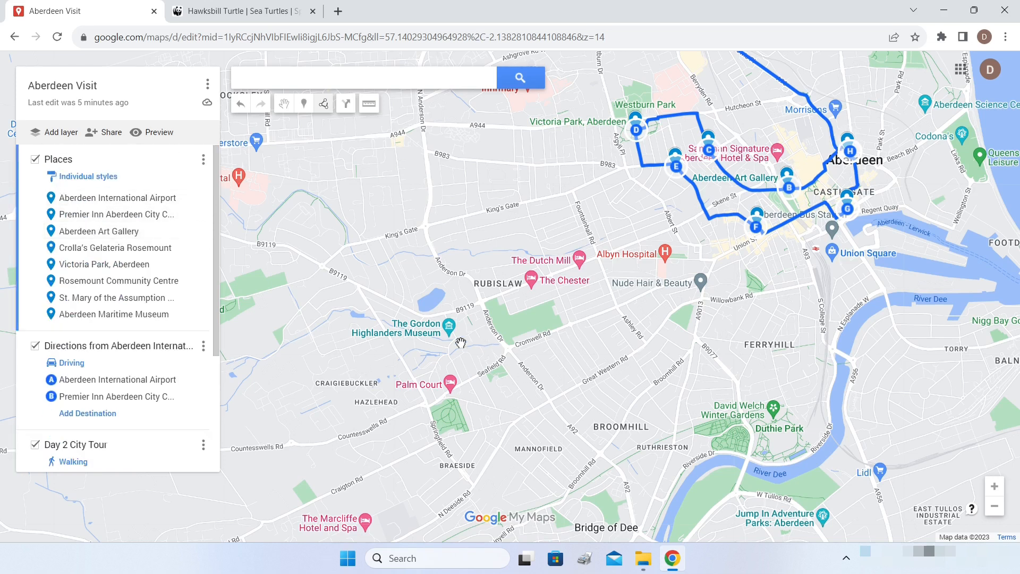
- Add The Gordon Highlanders Museum to the Places layer
{"action": "left_click", "coordinate": [451, 327]}
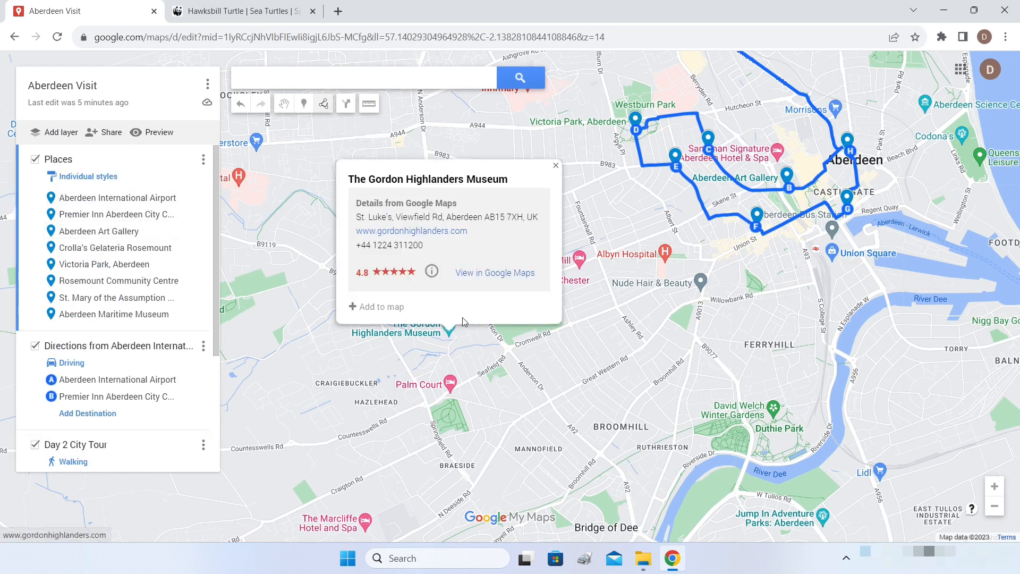
{"action": "left_click", "coordinate": [354, 304]}
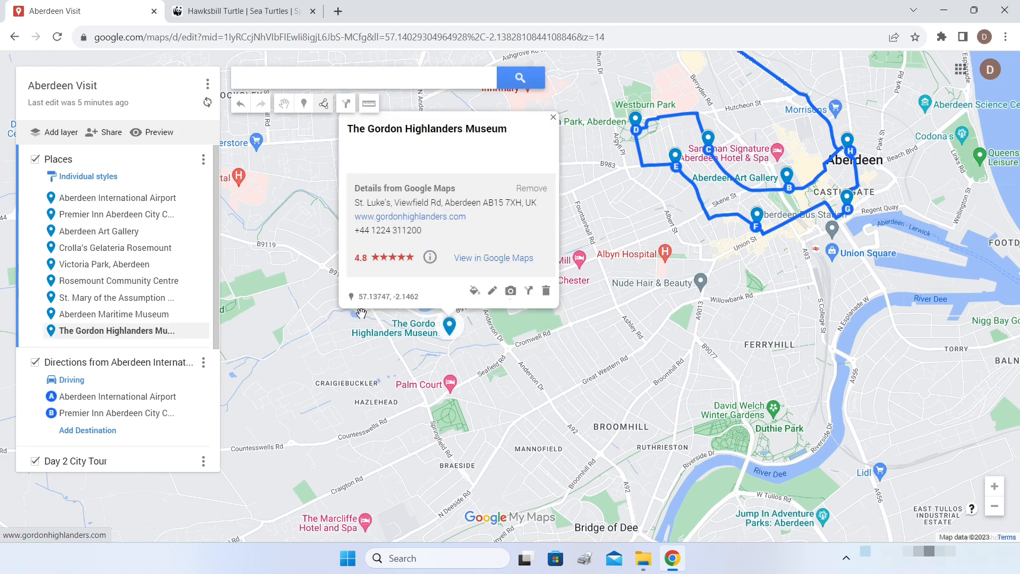
{"action": "left_click", "coordinate": [553, 117]}
{"action": "left_click_drag", "start_coordinate": [488, 311], "coordinate": [675, 247]}
{"action": "scroll", "coordinate": [522, 294], "scroll_direction": "down", "scroll_amount": 4}
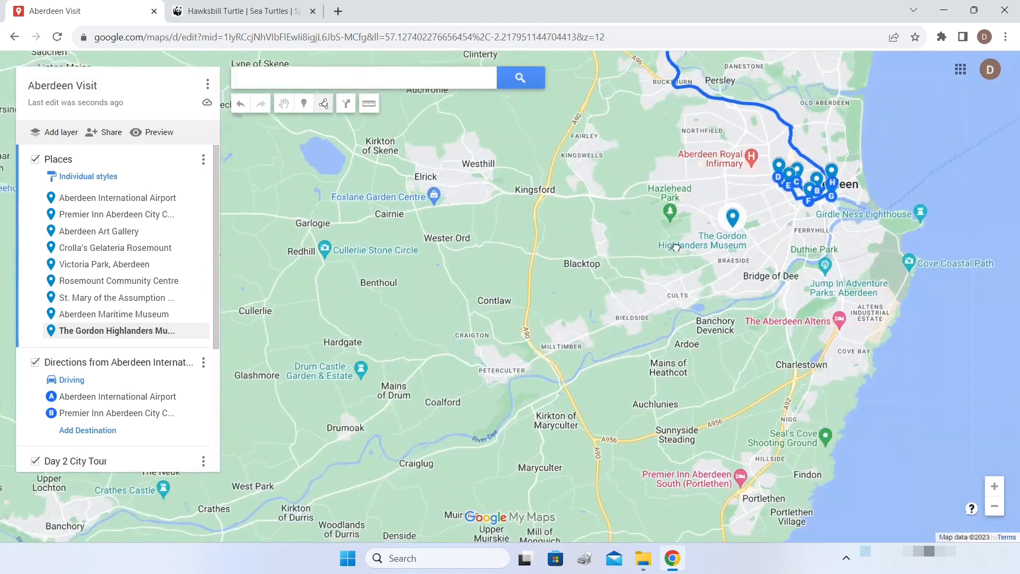
{"action": "scroll", "coordinate": [635, 244], "scroll_direction": "down", "scroll_amount": 2}
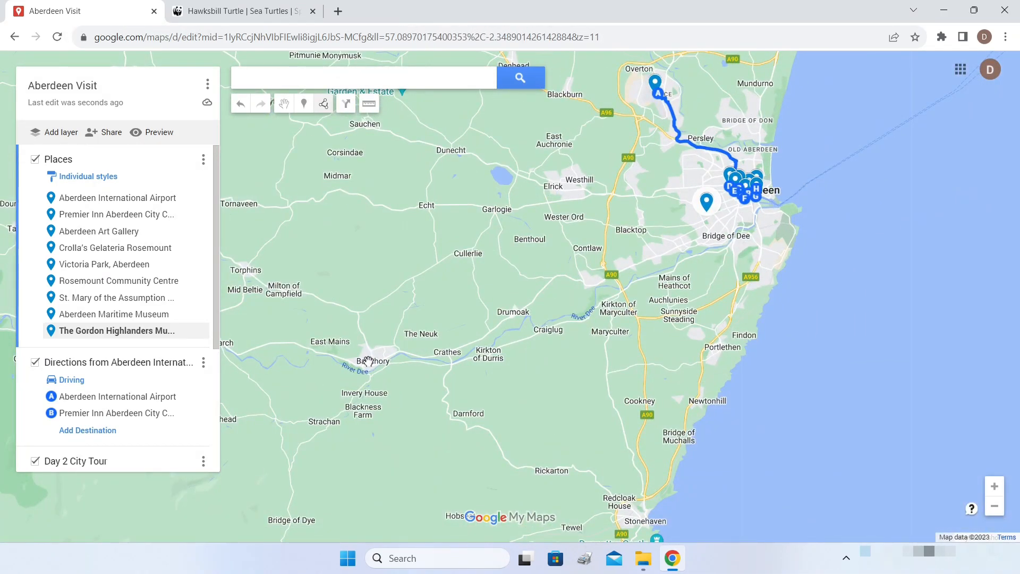
{"action": "scroll", "coordinate": [368, 361], "scroll_direction": "up", "scroll_amount": 4}
- Find Raemoir House near Banchory and add it to the Places layer
{"action": "left_click_drag", "start_coordinate": [368, 361], "coordinate": [527, 316]}
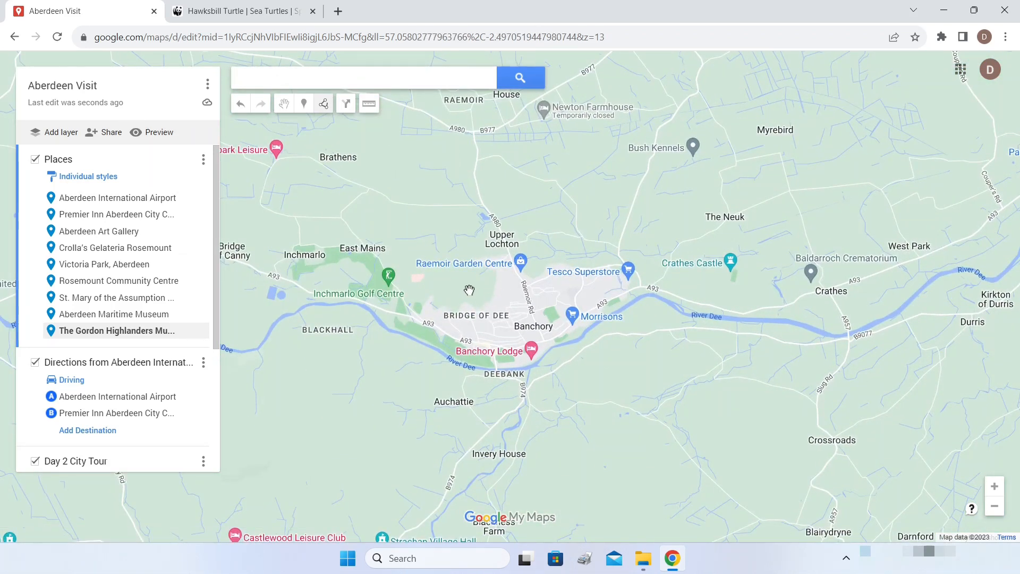
{"action": "left_click_drag", "start_coordinate": [520, 164], "coordinate": [544, 269]}
{"action": "scroll", "coordinate": [533, 196], "scroll_direction": "up", "scroll_amount": 3}
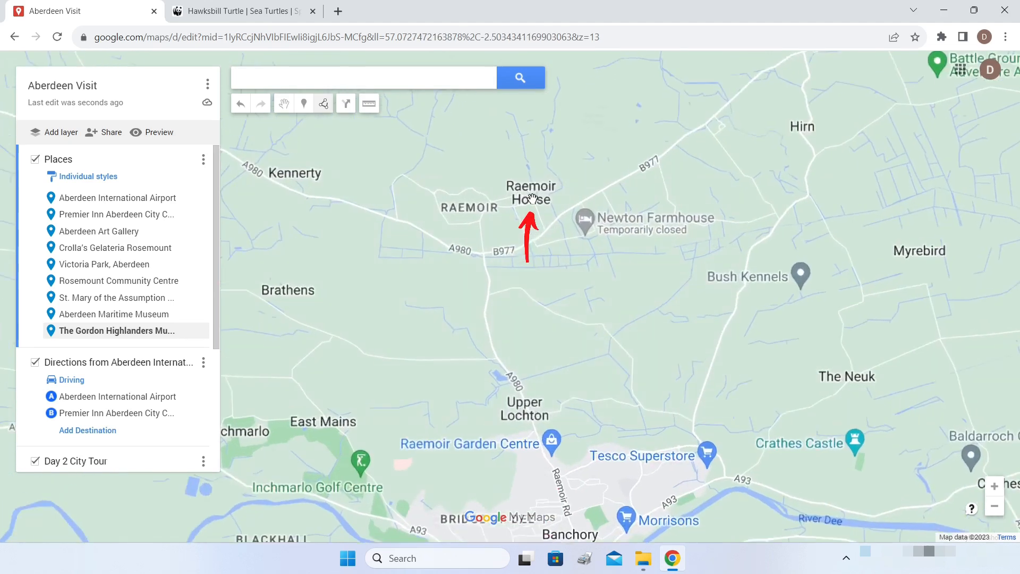
{"action": "scroll", "coordinate": [533, 195], "scroll_direction": "up", "scroll_amount": 4}
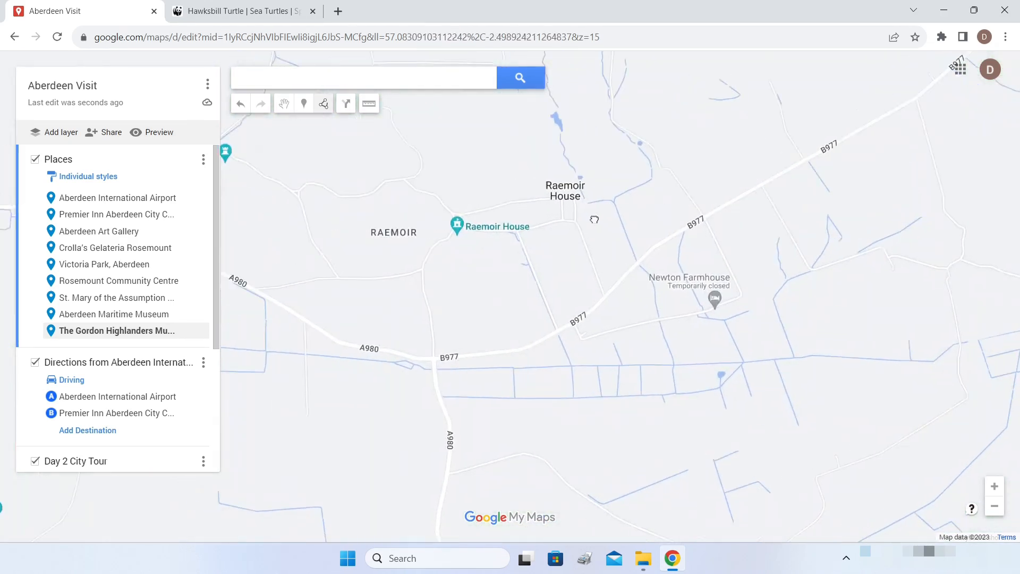
{"action": "left_click_drag", "start_coordinate": [550, 214], "coordinate": [549, 215]}
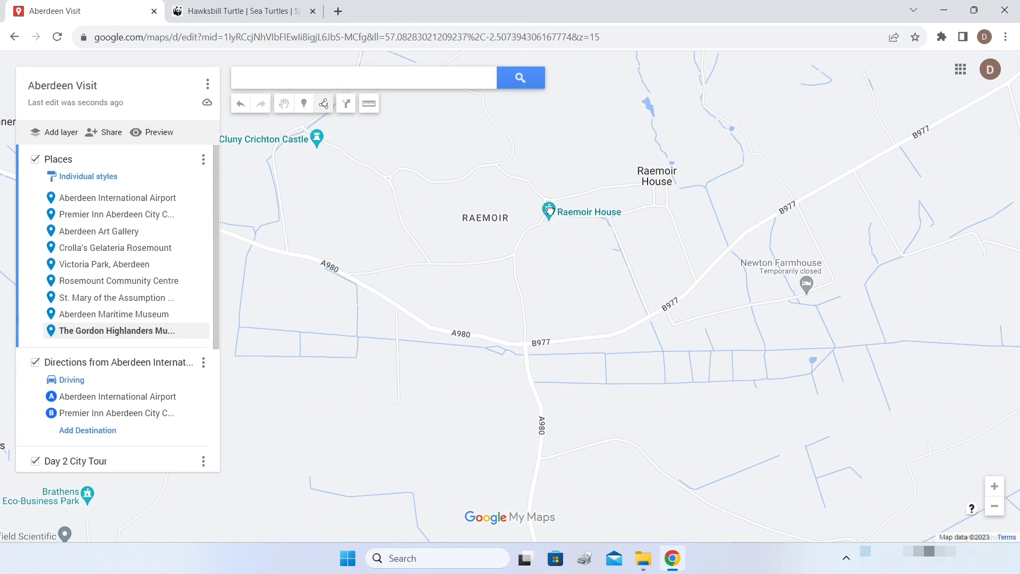
{"action": "left_click", "coordinate": [550, 211]}
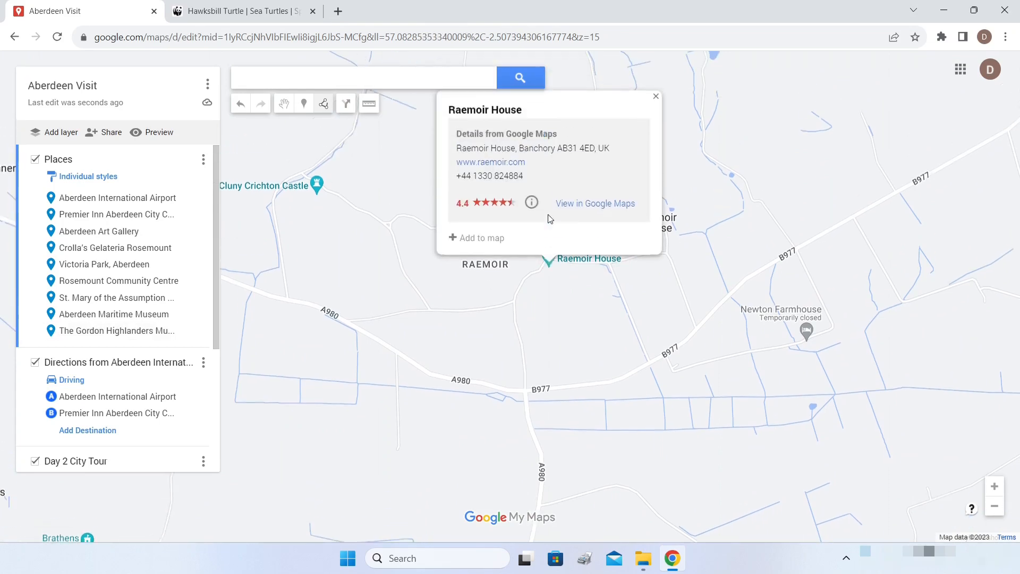
{"action": "left_click", "coordinate": [458, 241]}
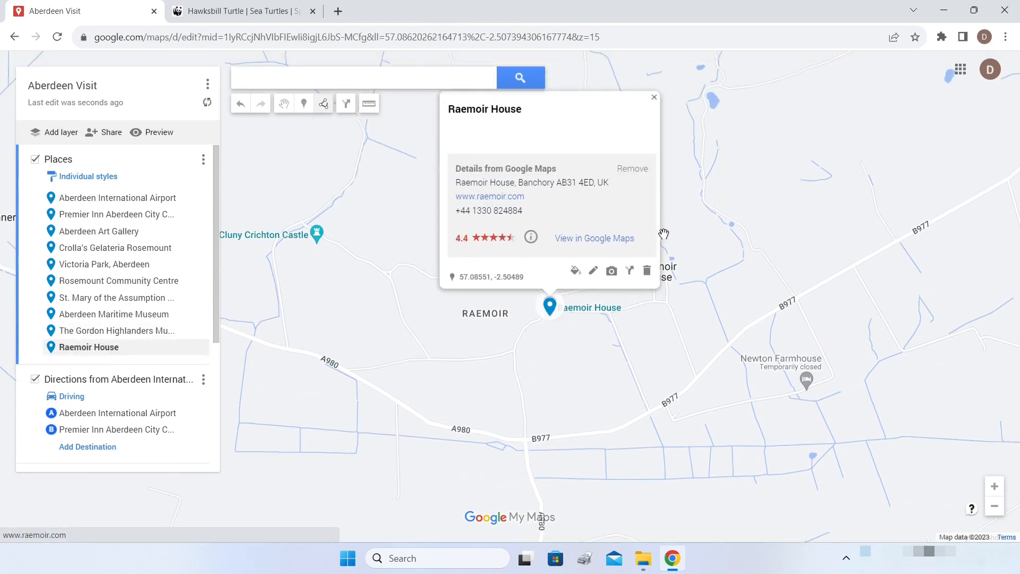
{"action": "left_click", "coordinate": [653, 98]}
{"action": "scroll", "coordinate": [601, 273], "scroll_direction": "down", "scroll_amount": 2}
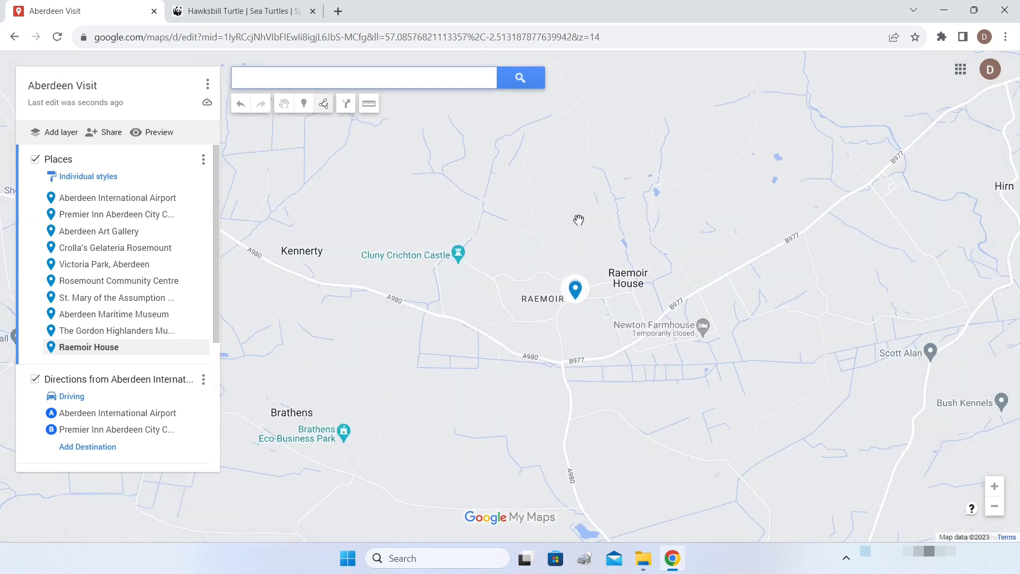
{"action": "left_click_drag", "start_coordinate": [579, 220], "coordinate": [652, 253]}
{"action": "left_click_drag", "start_coordinate": [611, 219], "coordinate": [597, 260]}
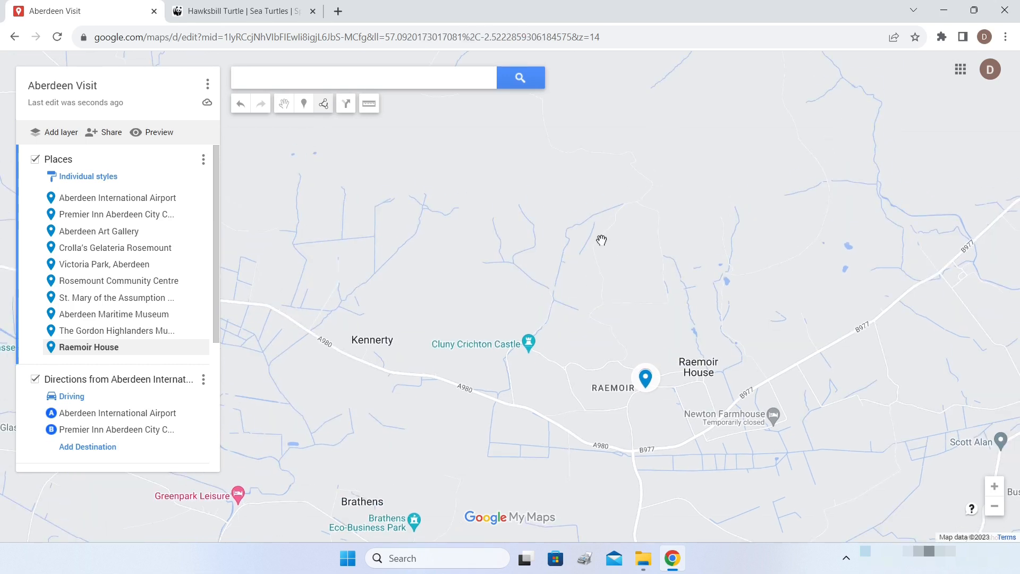
- Search 'hill of' and add Hill of Fare from the suggestions to Places
{"action": "left_click", "coordinate": [377, 80]}
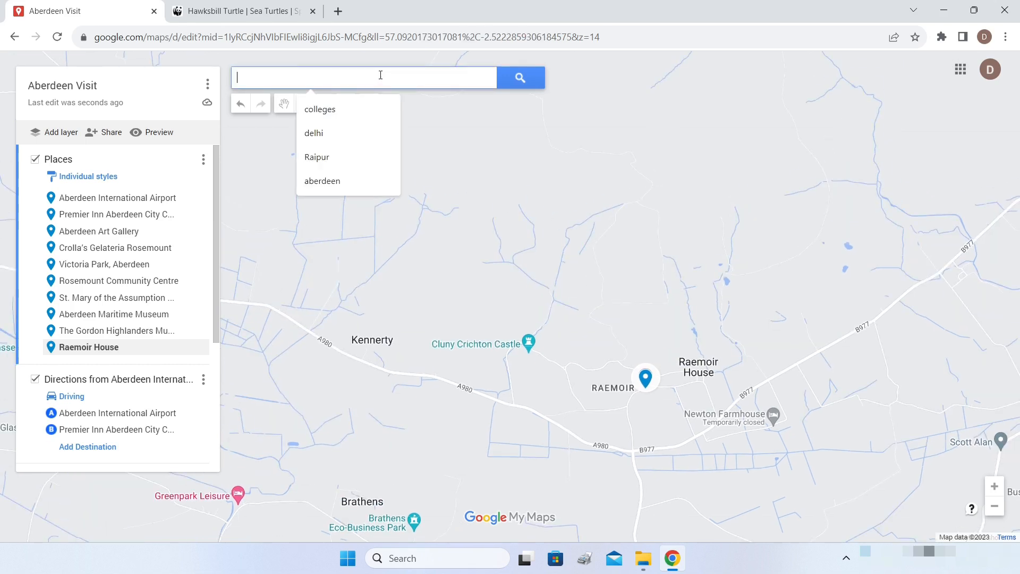
{"action": "type", "text": "hill of"}
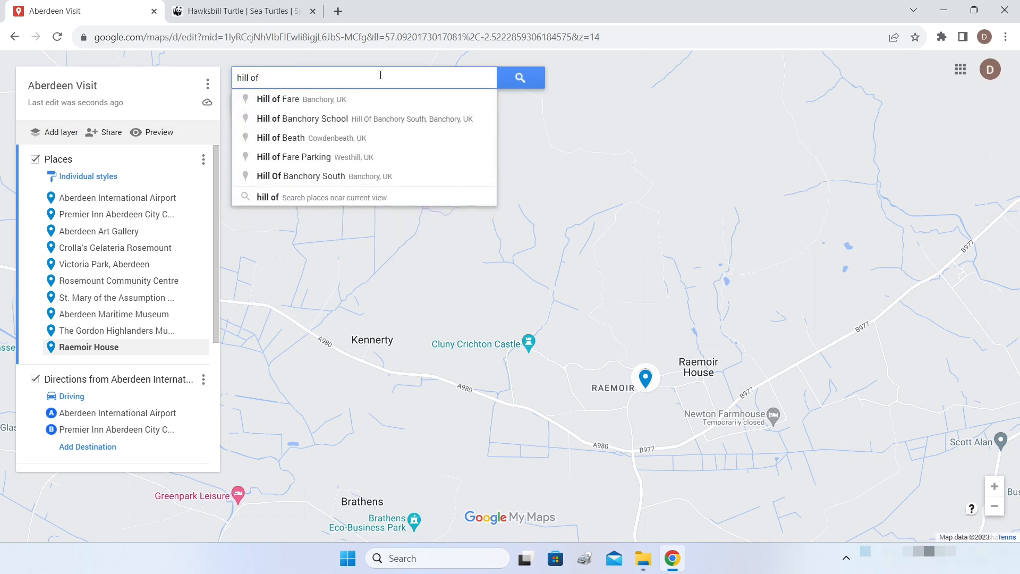
{"action": "left_click", "coordinate": [303, 102]}
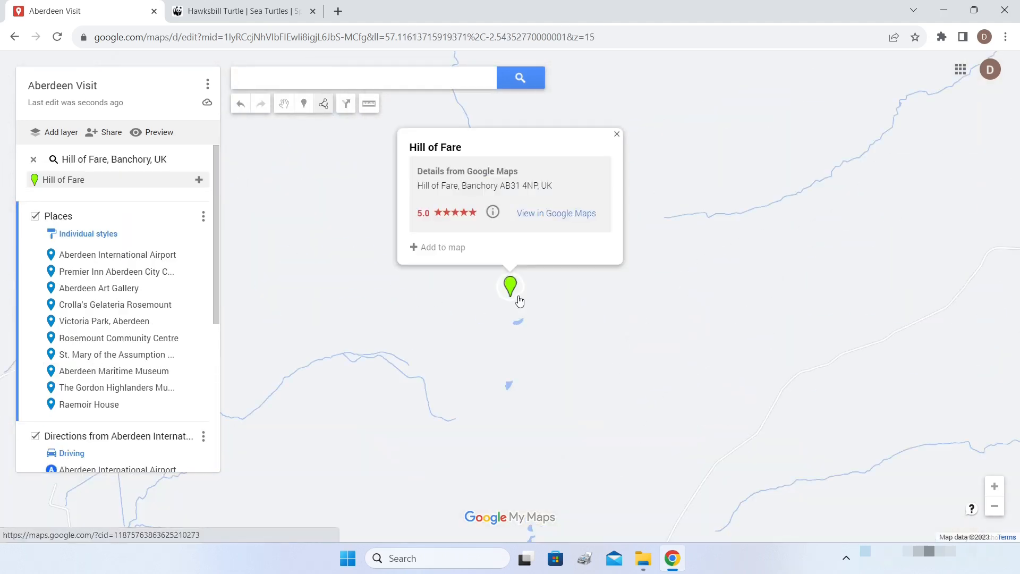
{"action": "left_click", "coordinate": [417, 248]}
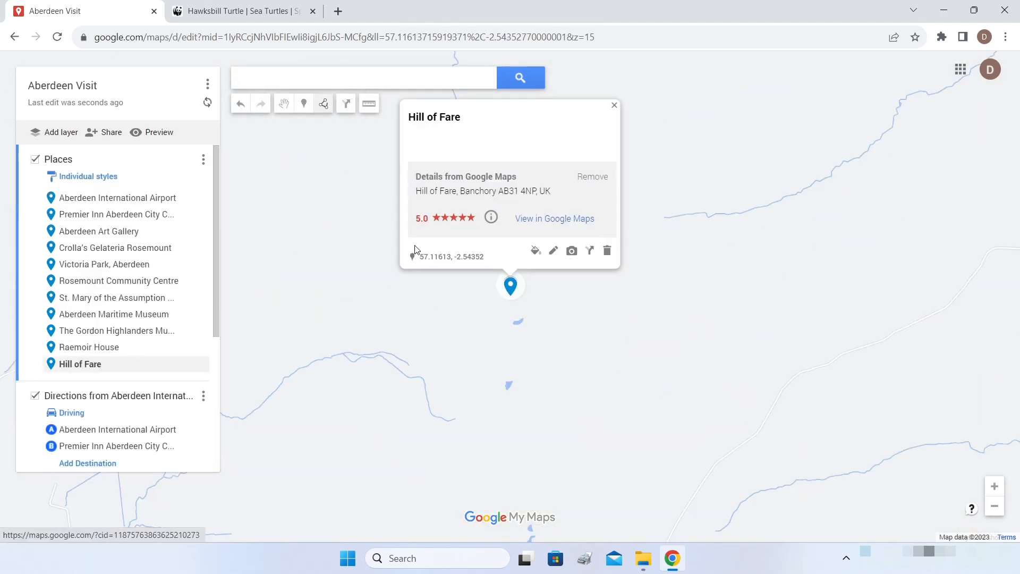
{"action": "left_click", "coordinate": [613, 106]}
{"action": "scroll", "coordinate": [675, 231], "scroll_direction": "down", "scroll_amount": 1}
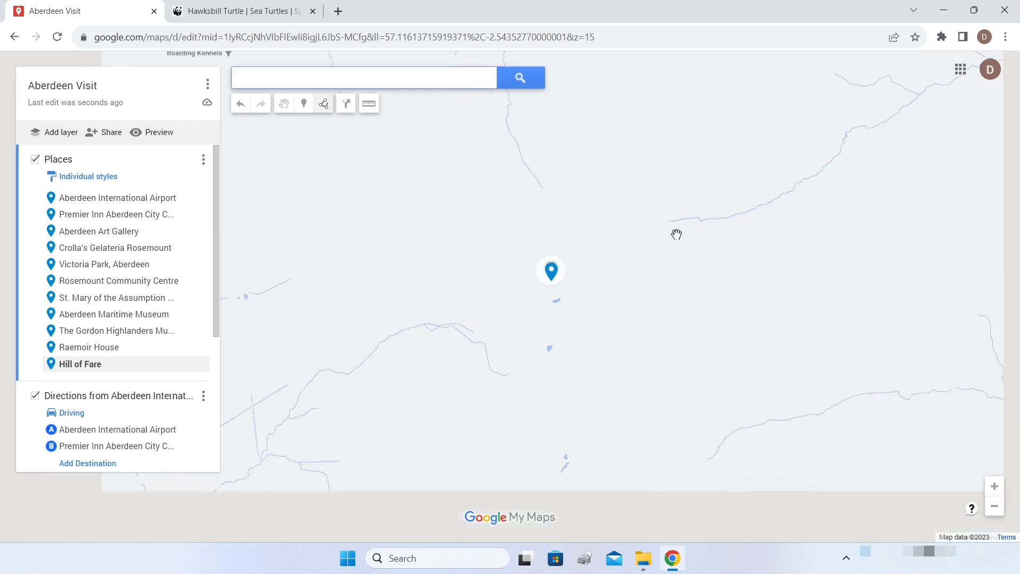
{"action": "left_click_drag", "start_coordinate": [680, 237], "coordinate": [635, 136]}
{"action": "scroll", "coordinate": [636, 141], "scroll_direction": "down", "scroll_amount": 1}
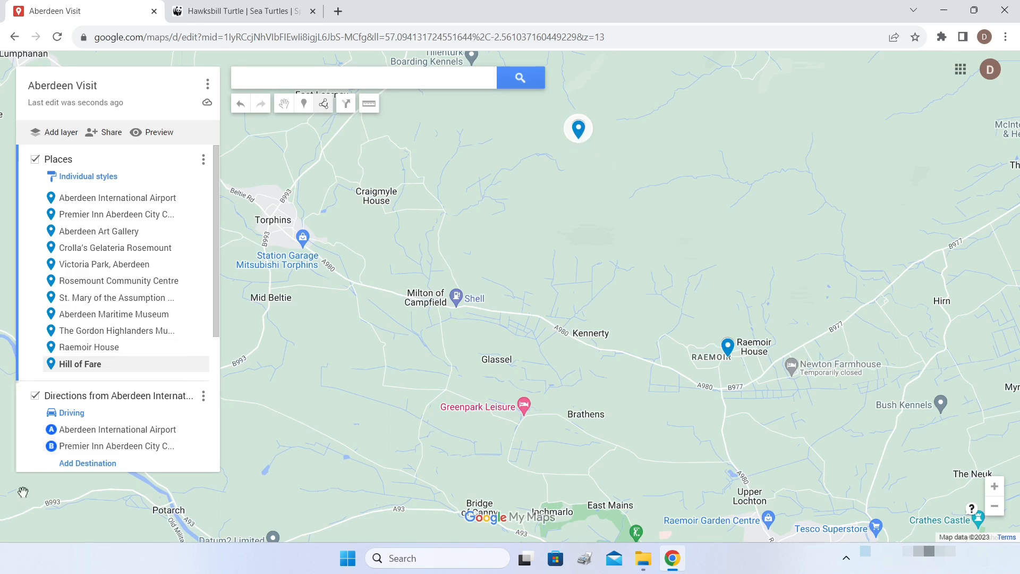
- Preview the Satellite base map, then switch back to the default Map style
{"action": "scroll", "coordinate": [101, 419], "scroll_direction": "down", "scroll_amount": 4}
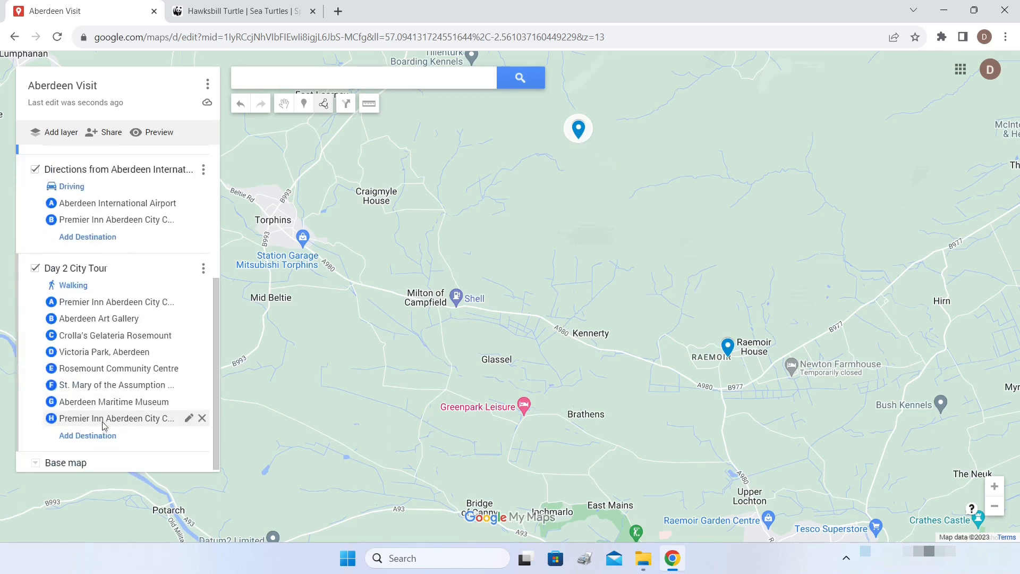
{"action": "left_click", "coordinate": [36, 462]}
{"action": "left_click", "coordinate": [118, 331]}
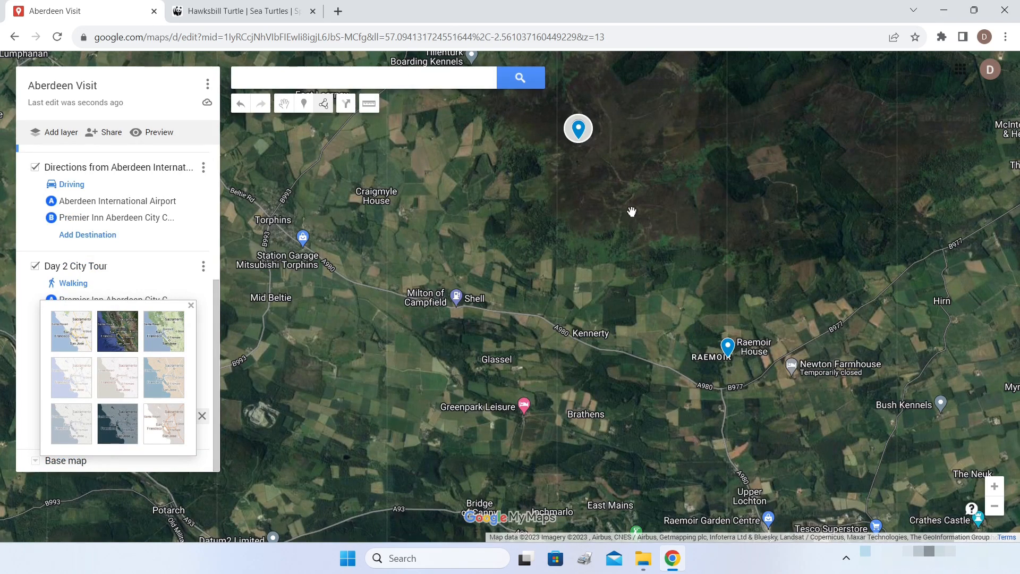
{"action": "scroll", "coordinate": [632, 211], "scroll_direction": "up", "scroll_amount": 1}
{"action": "scroll", "coordinate": [575, 108], "scroll_direction": "down", "scroll_amount": 1}
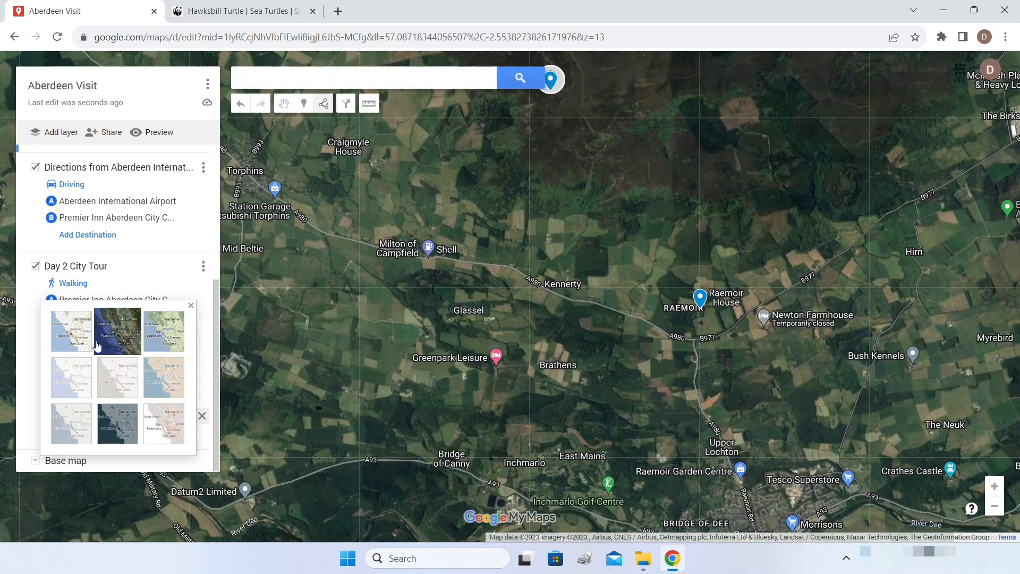
{"action": "left_click", "coordinate": [71, 338]}
{"action": "scroll", "coordinate": [623, 266], "scroll_direction": "down", "scroll_amount": 1}
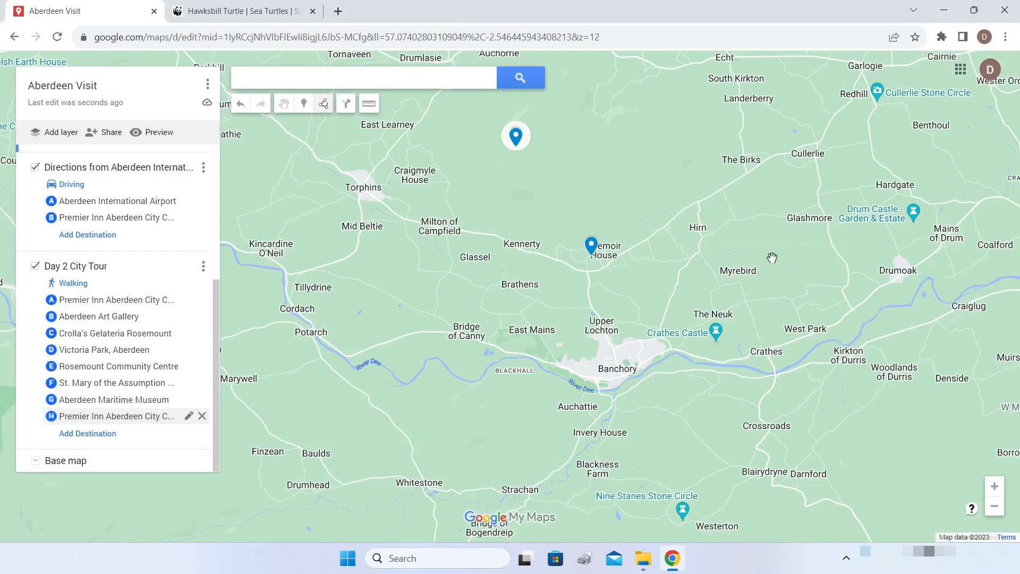
- Add Drum Castle - Garden & Estate to the Places layer
{"action": "left_click", "coordinate": [913, 212]}
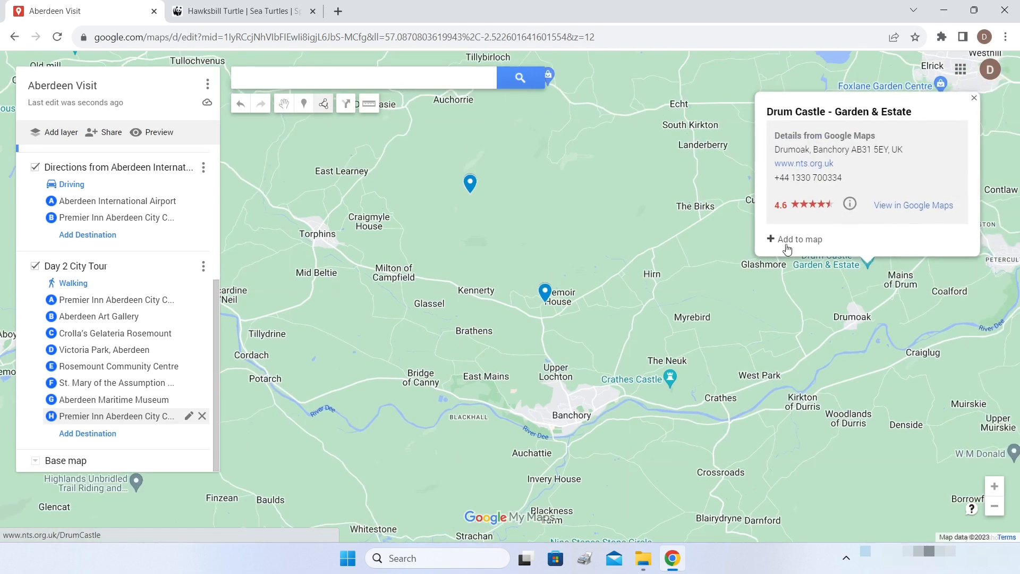
{"action": "left_click", "coordinate": [775, 240]}
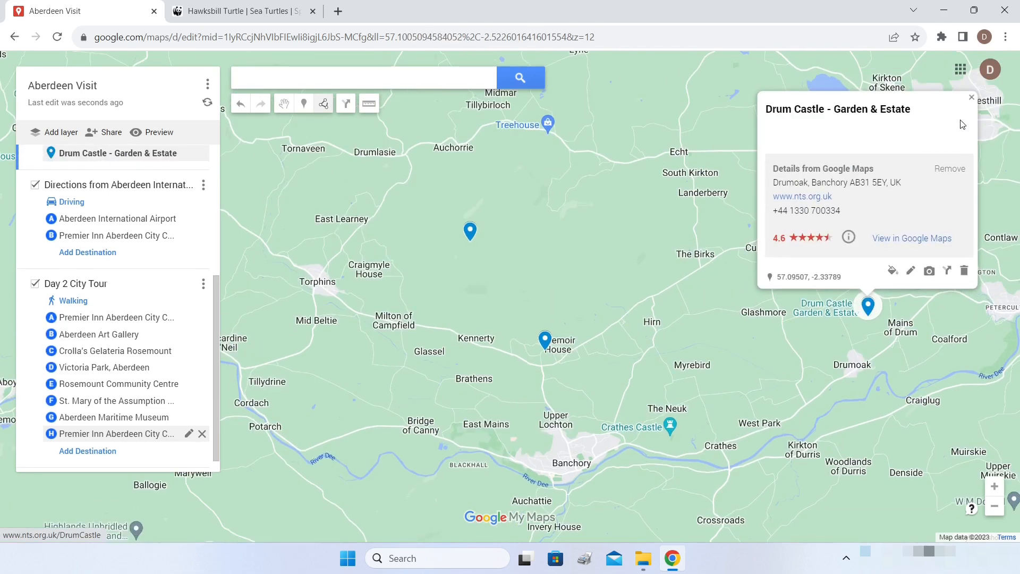
{"action": "left_click", "coordinate": [971, 100]}
{"action": "left_click_drag", "start_coordinate": [986, 289], "coordinate": [789, 283]}
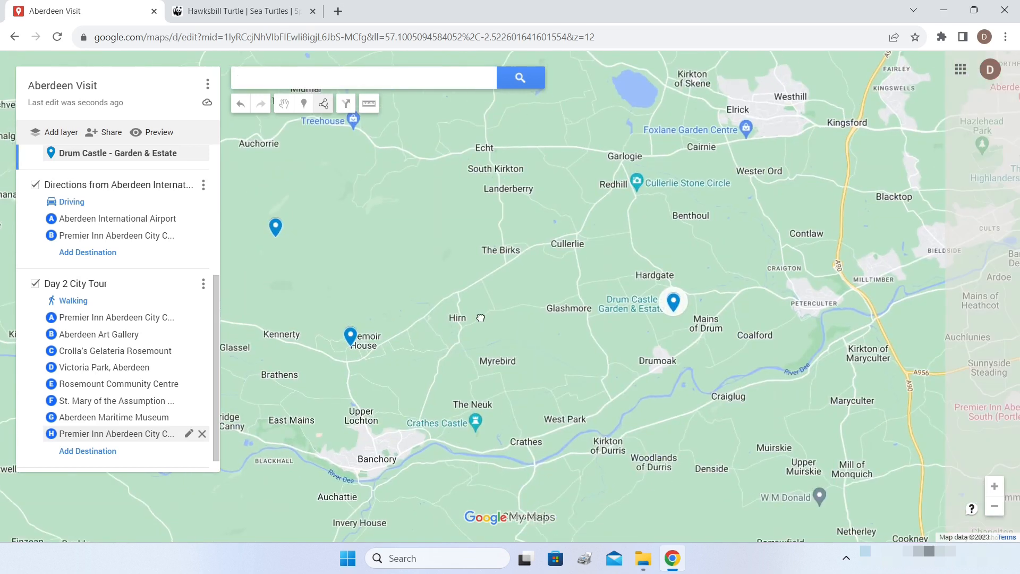
{"action": "scroll", "coordinate": [790, 283], "scroll_direction": "down", "scroll_amount": 1}
{"action": "left_click_drag", "start_coordinate": [943, 230], "coordinate": [832, 249]}
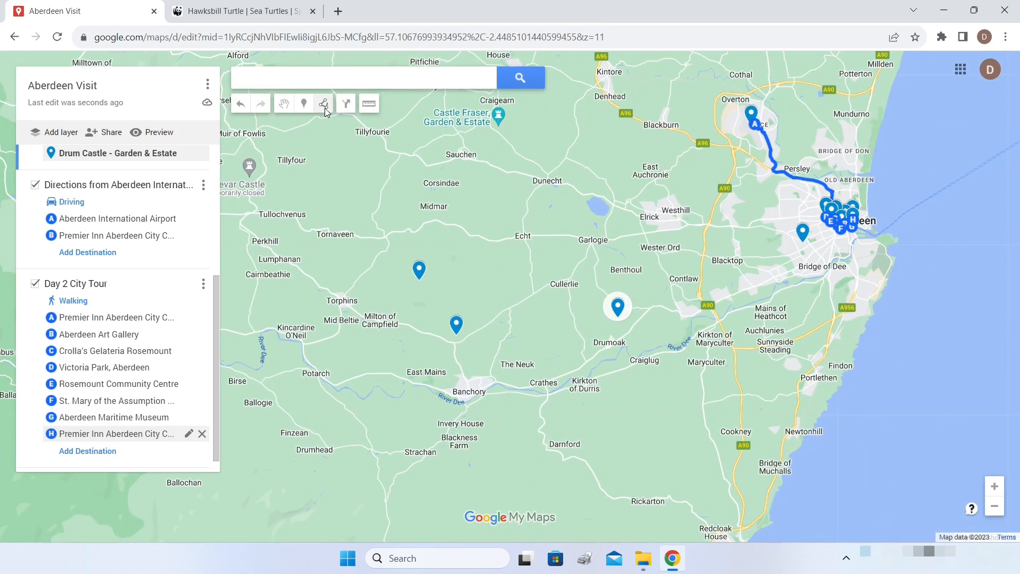
- Start a driving route at Aberdeen Art Gallery with a stop at the Gordon Highlanders Museum
{"action": "left_click", "coordinate": [325, 108]}
{"action": "left_click", "coordinate": [346, 148]}
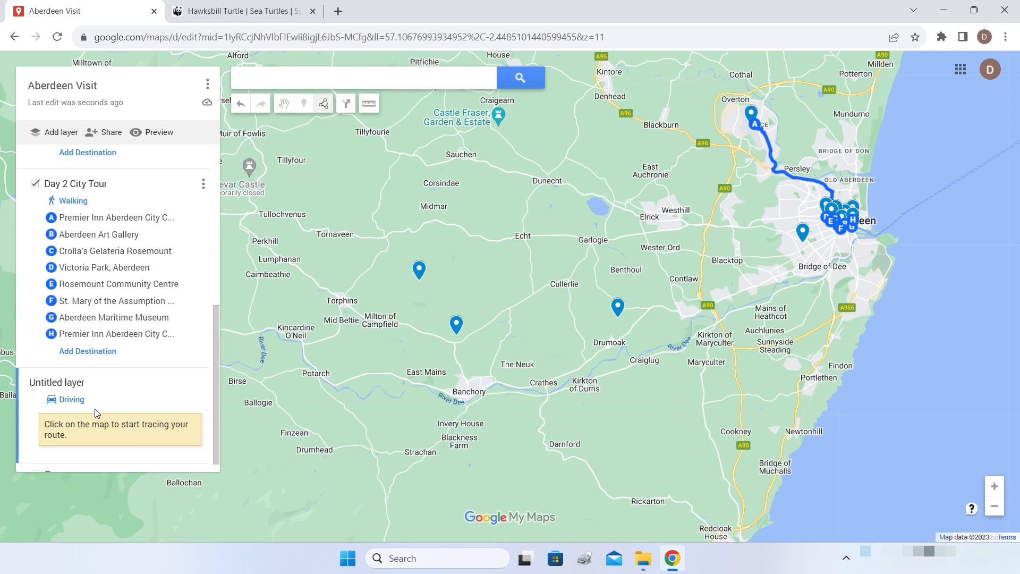
{"action": "scroll", "coordinate": [839, 222], "scroll_direction": "up", "scroll_amount": 2}
{"action": "scroll", "coordinate": [839, 221], "scroll_direction": "up", "scroll_amount": 2}
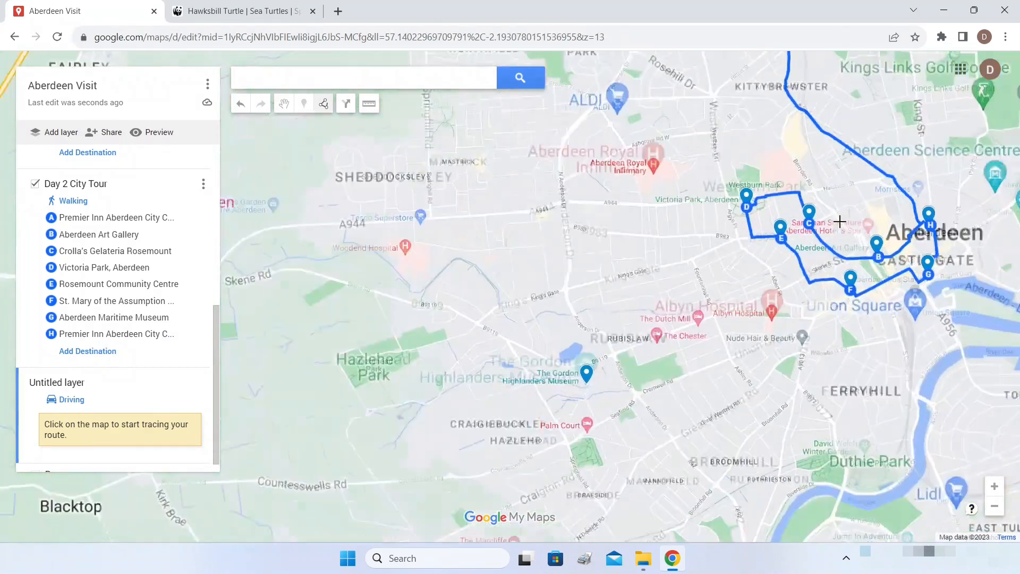
{"action": "scroll", "coordinate": [839, 221], "scroll_direction": "up", "scroll_amount": 1}
{"action": "left_click", "coordinate": [879, 254]}
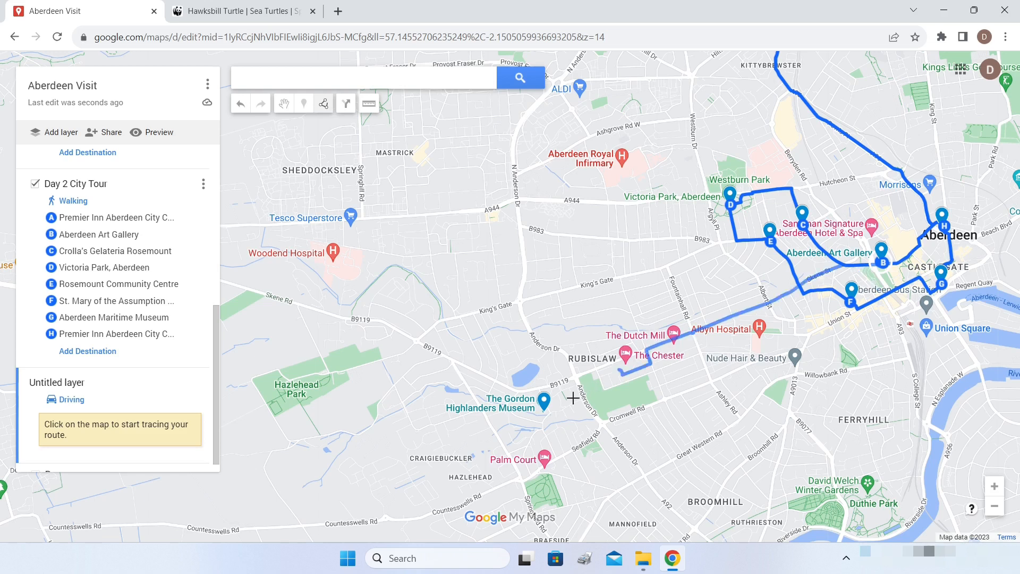
{"action": "left_click_drag", "start_coordinate": [543, 406], "coordinate": [547, 406]}
{"action": "left_click", "coordinate": [547, 406]}
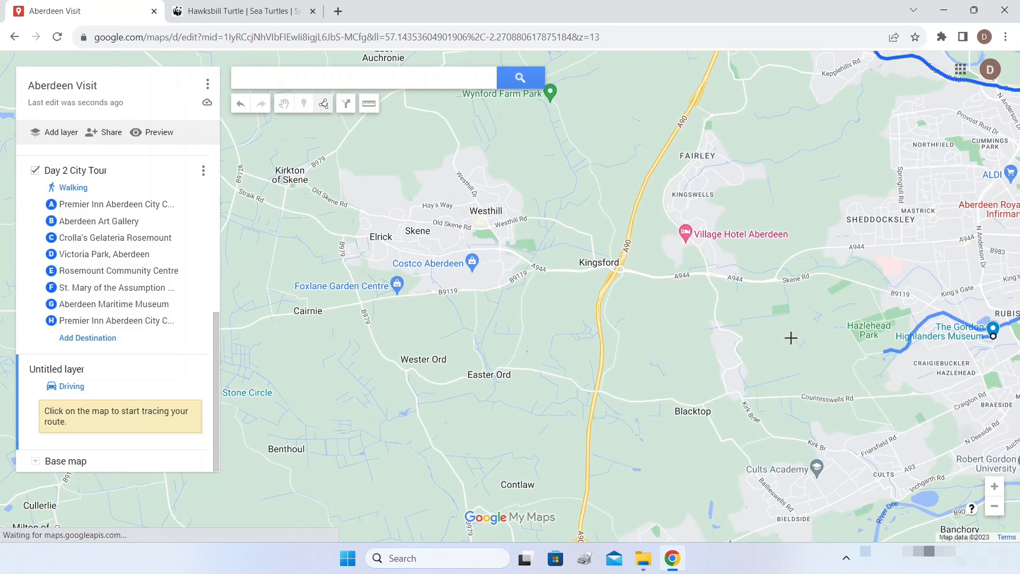
- Extend the driving route via Drum Castle and Raemoir House, finishing near Hill of Fare
{"action": "scroll", "coordinate": [641, 341], "scroll_direction": "down", "scroll_amount": 2}
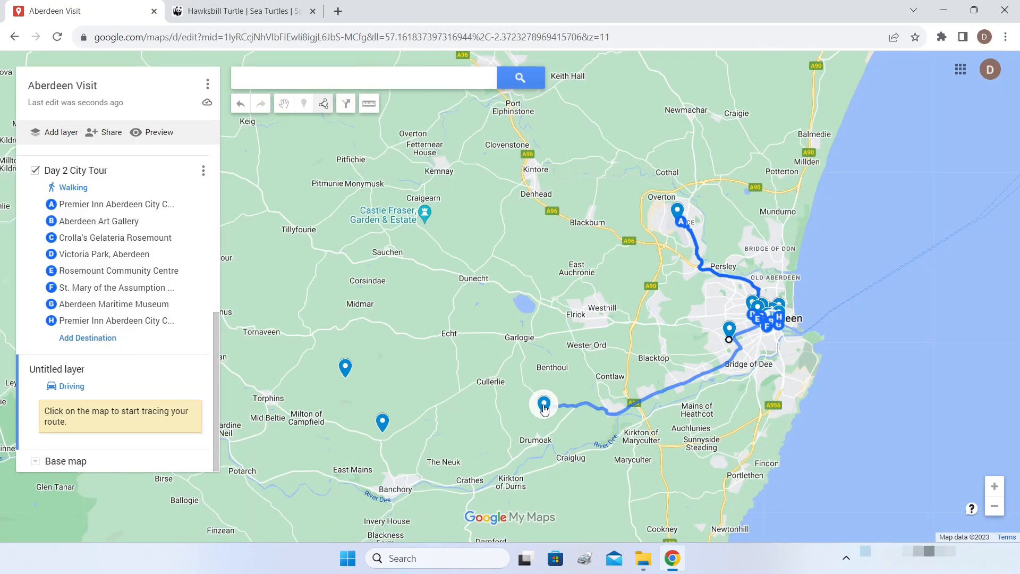
{"action": "left_click", "coordinate": [543, 408]}
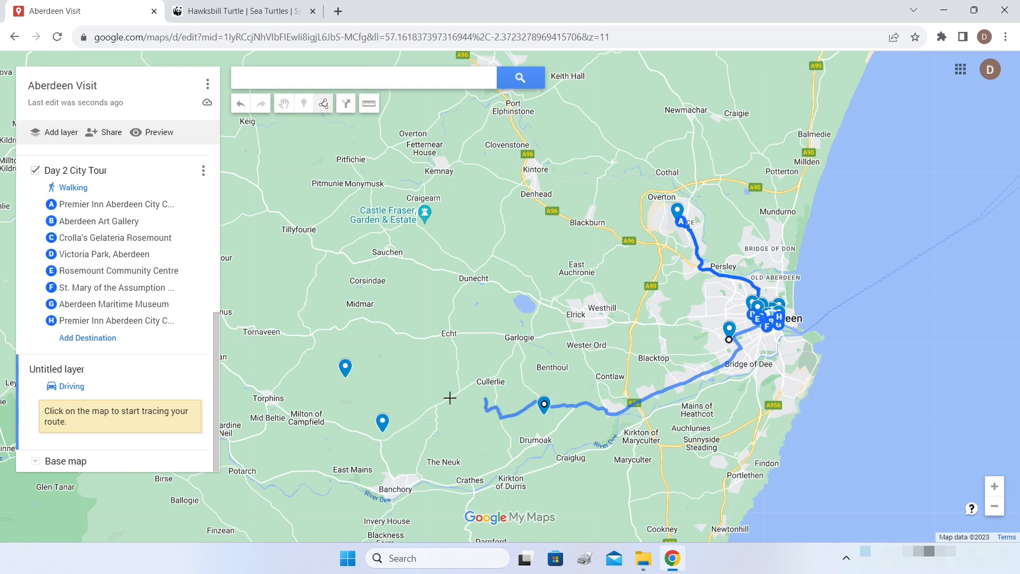
{"action": "left_click", "coordinate": [383, 424]}
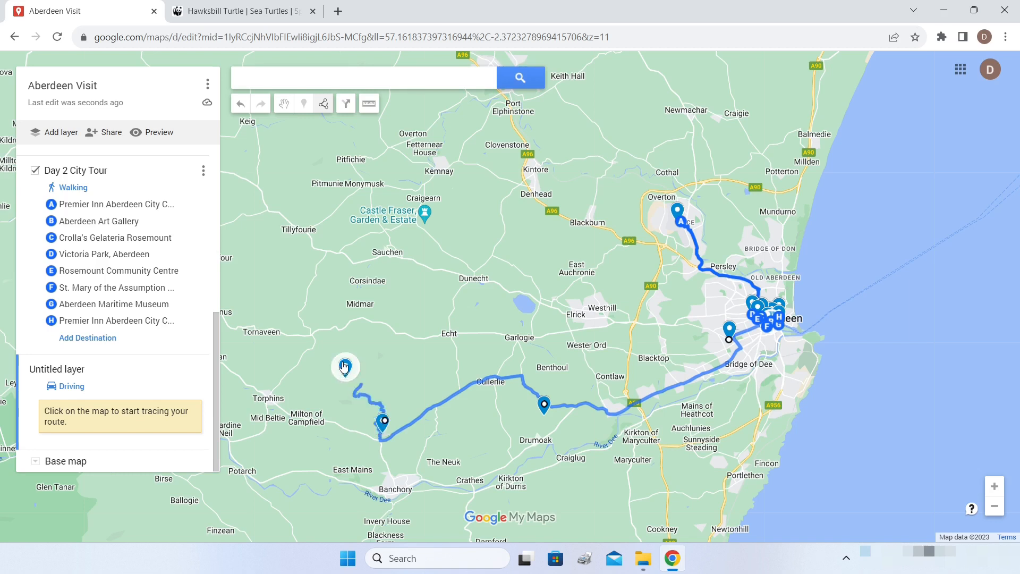
{"action": "scroll", "coordinate": [345, 367], "scroll_direction": "up", "scroll_amount": 1}
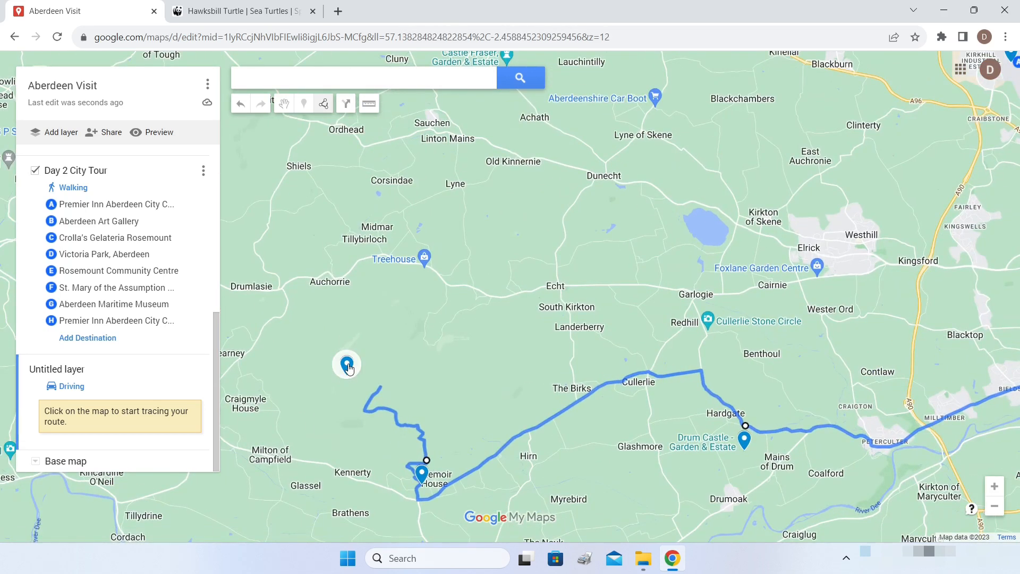
{"action": "left_click", "coordinate": [348, 368]}
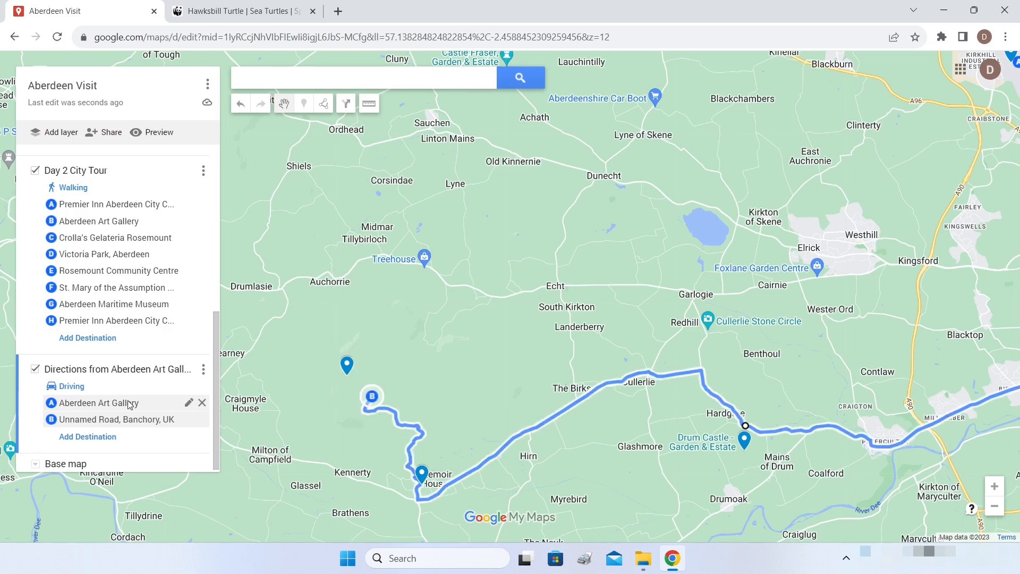
{"action": "scroll", "coordinate": [609, 383], "scroll_direction": "down", "scroll_amount": 2}
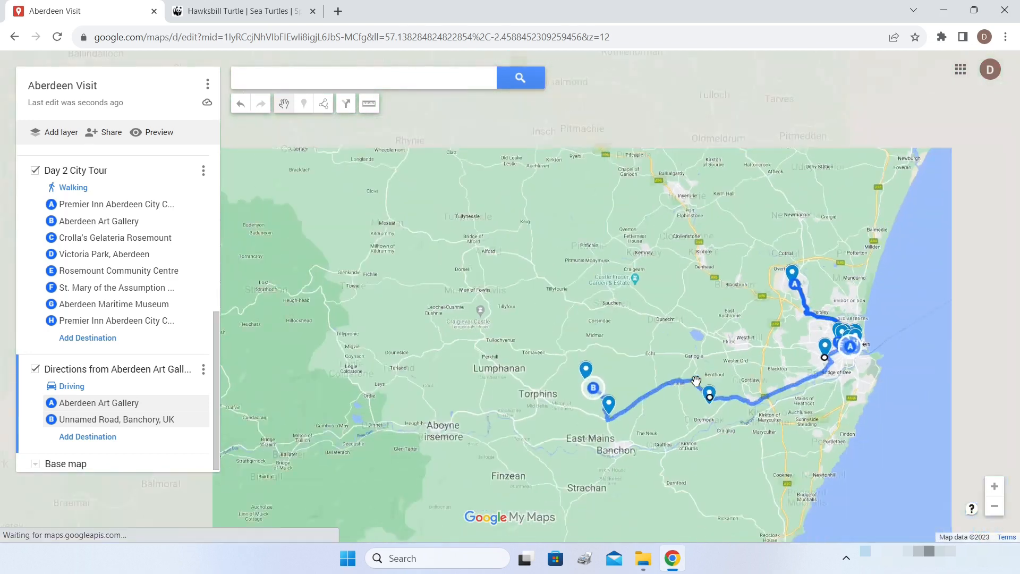
{"action": "scroll", "coordinate": [748, 380], "scroll_direction": "up", "scroll_amount": 2}
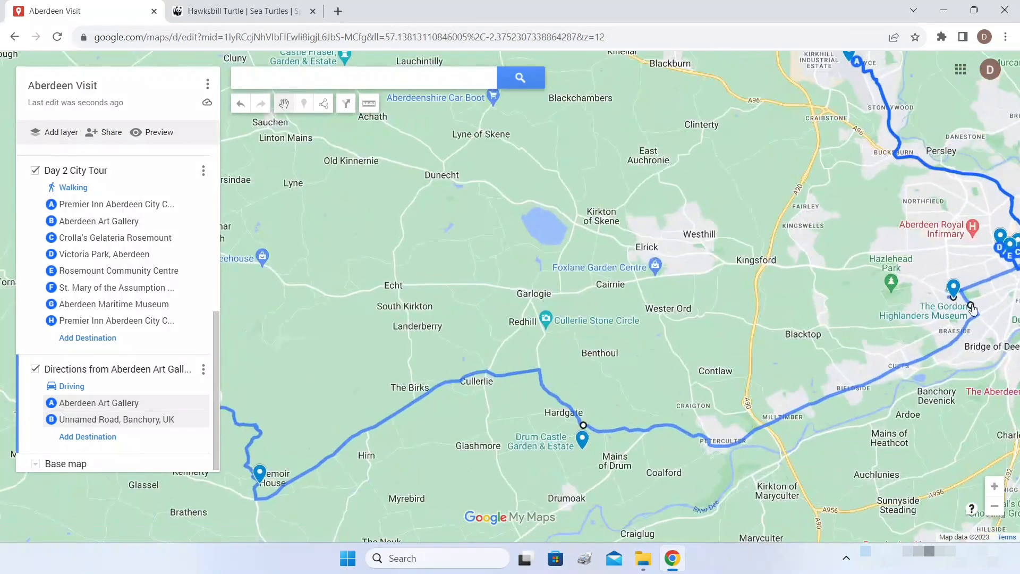
{"action": "scroll", "coordinate": [257, 469], "scroll_direction": "down", "scroll_amount": 1}
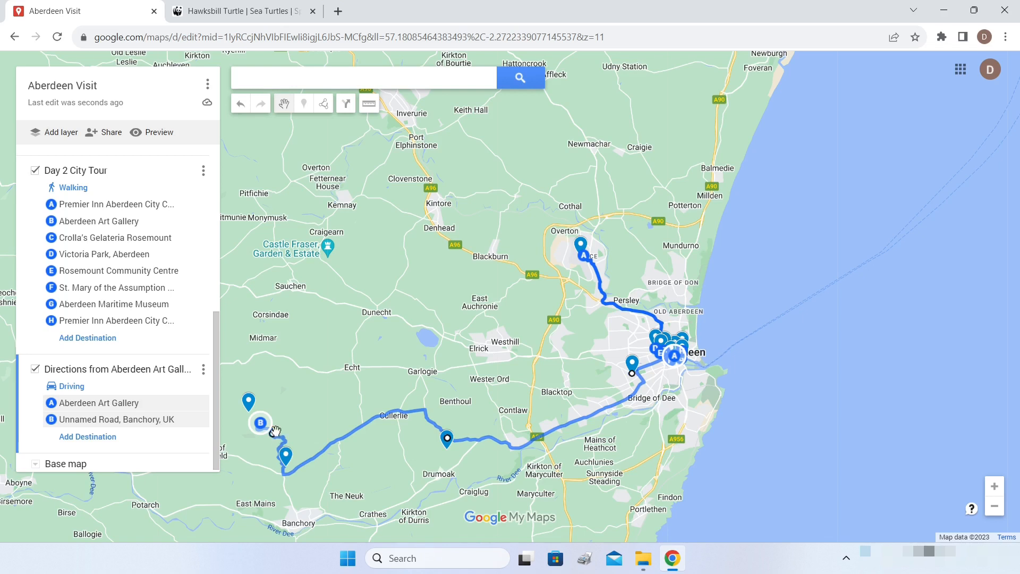
{"action": "scroll", "coordinate": [251, 444], "scroll_direction": "up", "scroll_amount": 2}
- Switch the base map to Satellite imagery
{"action": "left_click_drag", "start_coordinate": [271, 431], "coordinate": [619, 345]}
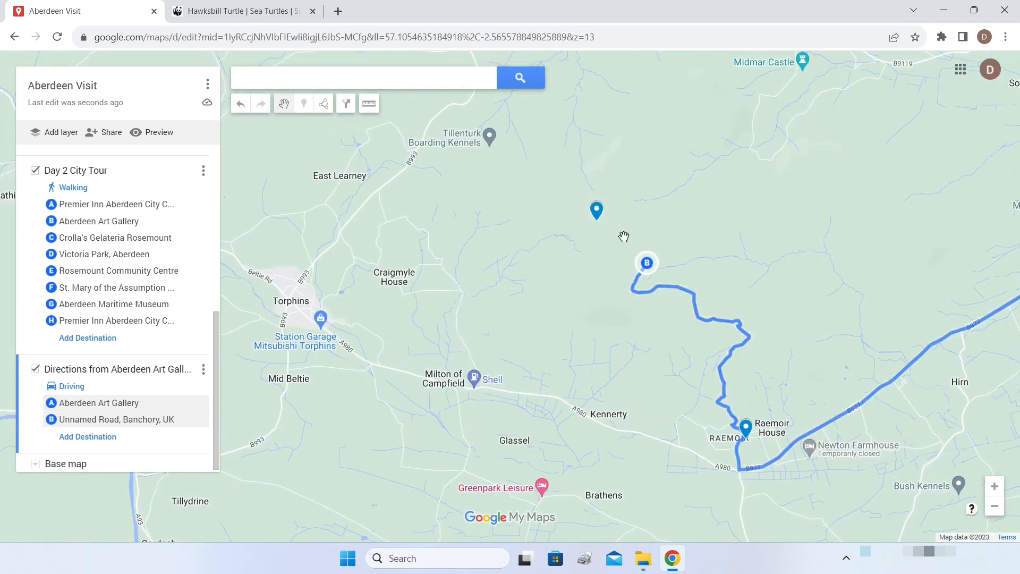
{"action": "left_click_drag", "start_coordinate": [535, 310], "coordinate": [569, 301]}
{"action": "mouse_move", "coordinate": [198, 423]}
{"action": "scroll", "coordinate": [198, 423], "scroll_direction": "down", "scroll_amount": 1}
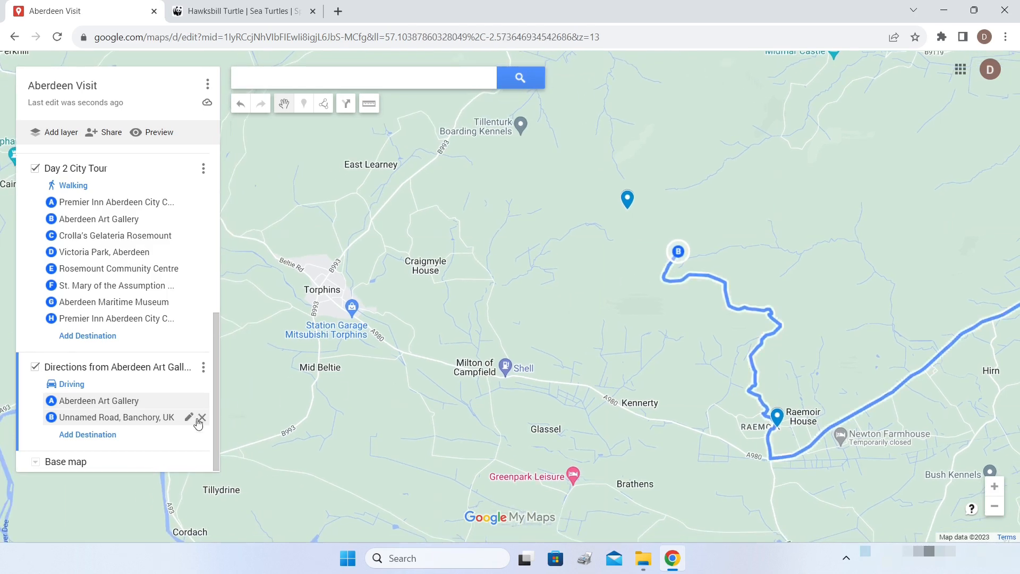
{"action": "left_click", "coordinate": [35, 461]}
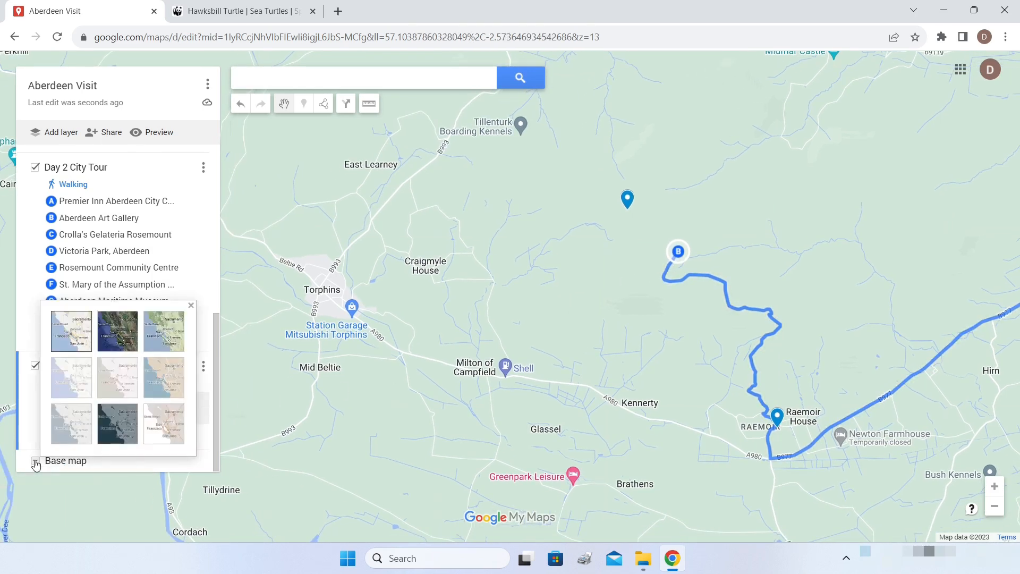
{"action": "left_click", "coordinate": [113, 335]}
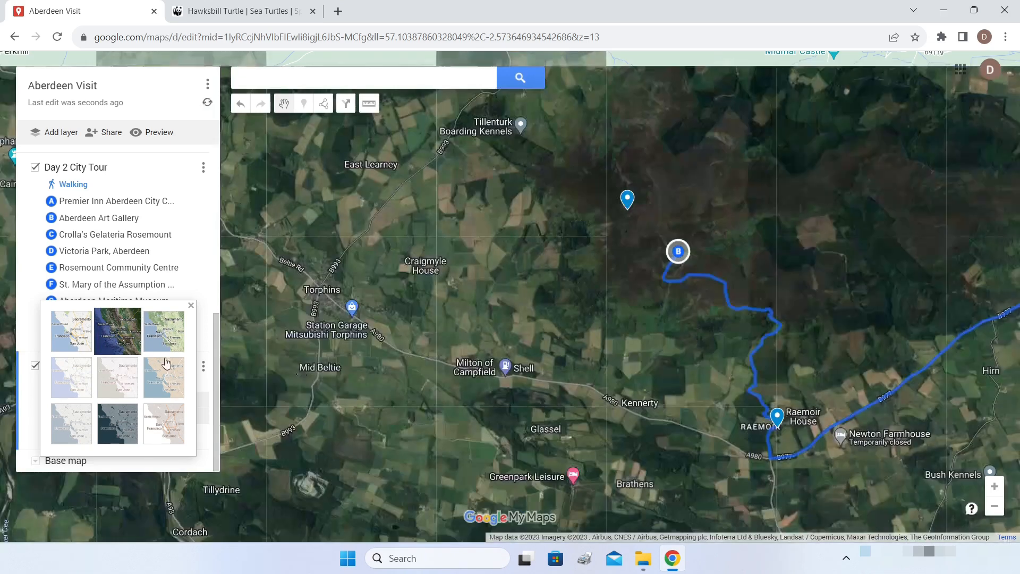
{"action": "scroll", "coordinate": [645, 234], "scroll_direction": "up", "scroll_amount": 3}
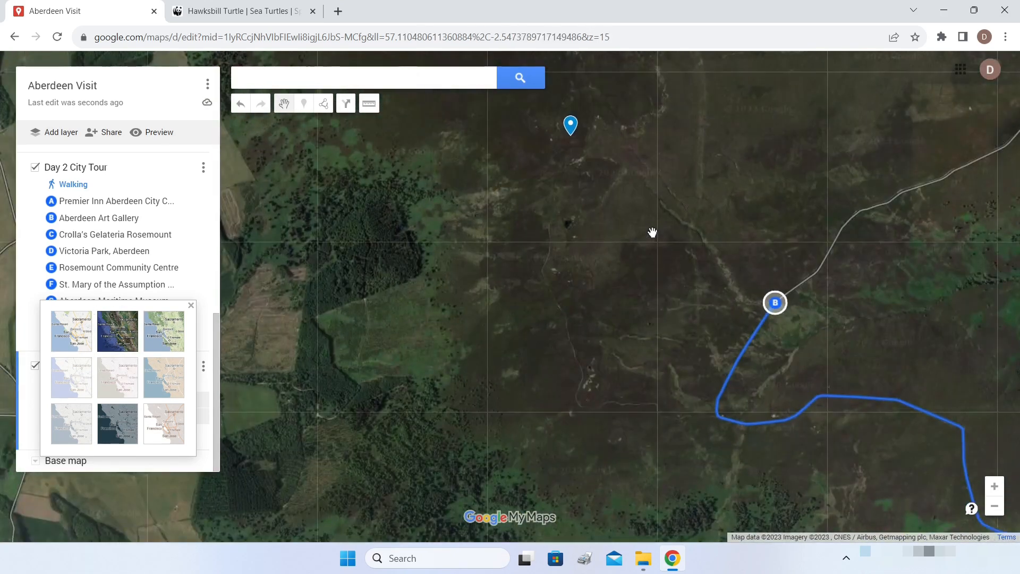
{"action": "scroll", "coordinate": [867, 348], "scroll_direction": "down", "scroll_amount": 2}
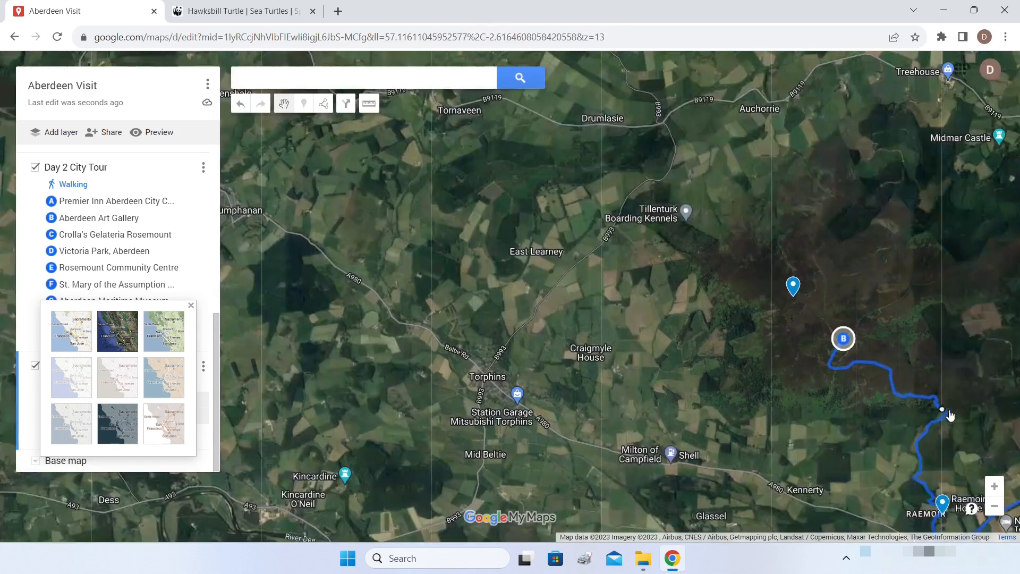
{"action": "left_click_drag", "start_coordinate": [950, 415], "coordinate": [856, 315]}
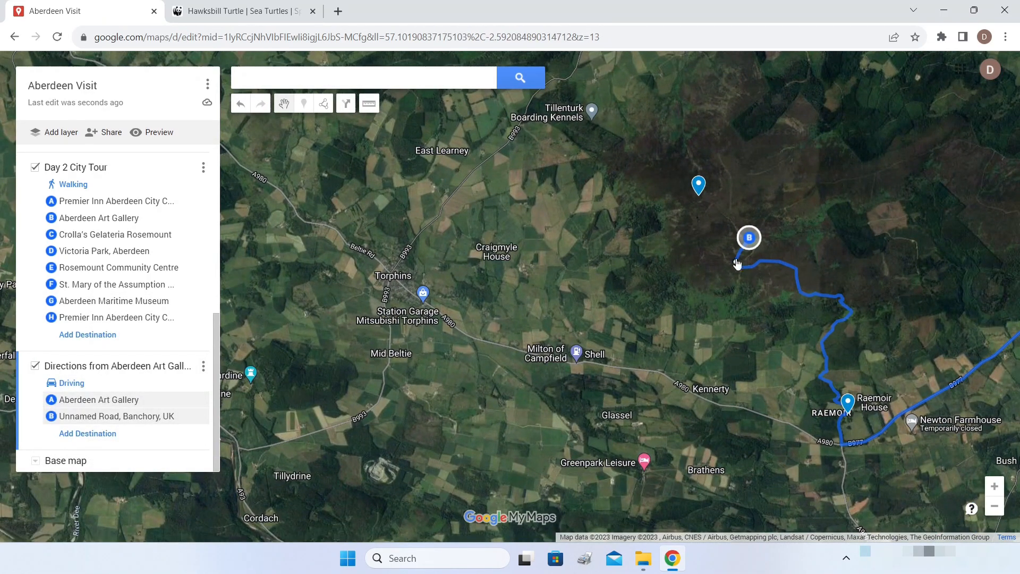
- Zoom the satellite view in around point B and the hilltop marker
{"action": "scroll", "coordinate": [768, 230], "scroll_direction": "up", "scroll_amount": 1}
{"action": "scroll", "coordinate": [768, 230], "scroll_direction": "up", "scroll_amount": 1}
{"action": "mouse_move", "coordinate": [712, 212]}
{"action": "left_mouse_down"}
{"action": "mouse_move", "coordinate": [899, 280]}
{"action": "mouse_move", "coordinate": [910, 298]}
{"action": "left_mouse_up"}
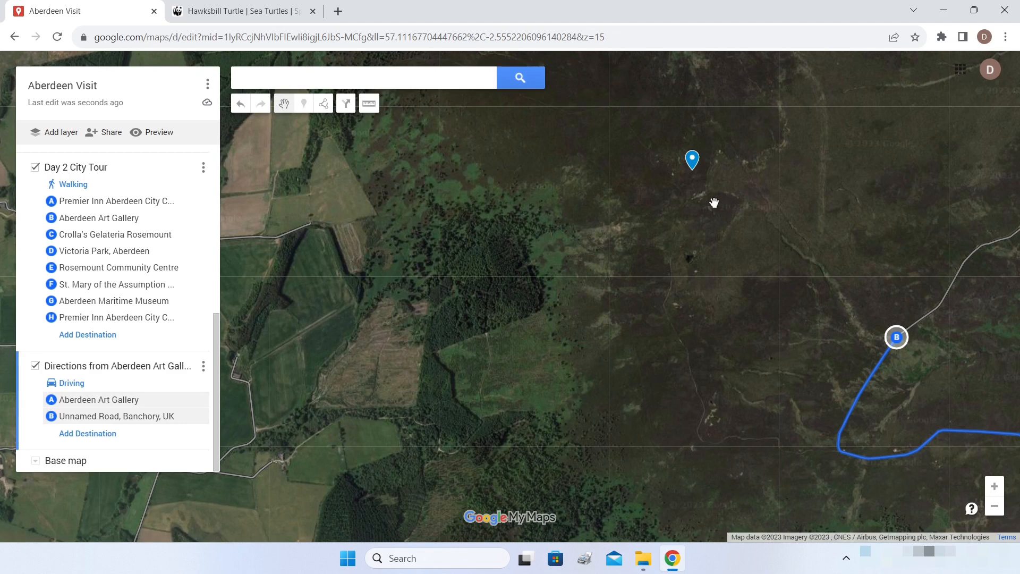
{"action": "scroll", "coordinate": [715, 202], "scroll_direction": "up", "scroll_amount": 1}
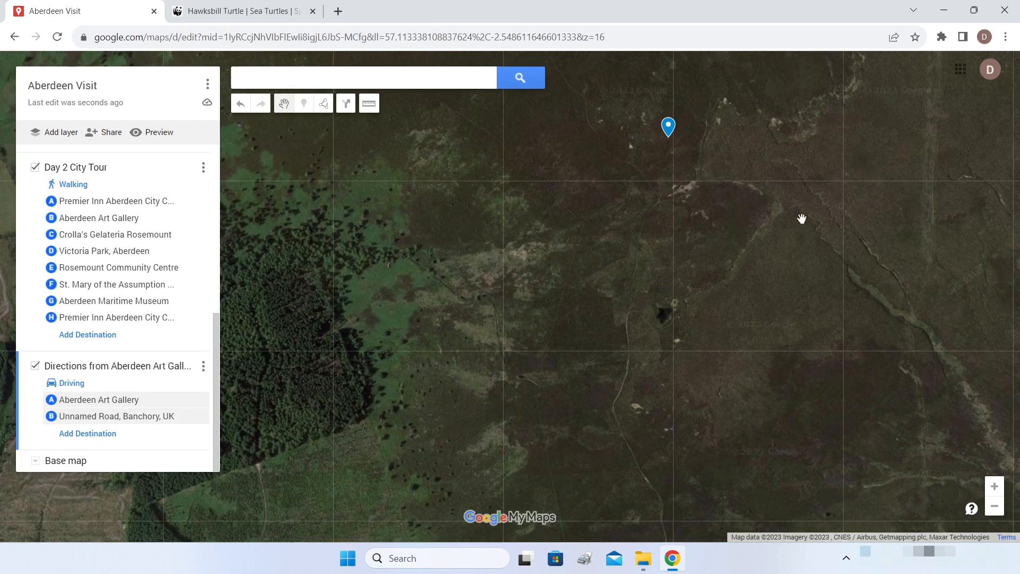
{"action": "scroll", "coordinate": [896, 207], "scroll_direction": "down", "scroll_amount": 1}
{"action": "left_click_drag", "start_coordinate": [853, 281], "coordinate": [751, 266]}
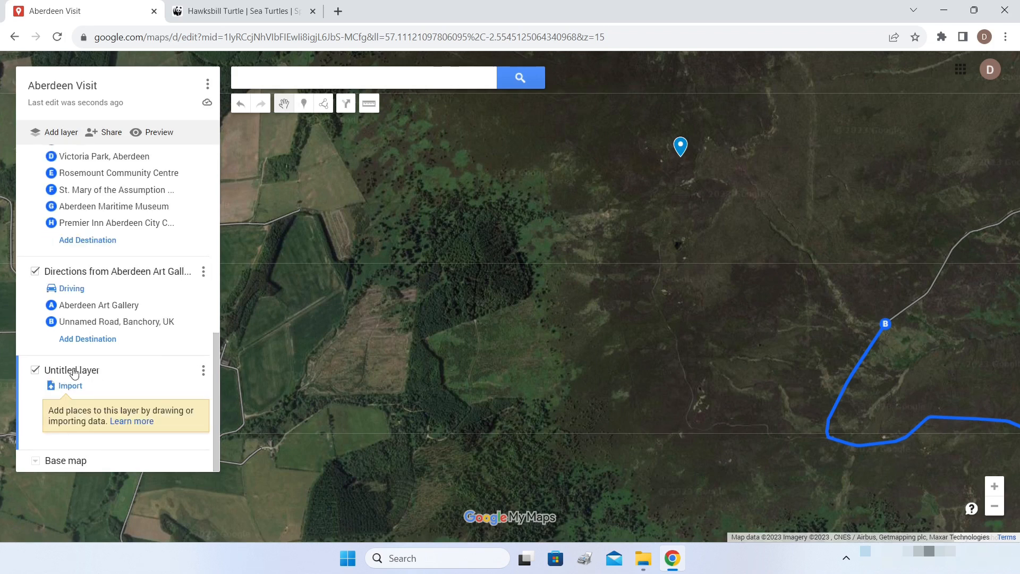
- Rename the untitled layer to Trek
{"action": "left_click", "coordinate": [54, 376]}
{"action": "type", "text": "Trek"}
{"action": "key", "text": "Return"}
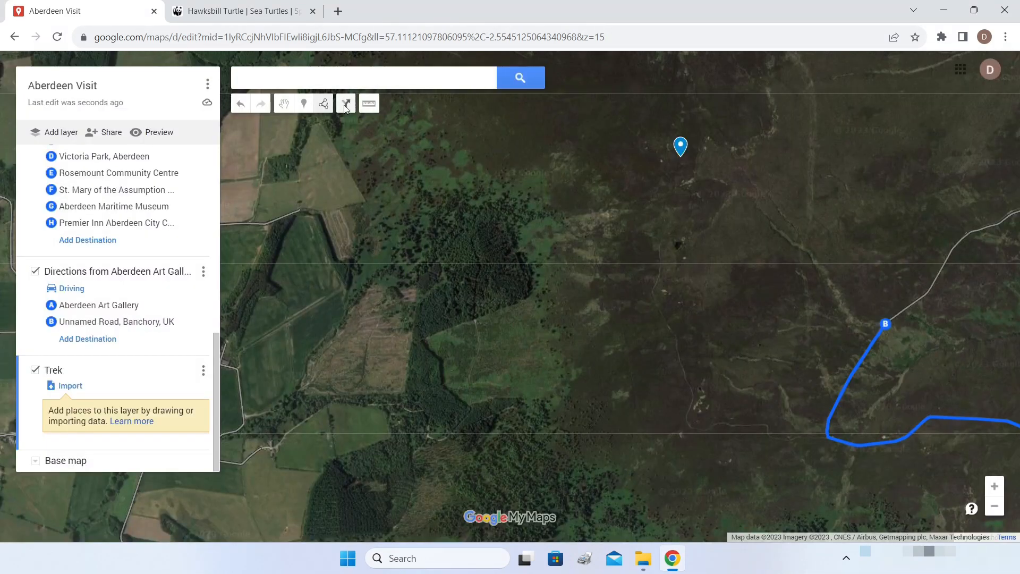
- Start a line just beside point B and trace it up the hill
{"action": "left_click", "coordinate": [324, 104]}
{"action": "left_click", "coordinate": [351, 130]}
{"action": "scroll", "coordinate": [874, 323], "scroll_direction": "up", "scroll_amount": 1}
{"action": "left_click", "coordinate": [871, 327]}
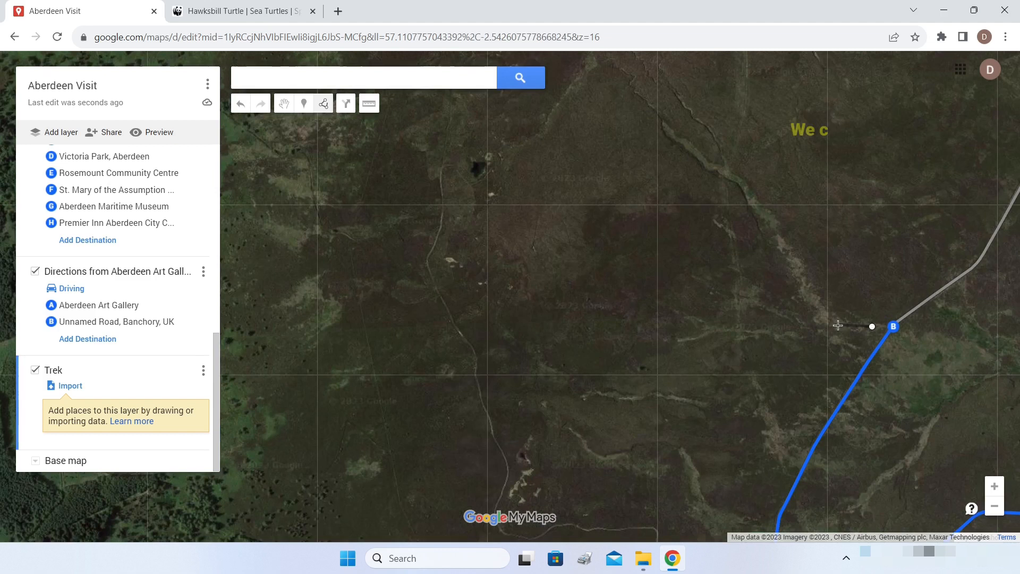
{"action": "left_click", "coordinate": [810, 299]}
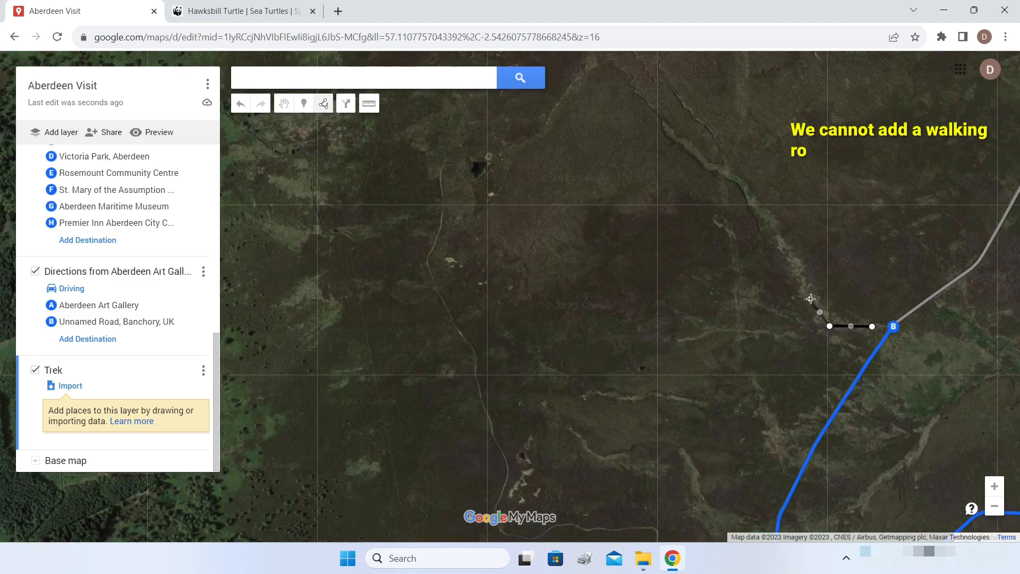
{"action": "left_click", "coordinate": [791, 256]}
{"action": "left_click", "coordinate": [768, 220]}
{"action": "left_click", "coordinate": [748, 194]}
{"action": "left_click", "coordinate": [730, 173]}
{"action": "left_click", "coordinate": [695, 154]}
{"action": "left_click", "coordinate": [673, 134]}
{"action": "left_click", "coordinate": [661, 115]}
{"action": "left_click", "coordinate": [654, 106]}
- Extend the line further uphill and finish it at the hilltop marker
{"action": "scroll", "coordinate": [654, 110], "scroll_direction": "down", "scroll_amount": 2}
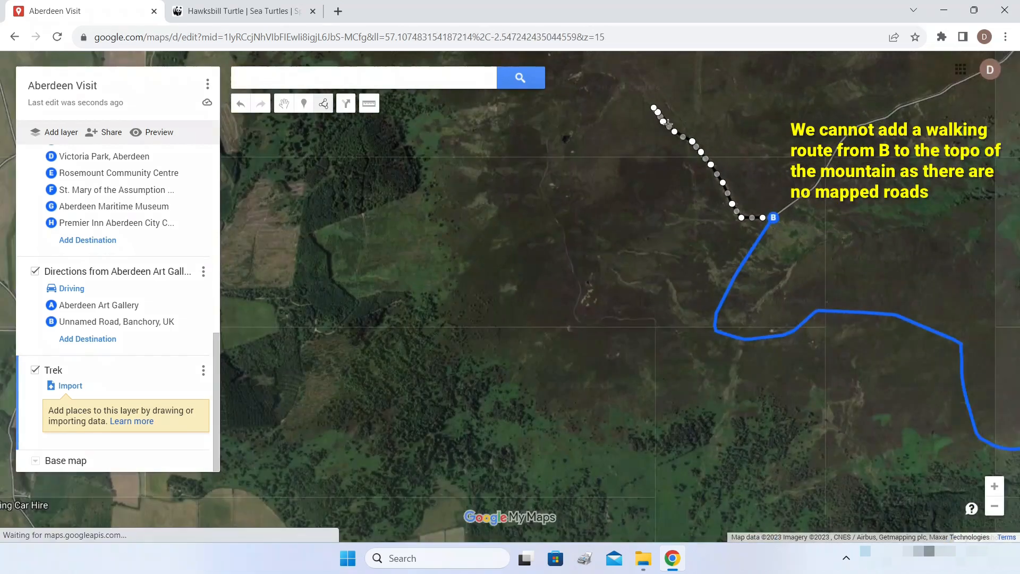
{"action": "left_click_drag", "start_coordinate": [627, 53], "coordinate": [628, 186]}
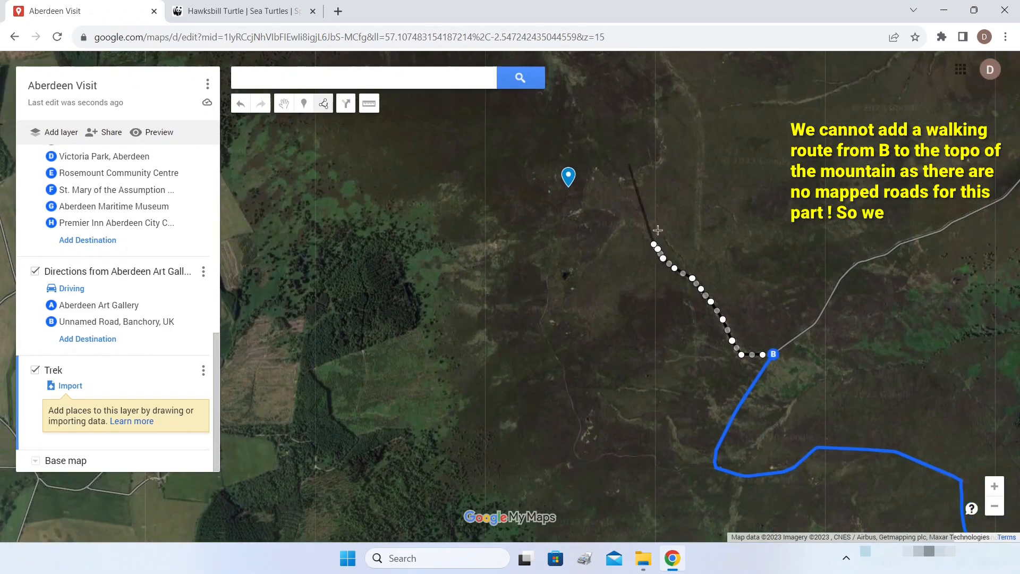
{"action": "scroll", "coordinate": [632, 227], "scroll_direction": "up", "scroll_amount": 2}
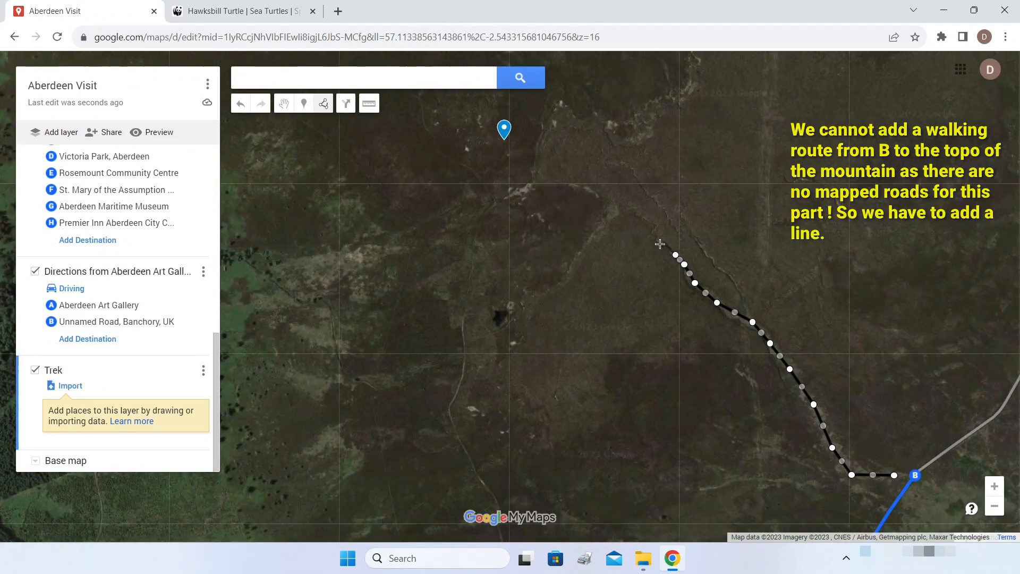
{"action": "scroll", "coordinate": [659, 241], "scroll_direction": "up", "scroll_amount": 2}
{"action": "scroll", "coordinate": [660, 241], "scroll_direction": "up", "scroll_amount": 2}
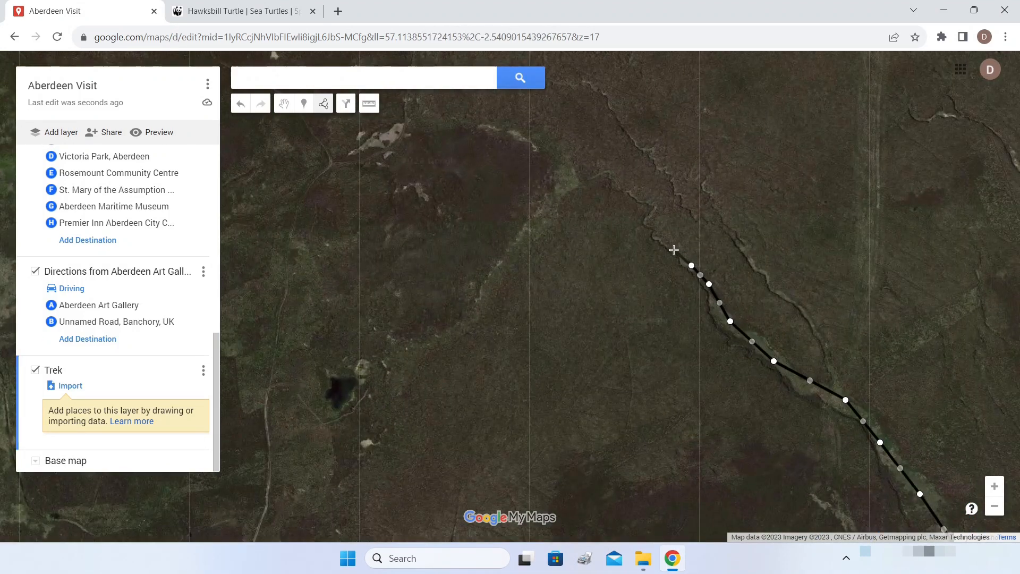
{"action": "left_click", "coordinate": [669, 247]}
{"action": "left_click", "coordinate": [655, 238]}
{"action": "left_click", "coordinate": [635, 193]}
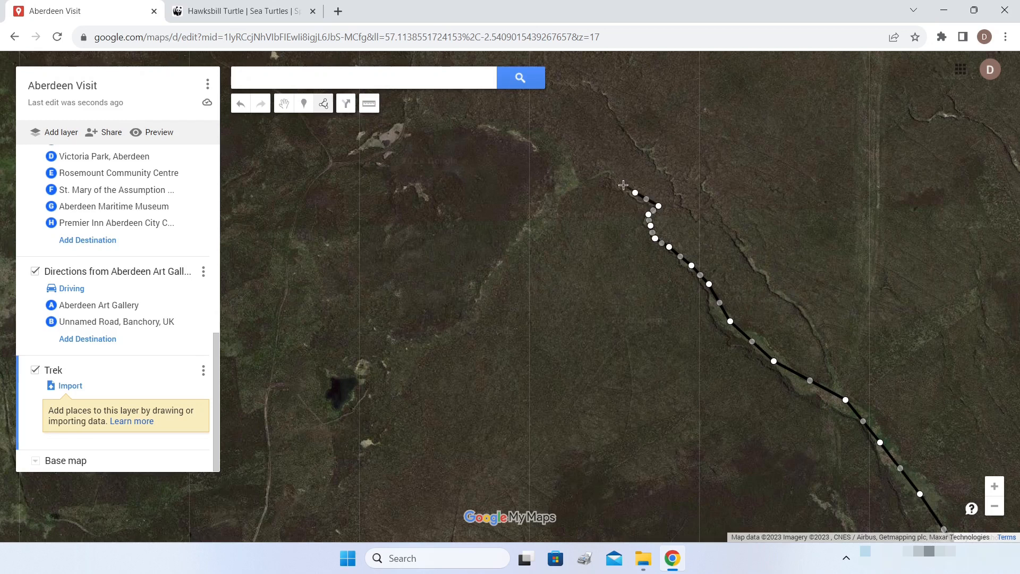
{"action": "left_click", "coordinate": [605, 169]}
{"action": "scroll", "coordinate": [580, 178], "scroll_direction": "down", "scroll_amount": 1}
{"action": "left_click", "coordinate": [495, 213]}
{"action": "left_click", "coordinate": [475, 214]}
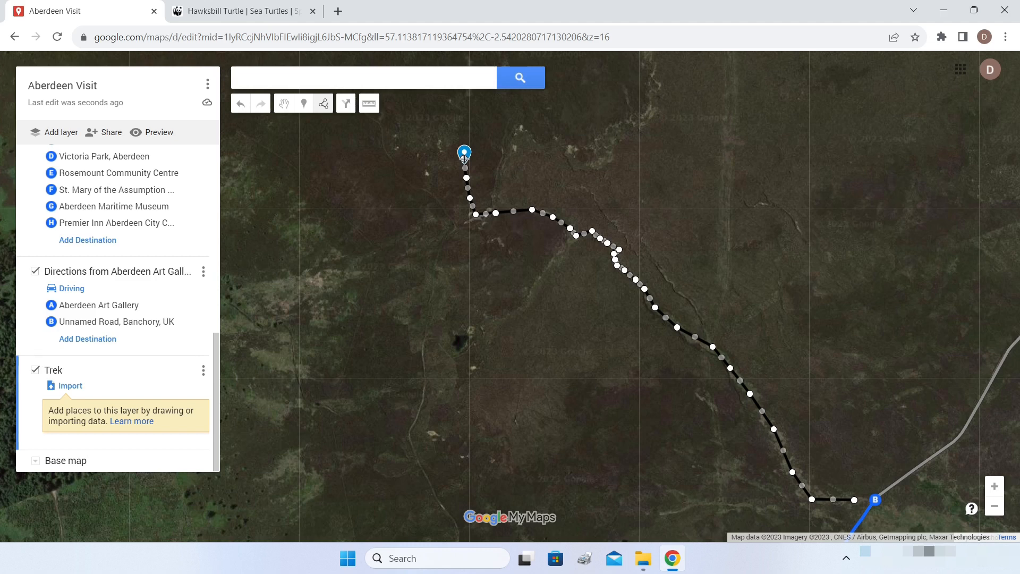
{"action": "left_click", "coordinate": [464, 158]}
- Name the drawn line 'Trek Path' and save it
{"action": "type", "text": "T"}
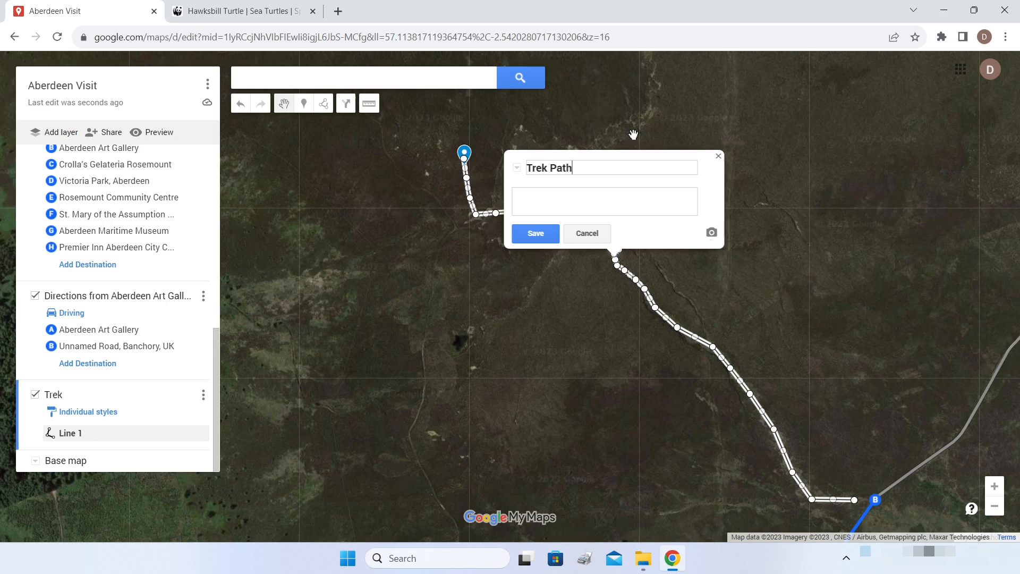
{"action": "type", "text": "rek Path"}
{"action": "left_click", "coordinate": [531, 234]}
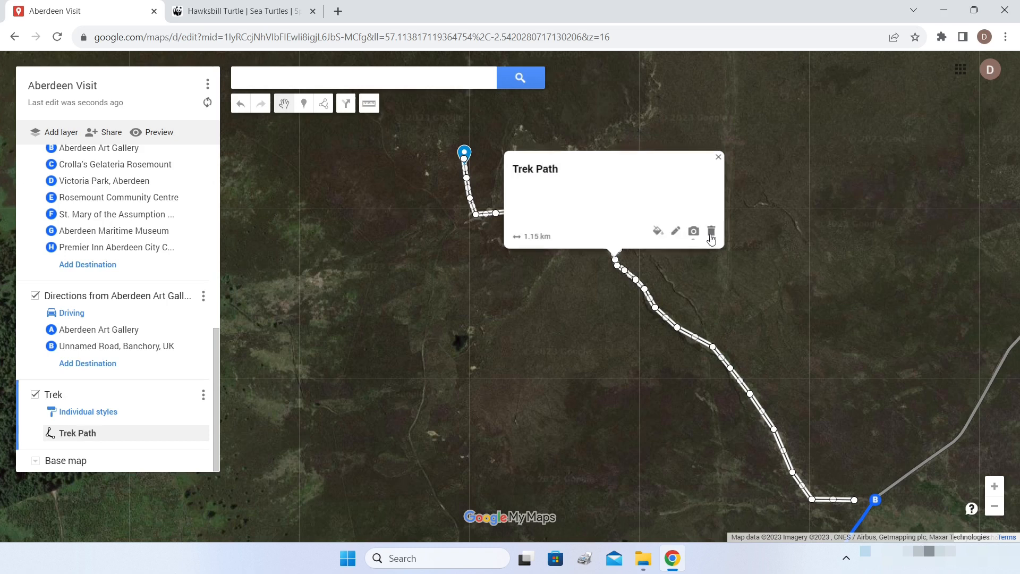
{"action": "left_click", "coordinate": [718, 157]}
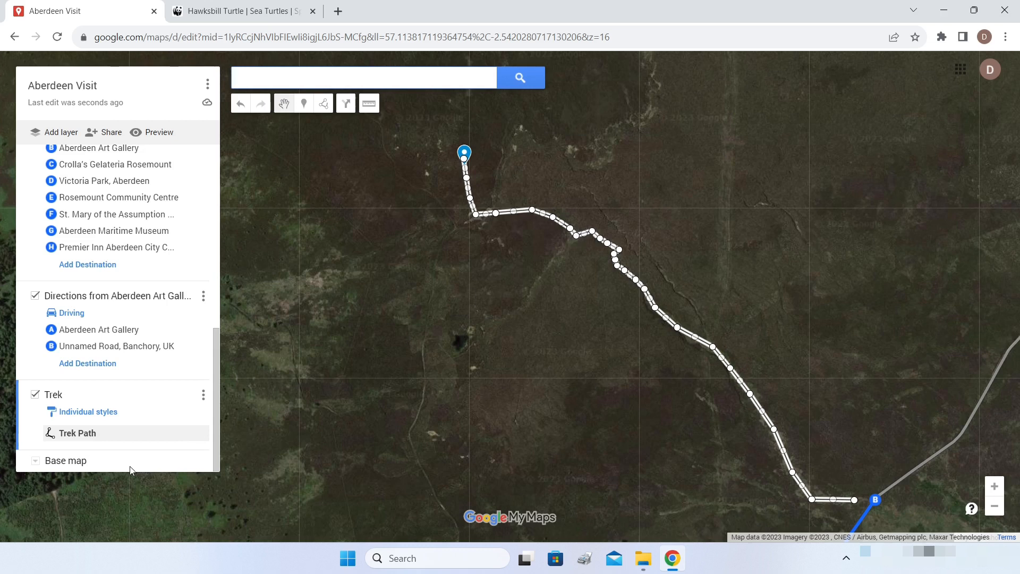
- Colour the Trek Path line yellow
{"action": "left_click", "coordinate": [196, 432]}
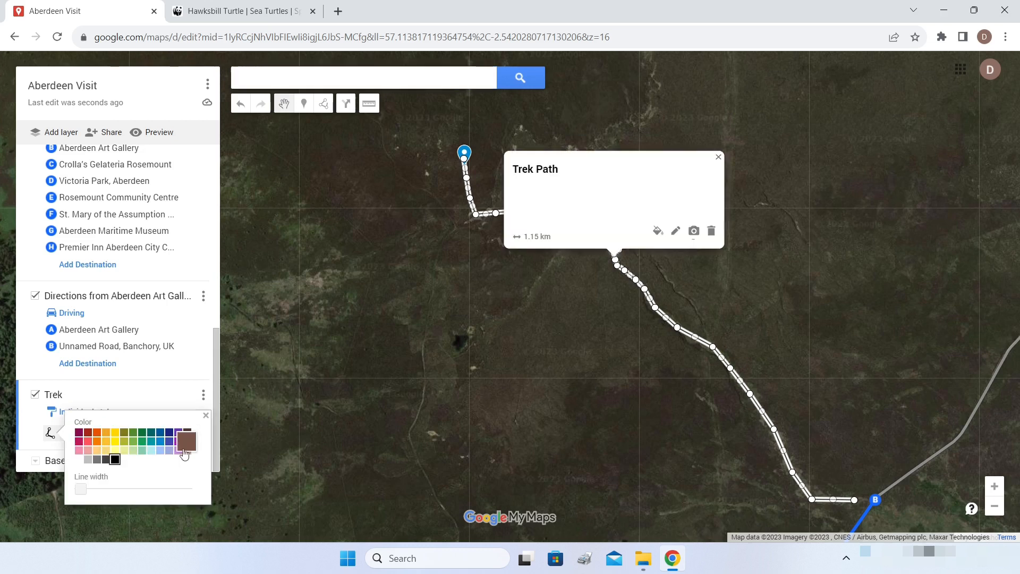
{"action": "left_click", "coordinate": [109, 437]}
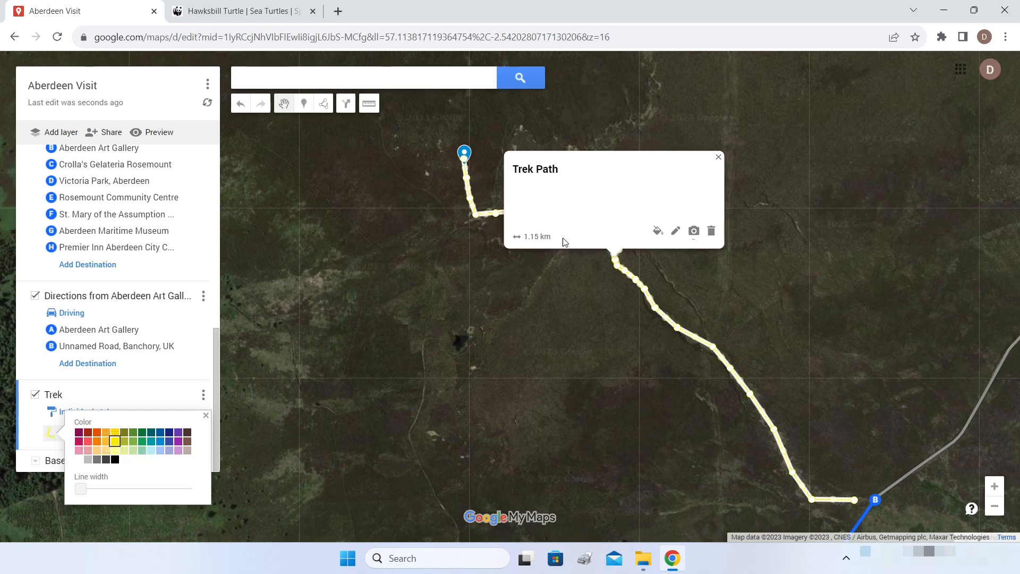
{"action": "left_click", "coordinate": [719, 156]}
{"action": "scroll", "coordinate": [786, 212], "scroll_direction": "down", "scroll_amount": 1}
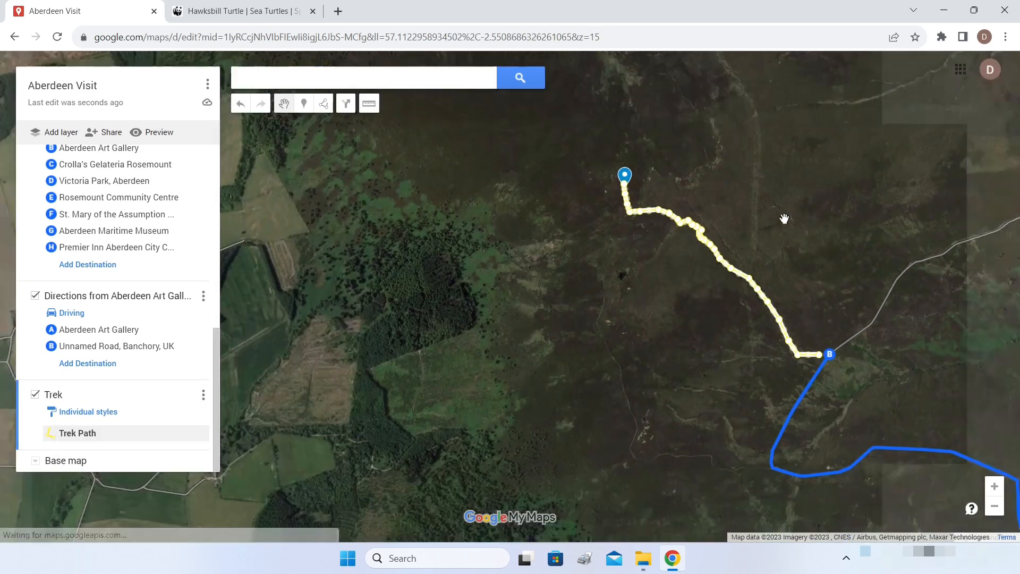
{"action": "scroll", "coordinate": [823, 236], "scroll_direction": "down", "scroll_amount": 1}
{"action": "left_click_drag", "start_coordinate": [869, 264], "coordinate": [687, 213]}
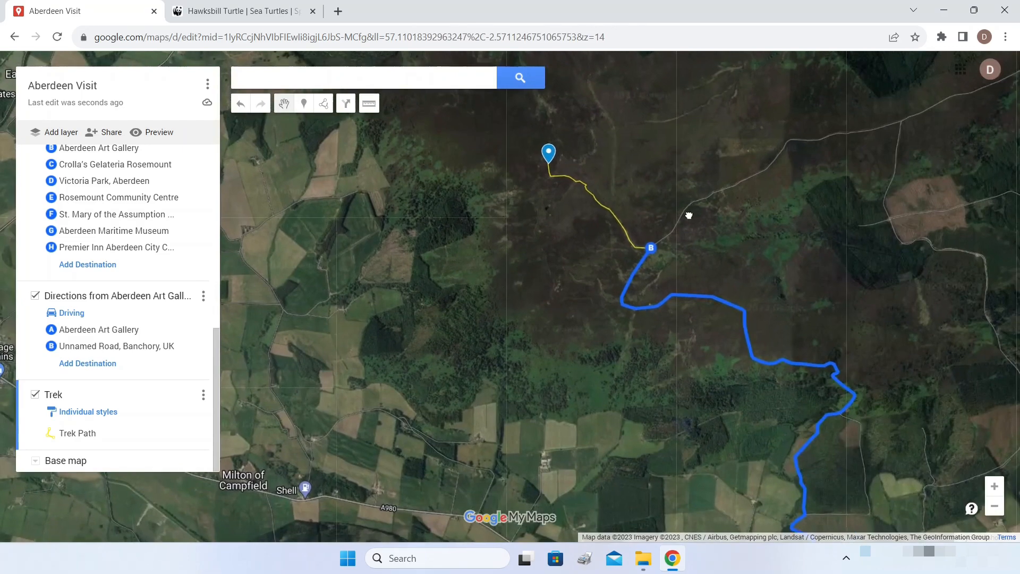
{"action": "scroll", "coordinate": [818, 254], "scroll_direction": "down", "scroll_amount": 2}
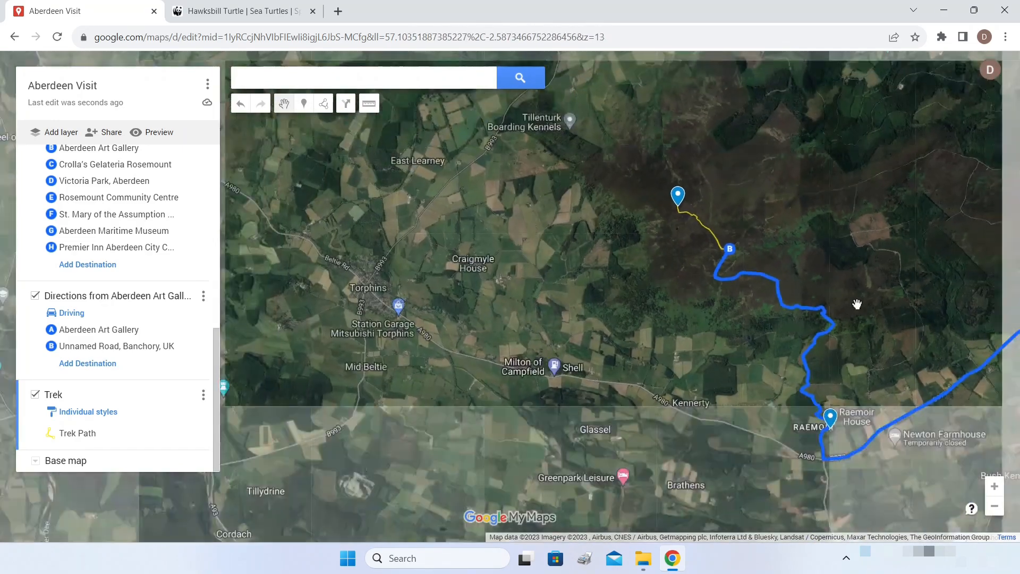
{"action": "scroll", "coordinate": [696, 251], "scroll_direction": "down", "scroll_amount": 1}
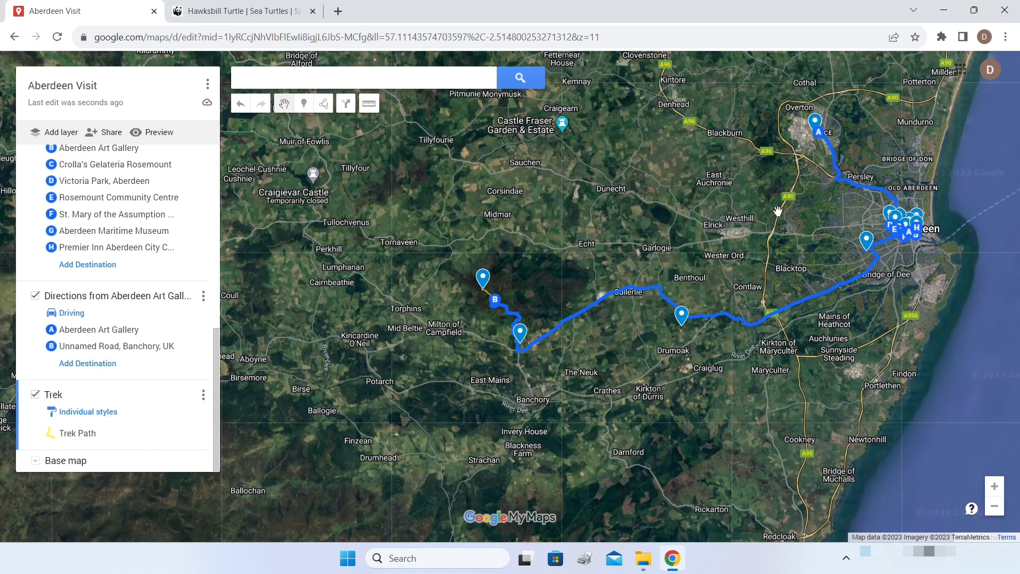
- Pan the map to centre the overview of all routes and places
{"action": "left_click_drag", "start_coordinate": [770, 212], "coordinate": [649, 246]}
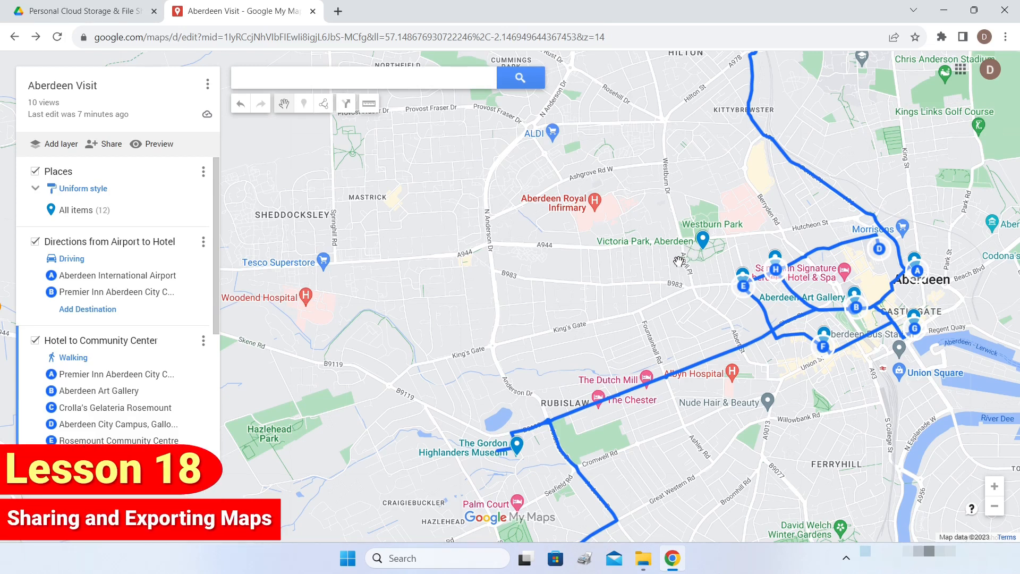
- Frame the wide area from the airport west to Raemoir House and save it as default view
{"action": "left_click_drag", "start_coordinate": [664, 270], "coordinate": [664, 259]}
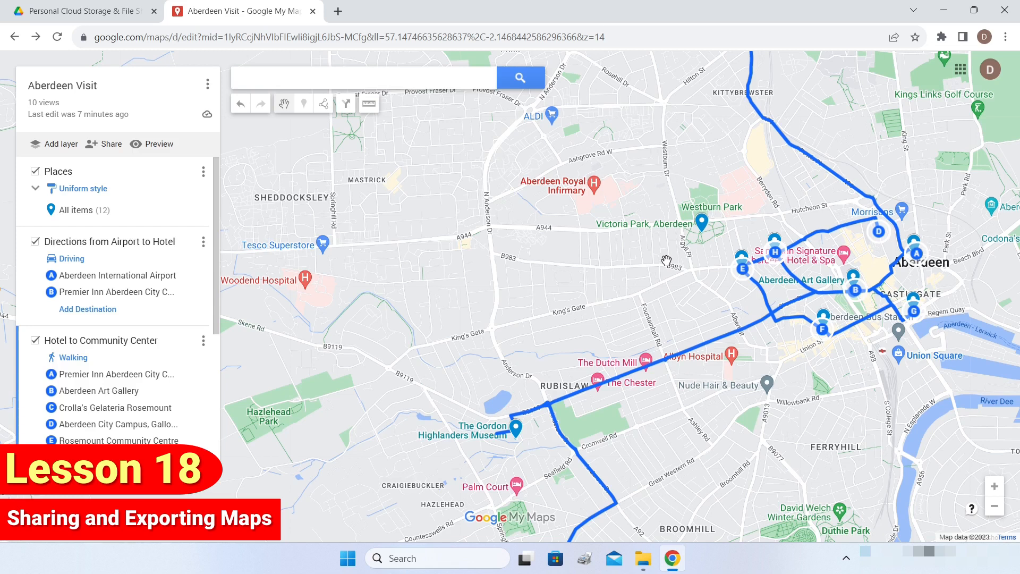
{"action": "scroll", "coordinate": [665, 260], "scroll_direction": "down", "scroll_amount": 2}
{"action": "left_click_drag", "start_coordinate": [609, 186], "coordinate": [798, 279]}
{"action": "scroll", "coordinate": [707, 227], "scroll_direction": "down", "scroll_amount": 2}
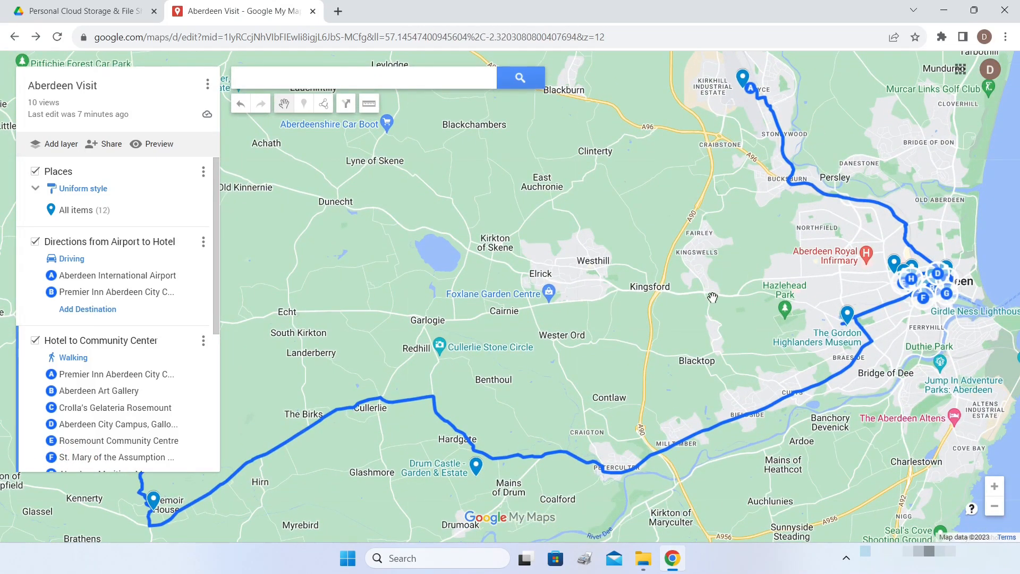
{"action": "left_click", "coordinate": [207, 86]}
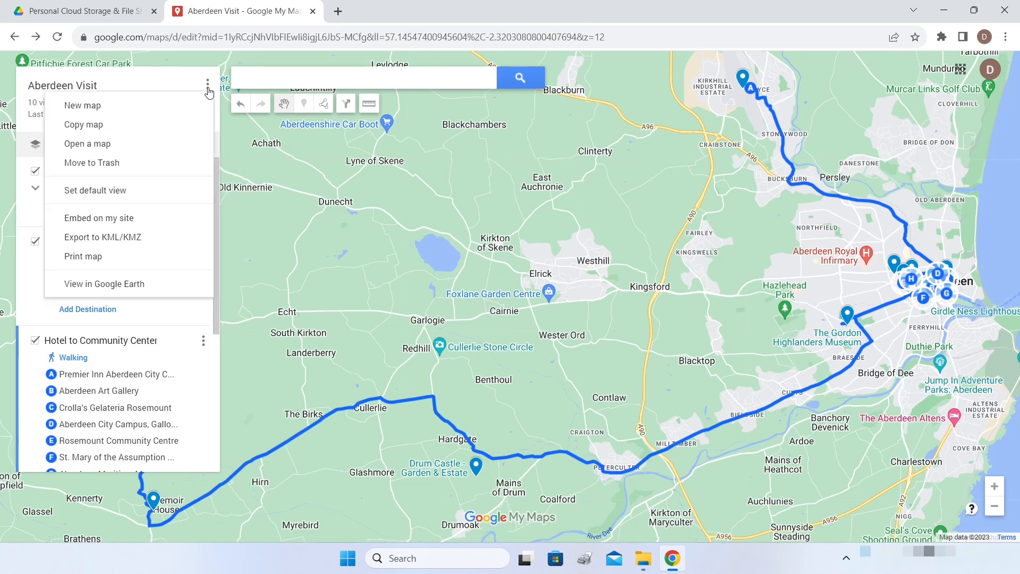
{"action": "left_click", "coordinate": [119, 193]}
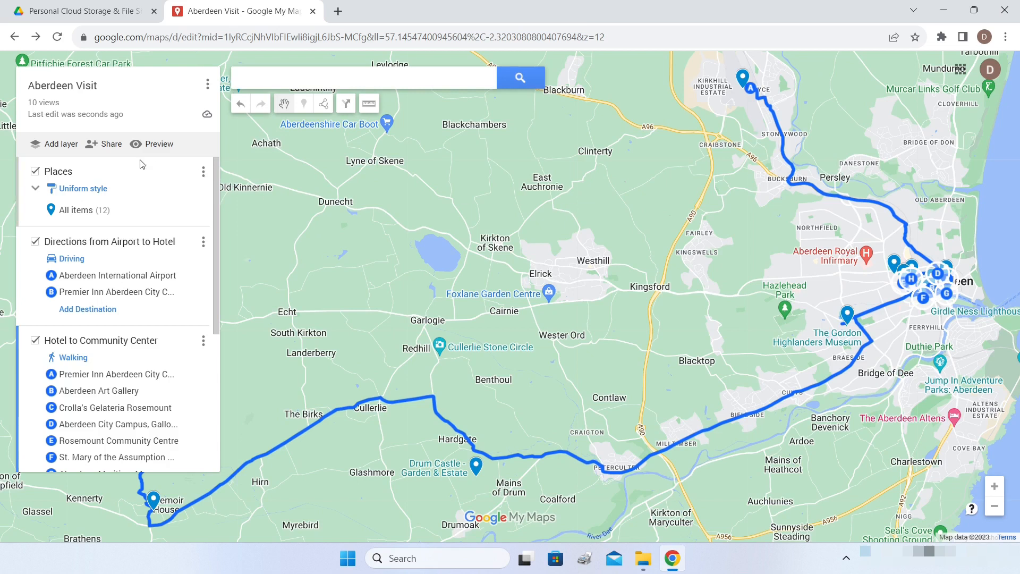
- Make the map viewable by anyone with the link and copy the shareable link
{"action": "left_click", "coordinate": [108, 147]}
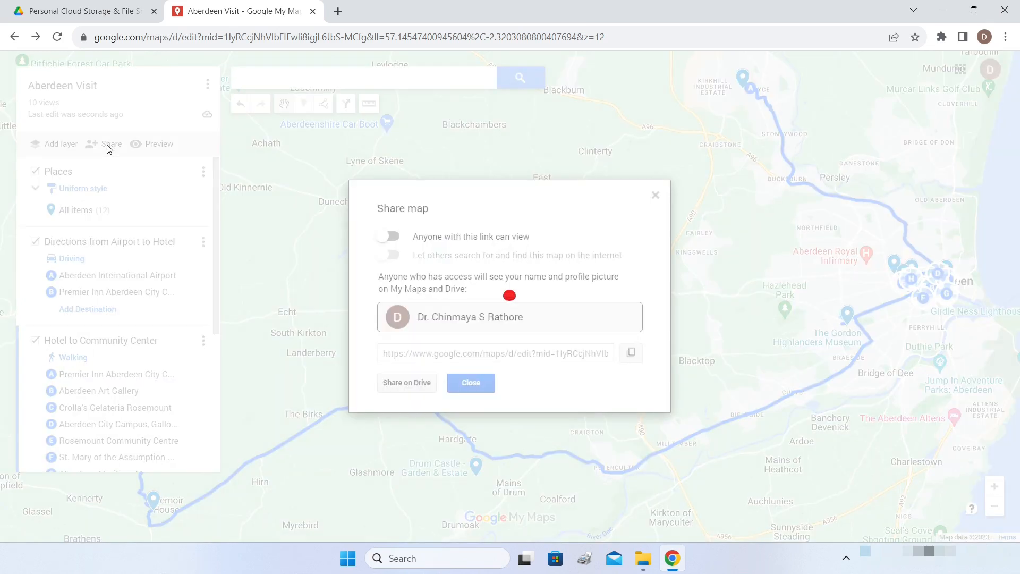
{"action": "left_click", "coordinate": [397, 240]}
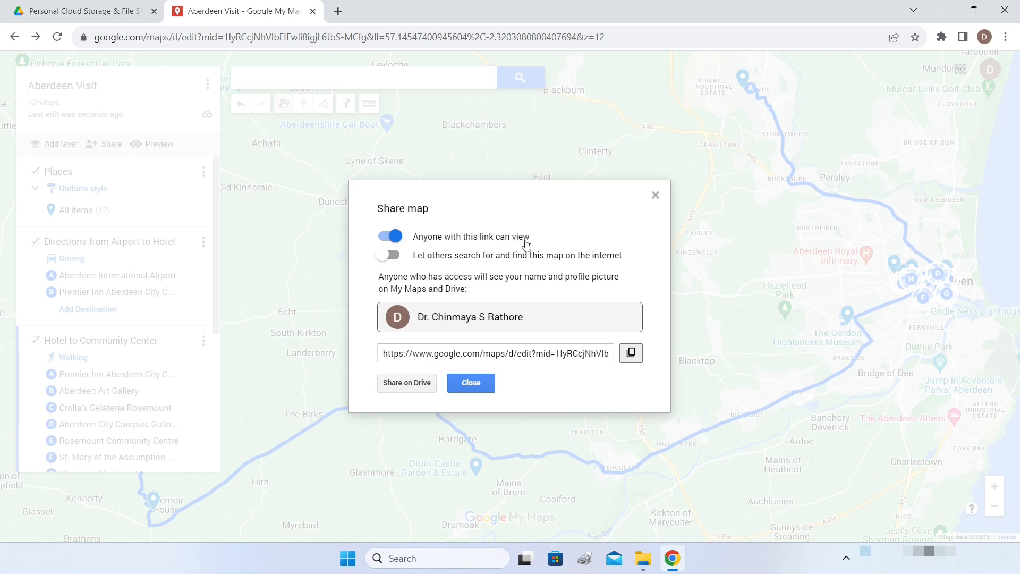
{"action": "left_click", "coordinate": [631, 354]}
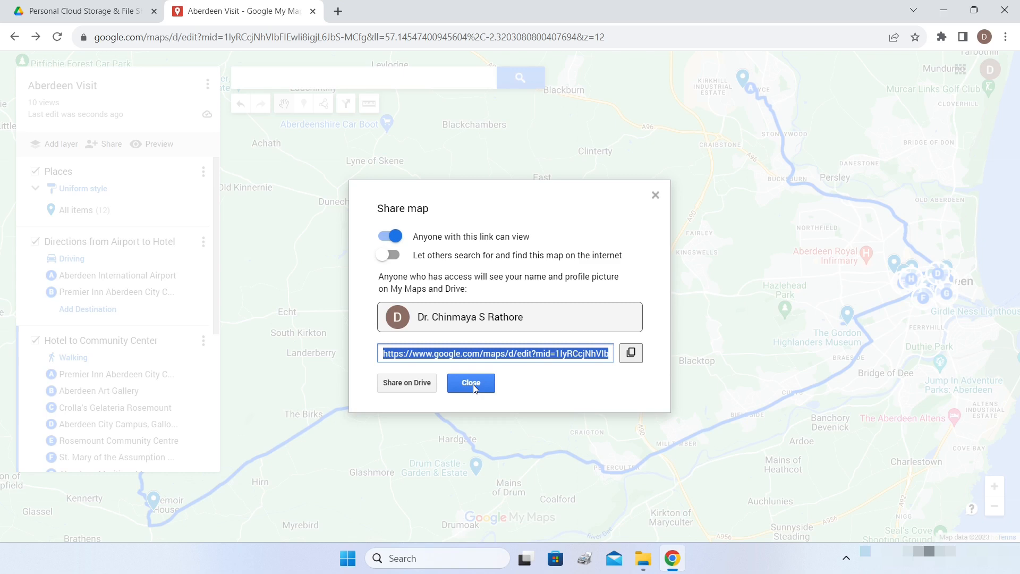
{"action": "left_click", "coordinate": [471, 384]}
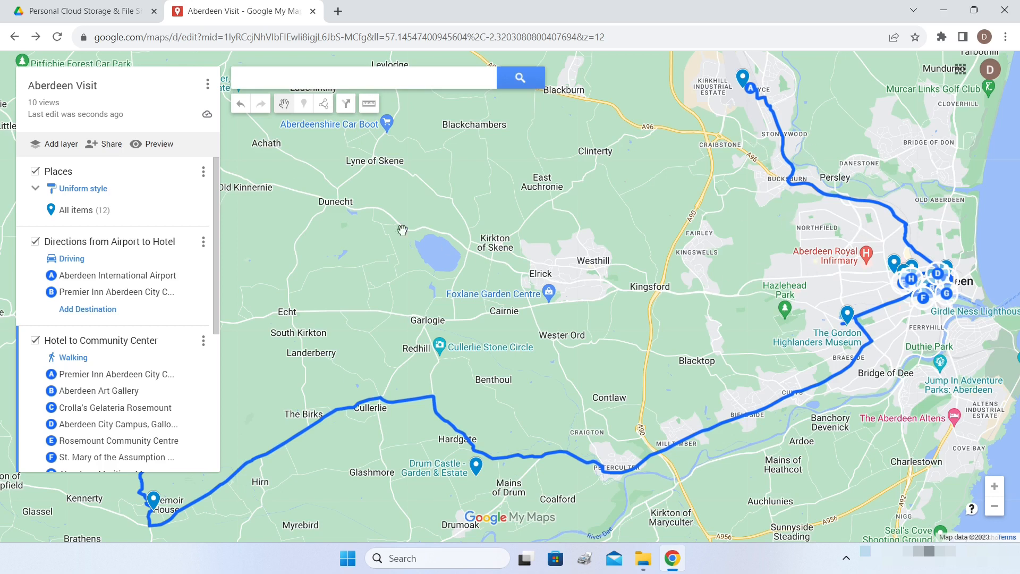
{"action": "left_click", "coordinate": [108, 150]}
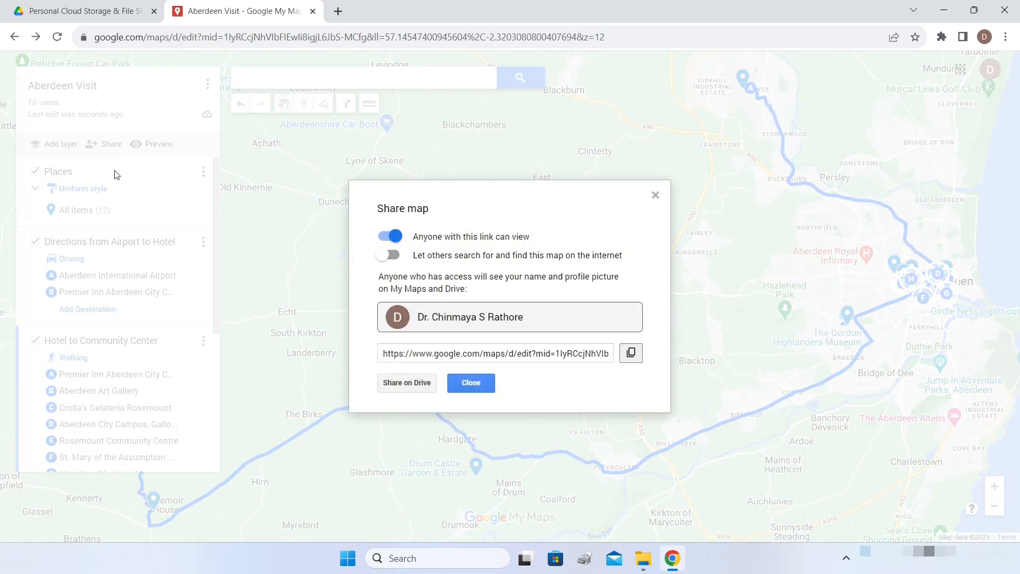
{"action": "left_click", "coordinate": [415, 385]}
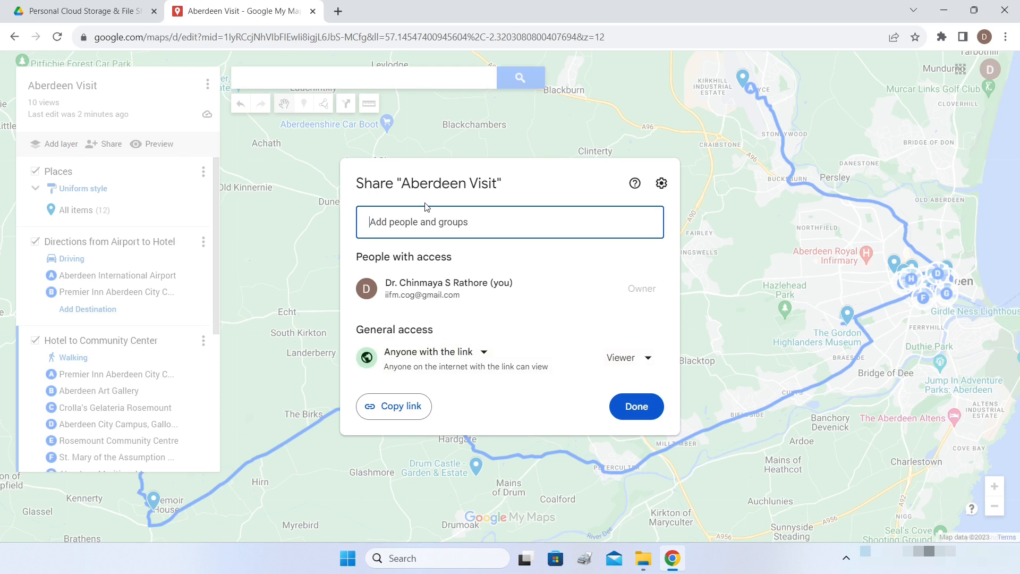
{"action": "key", "text": "Return"}
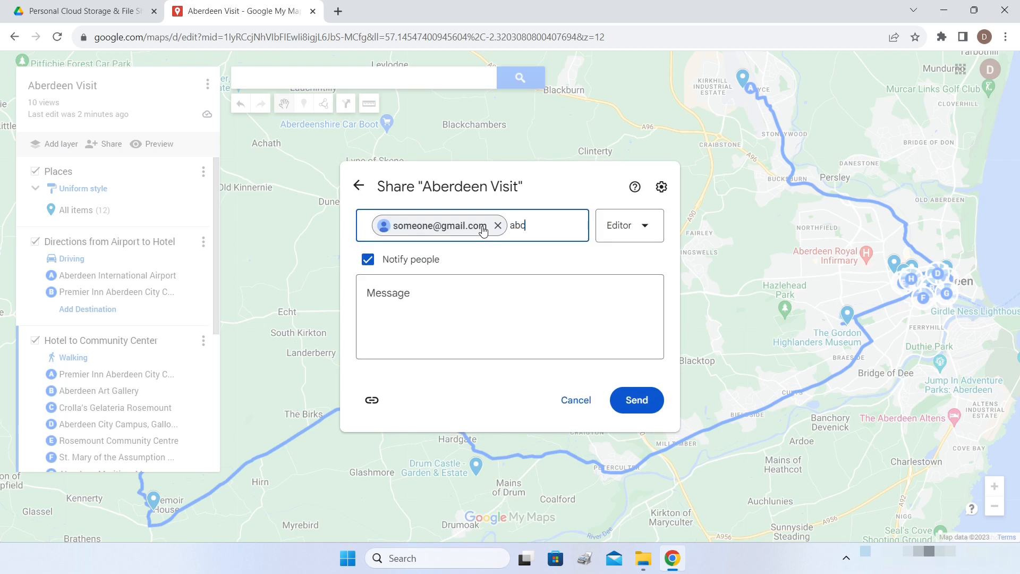
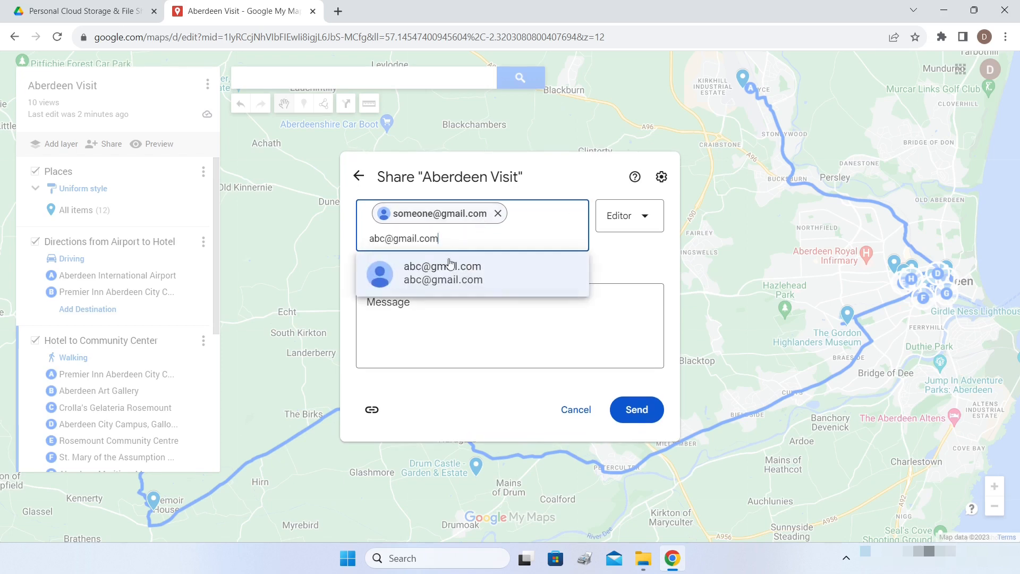
{"action": "key", "text": "Return"}
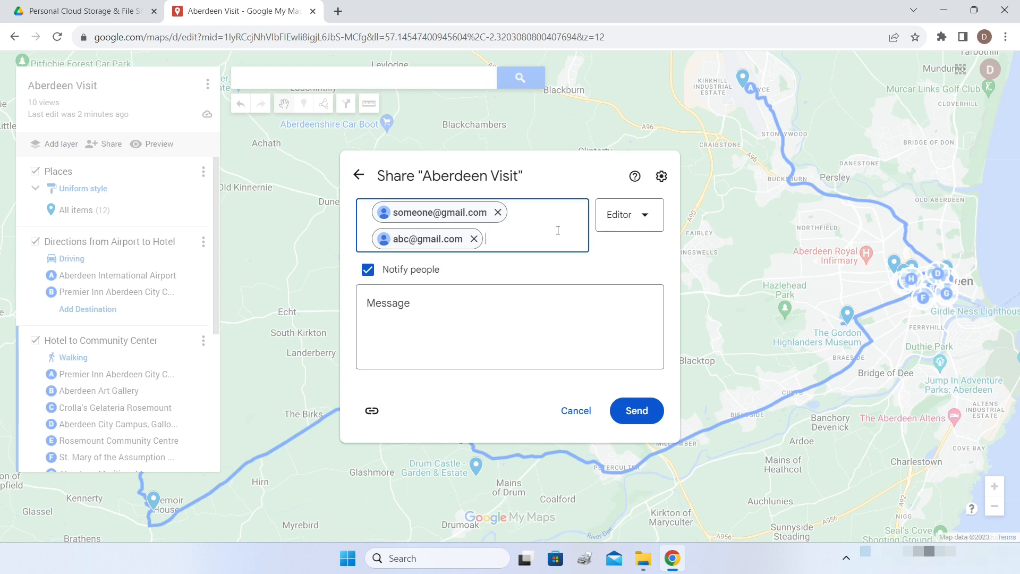
{"action": "left_click", "coordinate": [644, 220]}
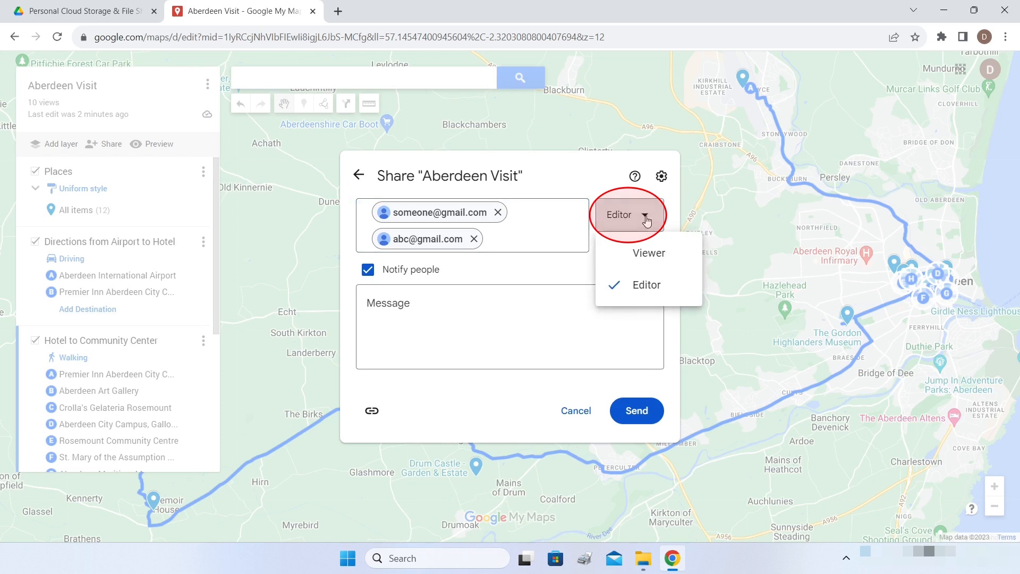
{"action": "left_click", "coordinate": [549, 215]}
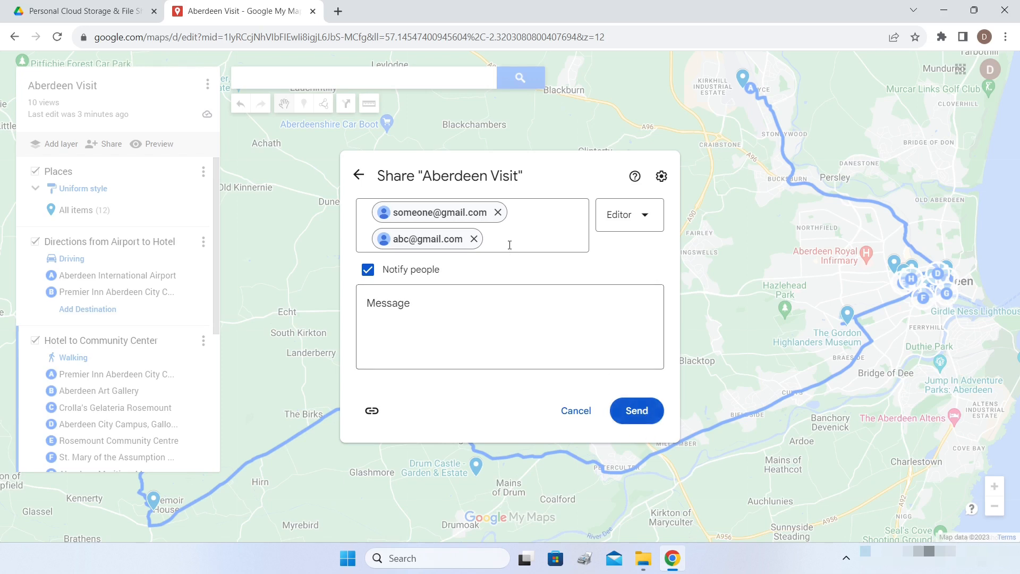
{"action": "left_click", "coordinate": [477, 326]}
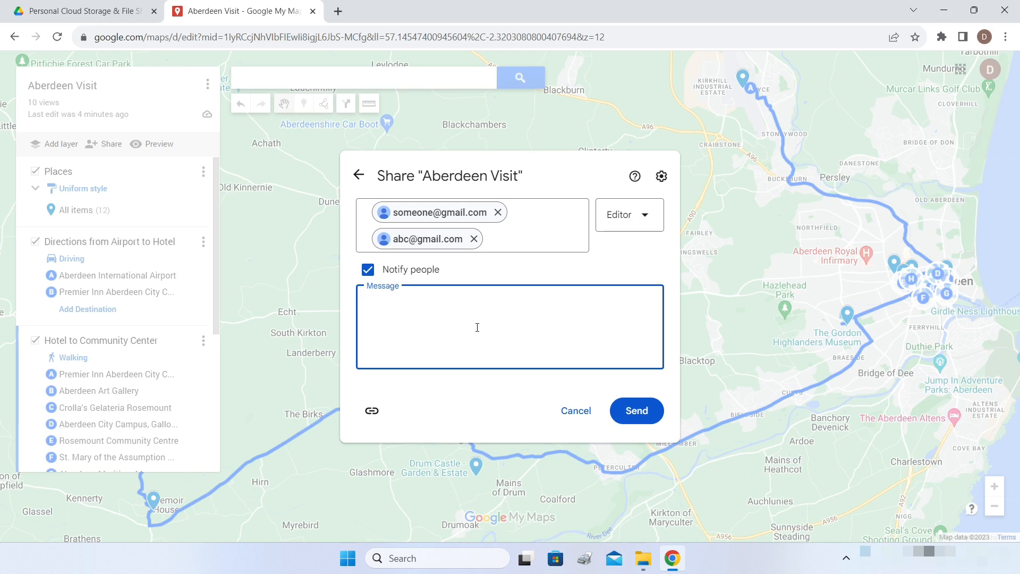
{"action": "left_click", "coordinate": [372, 411]}
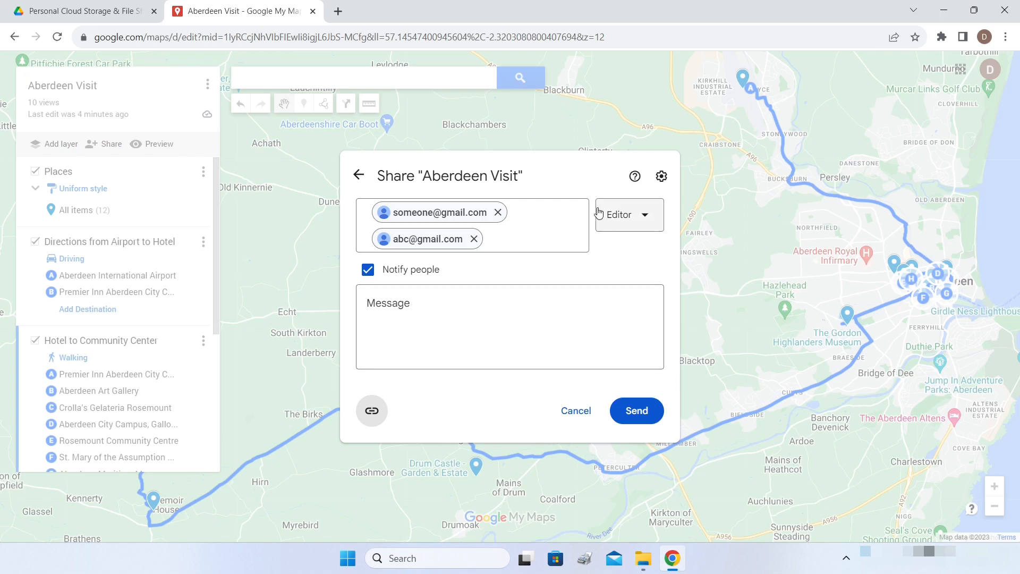
{"action": "left_click", "coordinate": [649, 418]}
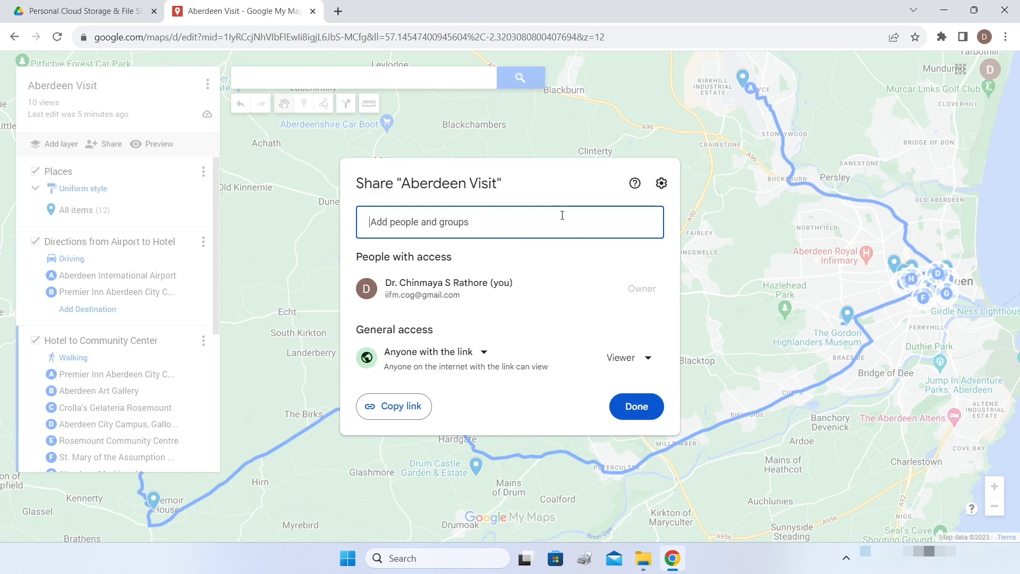
{"action": "left_click", "coordinate": [638, 406]}
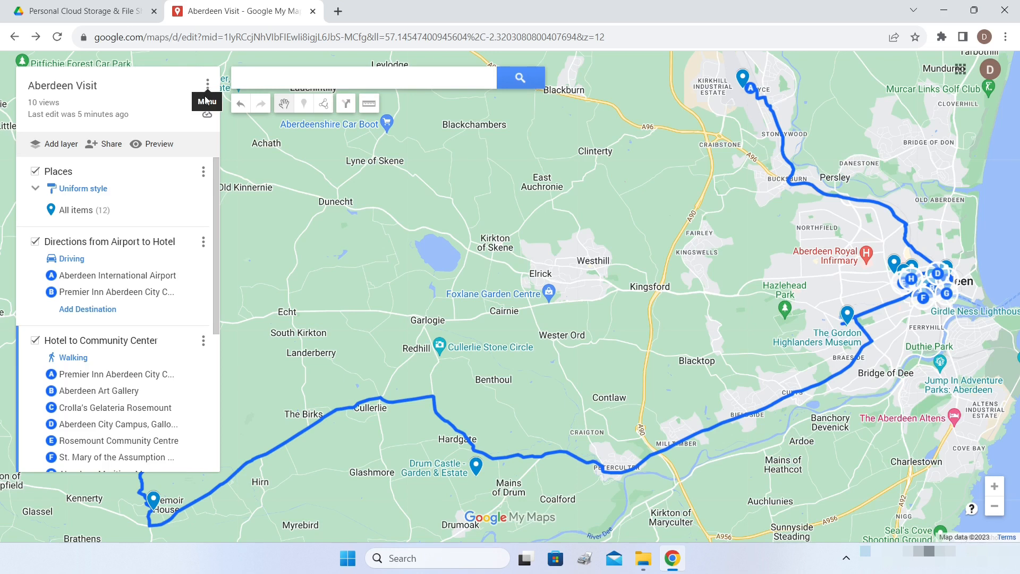
- Look over the Places layer's options, including Export data, then bring up the map's main menu
{"action": "left_click", "coordinate": [203, 173]}
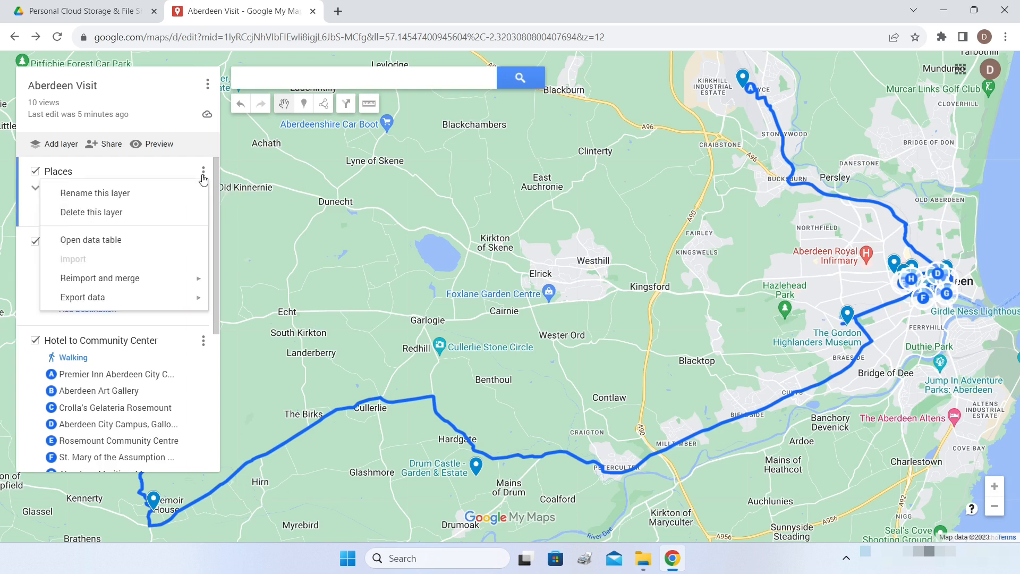
{"action": "mouse_move", "coordinate": [141, 296]}
{"action": "mouse_move", "coordinate": [200, 296]}
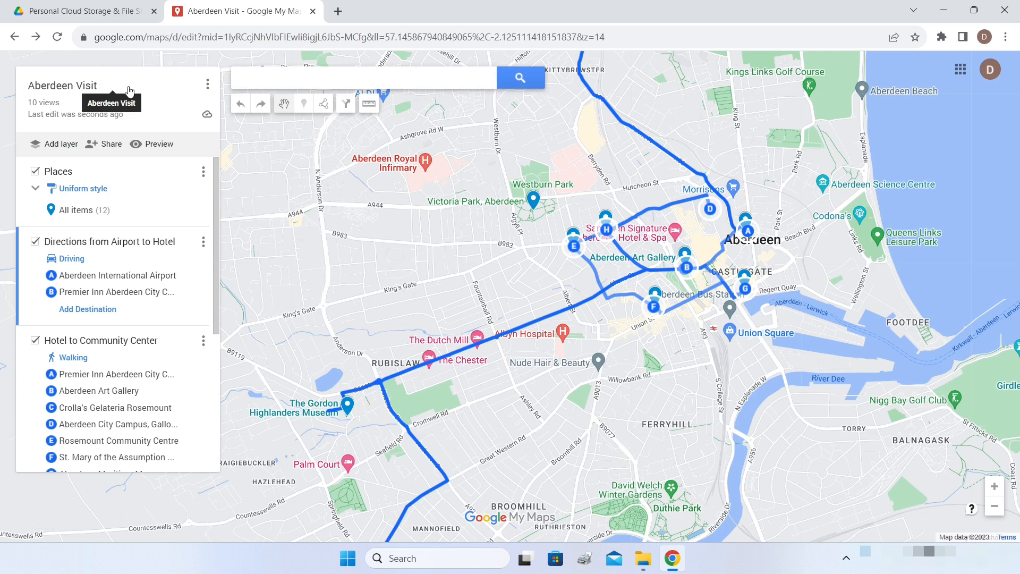
{"action": "left_click", "coordinate": [208, 88]}
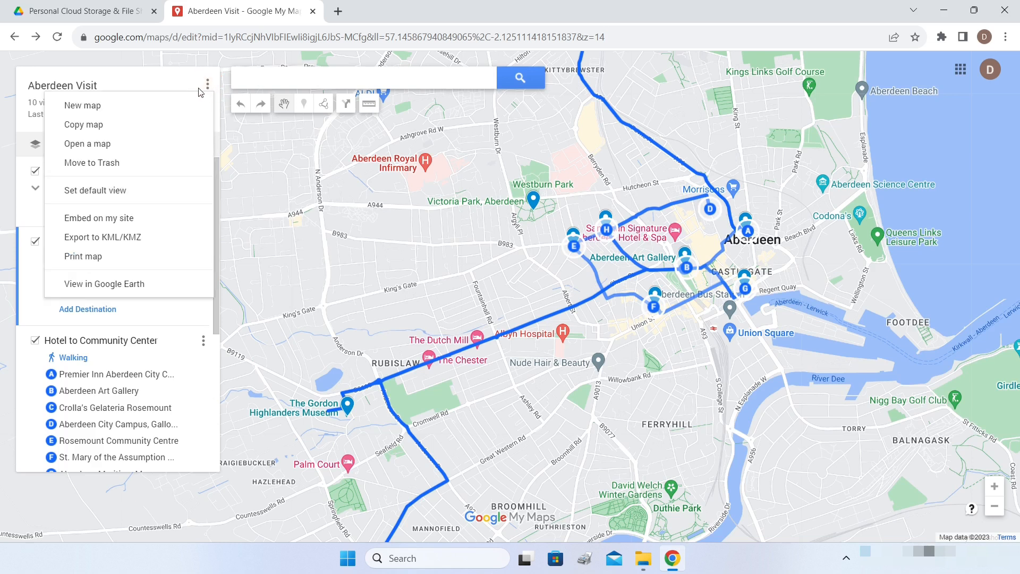
{"action": "left_click", "coordinate": [108, 242]}
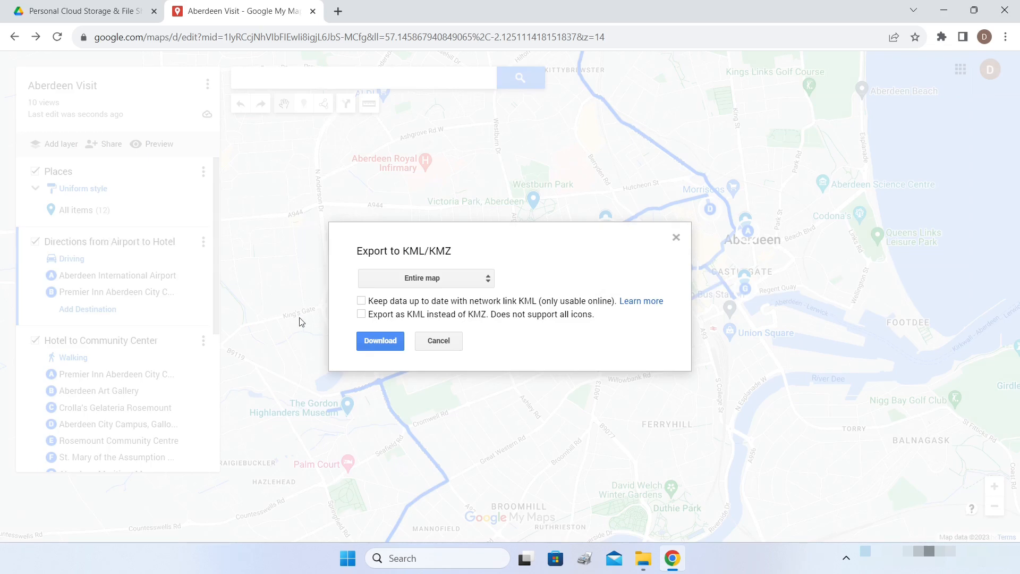
{"action": "left_click", "coordinate": [430, 285]}
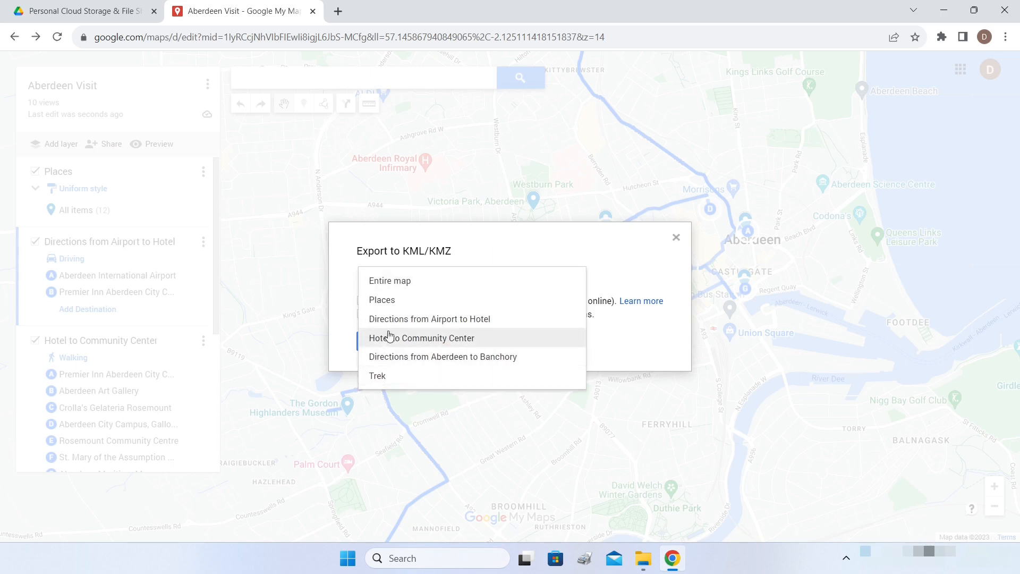
{"action": "left_click", "coordinate": [485, 247]}
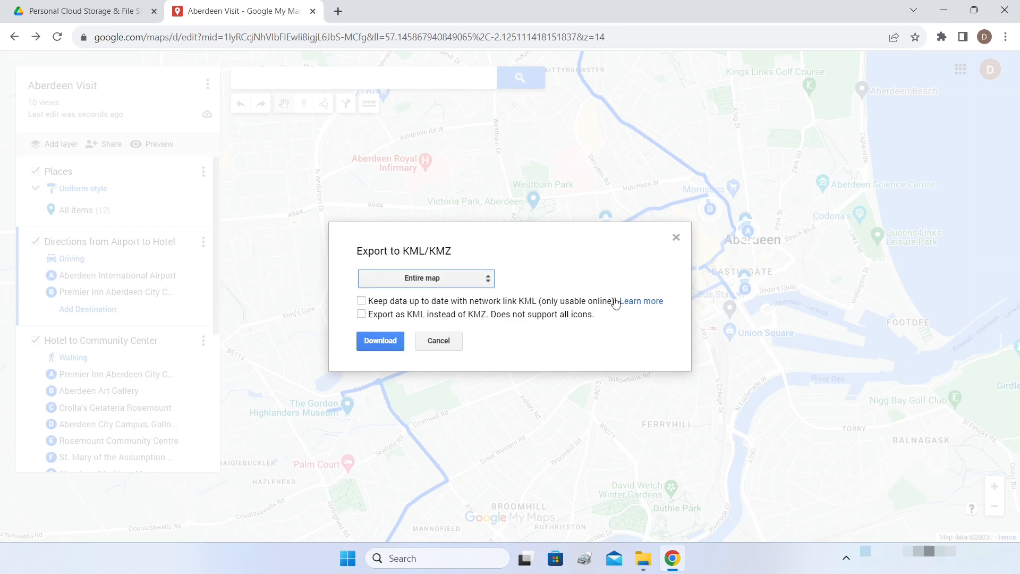
{"action": "left_click", "coordinate": [453, 282]}
{"action": "left_click", "coordinate": [588, 251]}
{"action": "left_click", "coordinate": [676, 239]}
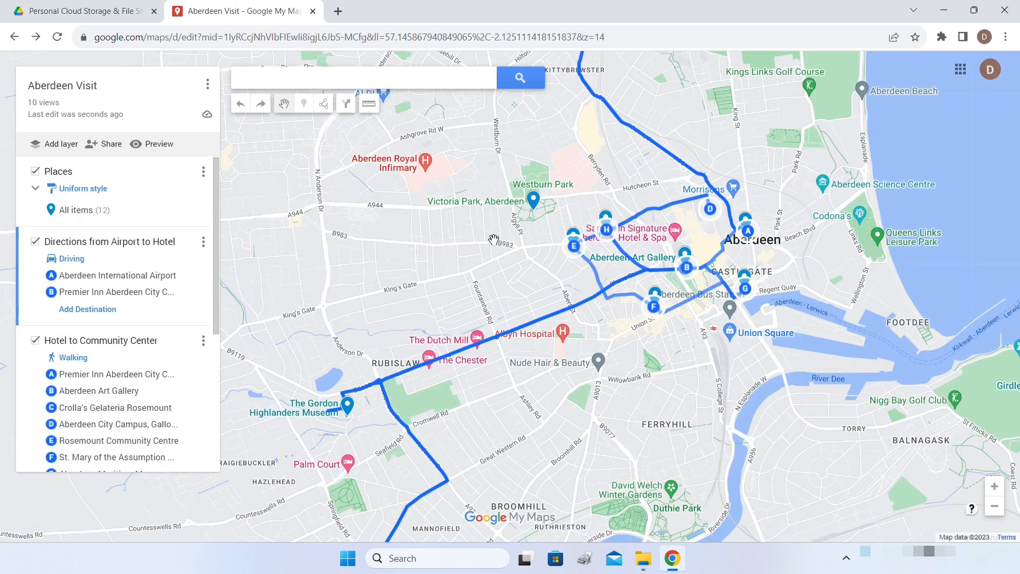
{"action": "left_click", "coordinate": [207, 85]}
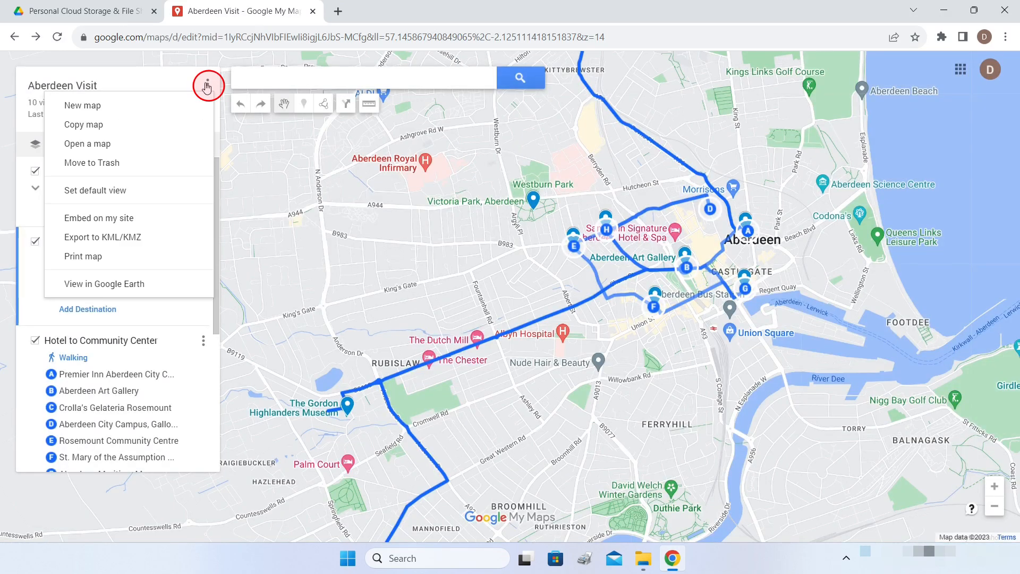
{"action": "left_click", "coordinate": [112, 285]}
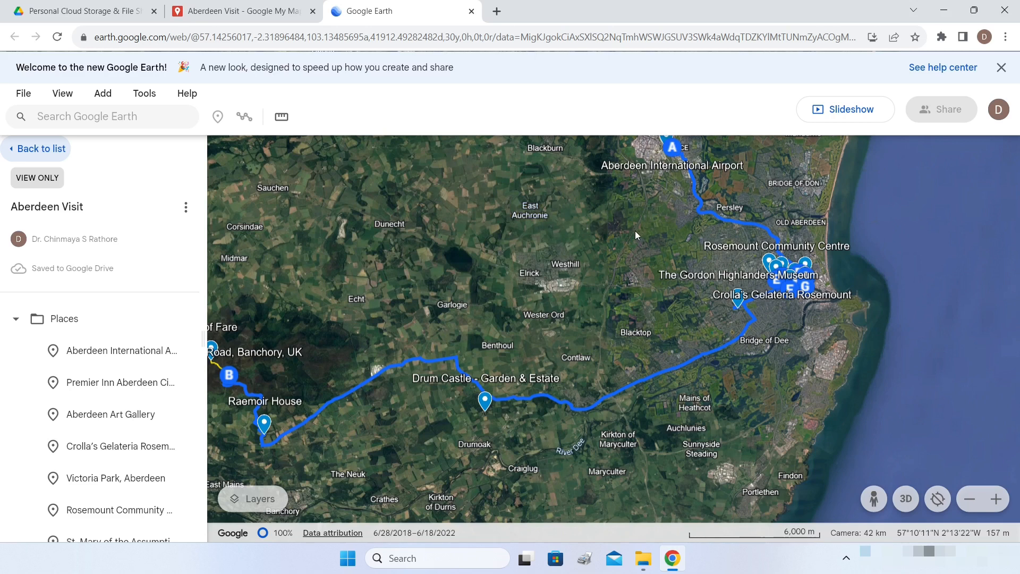
{"action": "left_click", "coordinate": [471, 12]}
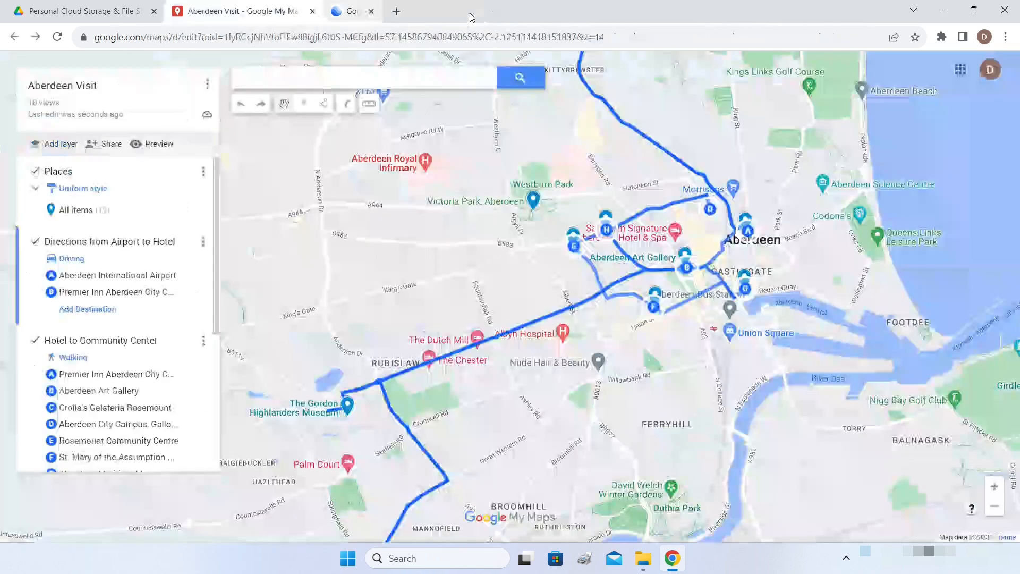
{"action": "left_click", "coordinate": [207, 88]}
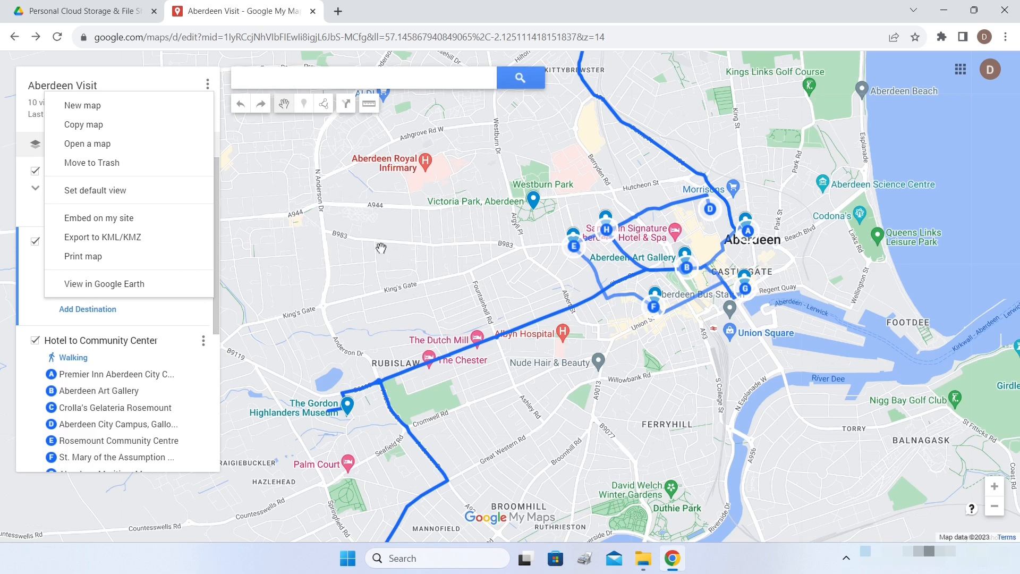
- Get the map's embed-on-my-site HTML code, then close the embed window
{"action": "left_click", "coordinate": [110, 220]}
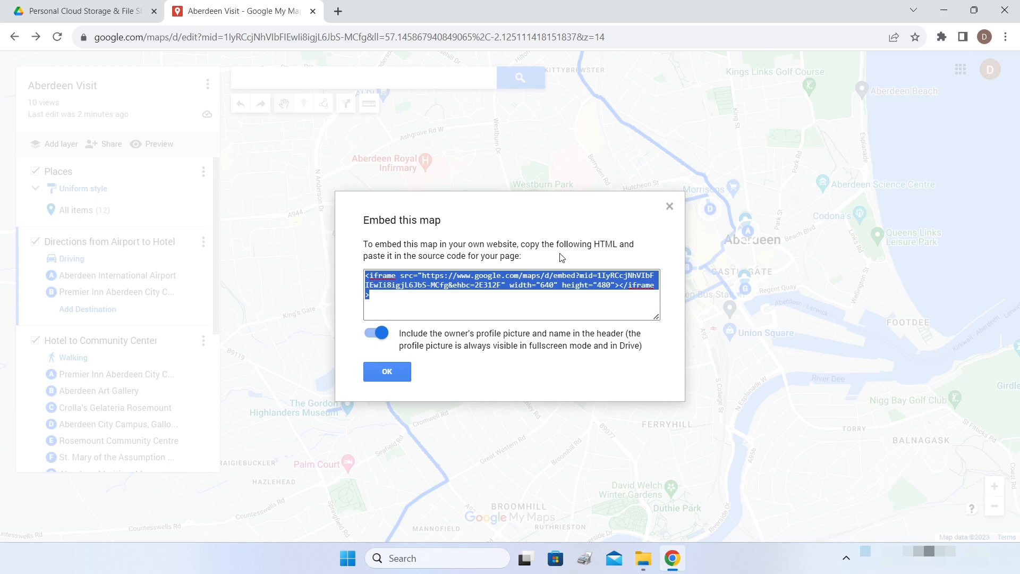
{"action": "left_click", "coordinate": [669, 207]}
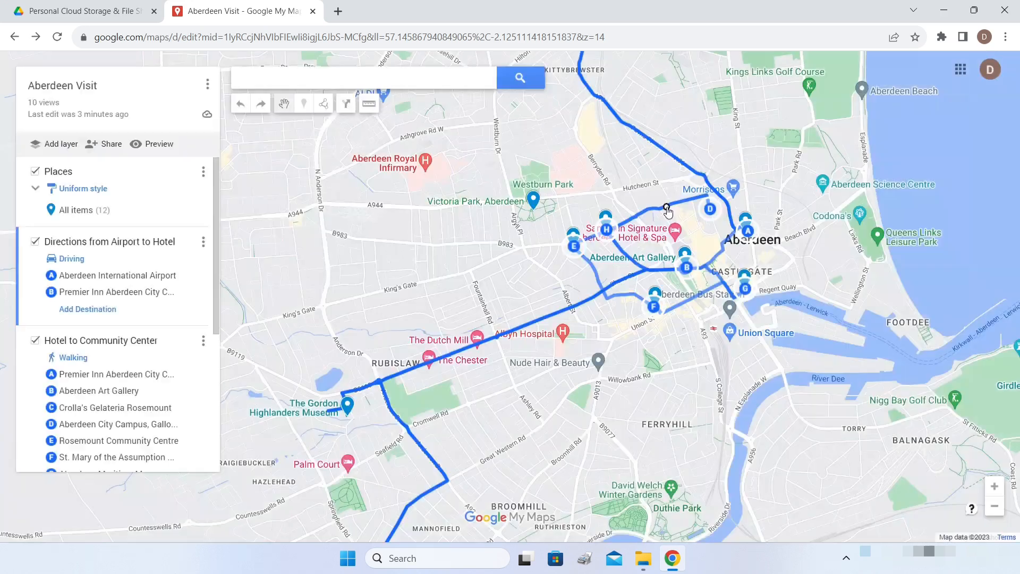
{"action": "left_click", "coordinate": [208, 85]}
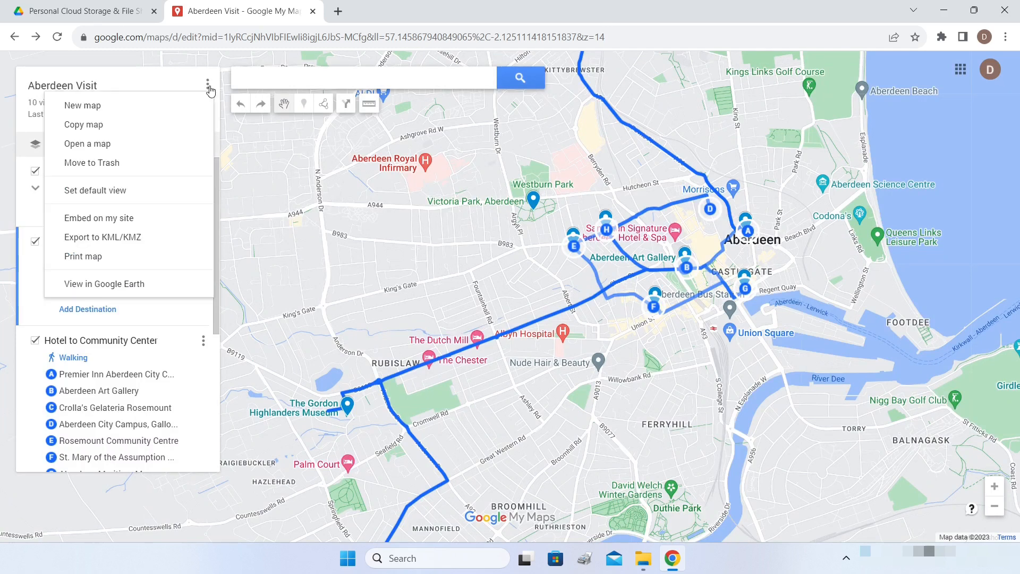
- Set the map print to A3 landscape with Image output and generate the preview
{"action": "left_click", "coordinate": [101, 259]}
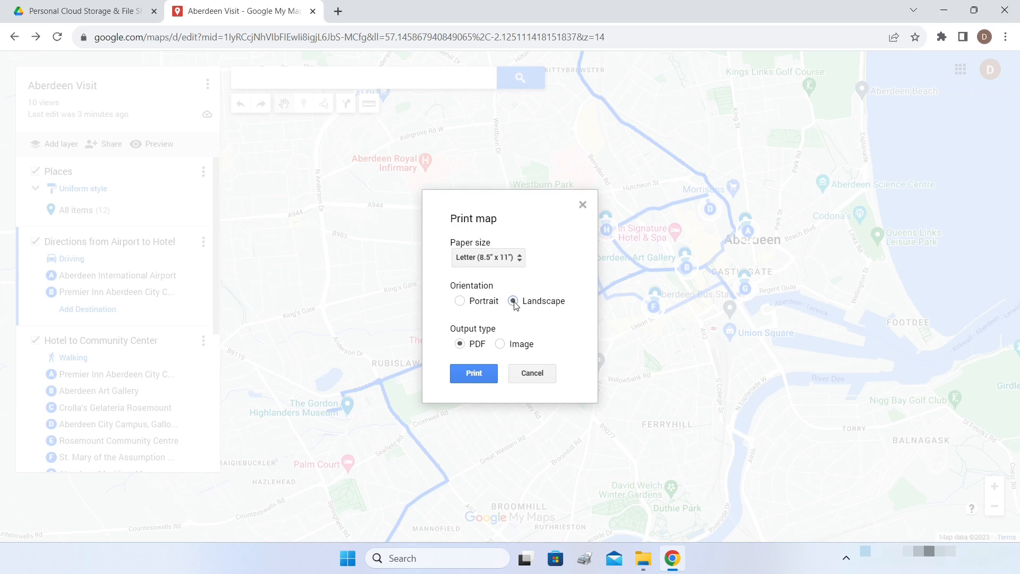
{"action": "left_click", "coordinate": [520, 263]}
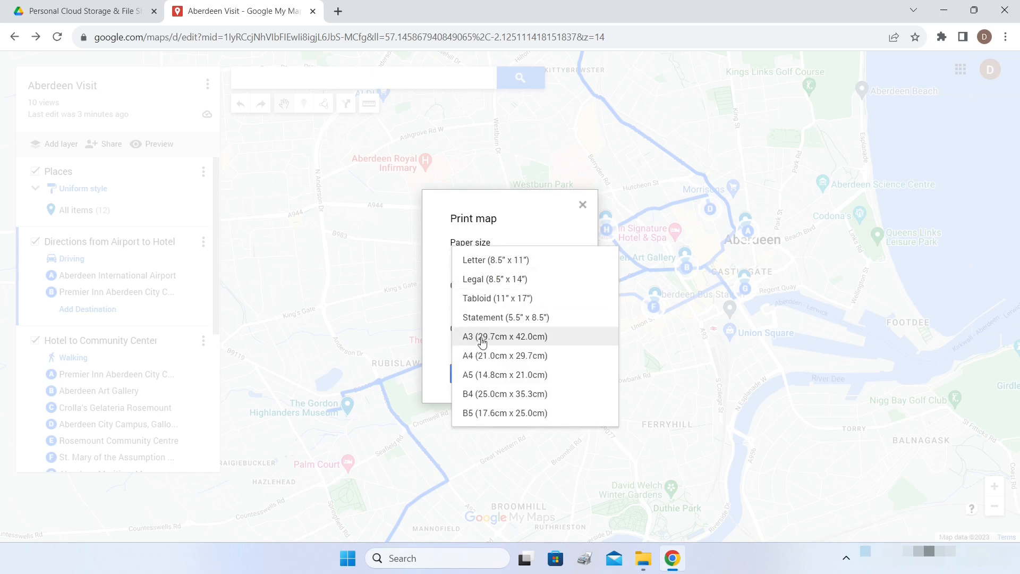
{"action": "left_click", "coordinate": [500, 343]}
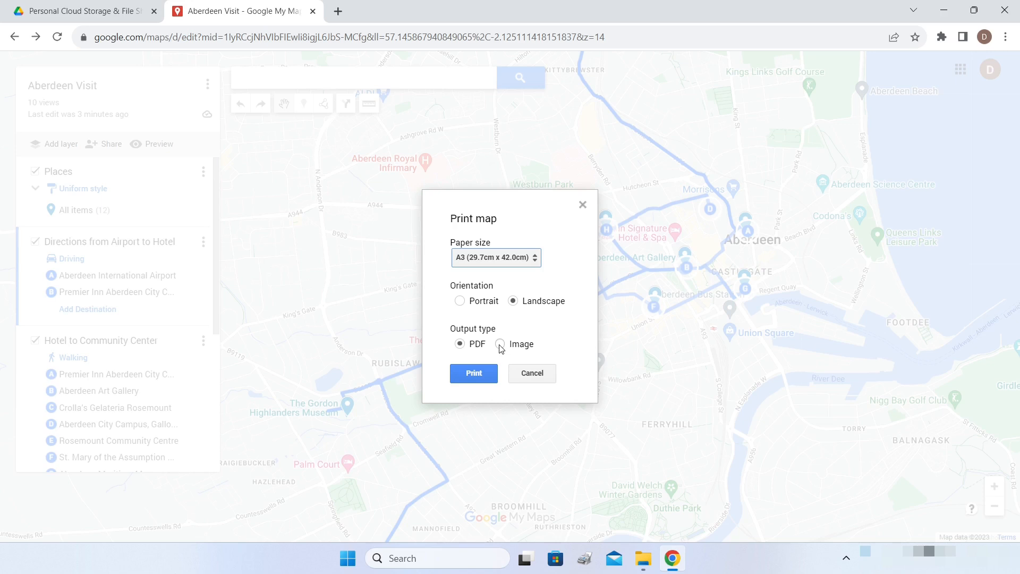
{"action": "left_click", "coordinate": [500, 344]}
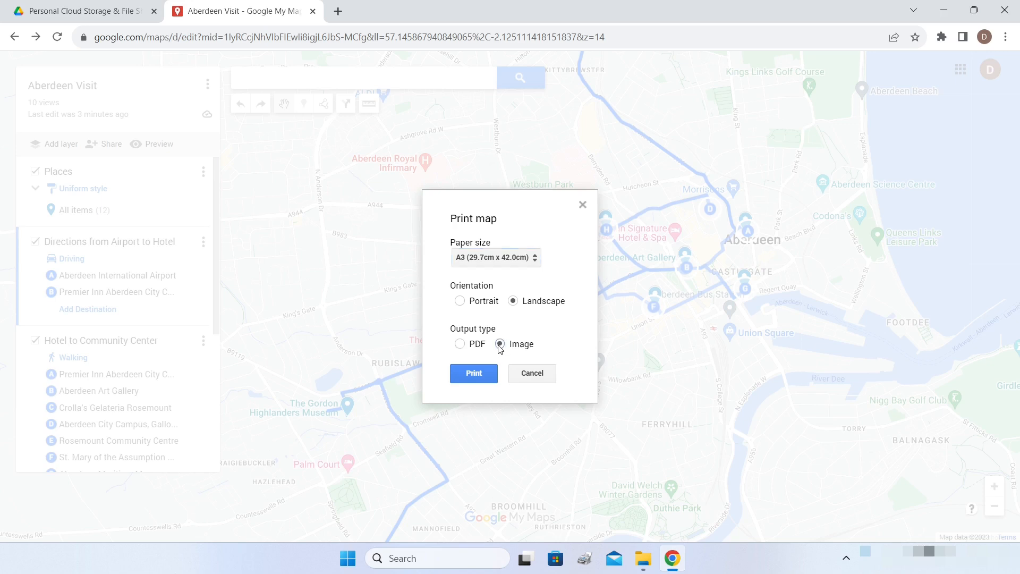
{"action": "left_click", "coordinate": [470, 374]}
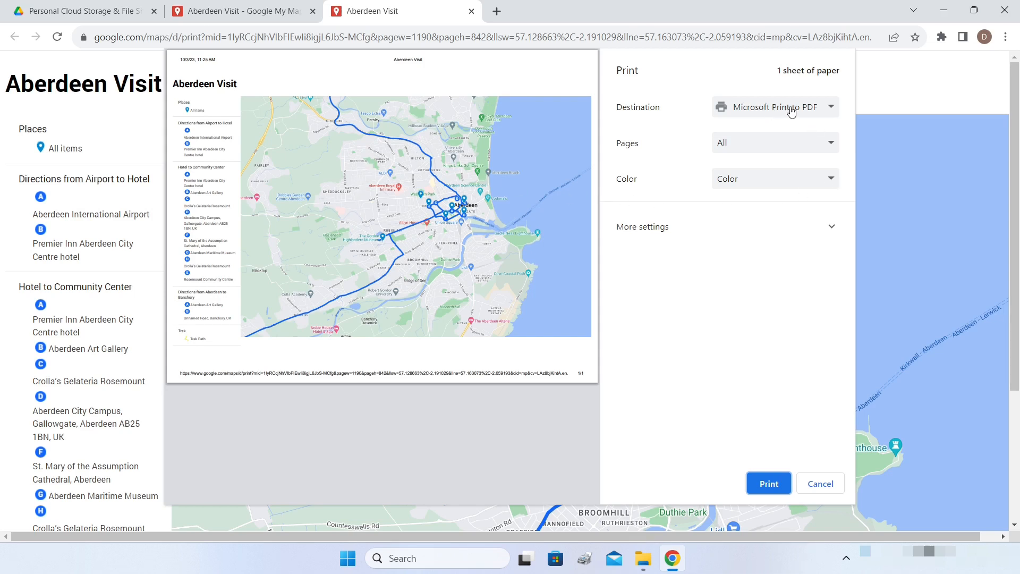
- Print the map to a PDF named 'aberdeen visit' in Downloads' New folder
{"action": "left_click", "coordinate": [769, 484]}
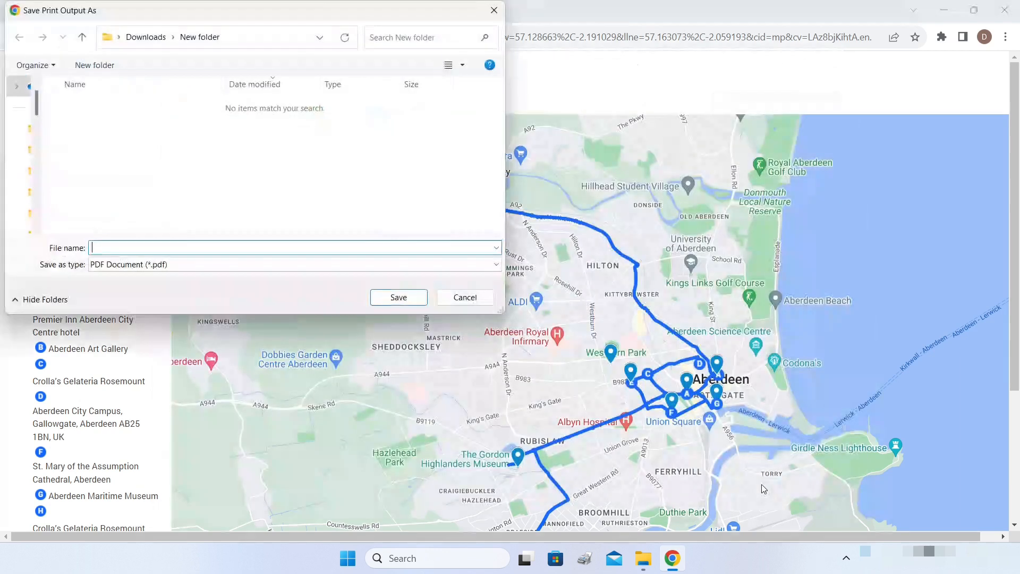
{"action": "type", "text": "aberdeen visit"}
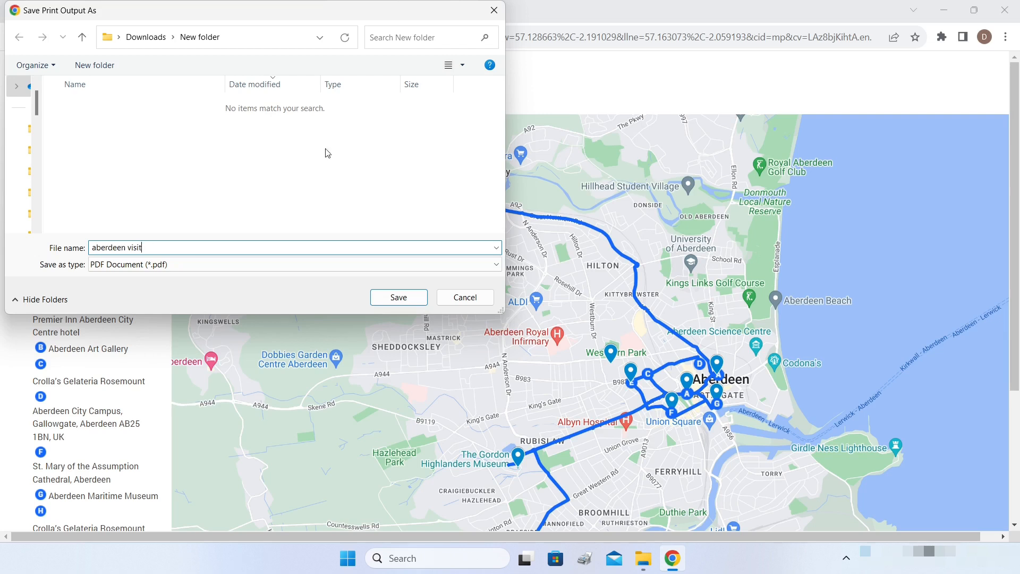
{"action": "left_click", "coordinate": [399, 299]}
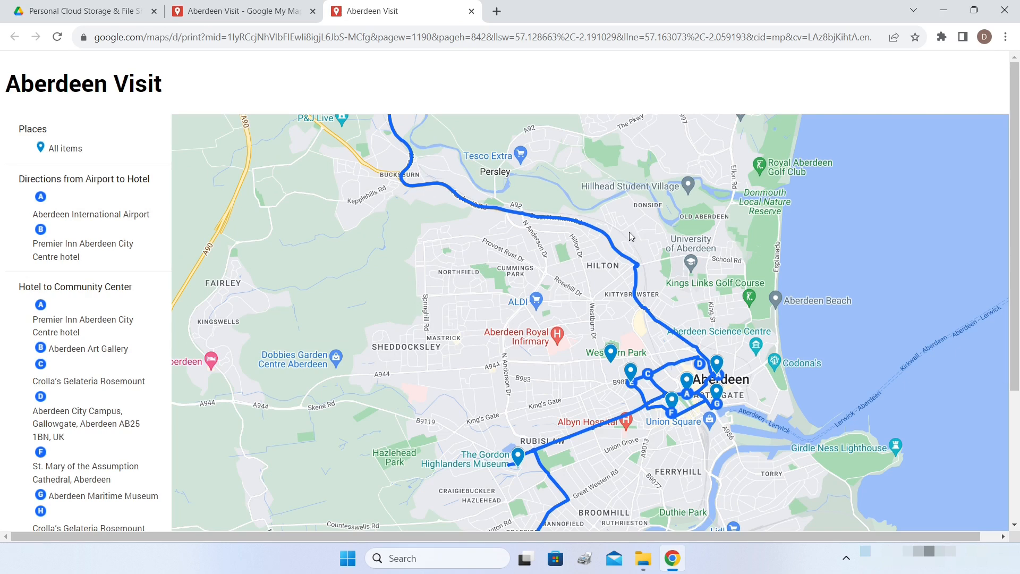
{"action": "left_click", "coordinate": [643, 557]}
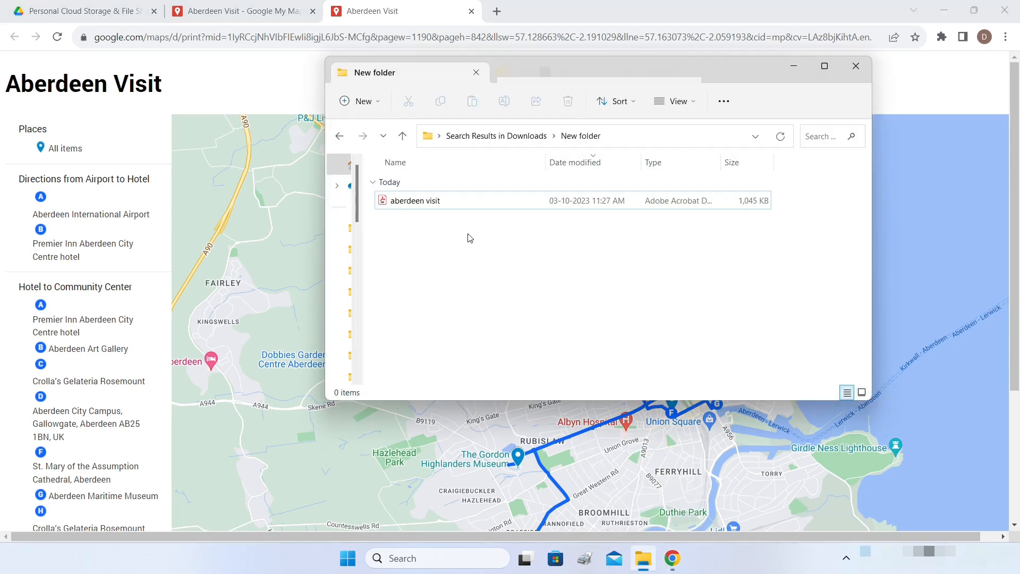
- Open the 'aberdeen visit' PDF from New folder in Acrobat Reader
{"action": "left_click", "coordinate": [412, 206]}
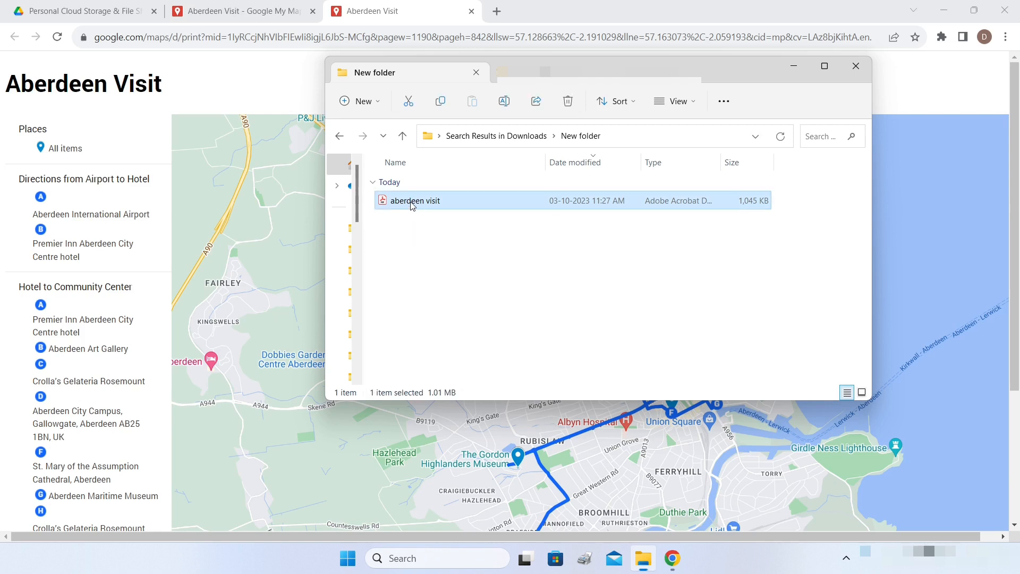
{"action": "double_click", "coordinate": [412, 205]}
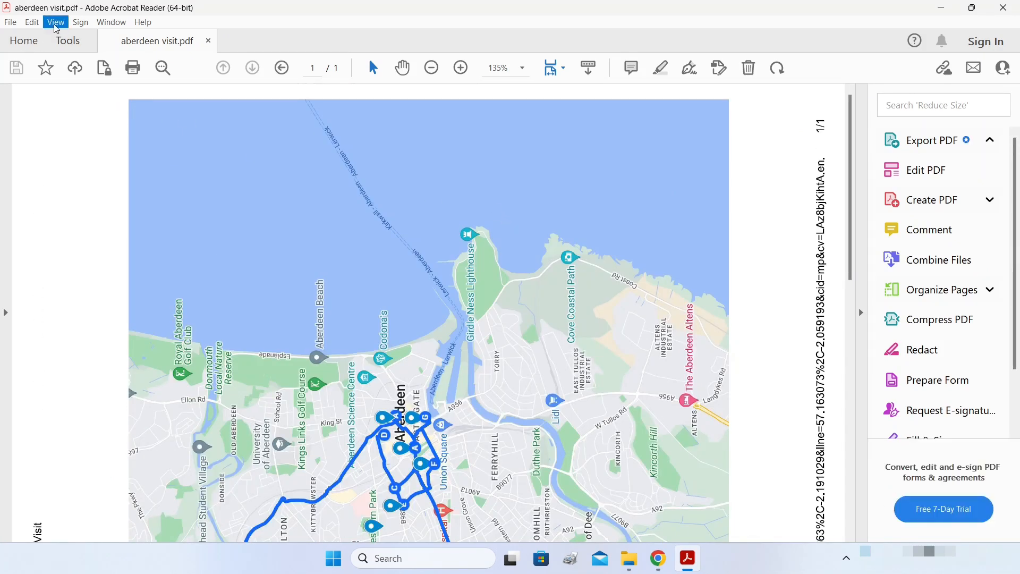
- Rotate the aberdeen visit PDF view clockwise and scroll through the printed map
{"action": "left_click", "coordinate": [56, 27]}
{"action": "mouse_move", "coordinate": [119, 42]}
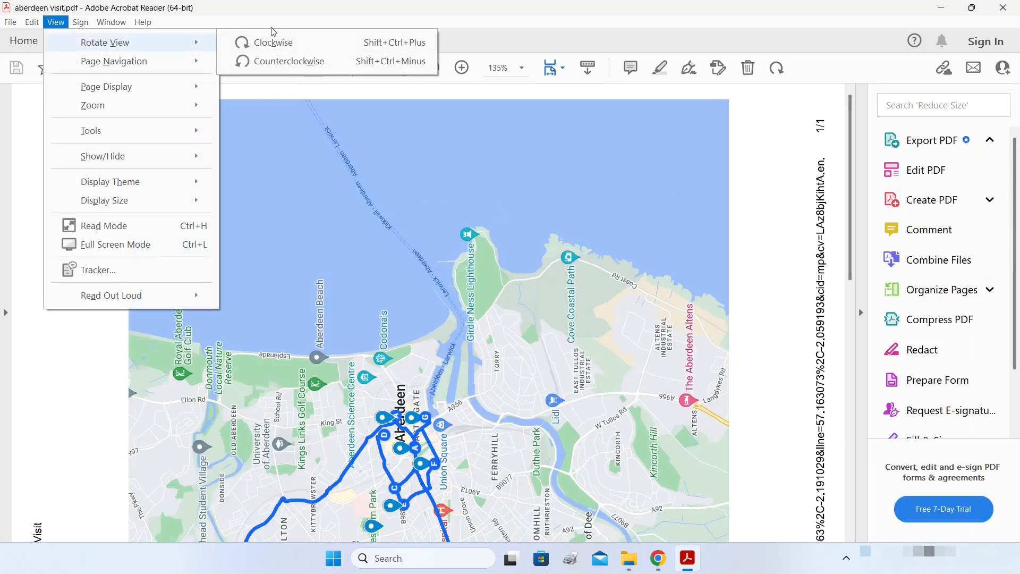
{"action": "left_click", "coordinate": [272, 43]}
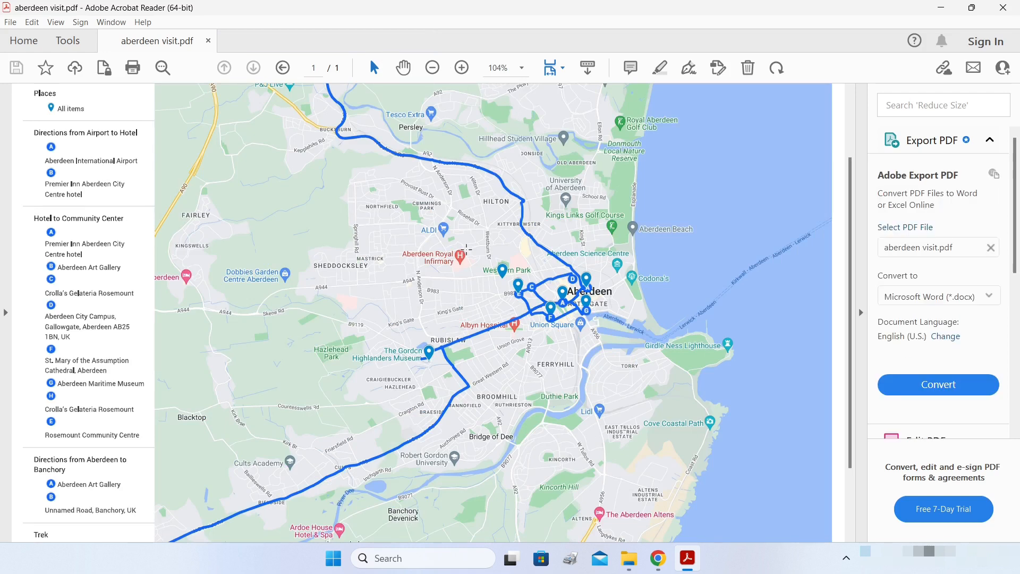
{"action": "scroll", "coordinate": [465, 248], "scroll_direction": "down", "scroll_amount": 2}
{"action": "scroll", "coordinate": [478, 254], "scroll_direction": "up", "scroll_amount": 4}
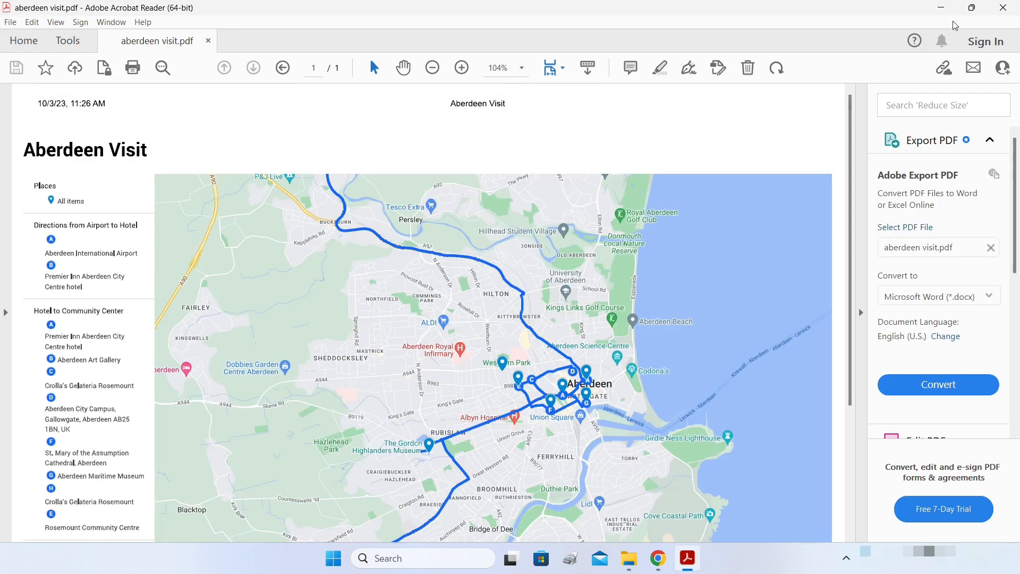
- Close the PDF, minimize the Explorer window and close the print tab
{"action": "left_click", "coordinate": [1005, 11]}
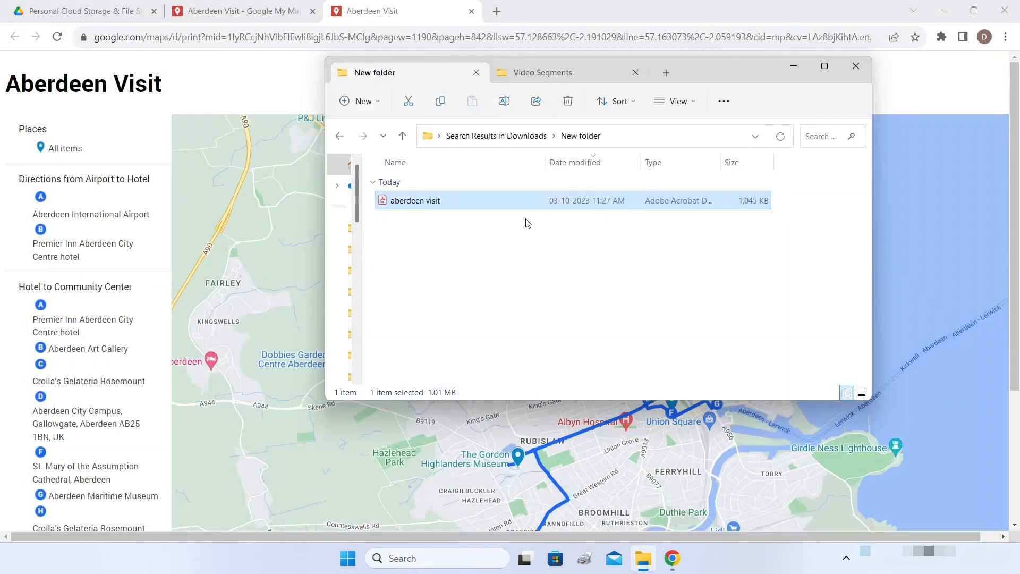
{"action": "left_click", "coordinate": [793, 66]}
{"action": "key", "text": "ctrl+w"}
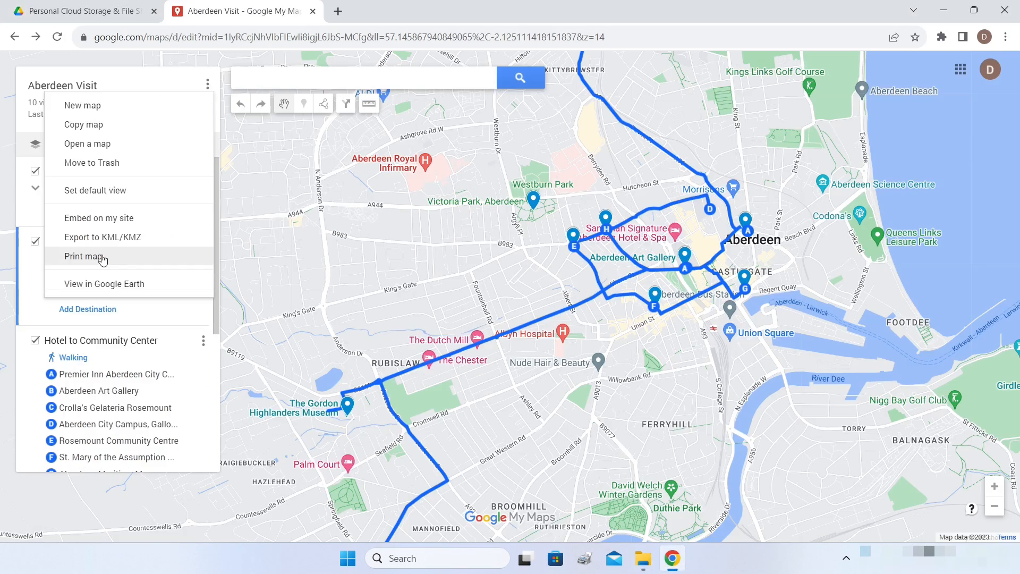
- Review the Places layer's Reimport and merge options twice, leaving them unchanged
{"action": "key", "text": "Escape"}
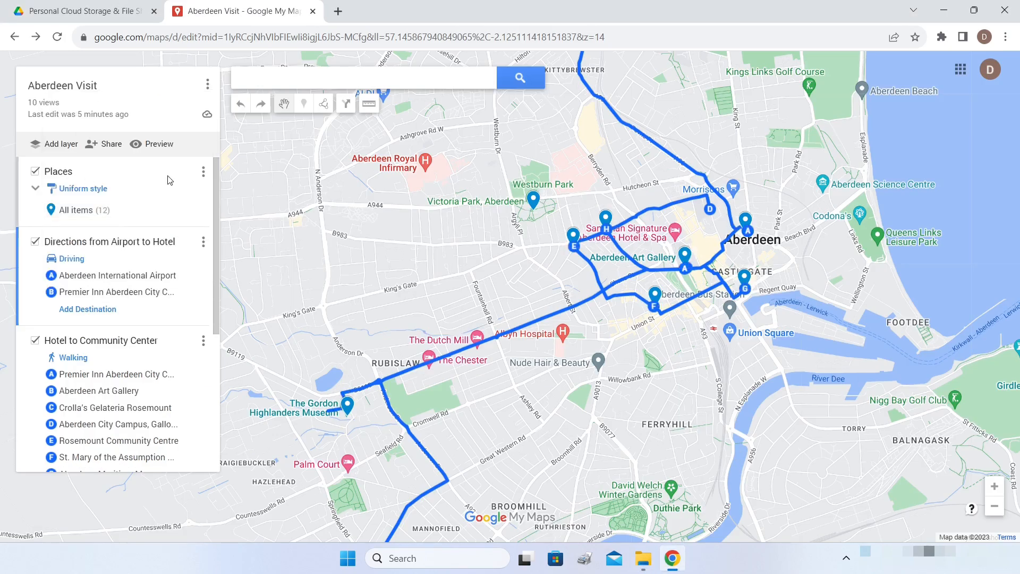
{"action": "left_click", "coordinate": [202, 171]}
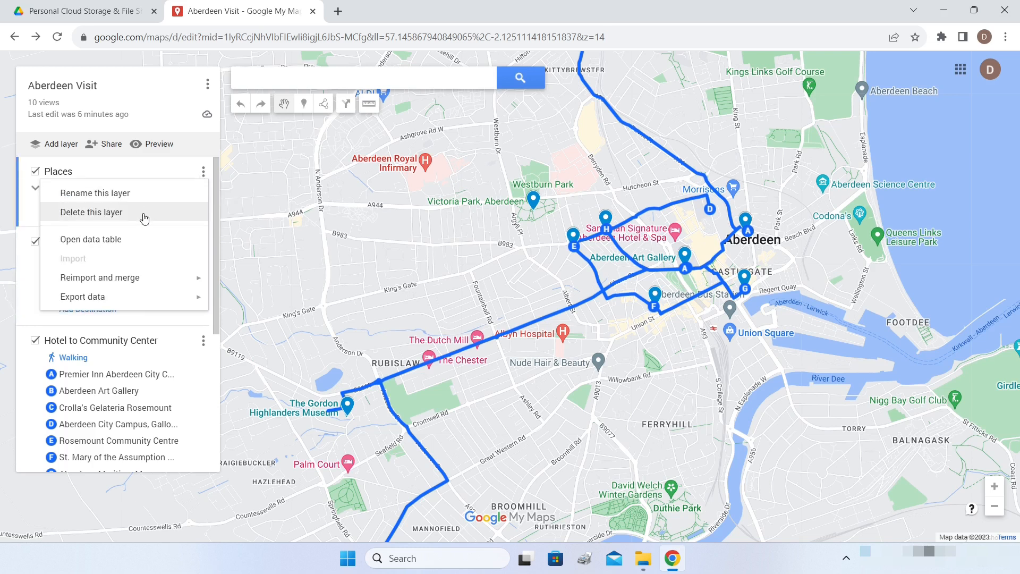
{"action": "mouse_move", "coordinate": [123, 281]}
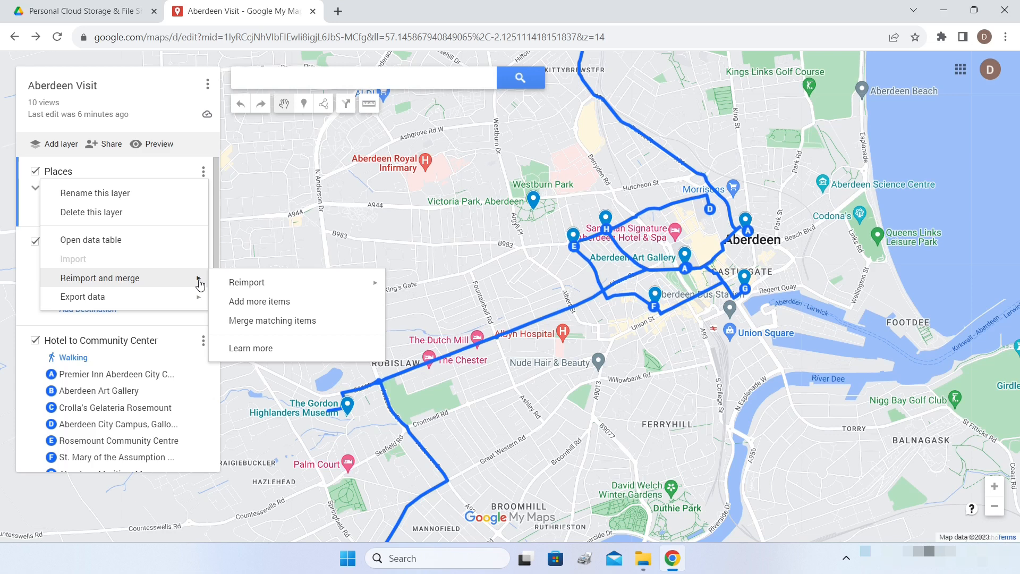
{"action": "mouse_move", "coordinate": [268, 290]}
{"action": "left_click", "coordinate": [30, 277]}
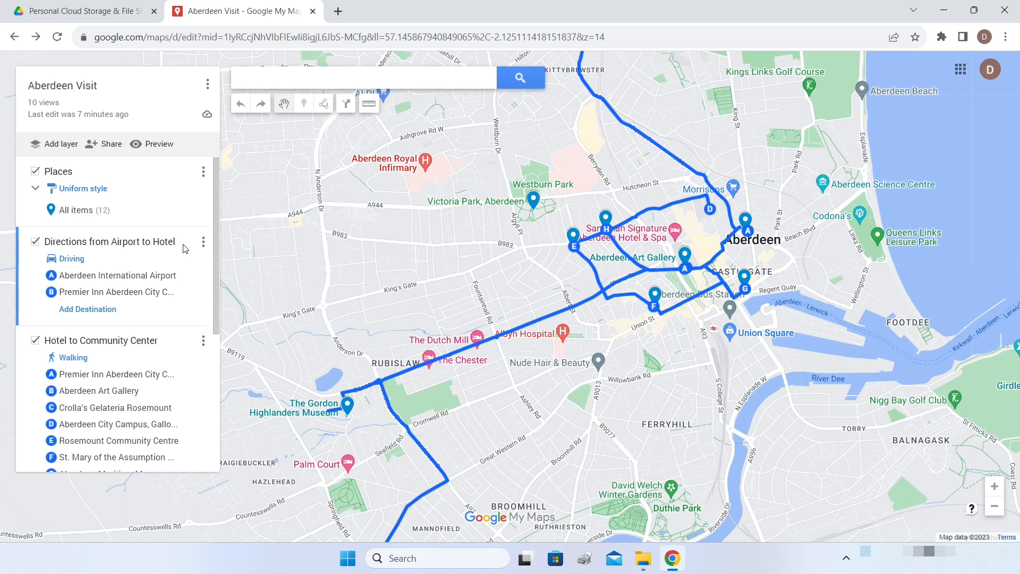
{"action": "left_click", "coordinate": [203, 171]}
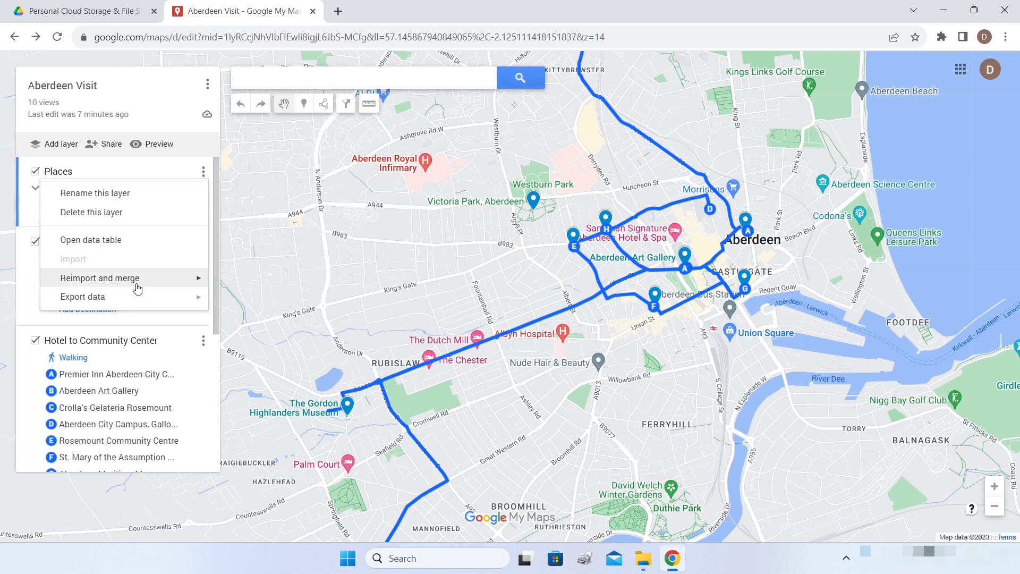
{"action": "mouse_move", "coordinate": [167, 282]}
{"action": "mouse_move", "coordinate": [231, 284]}
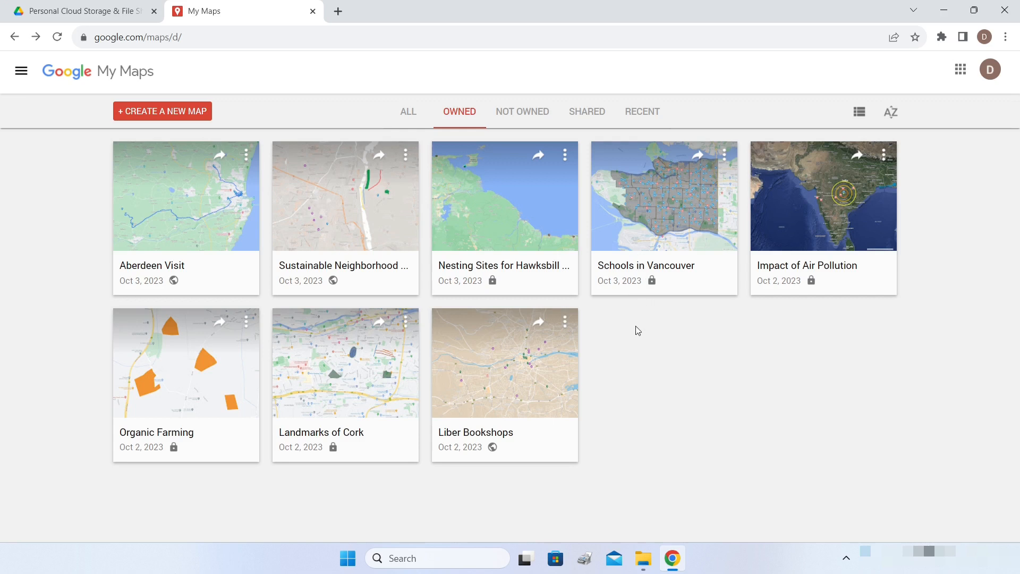
- Open the Klamath River Dams map from Not owned, then return to the Shared list
{"action": "left_click", "coordinate": [592, 118]}
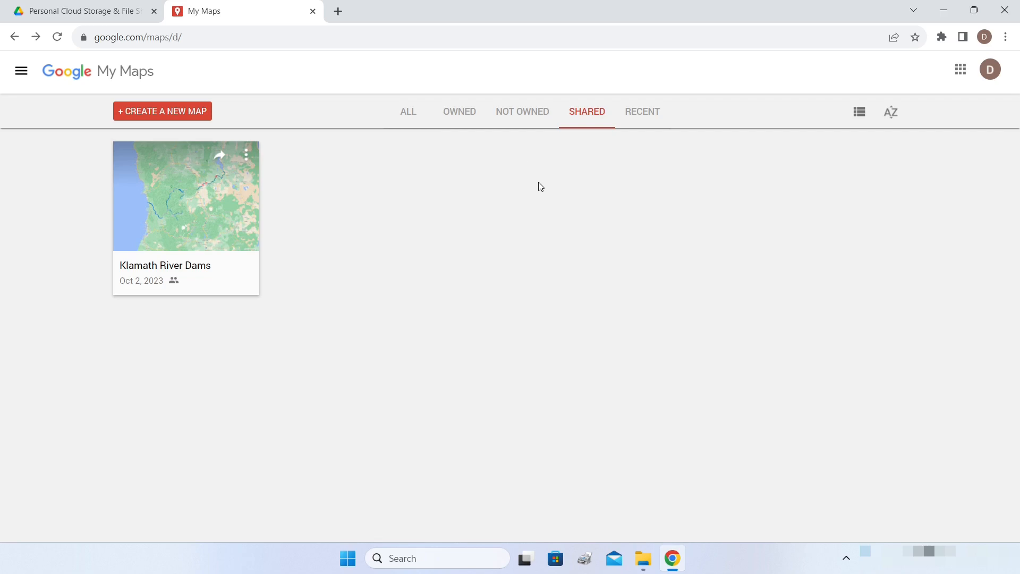
{"action": "left_click", "coordinate": [522, 118]}
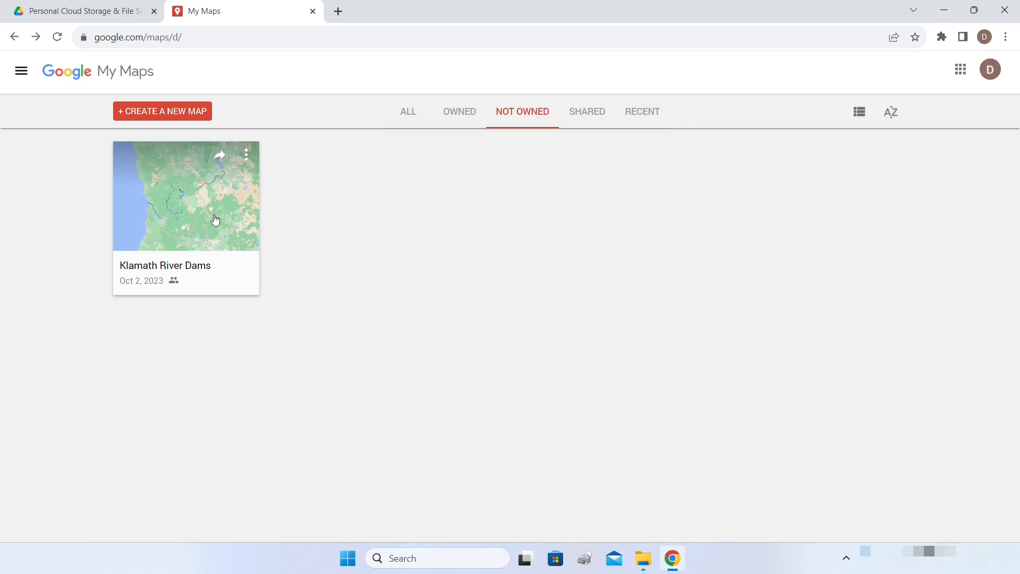
{"action": "left_click", "coordinate": [192, 232]}
{"action": "left_click", "coordinate": [193, 231]}
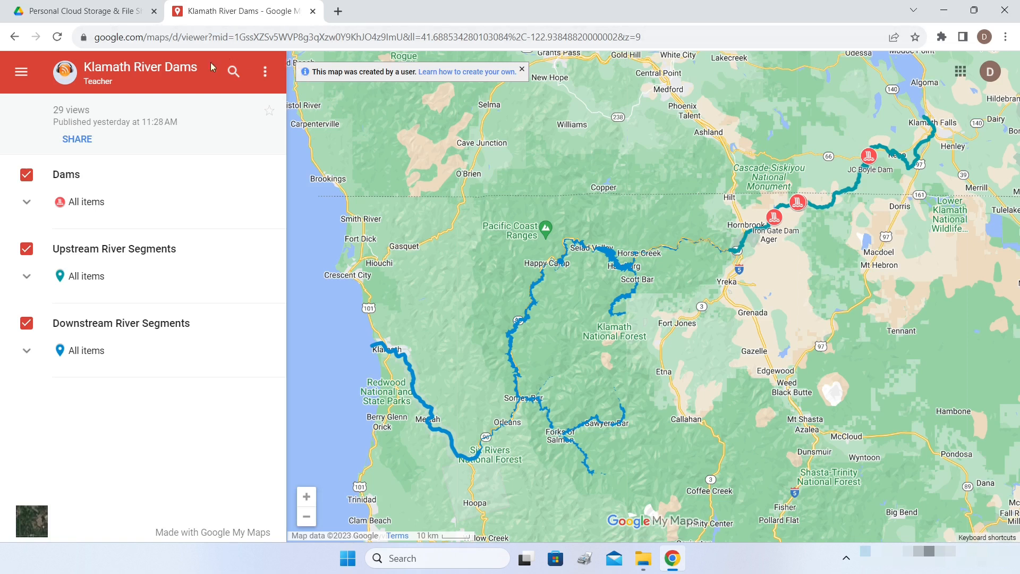
{"action": "left_click", "coordinate": [14, 37]}
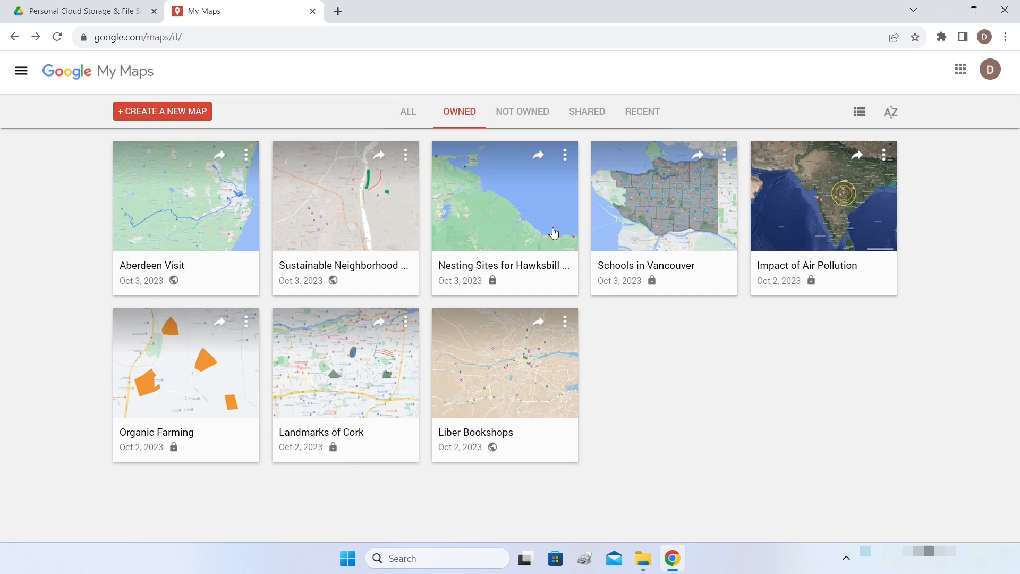
{"action": "left_click", "coordinate": [531, 116]}
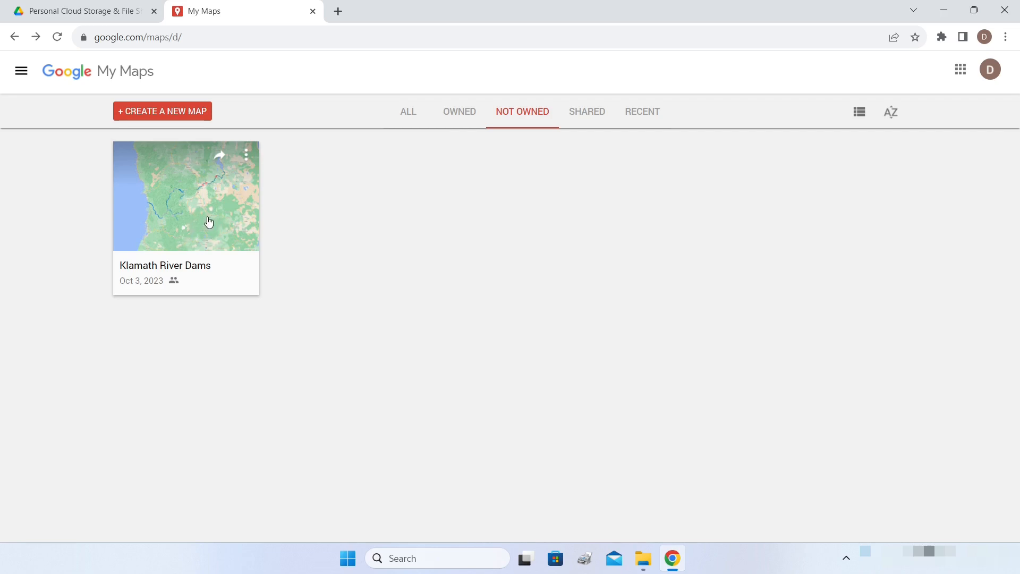
{"action": "left_click", "coordinate": [592, 118]}
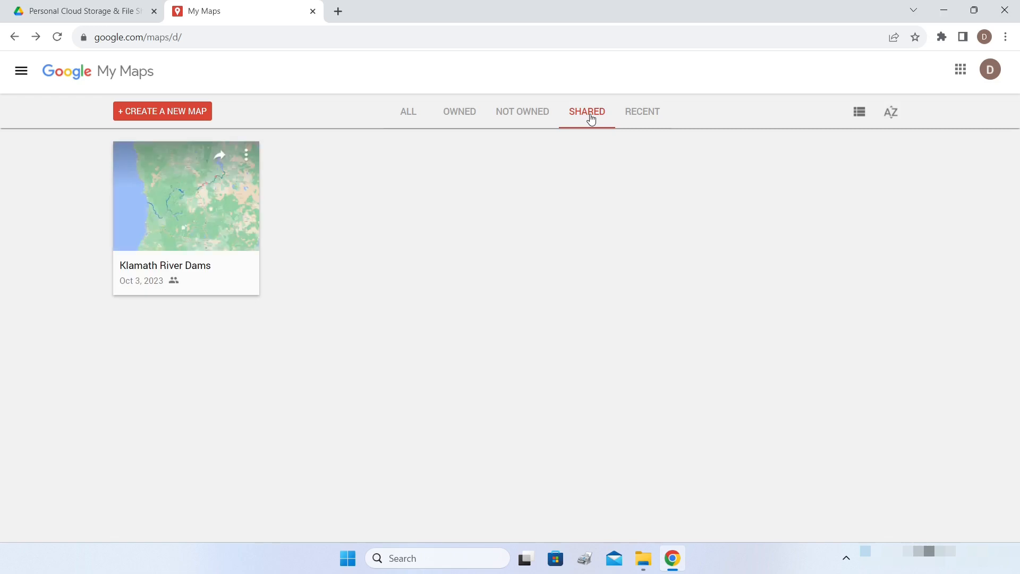